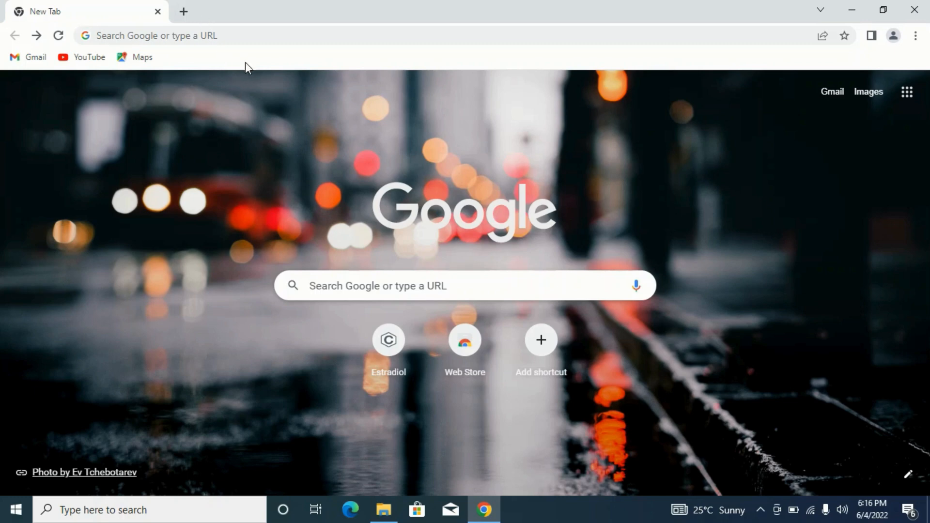
- Search Google for "pdb" and open the RCSB PDB homepage from the results
left_click(200, 35)
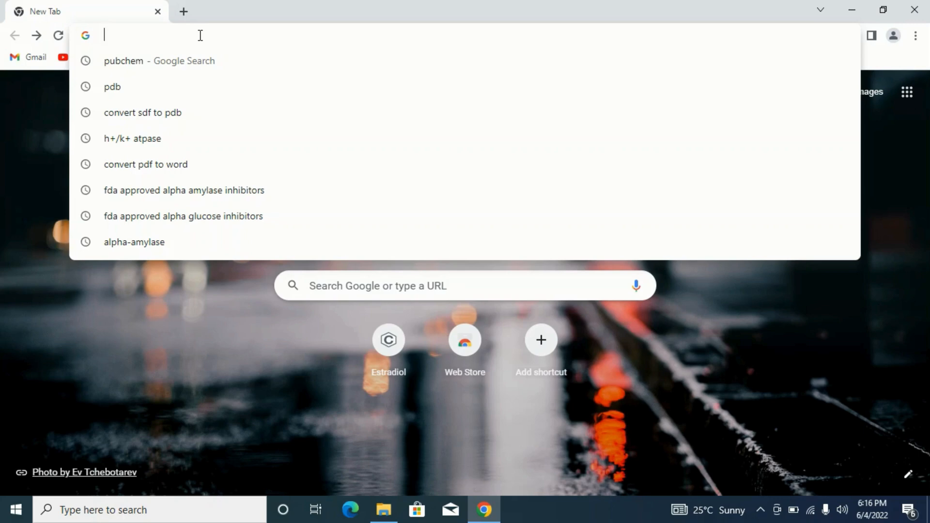
type("pdb")
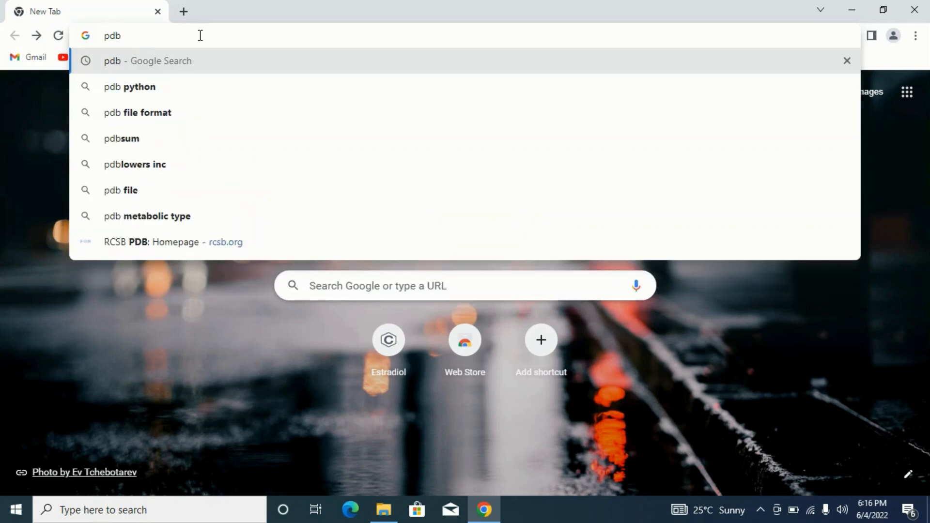
key("Return")
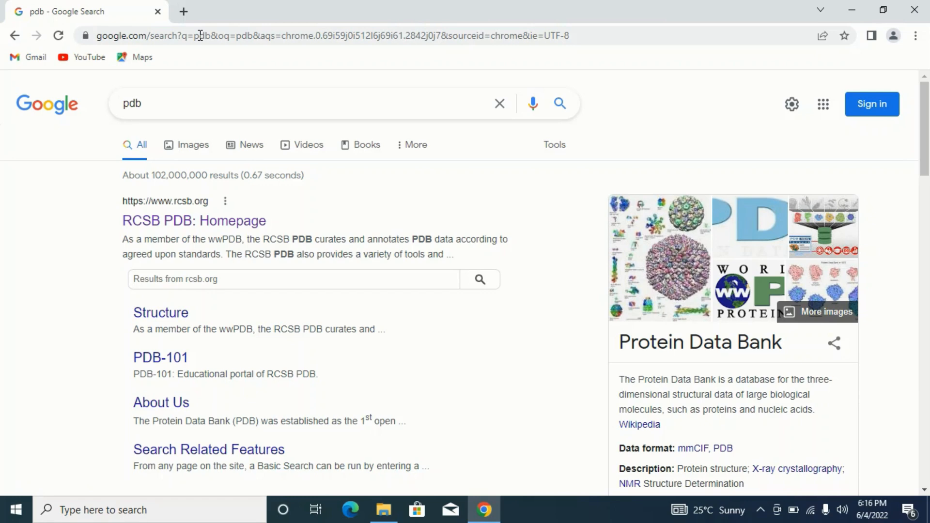
left_click(194, 224)
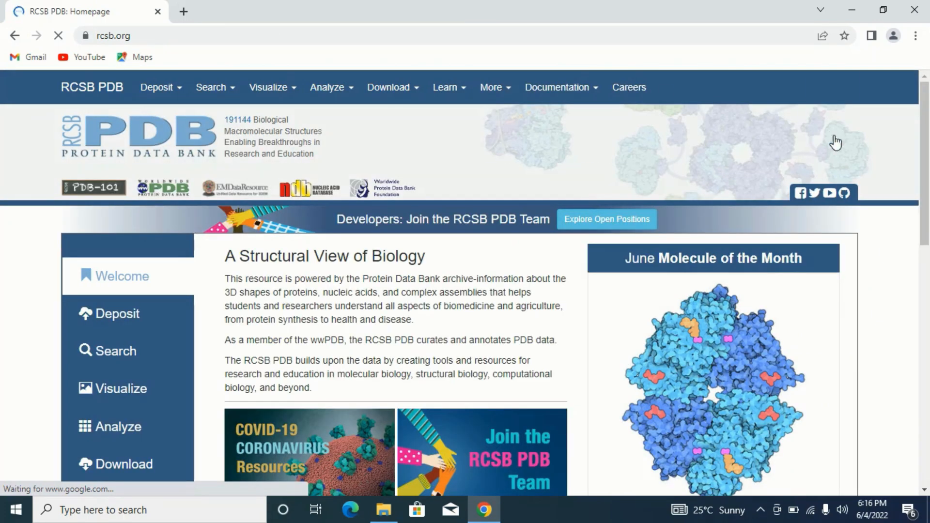
- Search the PDB archive for the entry 2ace
scroll(928, 189, "down", 1)
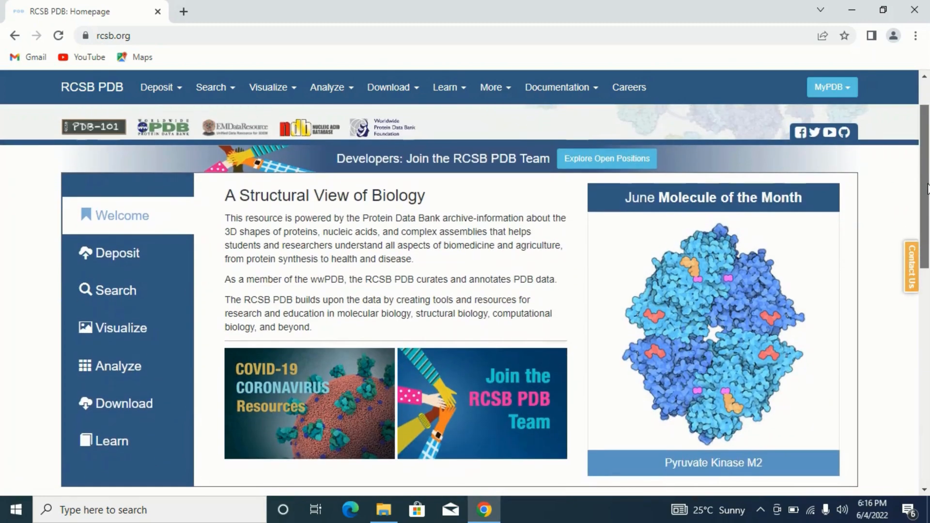
scroll(928, 189, "up", 1)
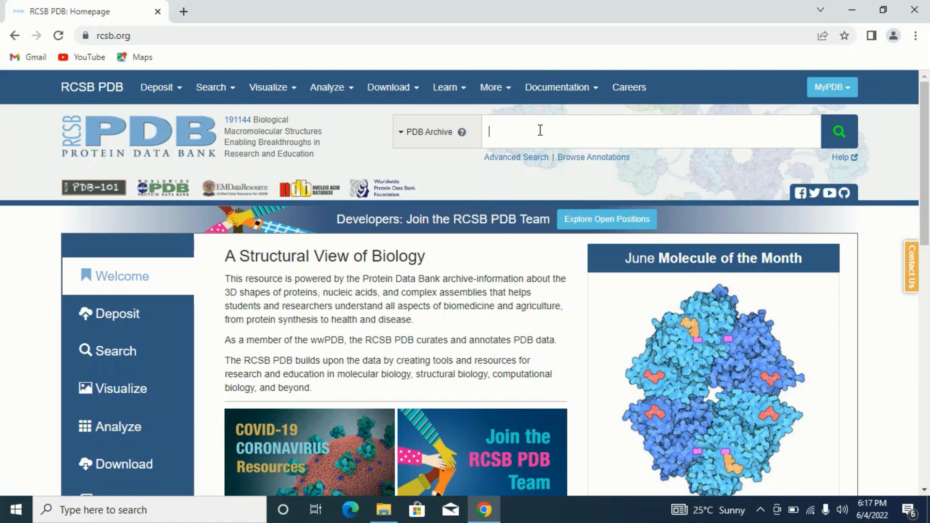
type("2ace")
left_click(840, 138)
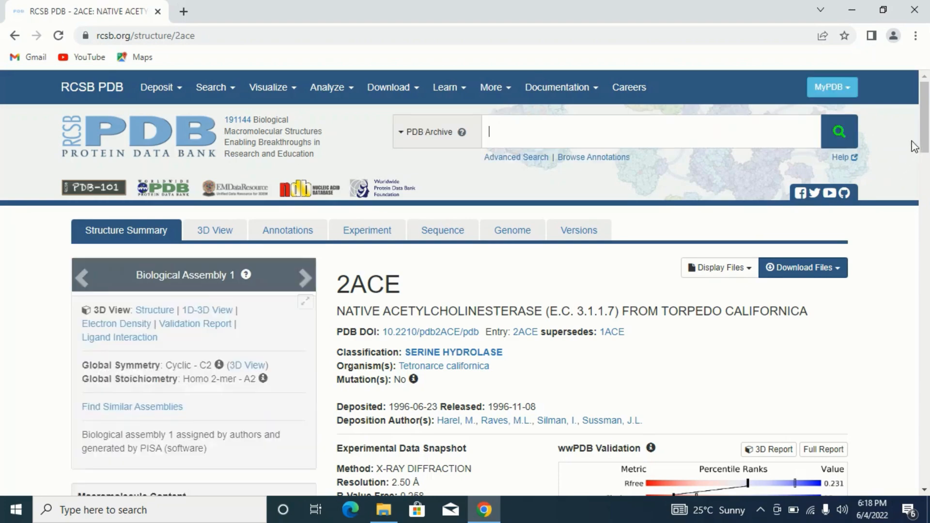
- Download the 2ACE acetylcholinesterase structure in PDB Format
scroll(923, 152, "down", 3)
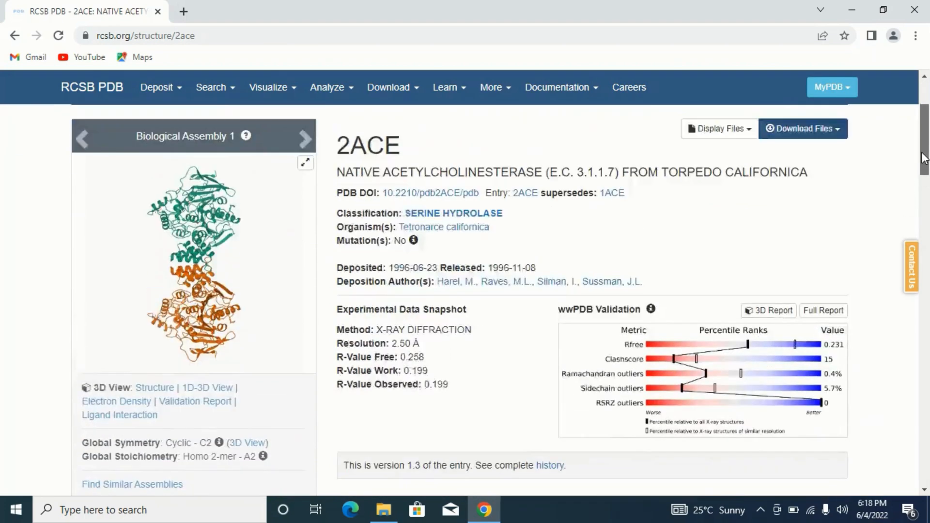
scroll(923, 157, "up", 2)
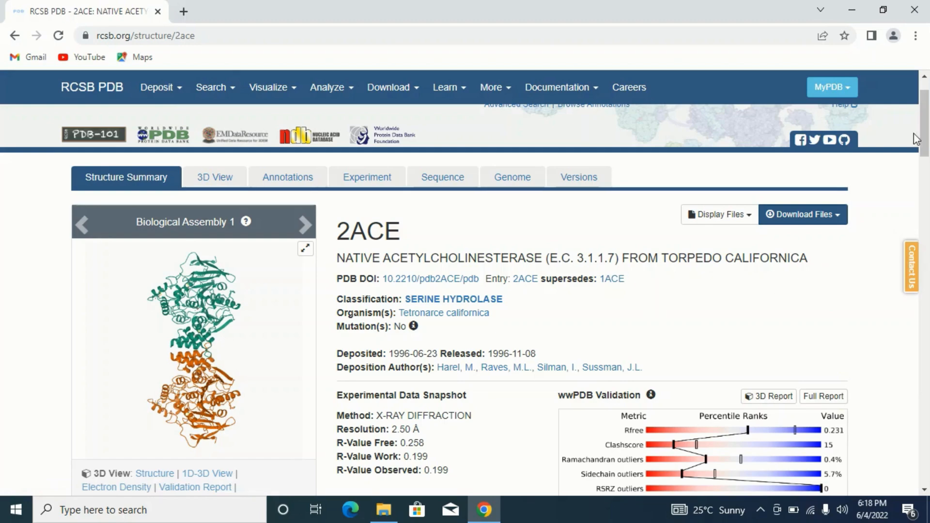
left_click_drag(925, 115, 926, 224)
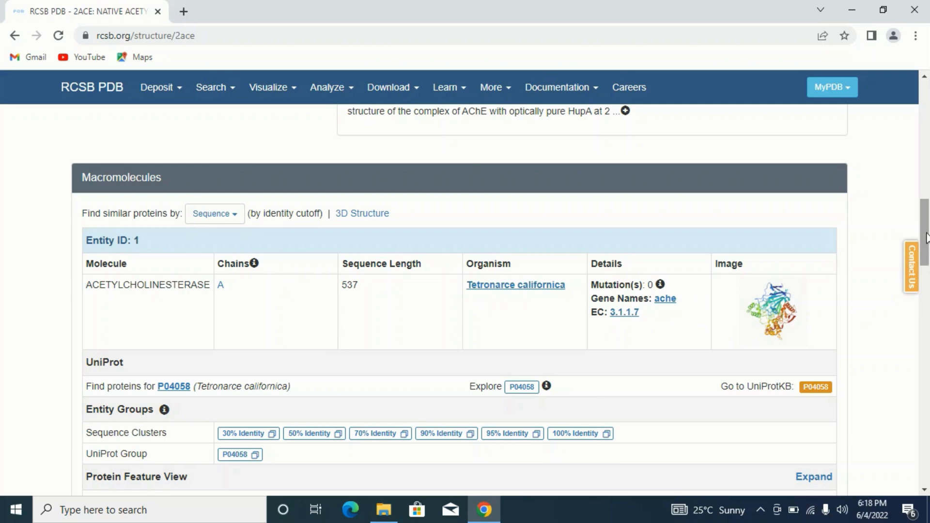
left_click_drag(926, 235, 925, 127)
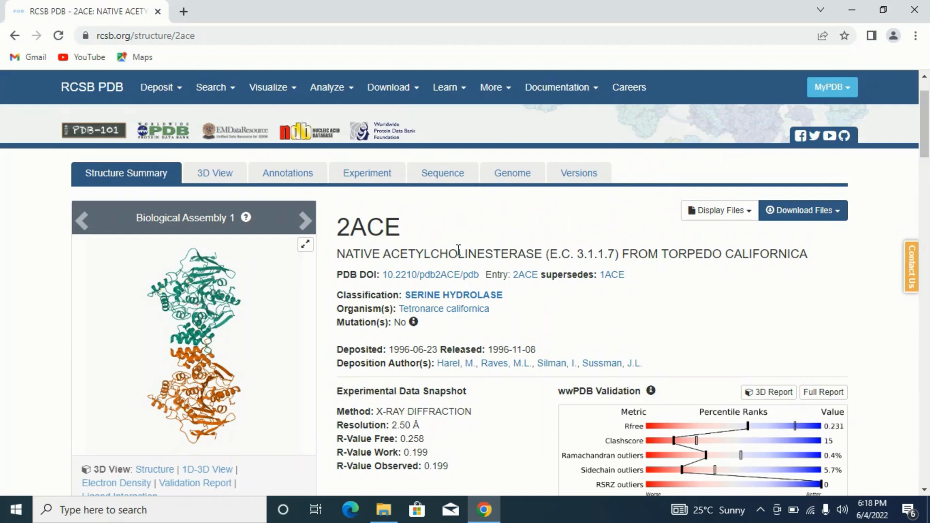
left_click(839, 216)
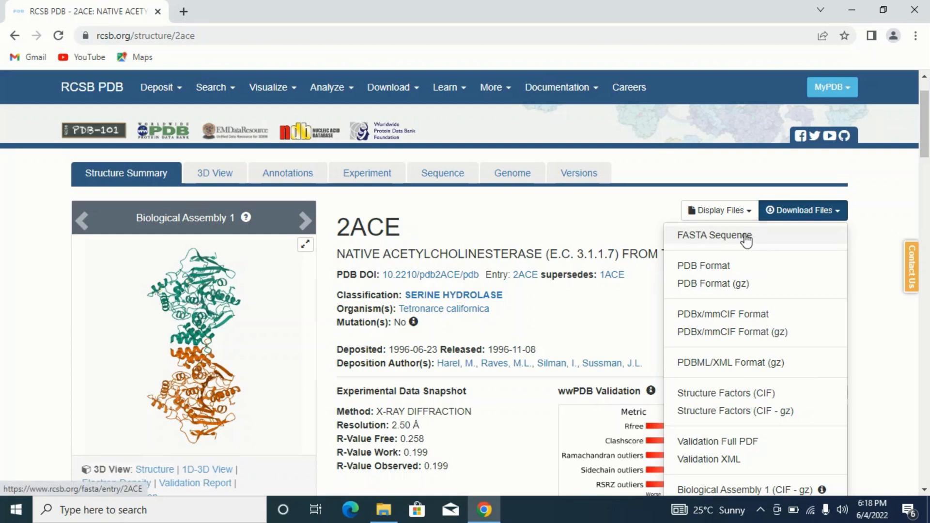
left_click(704, 267)
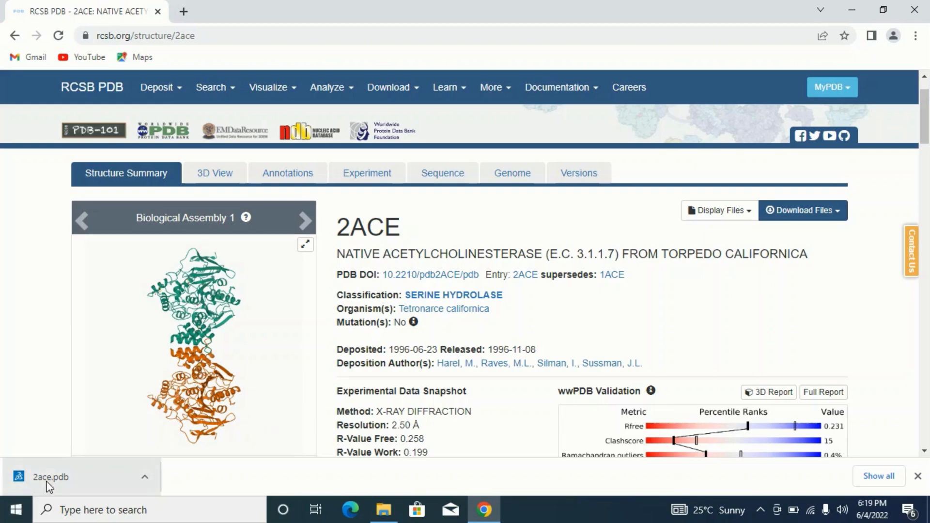
- Show the downloaded 2ace.pdb file in its folder, and close the folder window after checking it
left_click(146, 479)
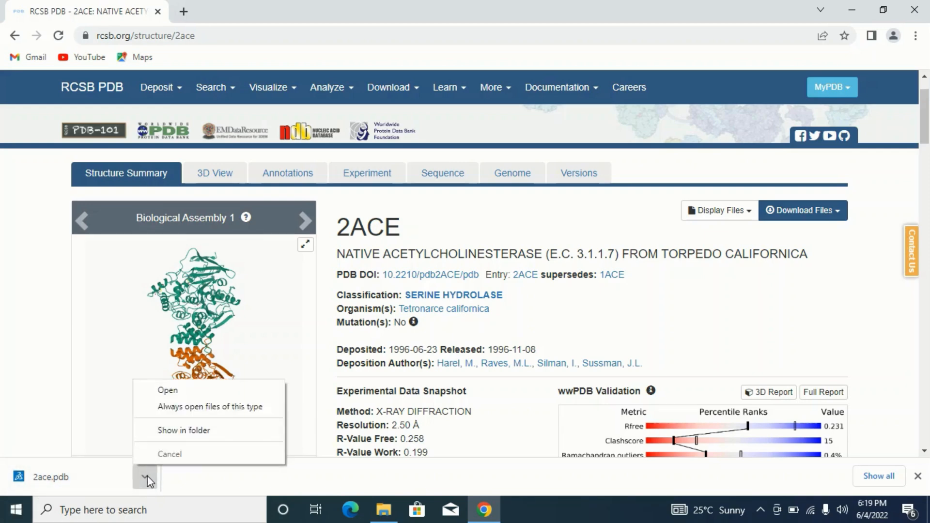
left_click(188, 430)
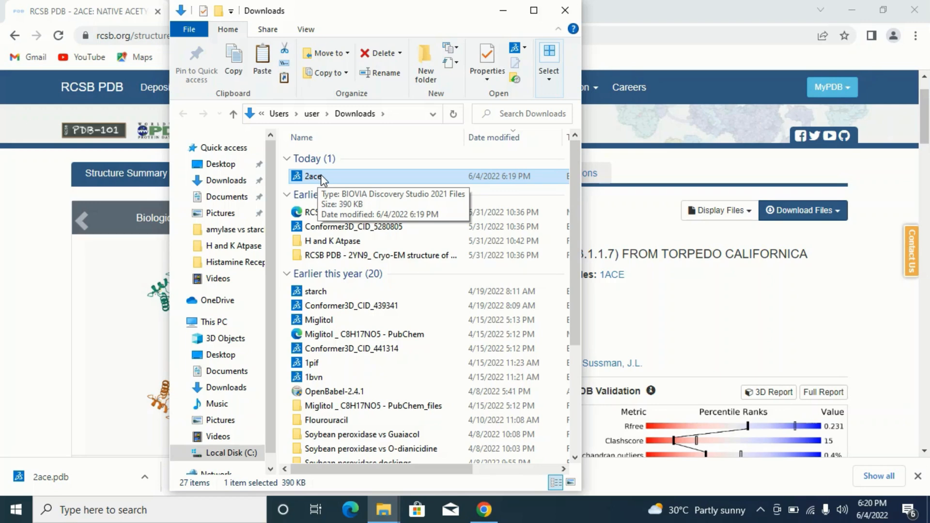
left_click(566, 11)
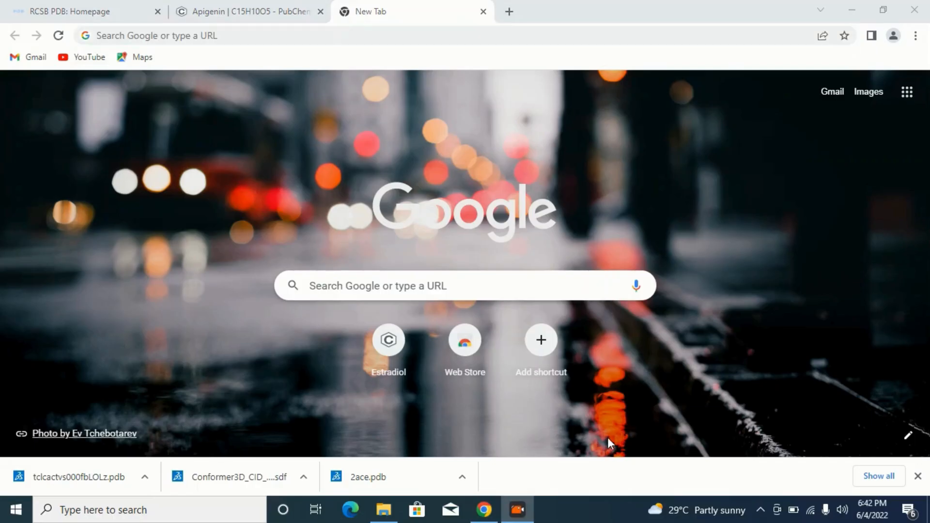
- Search Google for "acetylcholinesterase" in the empty new tab
left_click(523, 478)
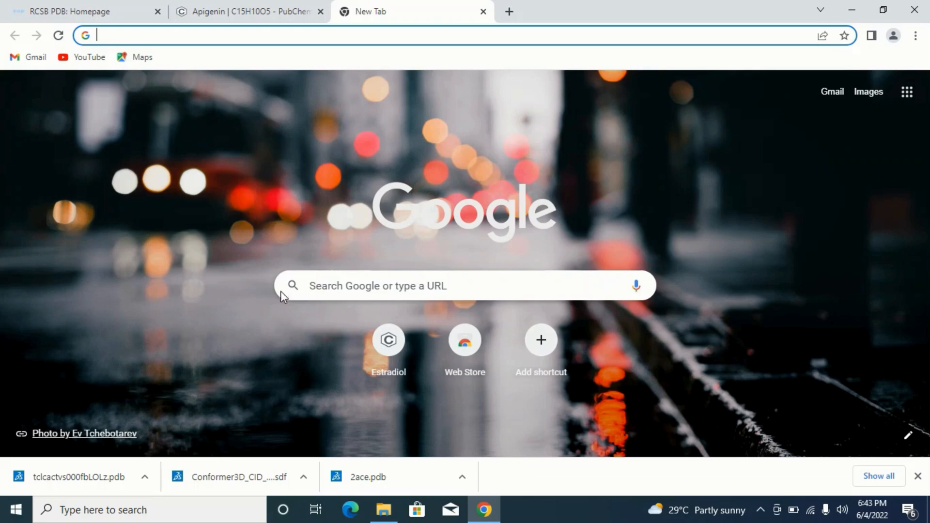
left_click(154, 36)
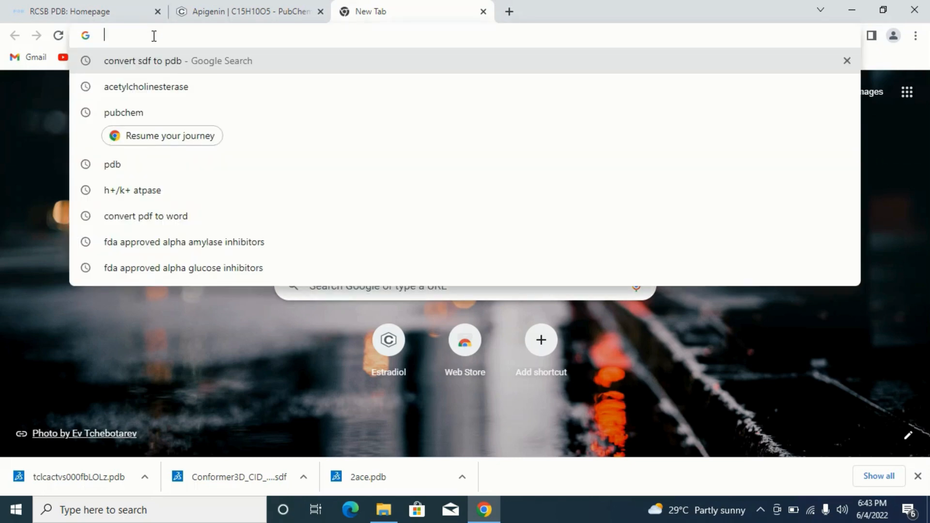
type("acety")
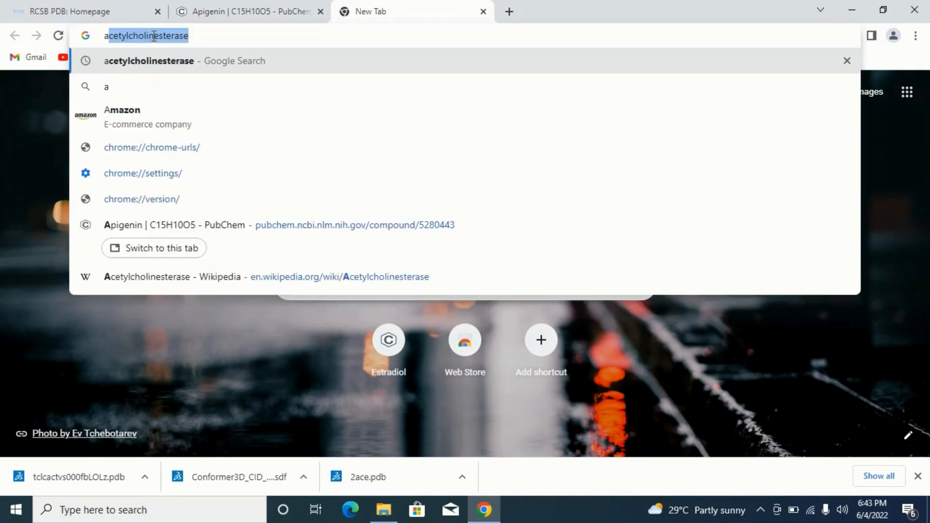
type("l")
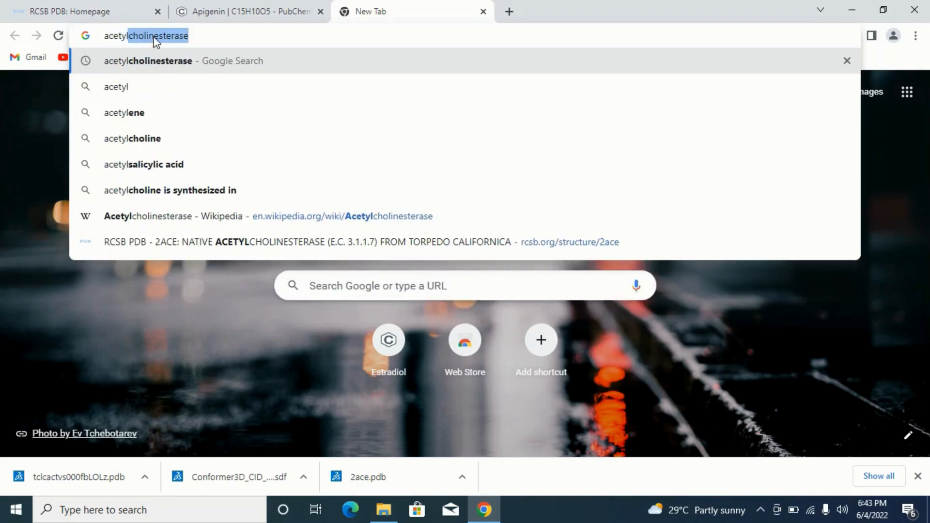
left_click(174, 64)
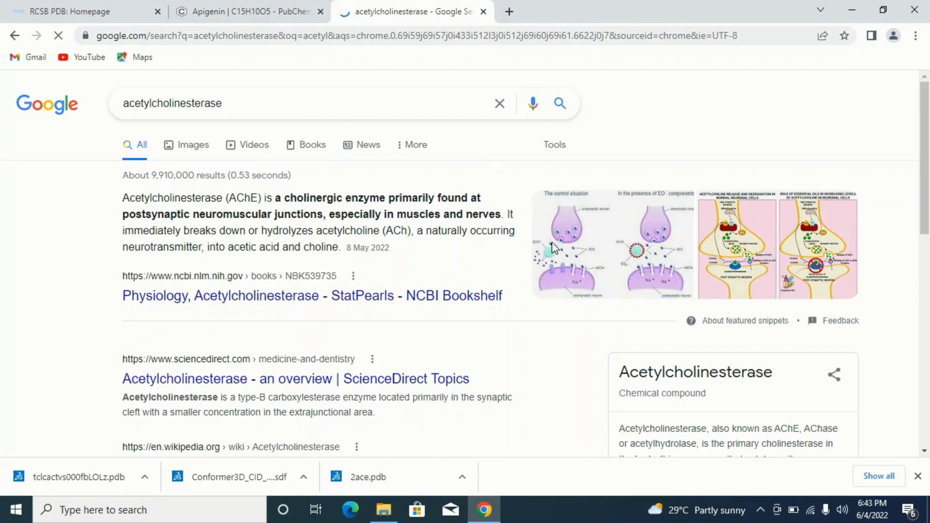
- Open the Wikipedia article on acetylcholinesterase from the search results
left_click_drag(926, 124, 926, 157)
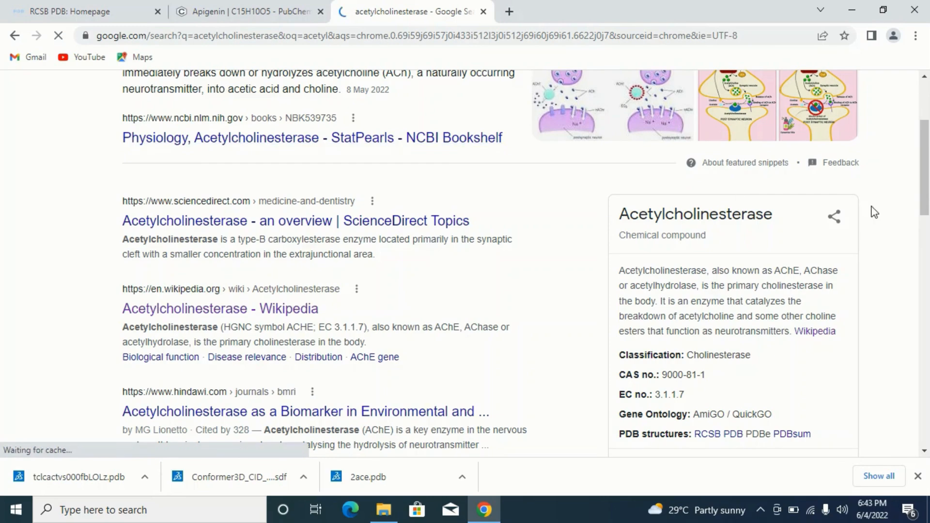
left_click_drag(927, 172, 926, 117)
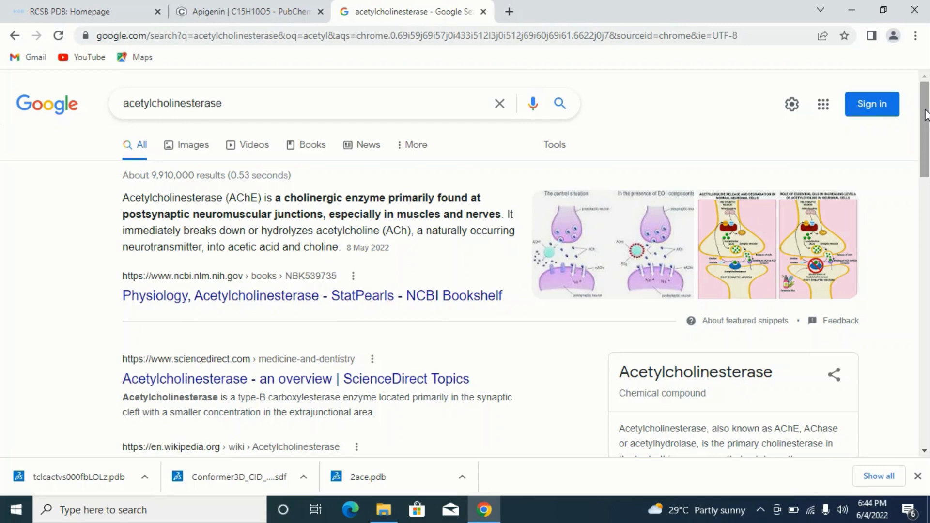
scroll(926, 115, "down", 3)
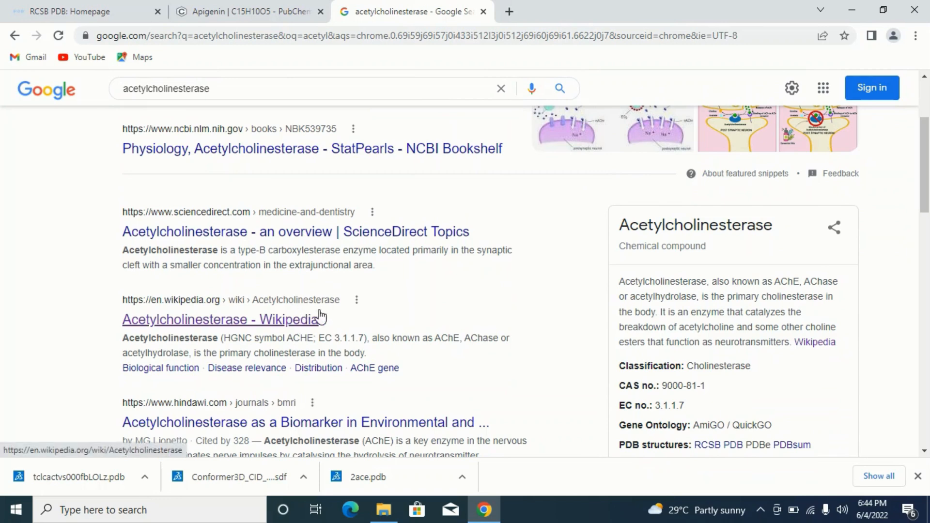
left_click(286, 322)
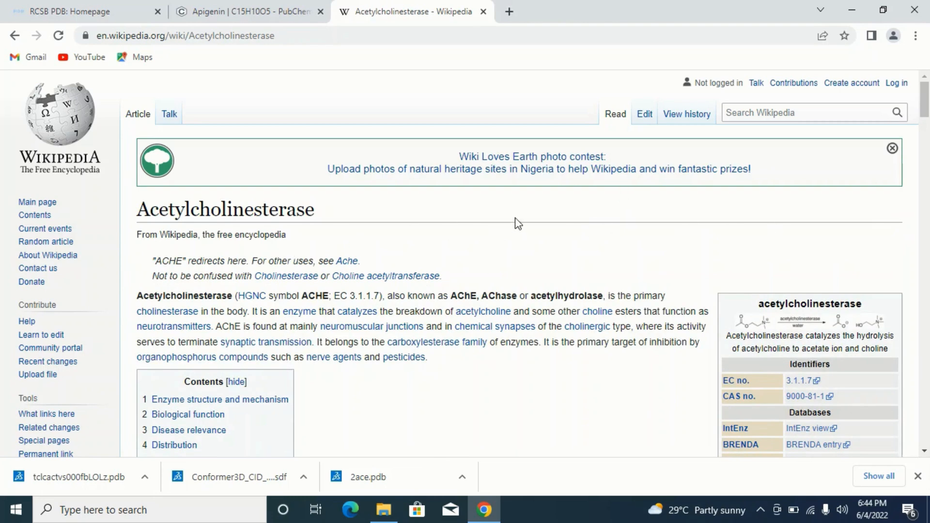
- Look through the acetylcholinesterase article and enlarge the ACHE protein structure image from its infobox
left_click_drag(925, 110, 926, 127)
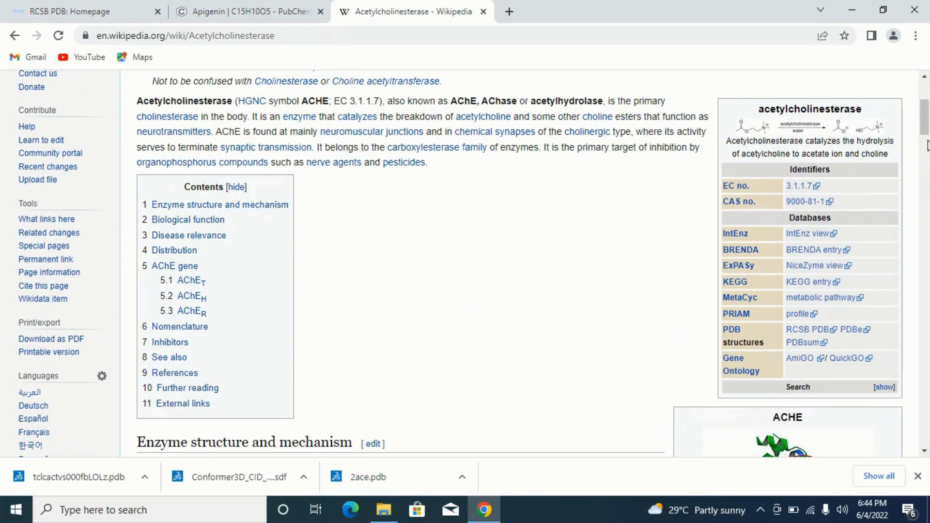
scroll(927, 144, "down", 3)
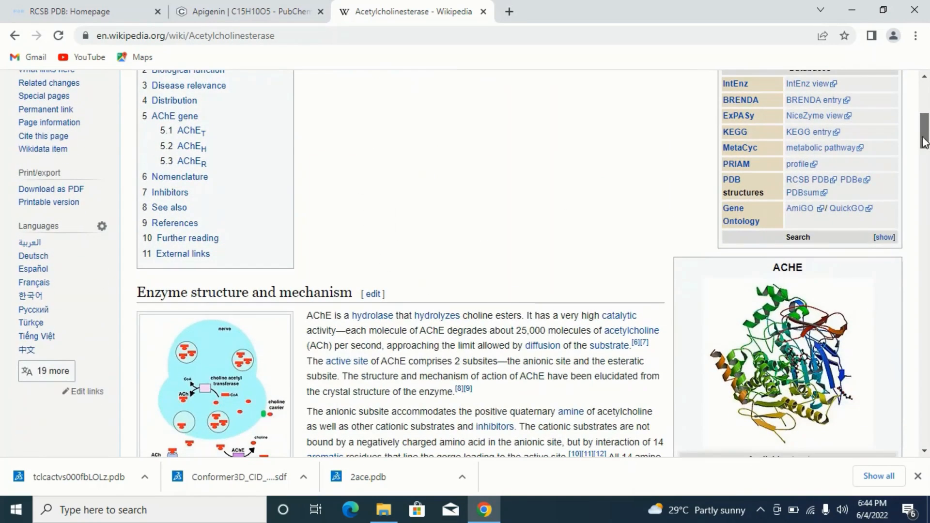
scroll(925, 143, "up", 4)
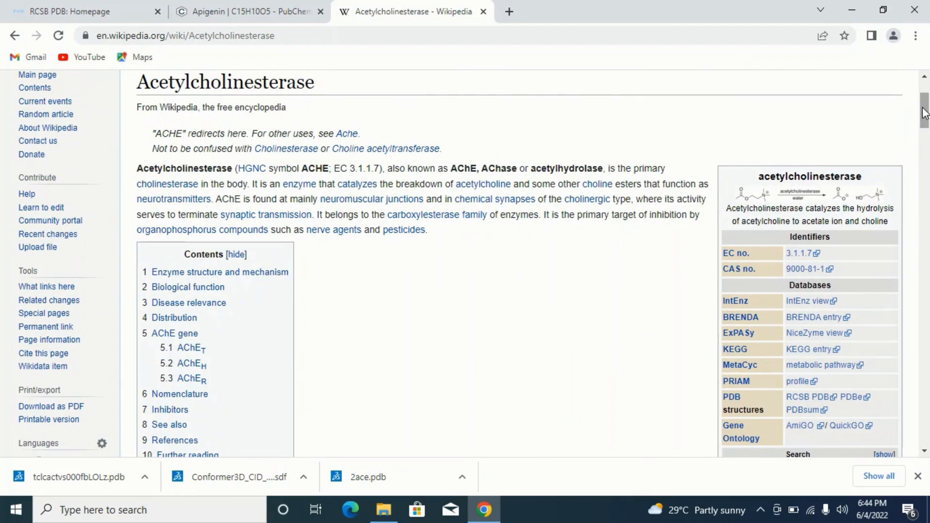
left_click_drag(923, 113, 925, 149)
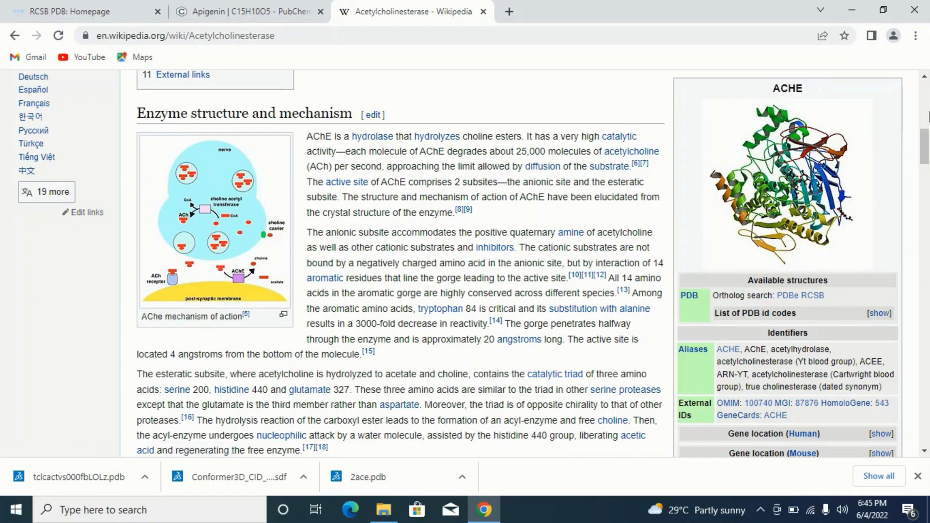
left_click_drag(926, 139, 925, 198)
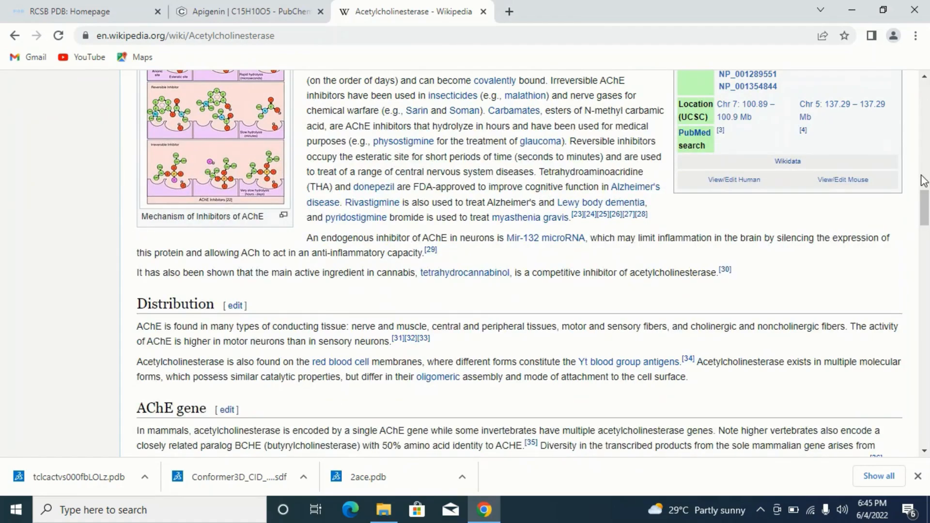
left_click_drag(925, 213, 927, 152)
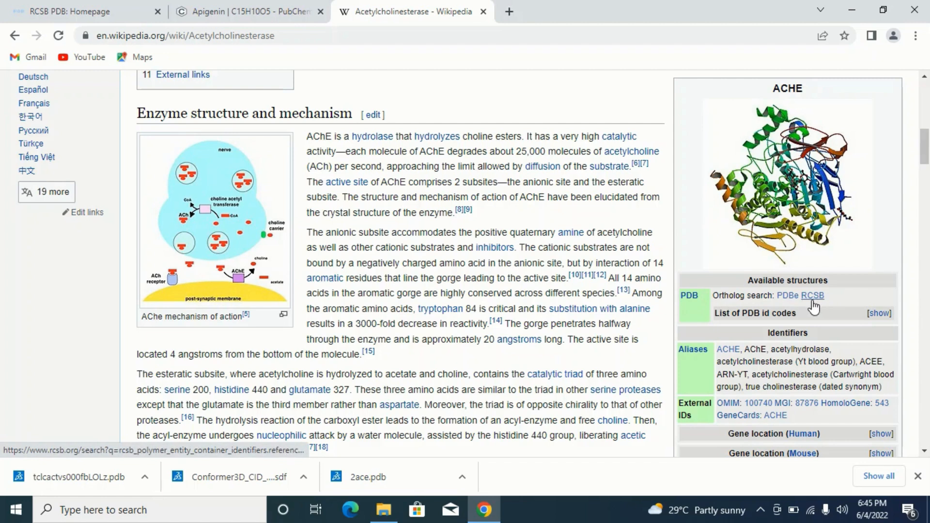
left_click(787, 178)
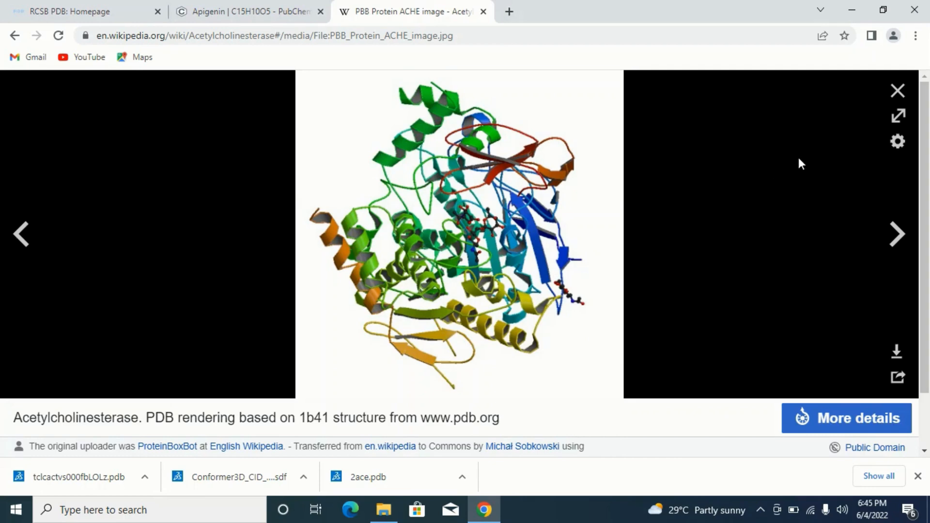
- Select the PDB code 1b41 in the caption of the enlarged ACHE image
scroll(925, 179, "down", 1)
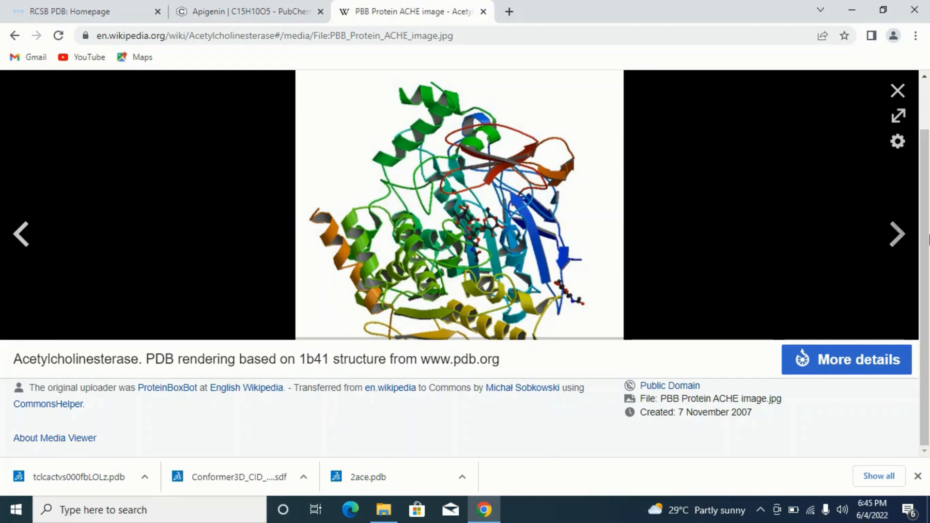
mouse_move(925, 207)
left_mouse_down()
mouse_move(926, 156)
mouse_move(928, 204)
left_mouse_up()
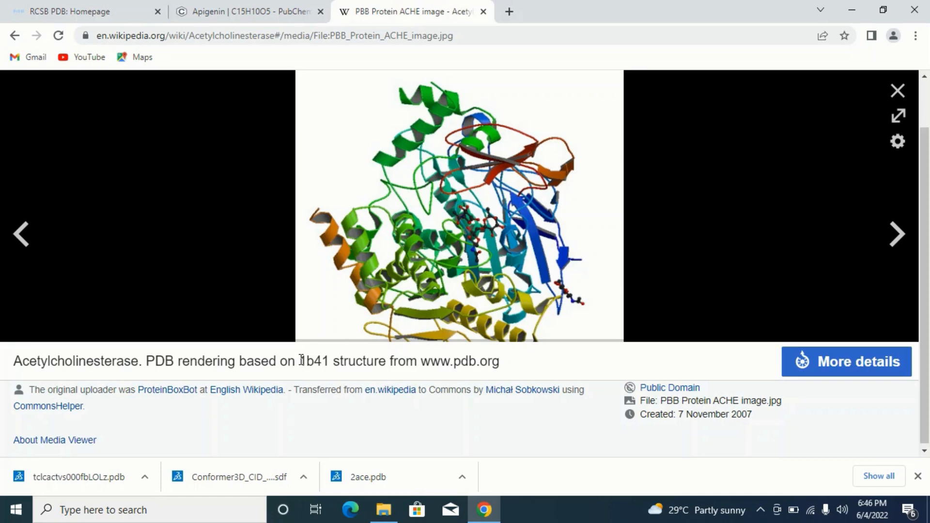
left_click_drag(303, 359, 329, 360)
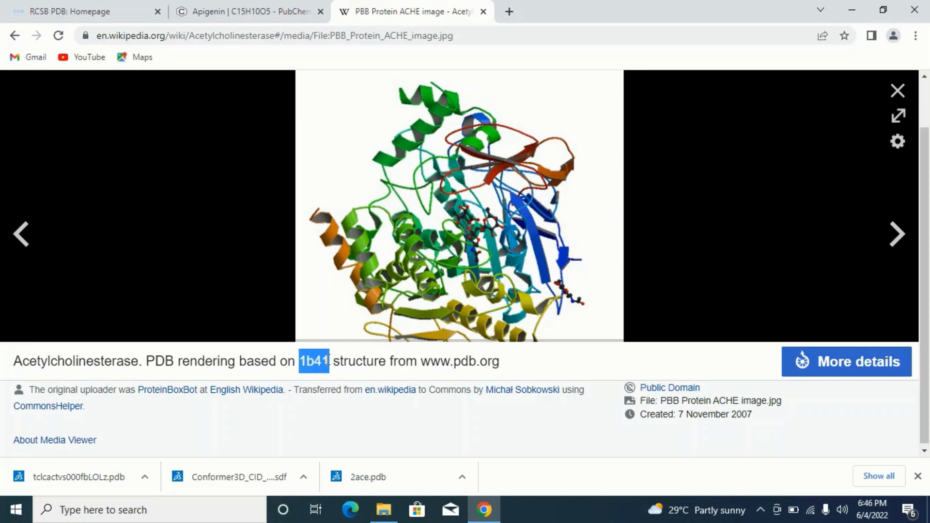
- Copy the selected PDB code 1b41 and open the RCSB PDB homepage in a new tab through a Google search for "pdb"
right_click(318, 359)
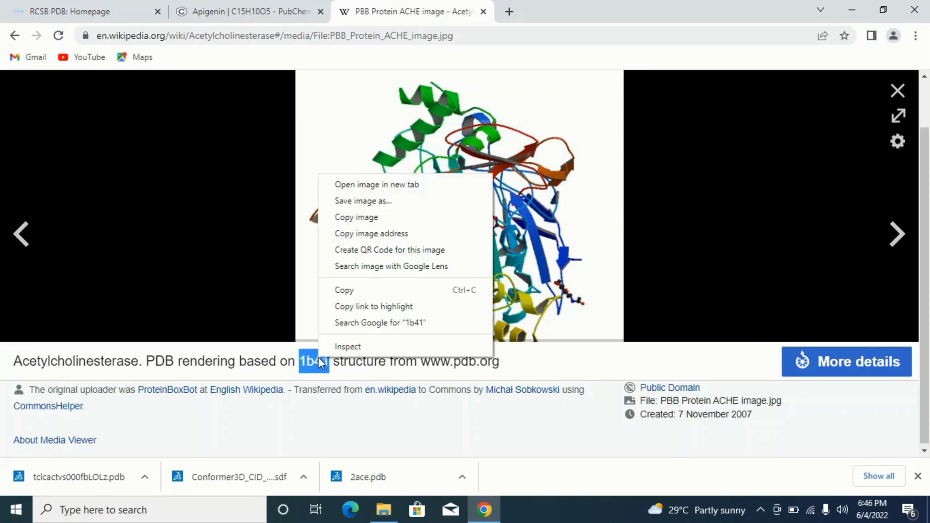
left_click(360, 289)
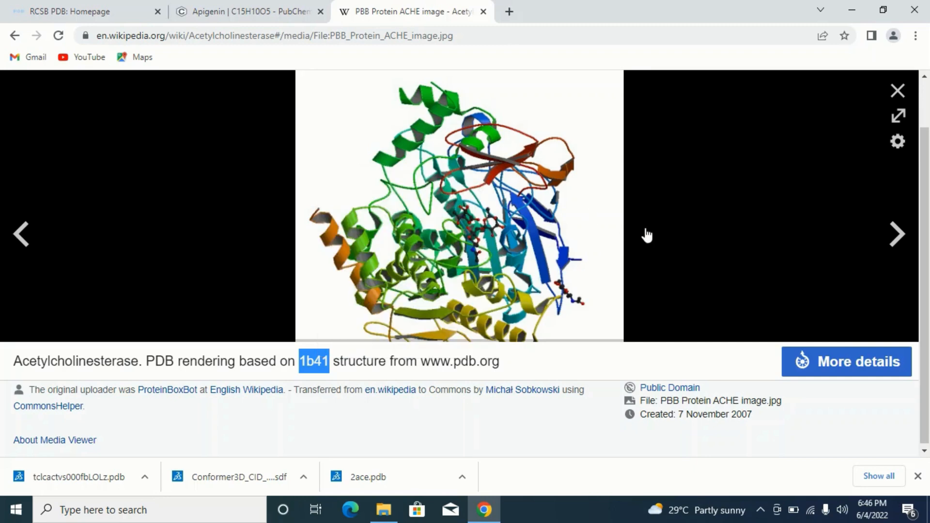
left_click(511, 8)
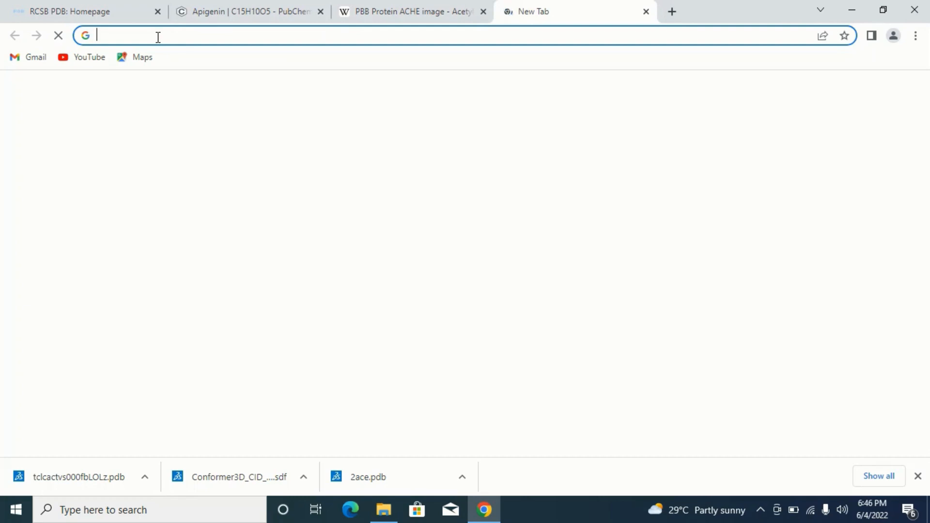
type("pdb")
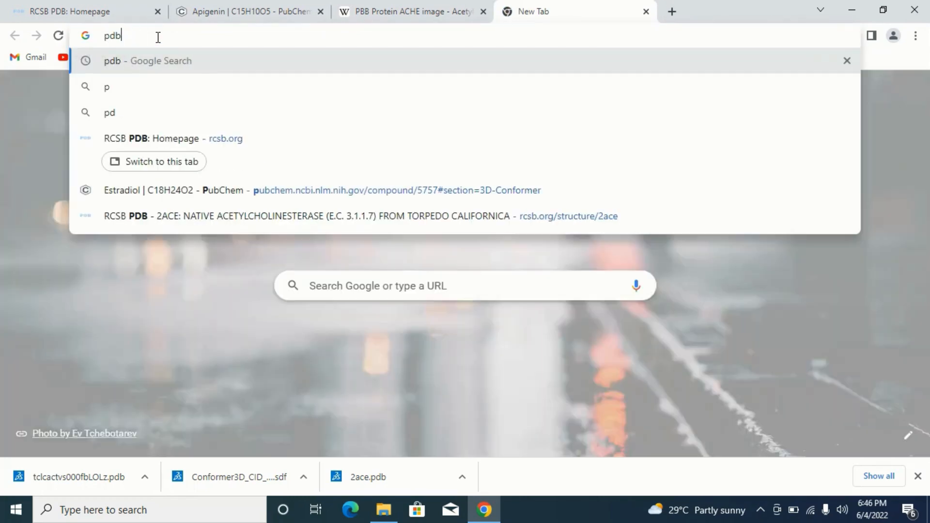
key("Return")
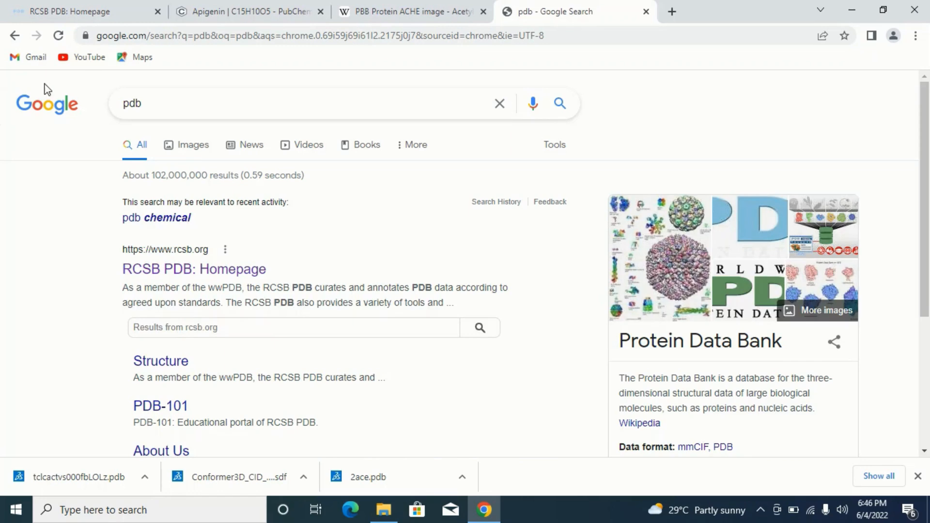
left_click(188, 272)
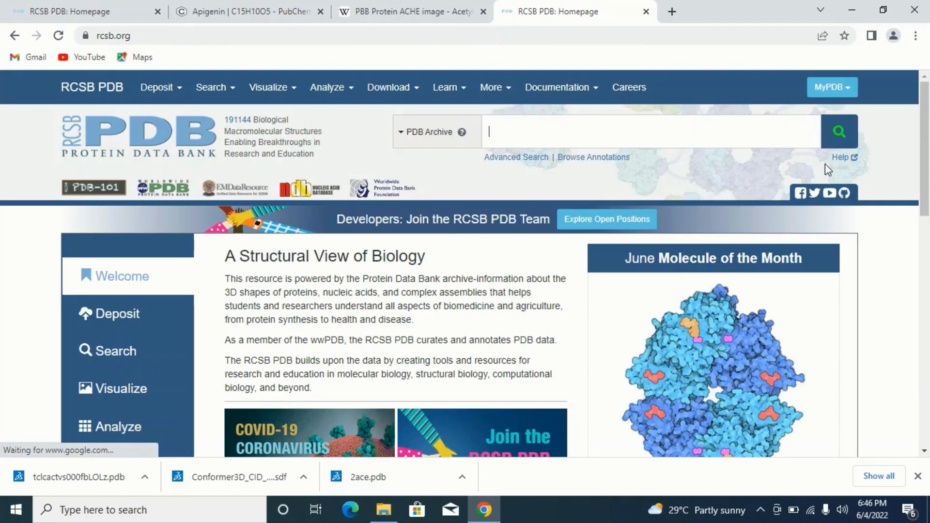
- Search the PDB archive for the copied code 1b41 to open its structure entry
right_click(541, 128)
left_click(581, 237)
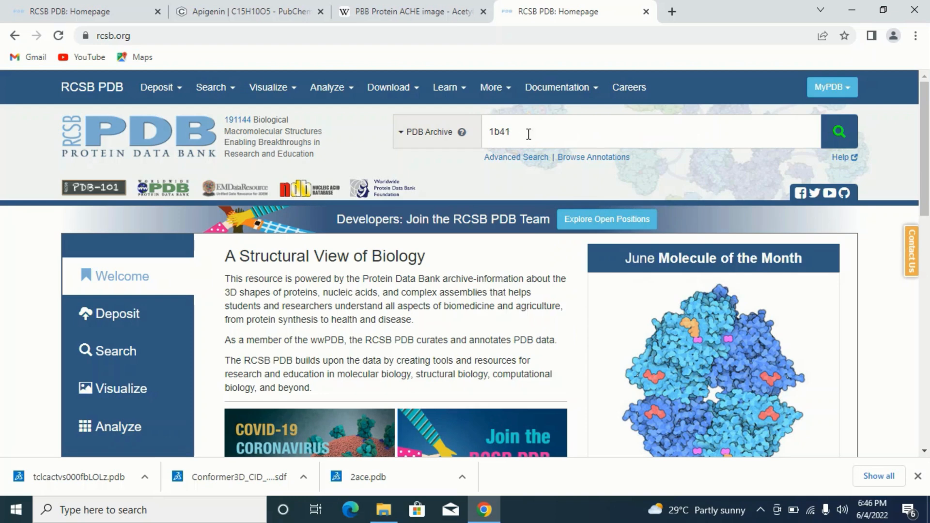
left_click(840, 135)
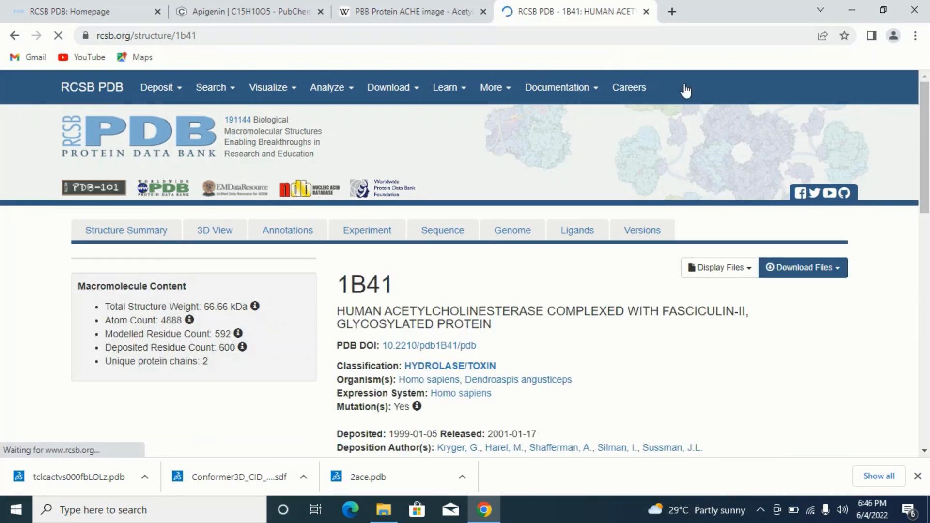
- Look through the 1B41 structure summary and view the file formats offered for download
scroll(927, 146, "down", 10)
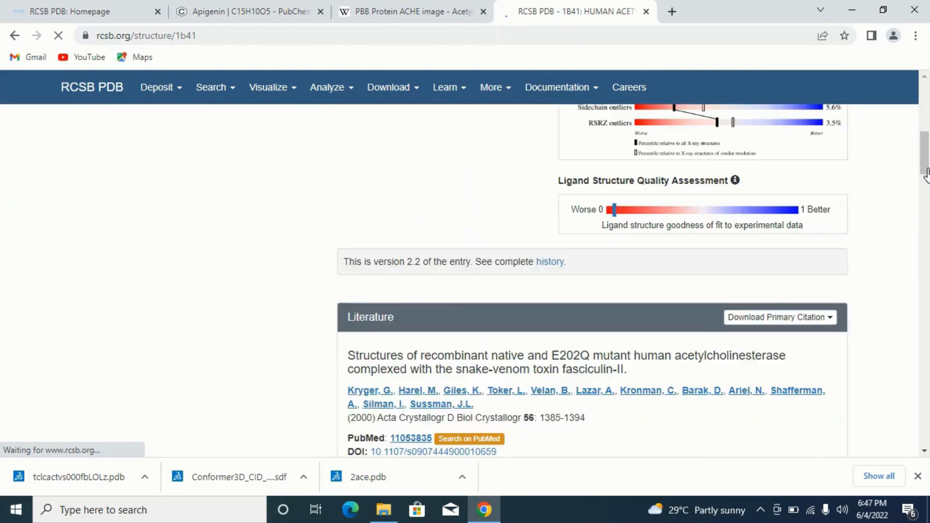
scroll(926, 140, "up", 10)
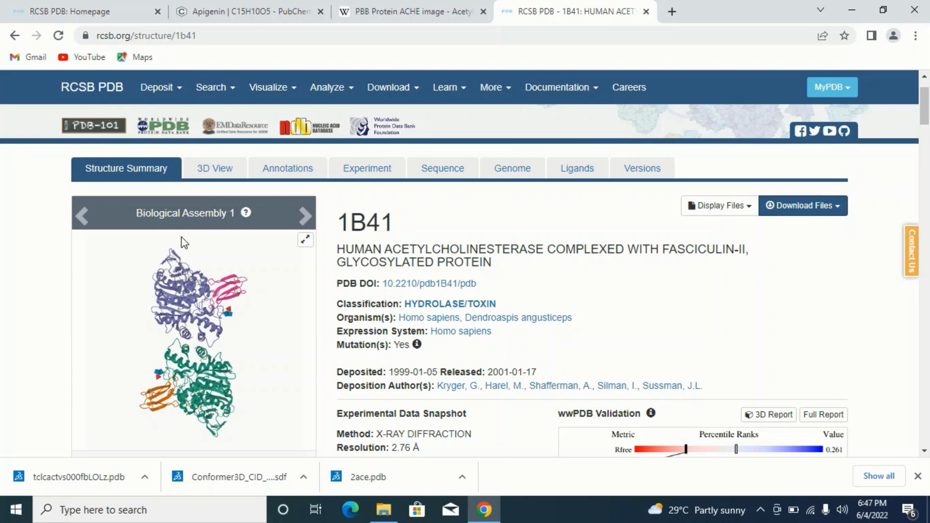
left_click(838, 207)
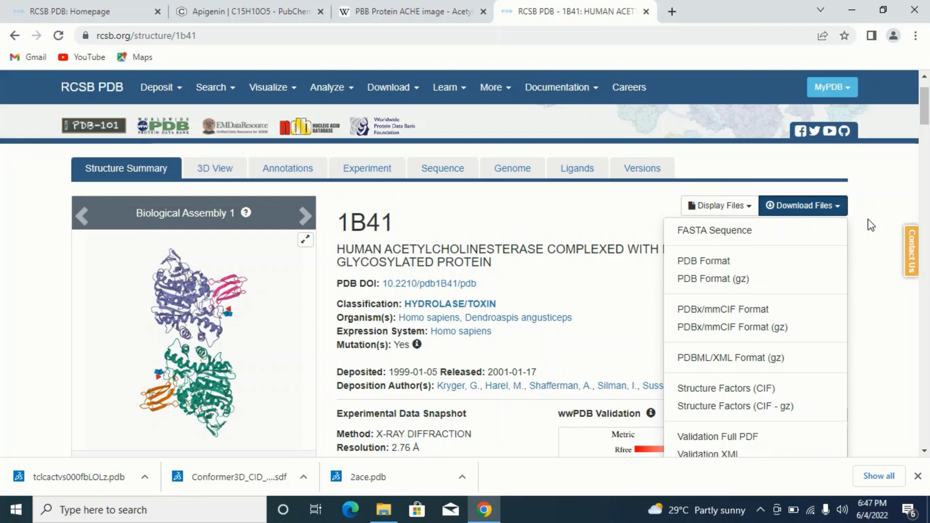
left_click(622, 218)
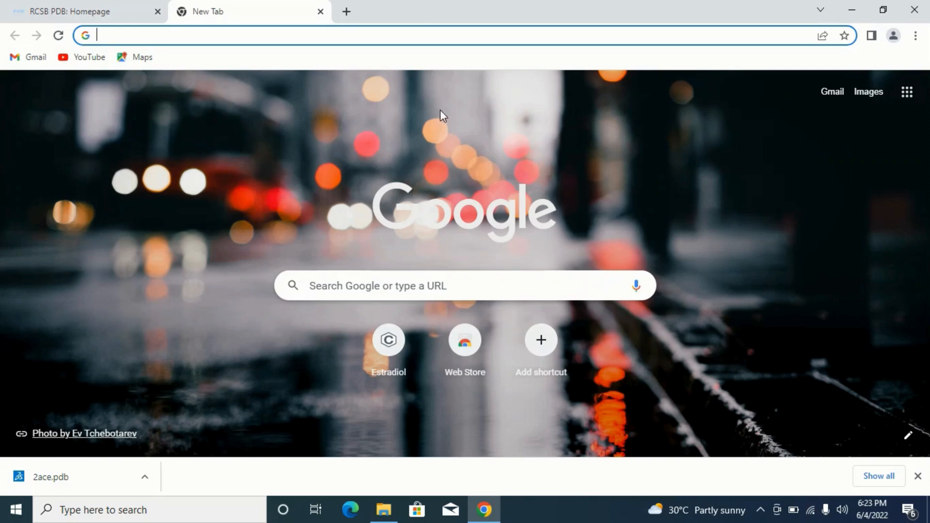
- Search Google for "pubchem" in the empty new tab and open the PubChem homepage from the results
left_click(138, 34)
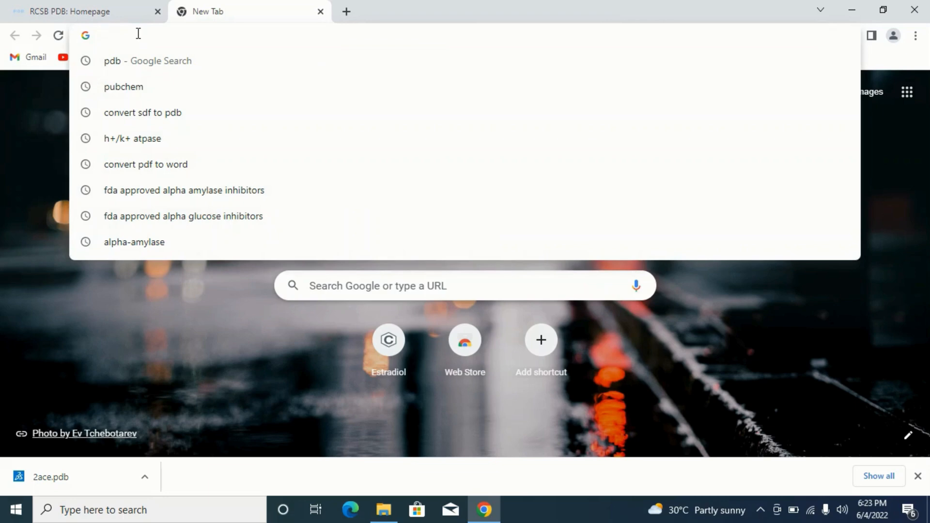
type("pu")
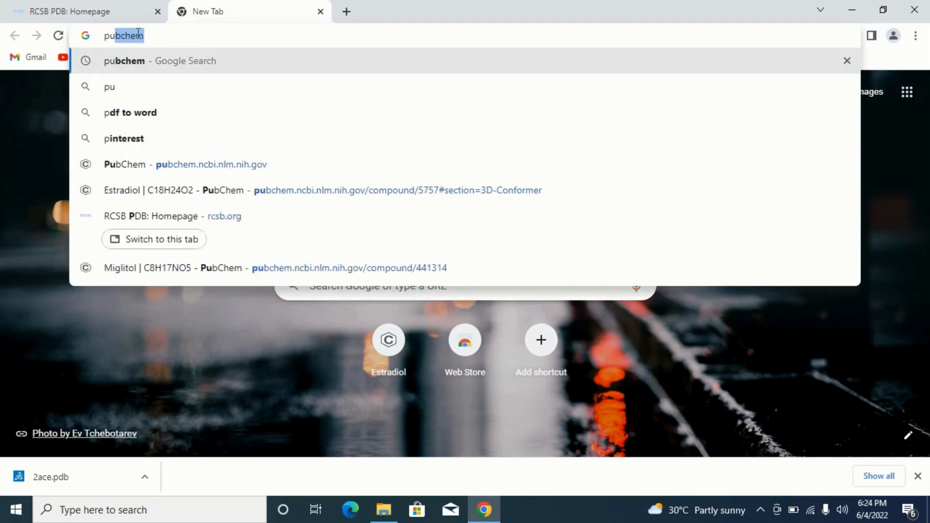
type("bch")
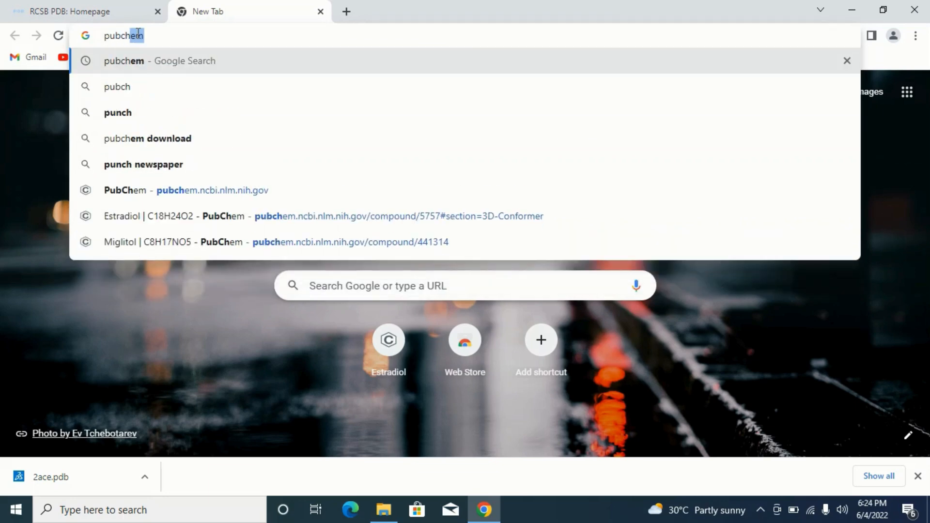
type("em")
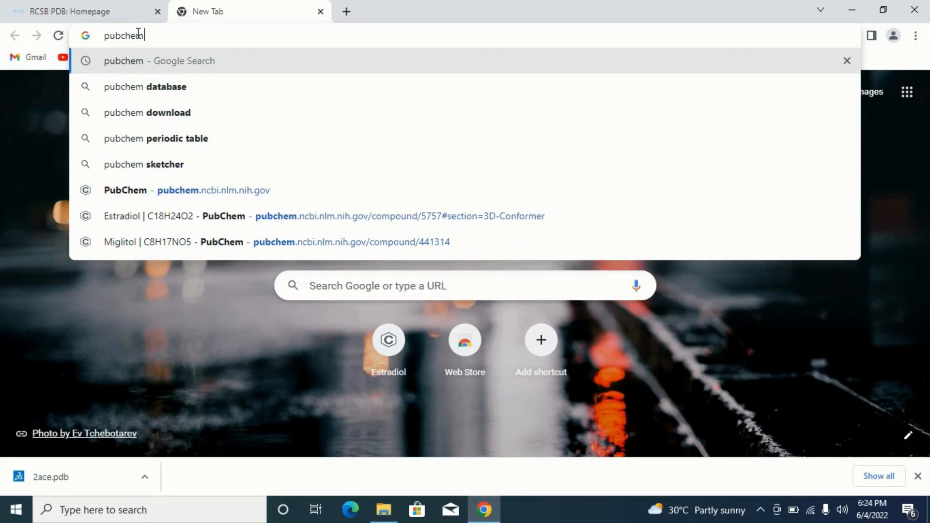
key("Return")
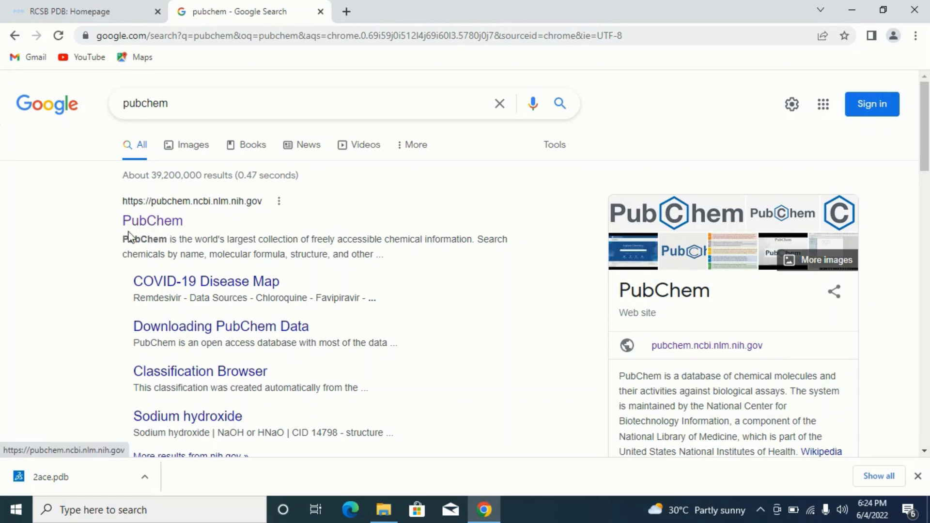
left_click(161, 224)
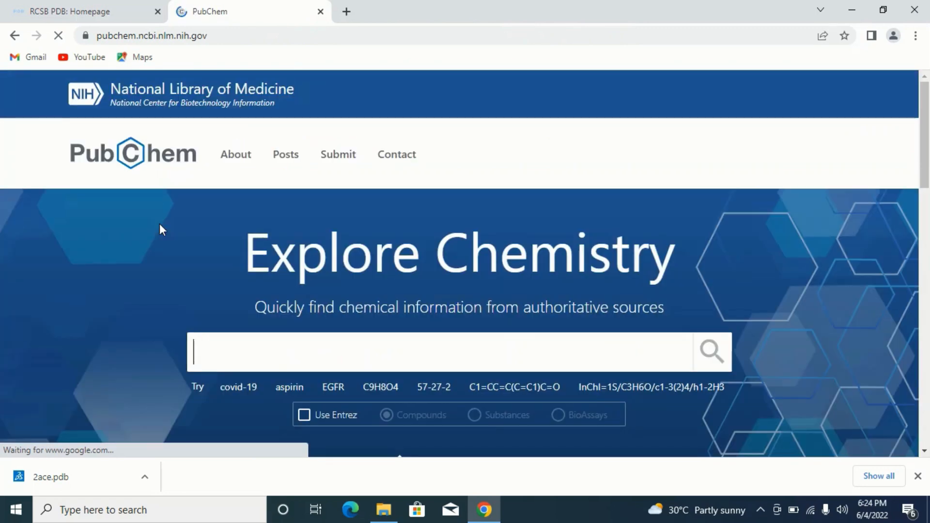
- Search PubChem for the compound Apigenin
left_click(418, 350)
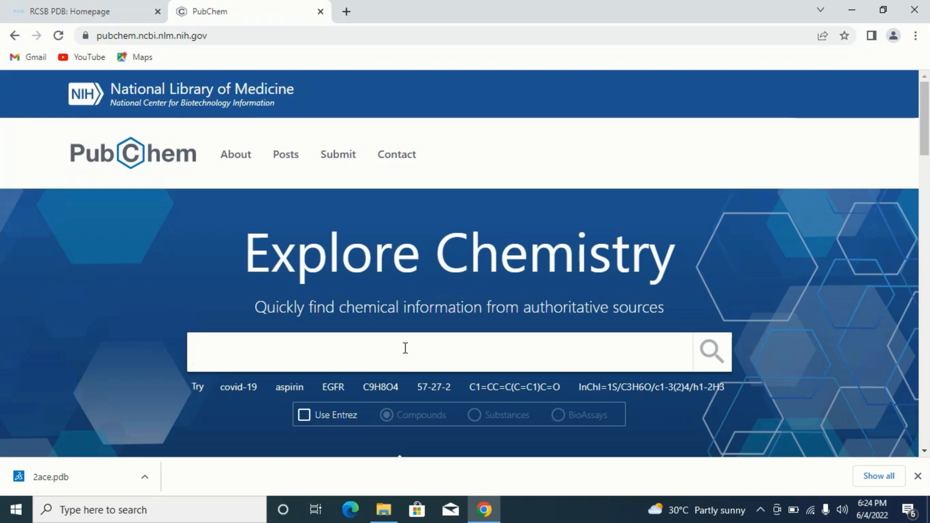
type("Ap")
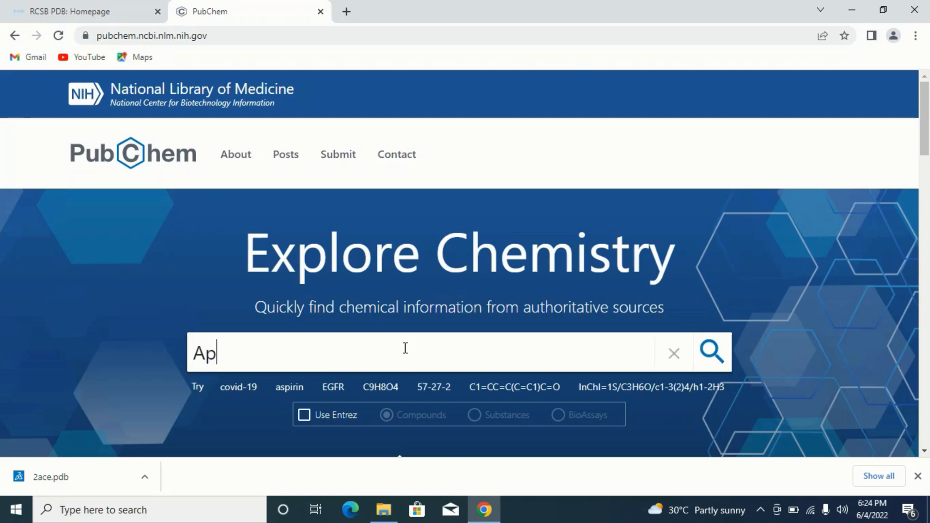
type("ig")
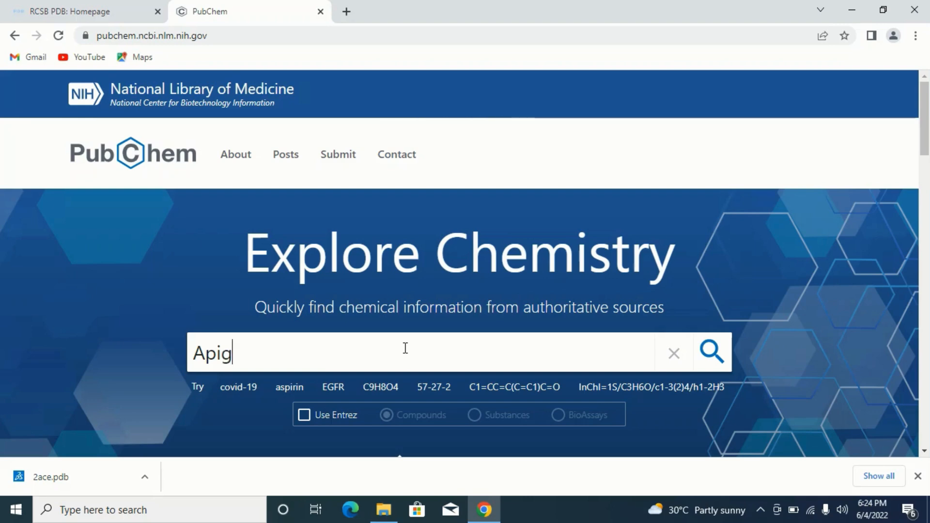
type("enin")
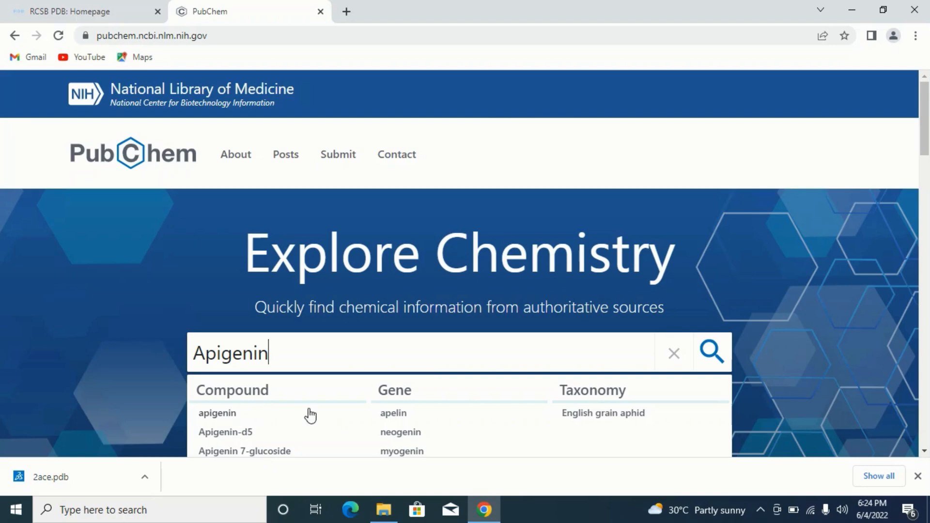
left_click(711, 354)
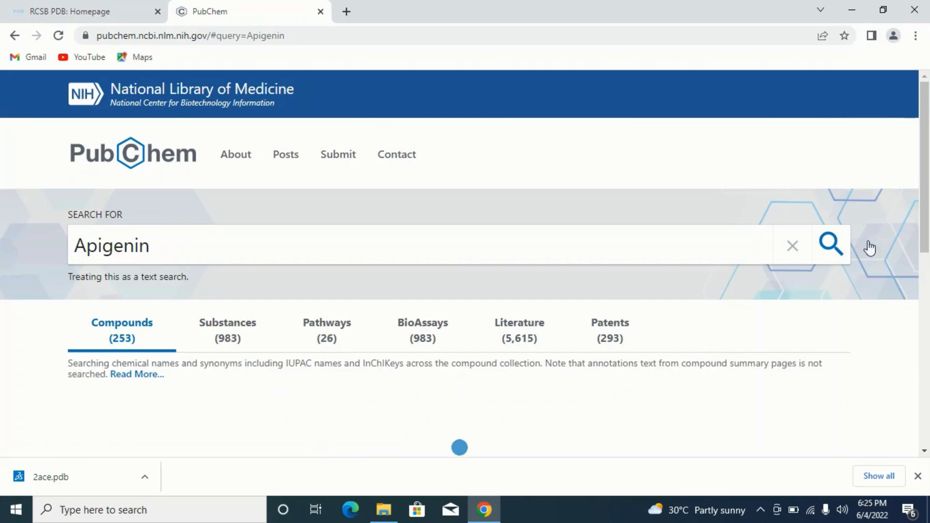
- Look over the search results and open the best-match Apigenin compound page
scroll(925, 175, "down", 10)
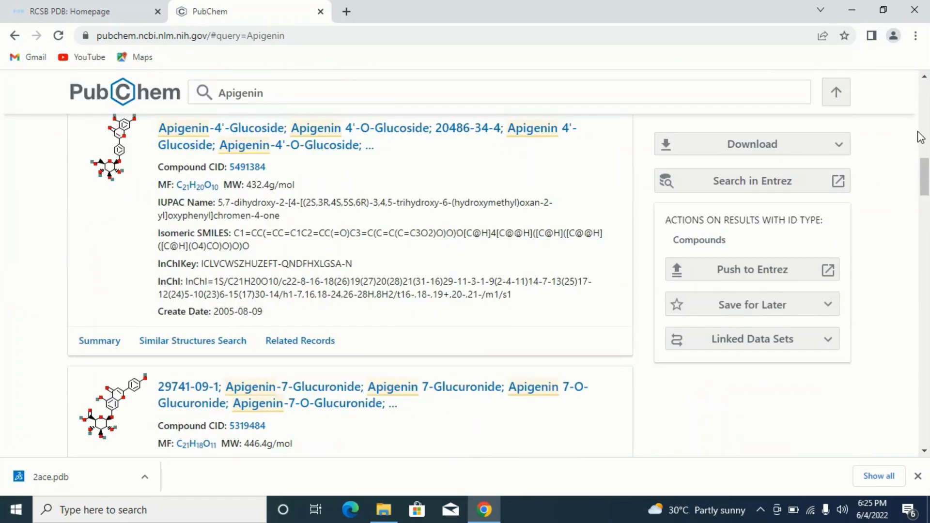
left_click_drag(925, 168, 921, 77)
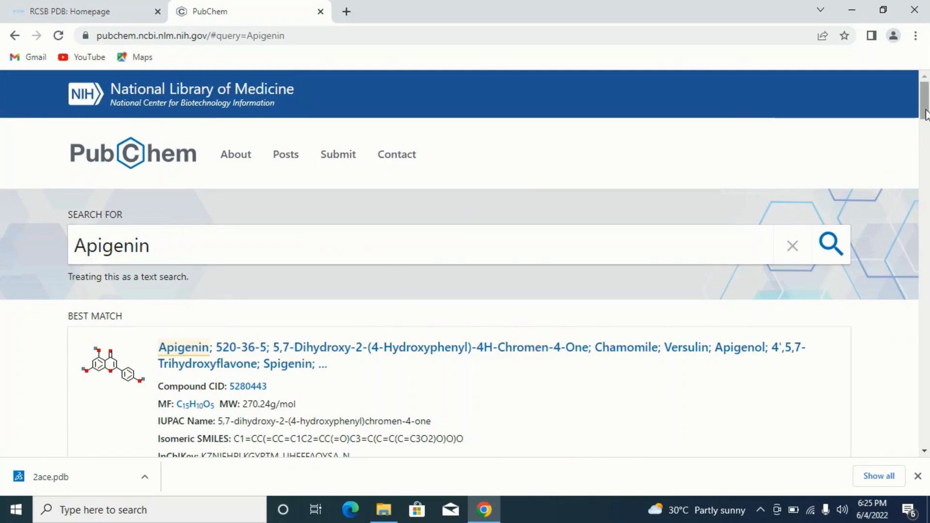
mouse_move(924, 114)
left_mouse_down()
mouse_move(925, 183)
mouse_move(926, 111)
left_mouse_up()
left_click(176, 355)
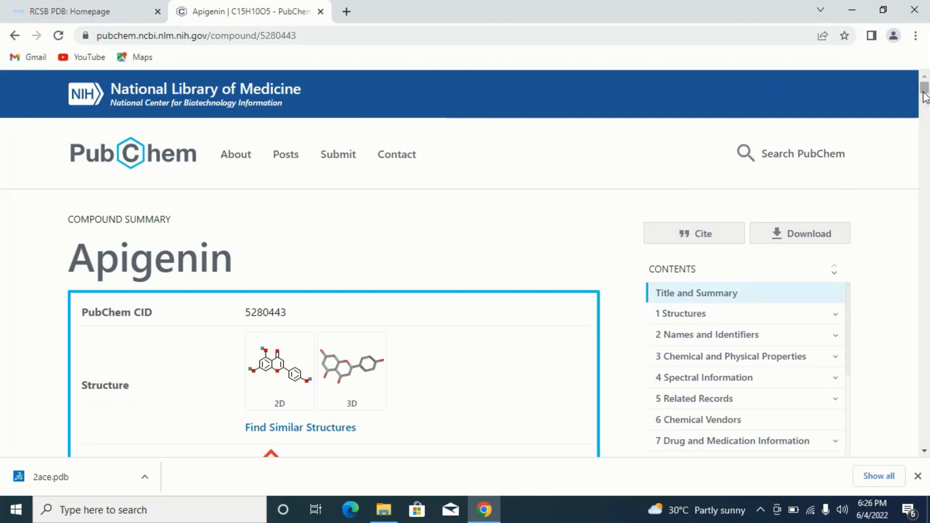
- Go to the 3D Conformer section of the Apigenin page and save the conformer in SDF format
left_click_drag(925, 89, 923, 84)
scroll(925, 94, "up", 3)
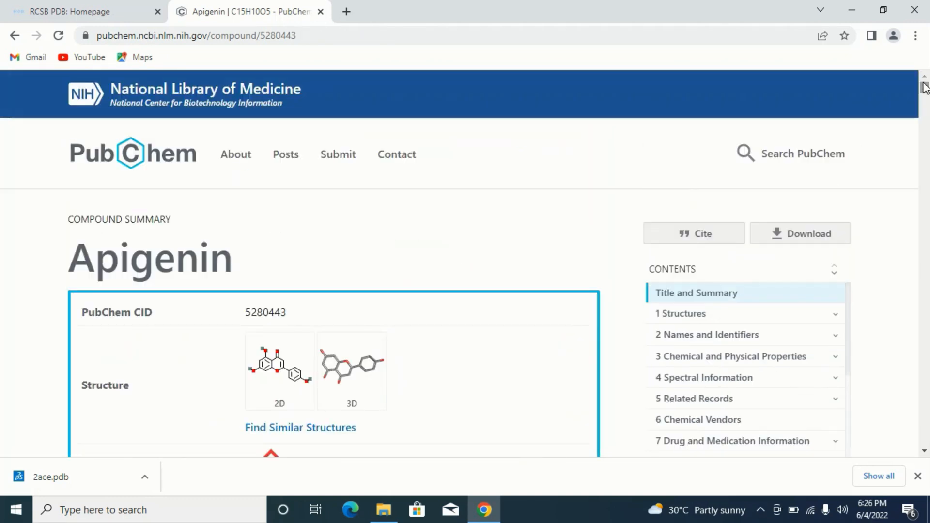
scroll(926, 88, "down", 2)
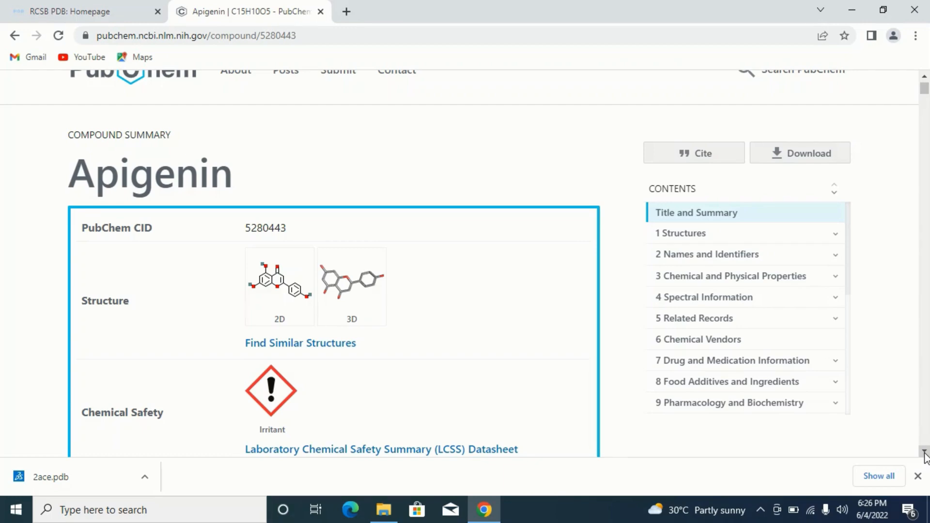
left_click_drag(925, 452, 925, 455)
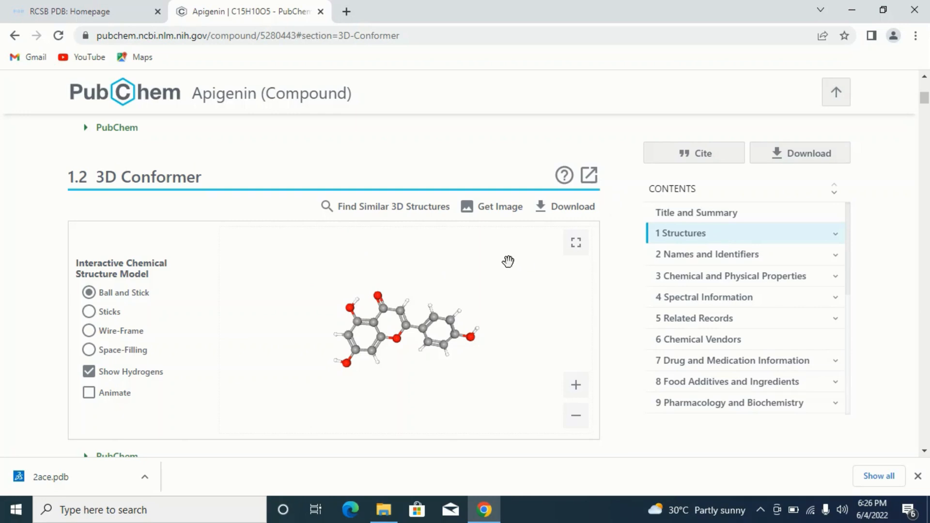
left_click(554, 210)
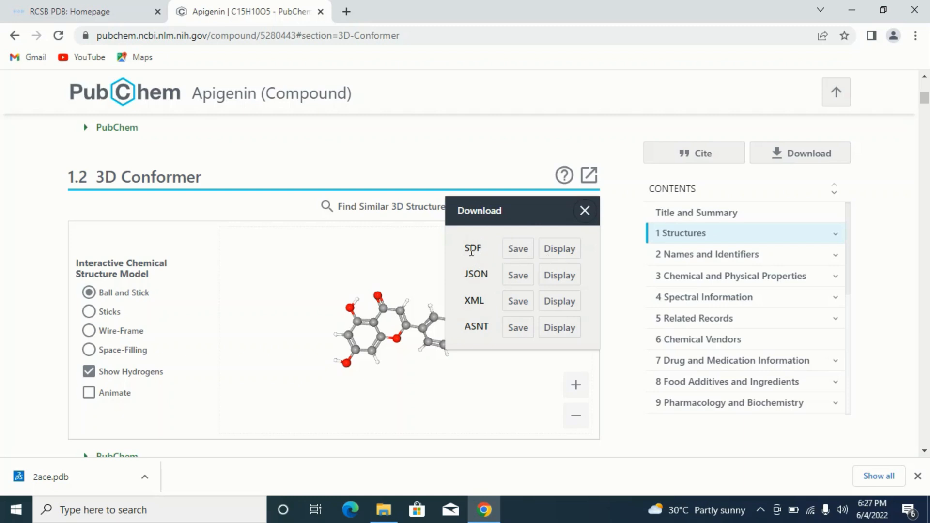
left_click(518, 250)
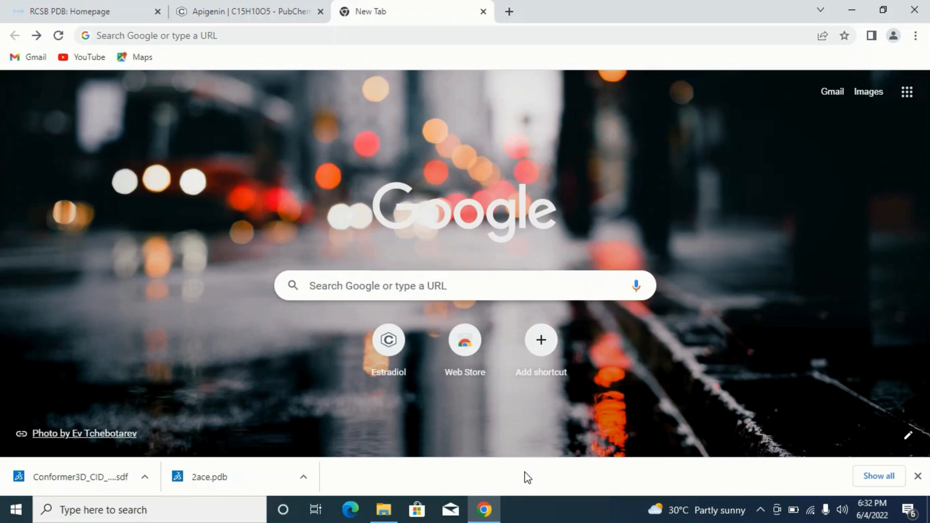
- Search Google for "convert sdf to pdb" and open the Online SMILES Translator - NCI/CADD page from the results
left_click(217, 34)
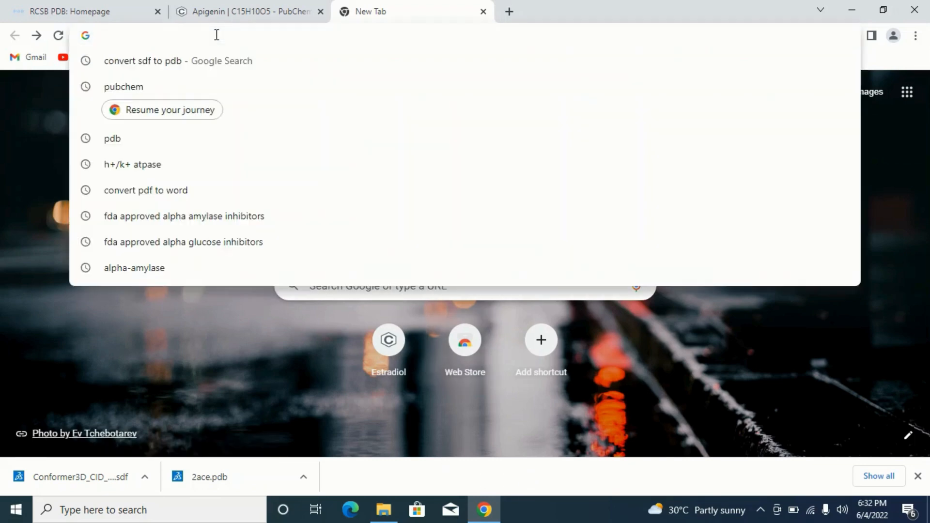
type("convert sdf")
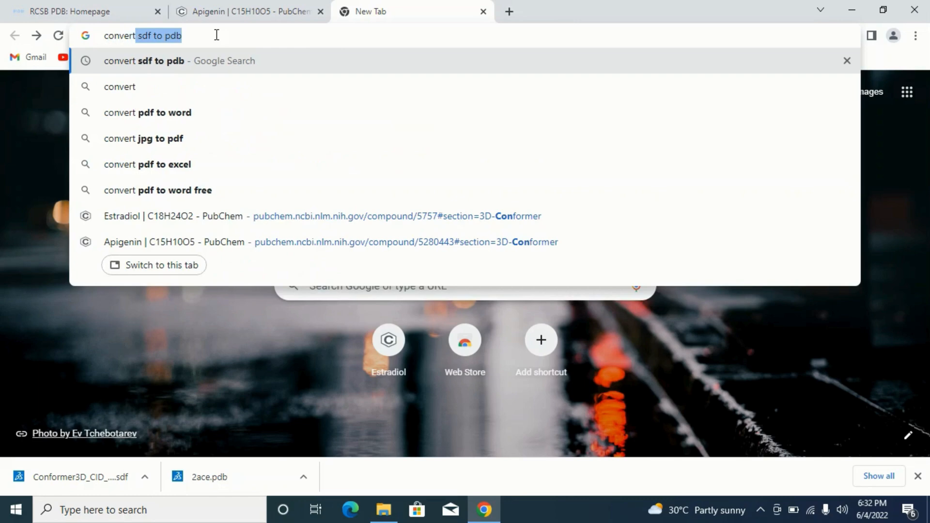
type(" to p")
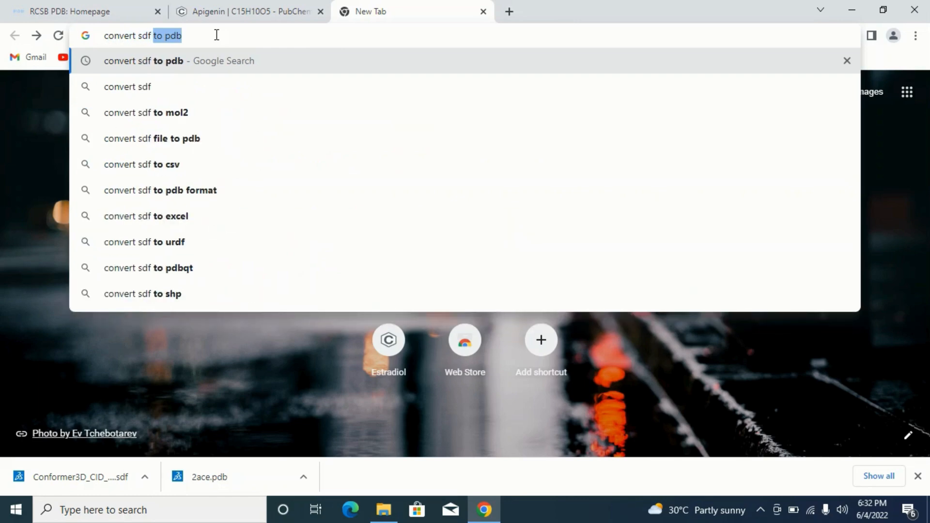
type("db")
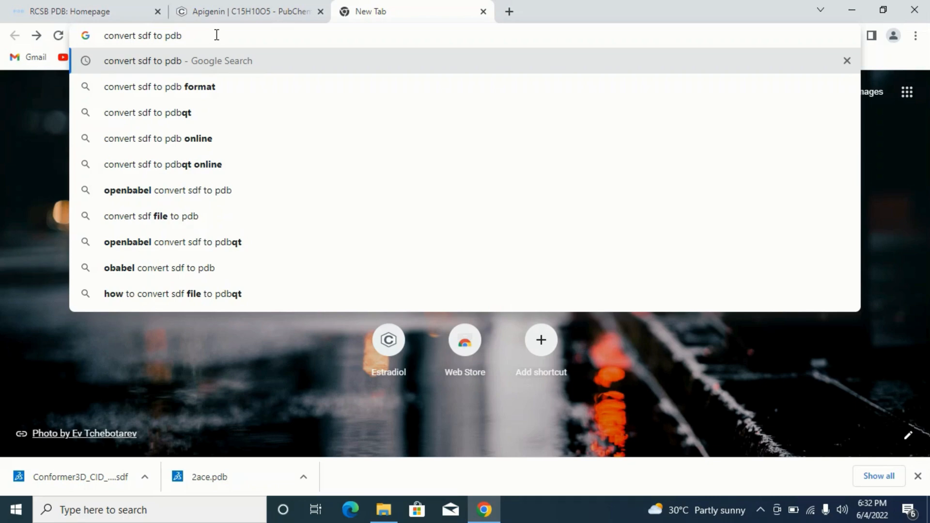
key("Return")
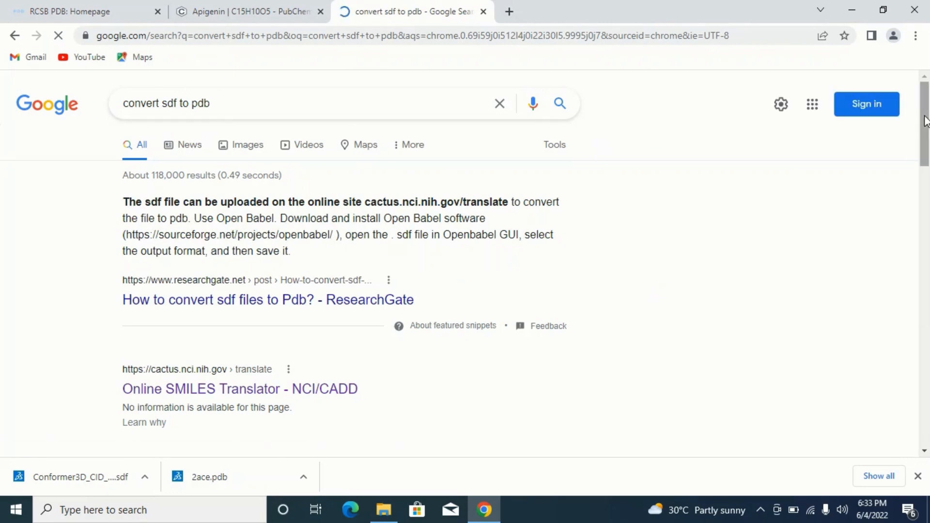
left_click_drag(925, 121, 928, 250)
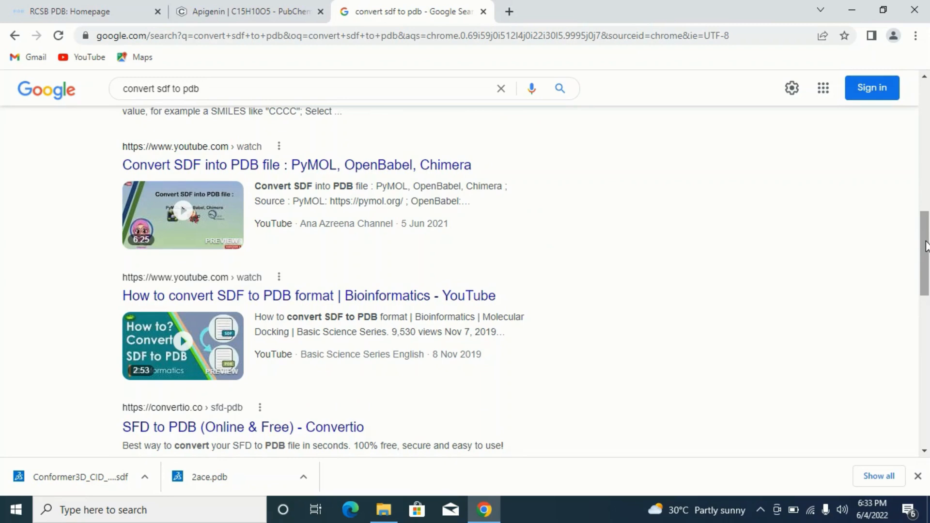
left_click_drag(926, 247, 926, 115)
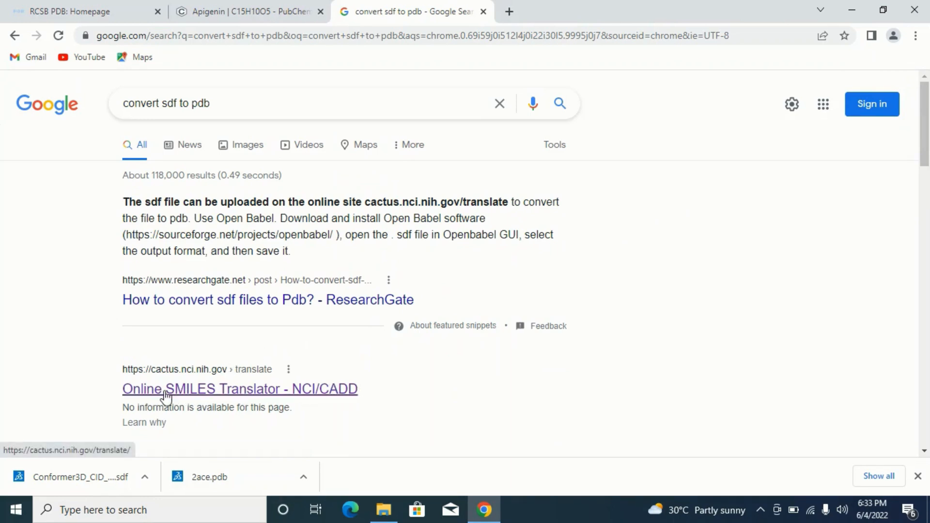
left_click(238, 393)
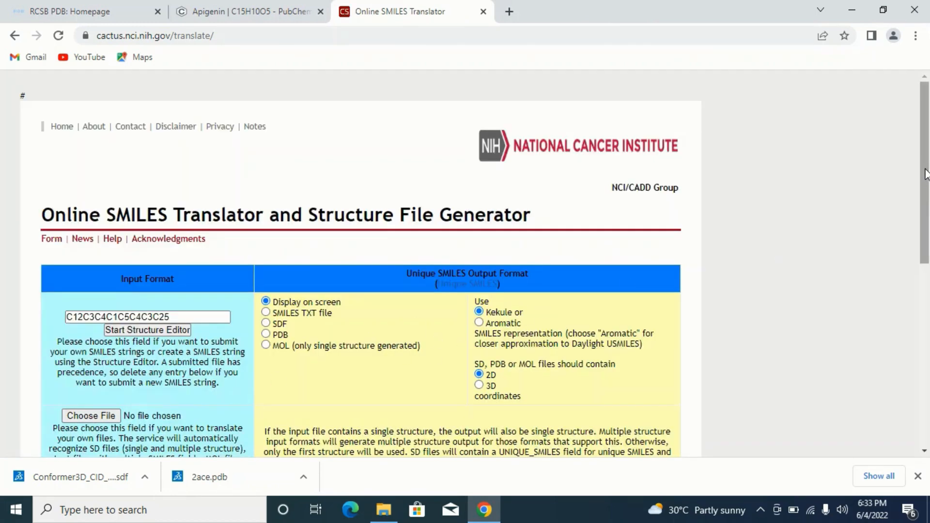
- Load the Conformer3D_CID_5280443 SDF file from Downloads as the translator's input file
left_click_drag(926, 173, 925, 208)
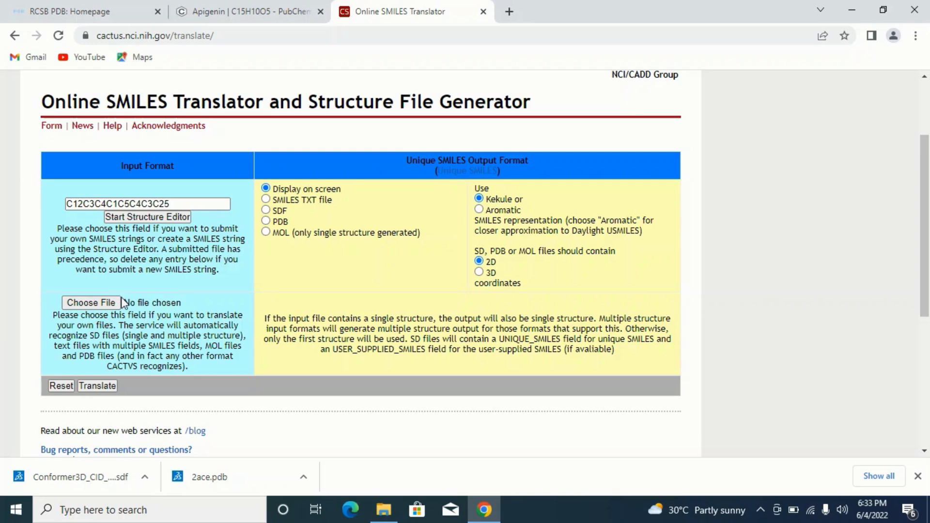
left_click(92, 302)
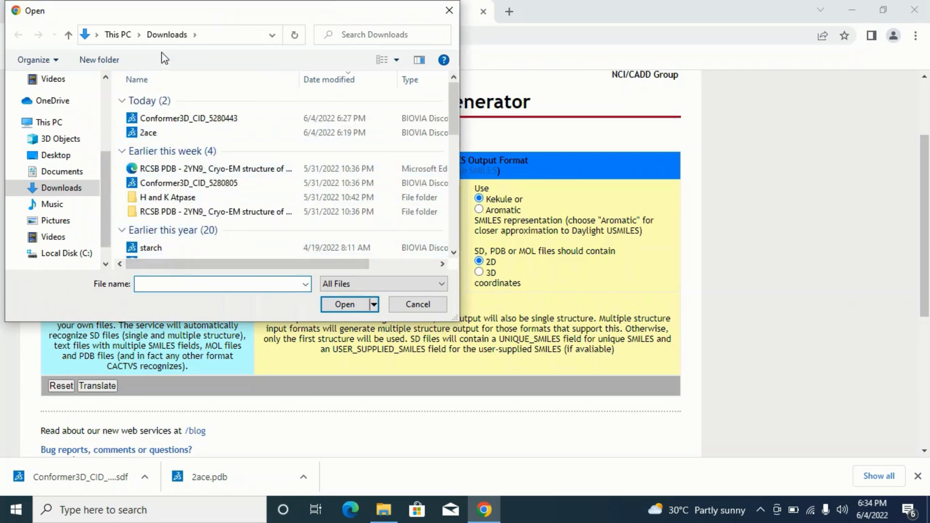
left_click(207, 119)
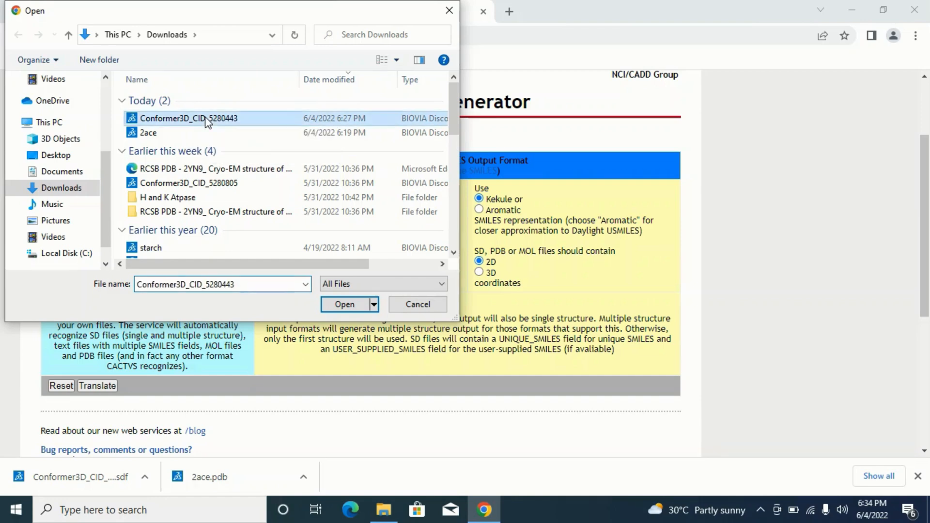
left_click(345, 304)
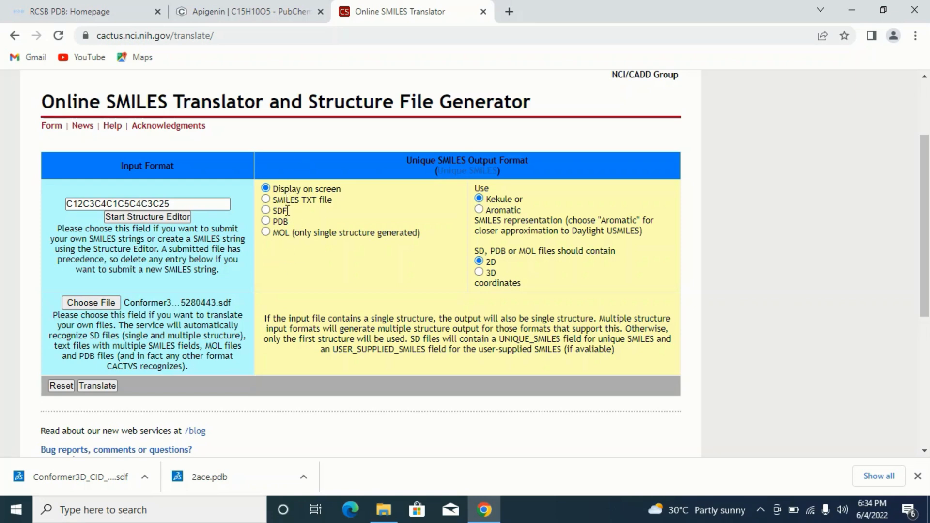
- Translate the uploaded structure to PDB format and download the resulting file
left_click(266, 221)
left_click(99, 386)
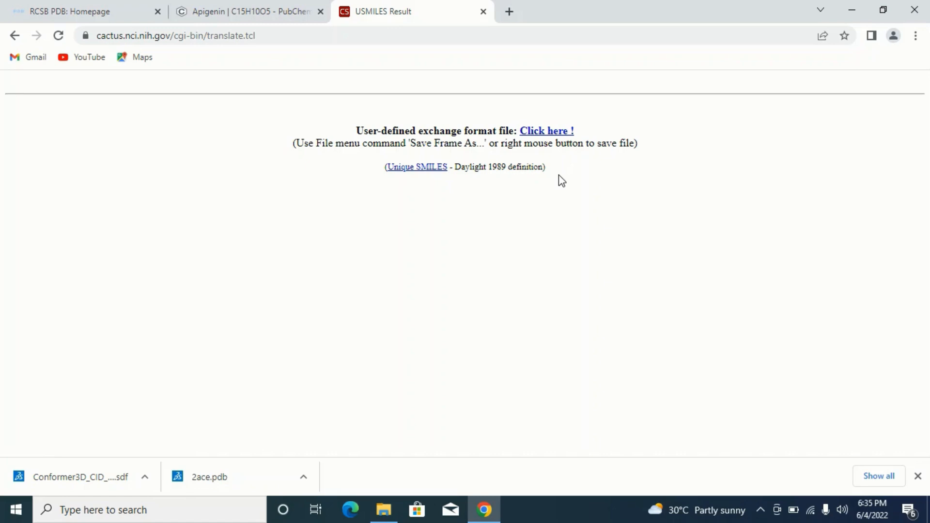
left_click(548, 132)
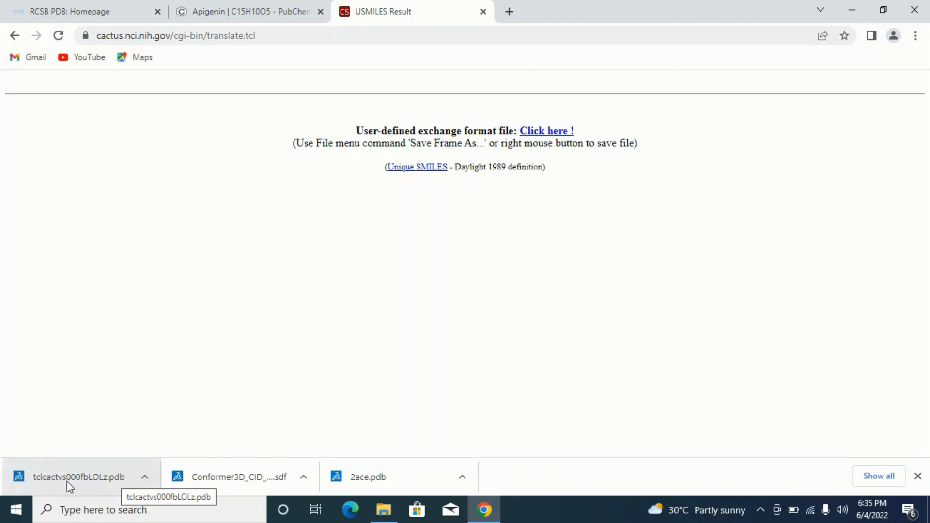
- Show the downloaded PDB file in its folder, rename it to Apigenin, and close the folder window
left_click(146, 478)
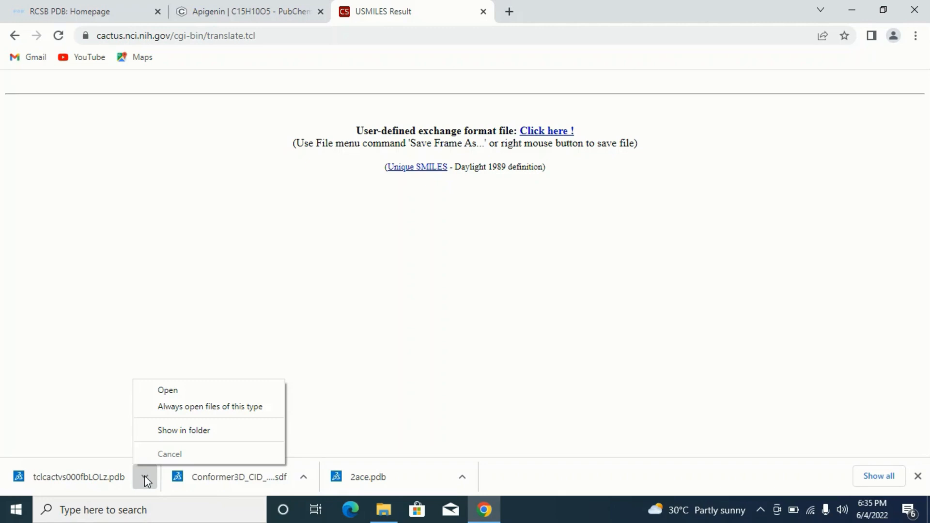
left_click(215, 430)
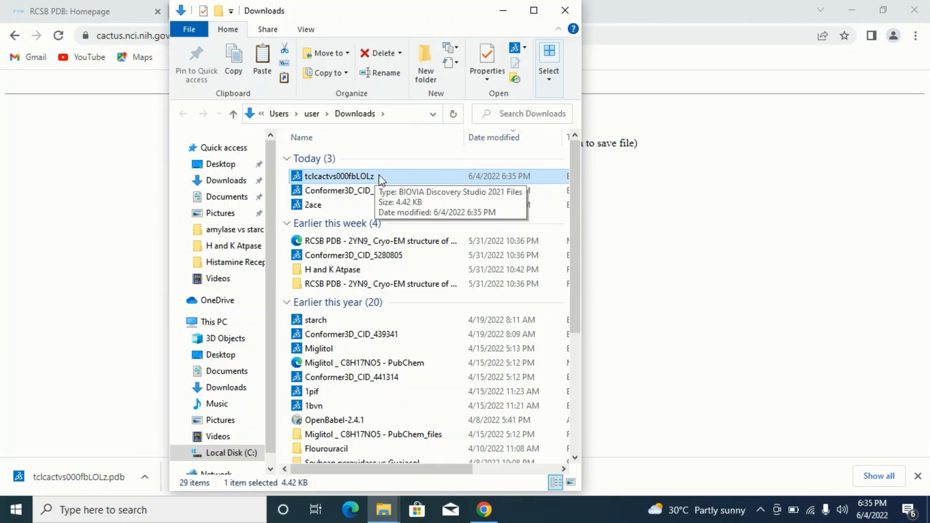
right_click(349, 175)
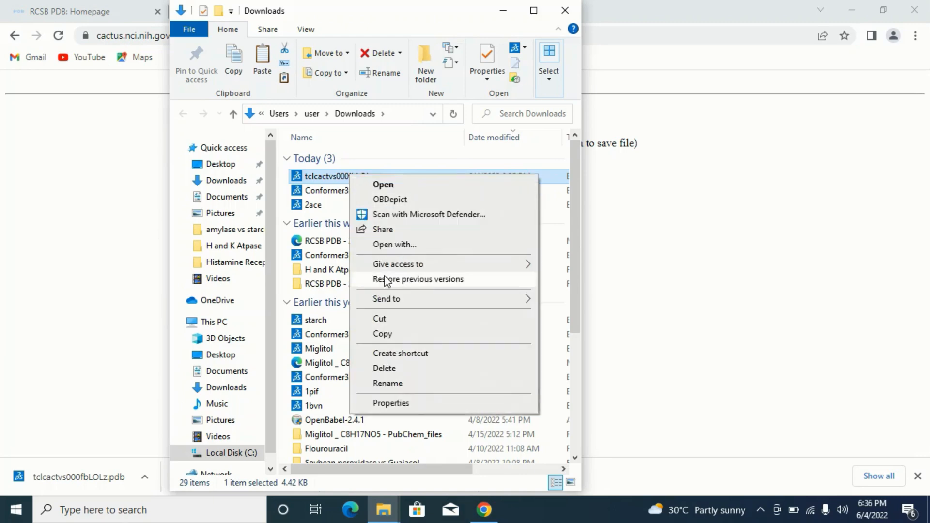
left_click(388, 384)
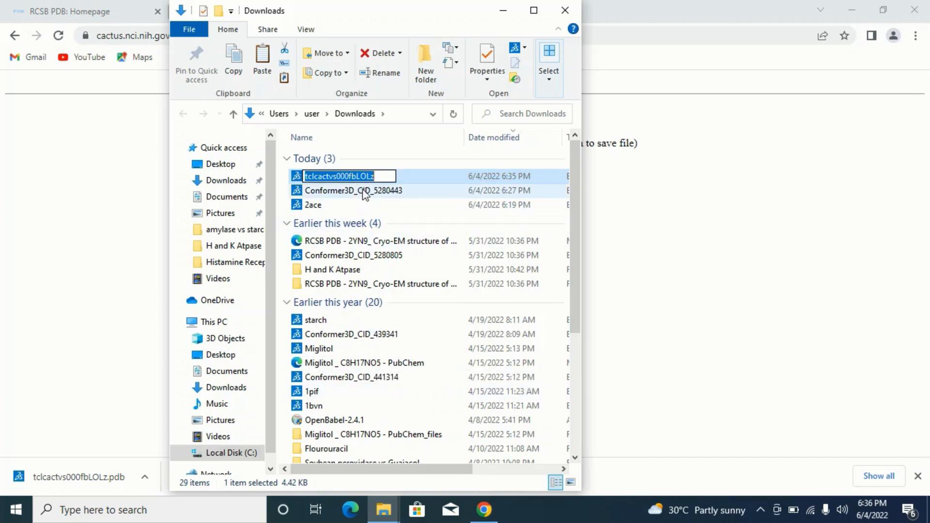
type("Apigenin")
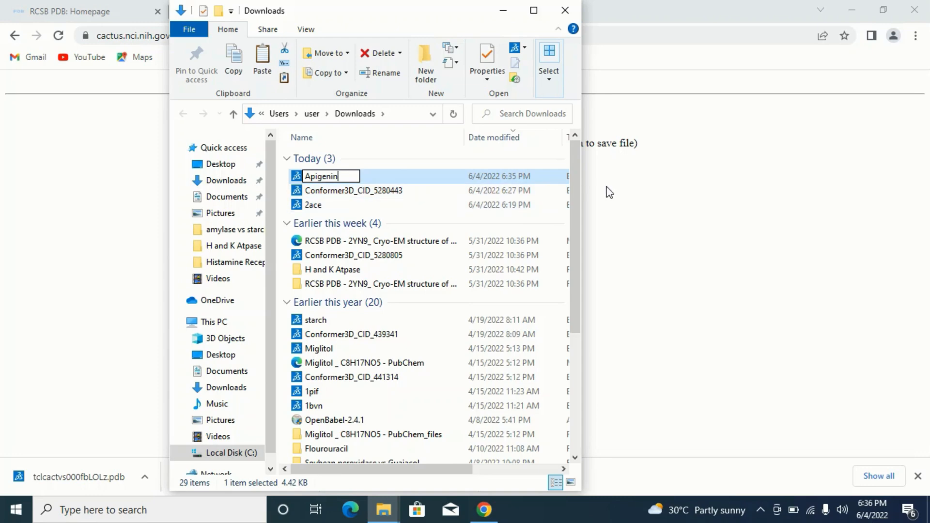
key("Return")
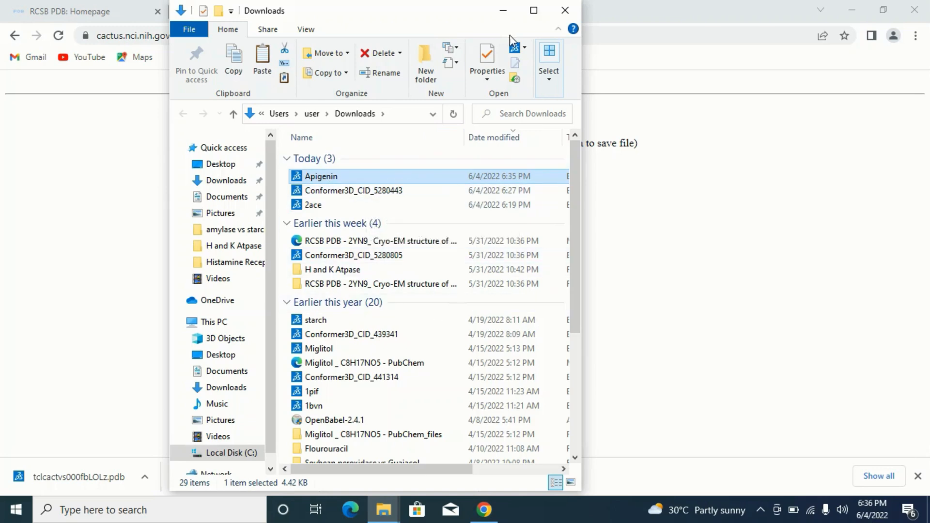
left_click(569, 3)
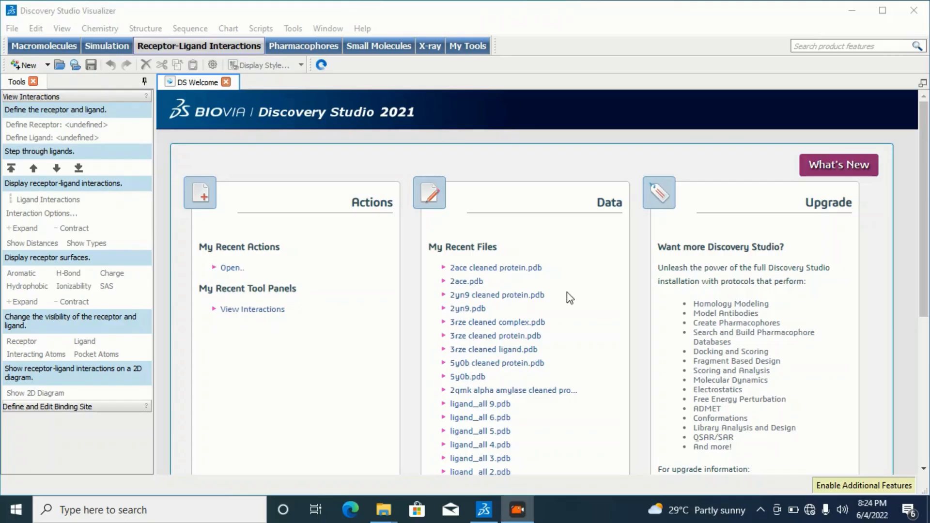
- In Discovery Studio Visualizer, open the 2ace structure file from the Docking tutorials folder on the Desktop
left_click(526, 476)
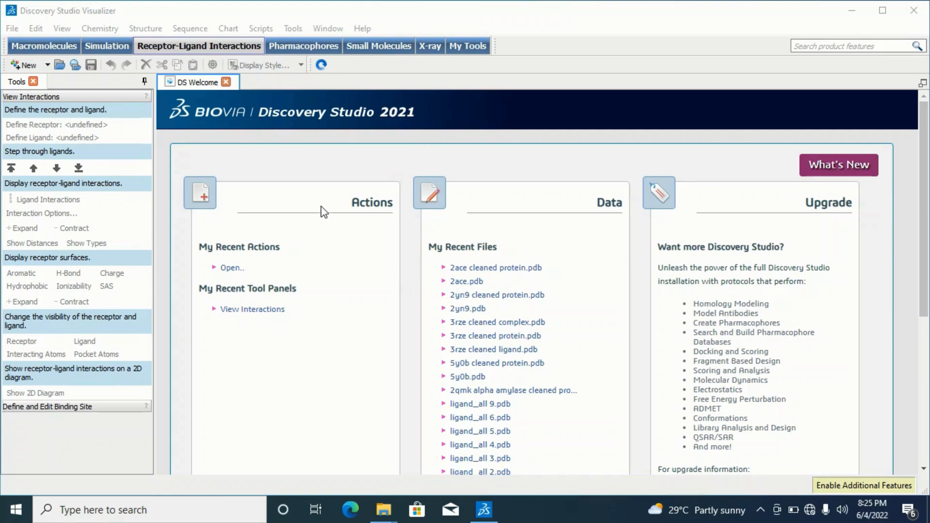
left_click(12, 28)
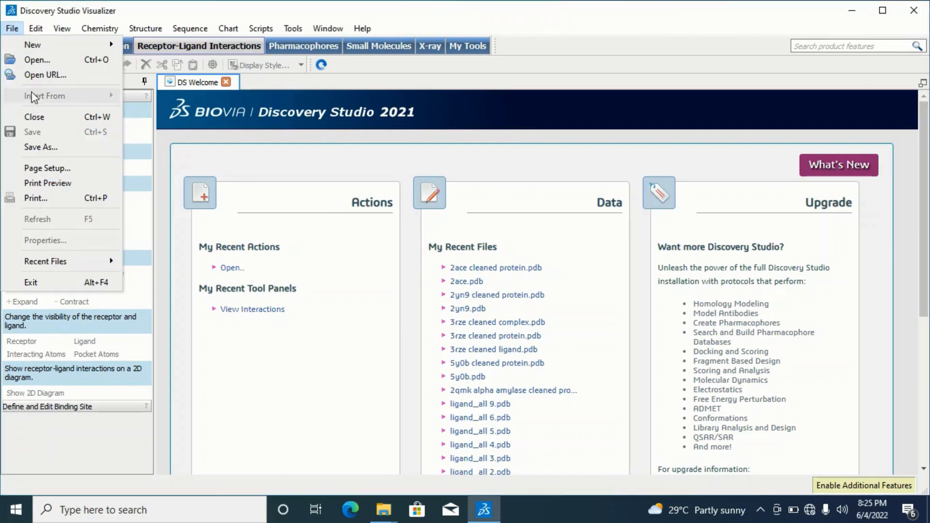
left_click(30, 62)
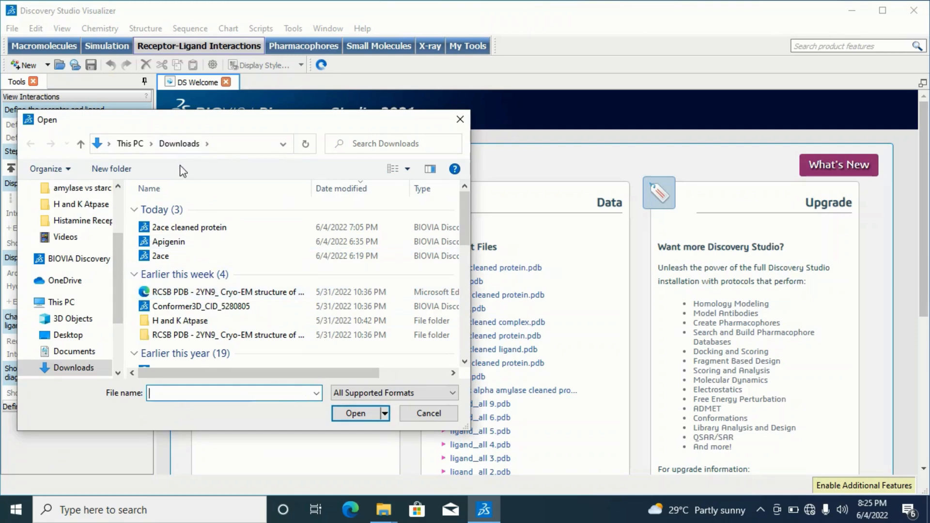
left_click(72, 338)
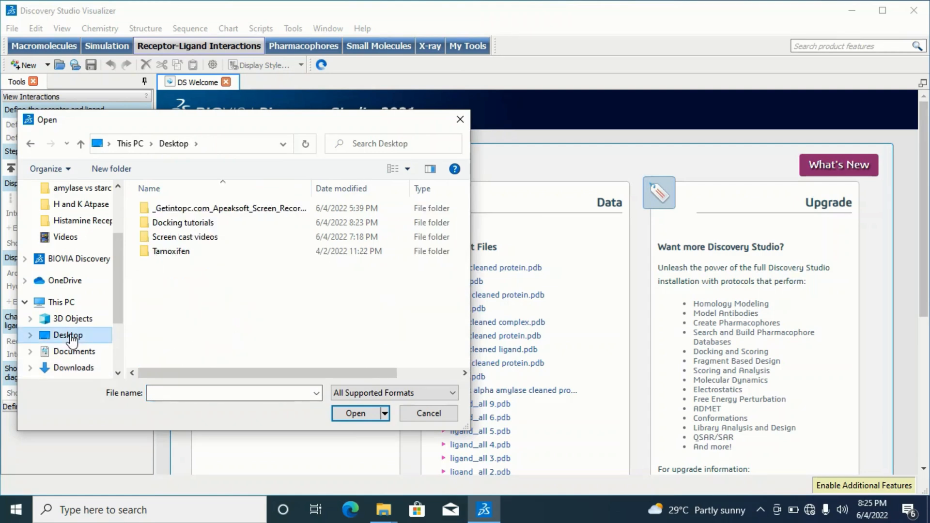
double_click(214, 224)
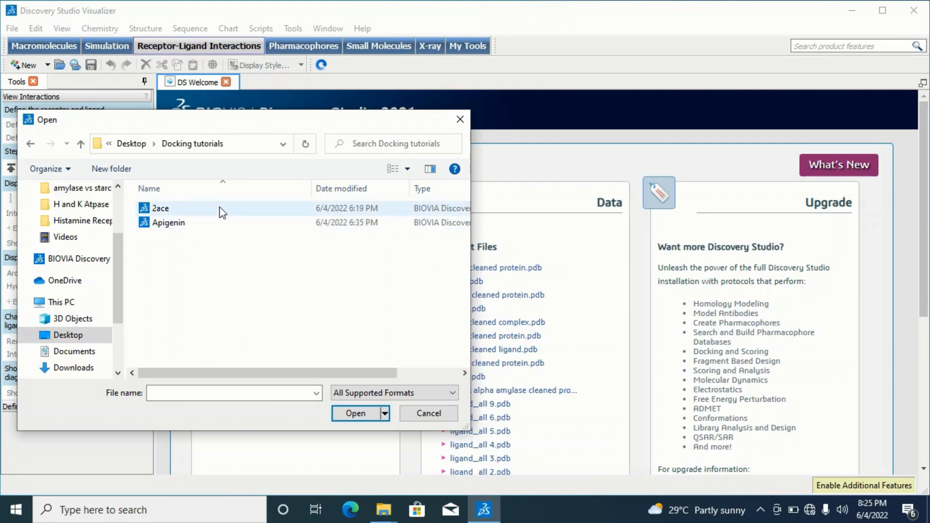
left_click(247, 208)
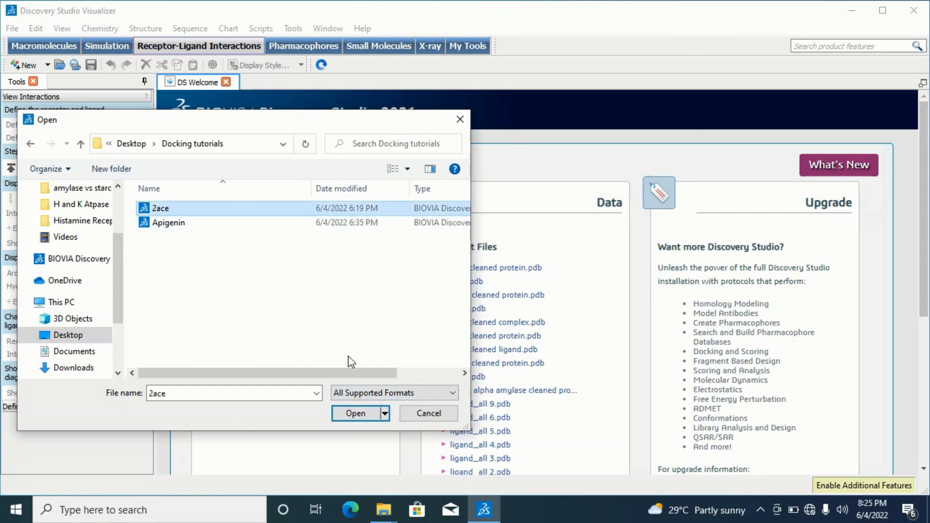
left_click(358, 414)
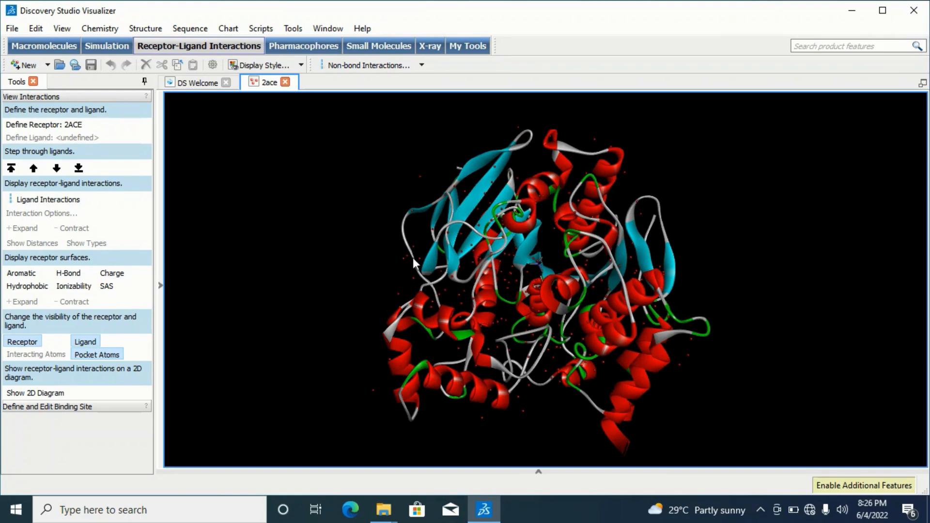
mouse_move(438, 284)
left_mouse_down()
mouse_move(748, 258)
mouse_move(405, 279)
mouse_move(658, 255)
mouse_move(500, 289)
left_mouse_up()
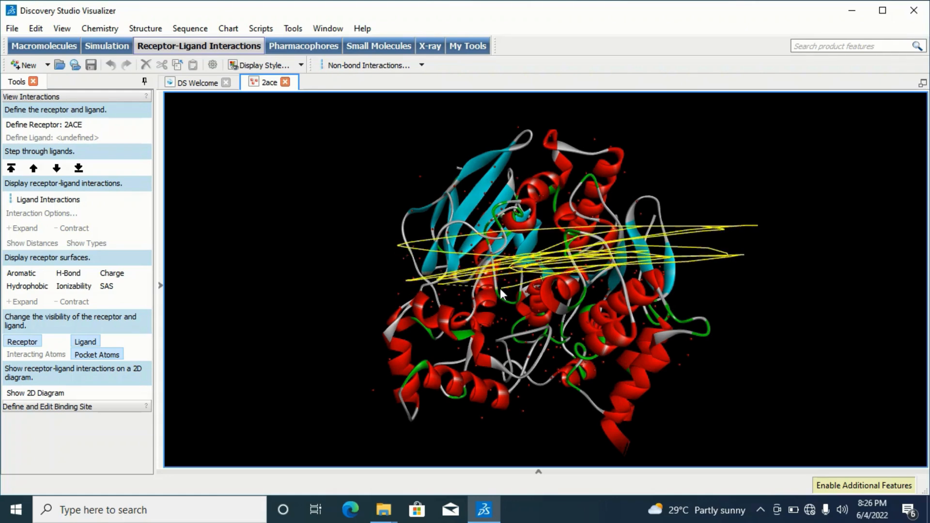
left_click_drag(721, 285, 722, 285)
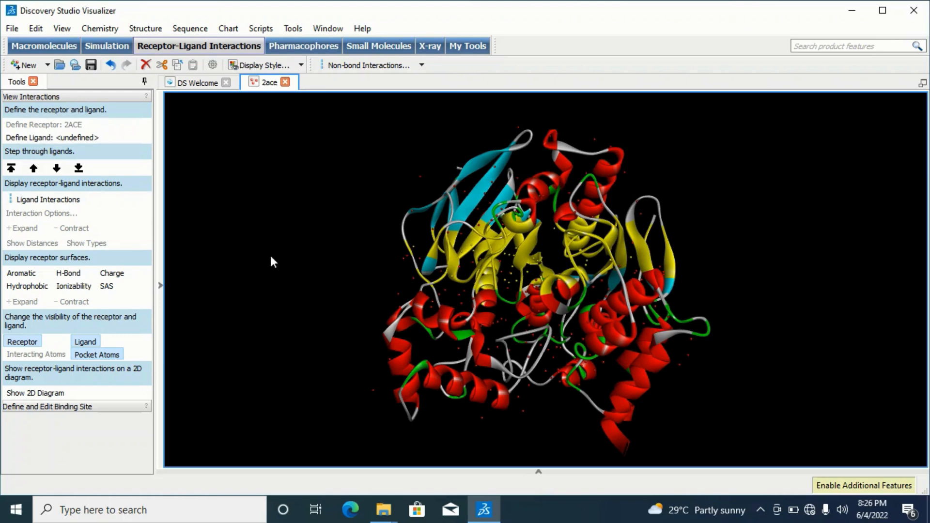
left_click(338, 185)
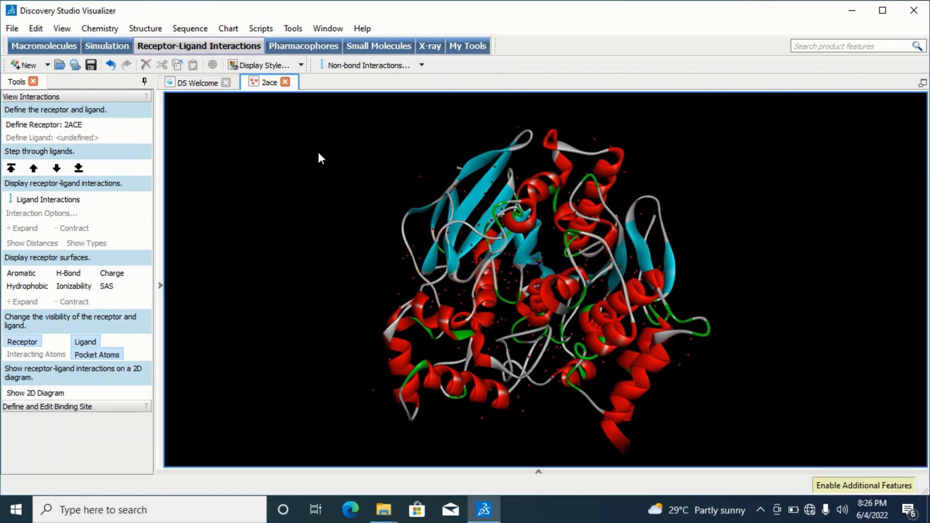
- Set the mouse mode to Rotate and turn the 2ace protein to view it from another angle
right_click(319, 154)
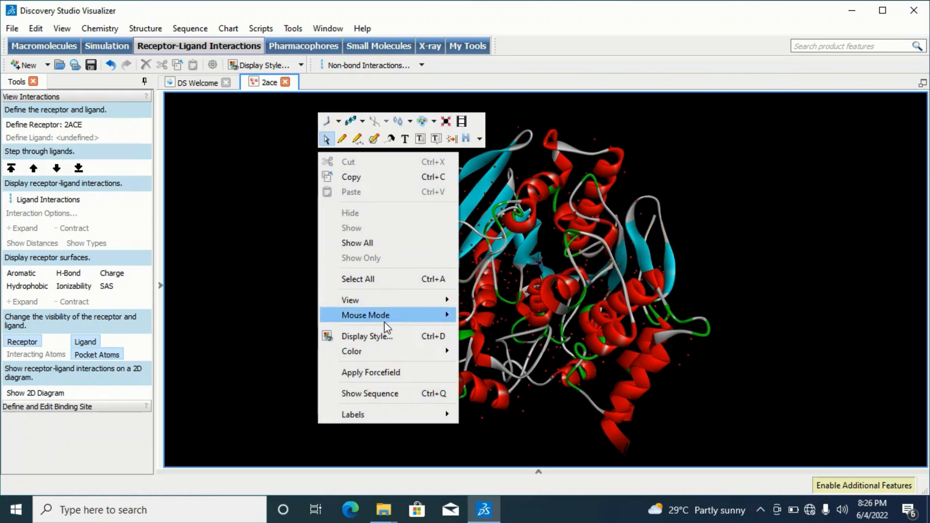
mouse_move(387, 320)
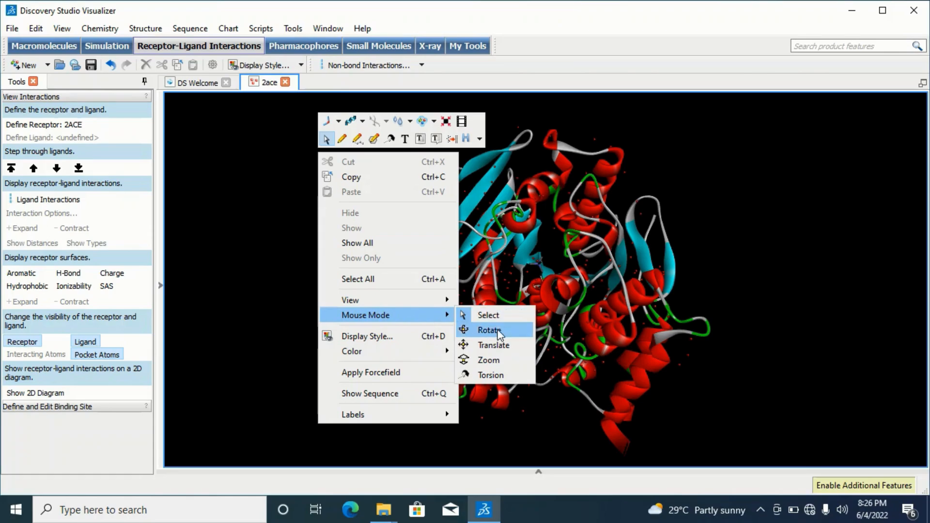
left_click(489, 330)
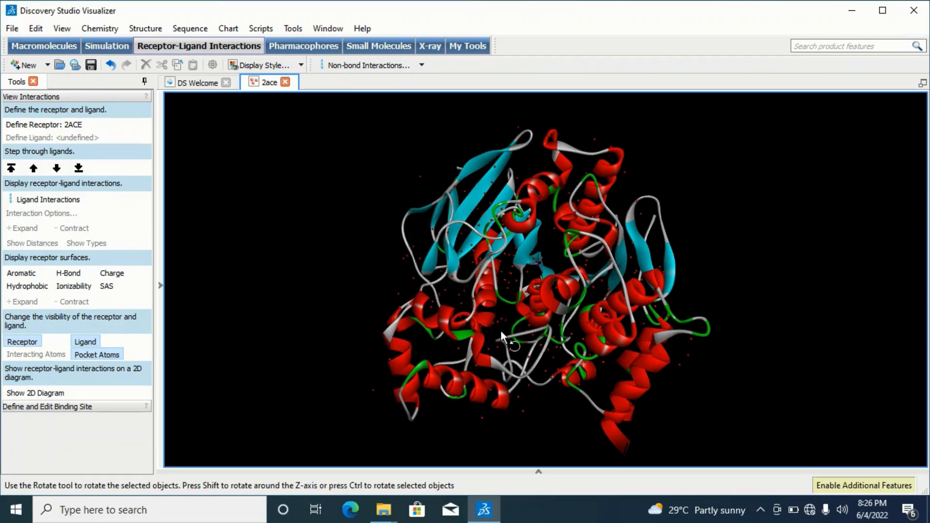
left_click_drag(379, 250, 460, 186)
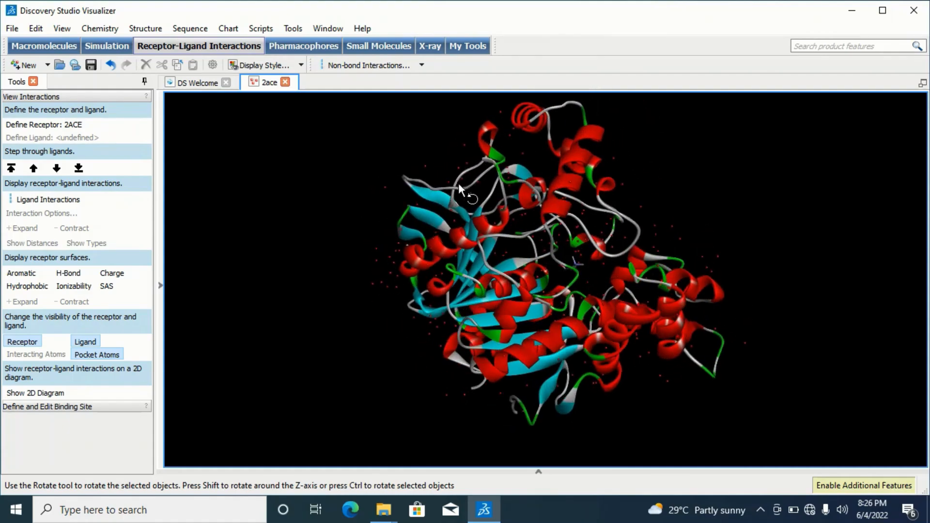
- Set the mouse mode to Translate and shift the 2ace protein slightly within the 3D view
right_click(354, 207)
mouse_move(468, 373)
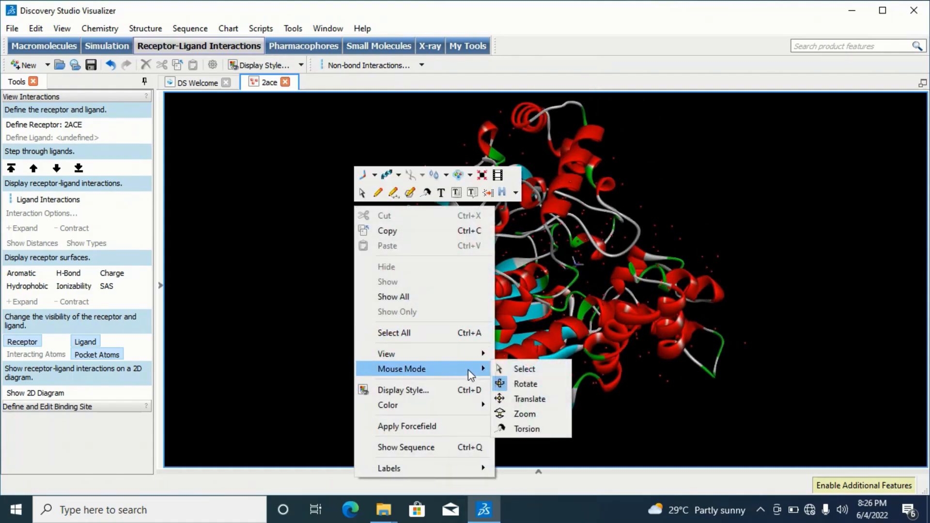
left_click(518, 398)
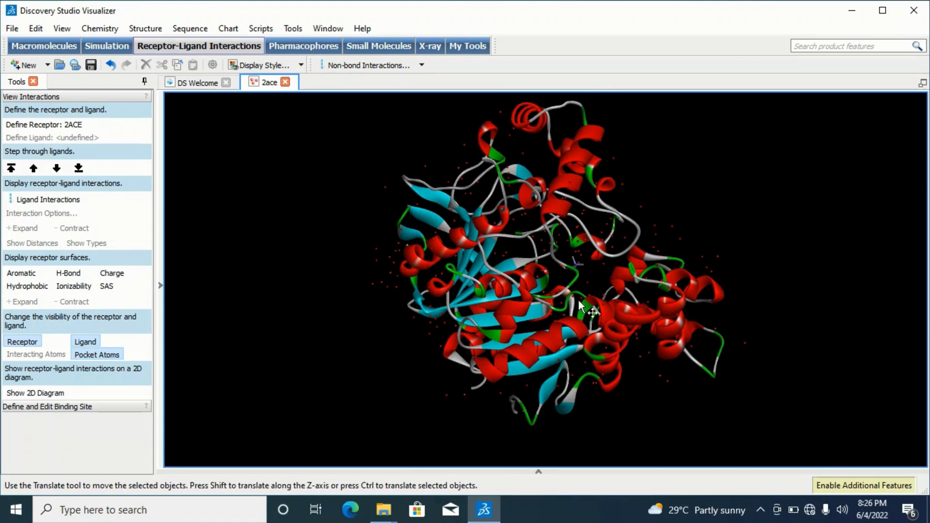
left_click_drag(586, 312, 604, 292)
- Set the mouse mode back to Rotate and turn the protein to inspect its opposite side
right_click(330, 273)
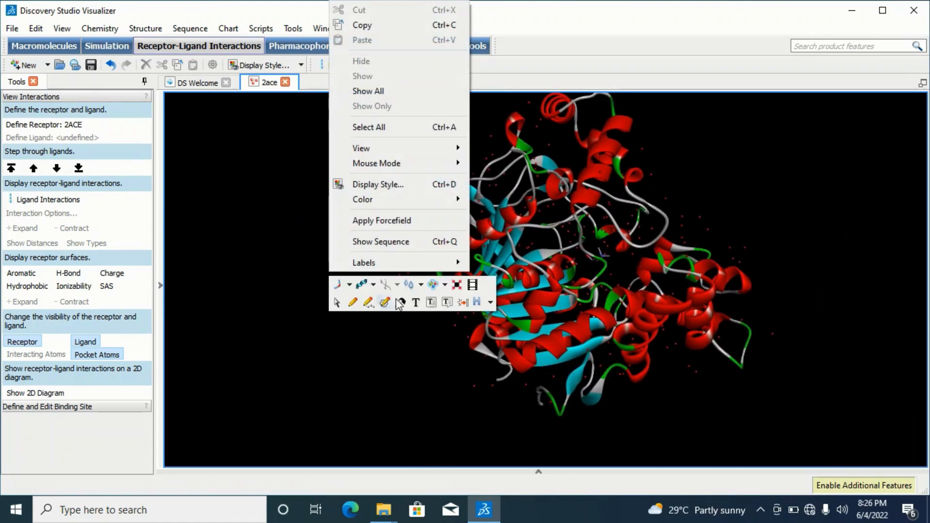
mouse_move(451, 165)
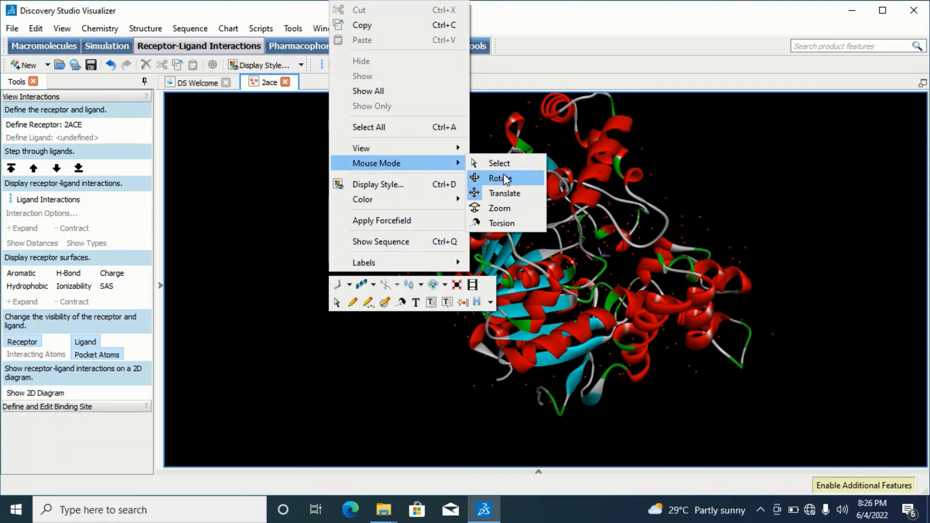
left_click(506, 178)
left_click_drag(613, 235, 459, 253)
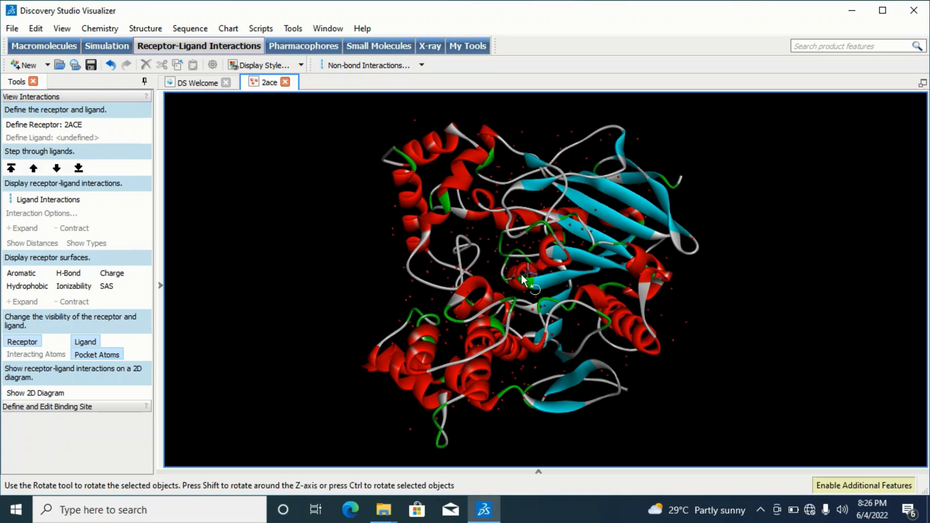
left_click_drag(536, 290, 538, 286)
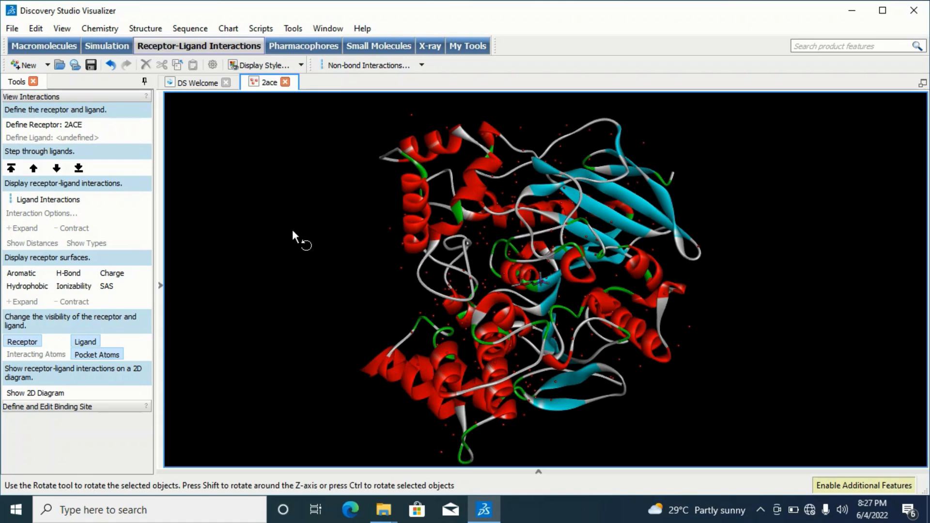
- Change the background color of the 3D view to white (#ffffff) and inspect the protein against it
right_click(246, 160)
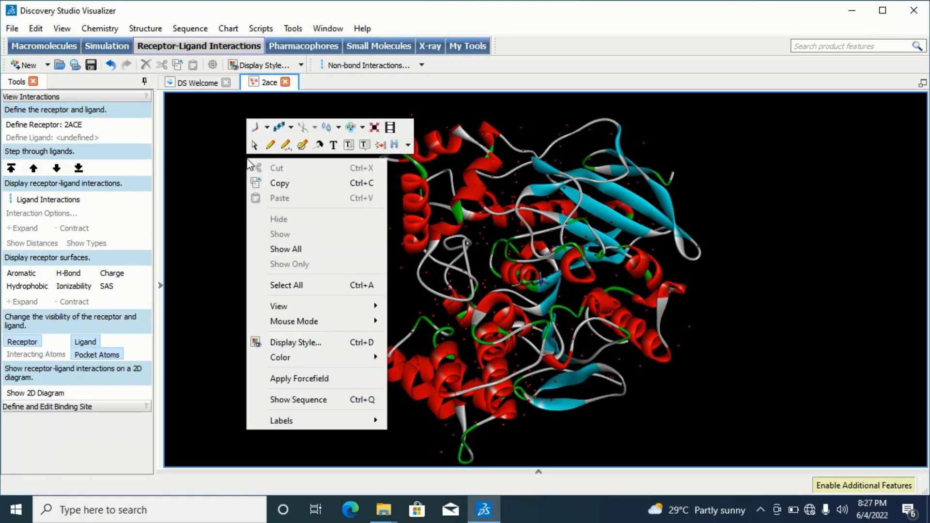
mouse_move(320, 357)
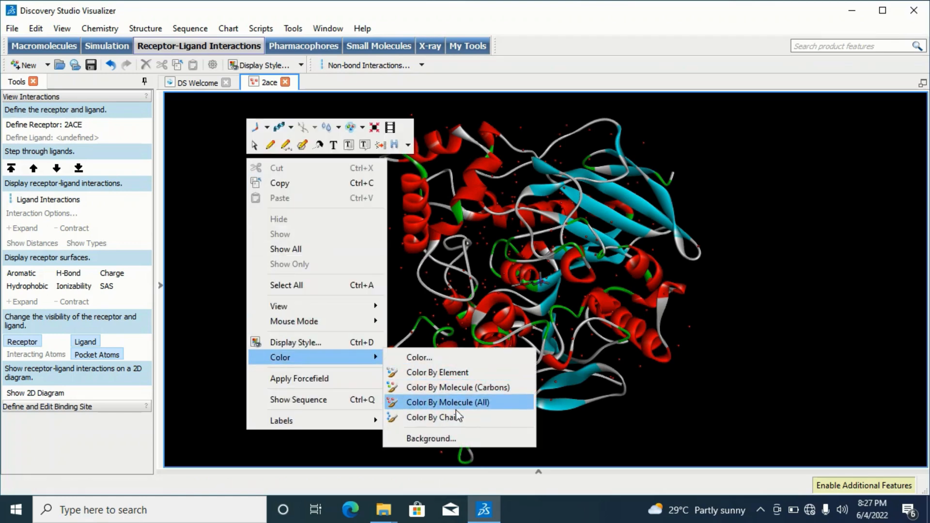
left_click(455, 439)
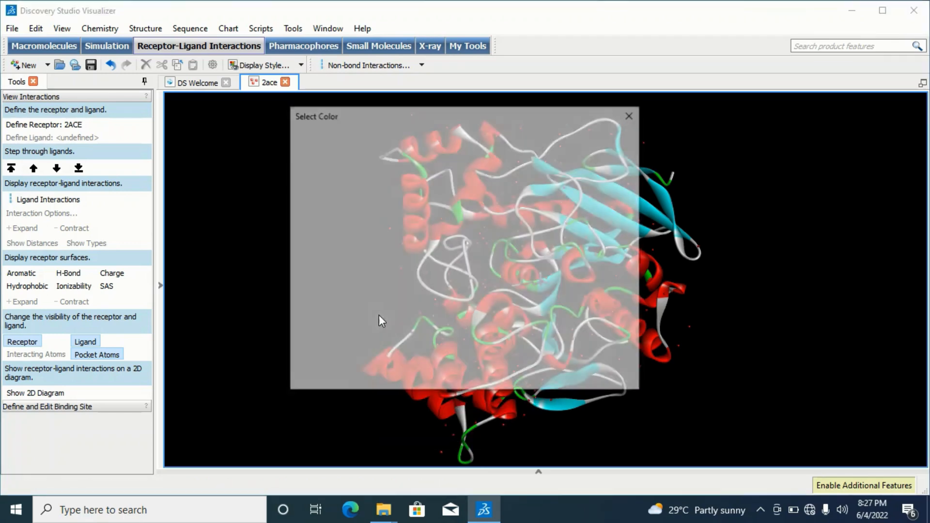
left_click(303, 318)
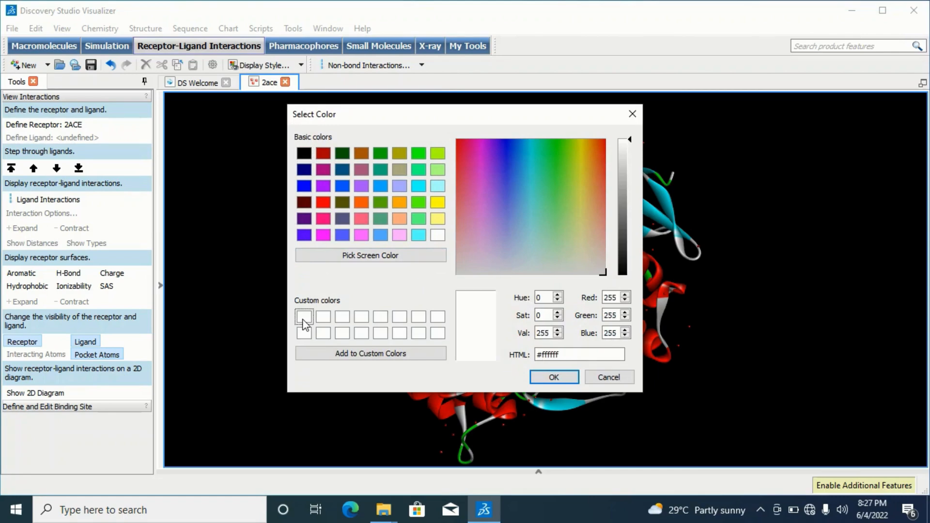
left_click(549, 380)
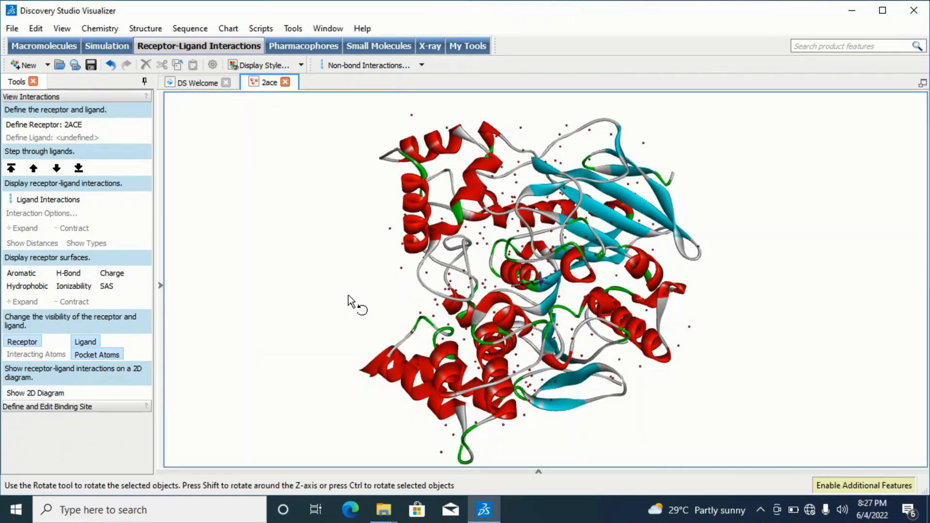
left_click_drag(348, 295, 402, 320)
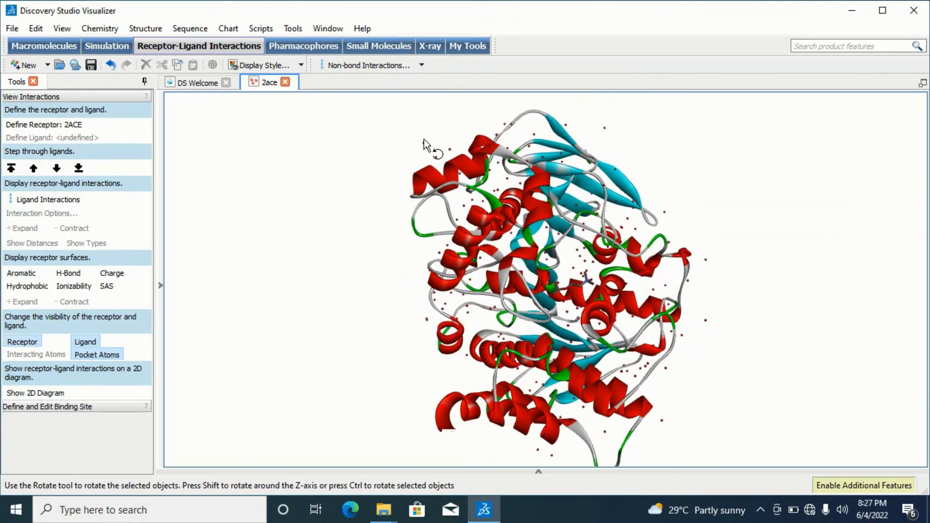
left_click_drag(562, 243, 534, 232)
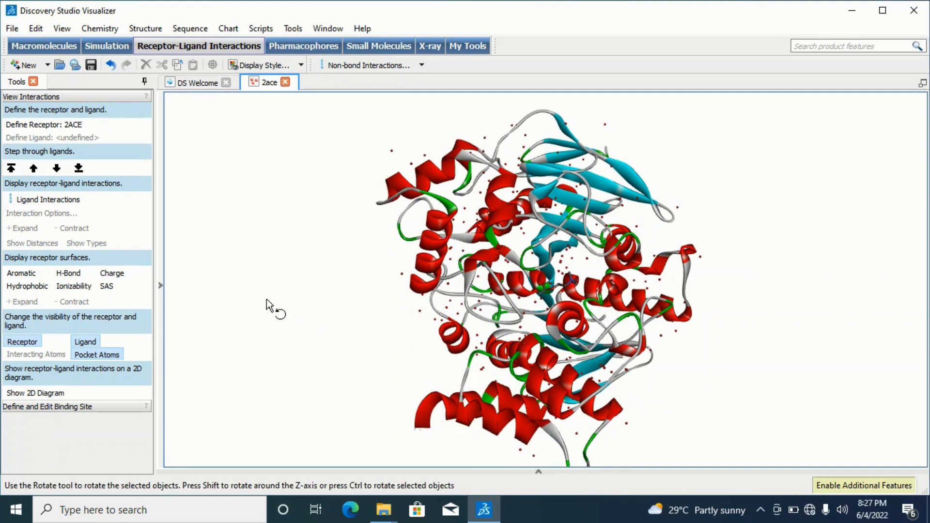
- Show the hierarchy tree of the 2ace structure alongside the 3D view
left_click(160, 284)
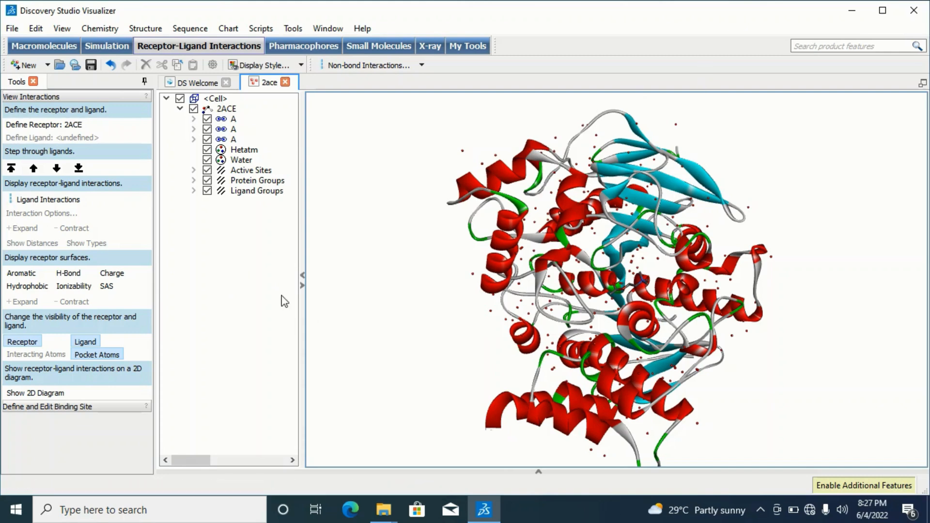
left_click(552, 322)
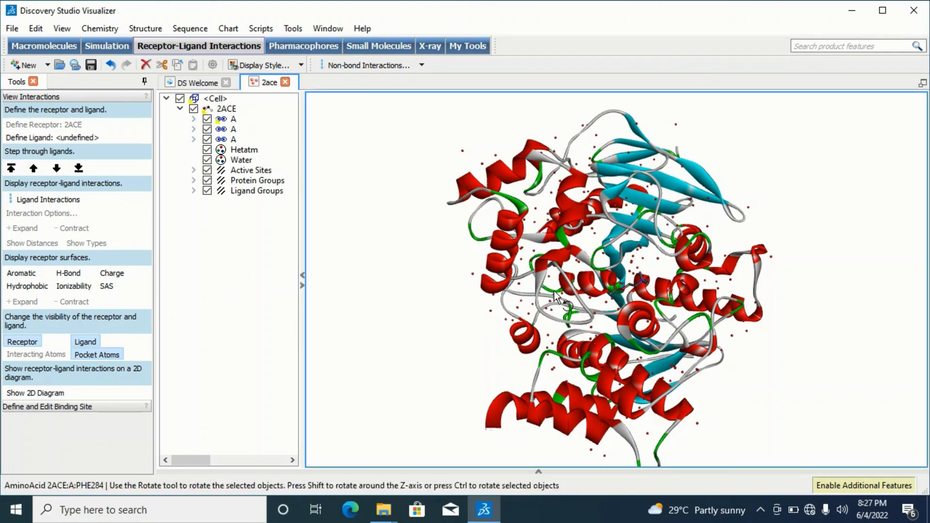
left_click_drag(556, 296, 509, 271)
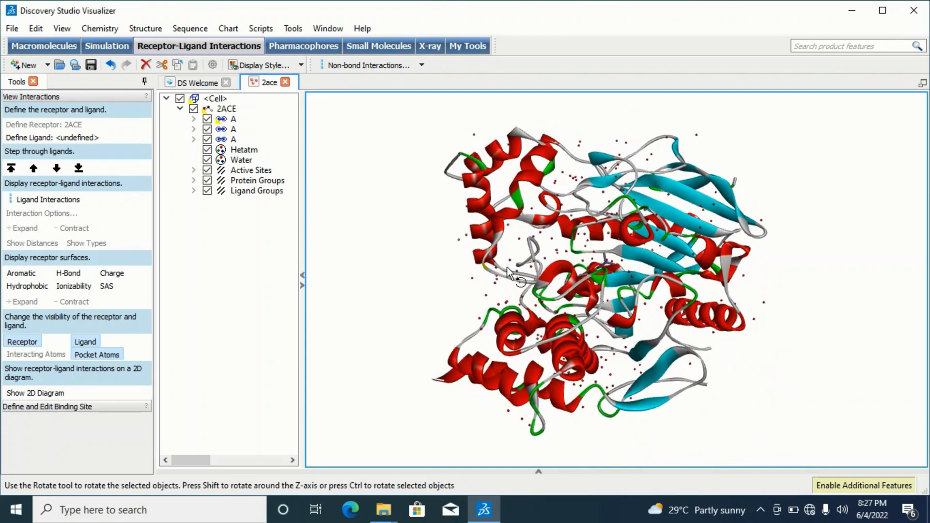
- Highlight each of the three A groups under 2ACE in turn to see which atoms each one contains, and clear the selection
left_click(233, 120)
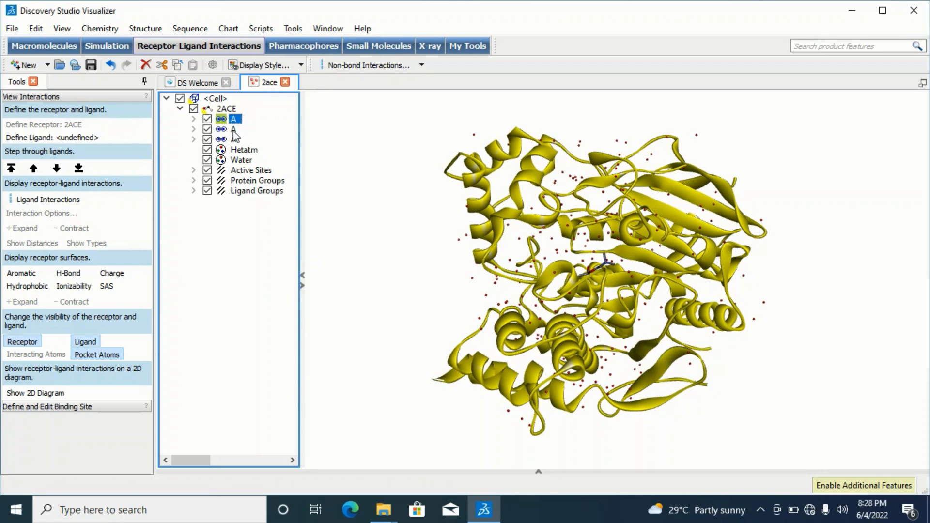
left_click(339, 164)
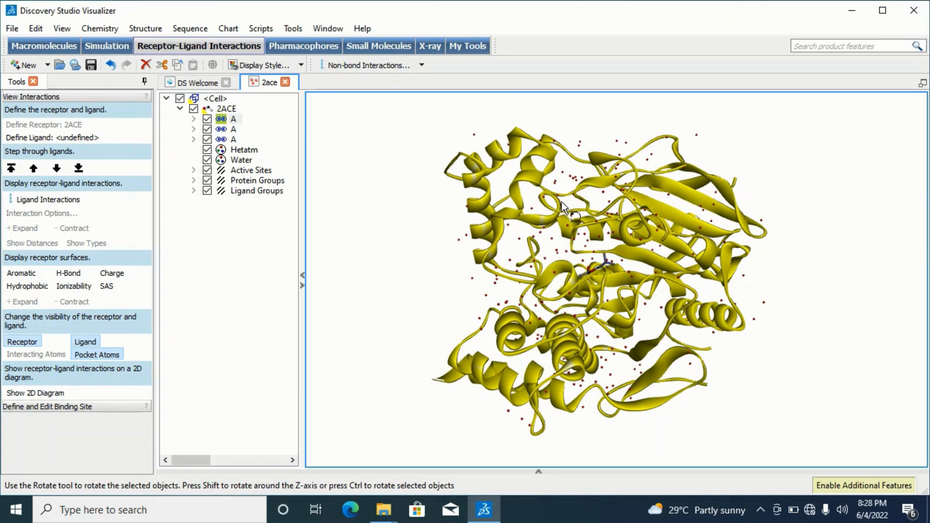
left_click(332, 191)
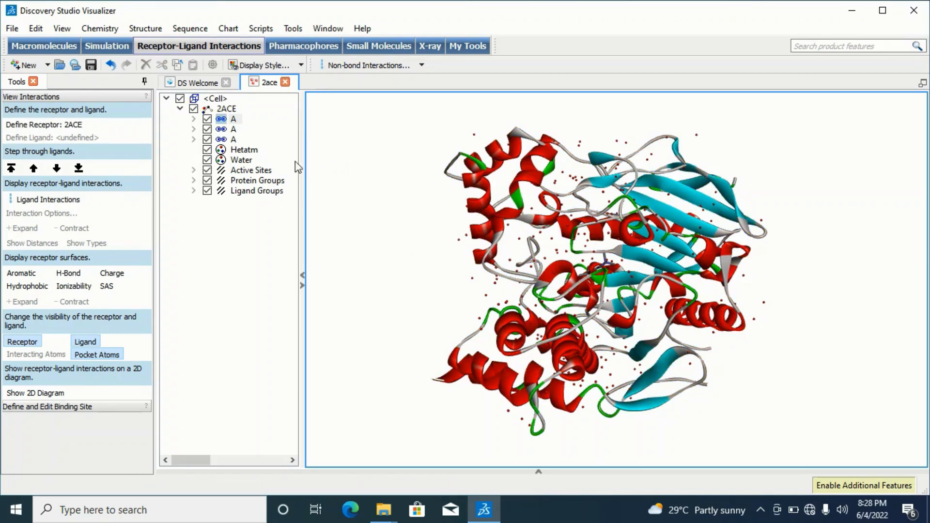
left_click(235, 129)
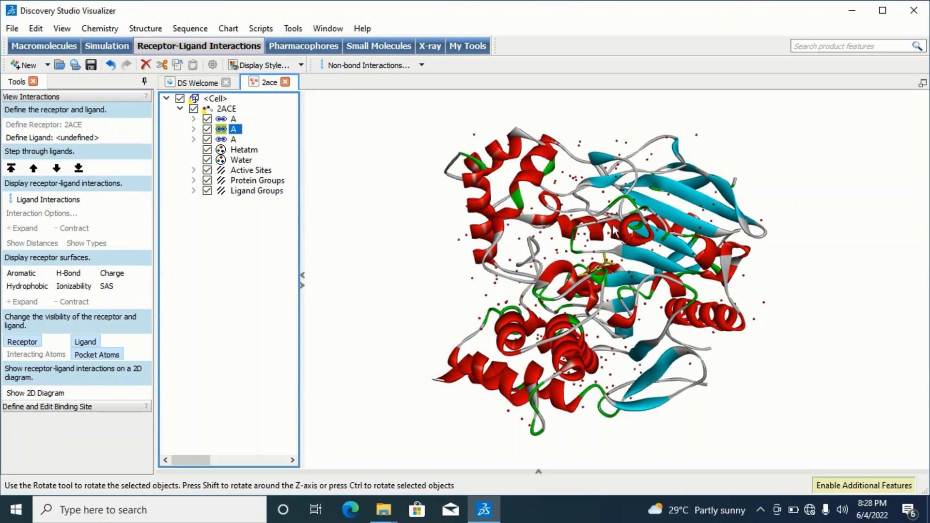
left_click_drag(595, 282, 596, 297)
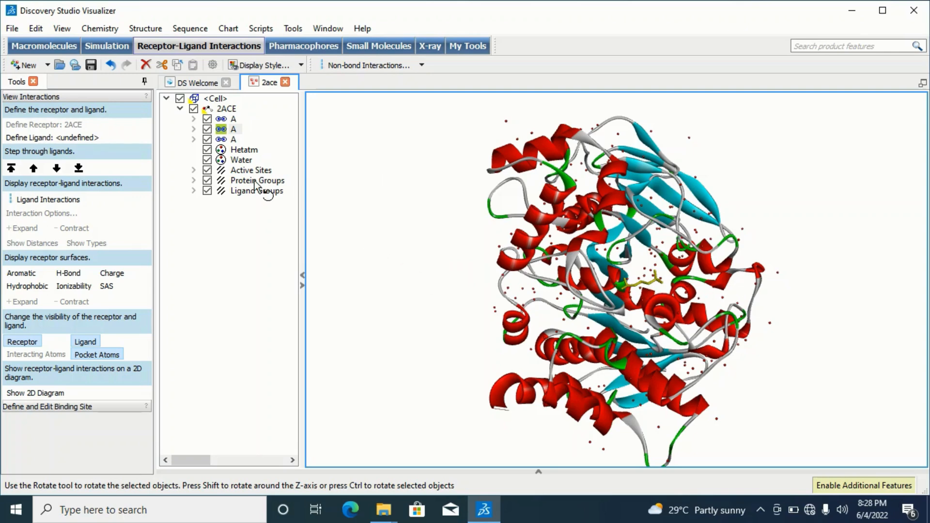
left_click(257, 137)
left_click(235, 139)
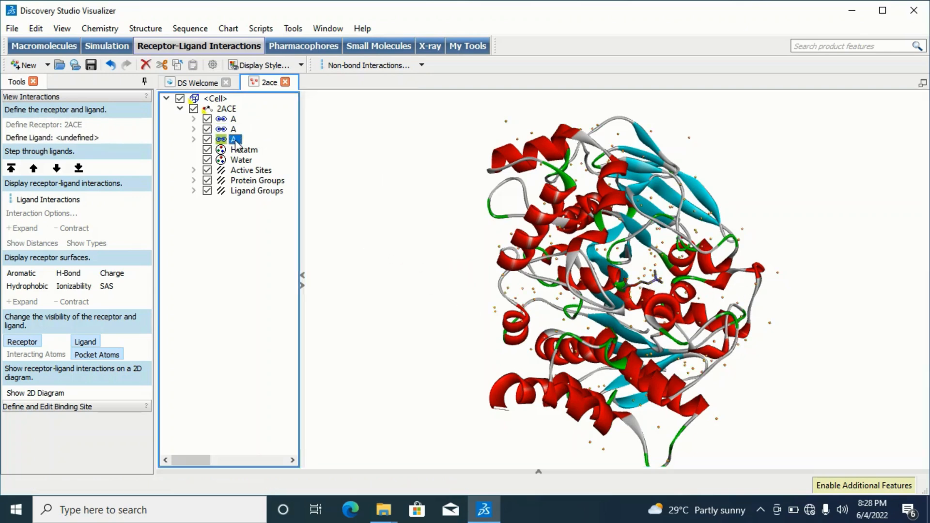
left_click_drag(694, 221, 629, 238)
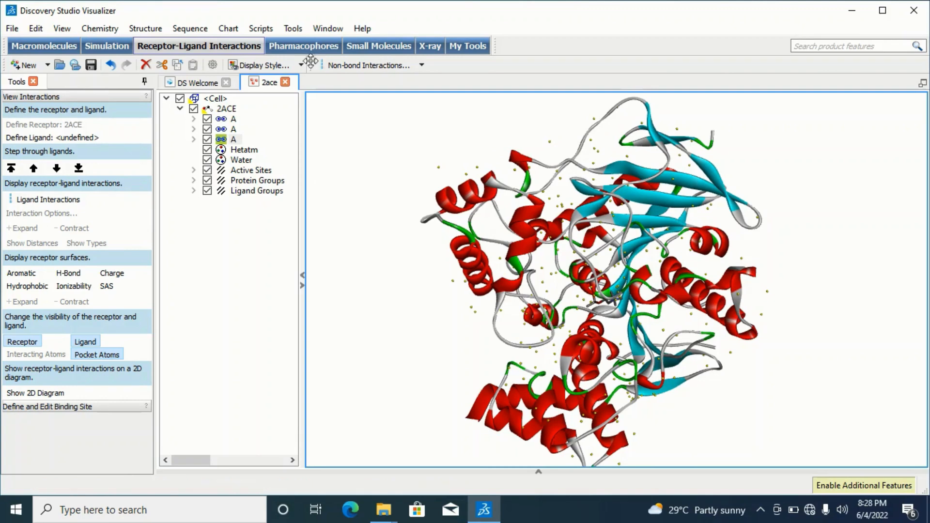
left_click(372, 213)
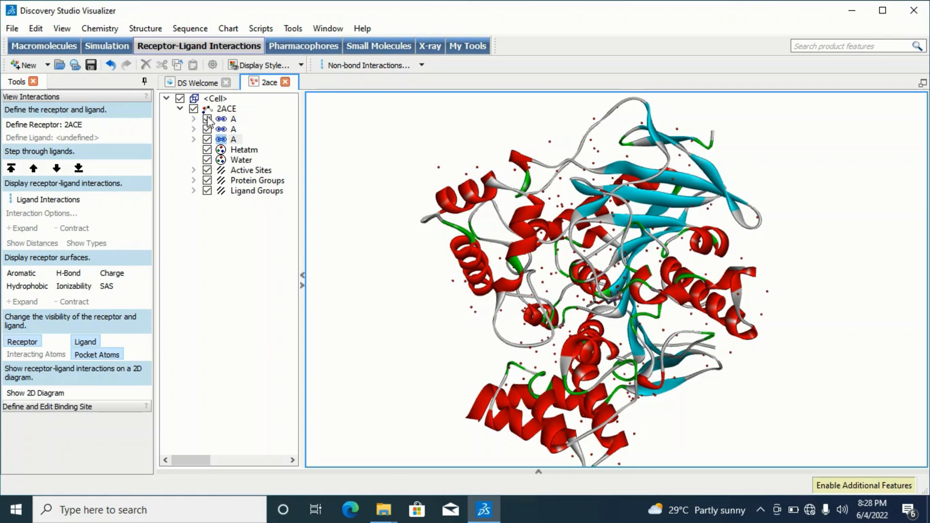
- Hide and show again each of the three A groups under 2ACE to check what each contributes to the structure
left_click(207, 119)
left_click(207, 119)
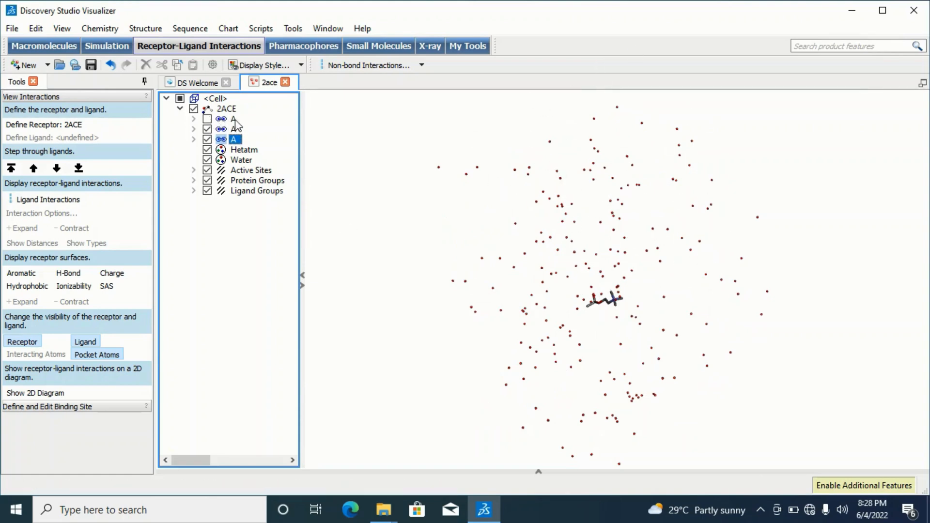
left_click(207, 119)
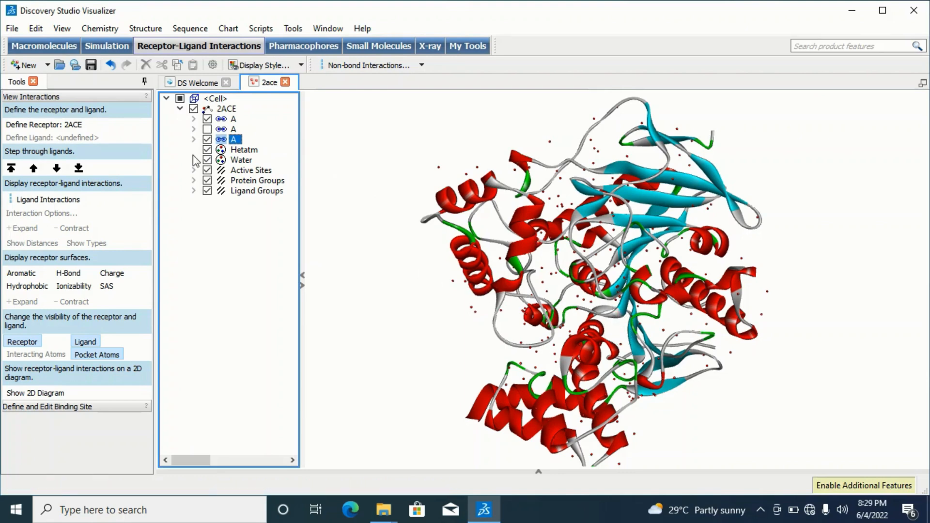
left_click(208, 129)
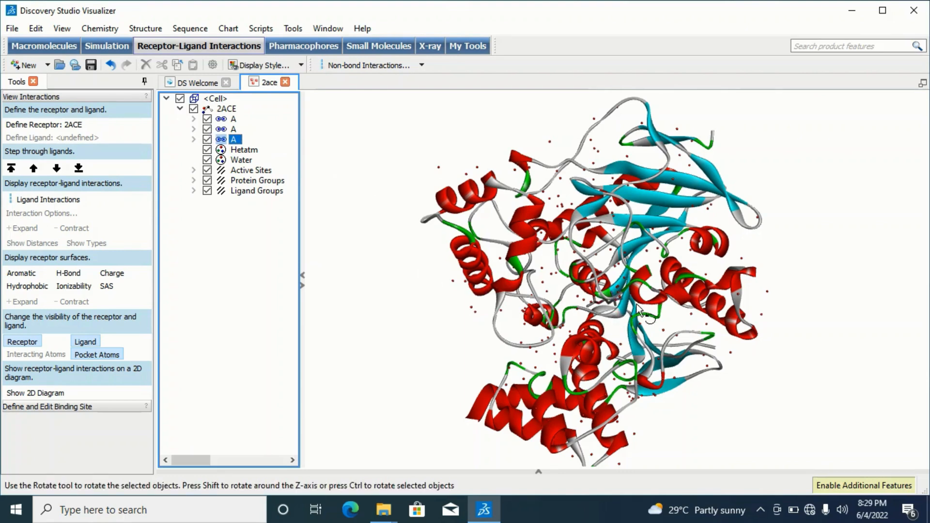
left_click(208, 139)
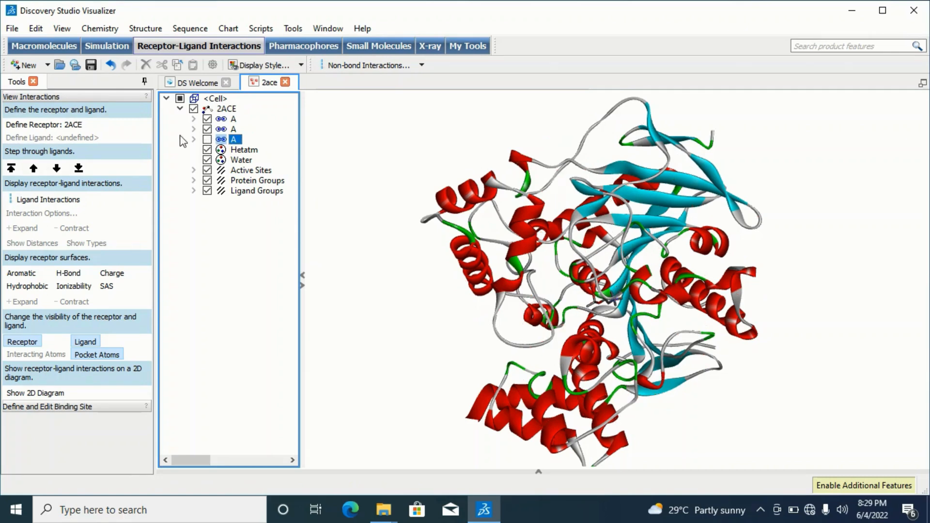
left_click(207, 140)
left_click(385, 166)
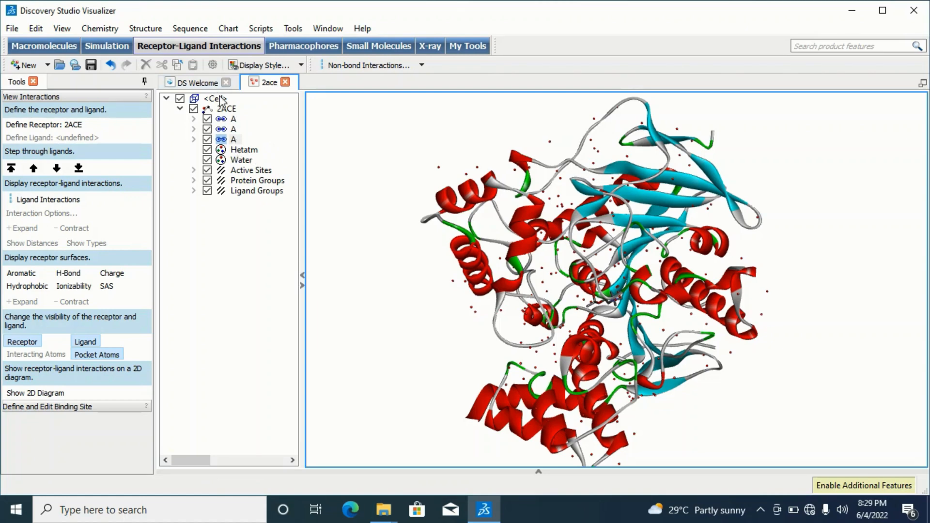
- Delete the third A group (water molecules) and the second A group (bound ligand) from 2ACE, keeping only the protein chain
left_click(234, 140)
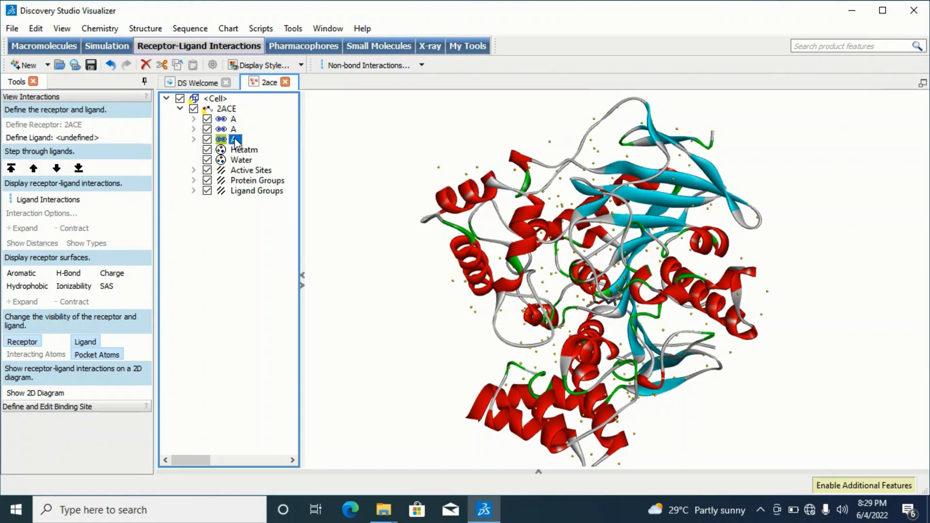
key("Delete")
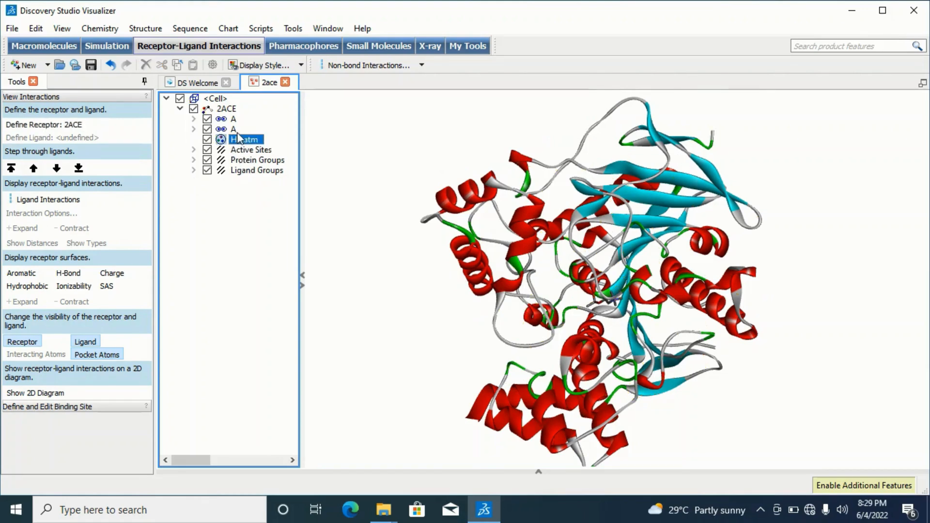
left_click(234, 128)
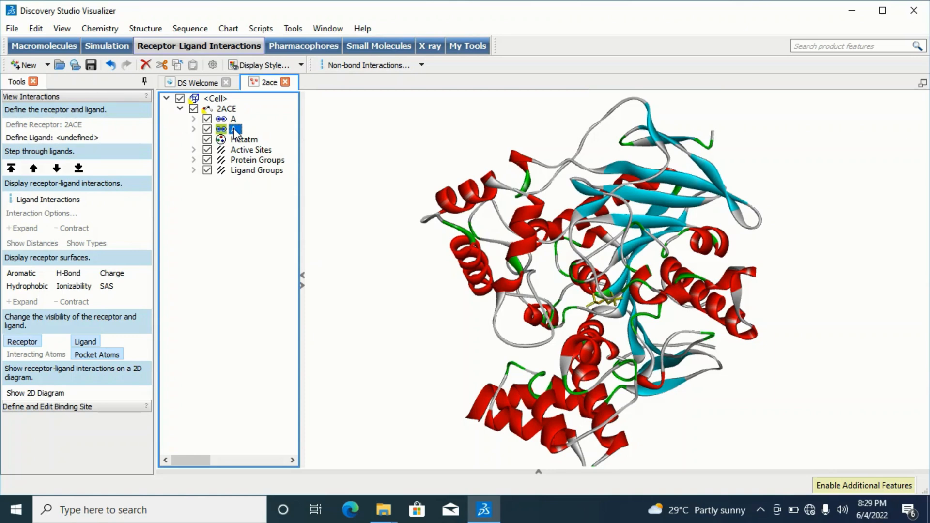
key("Delete")
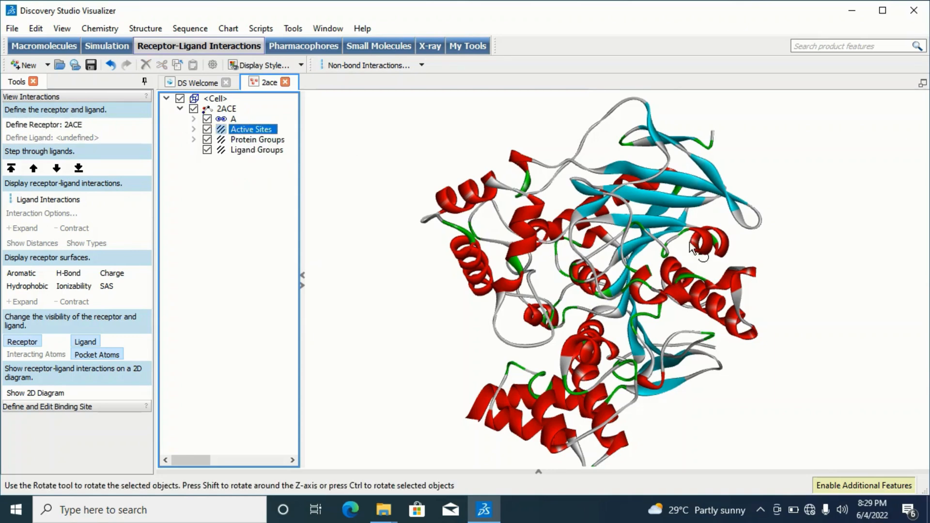
left_click_drag(604, 279, 599, 280)
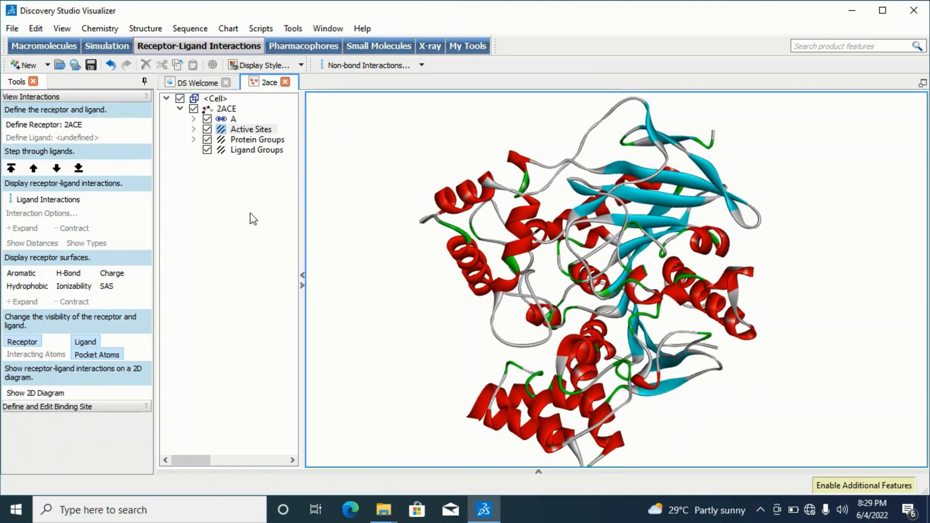
- Save the cleaned protein in the Docking tutorials folder as "2ace Cleaned protein" in Protein Data Bank format
left_click(13, 30)
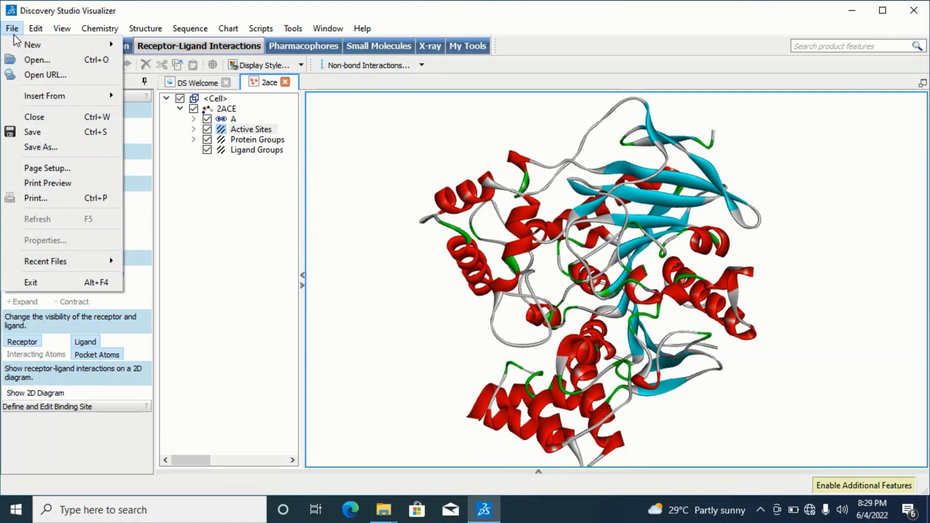
left_click(68, 147)
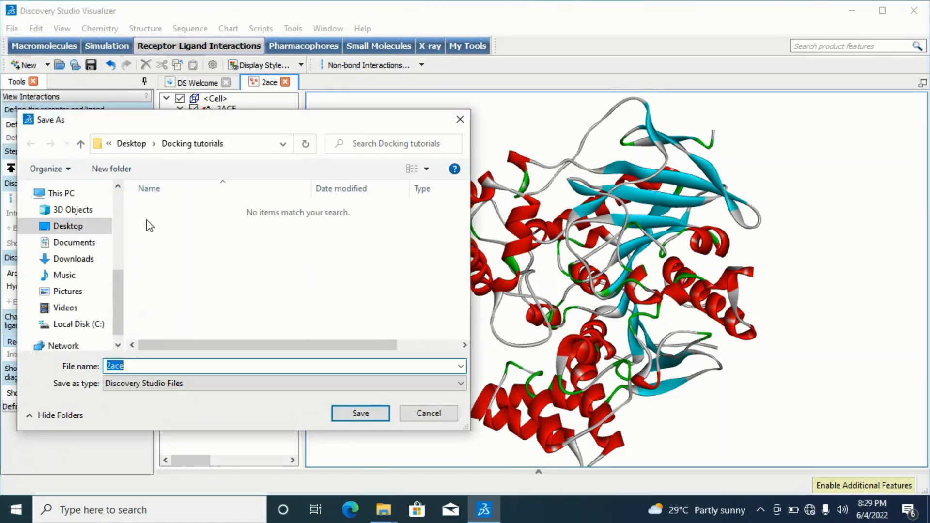
left_click(150, 366)
type("Cleaned protein")
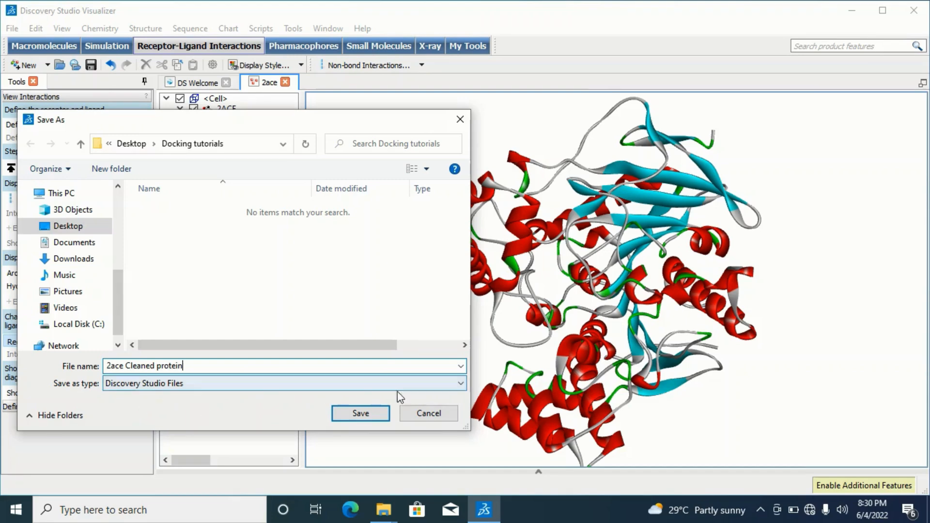
left_click(460, 383)
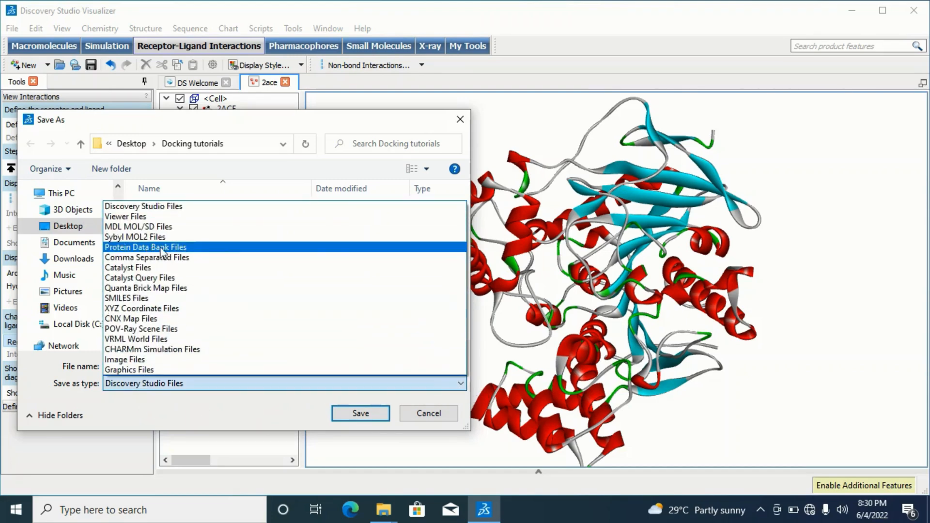
left_click(194, 251)
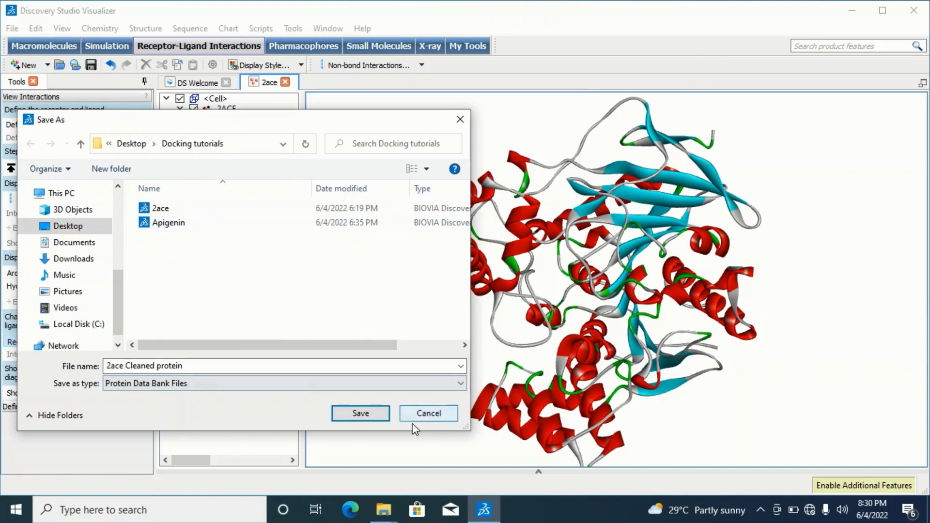
left_click(372, 417)
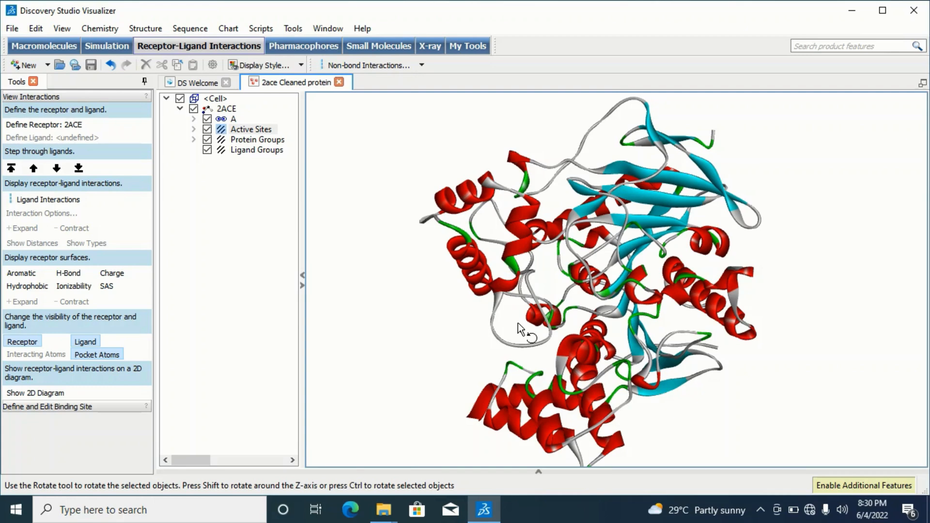
- Undo the deletion of the bound ligand and delete the protein chain (first A group) instead, keeping only the ligand
key("ctrl+z")
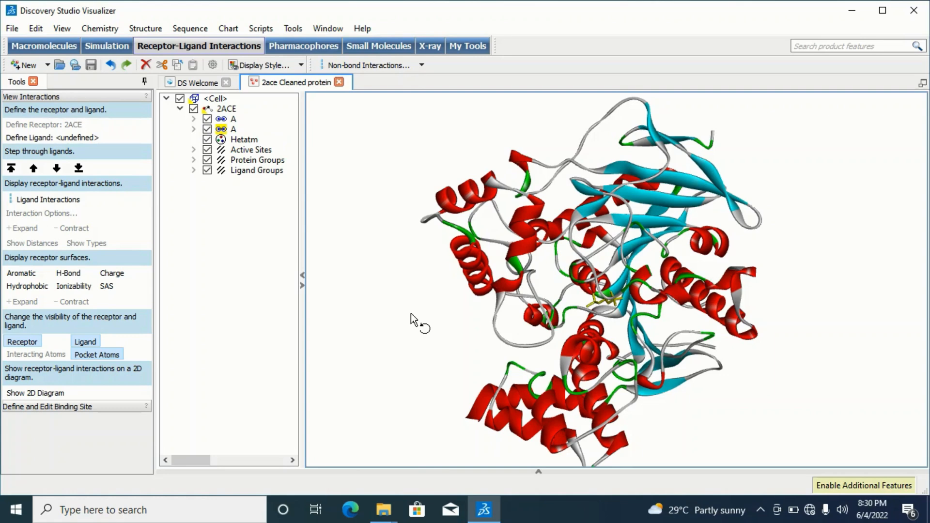
left_click(236, 119)
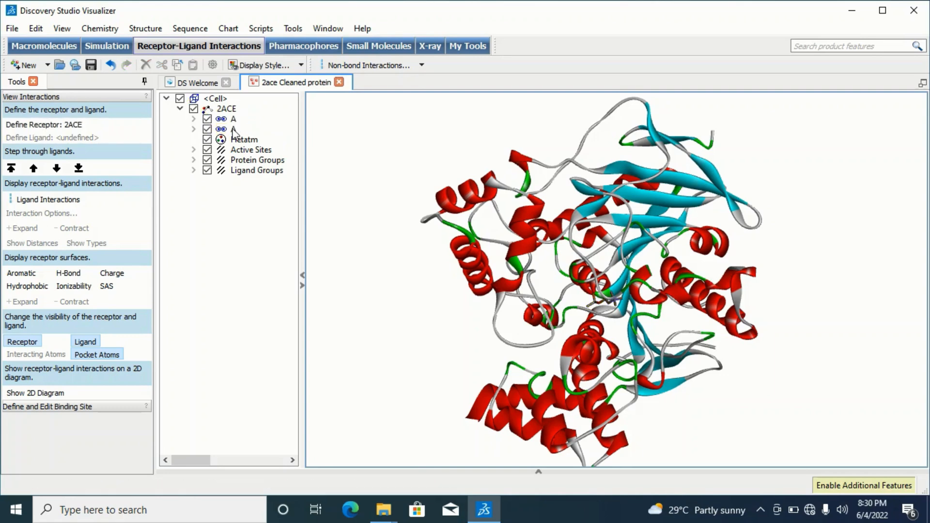
left_click(233, 121)
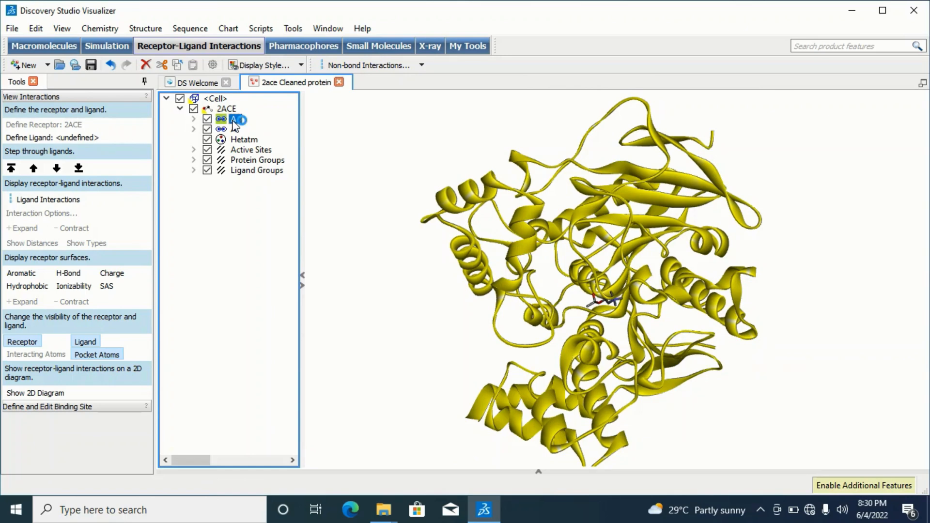
key("Delete")
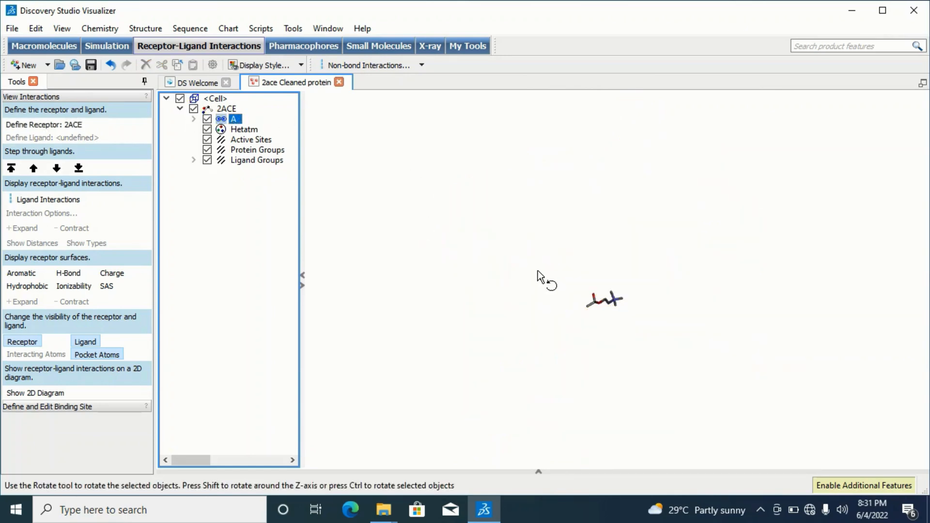
left_click_drag(538, 272, 577, 274)
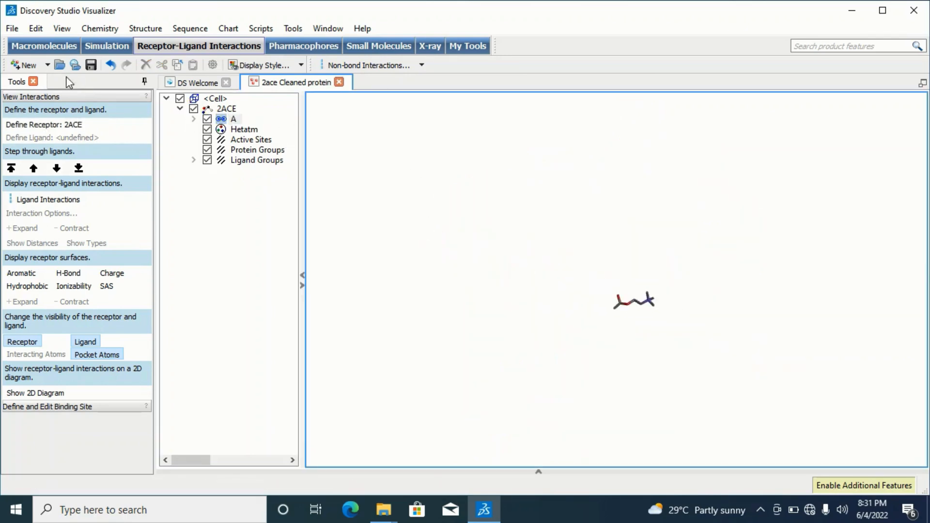
- Save the isolated ligand in the Docking tutorials folder as "2ace Cleaned Ligand" in Protein Data Bank format
left_click(12, 29)
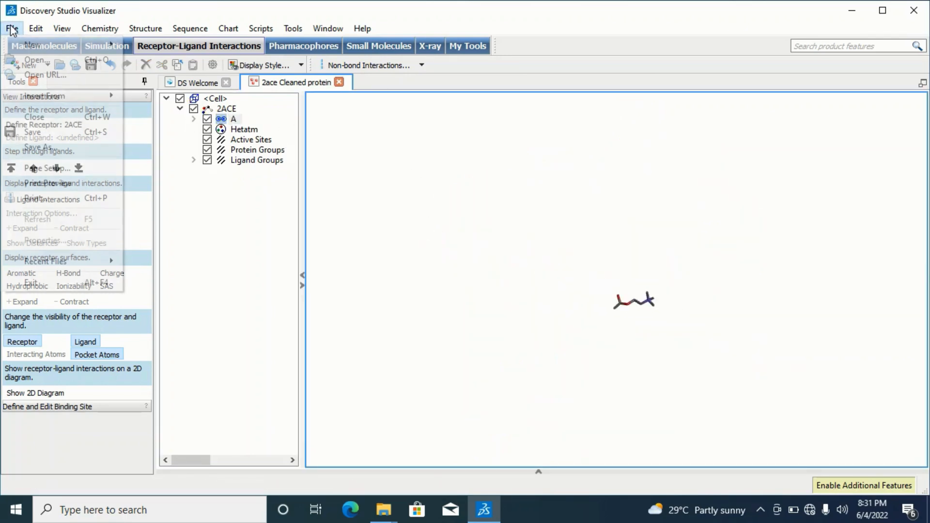
left_click(62, 148)
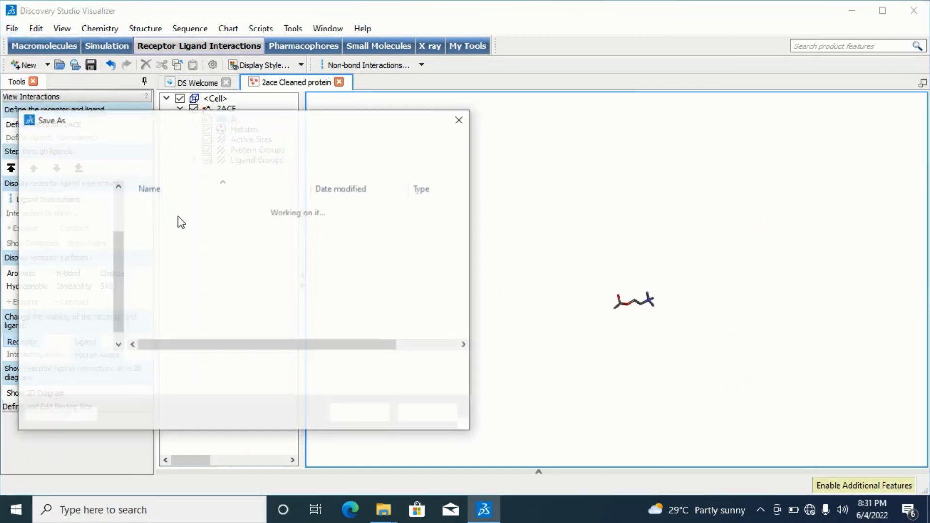
left_click_drag(187, 365, 127, 367)
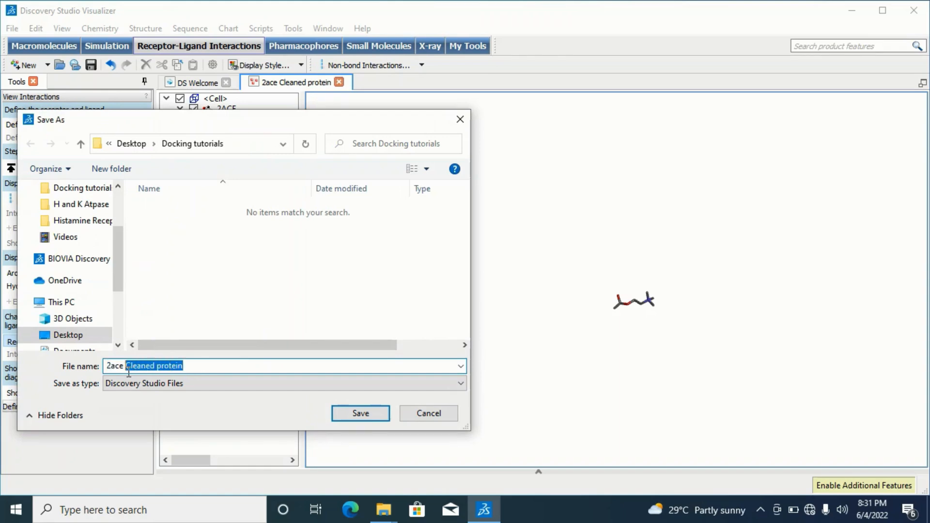
double_click(185, 363)
type("Ligand")
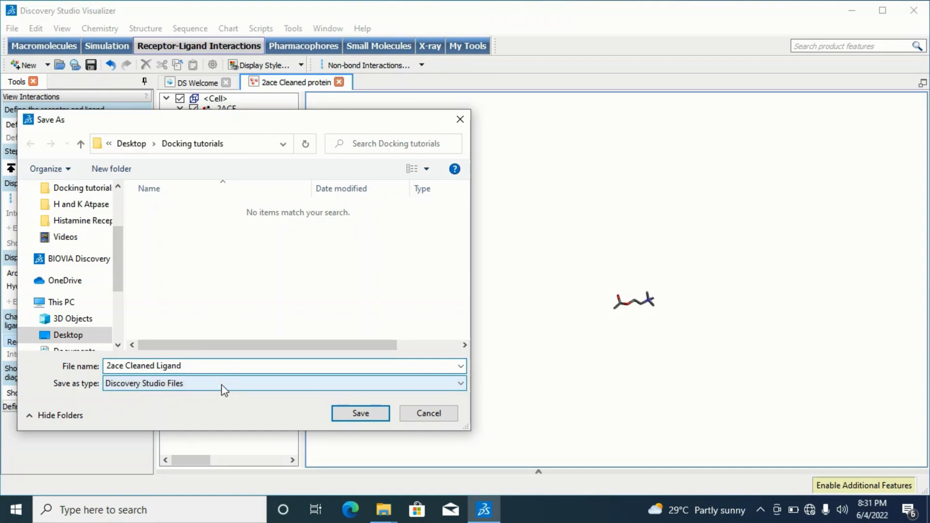
left_click(221, 385)
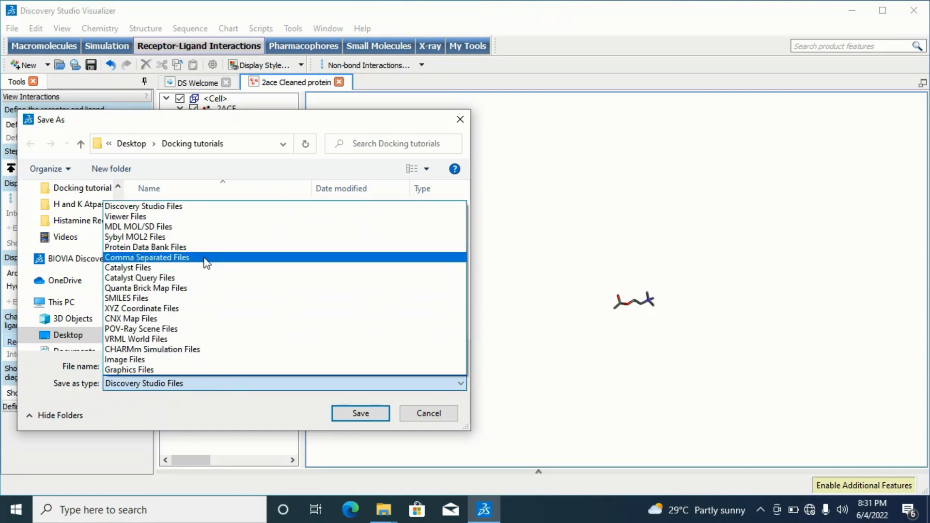
left_click(205, 248)
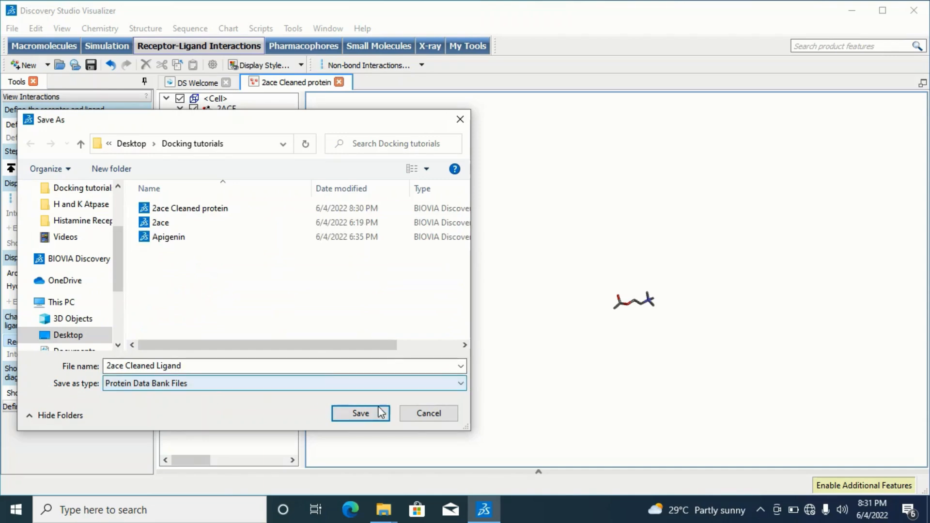
left_click(361, 414)
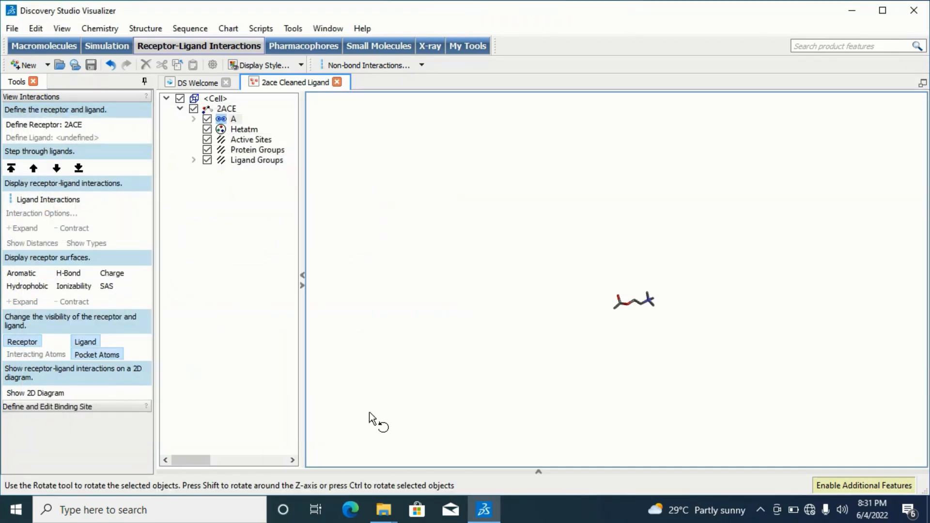
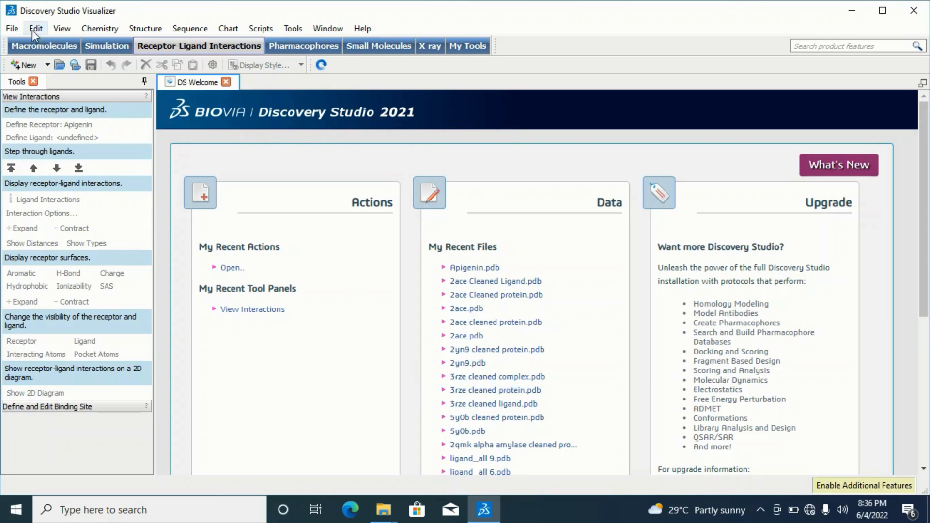
- Open the Apigenin file from the Docking tutorials folder
left_click(15, 28)
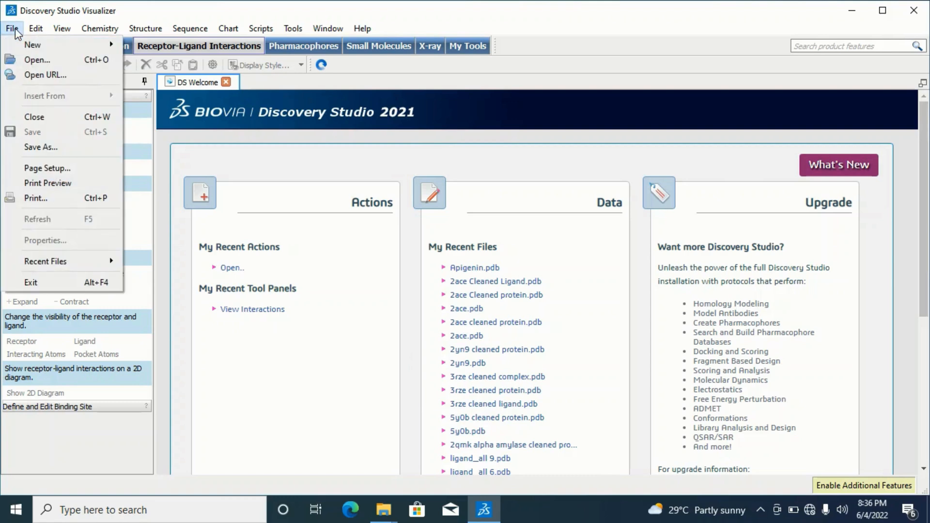
left_click(45, 57)
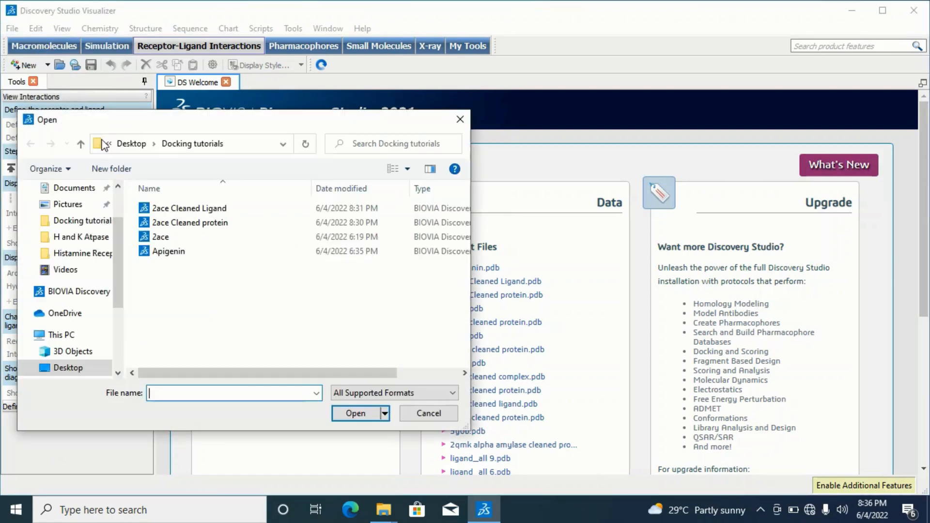
left_click(184, 252)
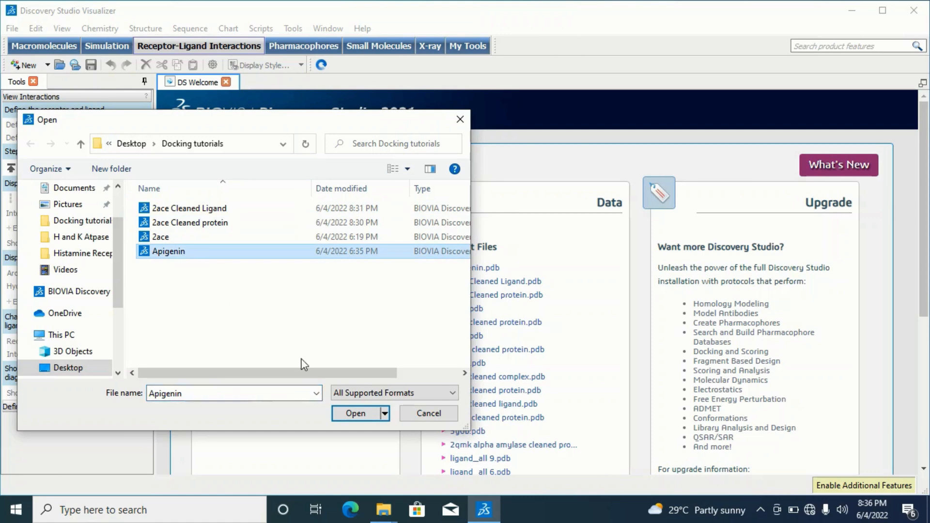
left_click(355, 413)
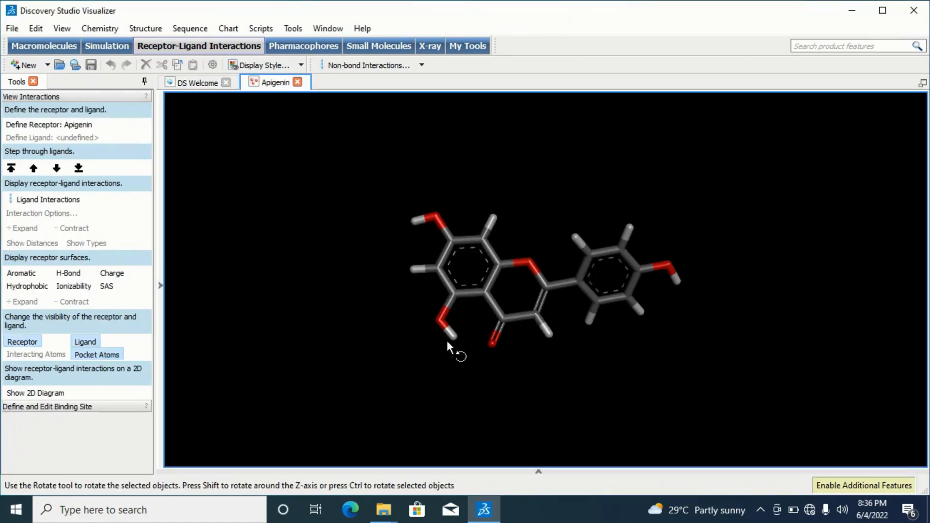
- Change the background of the Apigenin 3D view to white
left_click_drag(589, 172, 324, 192)
right_click(312, 196)
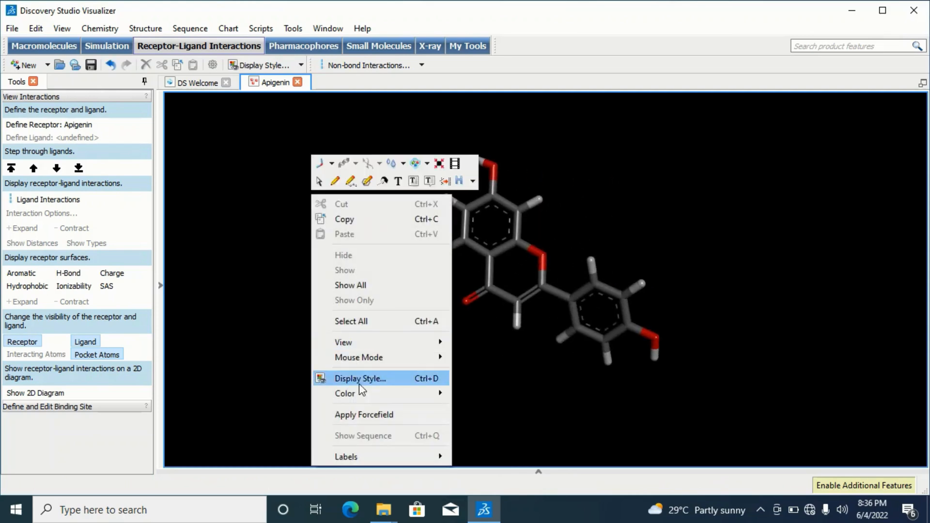
mouse_move(436, 395)
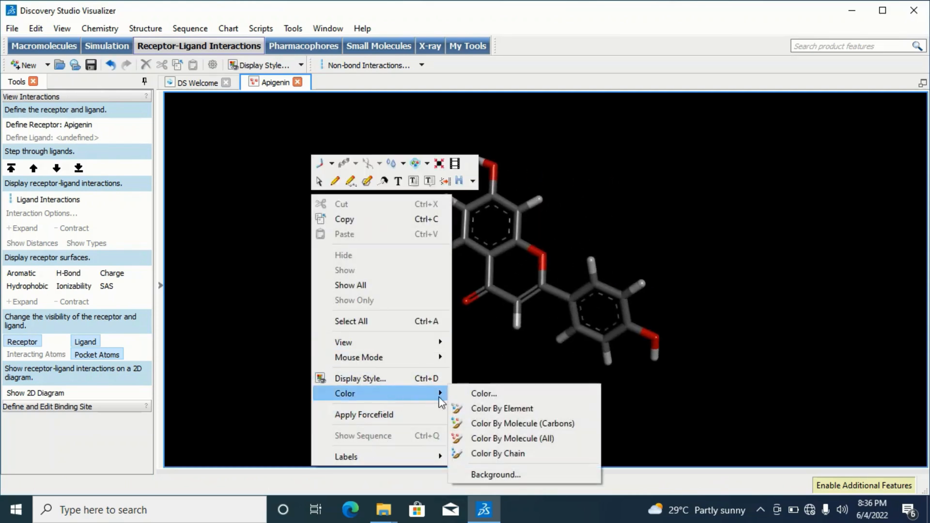
left_click(512, 475)
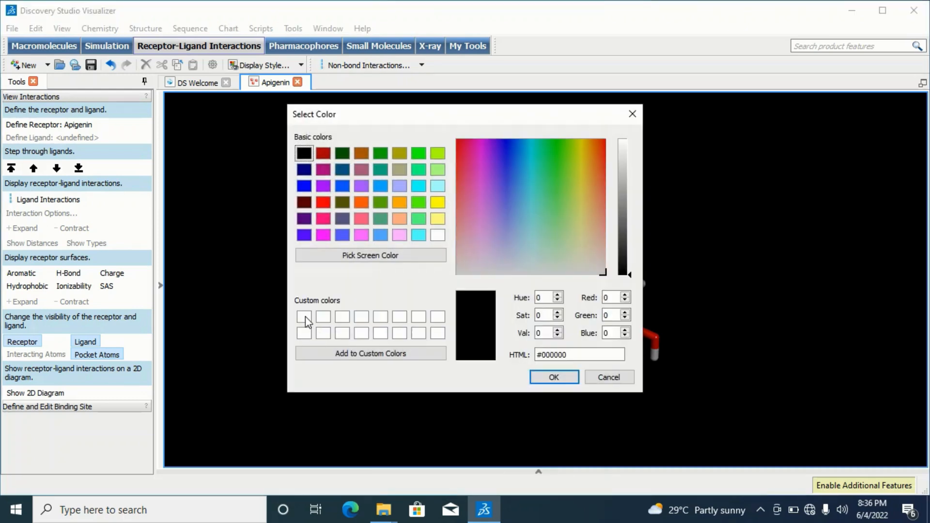
left_click(304, 317)
left_click(553, 377)
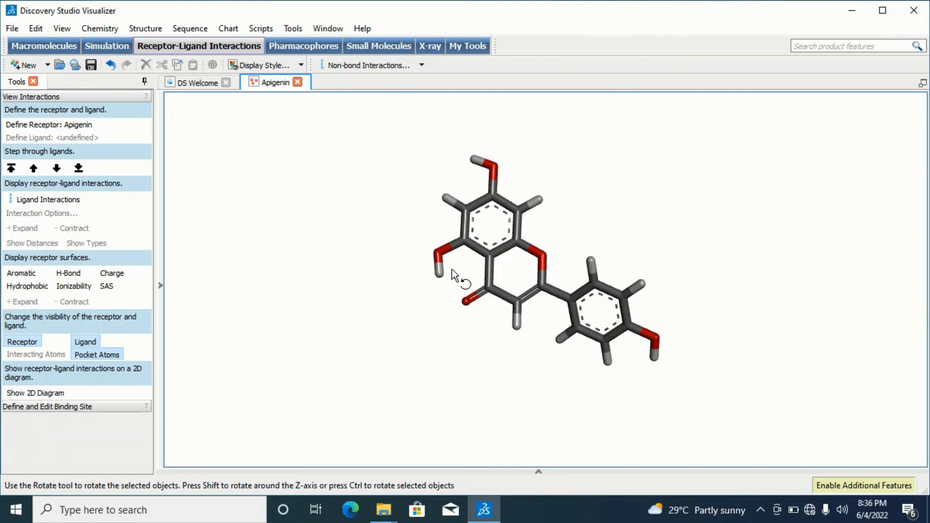
left_click_drag(452, 269, 648, 183)
left_click_drag(513, 199, 598, 274)
left_click_drag(560, 160, 573, 274)
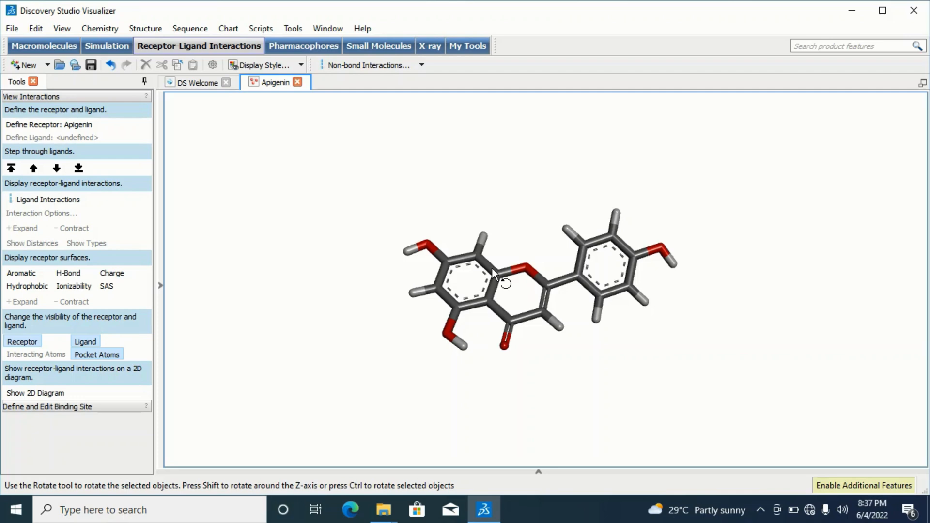
left_click(12, 30)
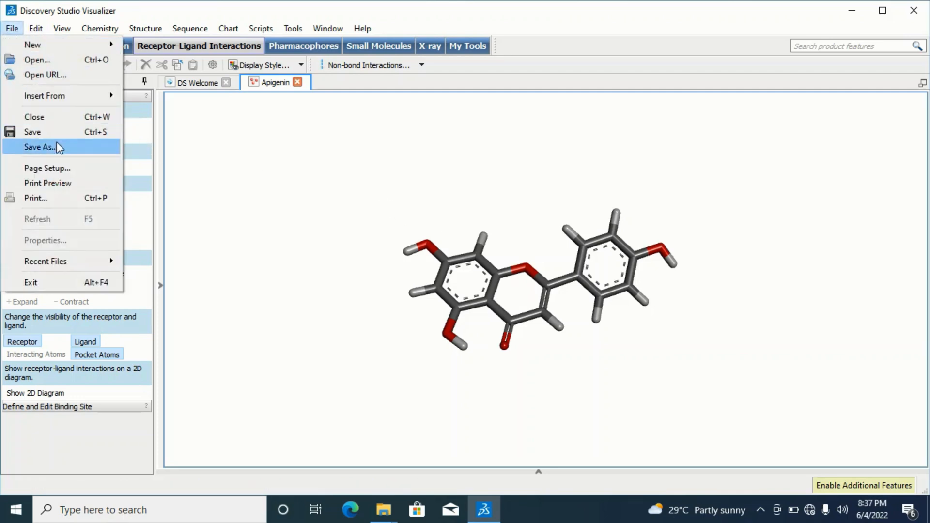
left_click(41, 147)
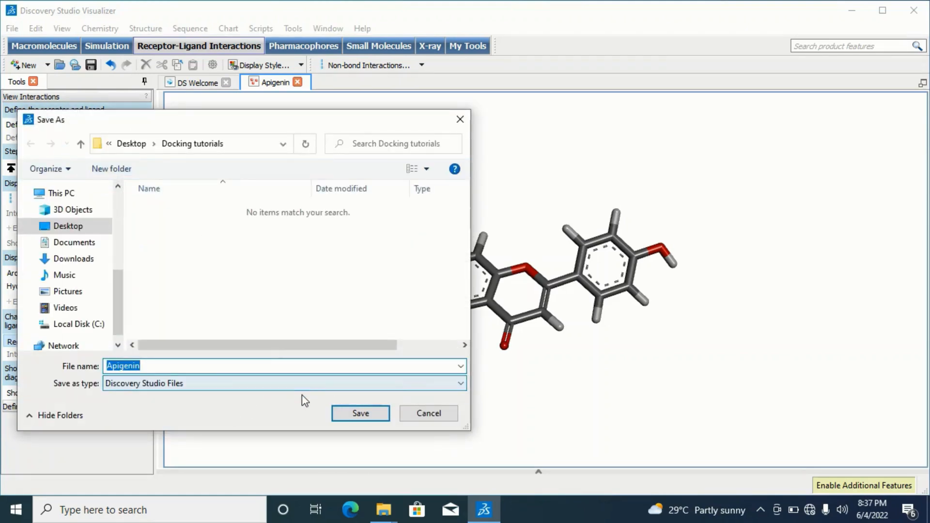
left_click(460, 384)
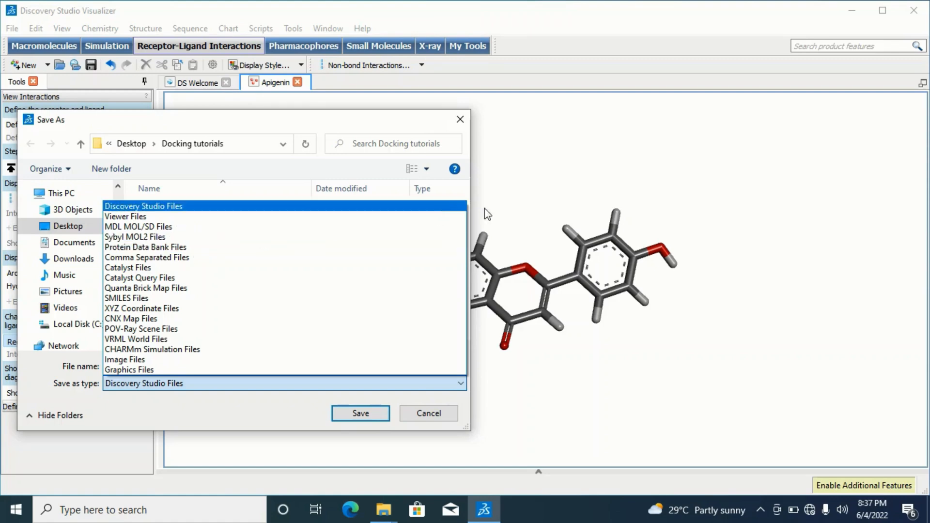
left_click(589, 220)
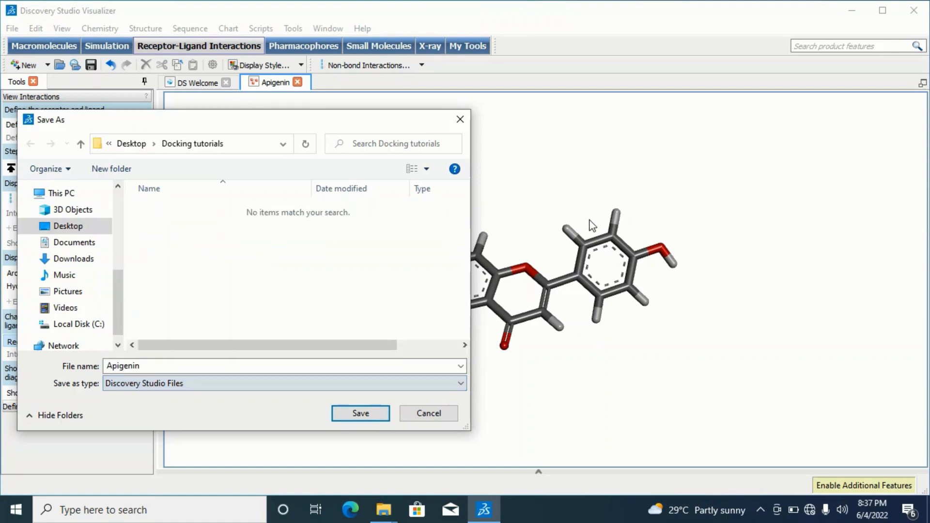
left_click(459, 120)
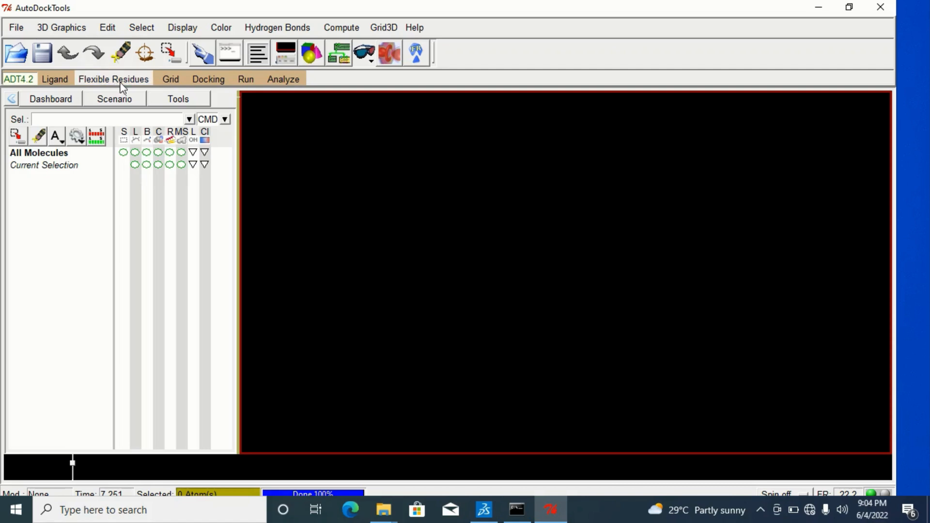
- Read the "2ace Cleaned protein" molecule from the Docking tutorials folder on the Desktop
left_click(19, 29)
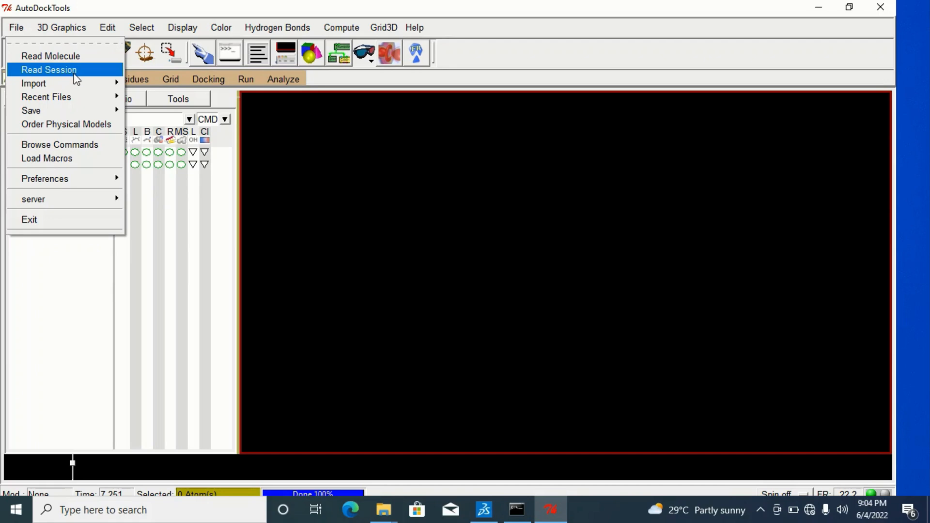
left_click(55, 56)
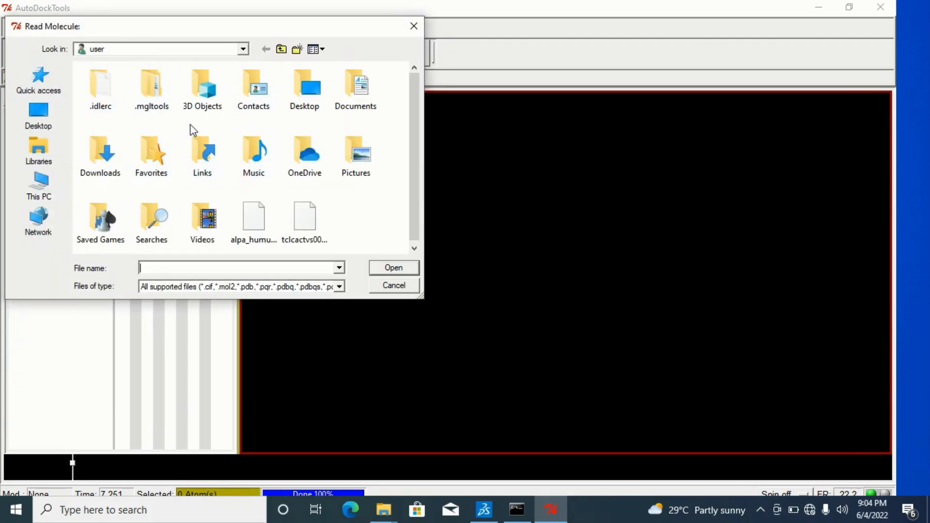
left_click(40, 116)
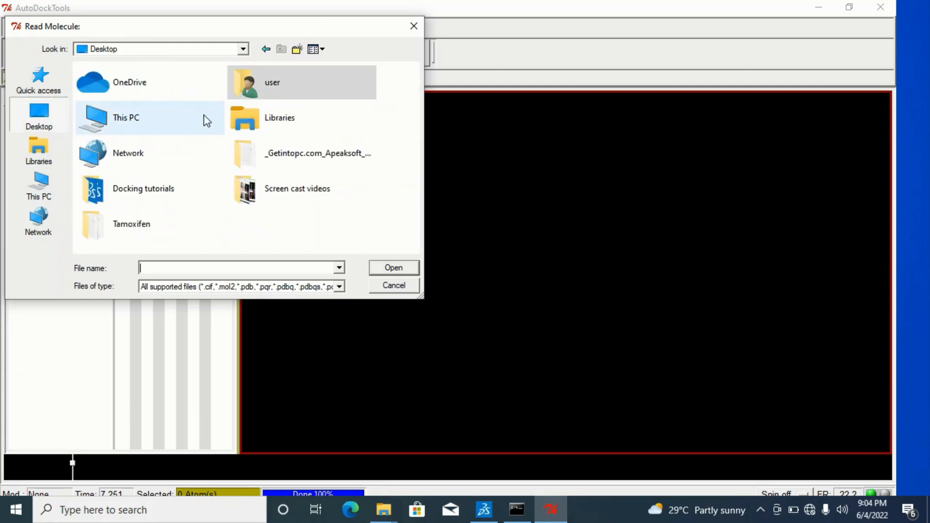
double_click(173, 195)
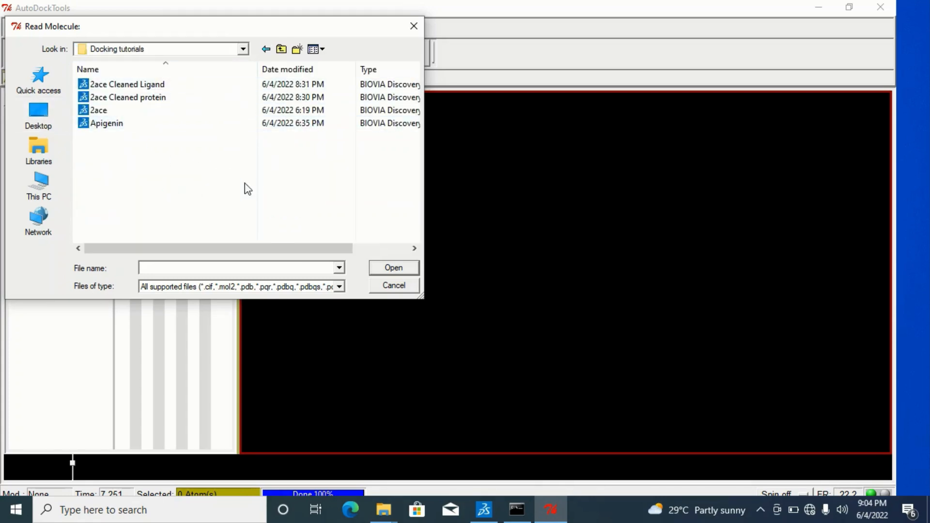
left_click(150, 99)
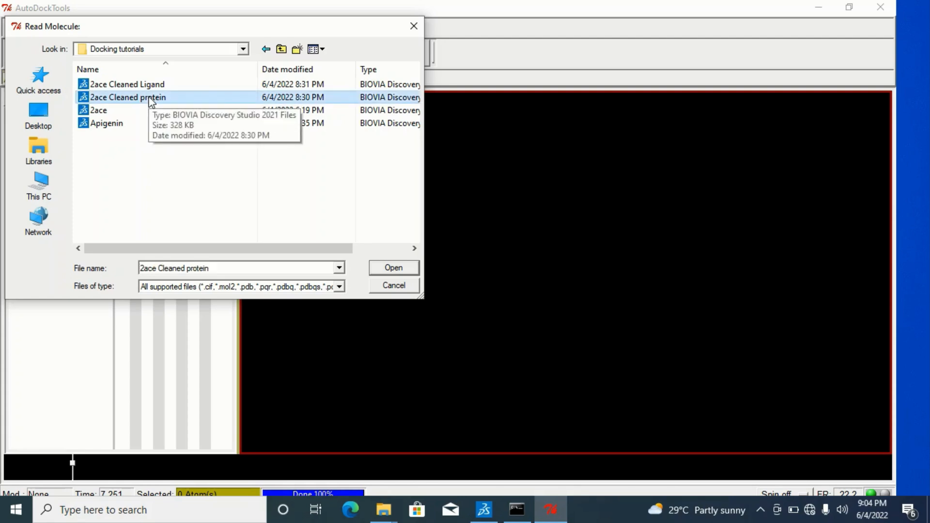
double_click(151, 98)
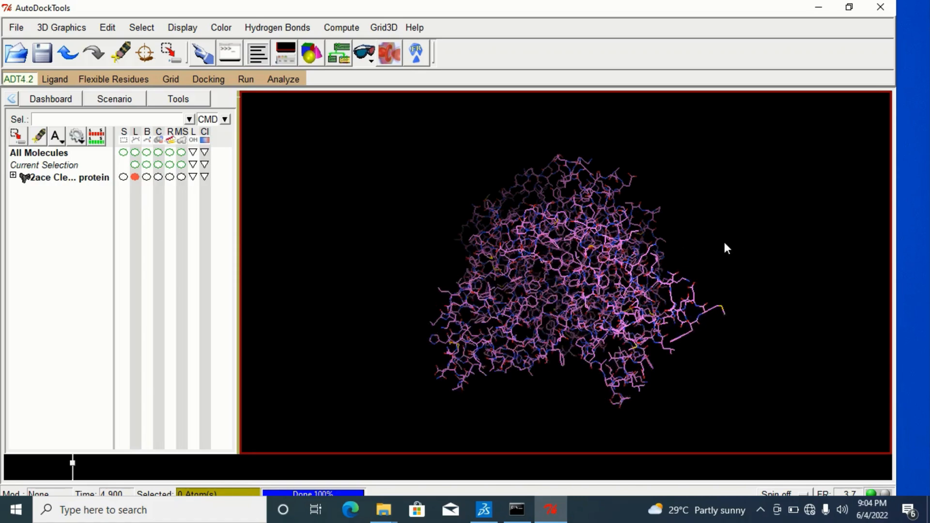
- Color all representations of the 2ace Cleaned protein by atom type
left_click_drag(722, 239, 771, 247)
left_click_drag(523, 255, 547, 293)
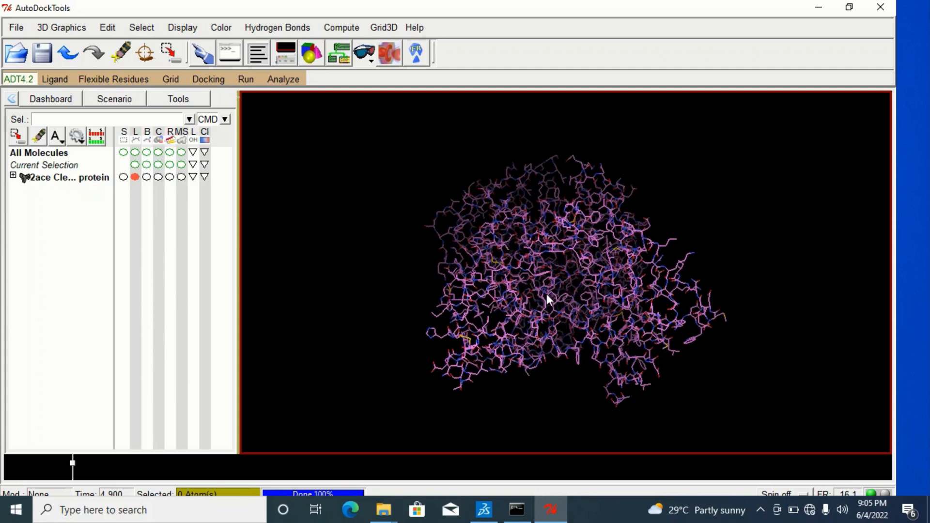
left_click(205, 178)
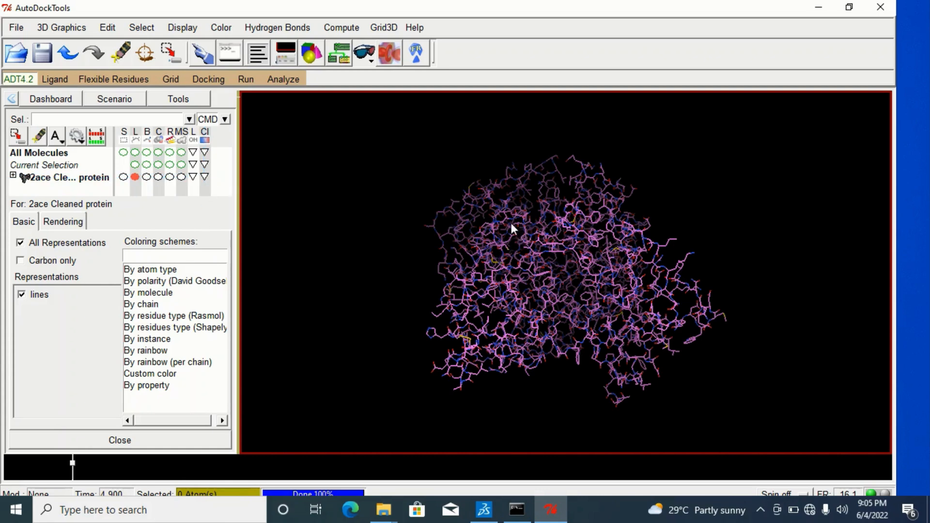
left_click(145, 271)
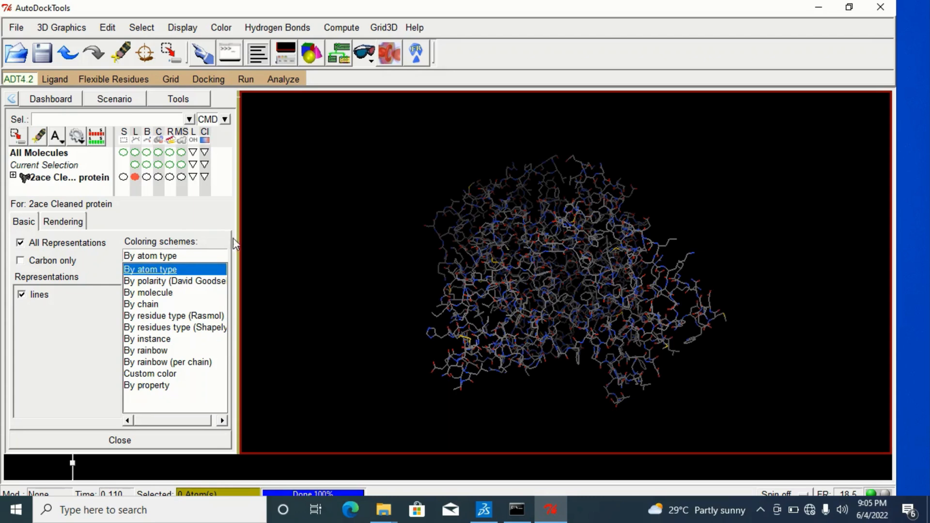
left_click(131, 441)
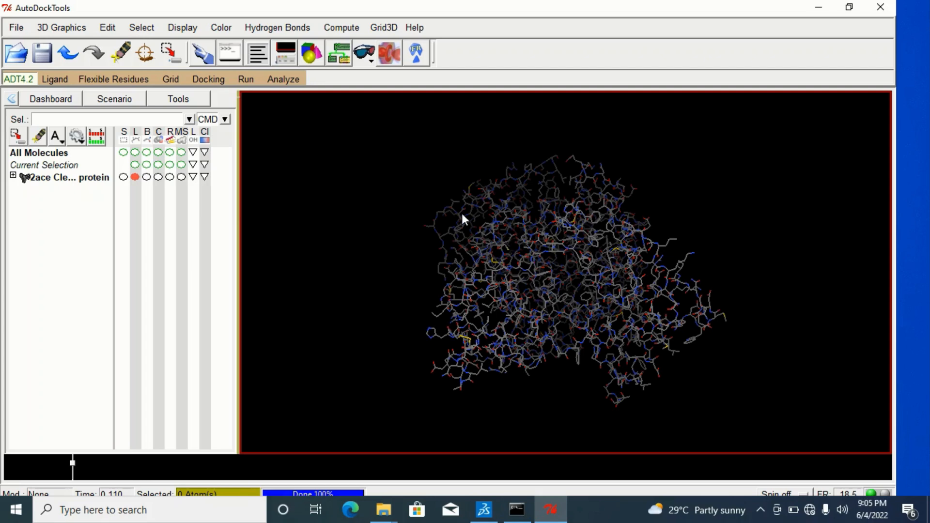
- Compute Gasteiger charges for the 2ace Cleaned protein
left_click(108, 30)
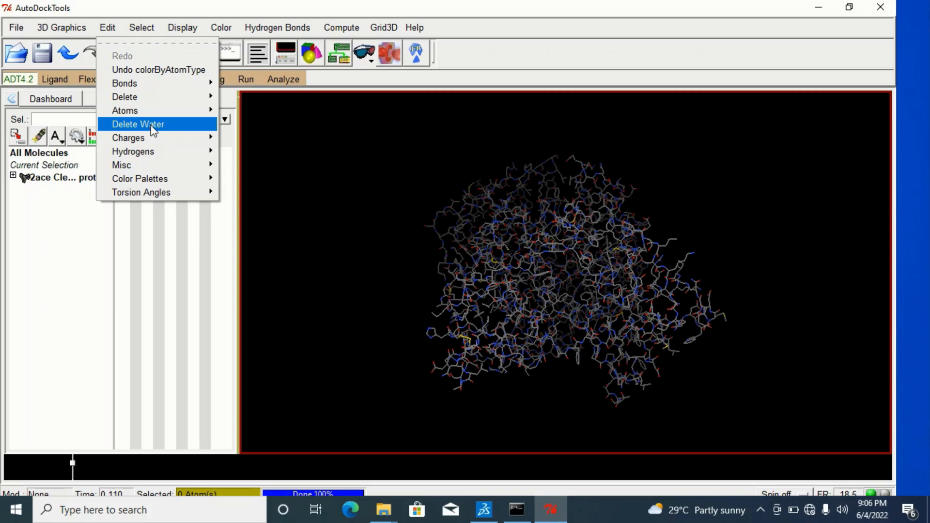
mouse_move(151, 138)
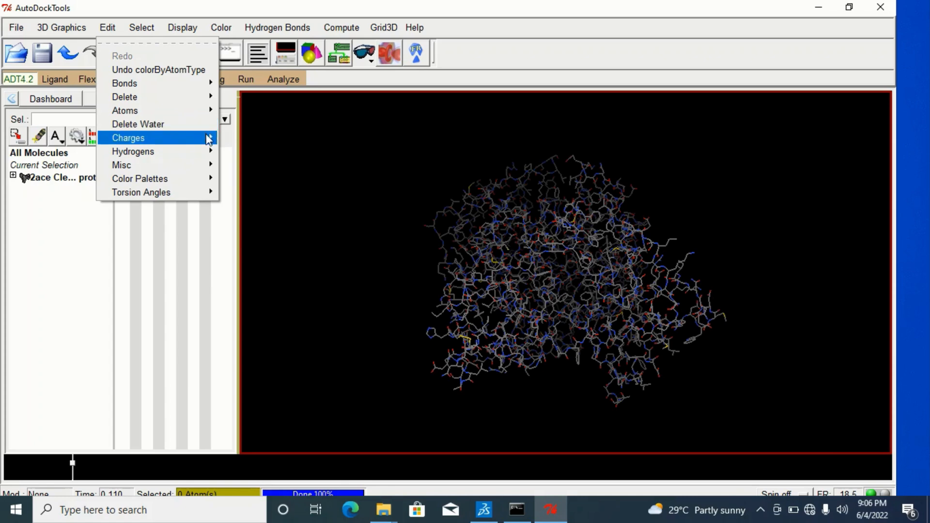
mouse_move(208, 139)
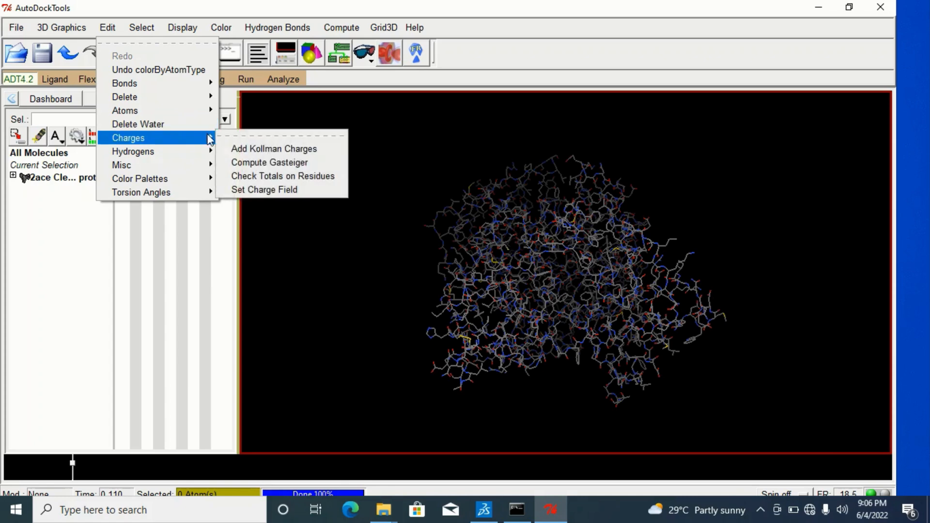
left_click(278, 163)
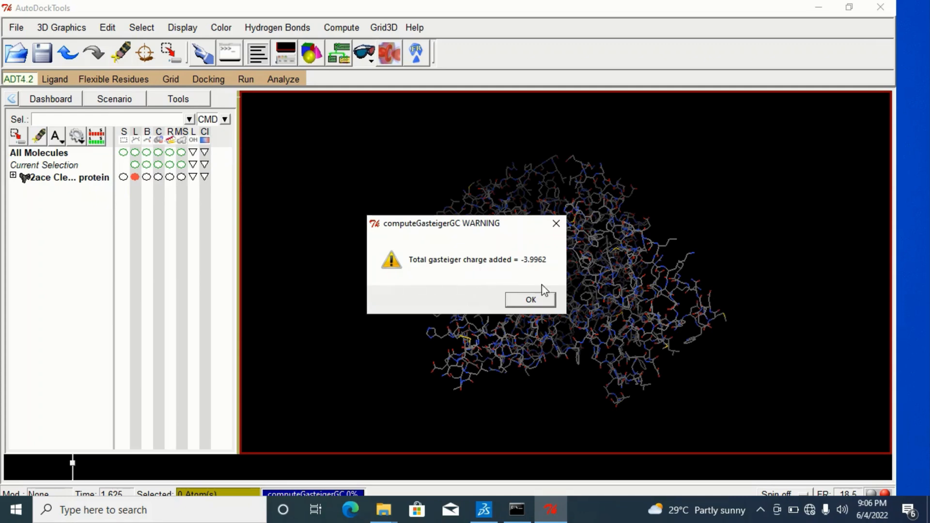
left_click(532, 300)
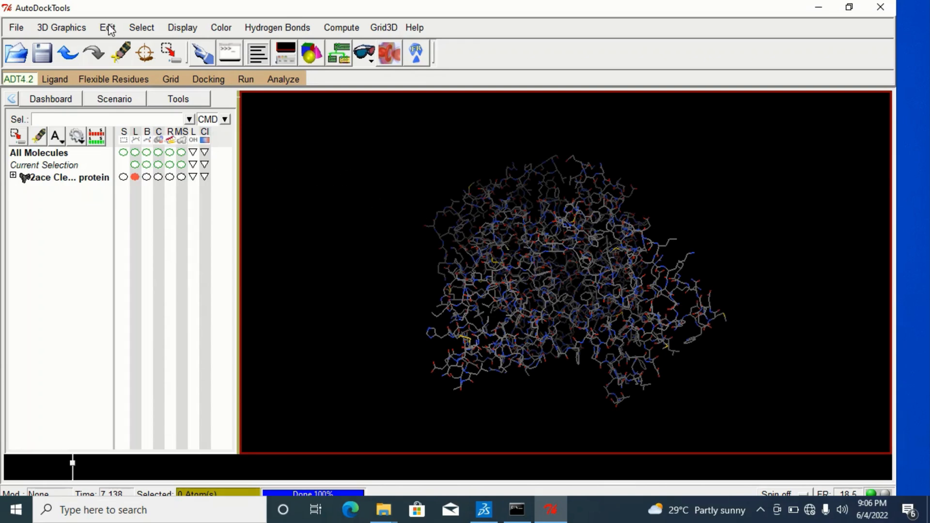
- Add polar-only hydrogens to the protein using the noBondOrder method, with atoms renumbered to include the new hydrogens
left_click(107, 27)
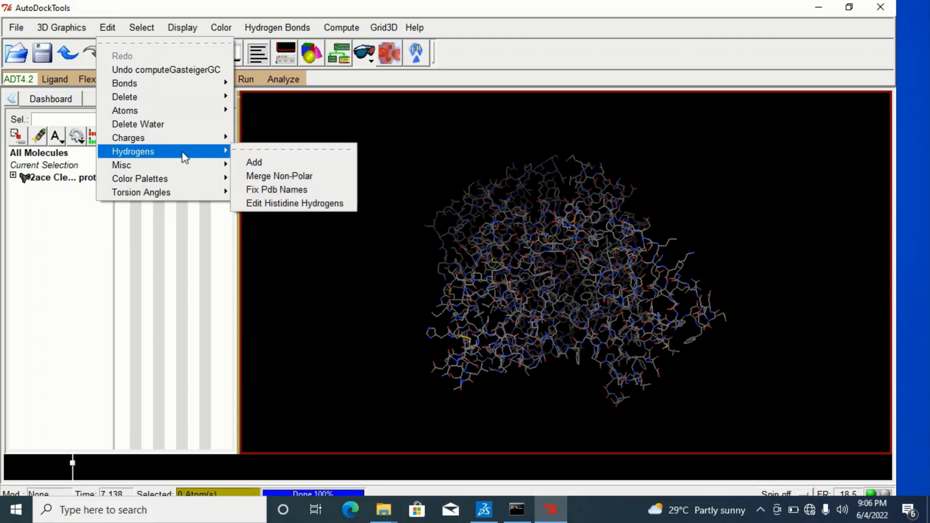
left_click(255, 162)
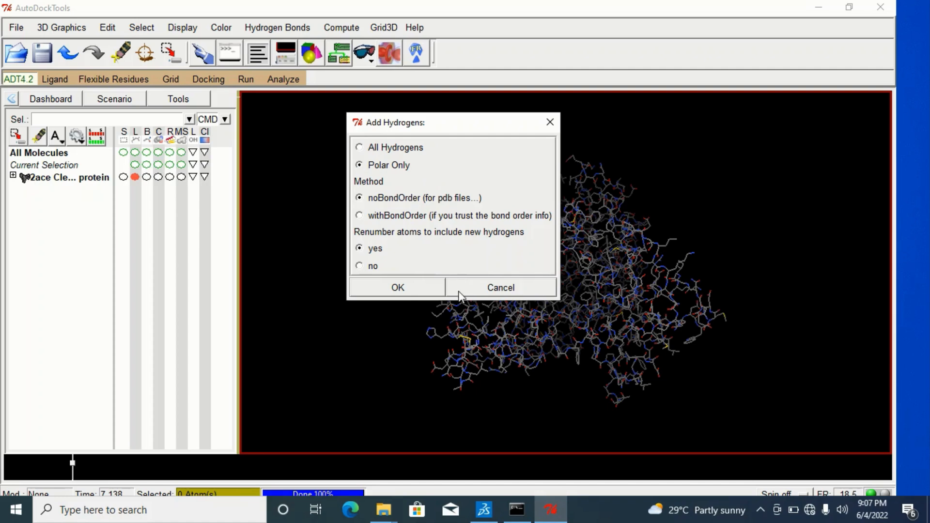
left_click(396, 288)
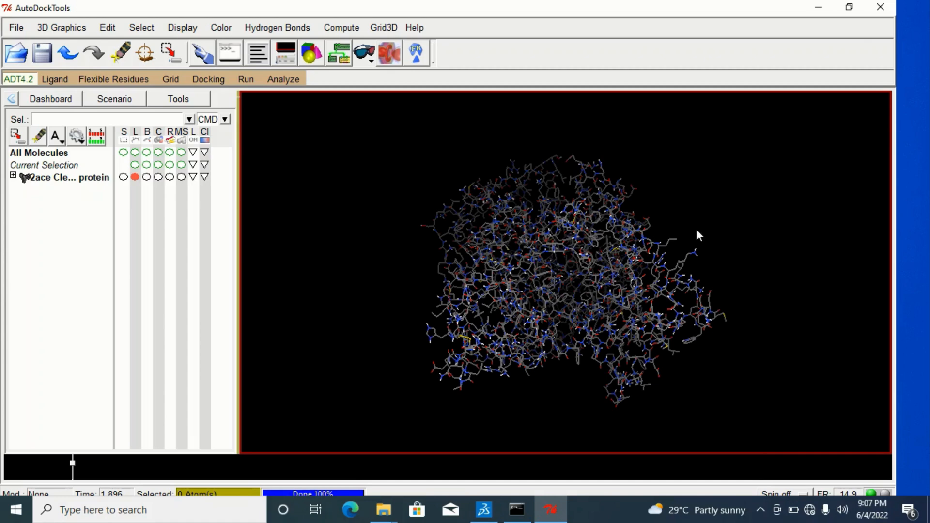
- Choose the loaded 2ace Cleaned protein as the grid macromolecule
left_click_drag(696, 227, 628, 257)
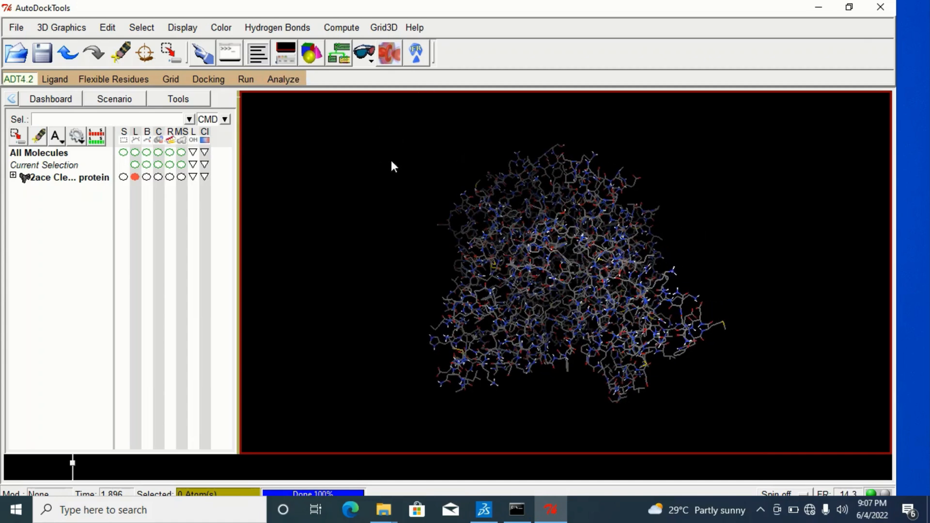
left_click(177, 77)
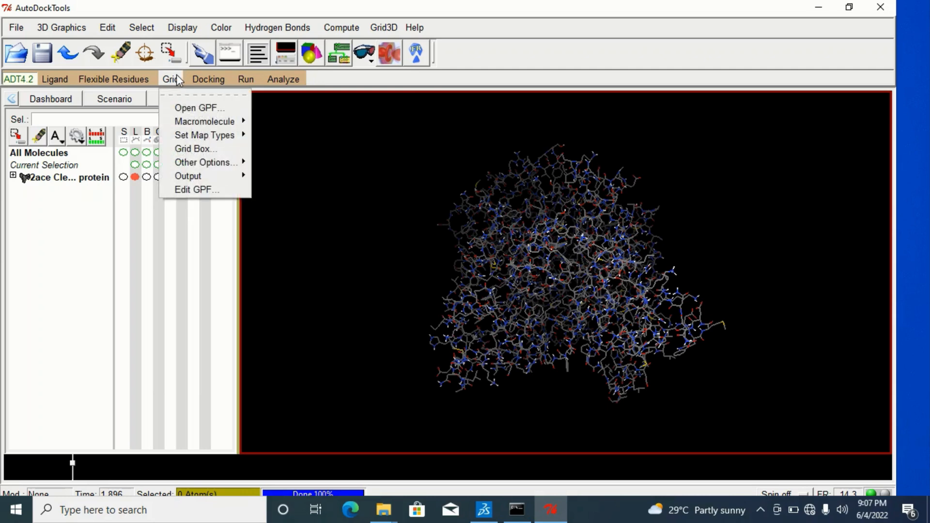
mouse_move(224, 121)
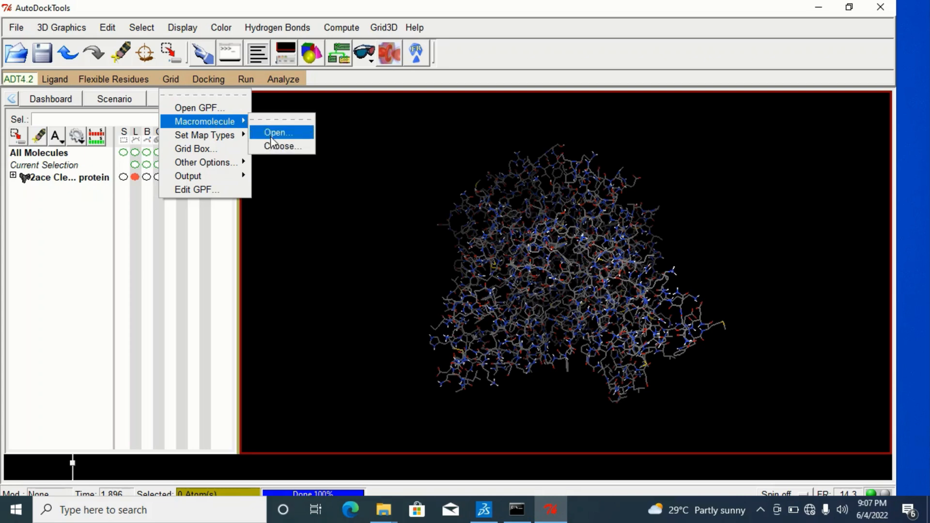
left_click(280, 147)
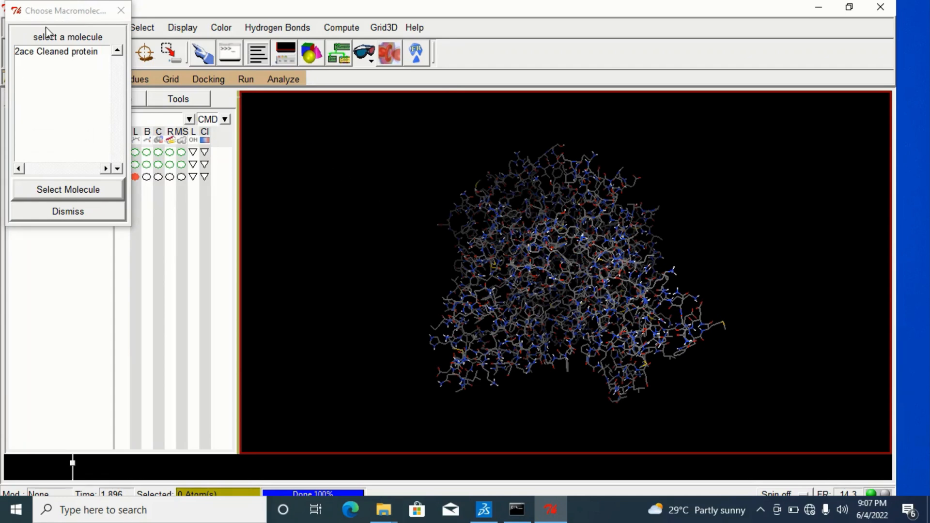
left_click(52, 52)
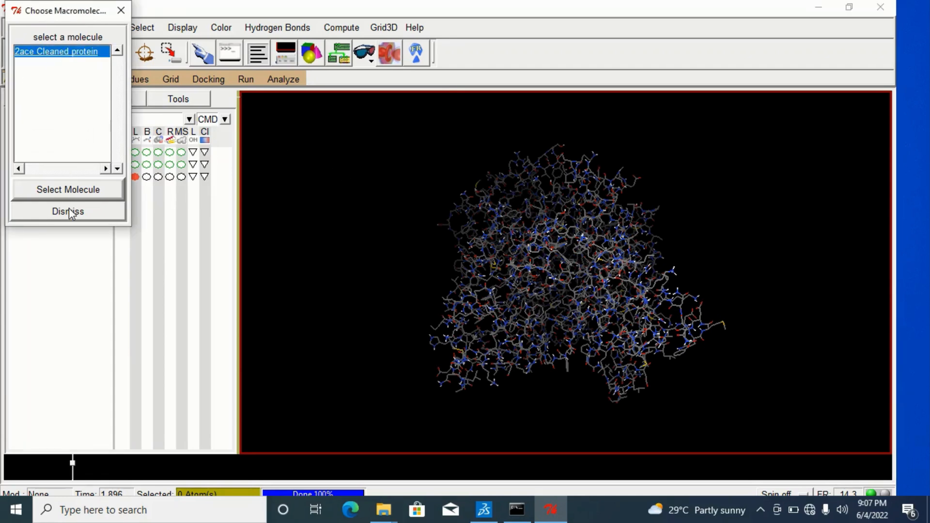
left_click(68, 191)
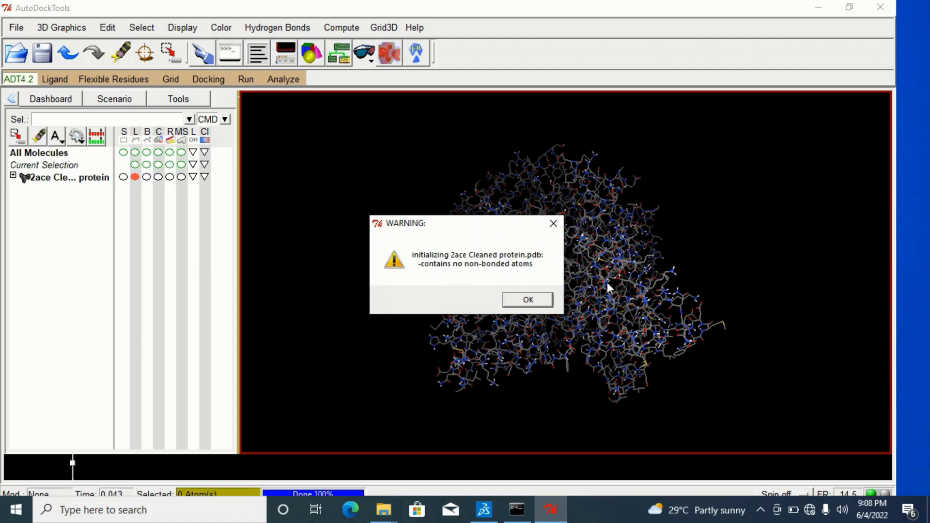
left_click(520, 297)
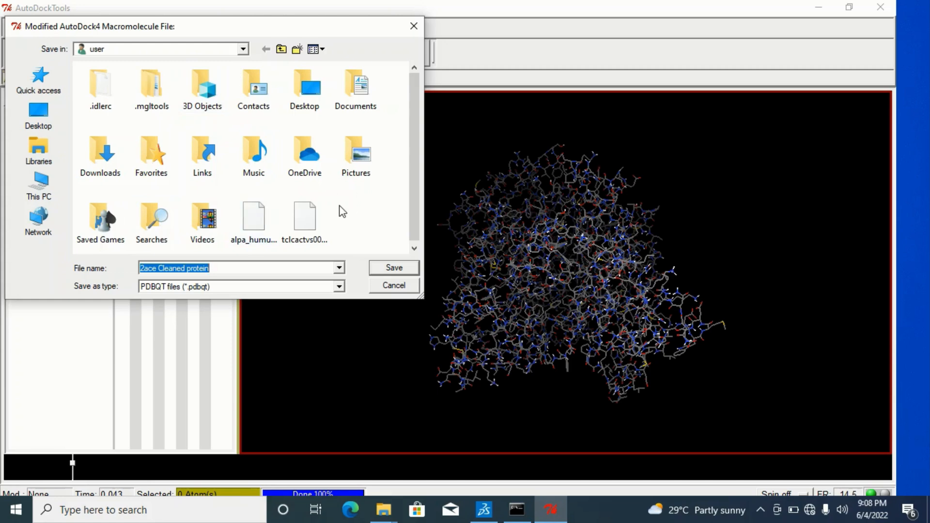
- Save the macromolecule in the Docking tutorials folder on the Desktop as "2ace Cleaned protein" in PDBQT format
left_click(48, 127)
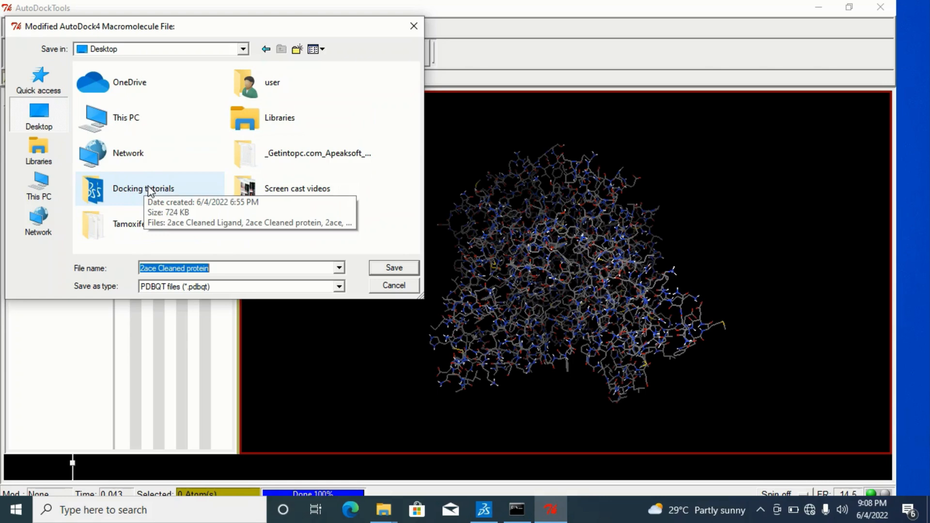
left_click(151, 192)
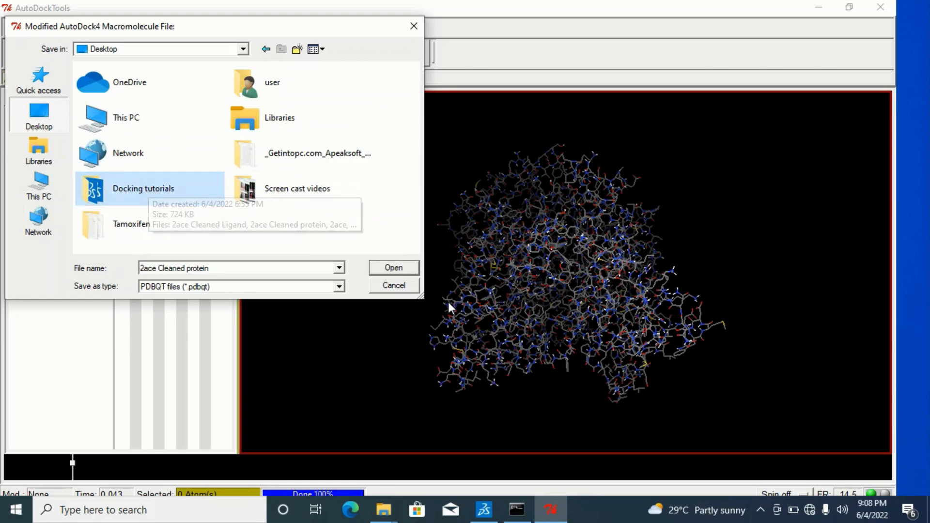
double_click(153, 199)
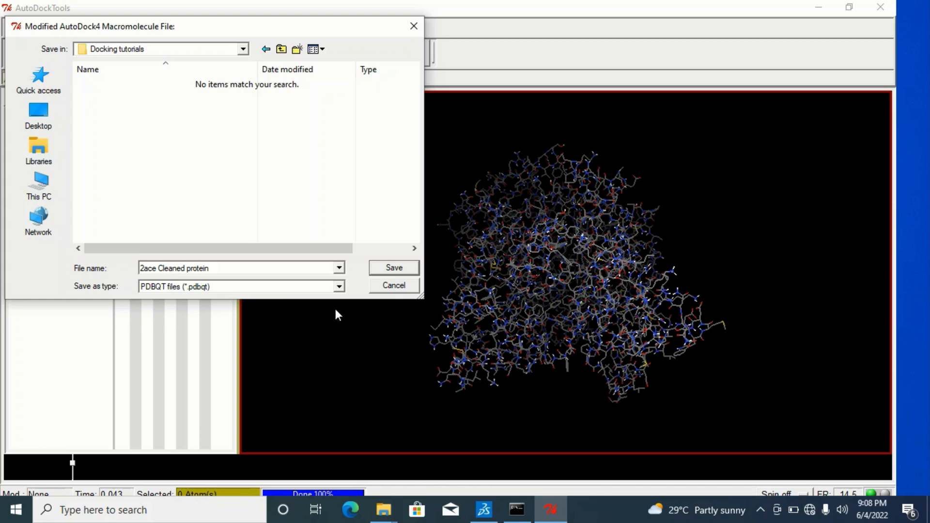
left_click(397, 267)
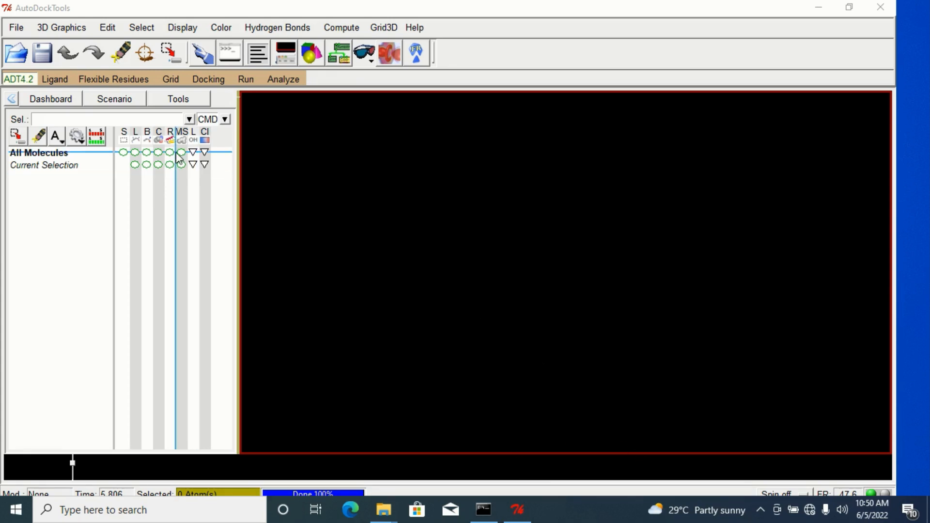
- Open the Apigenin file from the Desktop's Docking tutorials folder as the ligand, listing all file types, and accept its setup summary
left_click(52, 80)
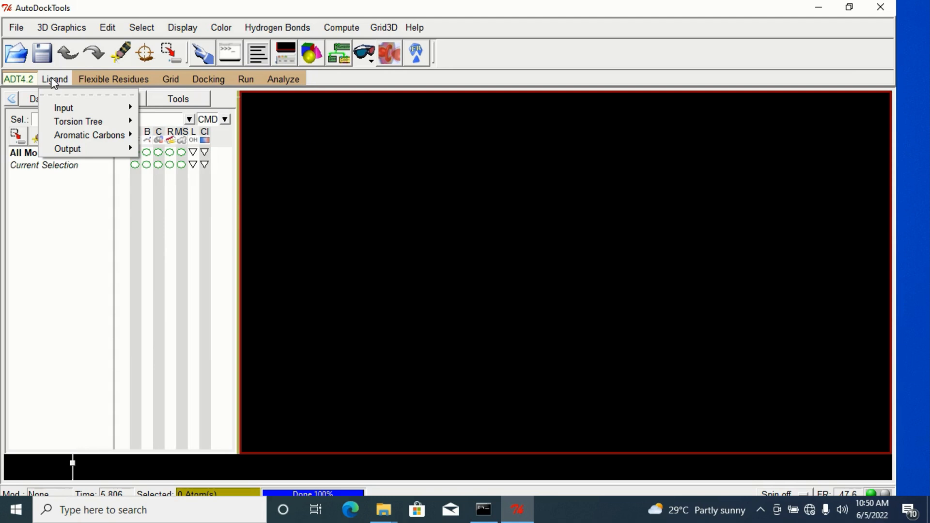
mouse_move(84, 110)
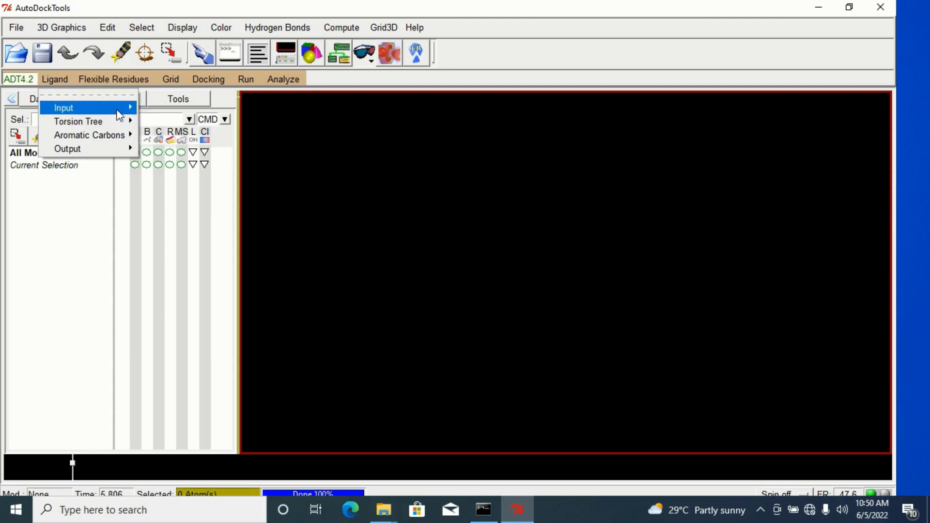
mouse_move(121, 127)
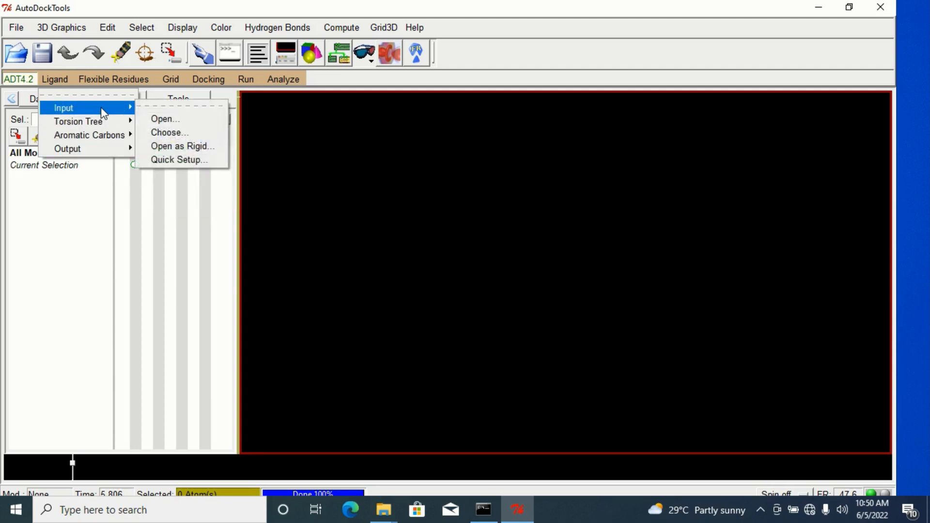
left_click(164, 118)
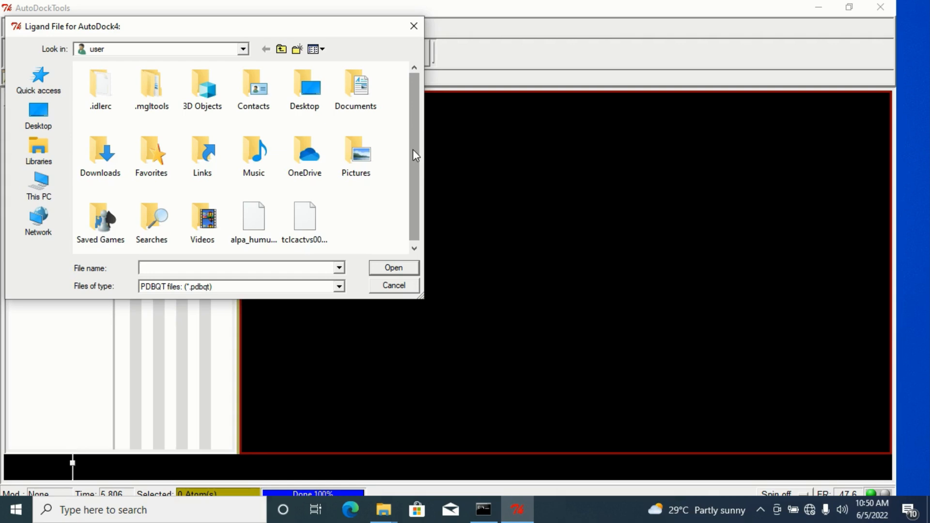
left_click_drag(412, 149, 412, 190)
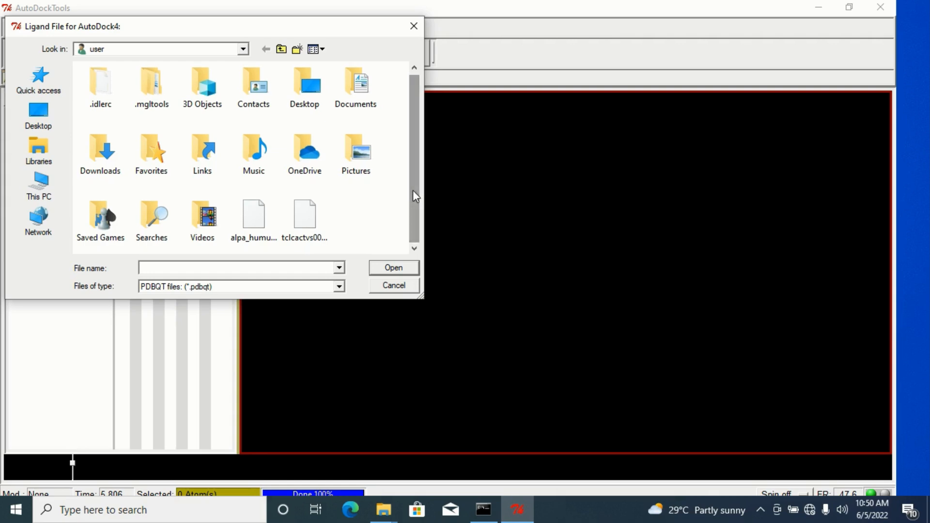
left_click(41, 124)
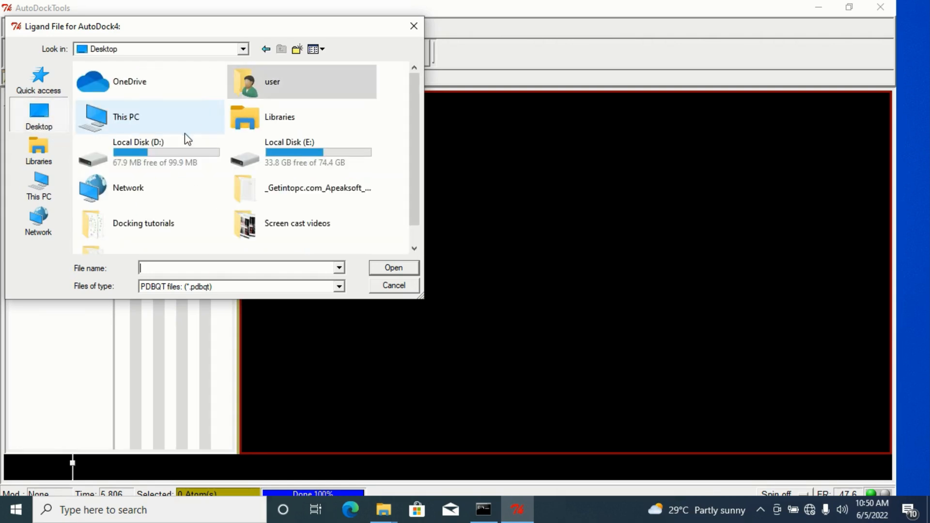
double_click(145, 225)
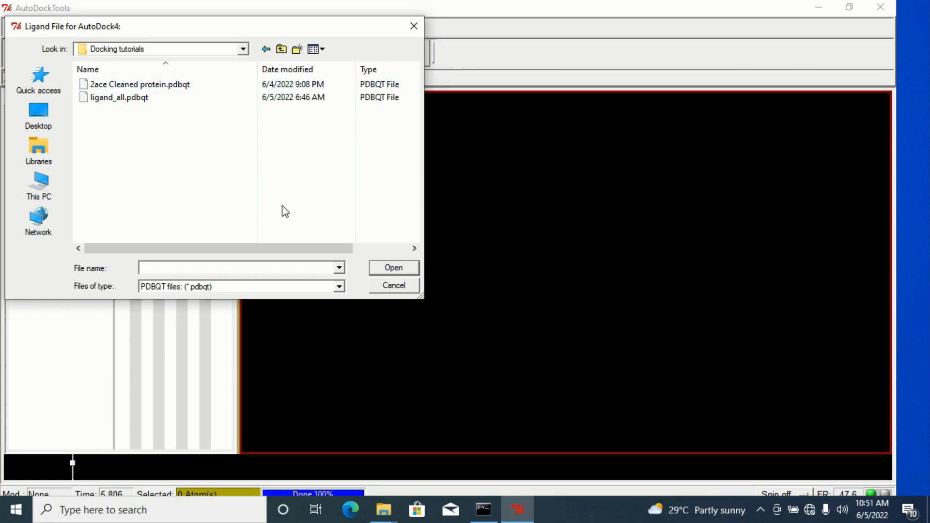
left_click(340, 287)
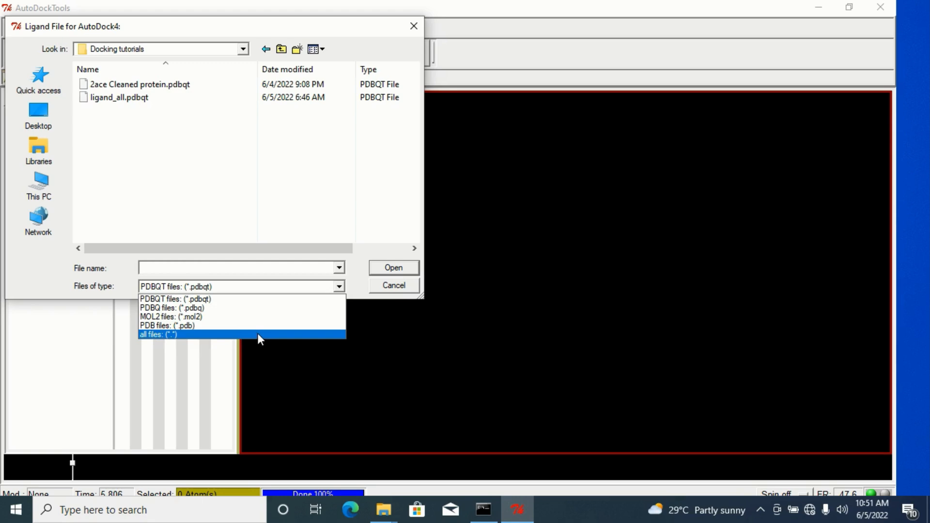
left_click(258, 333)
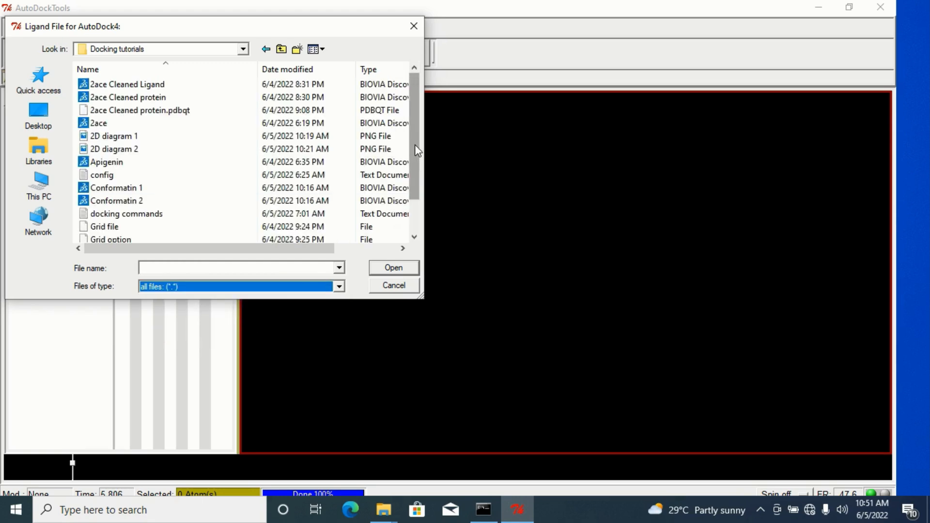
mouse_move(414, 144)
left_mouse_down()
mouse_move(414, 206)
mouse_move(412, 135)
left_mouse_up()
left_click(130, 165)
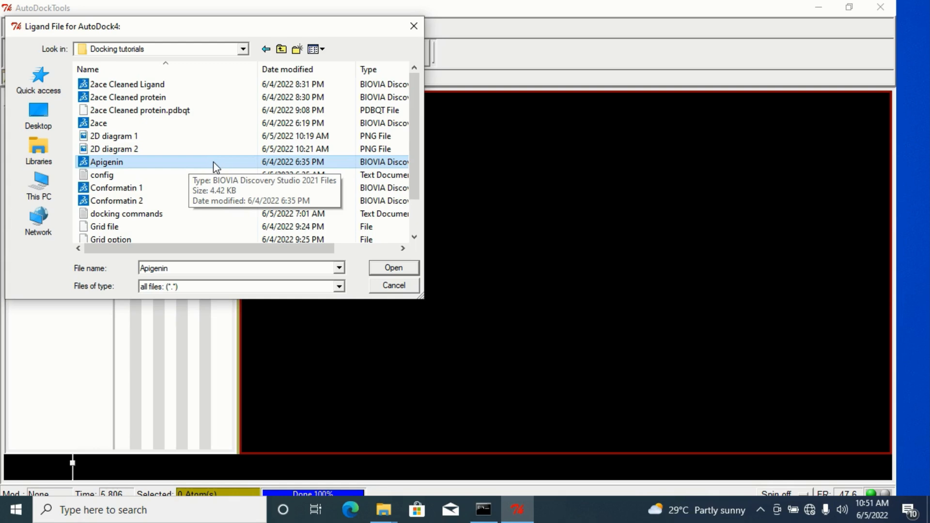
left_click(407, 269)
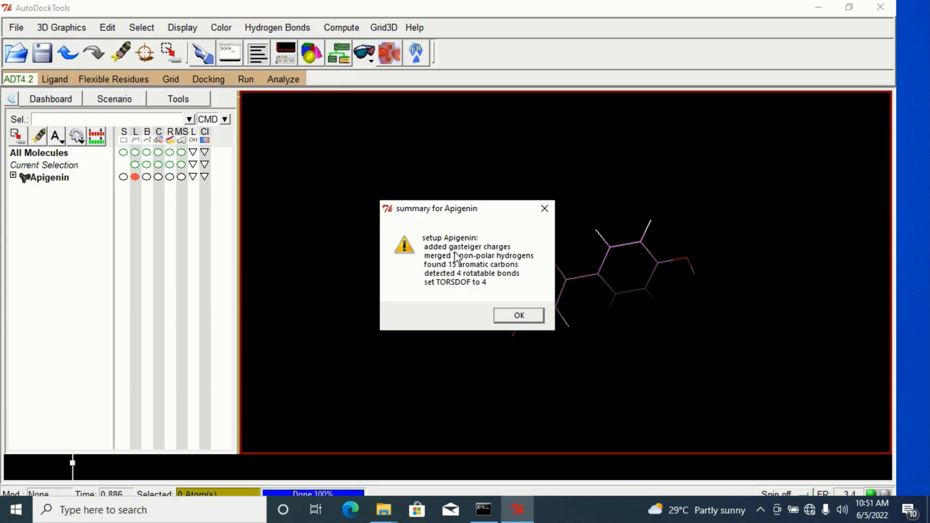
left_click(519, 316)
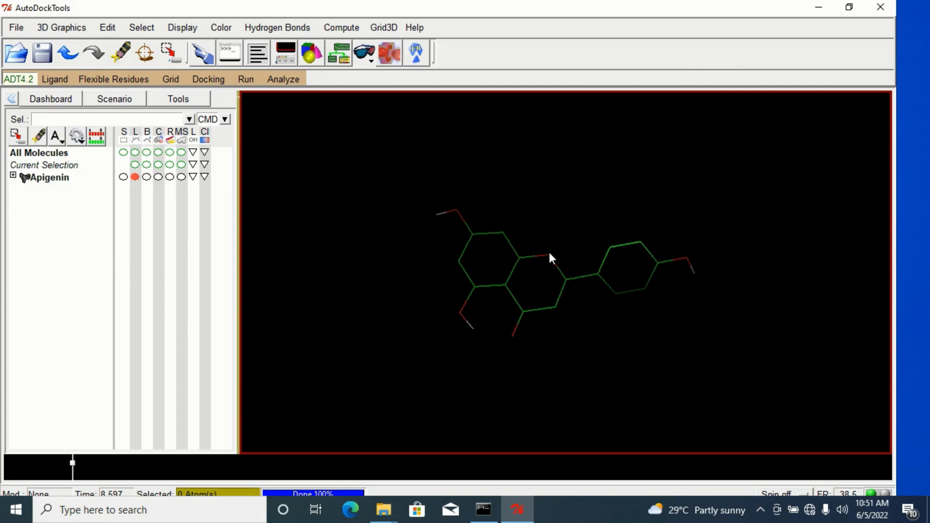
- Detect the root of the Apigenin ligand's torsion tree
middle_click_drag(544, 232, 560, 221)
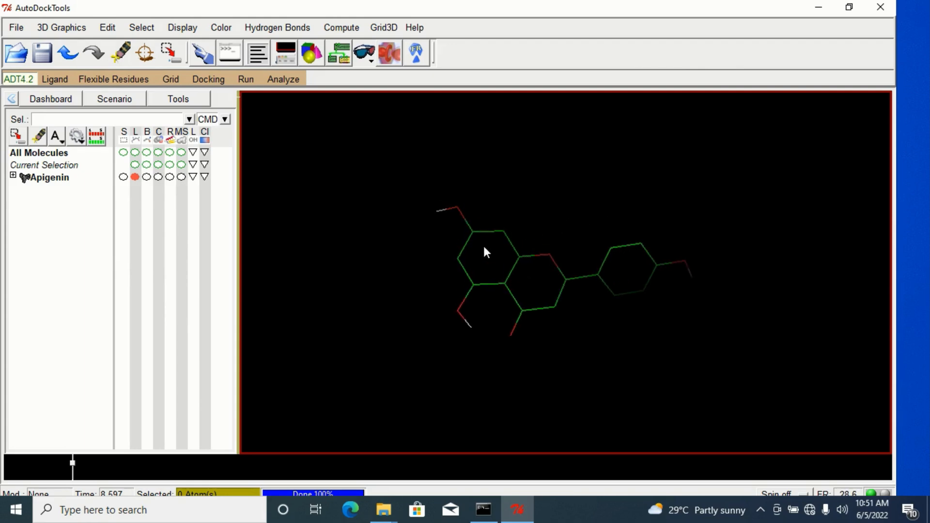
left_click(60, 79)
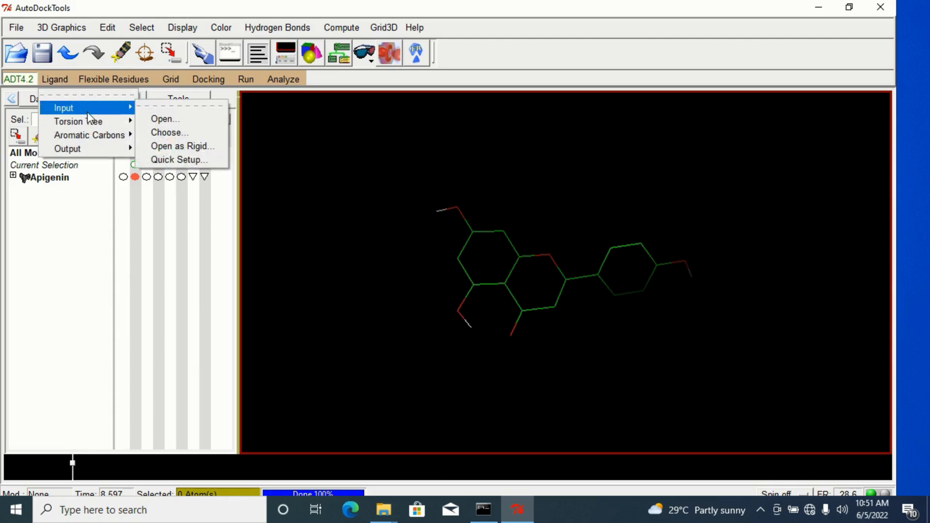
mouse_move(96, 116)
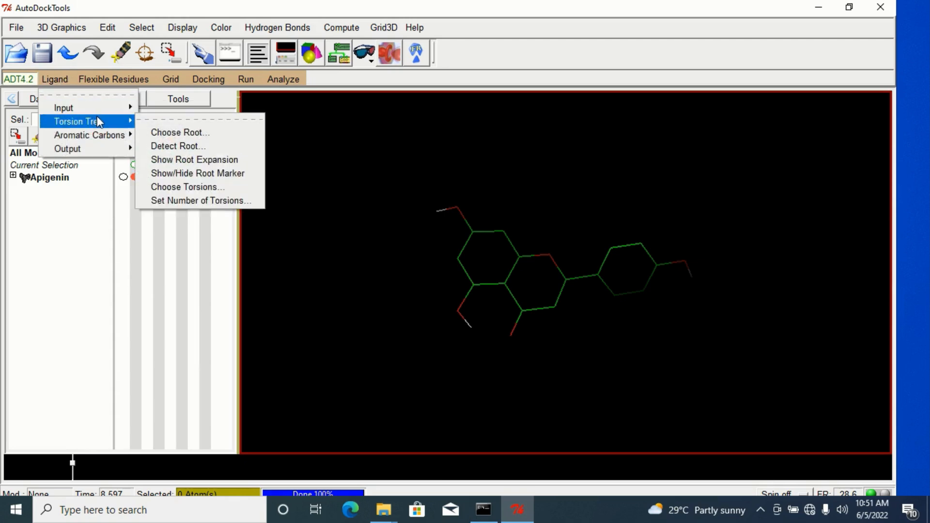
left_click(198, 145)
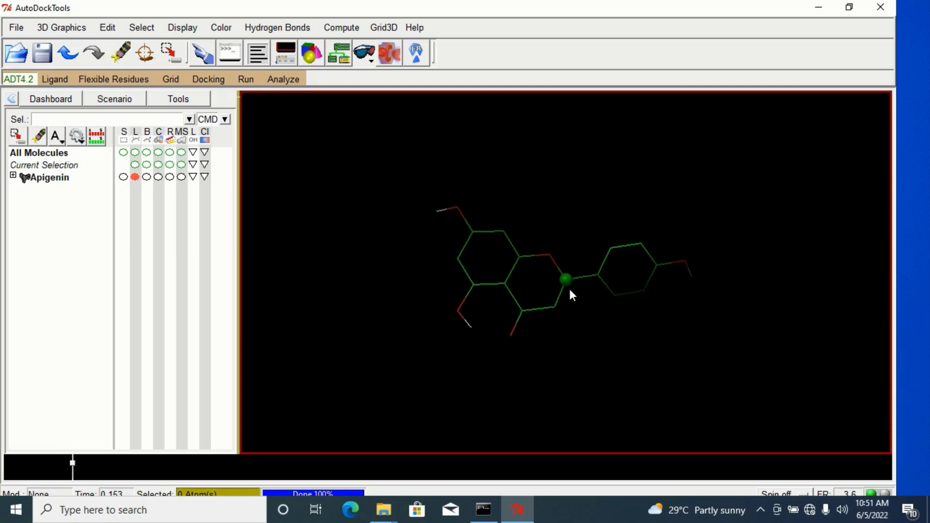
- Bring up the torsion choices for the Apigenin ligand and accept the default rotatable bonds
left_click(59, 78)
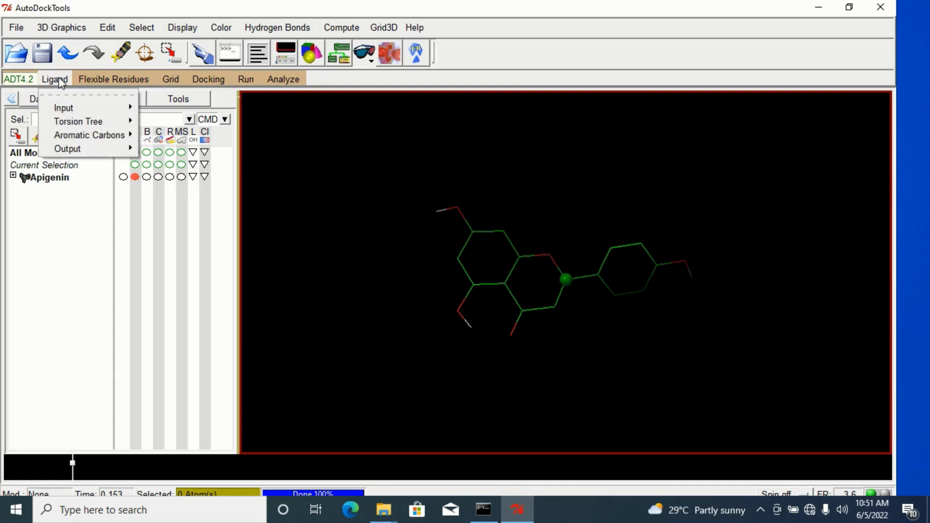
mouse_move(100, 125)
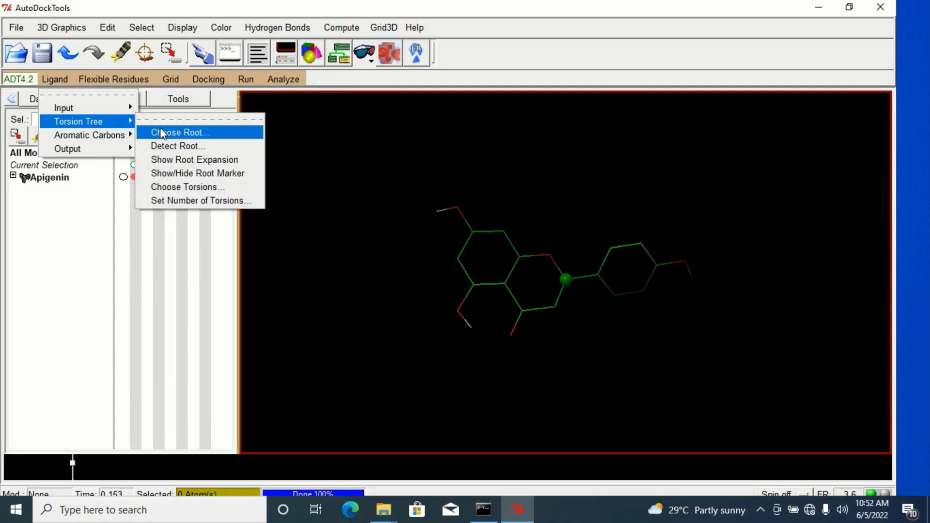
left_click(188, 186)
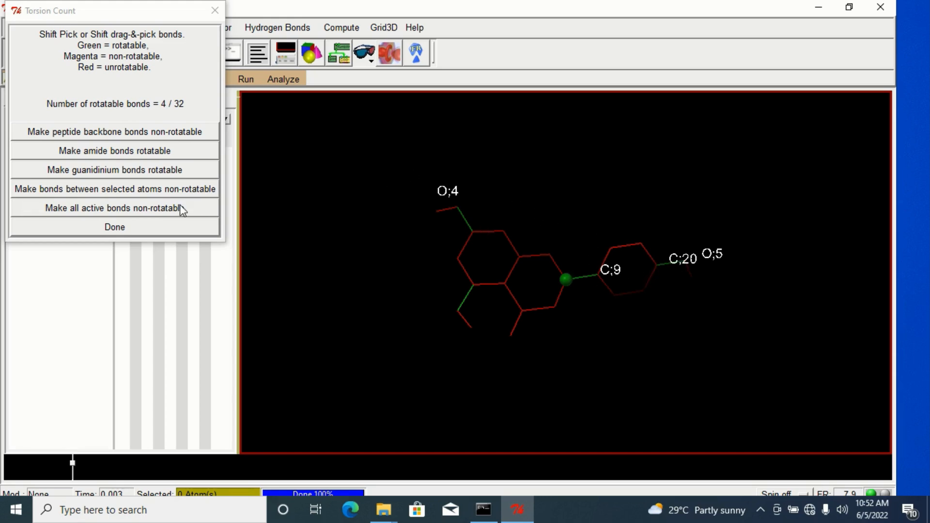
left_click(89, 228)
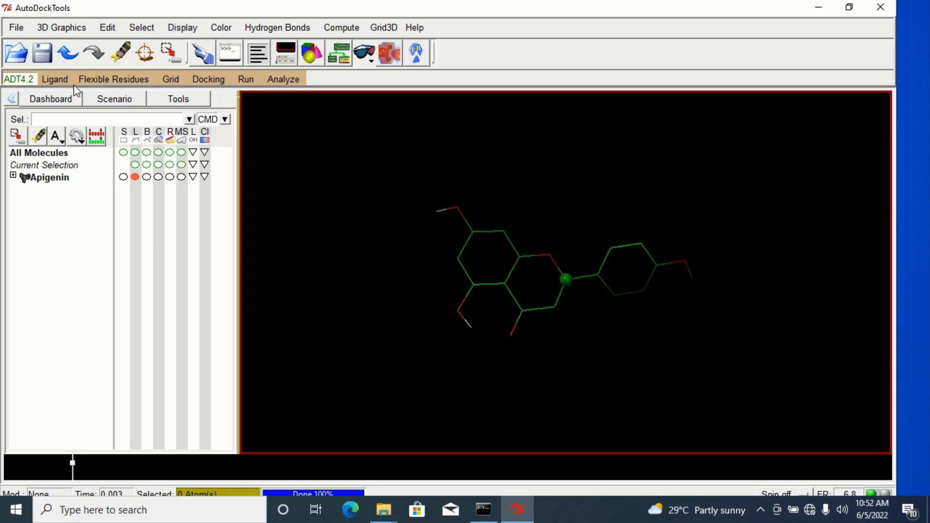
- Keep the ligand's number of active torsions at 4, with the torsions moving the fewest atoms
left_click(61, 81)
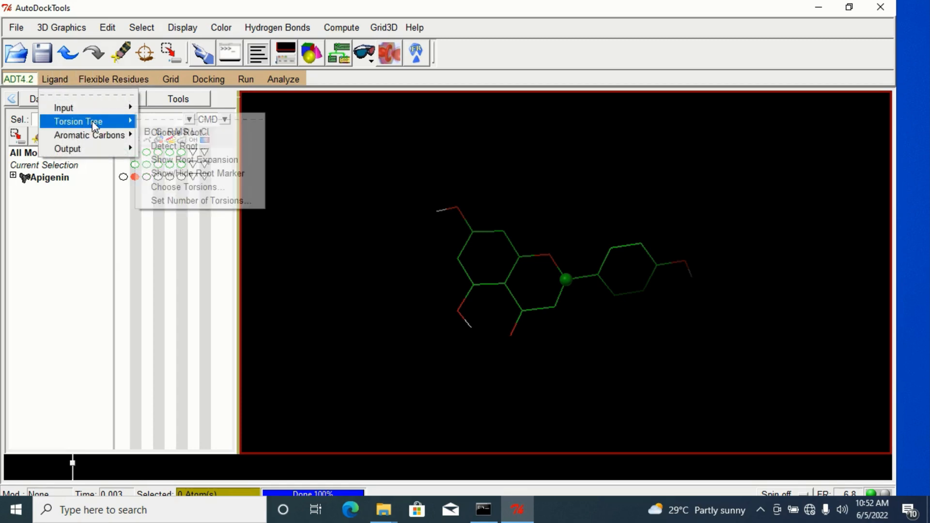
left_click(193, 200)
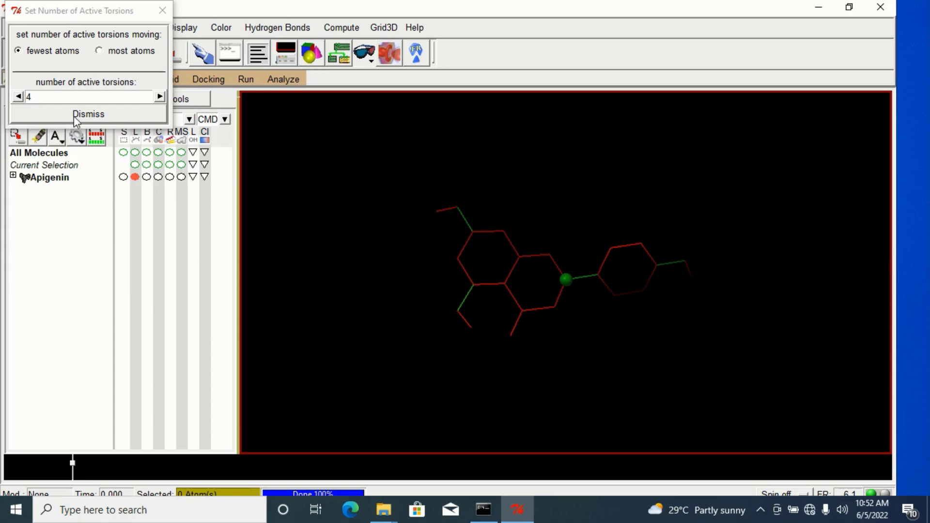
left_click(88, 114)
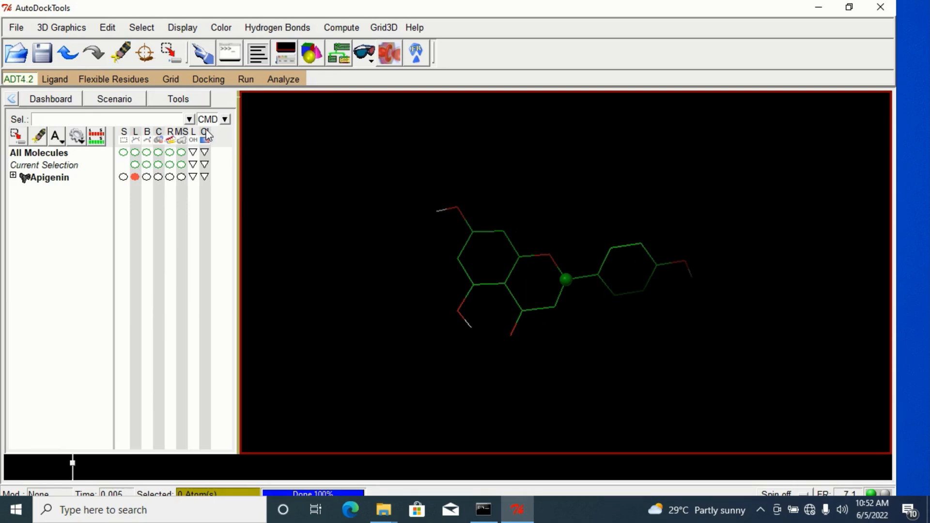
- Save the ligand in the Docking tutorials folder on the Desktop as "Apigenin" in PDBQT format
left_click(54, 81)
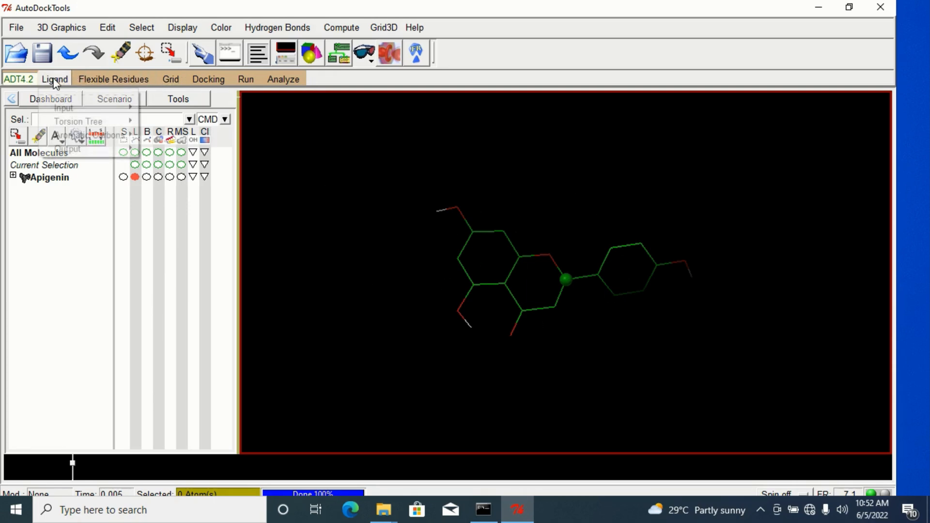
mouse_move(91, 145)
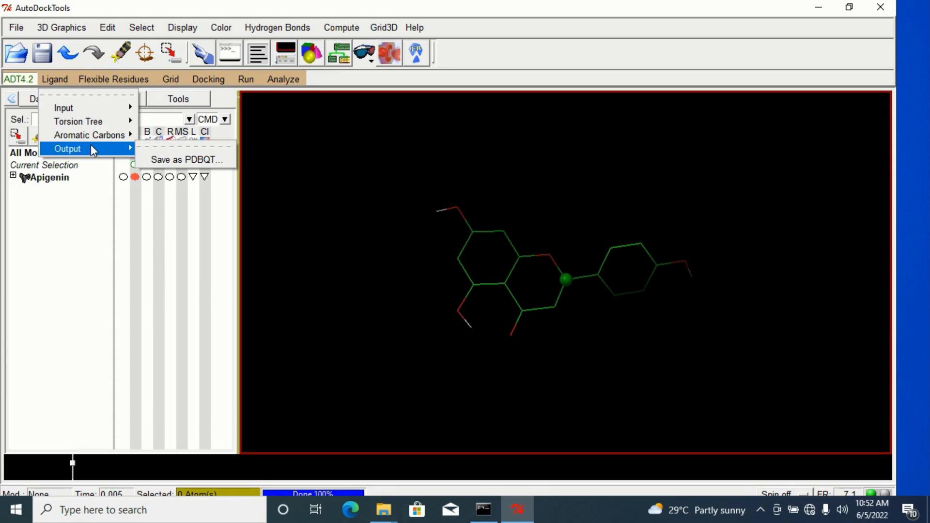
left_click(198, 159)
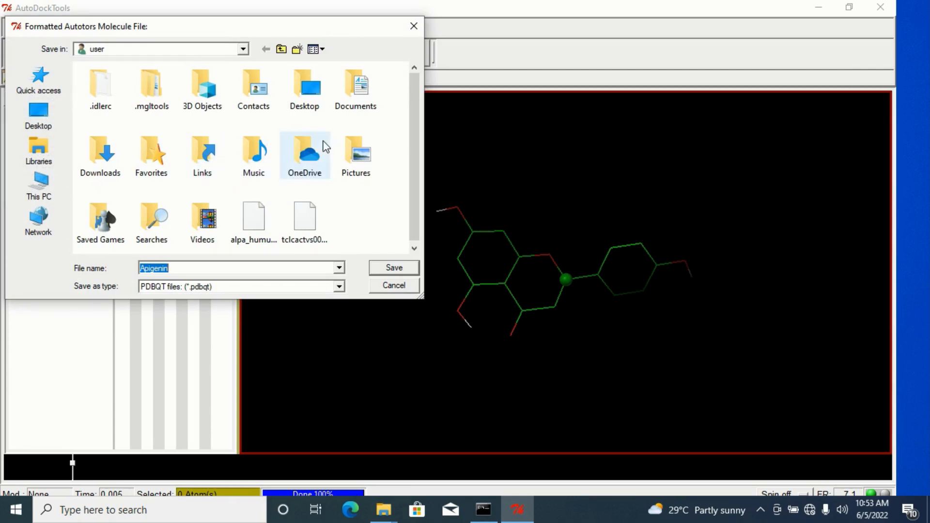
left_click(40, 119)
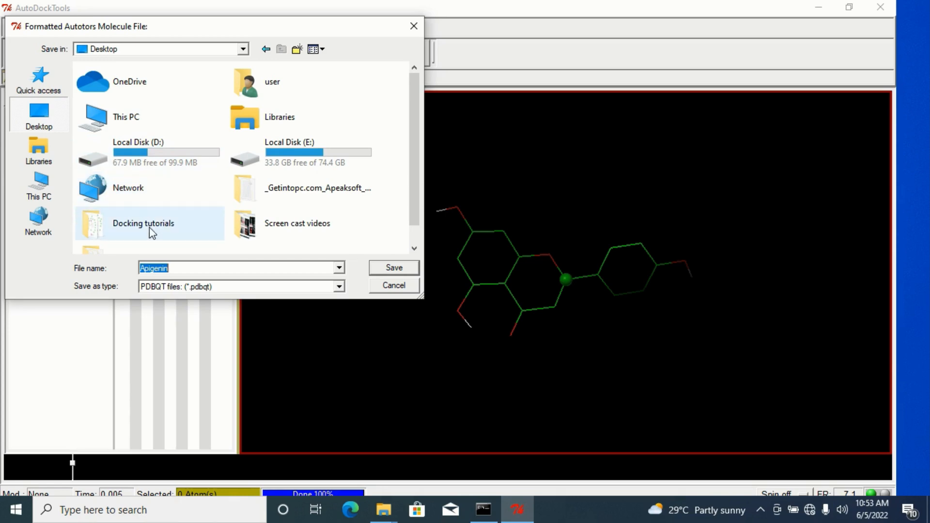
double_click(149, 228)
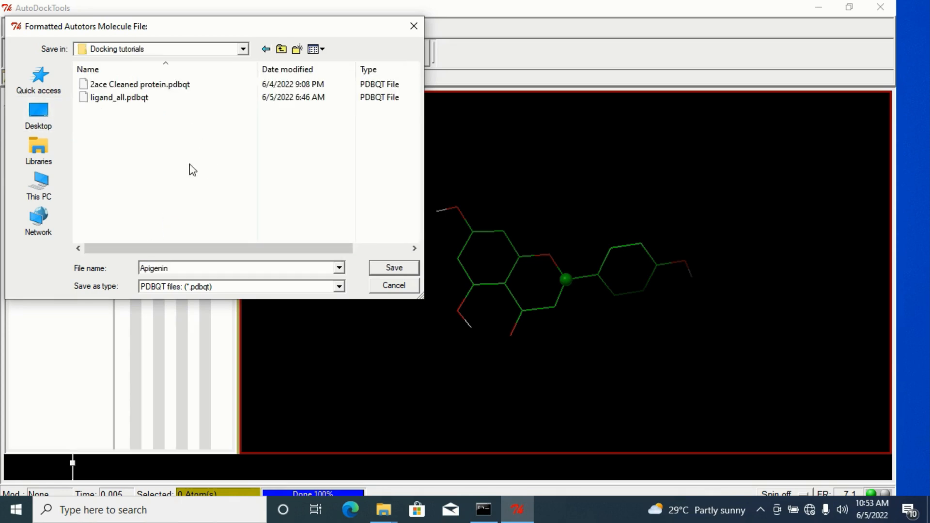
left_click(400, 271)
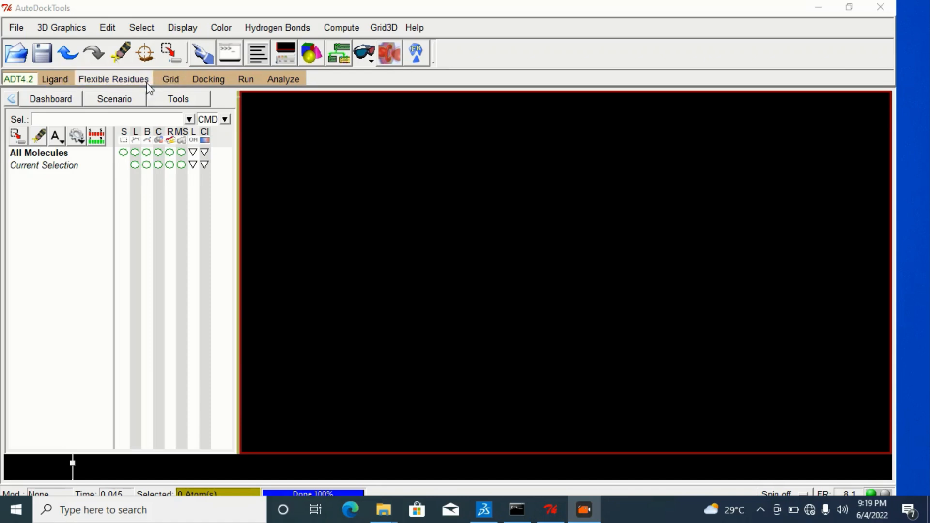
- Open "2ace Cleaned protein.pdbqt" from the Docking tutorials folder on the Desktop as the grid macromolecule, preserving its existing charges
left_click(171, 80)
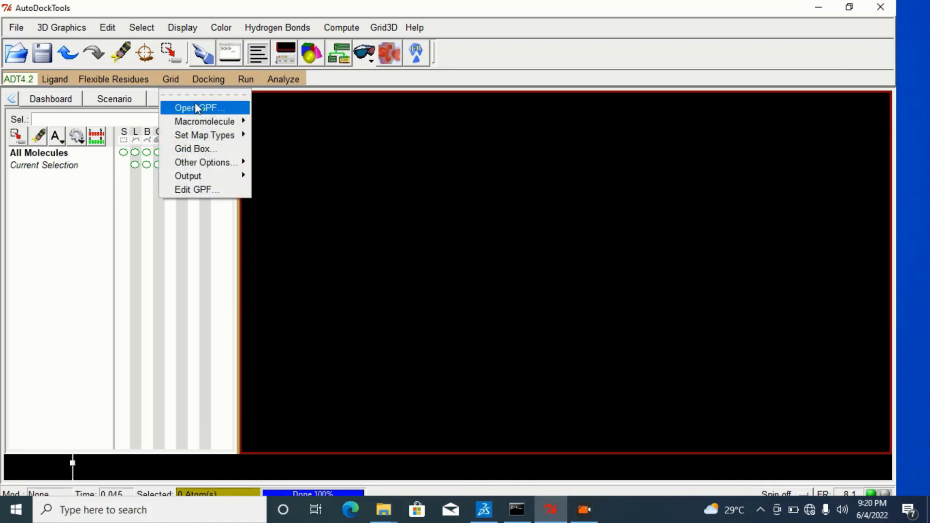
mouse_move(214, 124)
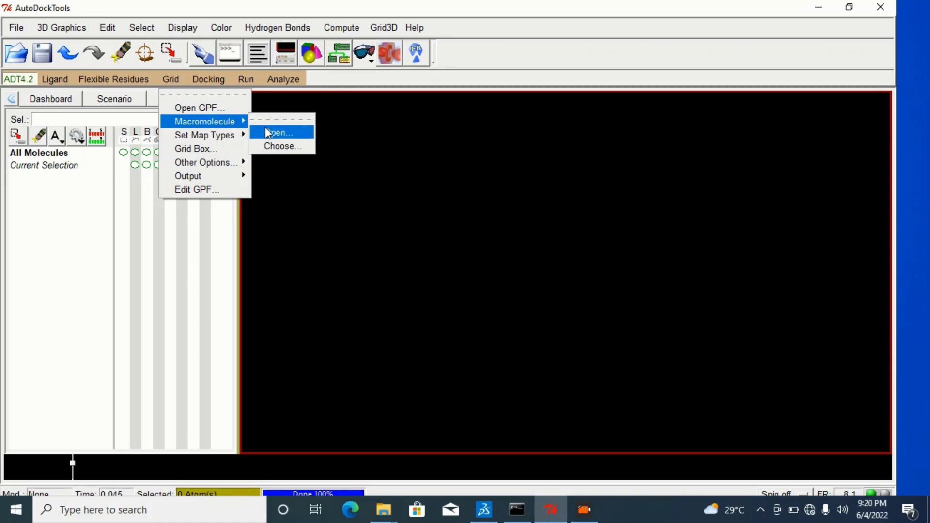
left_click(280, 133)
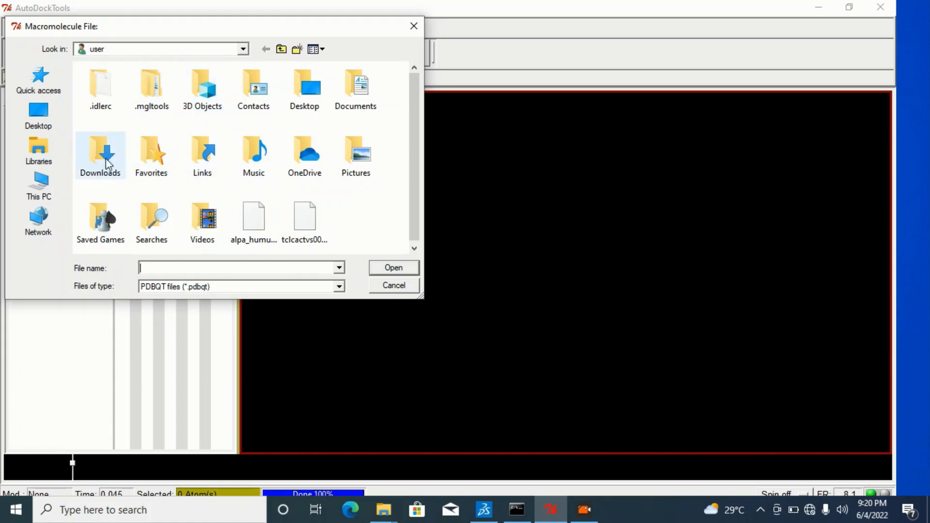
left_click(37, 117)
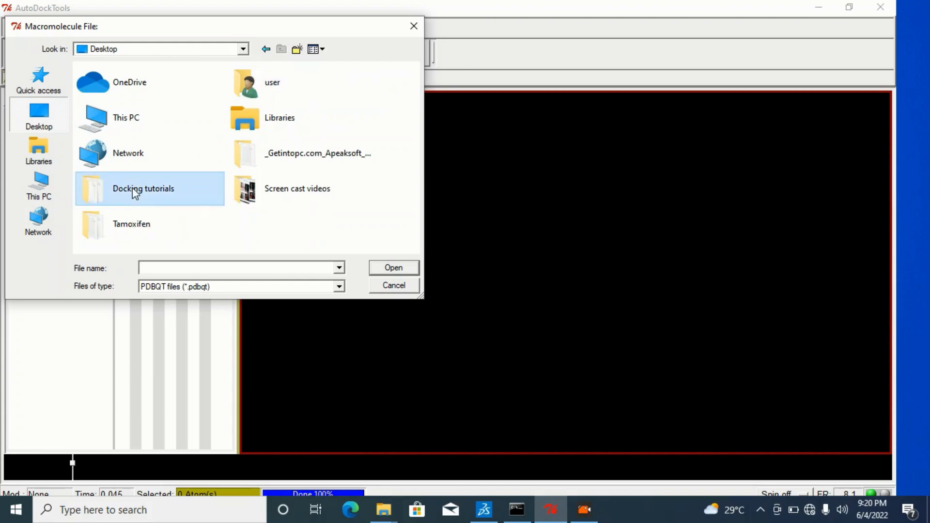
double_click(136, 191)
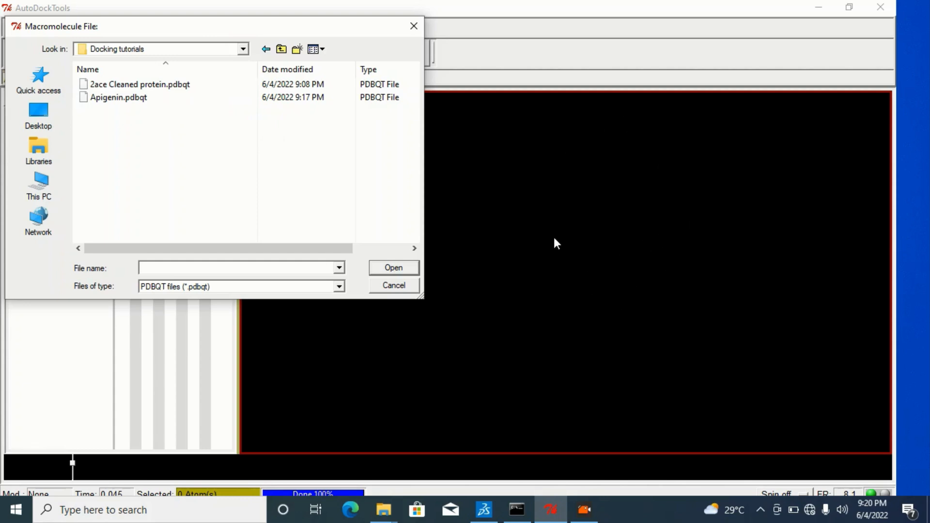
left_click(166, 85)
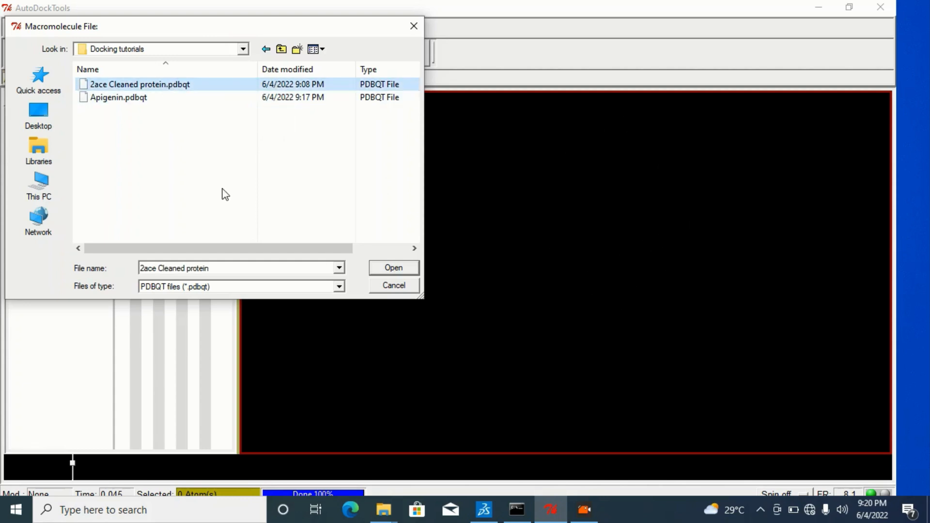
left_click(393, 268)
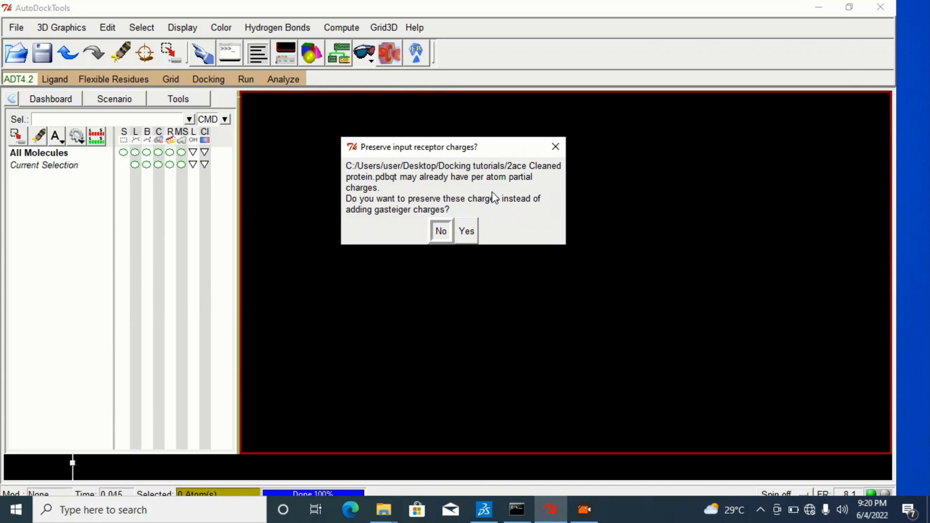
left_click(466, 231)
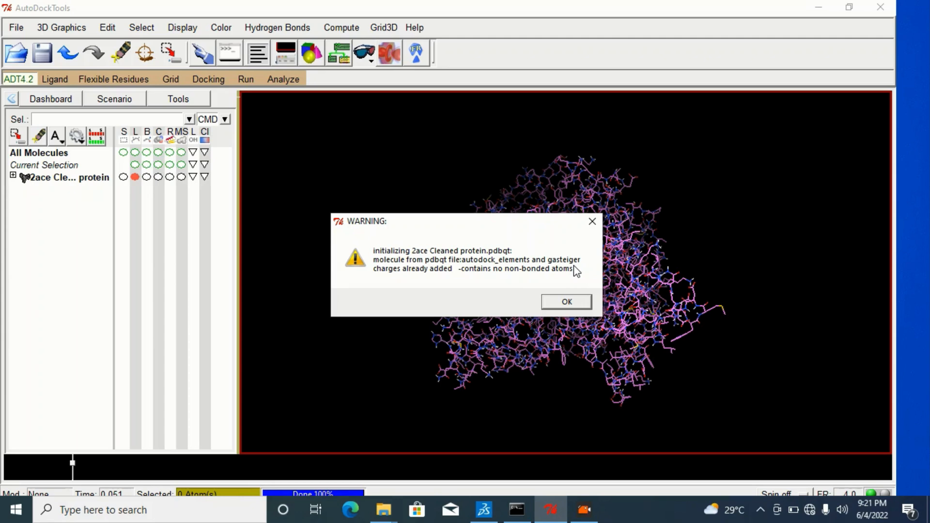
left_click(574, 303)
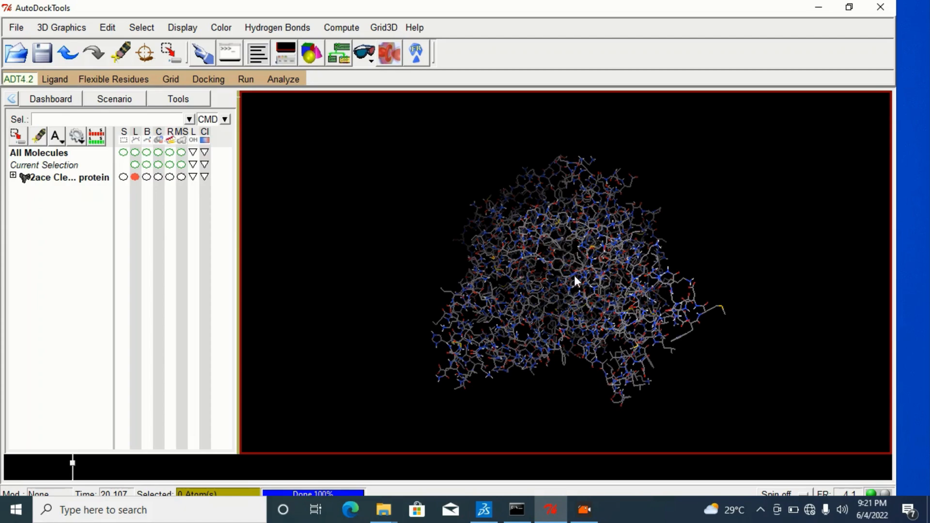
- Set the grid map types directly, accepting A C HD N NA OA SA
left_click_drag(661, 231, 594, 248)
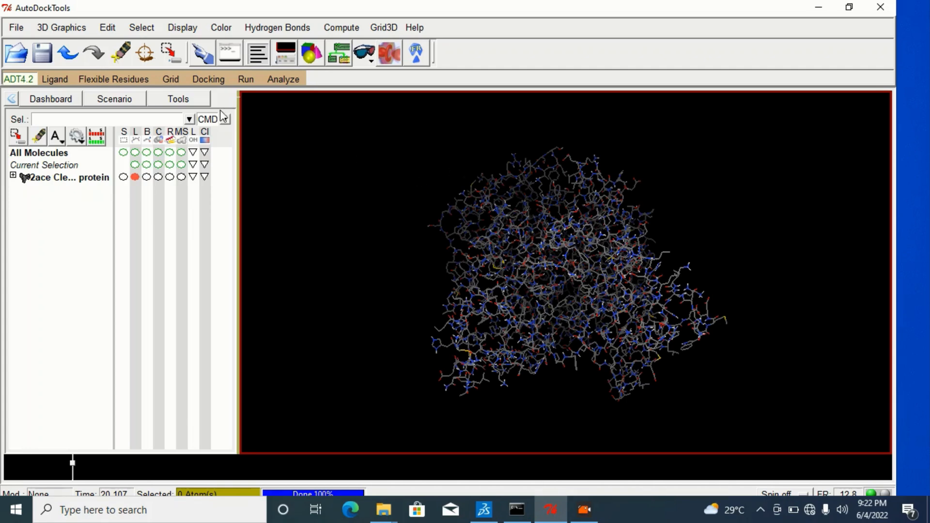
left_click(169, 81)
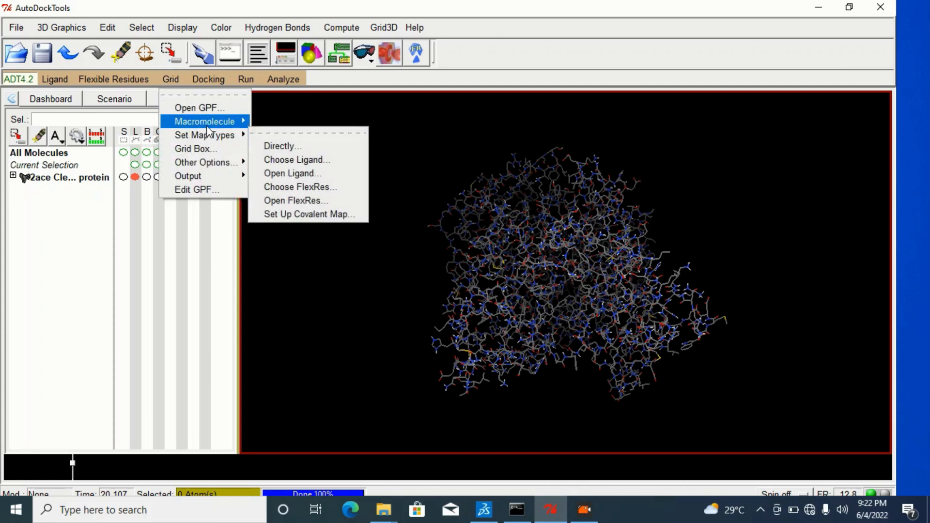
mouse_move(218, 124)
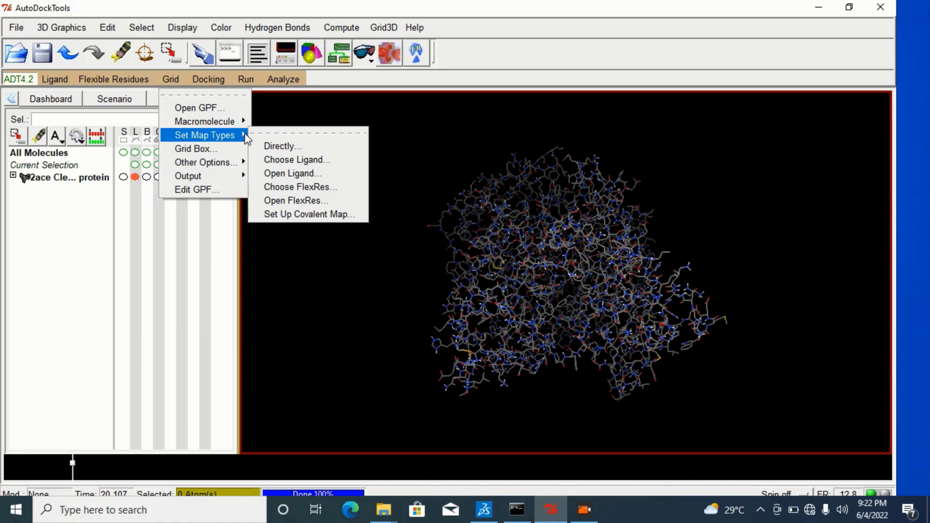
left_click(293, 146)
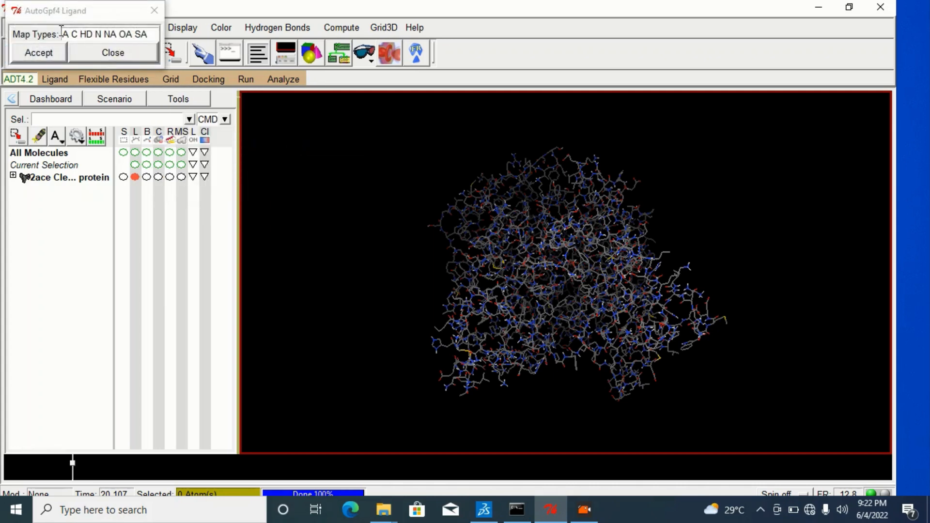
left_click(40, 56)
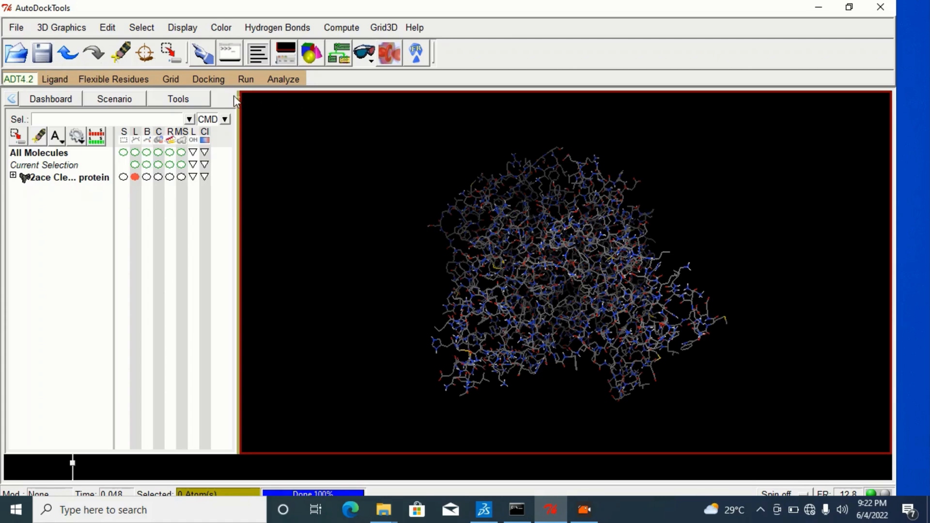
- Display the grid box on the protein and set its number of points in the y-dimension to 40
left_click(171, 82)
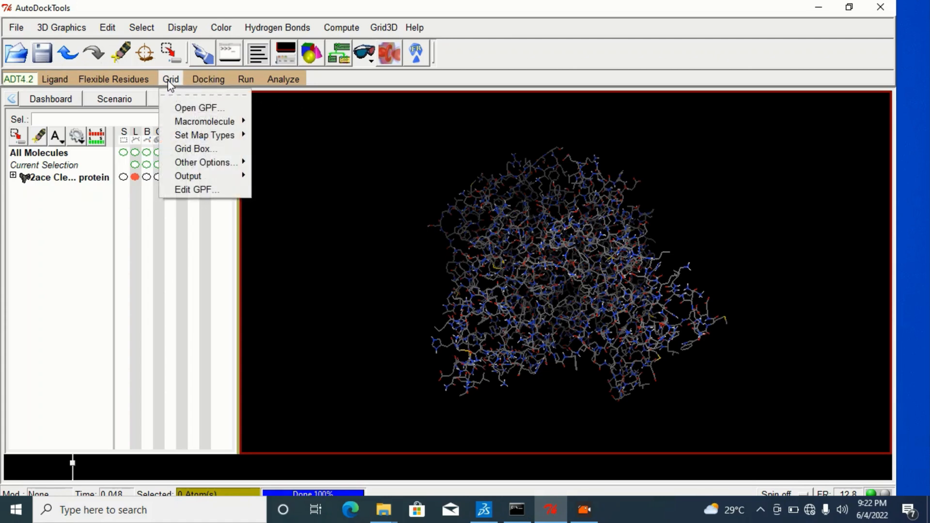
left_click(218, 149)
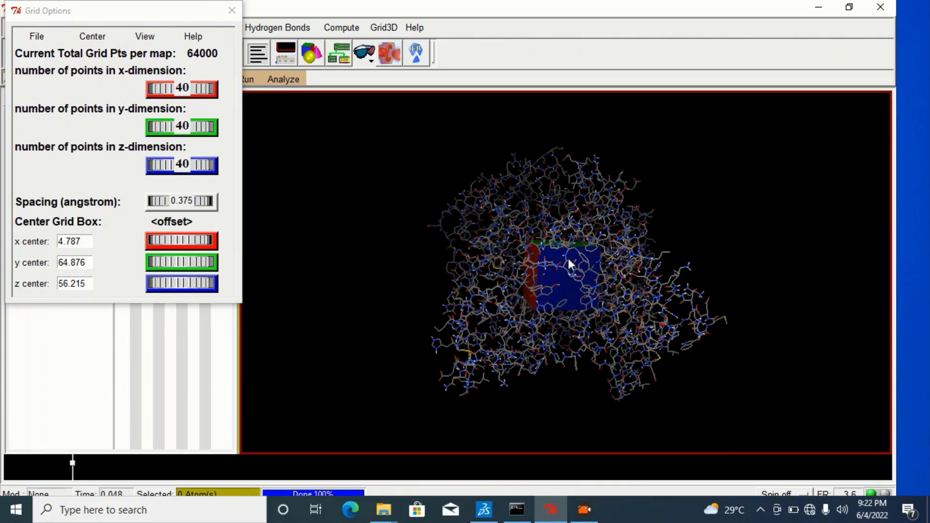
left_click_drag(533, 267, 607, 238)
middle_click_drag(607, 237, 621, 254)
left_click_drag(621, 255, 610, 208)
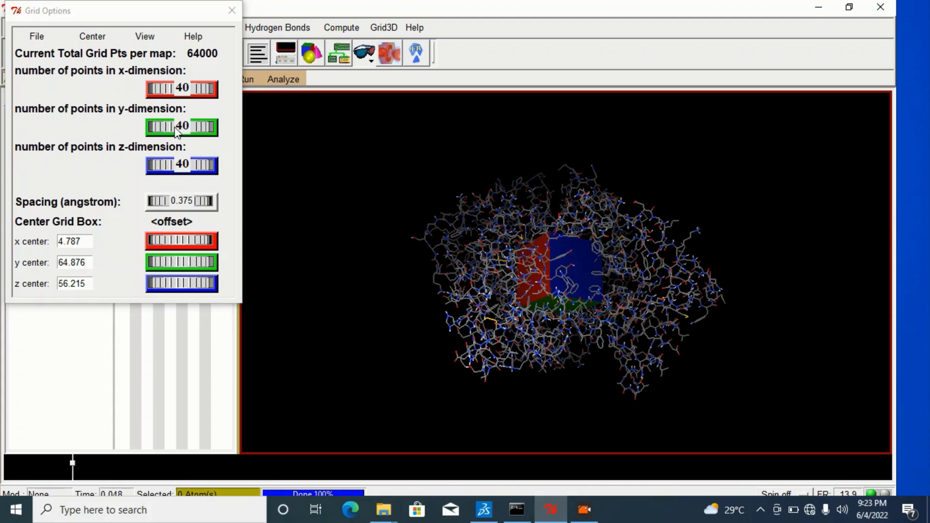
left_click_drag(175, 128, 194, 127)
mouse_move(188, 130)
left_mouse_down()
mouse_move(209, 126)
mouse_move(172, 131)
mouse_move(195, 138)
mouse_move(190, 129)
left_mouse_up()
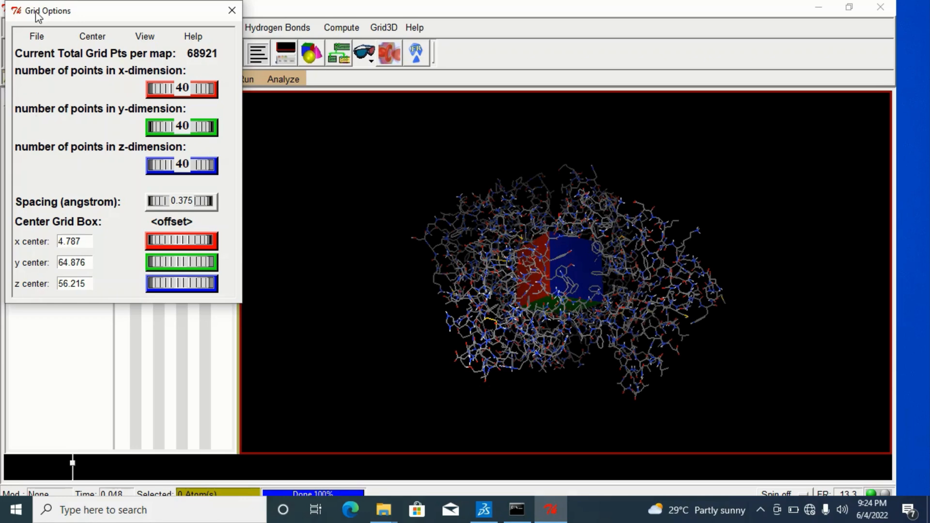
- Output the grid dimensions as the text file "Grid file" in the Desktop's Docking tutorials folder, and close the grid options saving the current settings
left_click(37, 36)
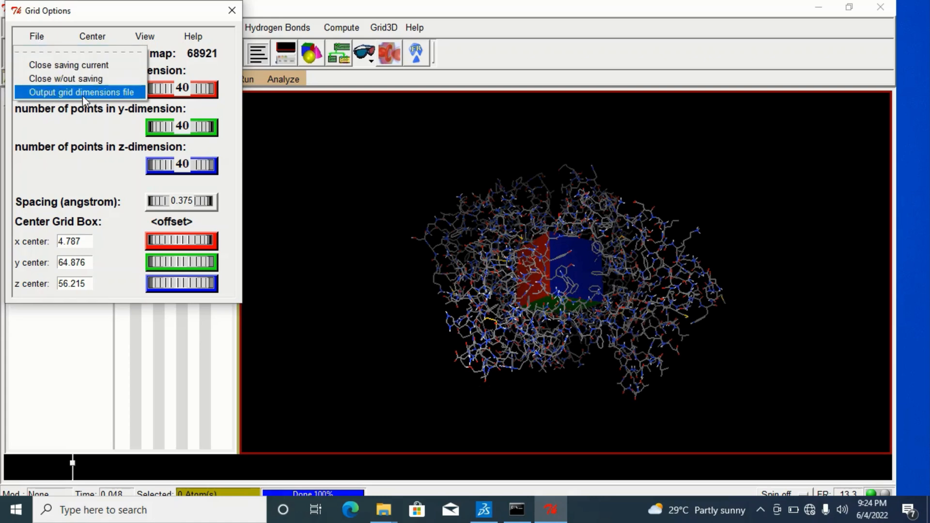
left_click(119, 92)
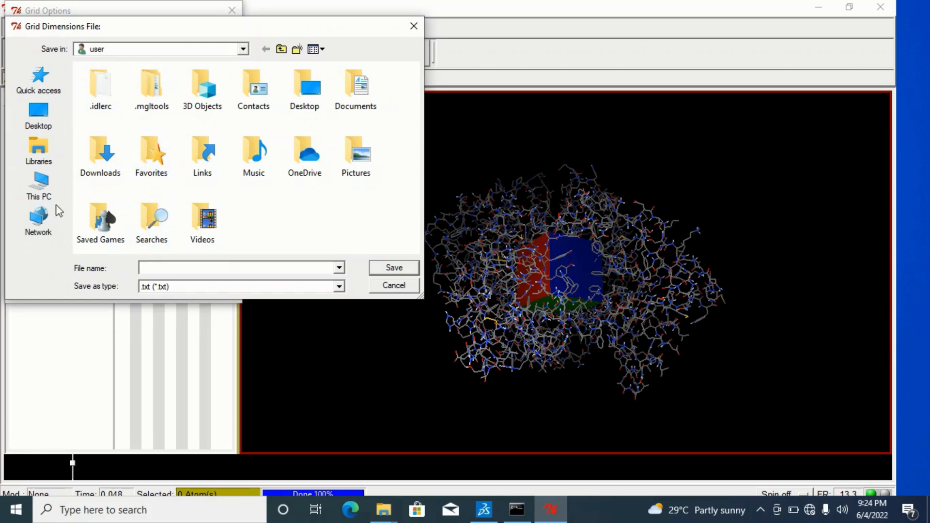
left_click(39, 116)
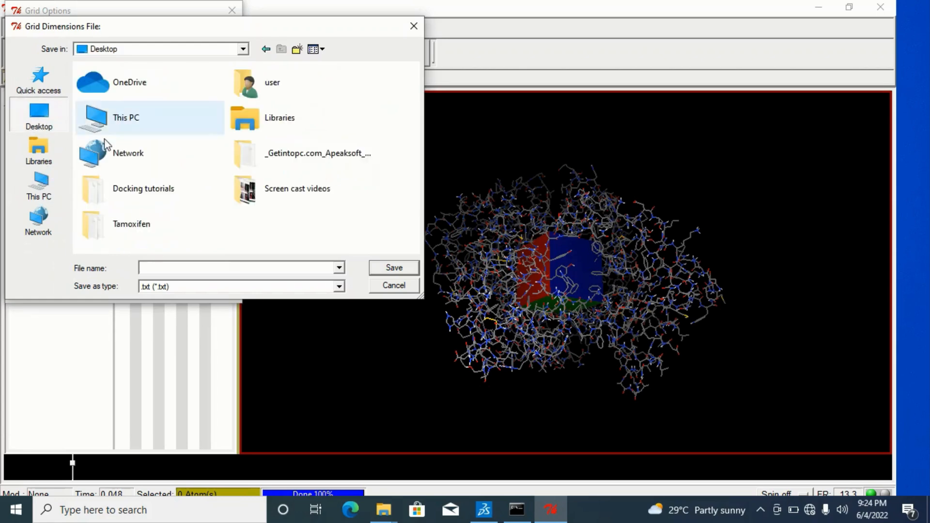
left_click(144, 191)
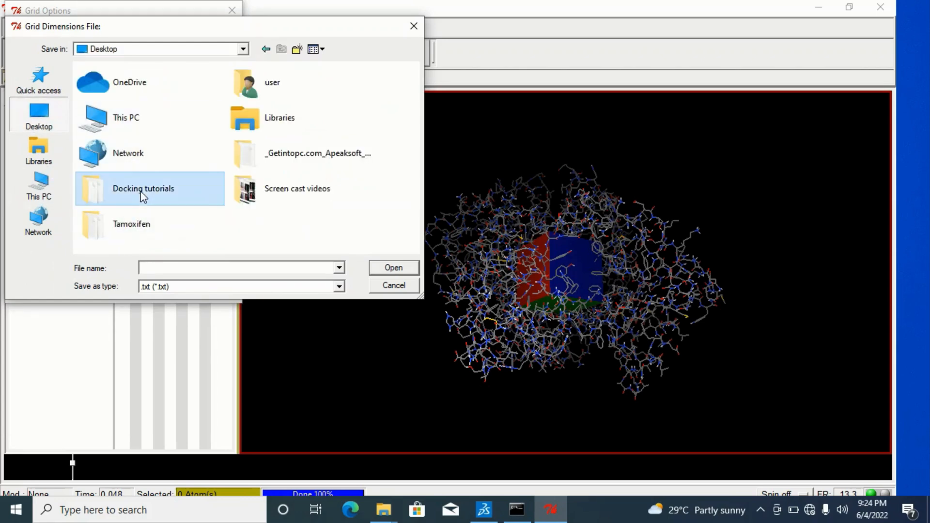
double_click(142, 193)
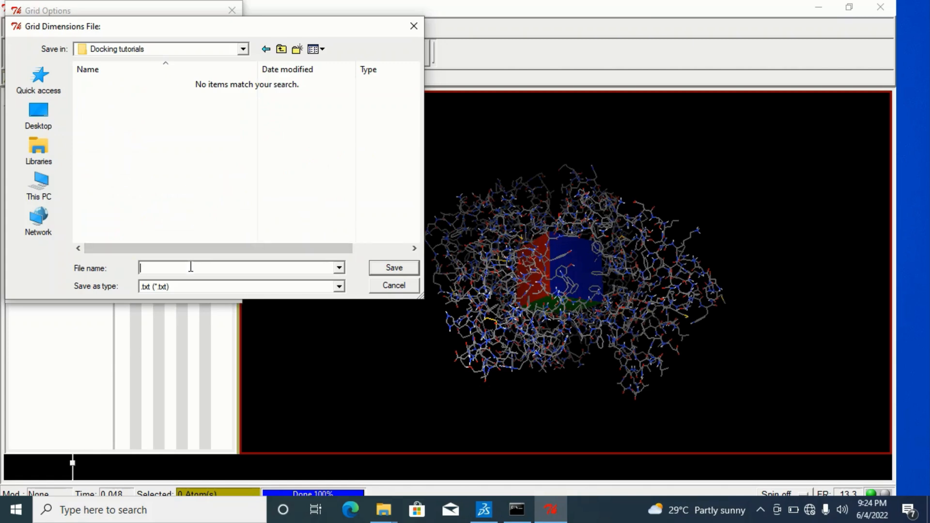
type("Grig file")
left_click(155, 268)
key("BackSpace")
type("d")
left_click(389, 269)
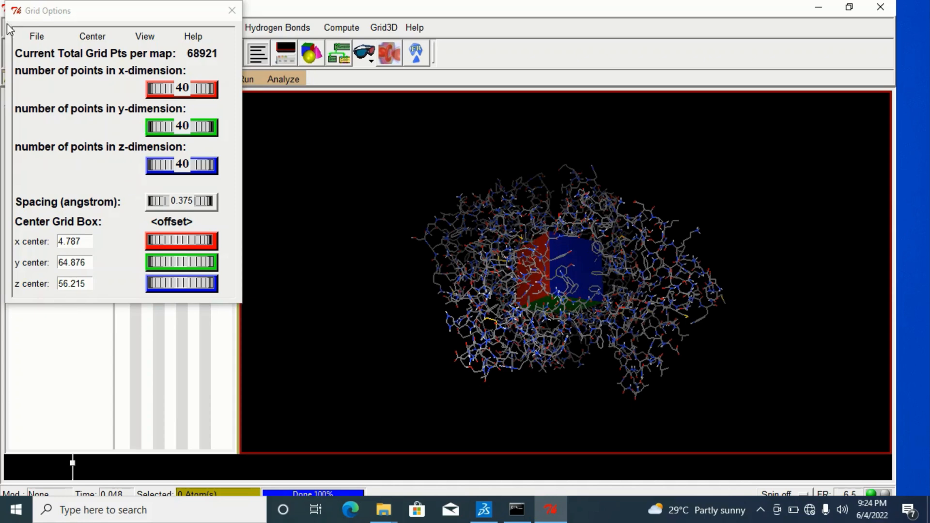
left_click(37, 37)
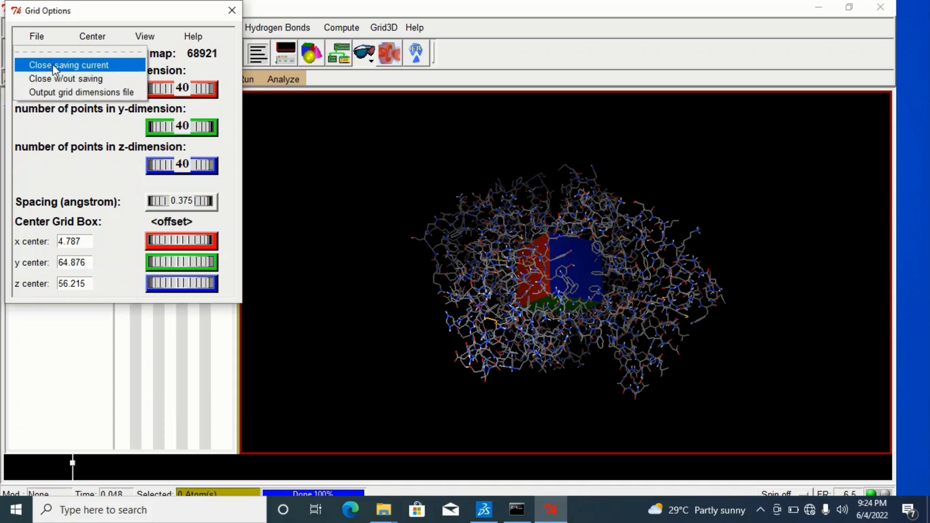
left_click(55, 66)
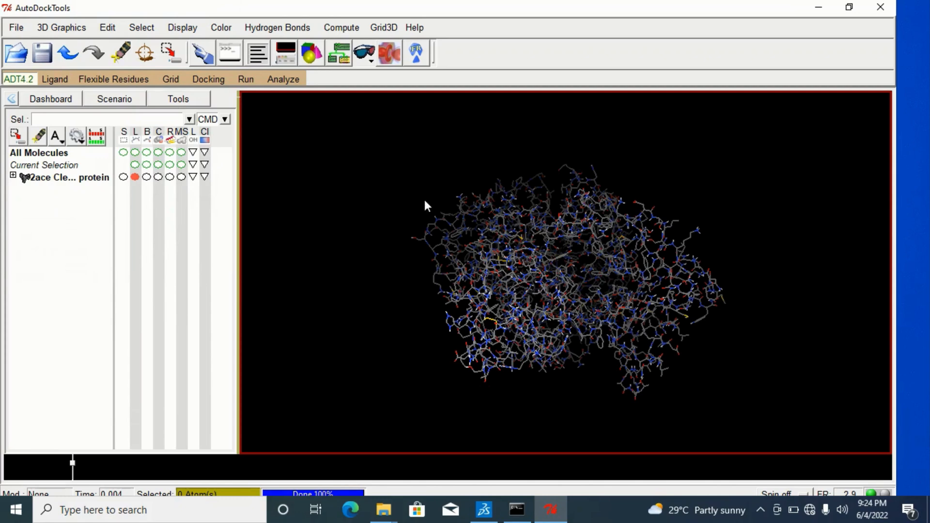
- Save the grid parameters as the GPF file "Grid option" in the Docking tutorials folder on the Desktop
middle_click_drag(542, 202, 427, 226)
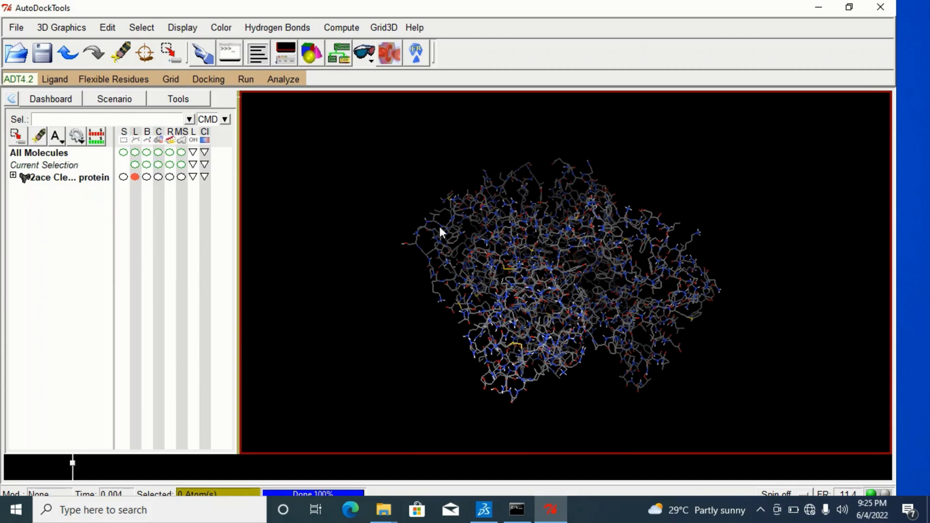
left_click(174, 79)
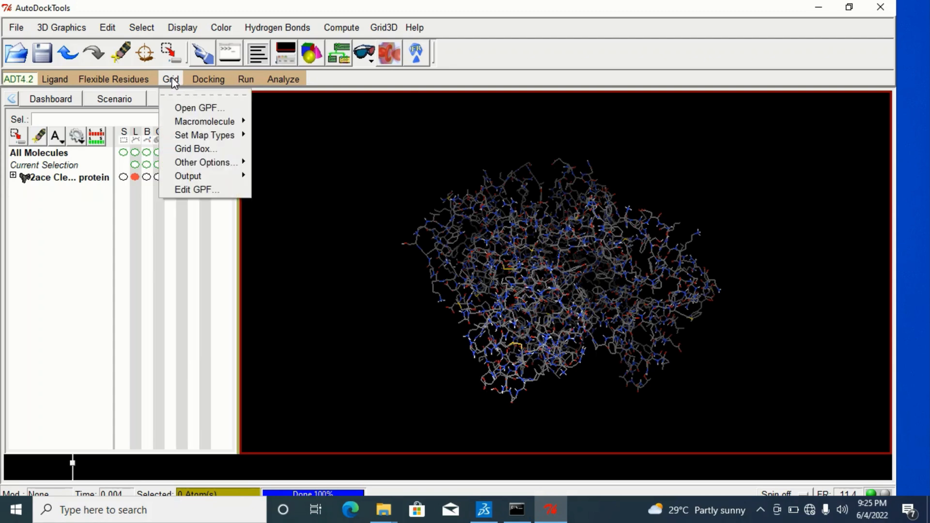
mouse_move(212, 177)
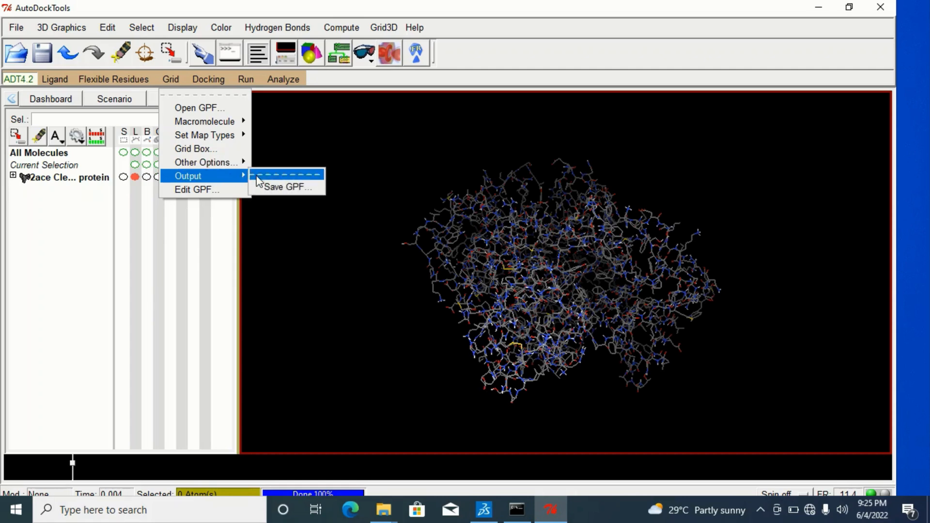
left_click(293, 188)
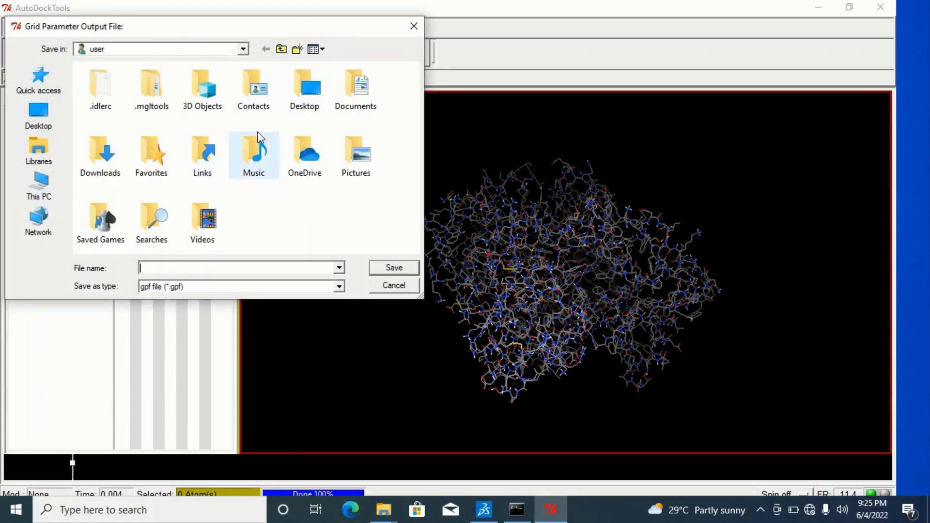
left_click(37, 114)
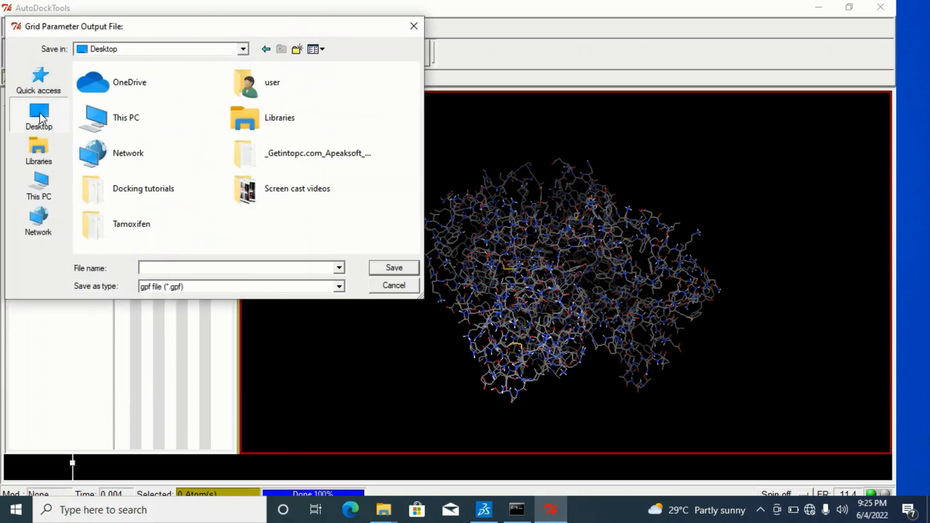
double_click(144, 196)
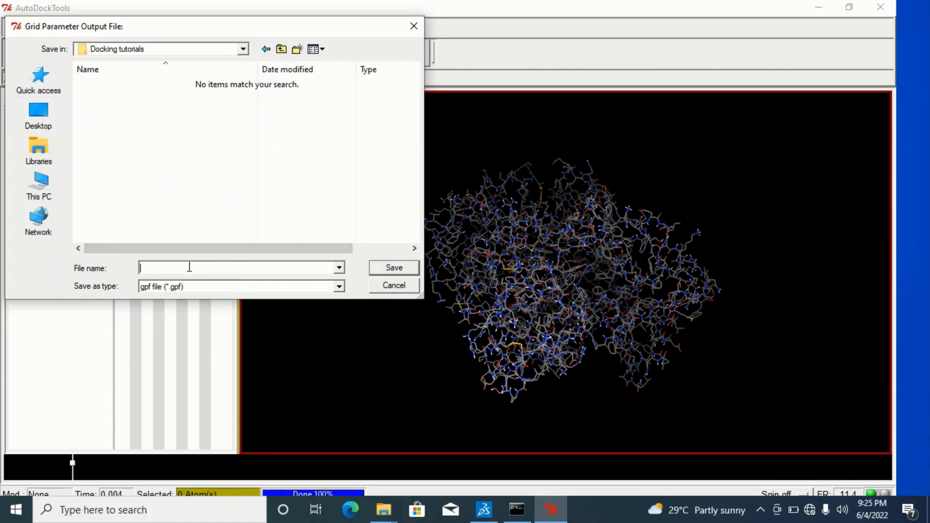
type("Grid")
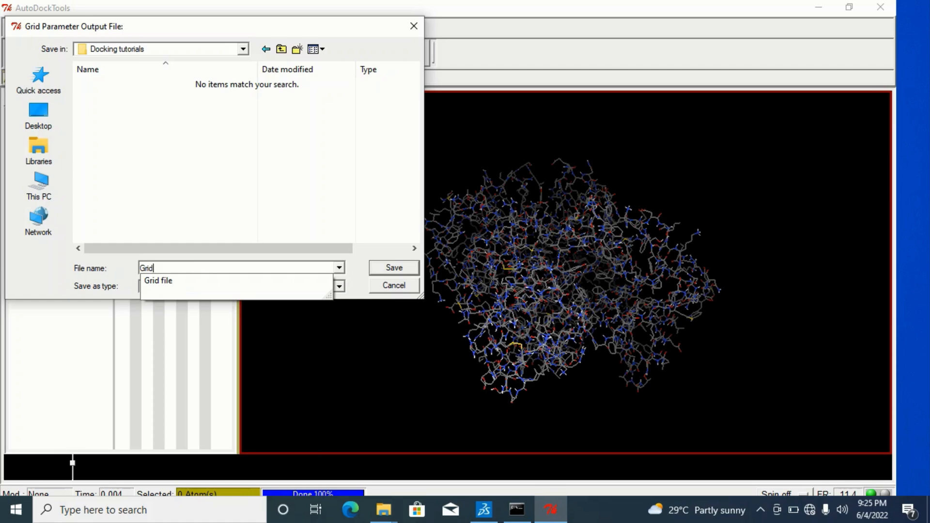
type(" opti")
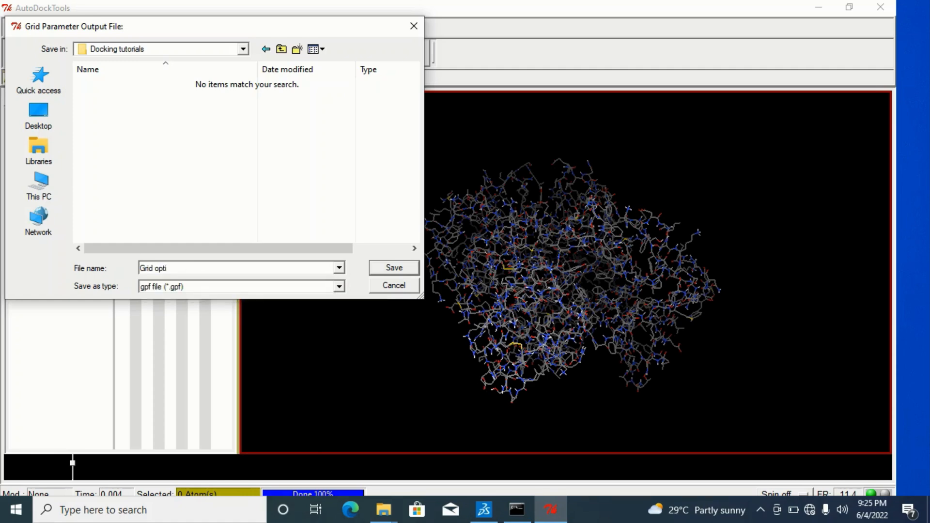
type("on")
left_click(393, 271)
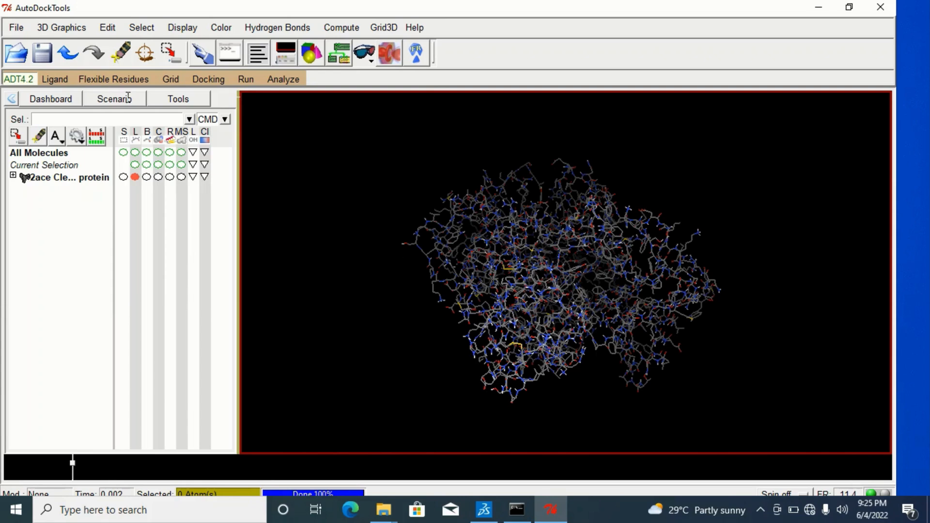
- Reopen the grid box options to check the number of points and the box centre, and close them without saving
left_click(177, 78)
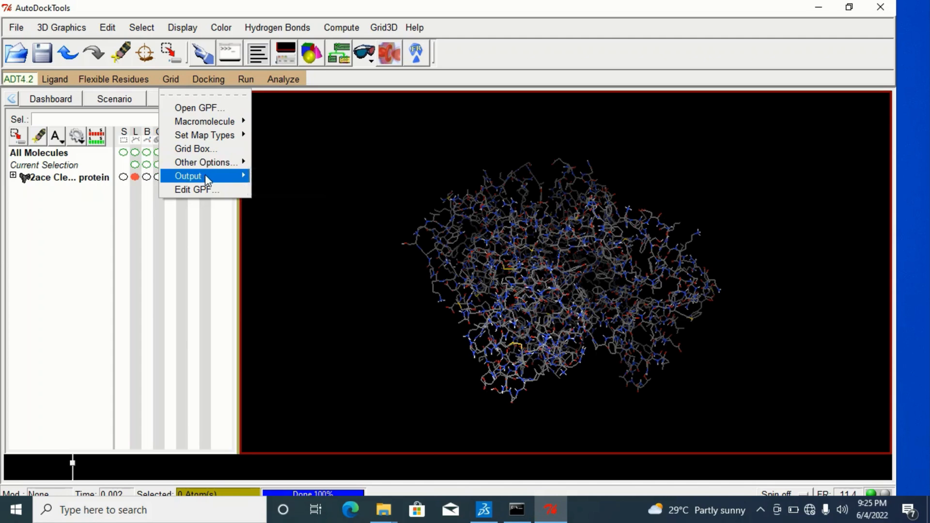
left_click(383, 199)
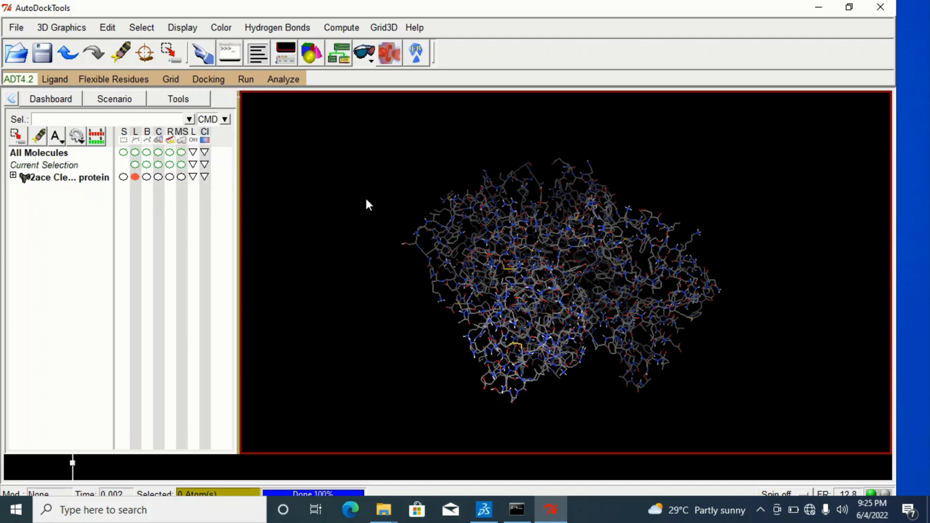
left_click(167, 78)
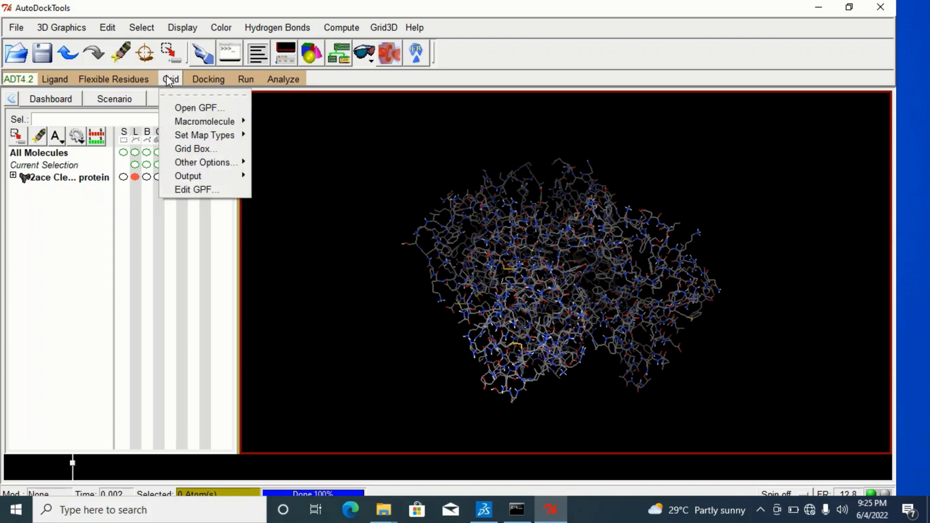
left_click(212, 149)
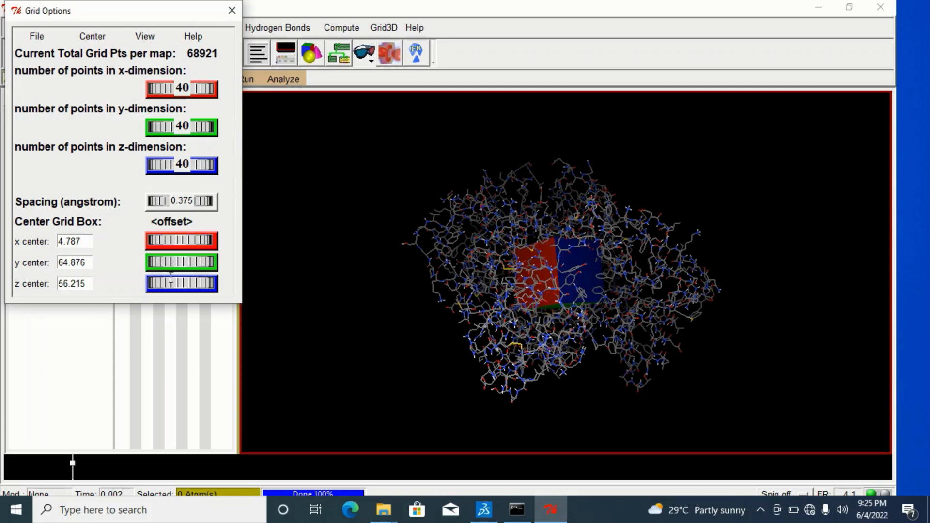
left_click(37, 37)
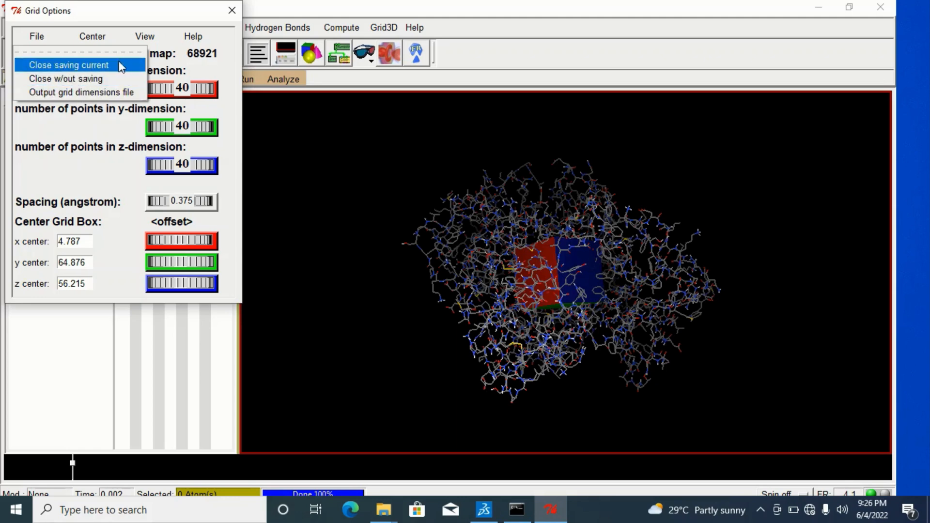
left_click(66, 78)
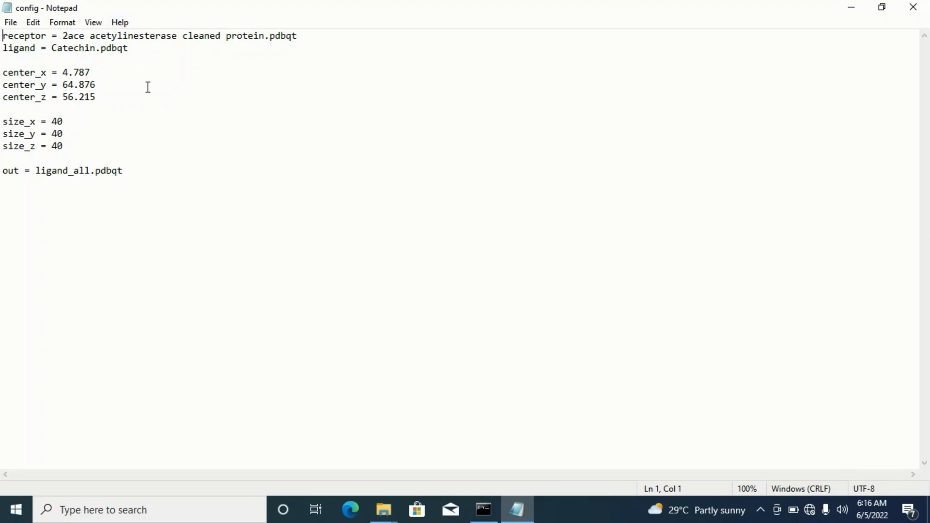
- Leave the config text file and open the Desktop's Docking tutorials folder in a maximised File Explorer window
left_click(148, 87)
left_click(851, 9)
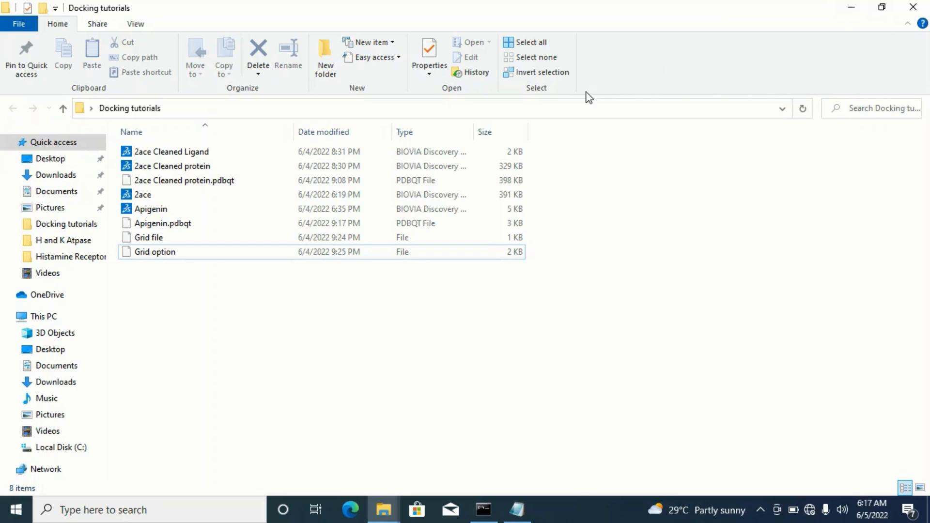
left_click(852, 7)
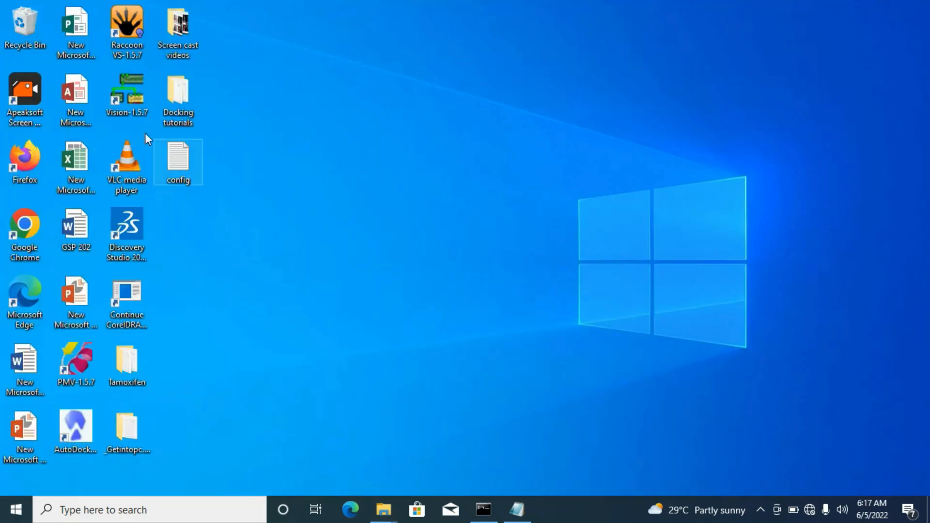
double_click(188, 95)
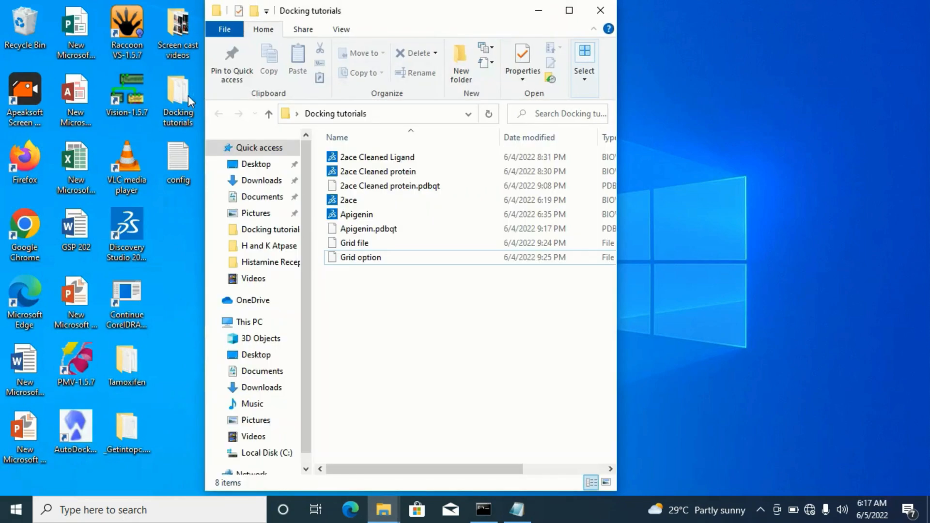
left_click(569, 10)
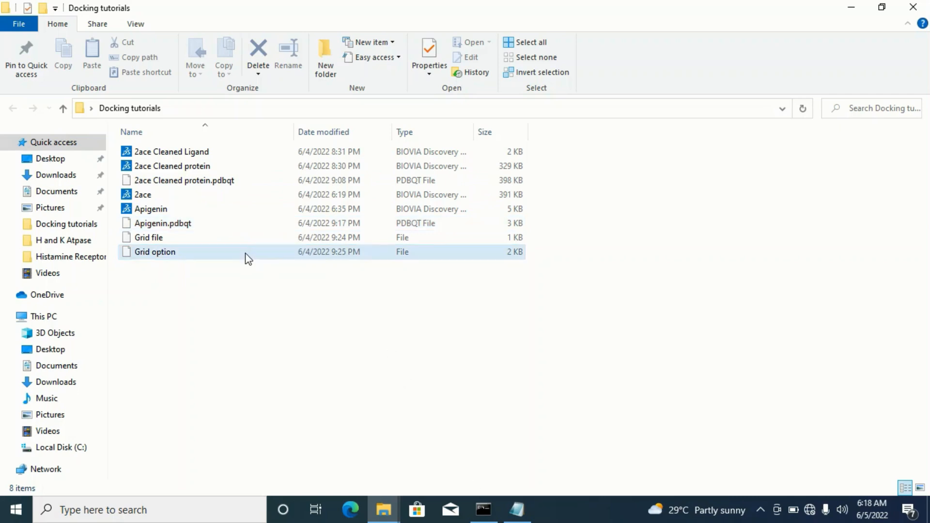
left_click(213, 184)
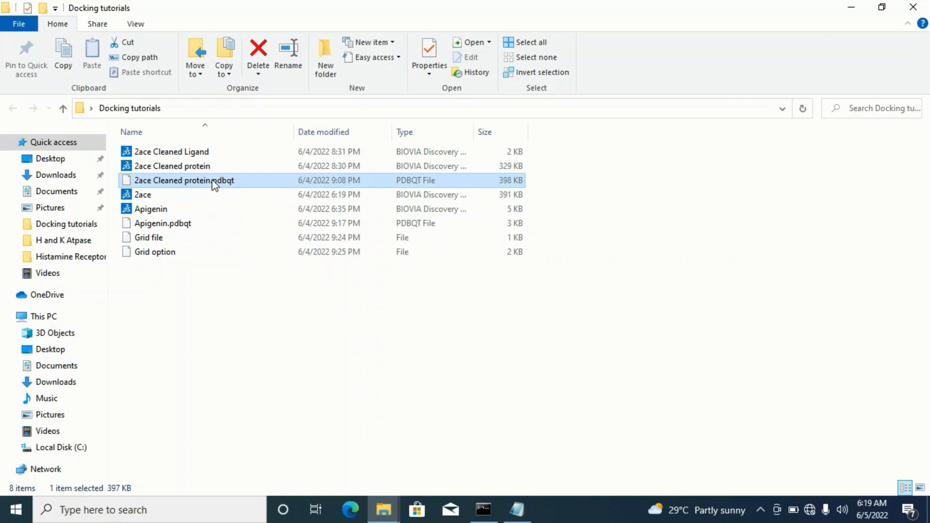
left_click(213, 184)
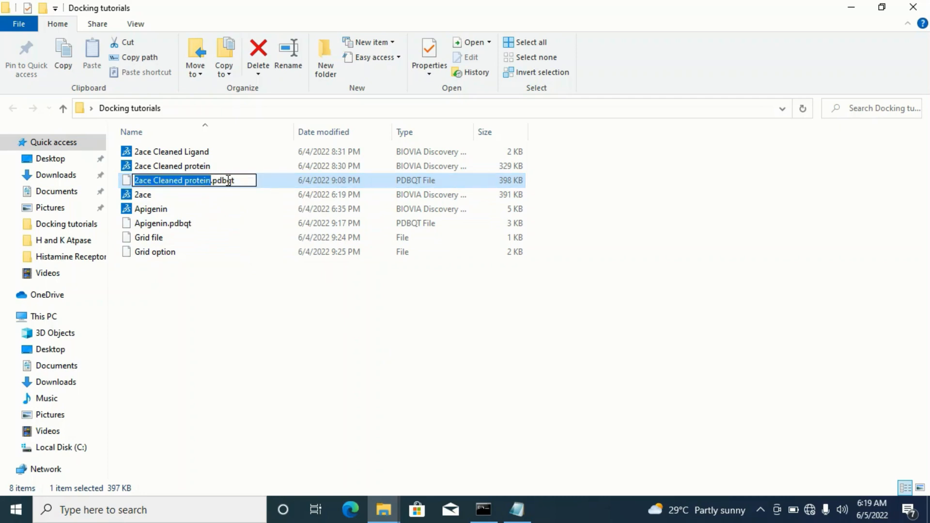
left_click(286, 298)
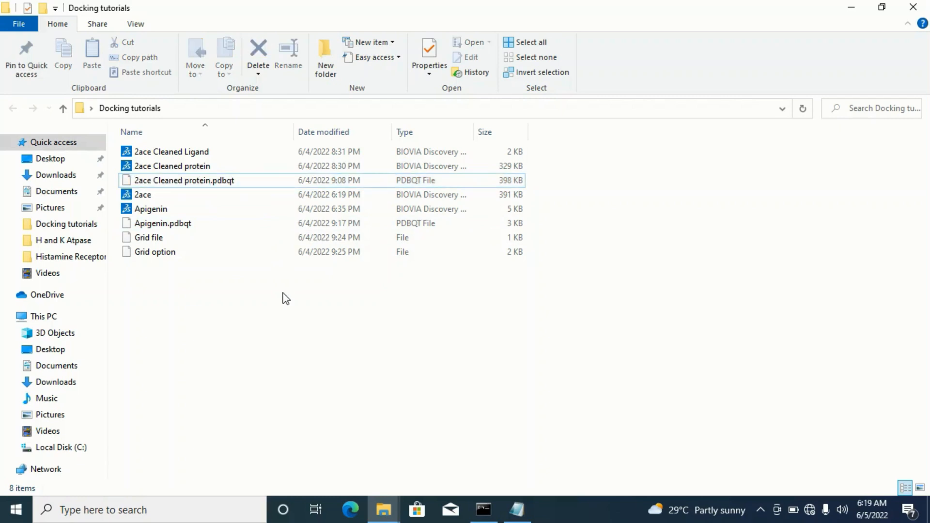
- Copy the protein PDBQT file's full name and set it as the receptor in the Notepad config file: 2ace Cleaned protein.pdbqt
right_click(254, 180)
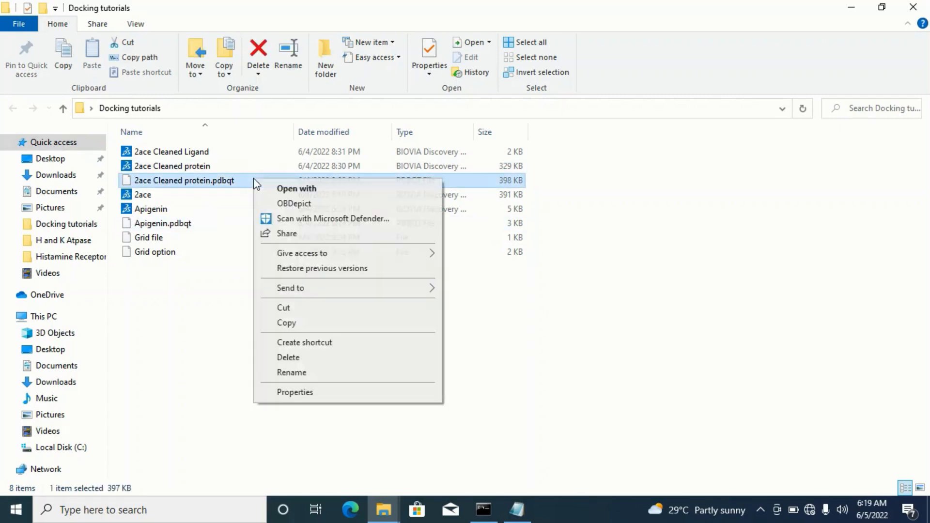
left_click(292, 373)
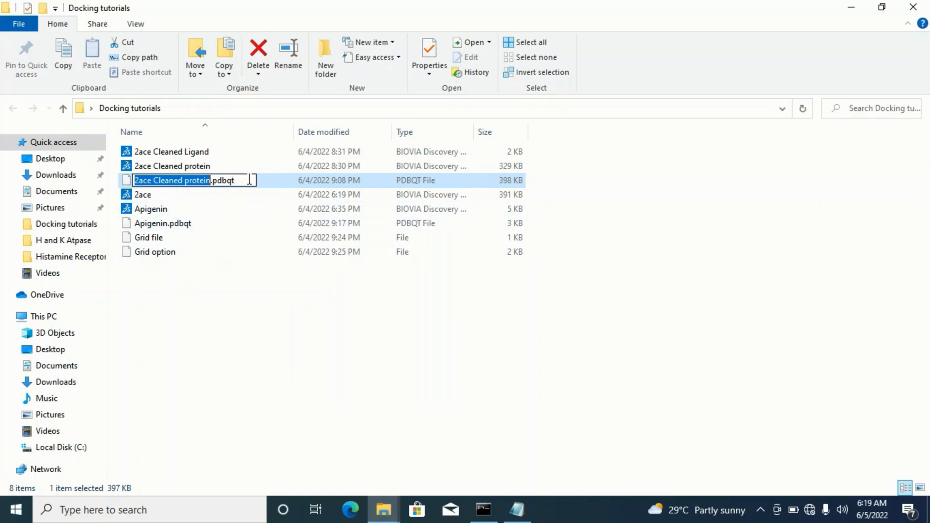
left_click_drag(250, 180, 133, 183)
key("ctrl+c")
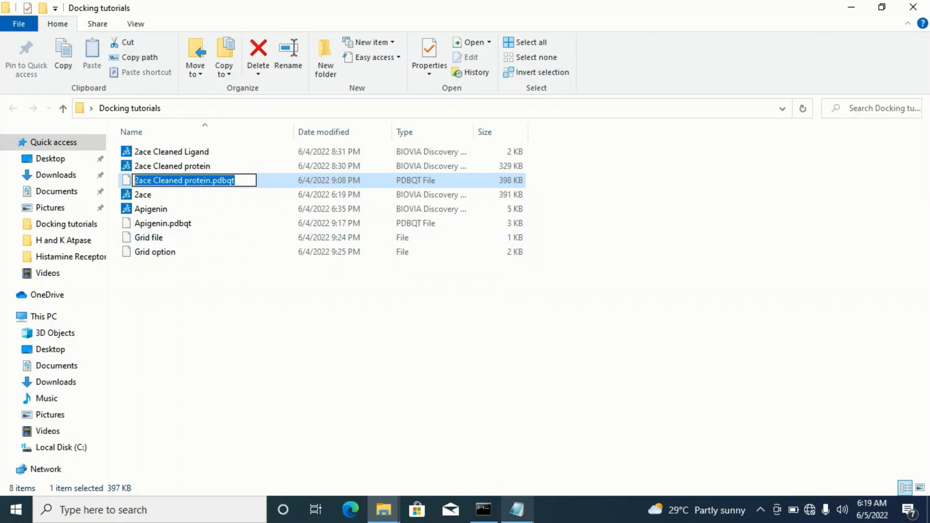
mouse_move(517, 509)
left_click(536, 446)
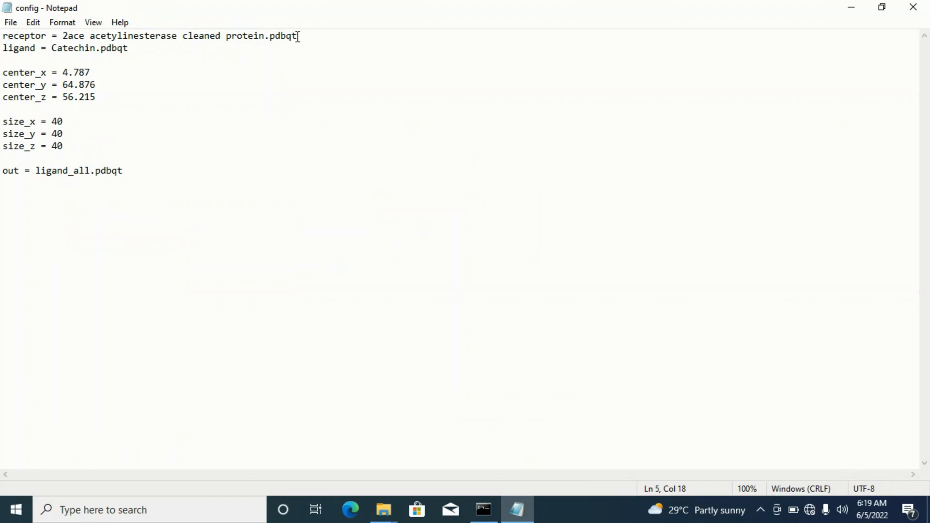
left_click_drag(299, 36, 65, 33)
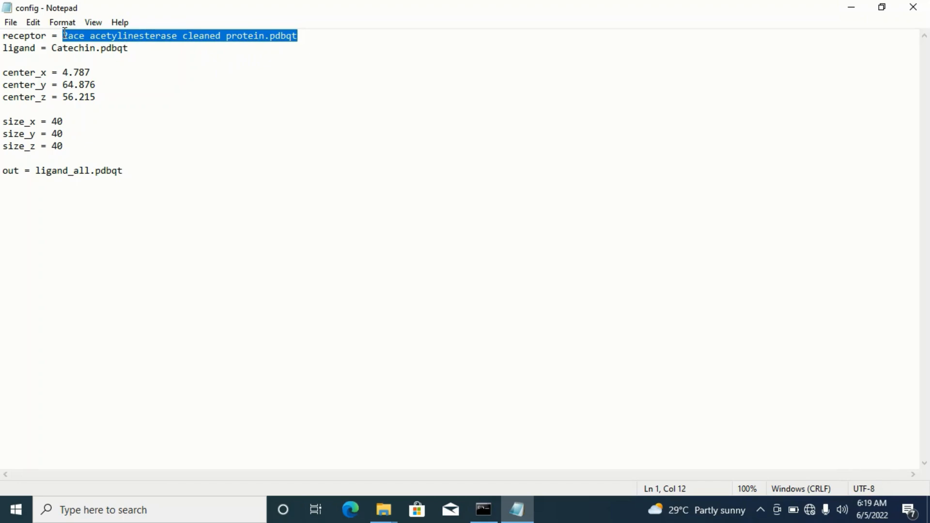
key("ctrl+v")
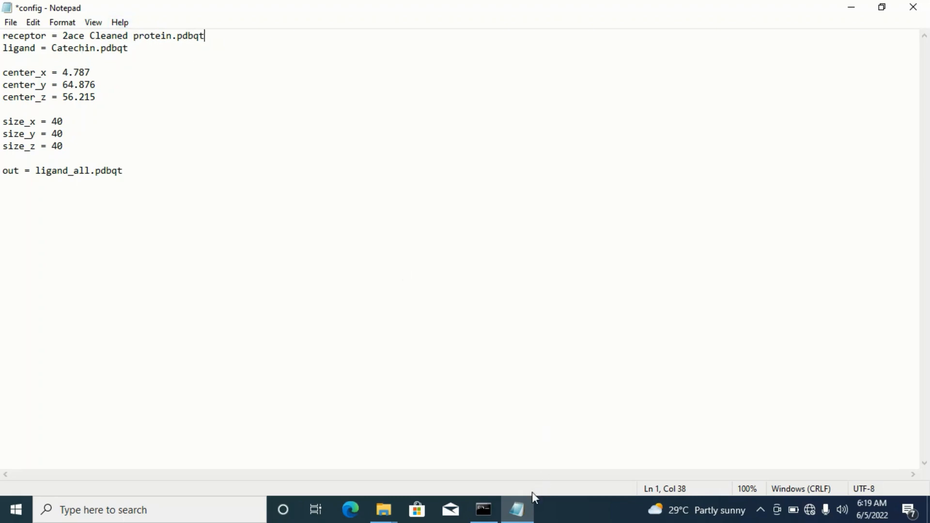
- Copy the ligand file's full name from the Docking tutorials folder and set the ligand in the config file to Apigenin.pdbqt
mouse_move(384, 510)
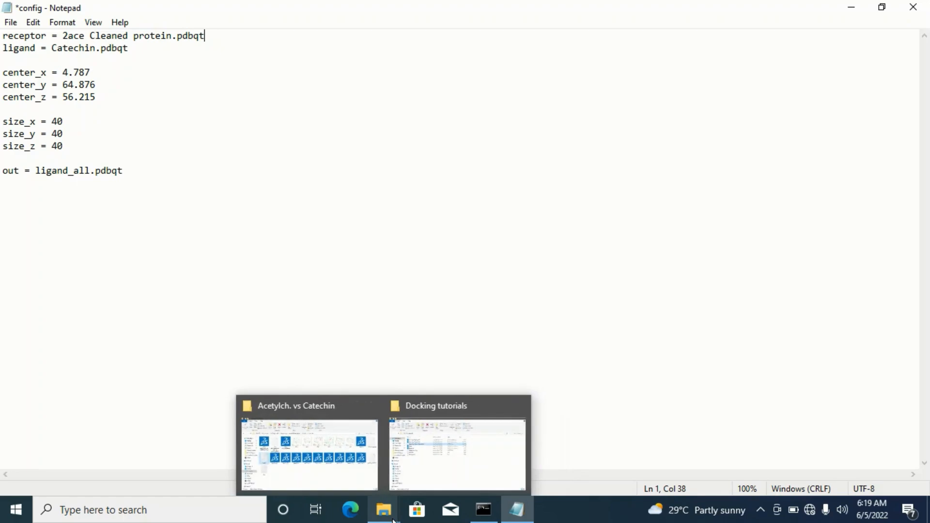
left_click(432, 467)
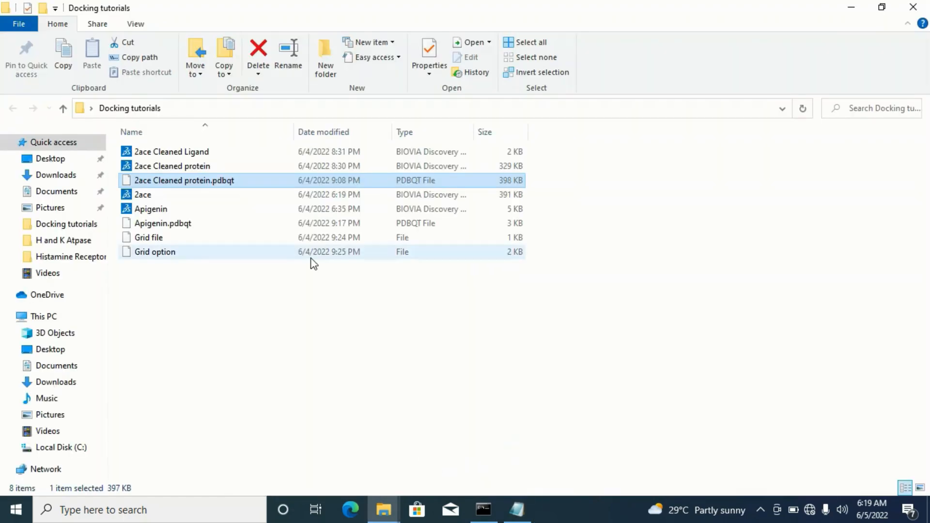
left_click(175, 226)
left_click(177, 225)
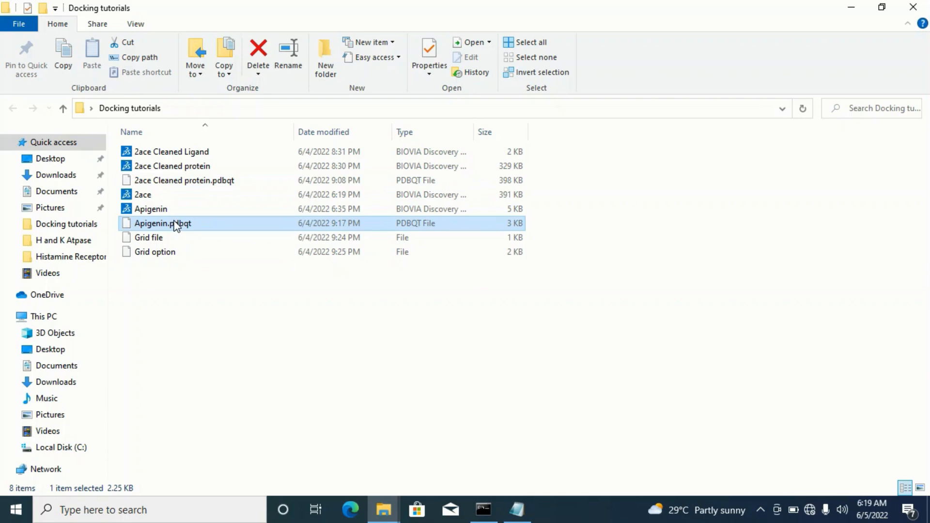
left_click_drag(201, 226, 133, 224)
key("ctrl+c")
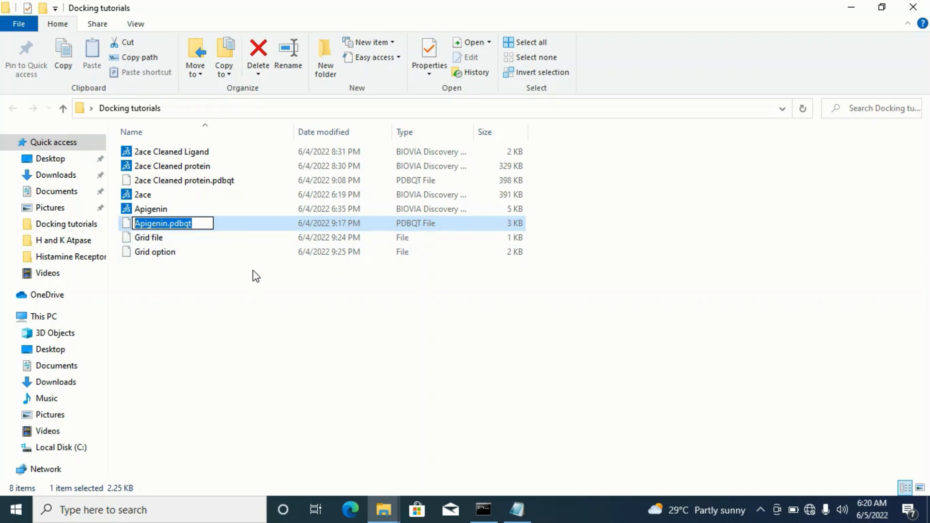
mouse_move(515, 512)
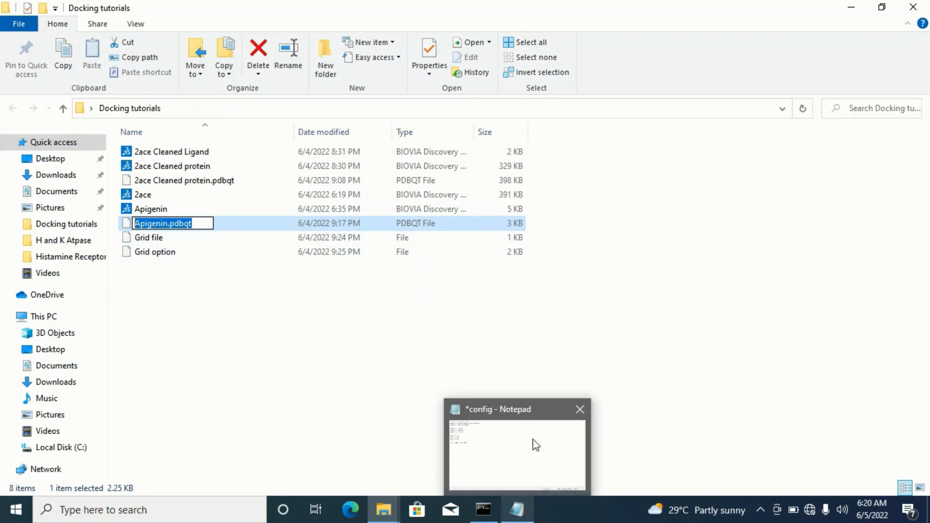
left_click(534, 431)
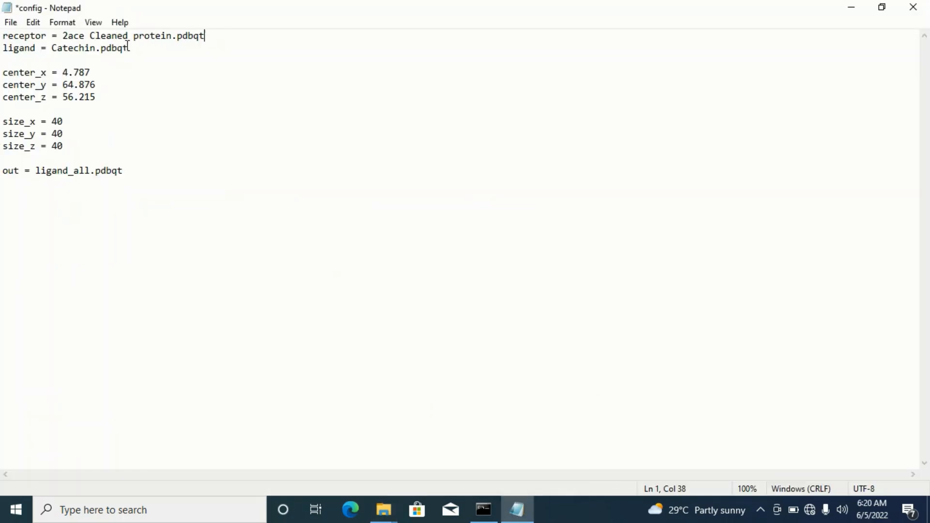
left_click_drag(129, 47, 53, 47)
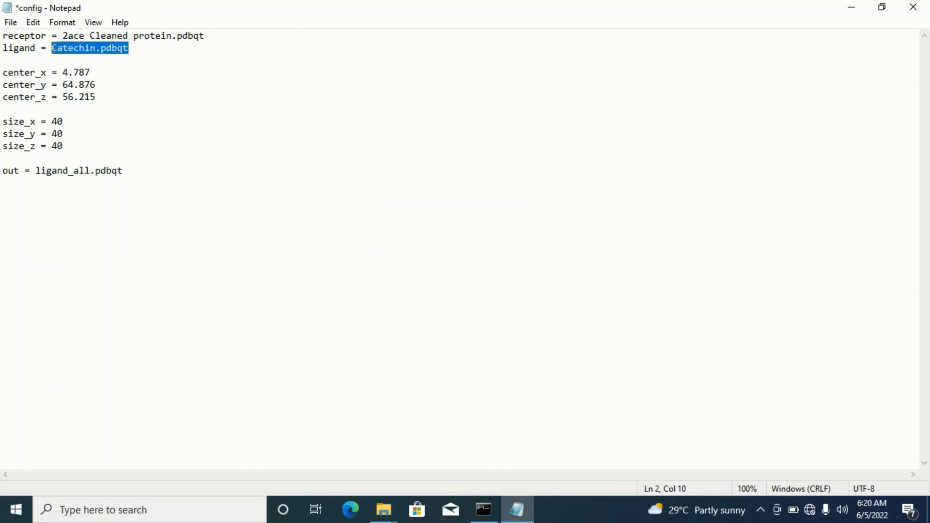
key("ctrl+v")
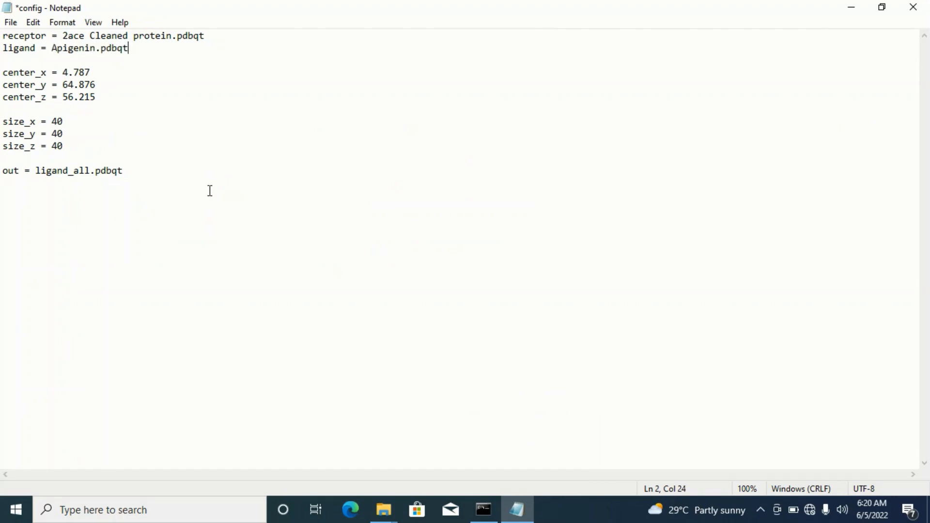
left_click(210, 190)
- Return to the Docking tutorials folder in File Explorer and open the Grid file for viewing
mouse_move(393, 518)
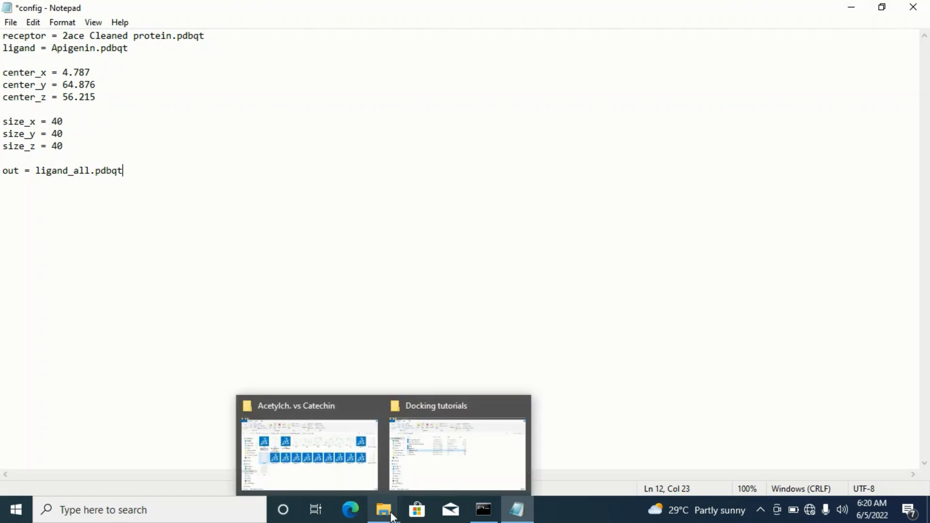
left_click(426, 452)
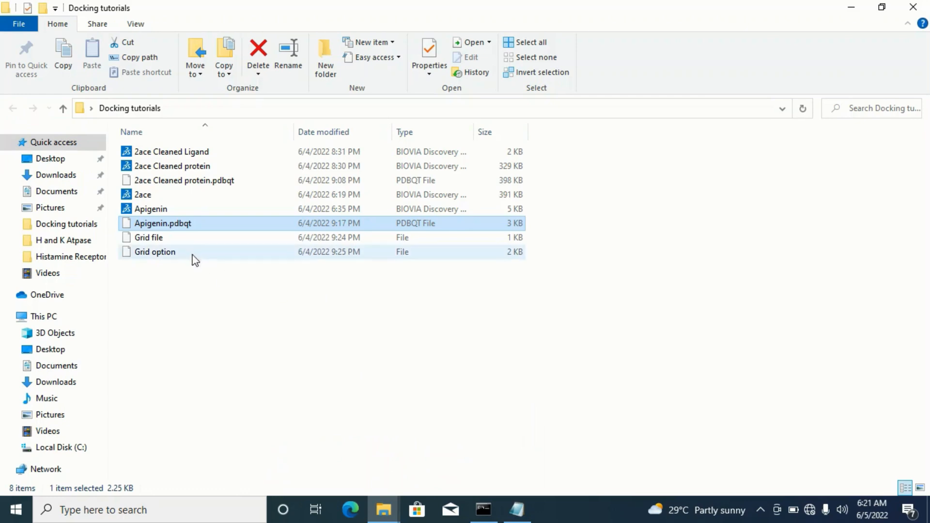
left_click(190, 240)
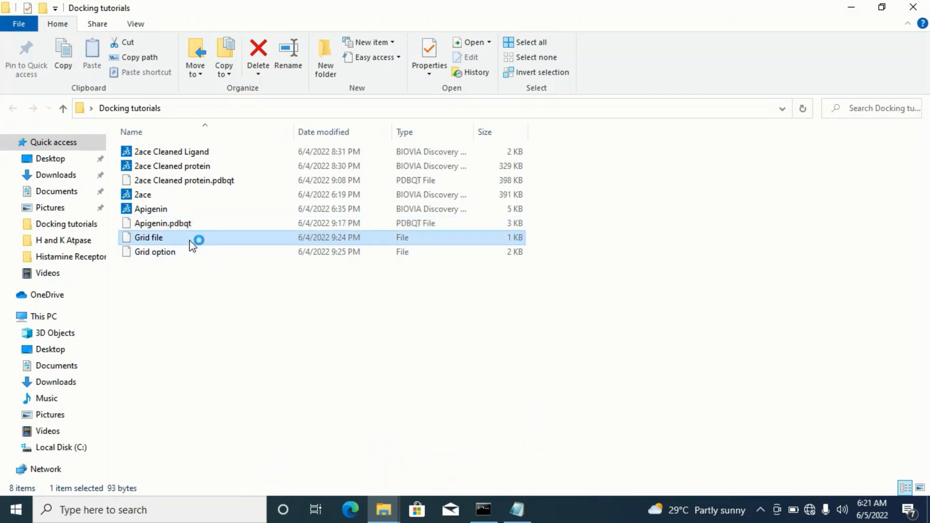
double_click(190, 241)
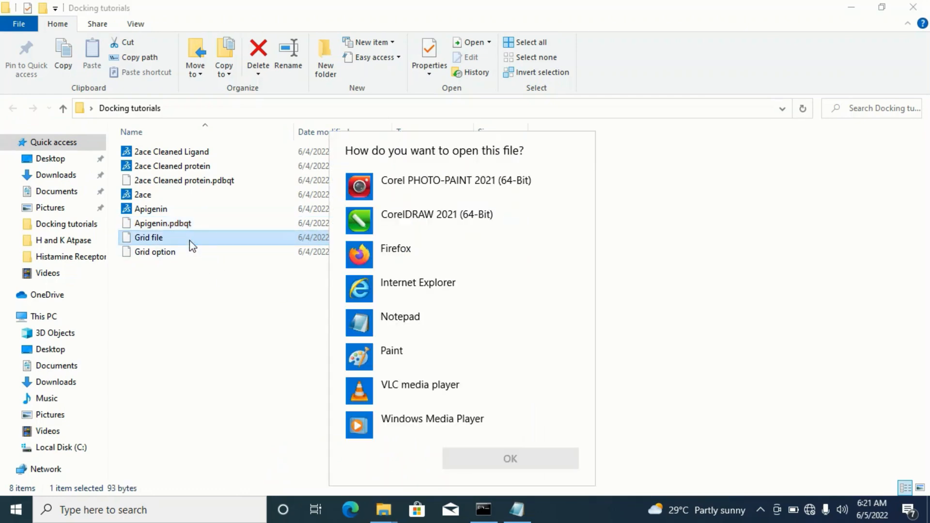
- Open the Grid file in Notepad and minimize the folder and config windows behind it
left_click(451, 320)
left_click(529, 458)
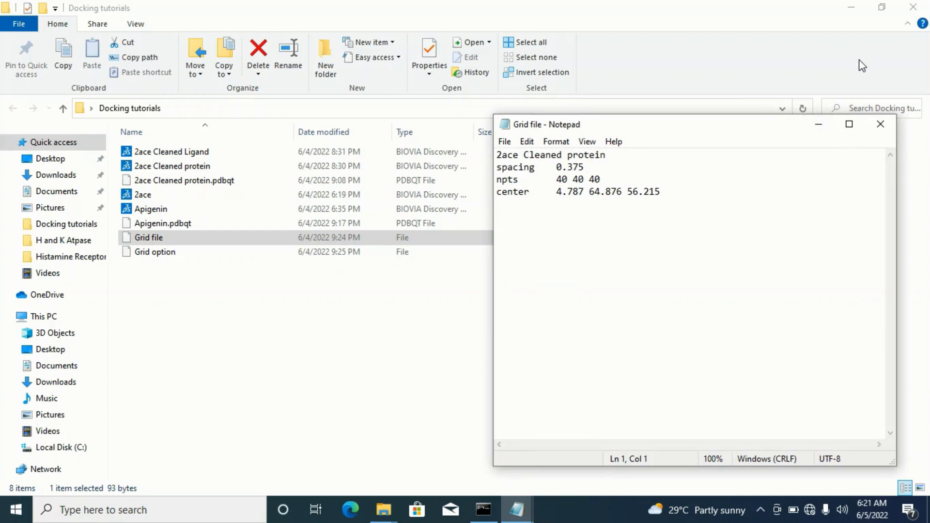
left_click(851, 7)
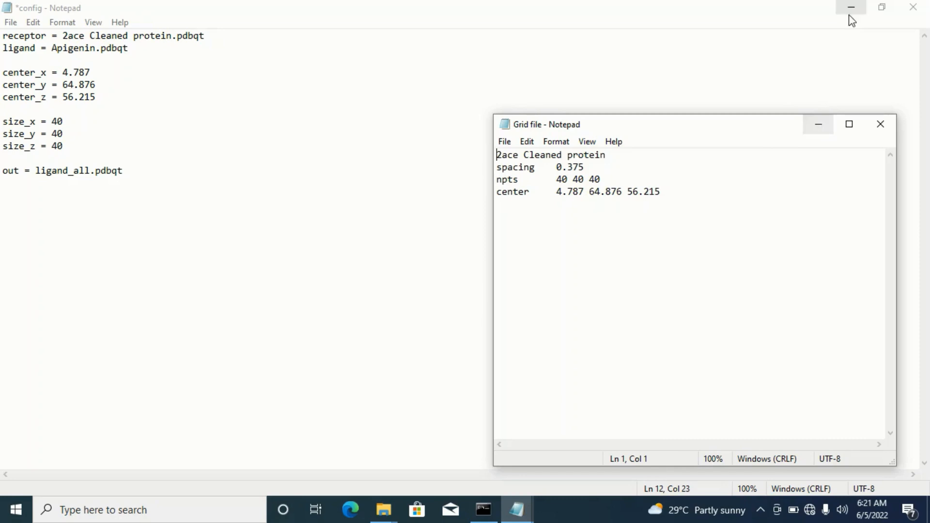
left_click(851, 9)
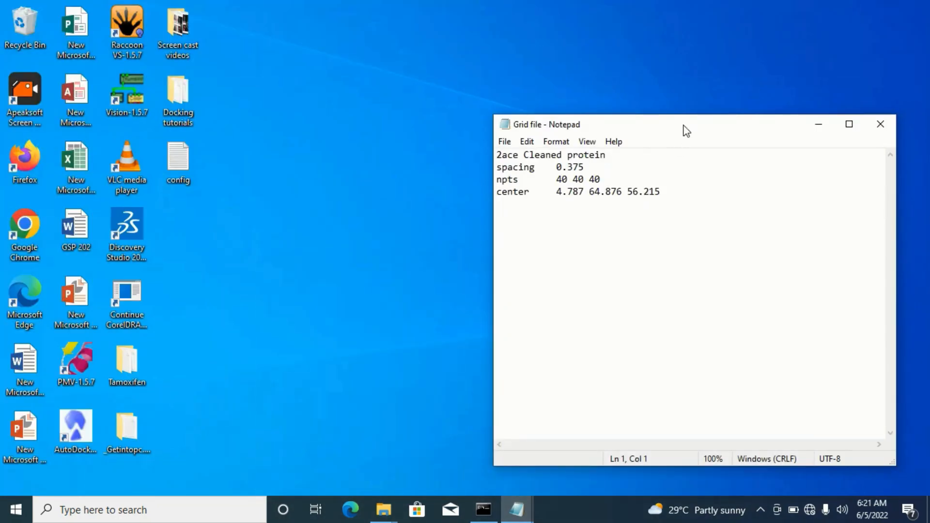
- Bring back the config file and arrange it side by side with the Grid file, both windows extended down to the taskbar
left_click_drag(686, 131, 374, 114)
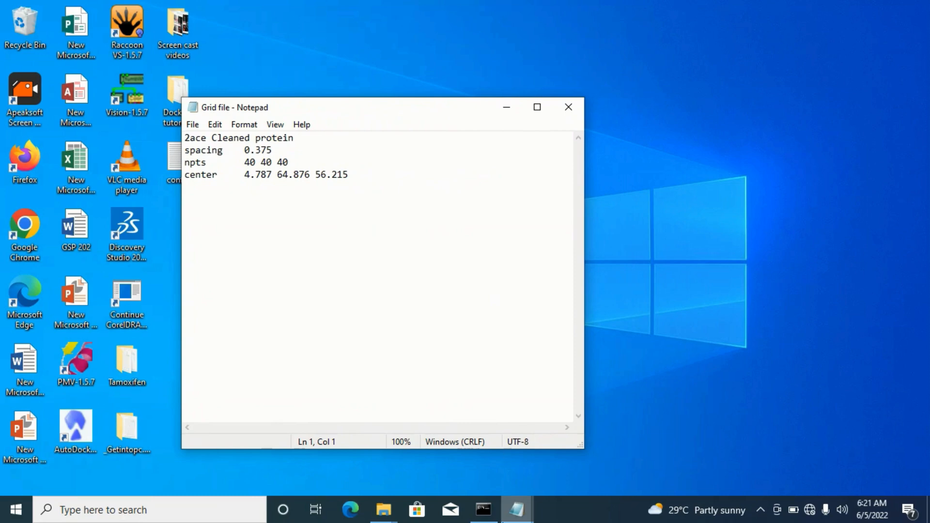
mouse_move(517, 509)
left_click(519, 451)
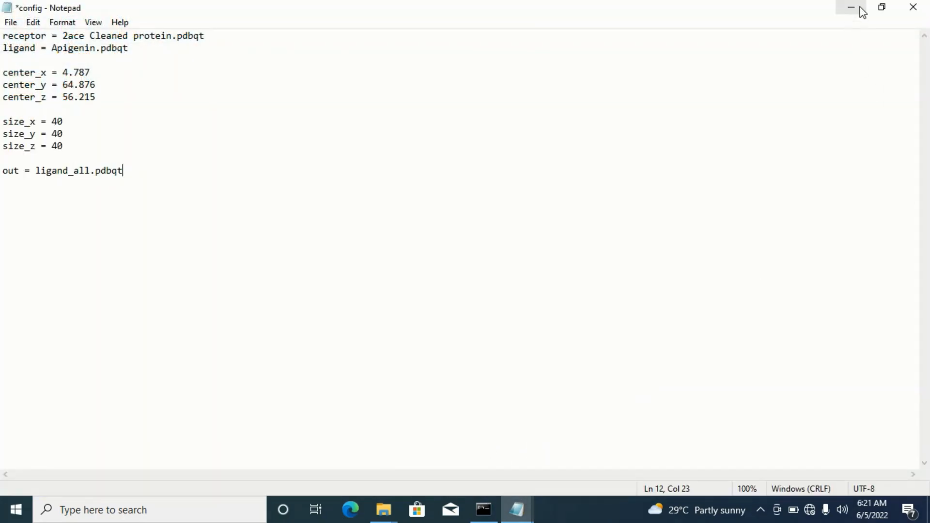
left_click(880, 8)
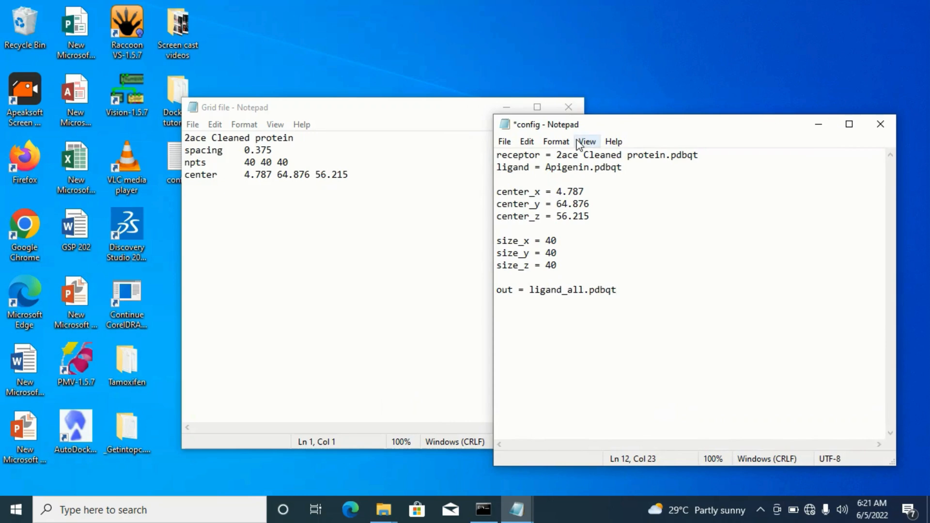
left_click_drag(632, 127, 683, 98)
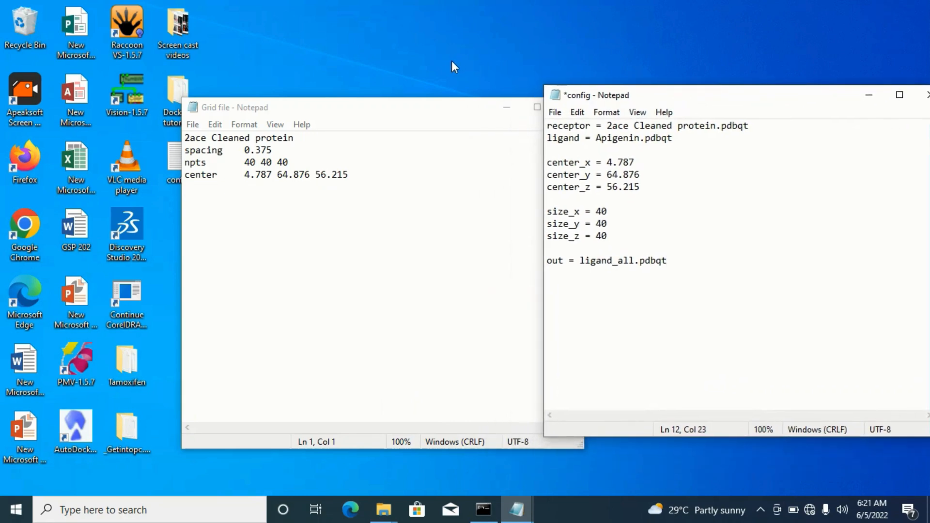
left_click_drag(396, 118, 248, 35)
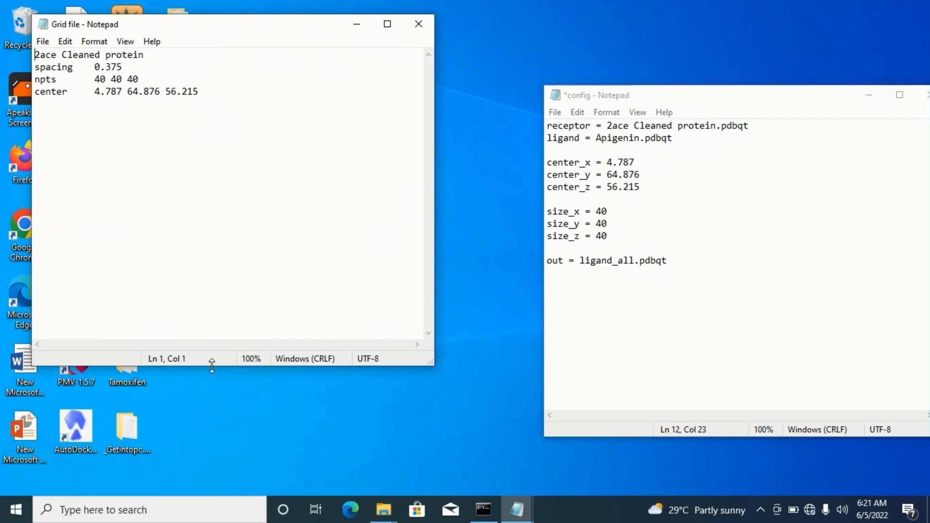
left_click_drag(212, 365, 192, 495)
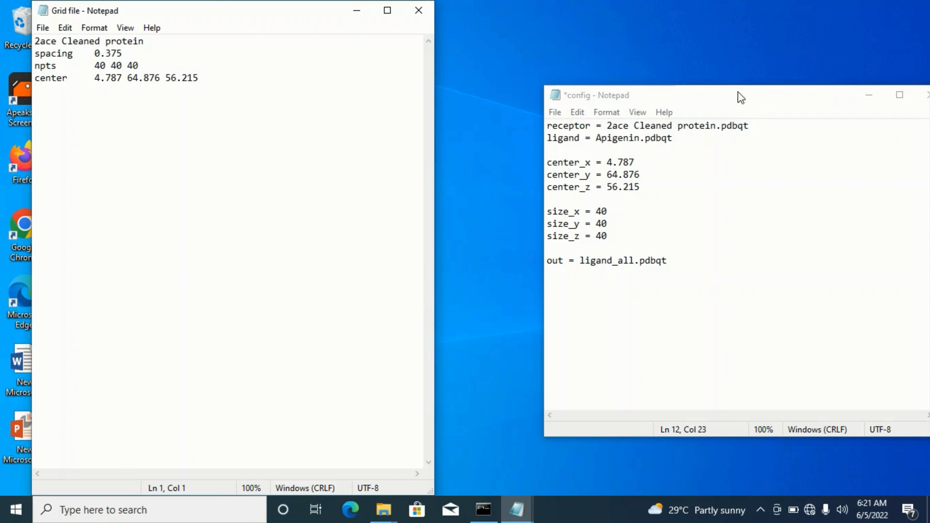
left_click_drag(740, 88, 603, 20)
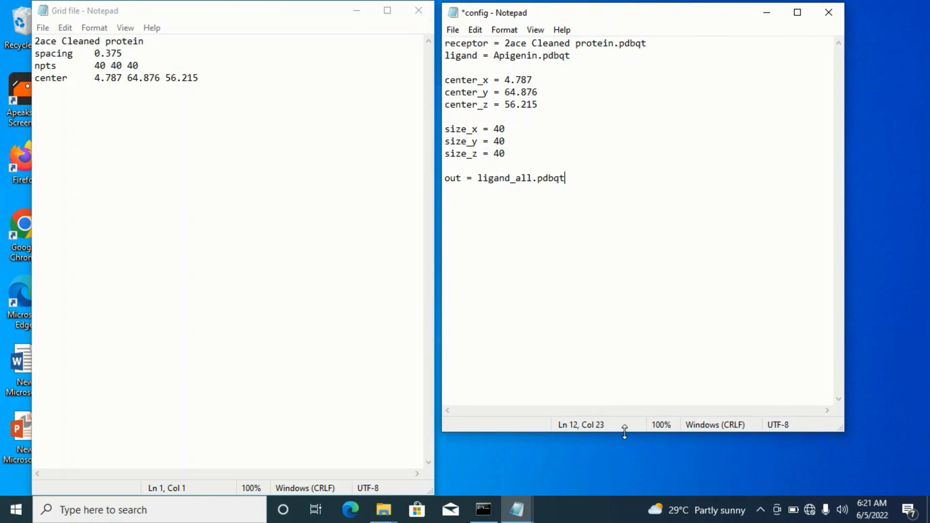
left_click_drag(623, 432, 623, 494)
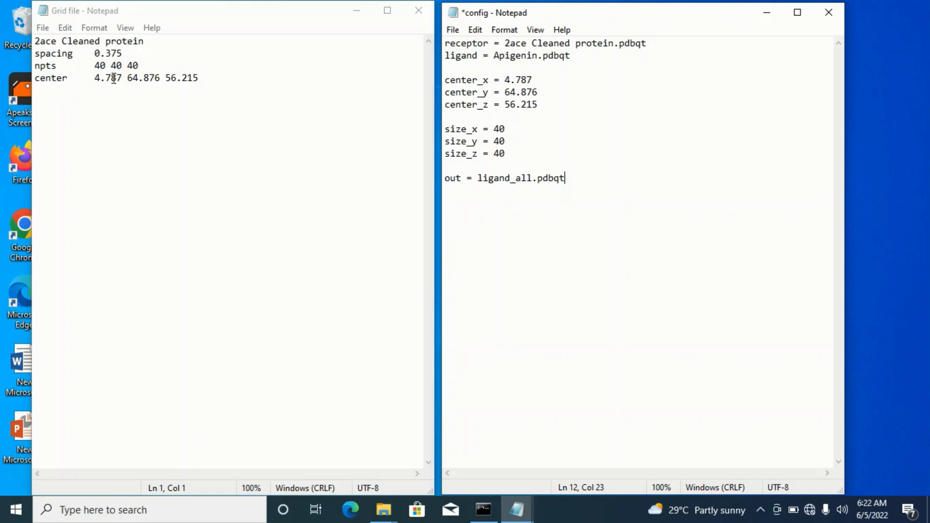
- Copy the first center value, 4.787, from the Grid file over the center_x value in the config file
left_click_drag(96, 76, 122, 76)
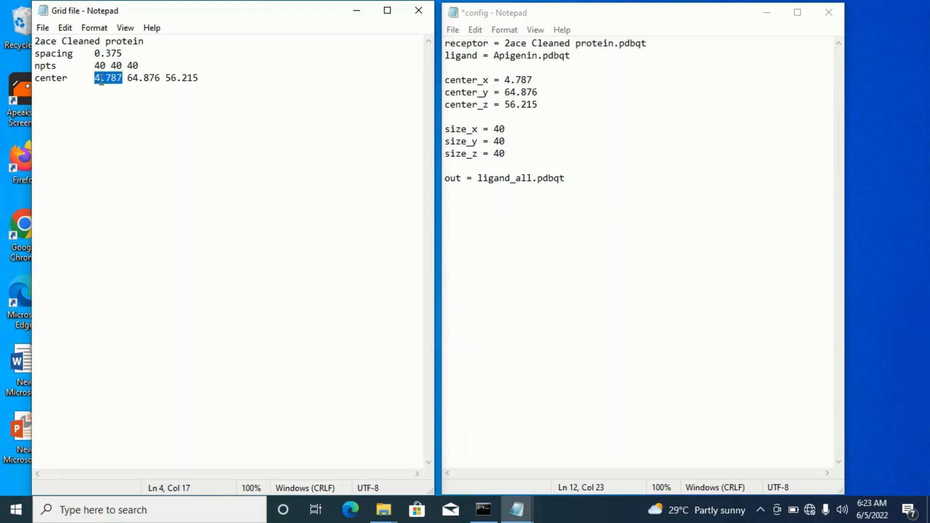
right_click(101, 84)
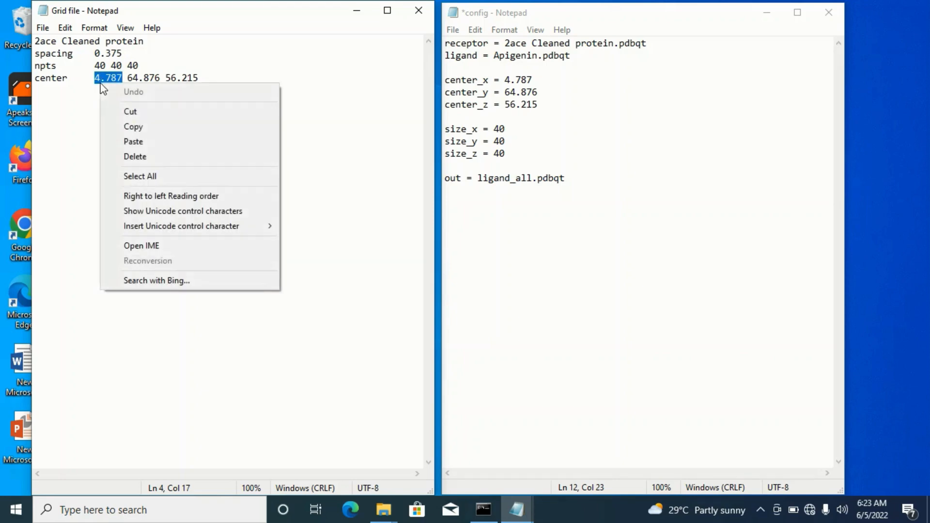
left_click(151, 128)
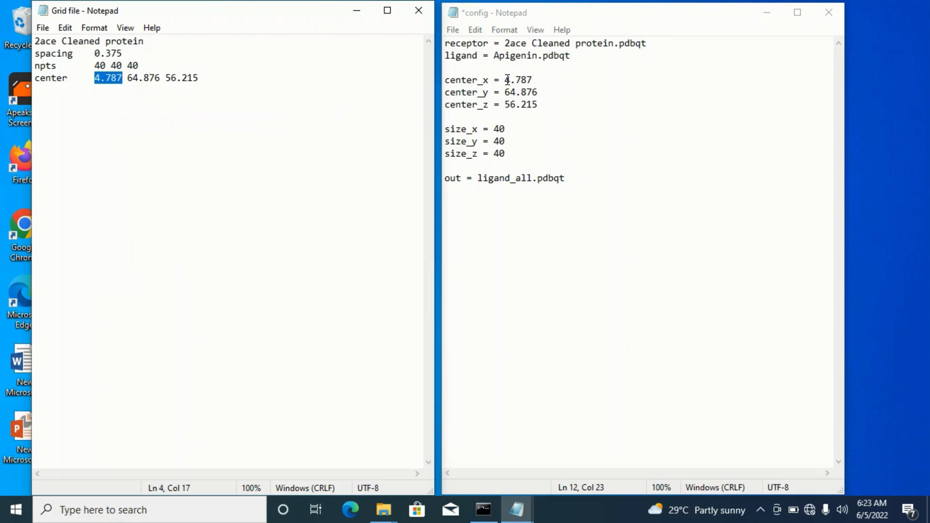
left_click_drag(507, 80, 532, 81)
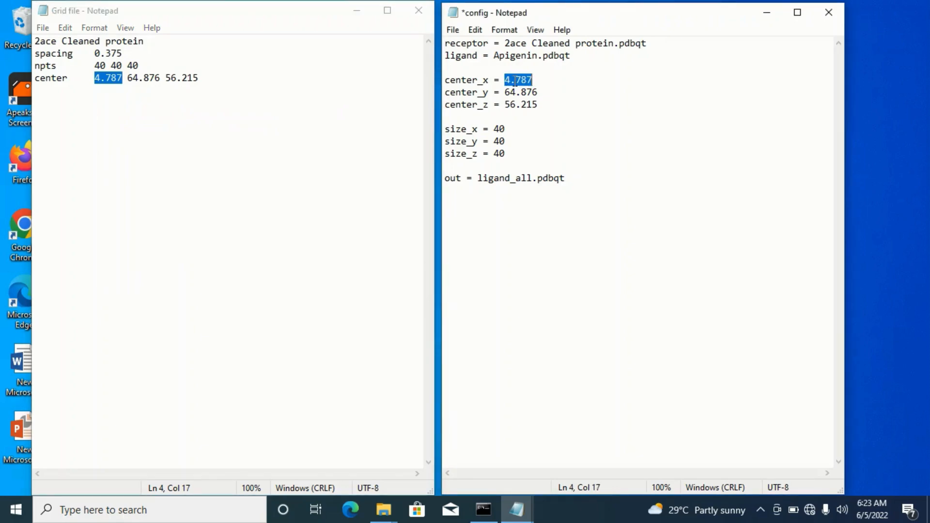
key("ctrl+v")
- Copy the remaining center values from the Grid file into the config file: 64.876 for center_y and 56.215 for center_z
left_click_drag(129, 82, 160, 74)
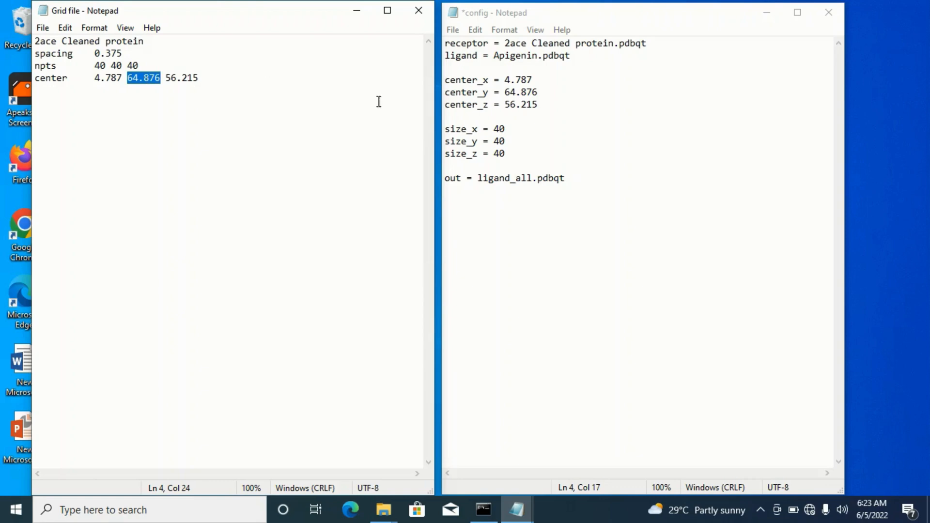
left_click_drag(505, 92, 540, 92)
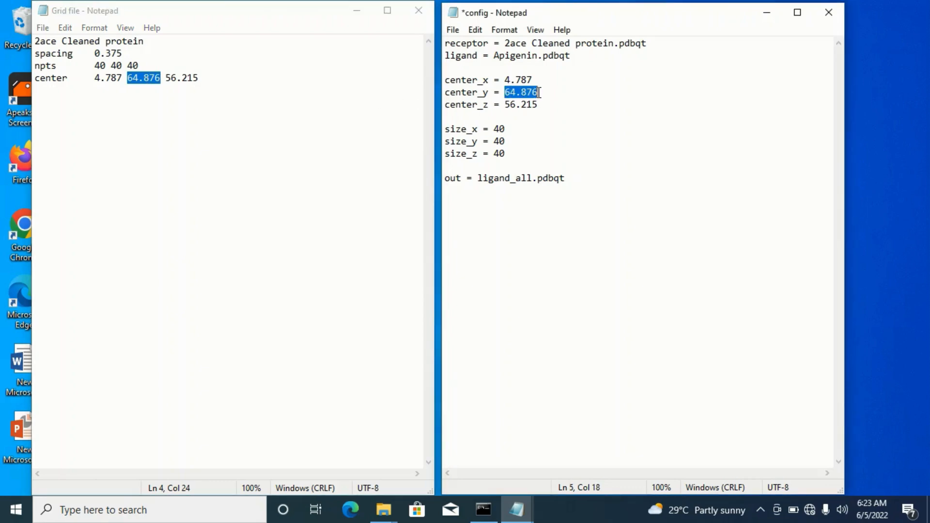
key("ctrl+v")
left_click_drag(164, 78, 197, 82)
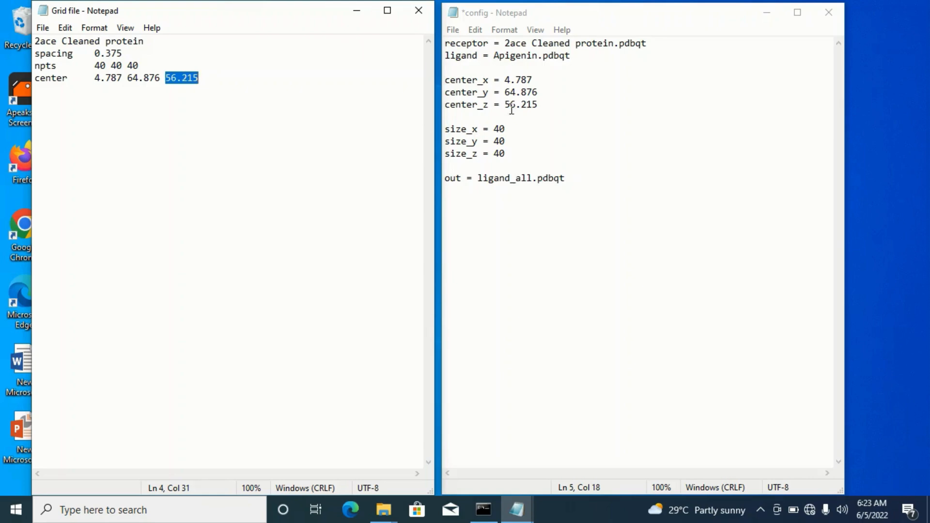
left_click_drag(506, 105, 537, 104)
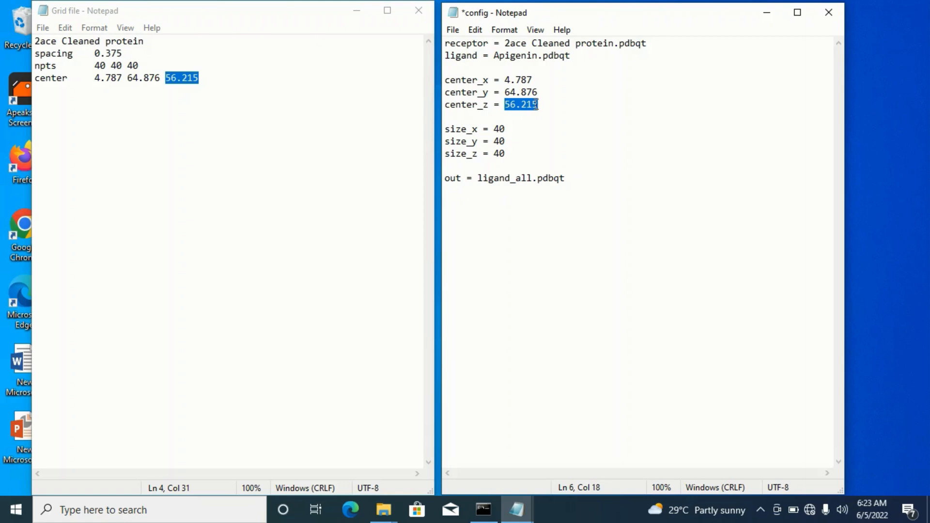
key("ctrl+v")
- Close the Grid file and save the config file as a text document named config in the desktop's Docking tutorials folder
left_click(419, 12)
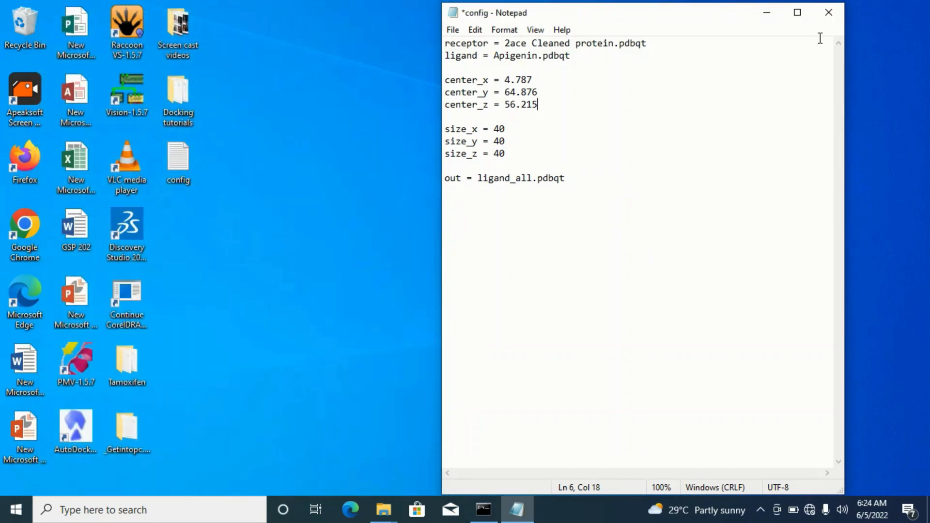
left_click(799, 13)
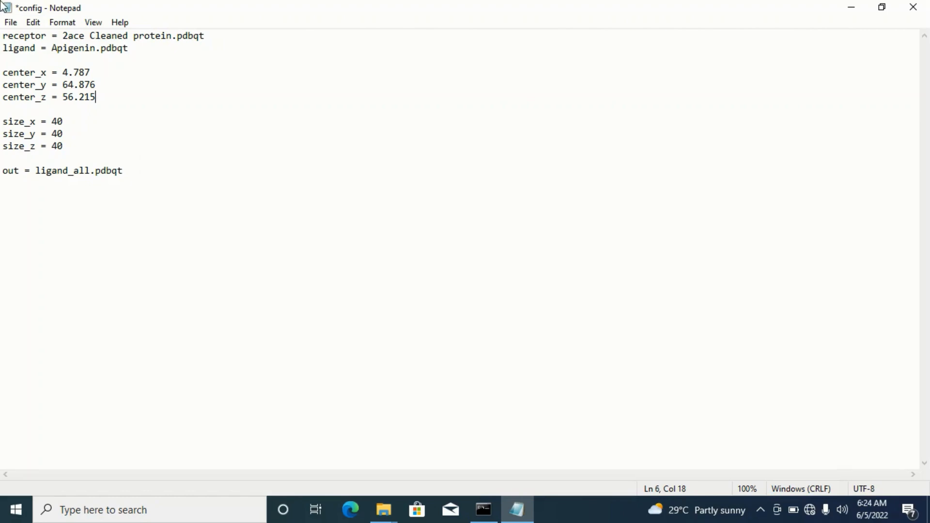
left_click(12, 23)
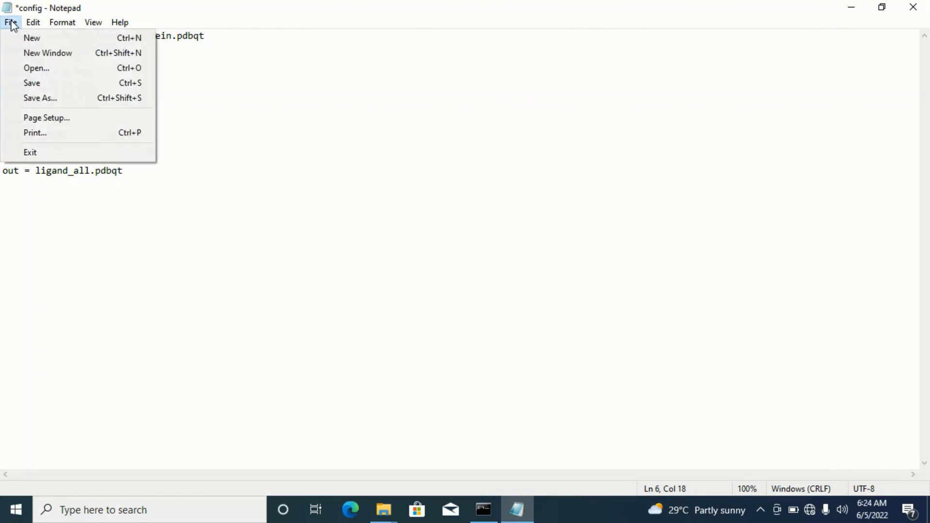
left_click(37, 97)
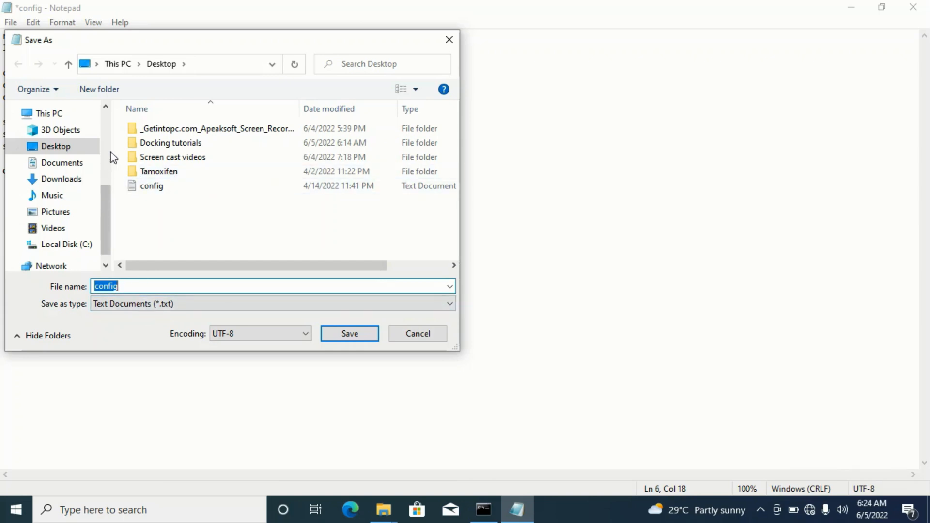
left_click(169, 145)
double_click(169, 145)
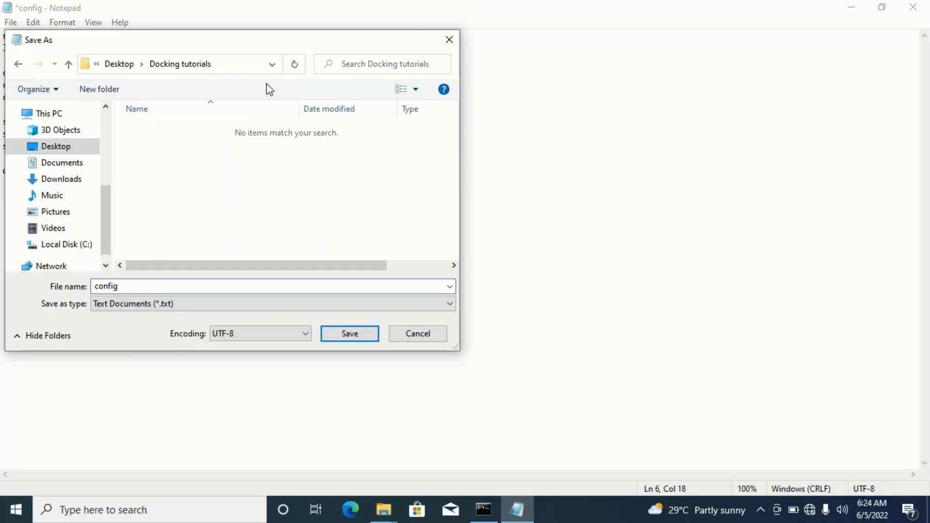
left_click(354, 338)
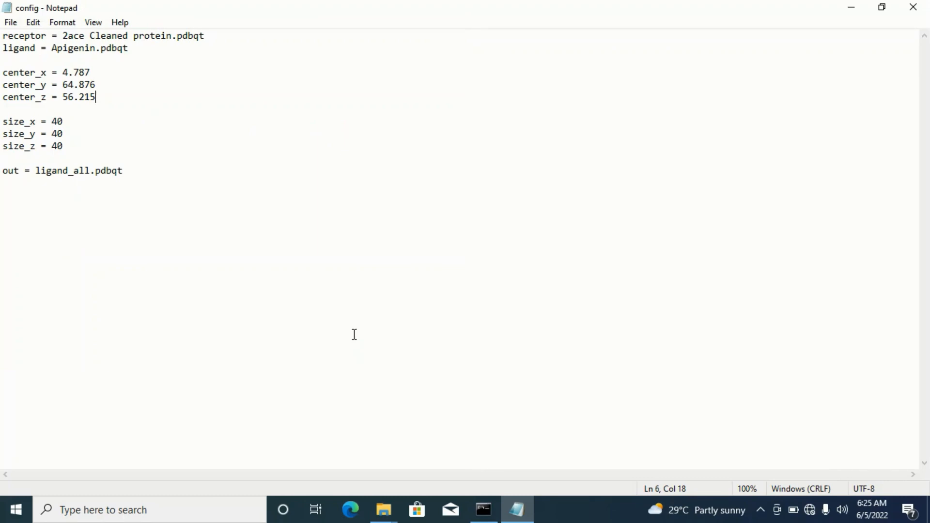
- Minimize the config file, open the Docking tutorials folder maximized, and select the saved config file
left_click(850, 8)
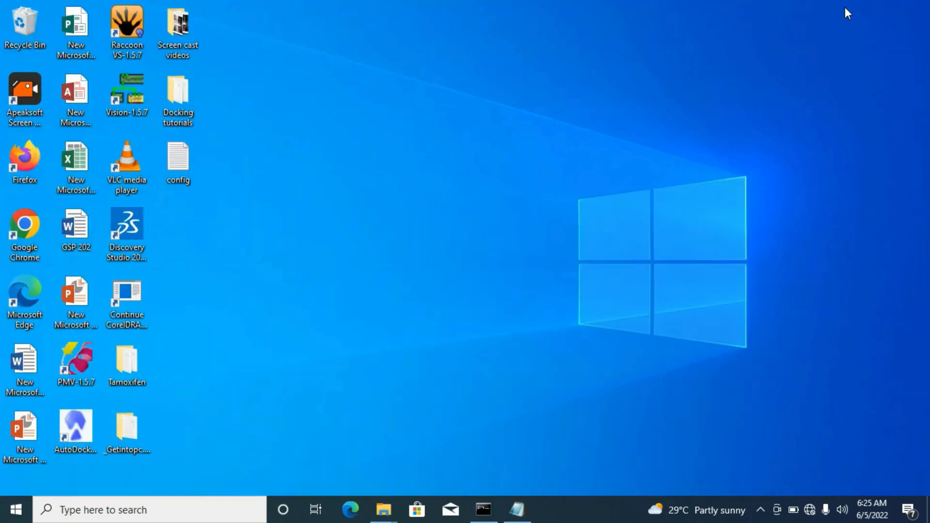
double_click(188, 88)
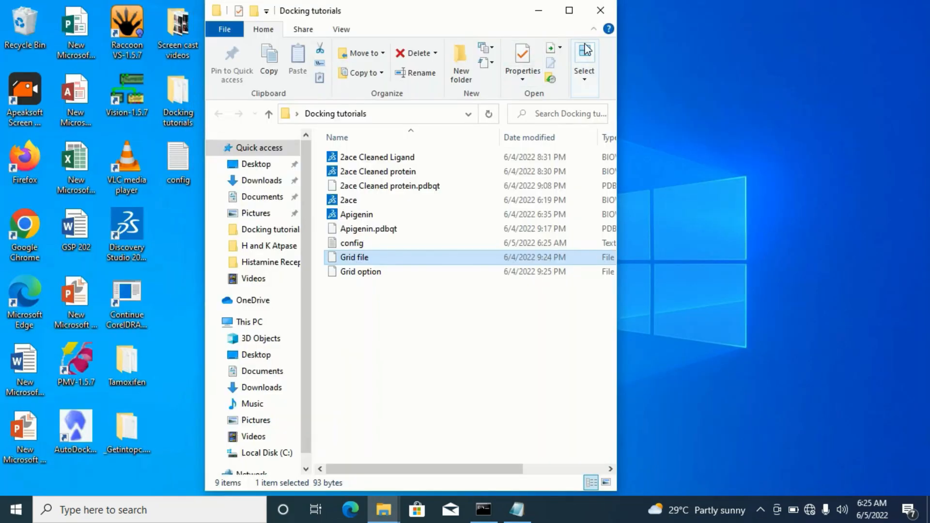
left_click(569, 10)
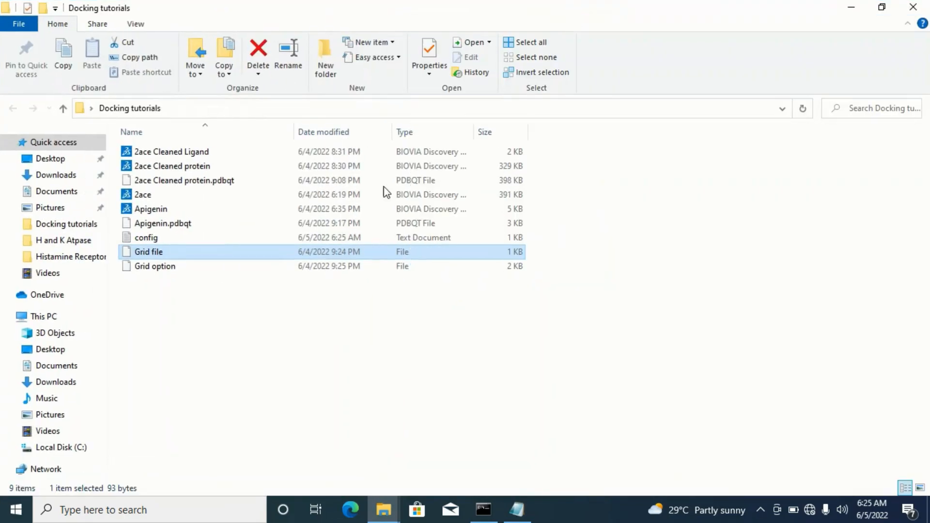
left_click(182, 239)
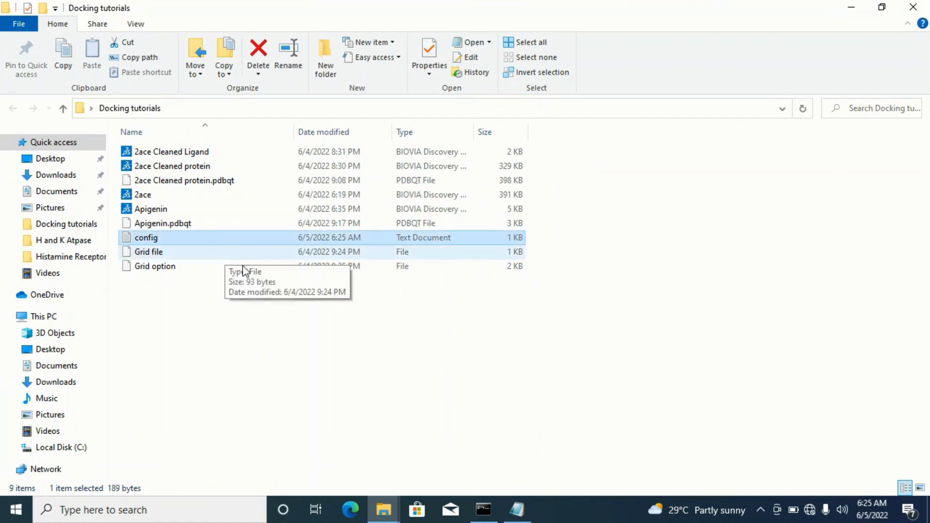
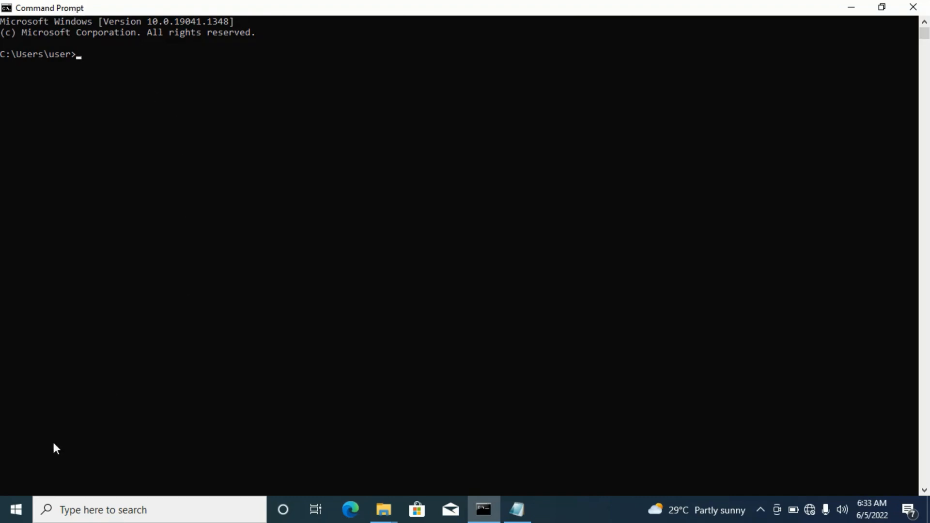
left_click(89, 515)
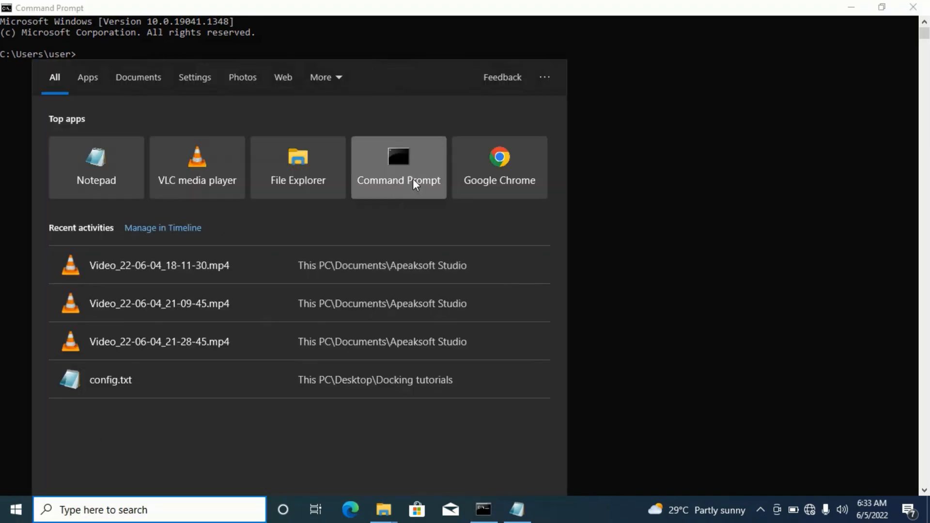
left_click(759, 156)
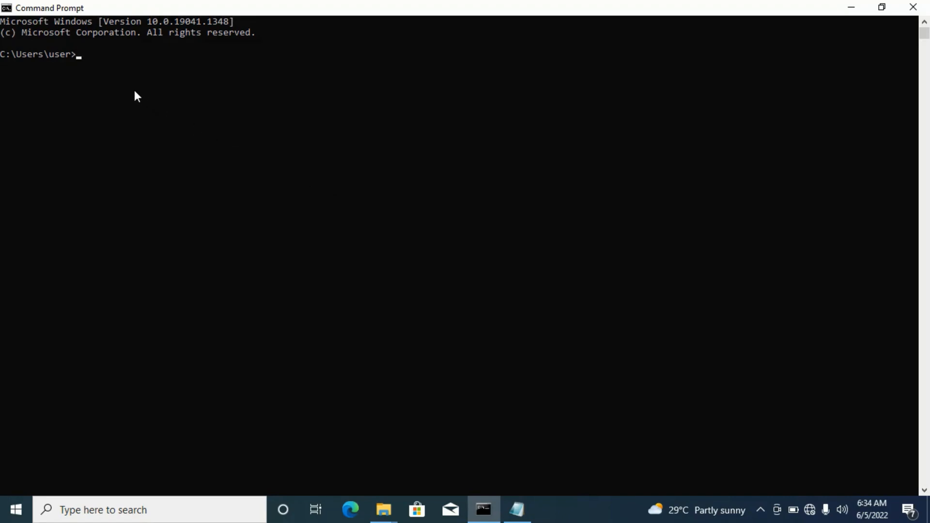
- Change the Command Prompt's working directory to C:\Users\user\Desktop\Docking tutorials, using the path copied from the folder window
type("cd")
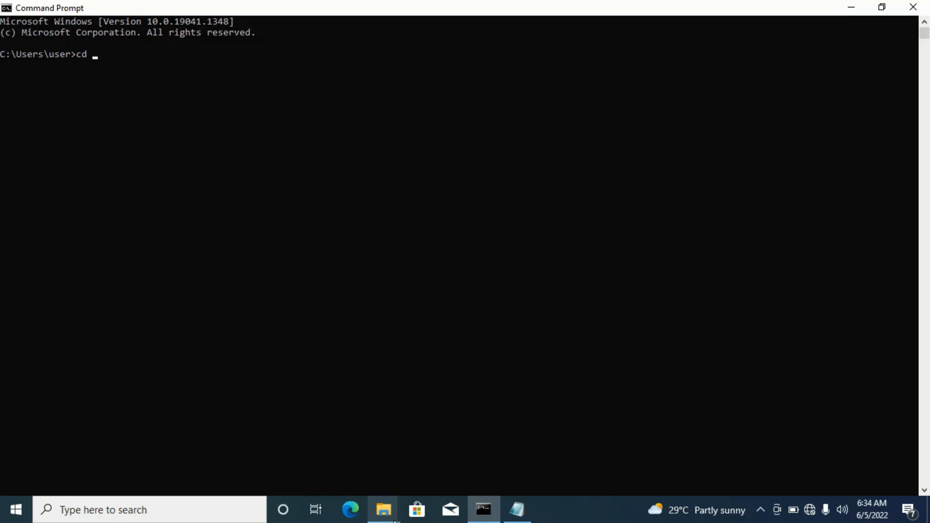
mouse_move(384, 510)
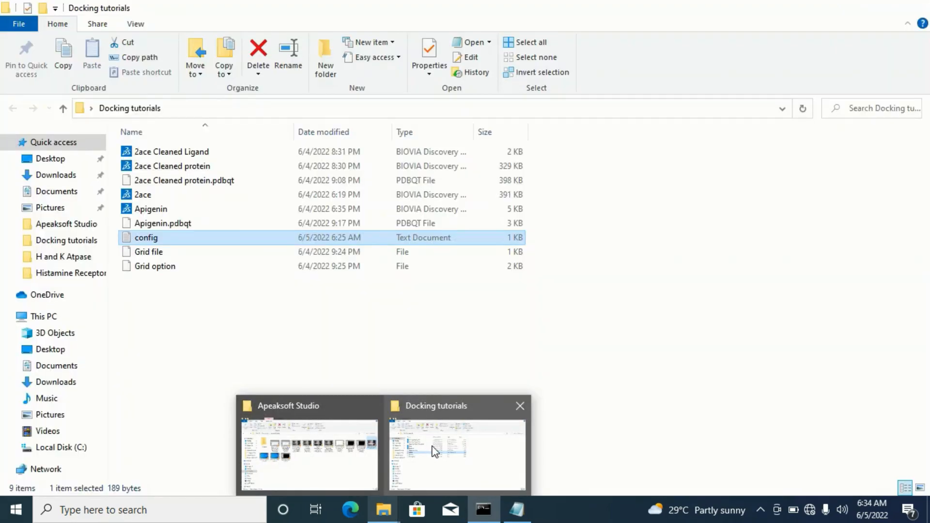
left_click(436, 451)
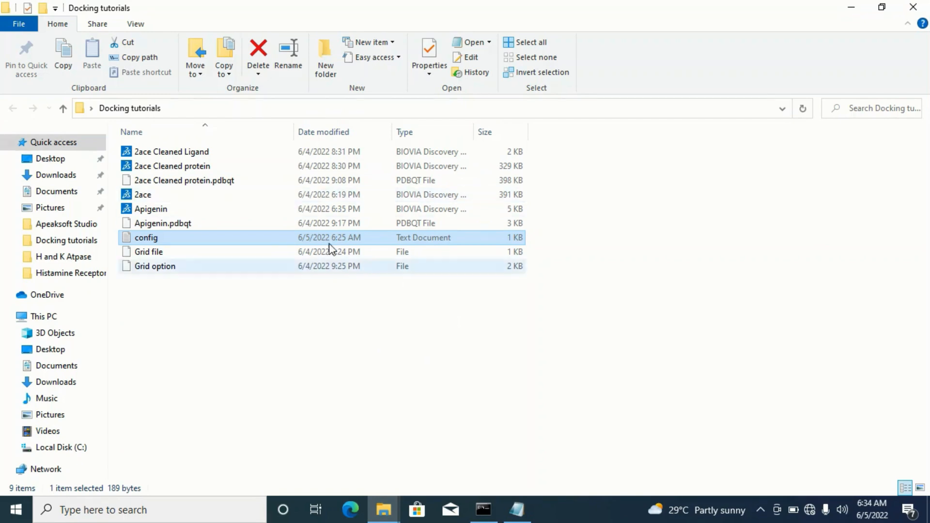
left_click(390, 374)
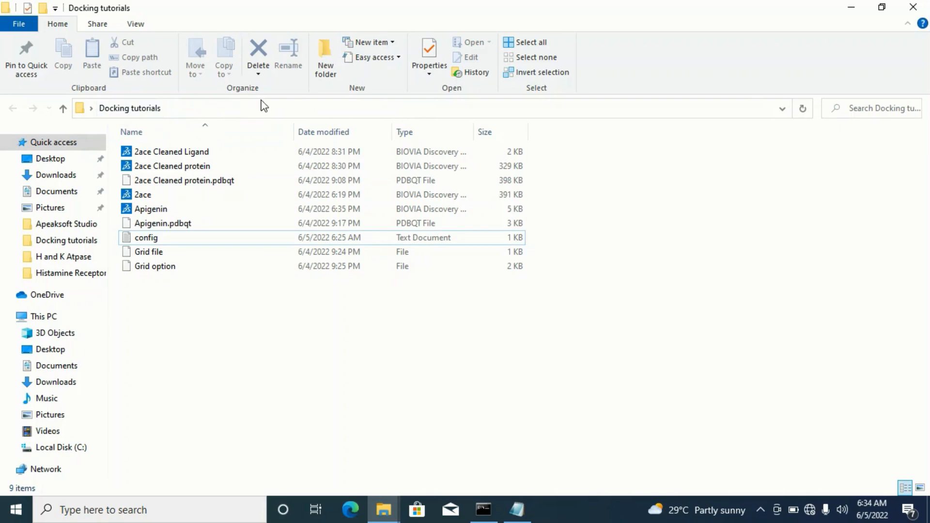
left_click(444, 109)
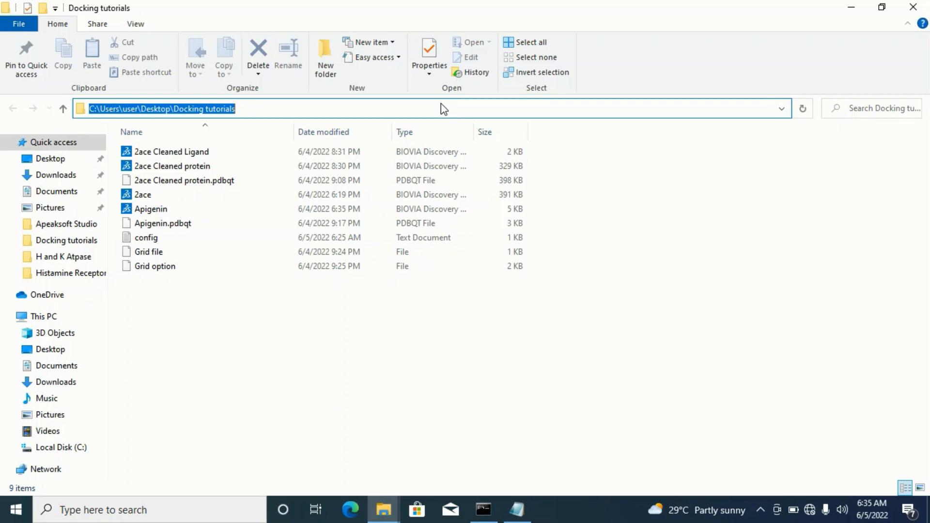
right_click(164, 108)
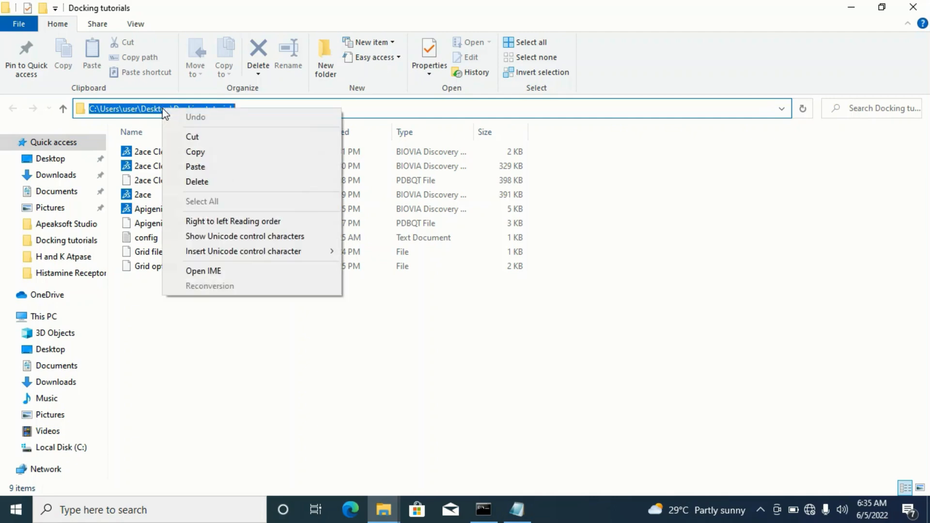
left_click(206, 152)
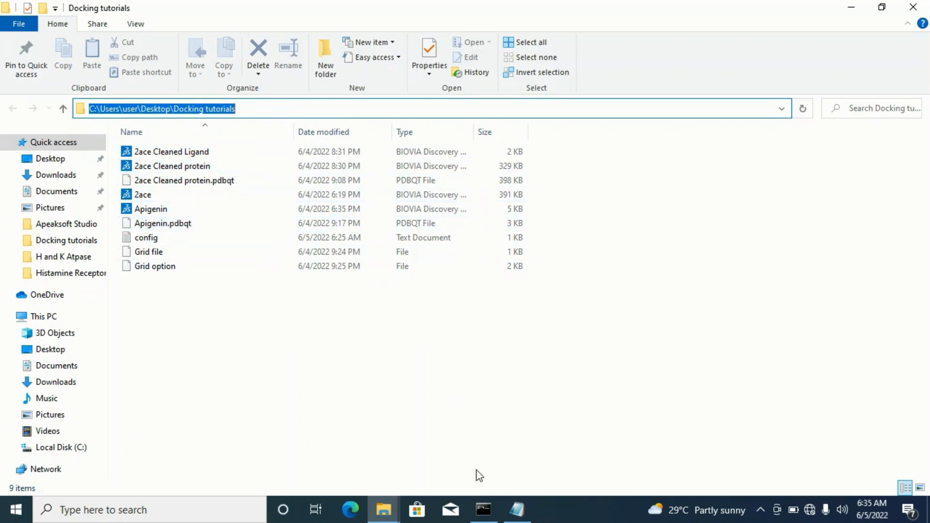
mouse_move(498, 514)
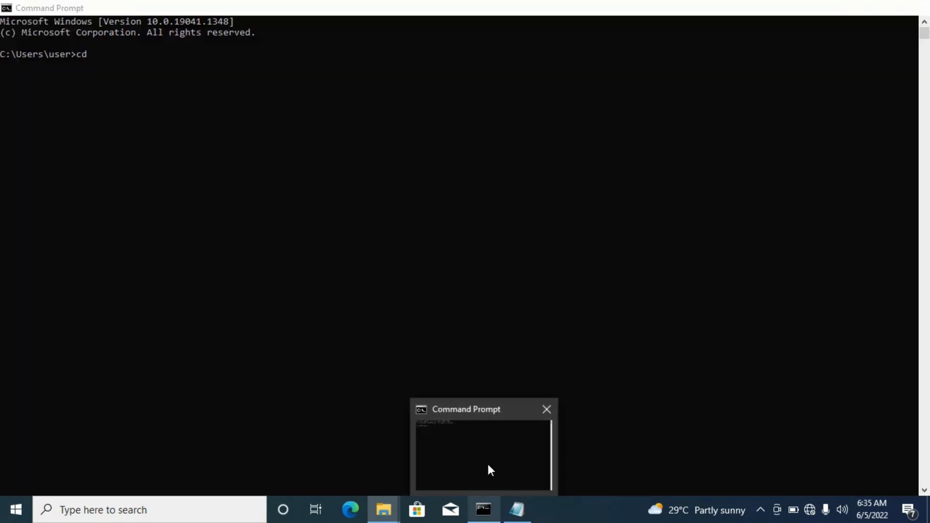
left_click(487, 465)
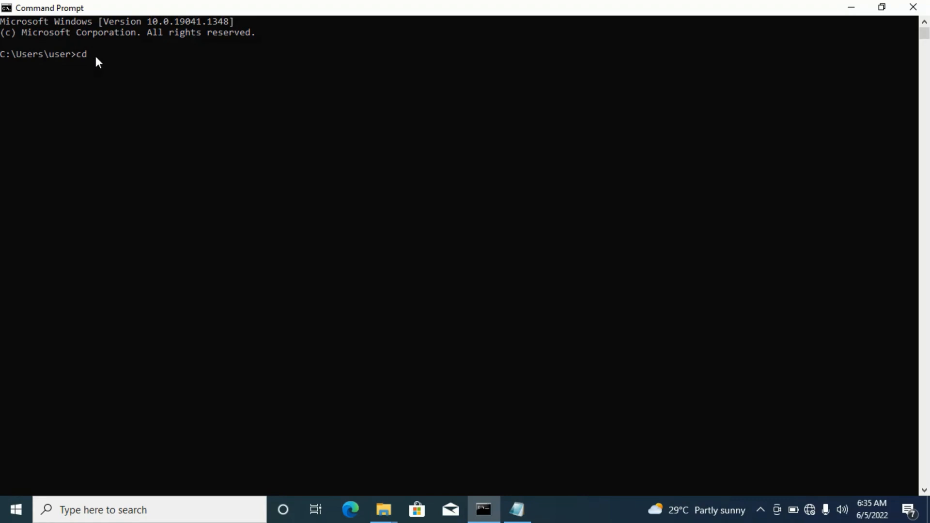
key("ctrl+v")
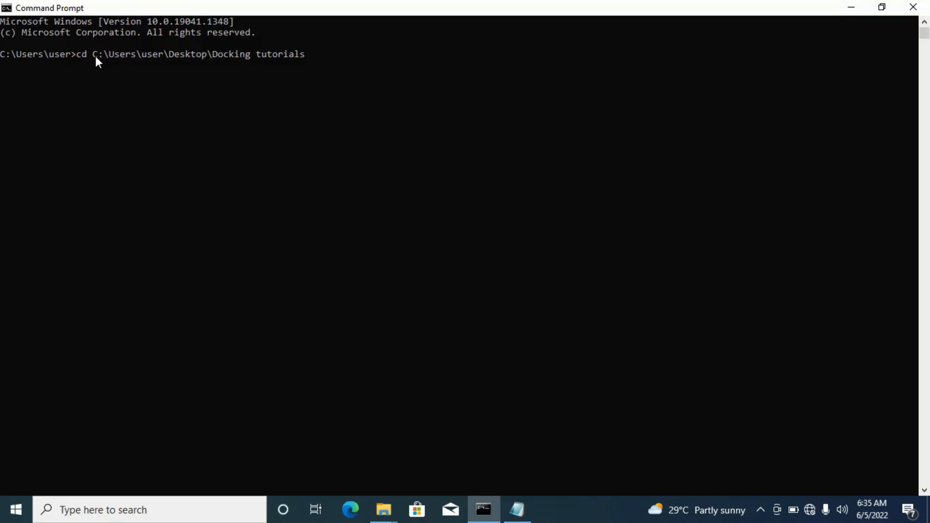
key("Return")
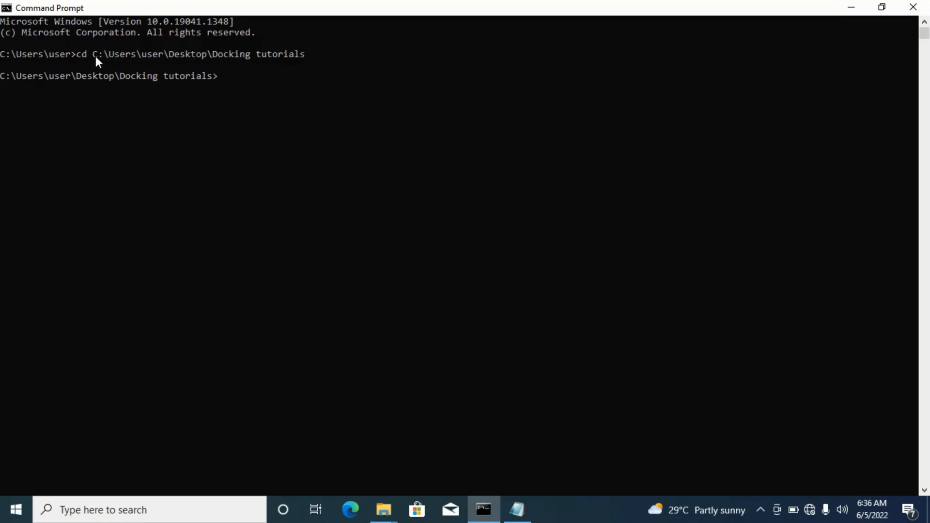
- Enter the quoted path "\Program Files (x86)\The Scripps Research Institute" at the prompt by cycling through the folder name completions
type("\"\\p")
key("Tab")
key("Tab")
key("Tab")
key("Tab")
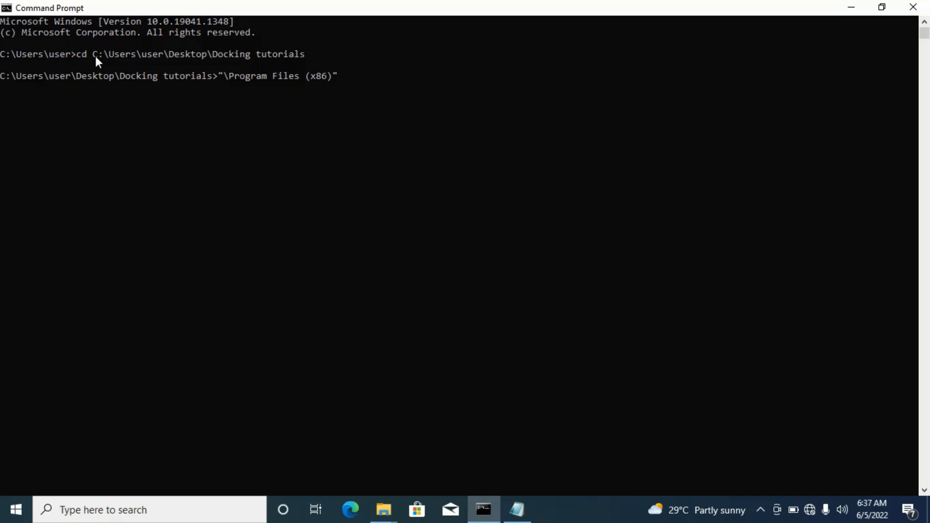
type("\\")
key("Tab")
key("Tab")
key("Tab")
key("Tab")
key("Tab")
key("Tab")
key("Tab")
key("Tab")
key("Tab")
key("Tab")
key("Tab")
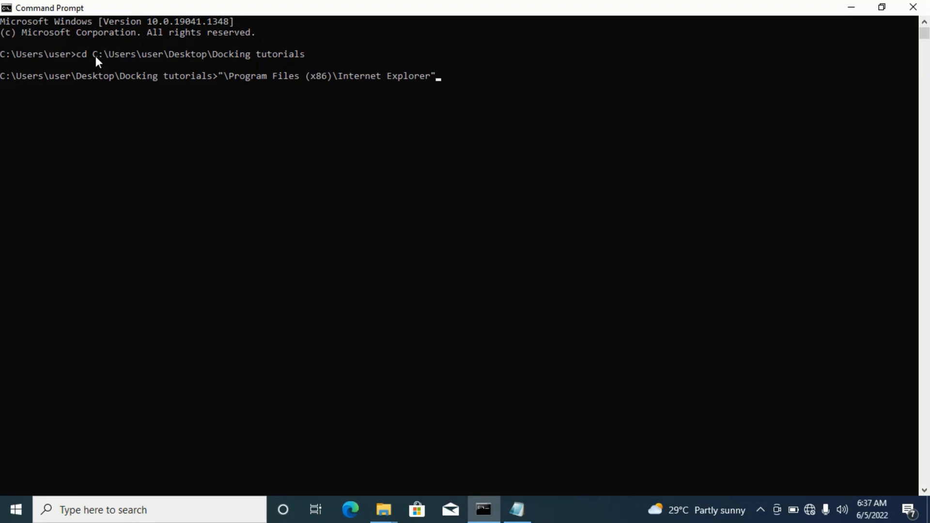
key("Tab")
key("Tab")
key("Tab")
key("Tab")
key("Tab")
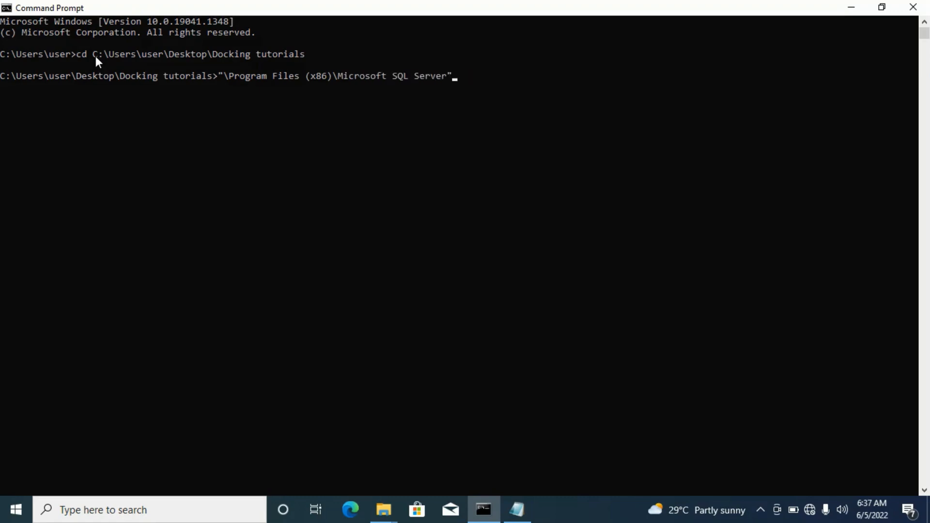
key("Tab")
key("Tab")
key("Tab")
key("Tab")
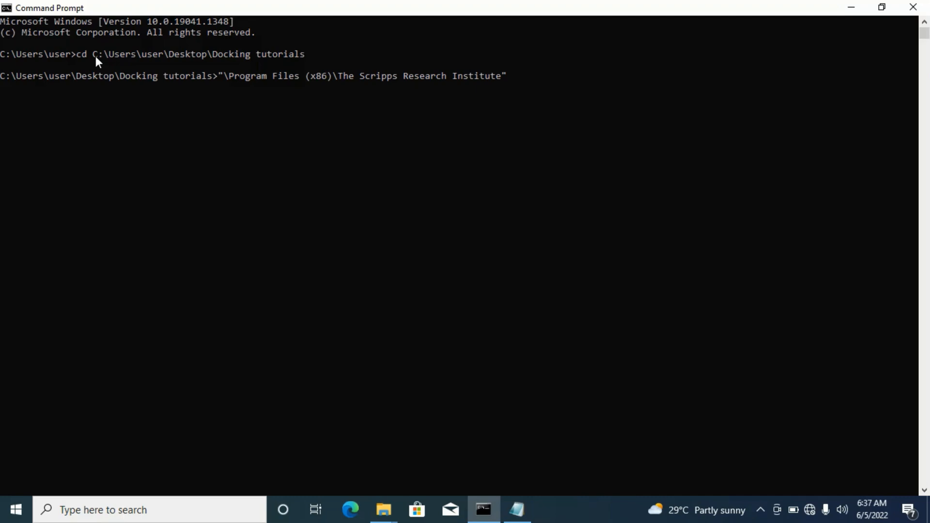
- Extend the path with \Vina\vina.exe and run the program without options
type("\\v")
key("Tab")
type("\\v")
key("Tab")
key("Return")
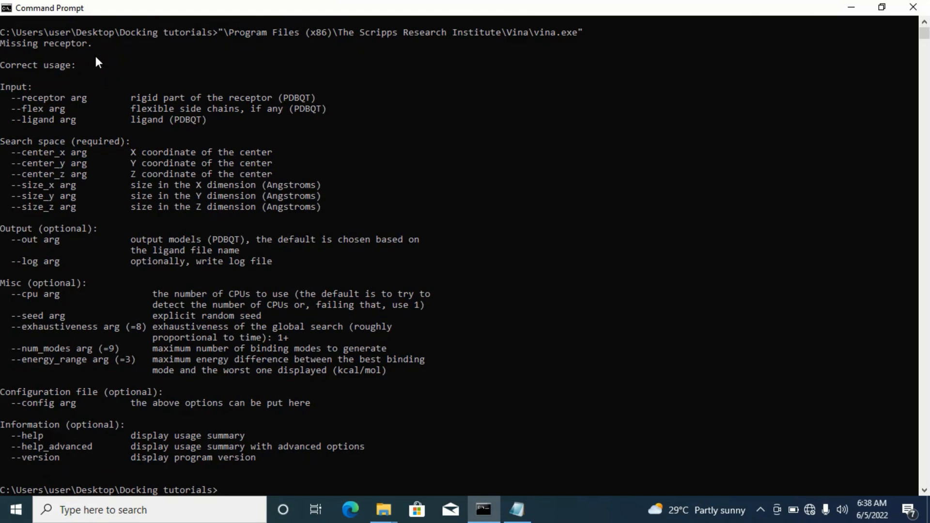
- Fill the window with blank prompt lines to move the Vina usage text out of view
key("Return")
key("Return")
key("Return")
key("Return")
key("Return")
key("Return")
key("Return")
key("Return")
key("Return")
key("Return")
key("Return")
key("Return")
key("Return")
key("Return")
key("Return")
key("Return")
key("Return")
key("Return")
key("Return")
key("Return")
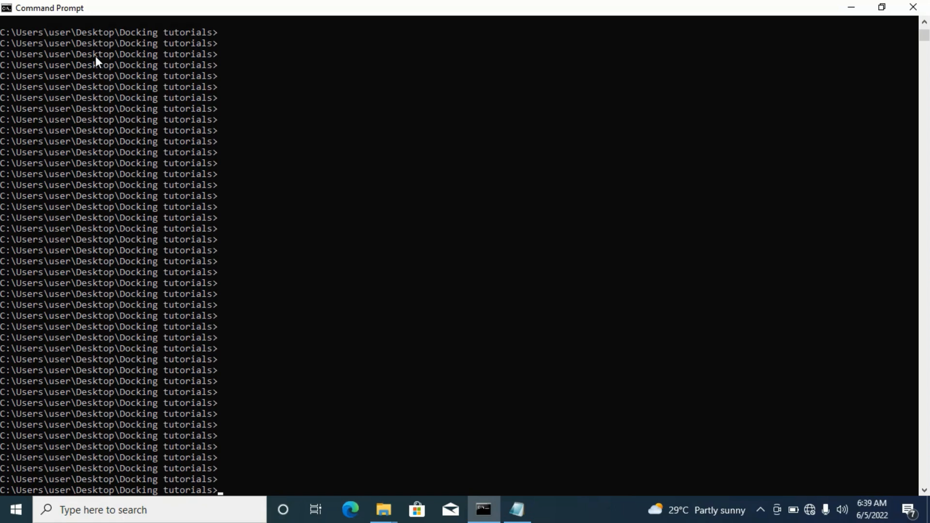
- Enter the full vina.exe path again at the prompt, followed by the option --config config.txt
type("\"\\Program Files (x86)\\The Scripps Research Institute\\Vina\\vina.exe\"")
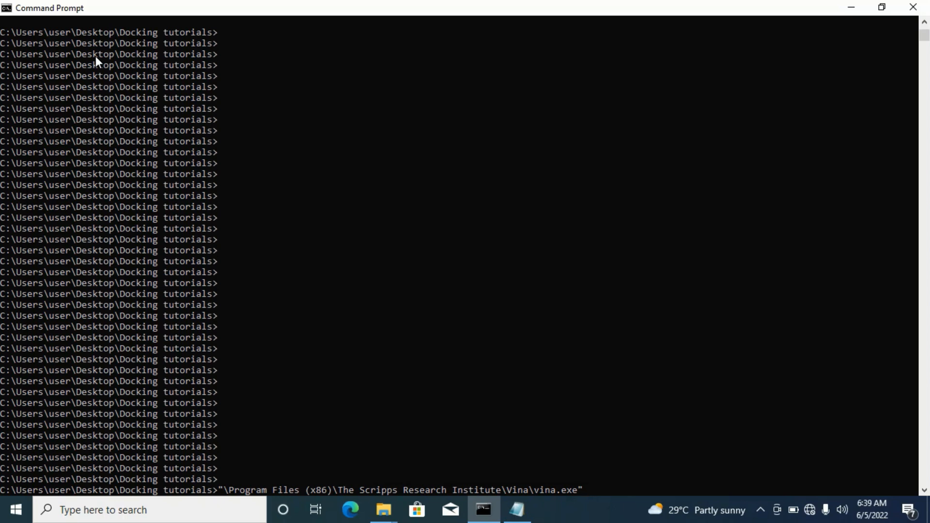
type("config")
type("con")
type("g.txt")
key("BackSpace")
key("BackSpace")
key("BackSpace")
key("BackSpace")
key("BackSpace")
type("fig.txt")
key("BackSpace")
key("BackSpace")
key("BackSpace")
key("BackSpace")
key("BackSpace")
key("BackSpace")
key("BackSpace")
key("BackSpace")
key("BackSpace")
key("BackSpace")
key("BackSpace")
type("--")
type("config")
- Add --log log.txt to the Vina command and start the docking run
type("--")
type("log")
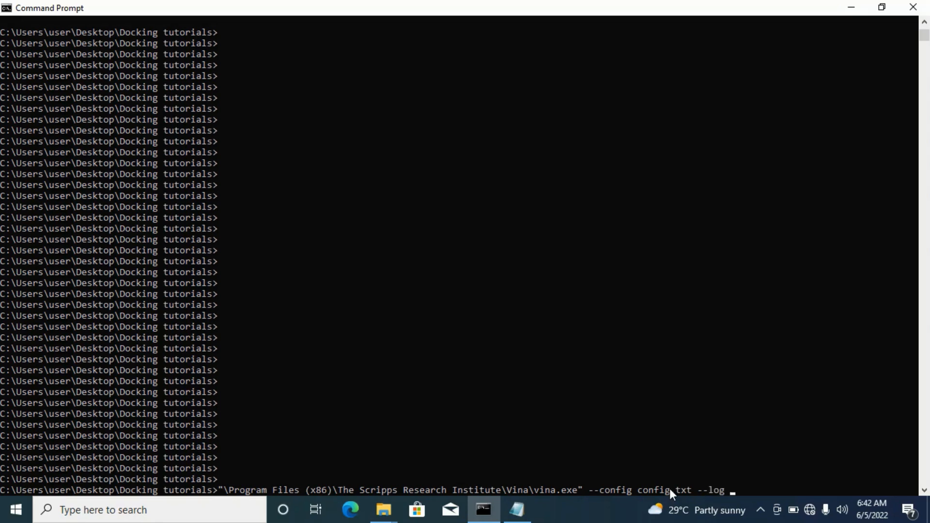
type(" log.txt")
key("Return")
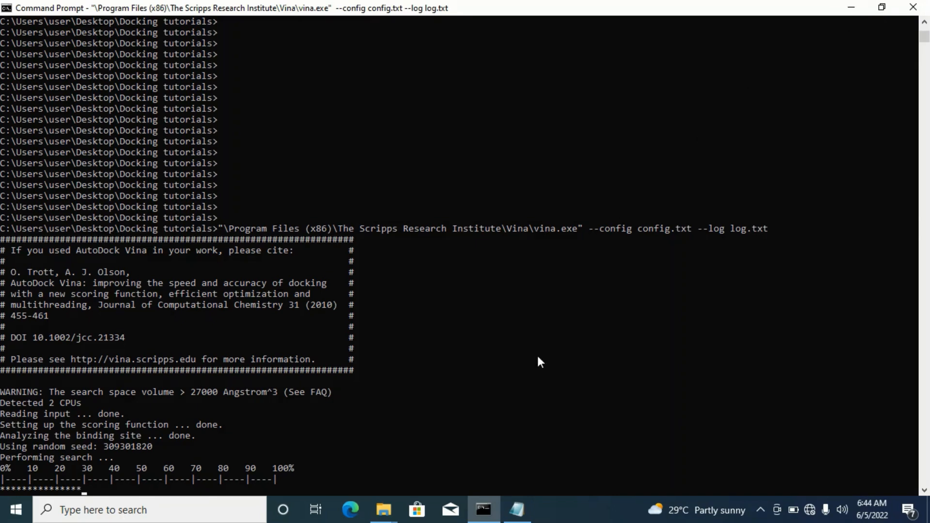
- Switch to the config document in Notepad and replace all of its text with "cd space"
mouse_move(517, 510)
left_click(523, 477)
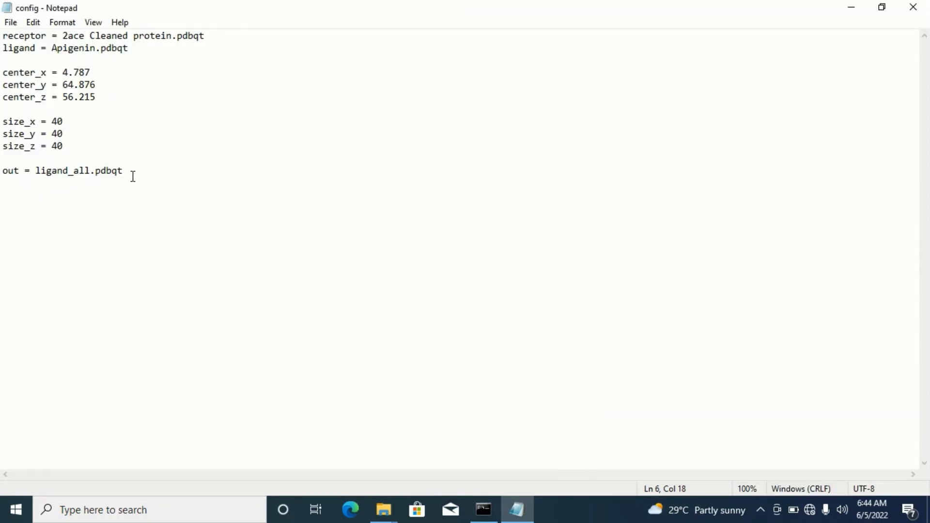
left_click_drag(132, 174, 2, 35)
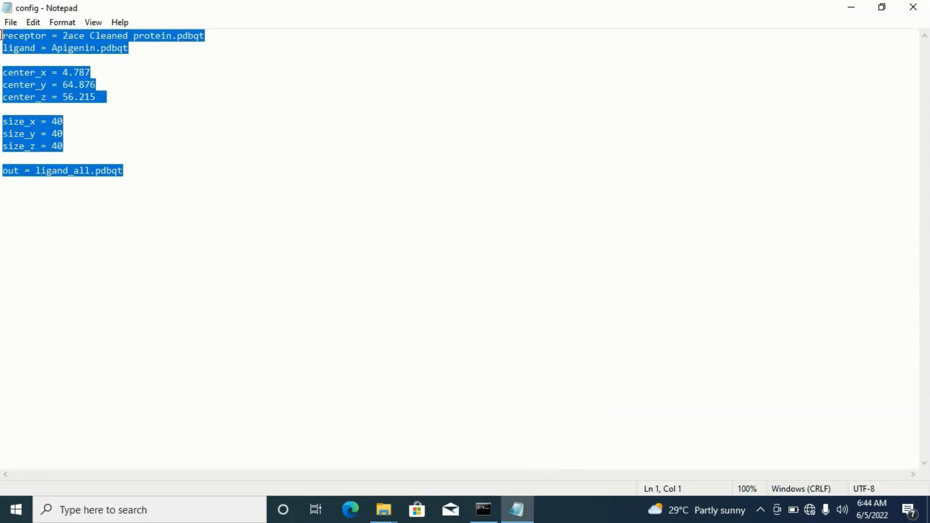
key("Delete")
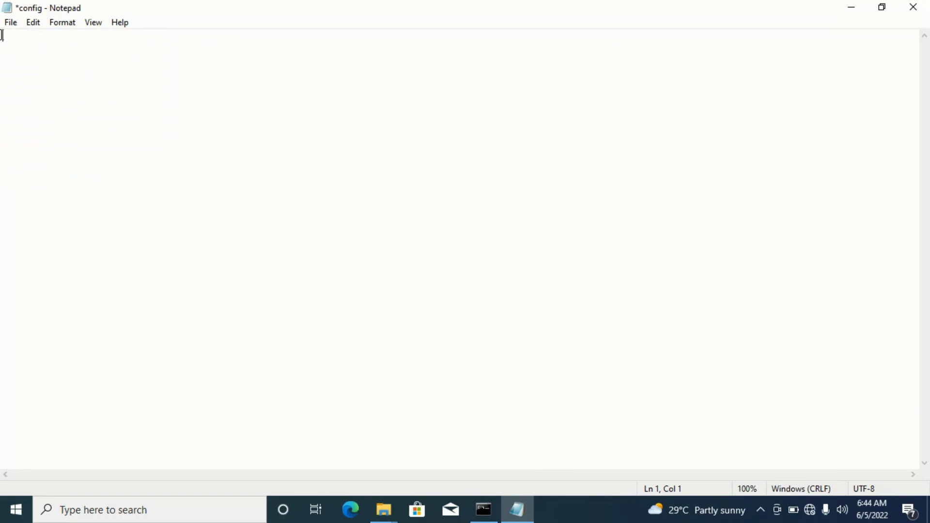
type("cd")
key("BackSpace")
type("space")
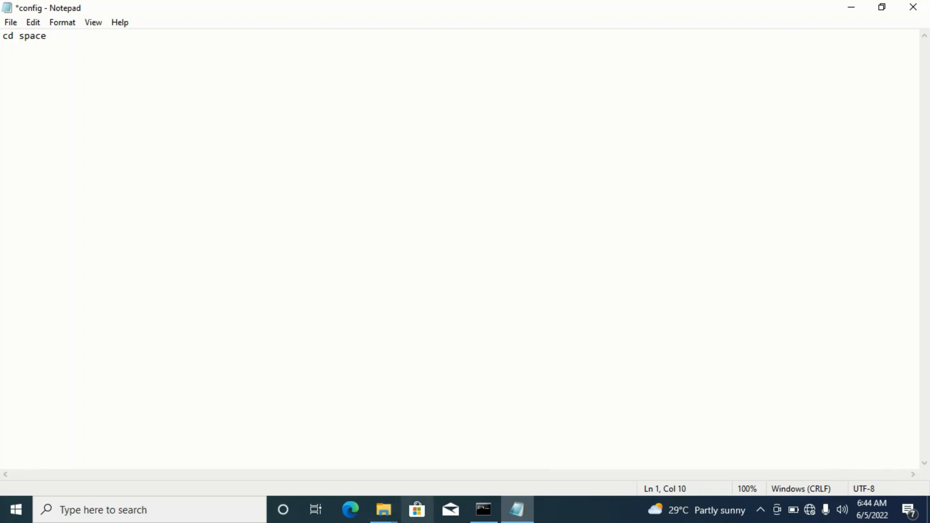
mouse_move(382, 514)
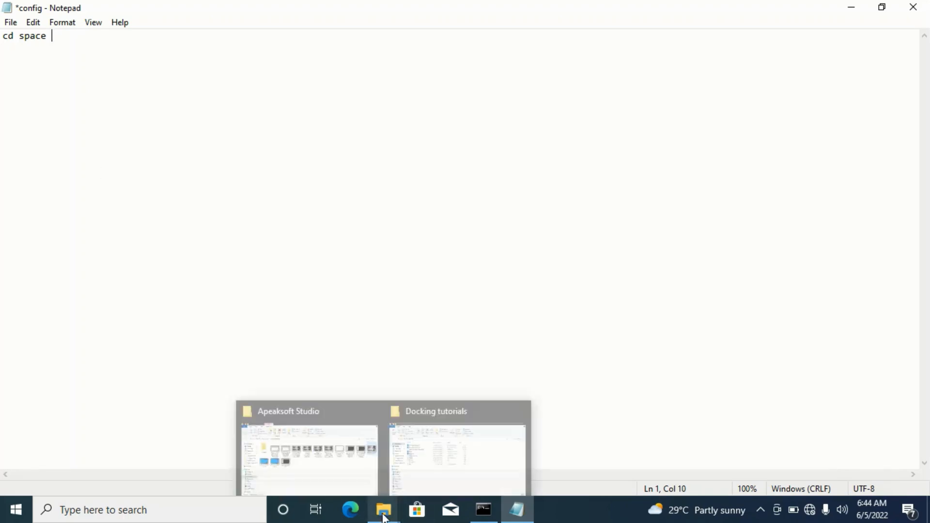
left_click(430, 450)
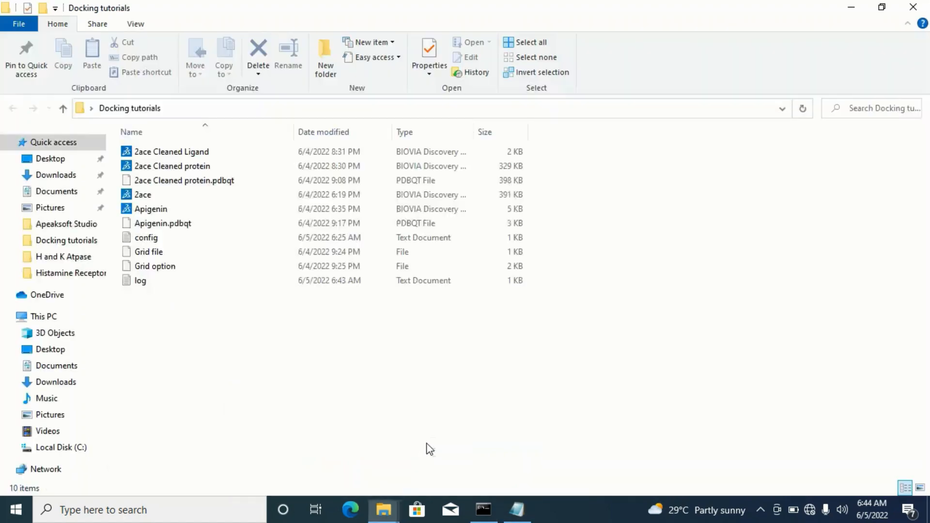
left_click(583, 109)
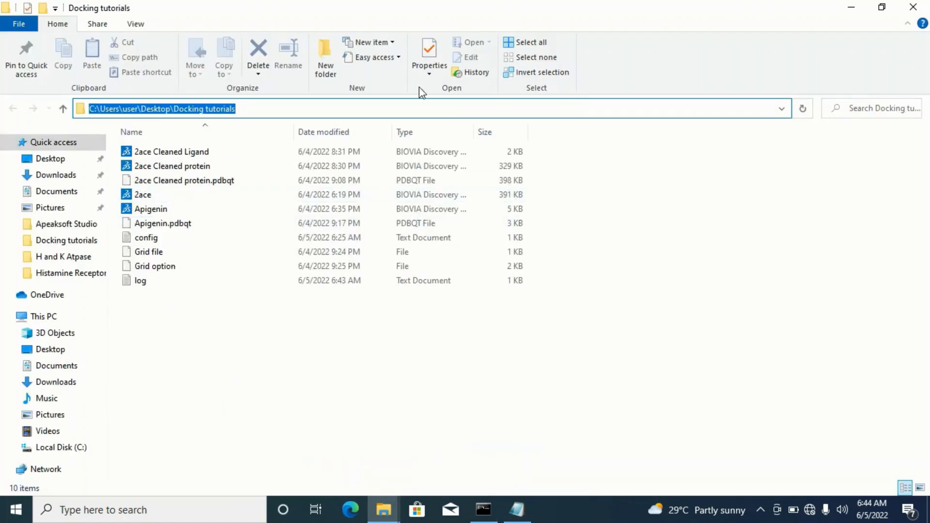
right_click(210, 110)
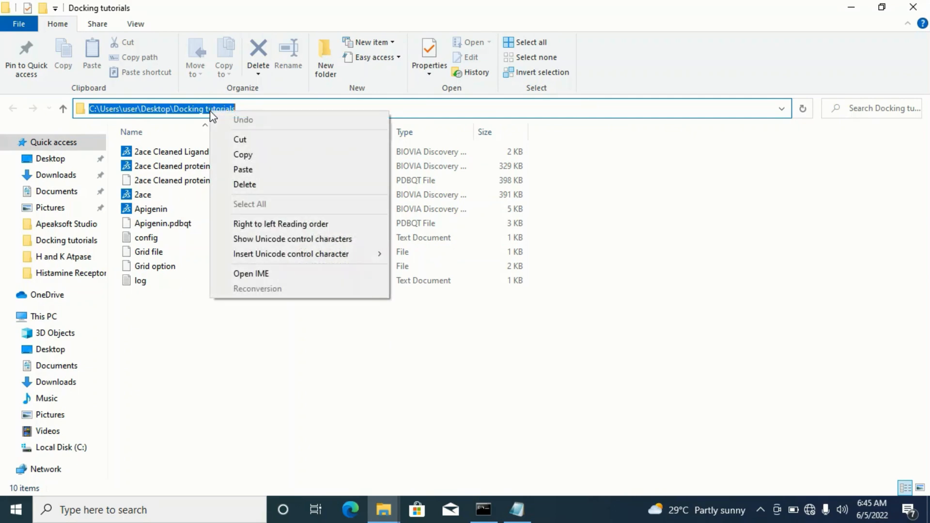
left_click(243, 154)
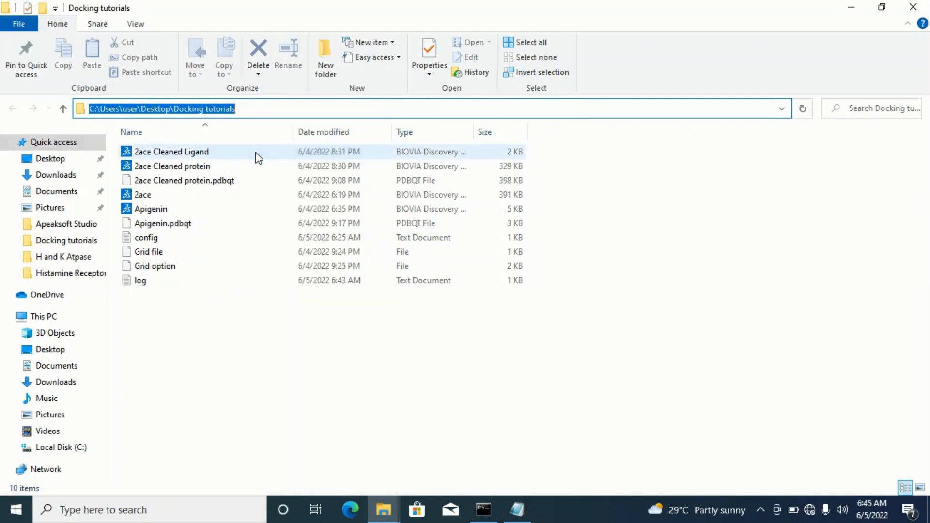
mouse_move(517, 513)
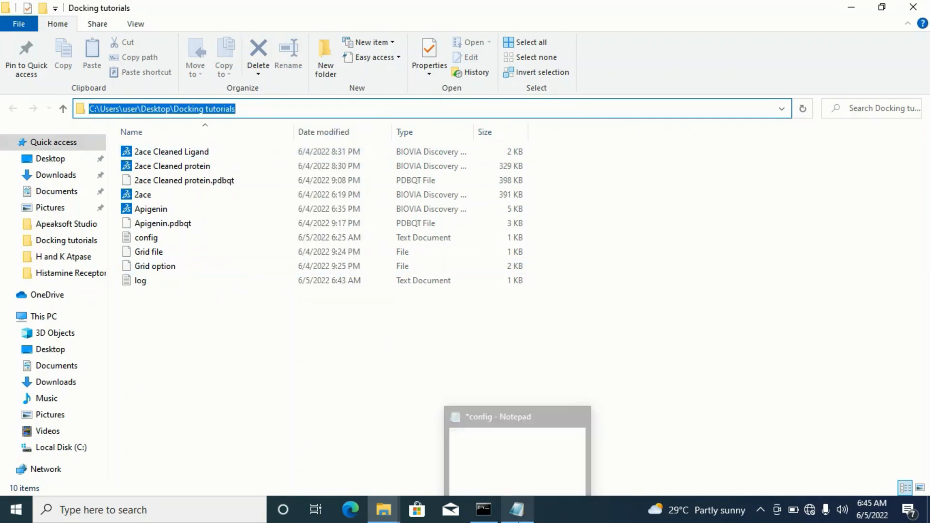
left_click(521, 456)
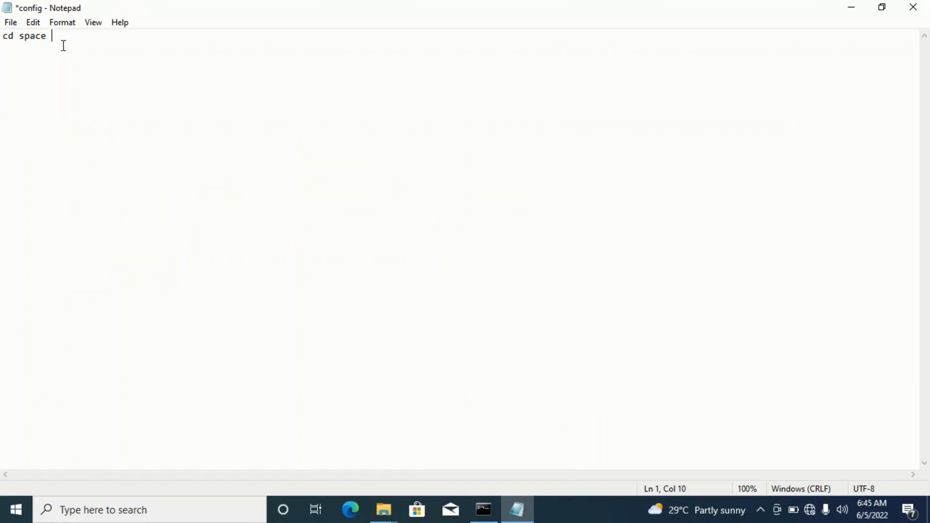
right_click(61, 42)
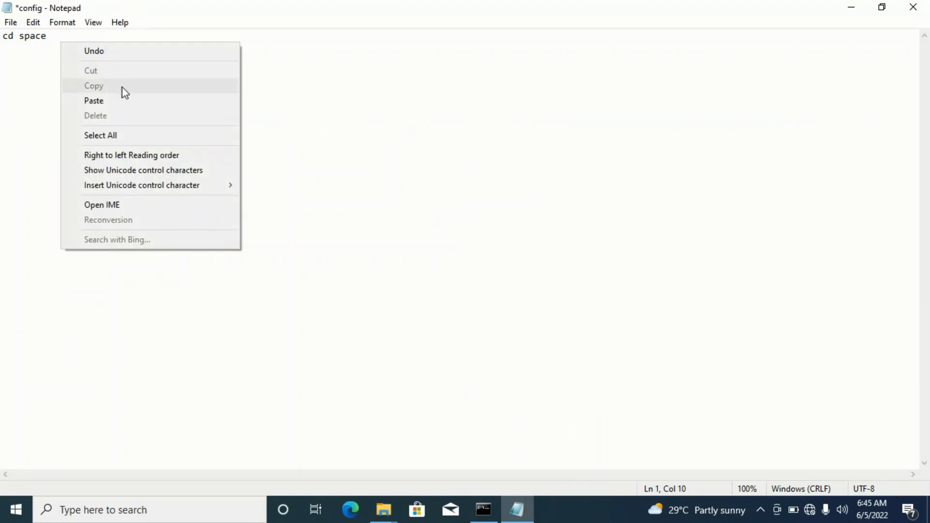
left_click(31, 97)
- Continue the line after "cd space" with "copy your directry then hit righ key on ur command prompt"
left_click(53, 36)
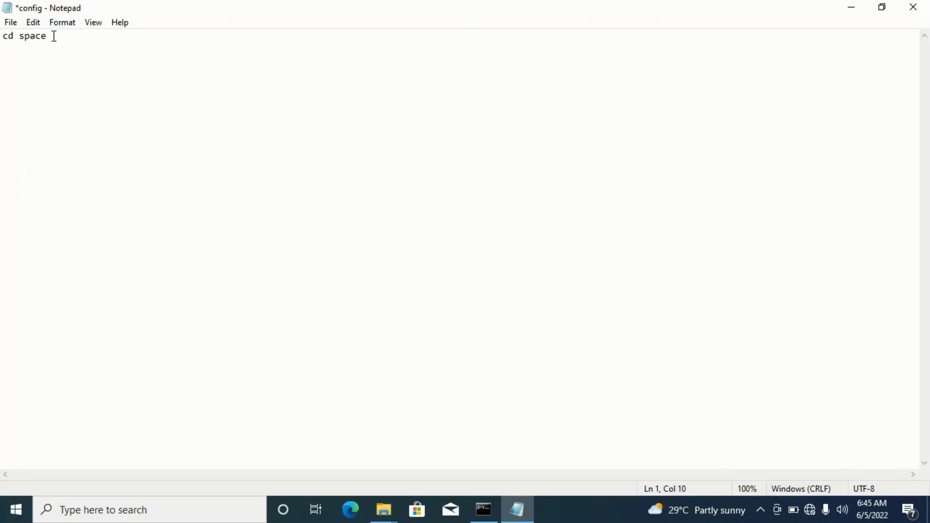
type("copy your directry then h")
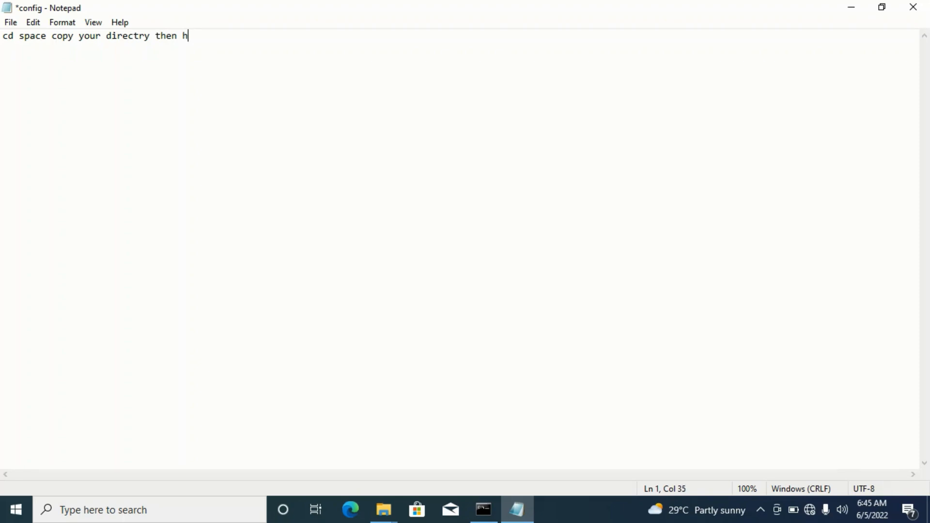
type("it righ key on ur ")
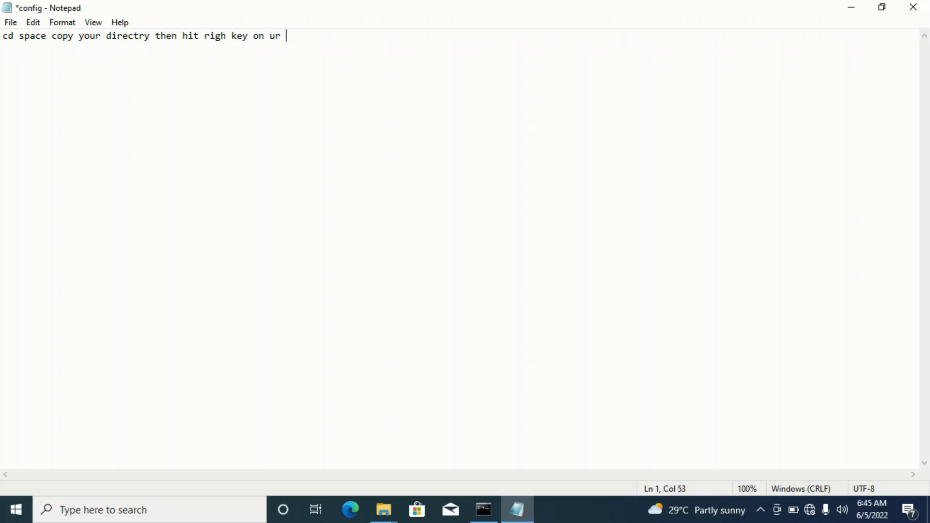
type("command prompt")
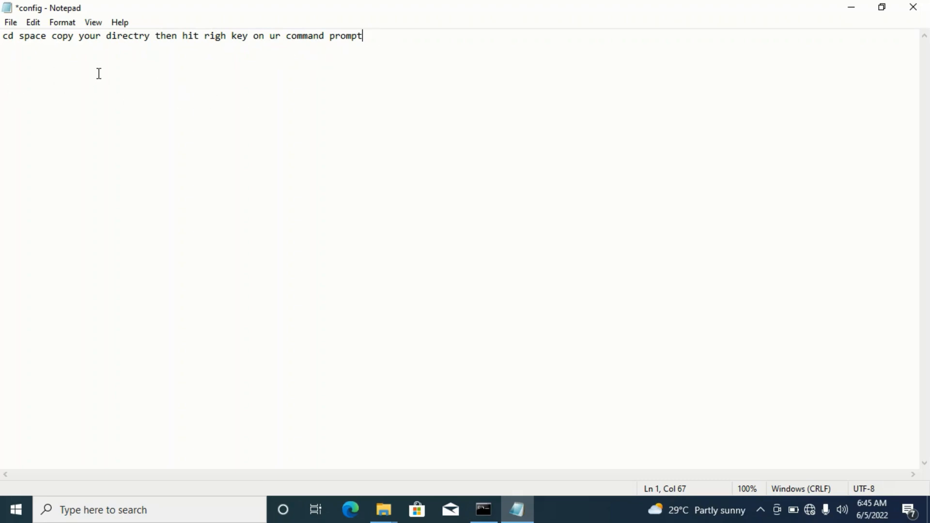
- Write '"\p then use ur tab key' on a new line and reuse its copied ending for the line '\ then use ur tab key'
key("Return")
type("\"\\p then use ur ta")
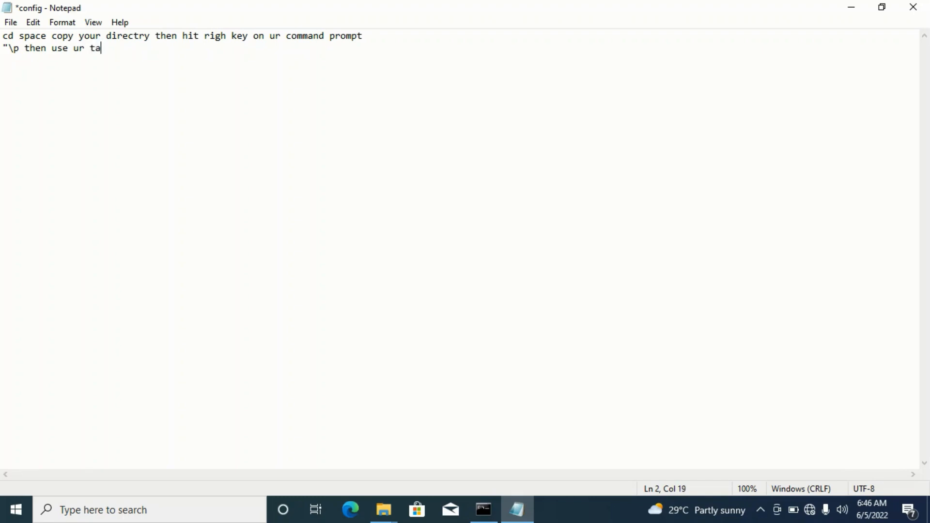
type("b key")
key("Return")
type("\\")
left_click_drag(130, 48, 26, 48)
key("ctrl+c")
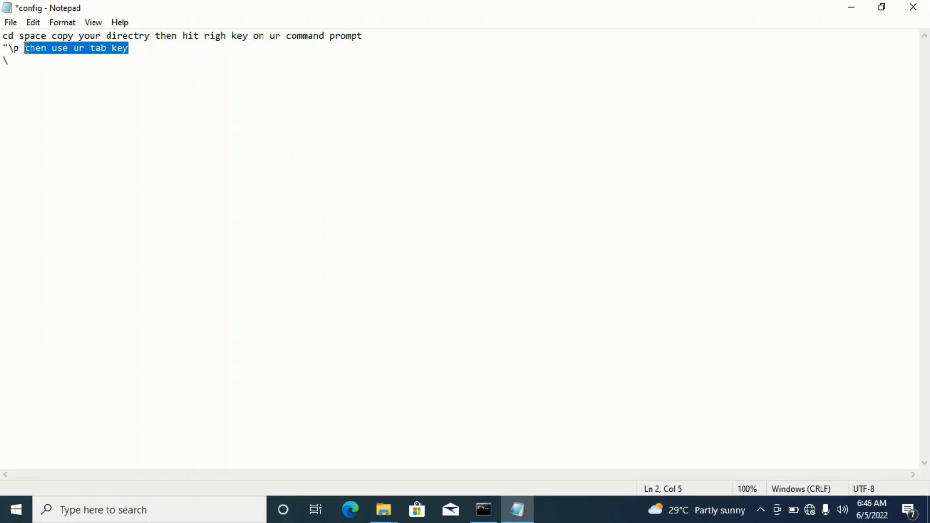
left_click(22, 68)
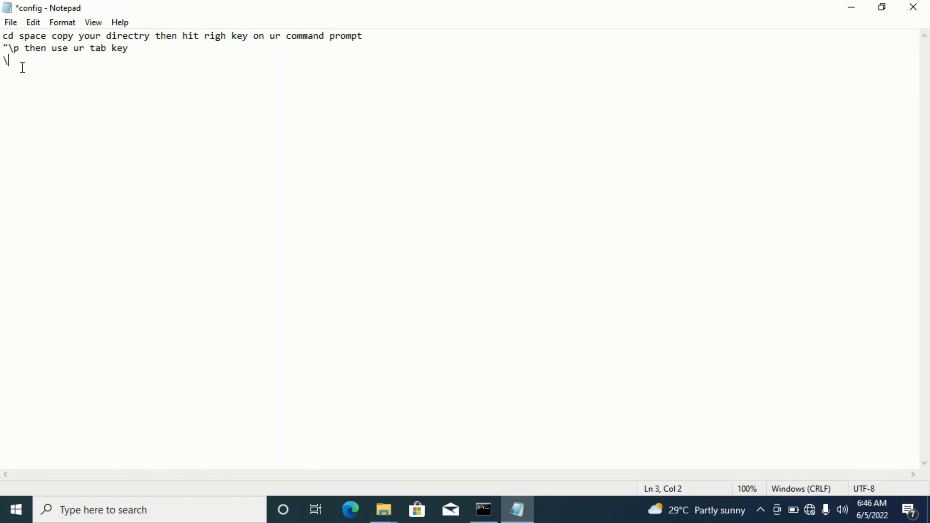
key("ctrl+v")
- Split the first line before "copy your directry" and insert "then" so it reads "cd then space"
left_click(57, 38)
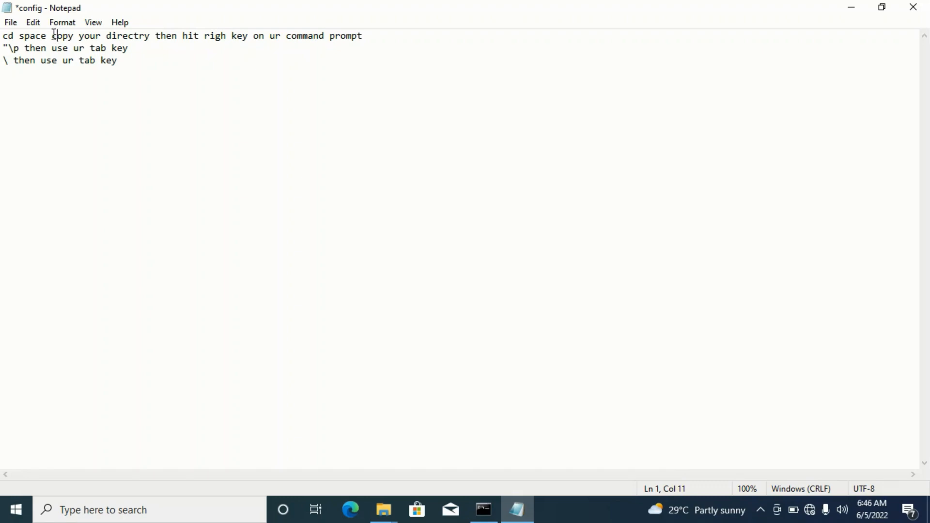
left_click(54, 35)
key("Return")
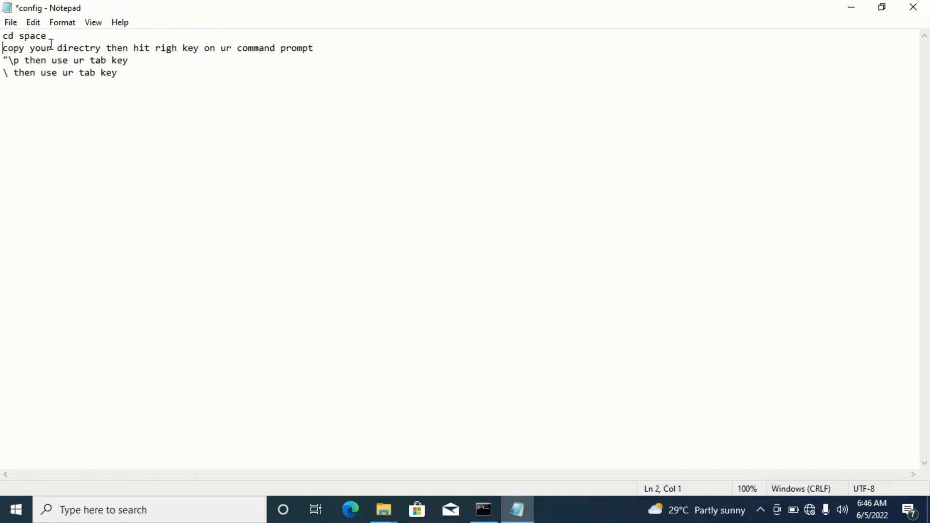
left_click(19, 36)
type("then")
- Add the line "\v then use ur tab key" at the end of the notes, reusing the copied phrase
left_click(127, 77)
key("Return")
type("\\v")
key("ctrl+v")
key("Return")
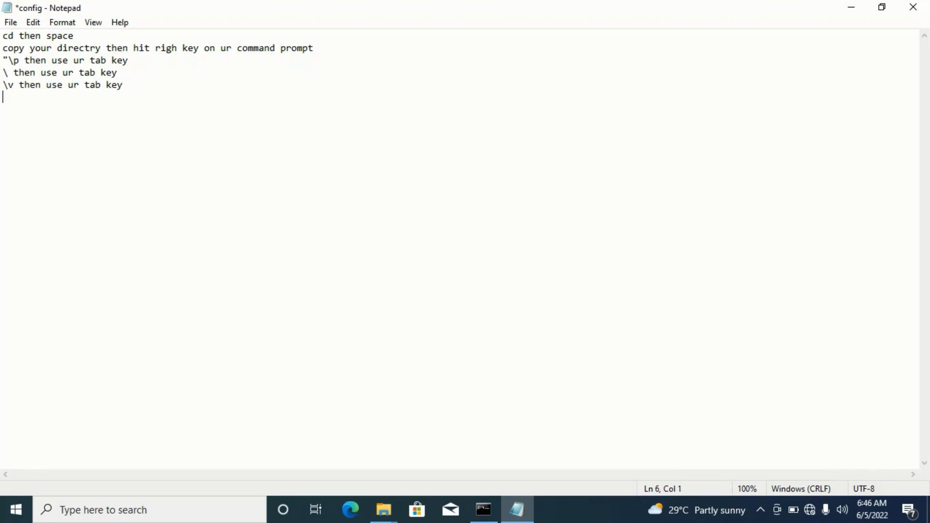
- Write "v Then hit enter", followed by a line reading "hold down ur enter to give your docking some space"
type("v")
type("Then hit enter")
key("Return")
type("h")
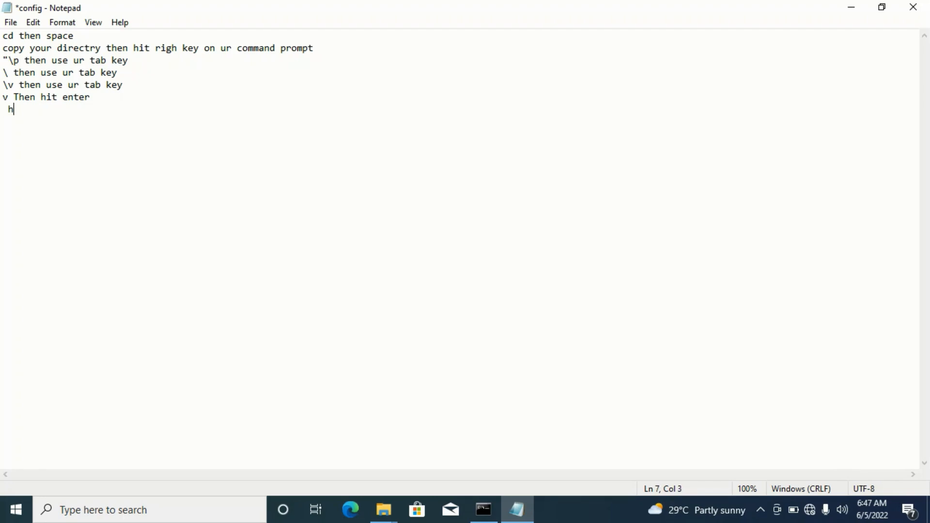
type("old down ur enter to ")
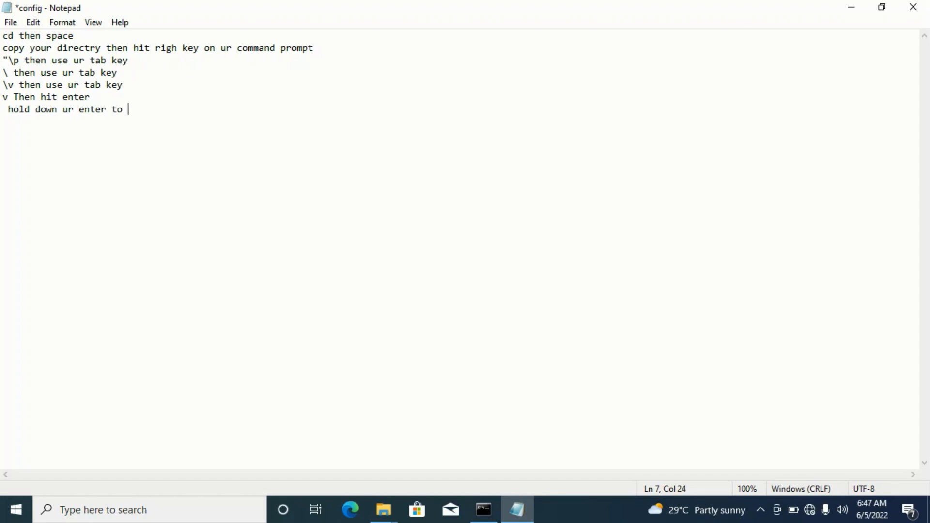
type("give your docking ")
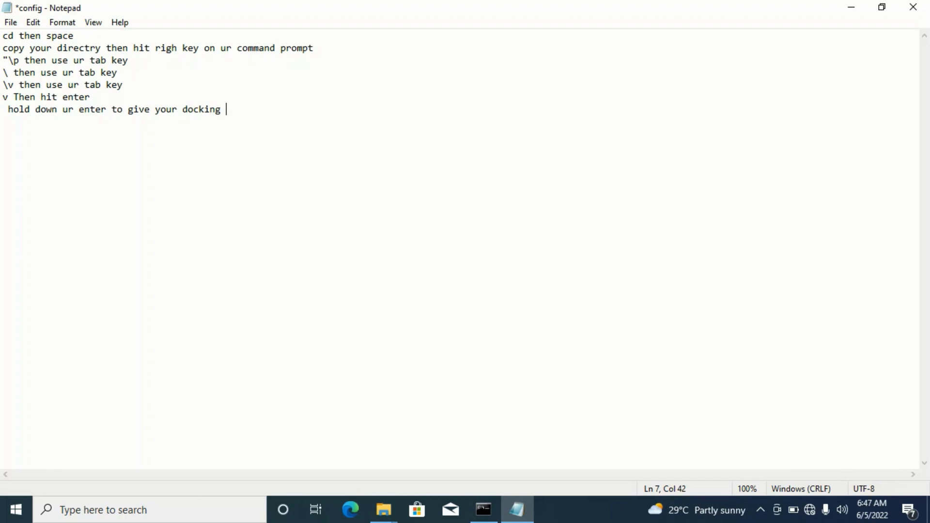
type("some space")
- Add a new line reading "after click up arror to recover ur path again"
key("Return")
type("after")
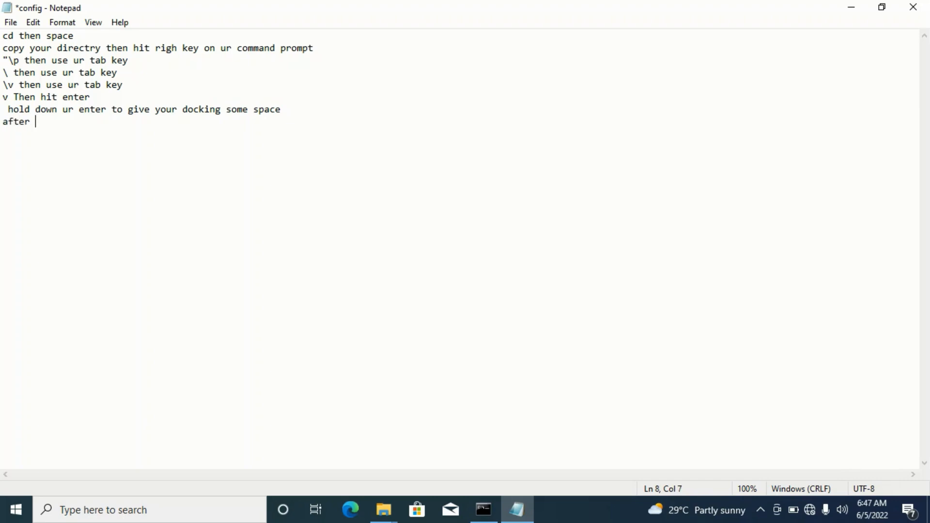
type(" click up arror to ")
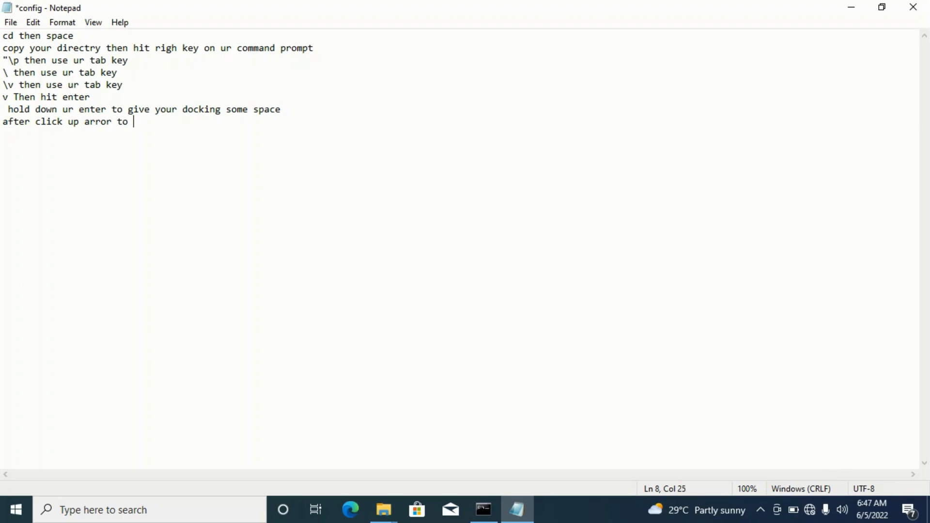
type("recover ur path again")
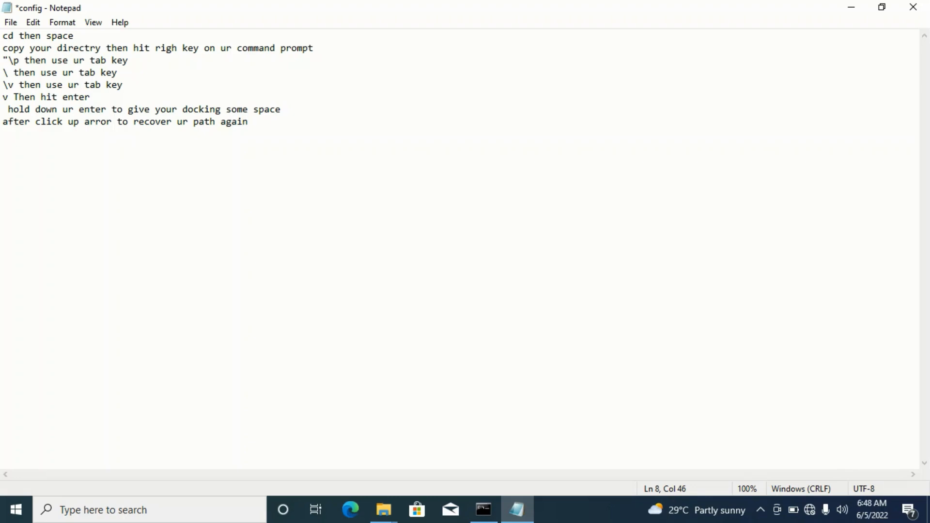
- Leave a blank line and write "type --config config.txt" below it
key("Return")
type("type")
left_click(3, 136)
key("Return")
left_click(26, 147)
type("--confi")
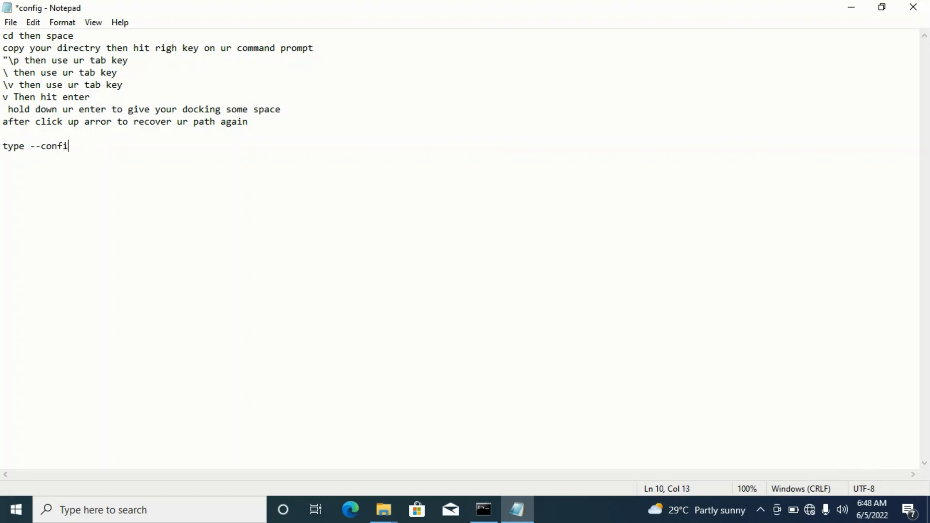
type("g config.txt")
key("Return")
- Write "type --log log.txt" on the line below the config instruction
left_click(149, 146)
left_click(7, 172)
type("type")
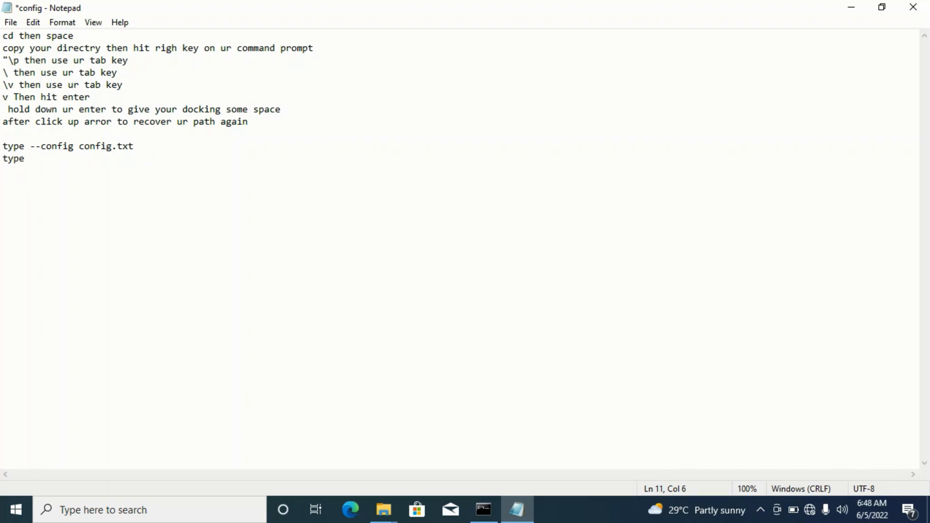
type(" --log.")
key("BackSpace")
type("log.txt")
- Finish the notes with "then hit enter key" and "and docking starts", separated by blank lines
key("Return")
type("then hi")
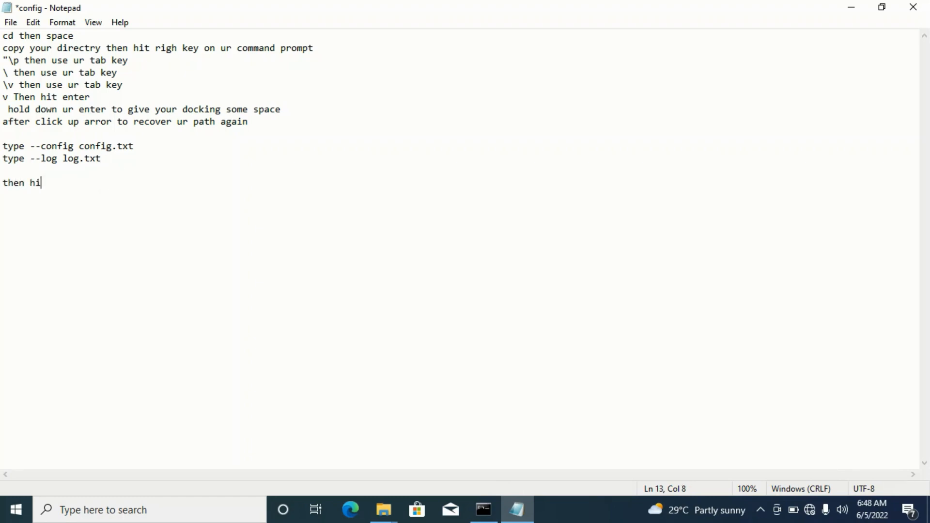
type("t enter key")
key("Return")
key("Return")
type("and do")
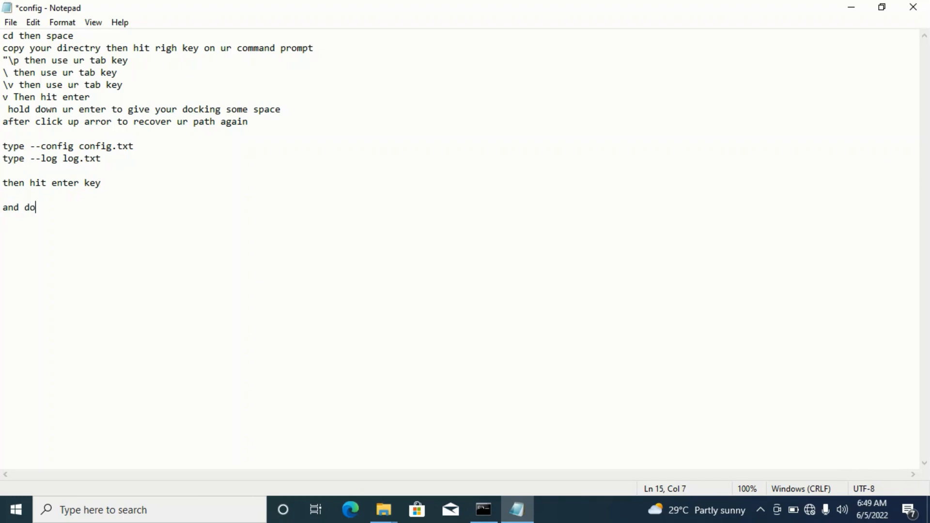
type("cking starts")
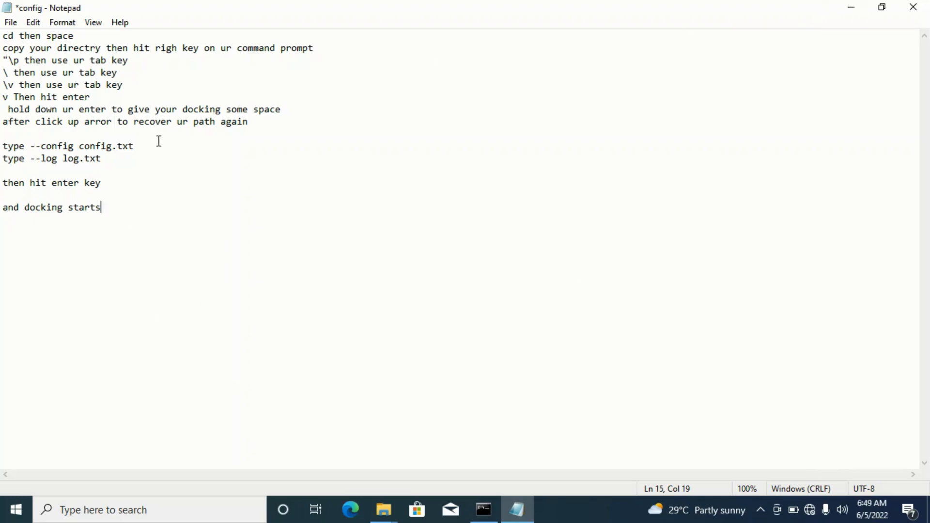
- Put the notes aside and review the finished docking run's affinity table in the Command Prompt
left_click(851, 12)
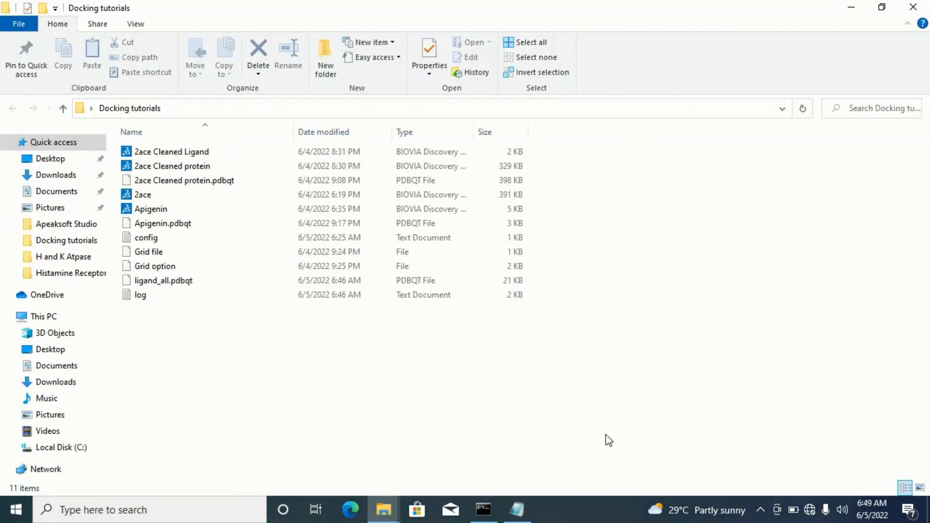
mouse_move(483, 511)
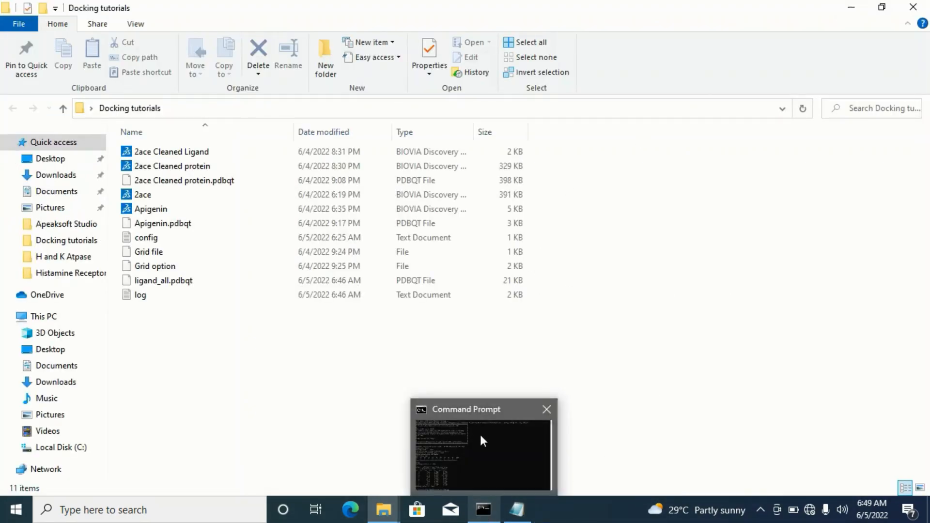
left_click(480, 429)
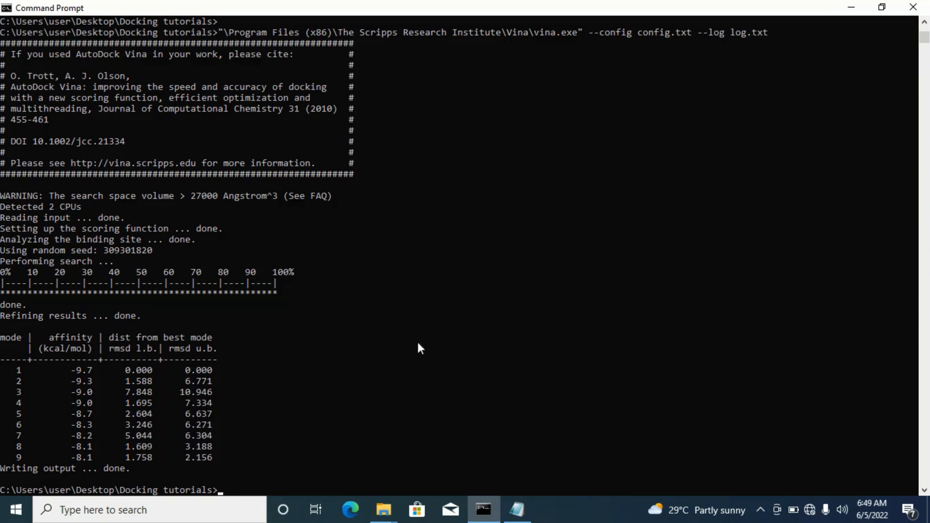
left_click(848, 11)
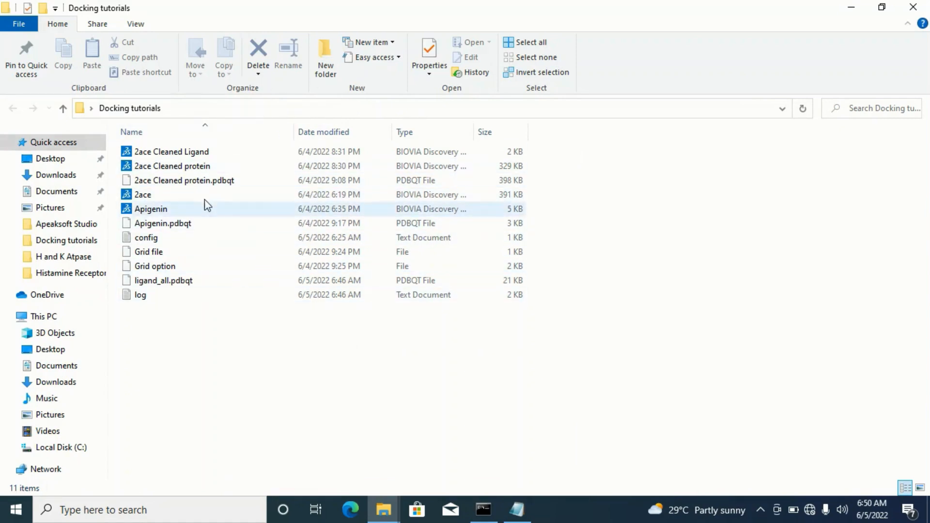
- Open the log file from the Docking tutorials folder and examine the binding affinities of its docking modes
double_click(217, 295)
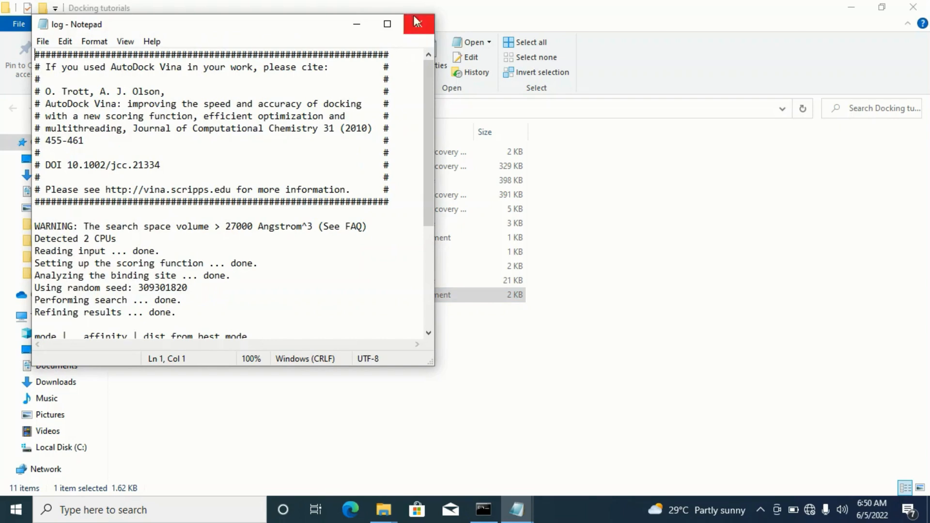
left_click(388, 25)
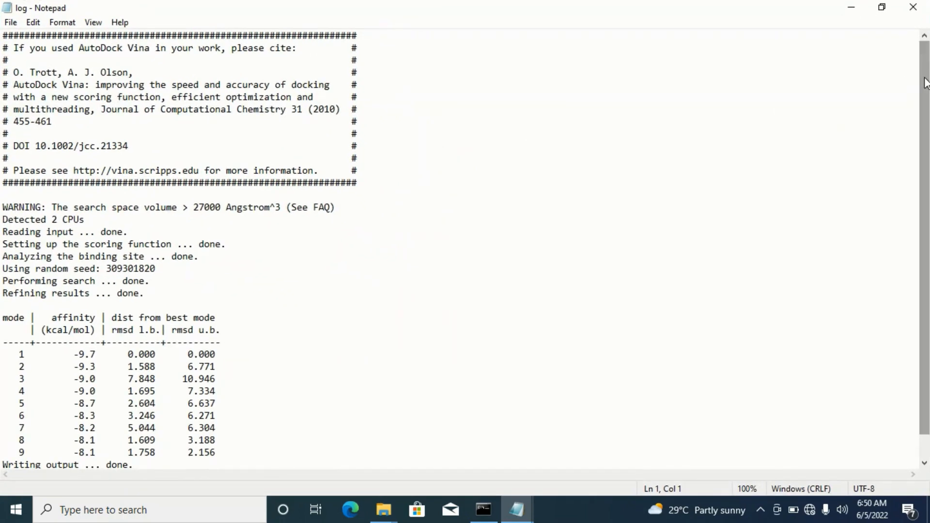
left_click_drag(925, 82, 928, 165)
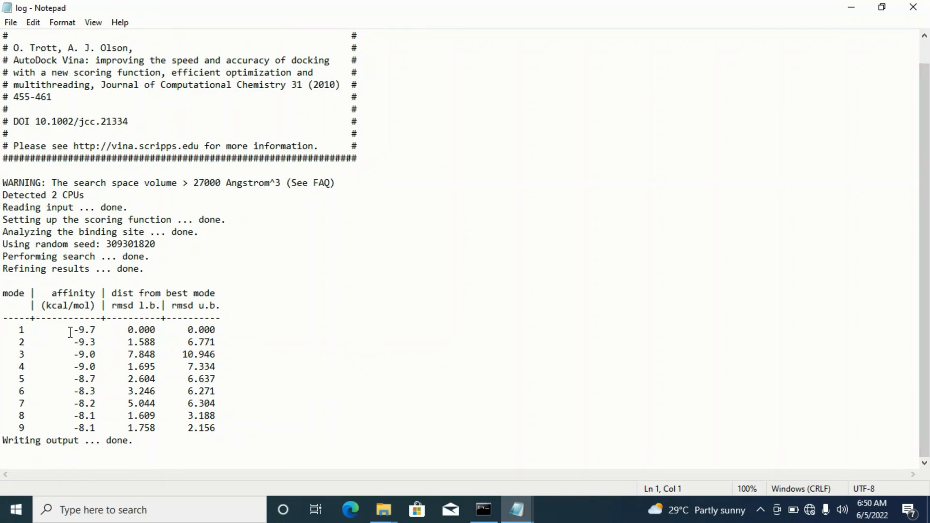
left_click_drag(69, 330, 77, 459)
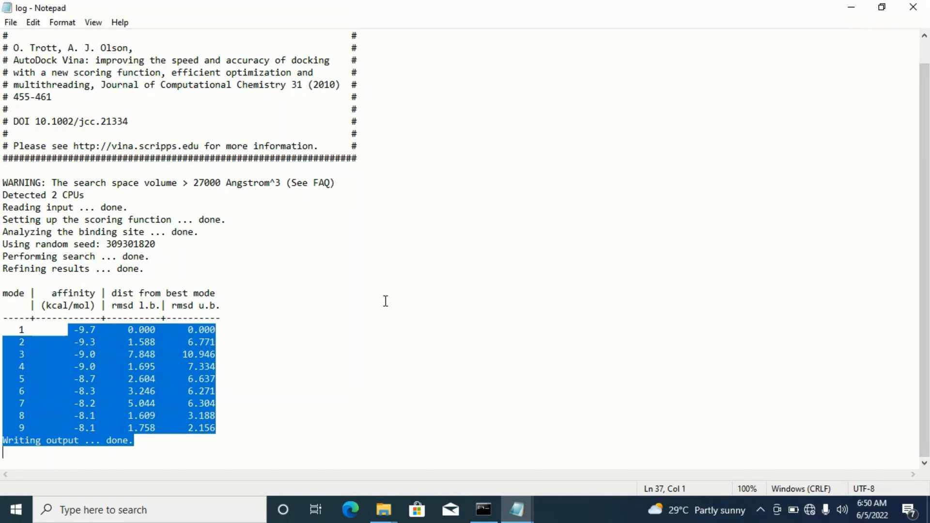
left_click(386, 301)
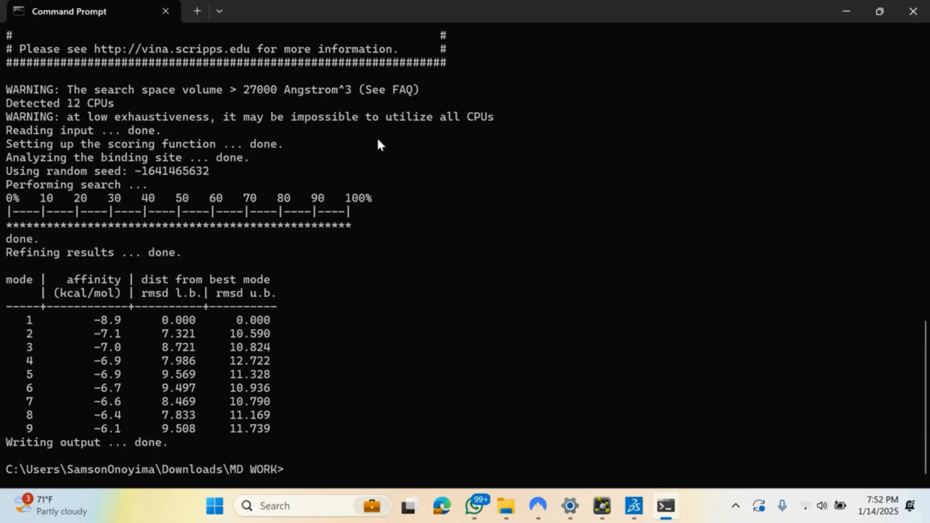
- Review the Vina run output and affinity table for the MD WORK folder, then minimize the Command Prompt
scroll(333, 252, "up", 2)
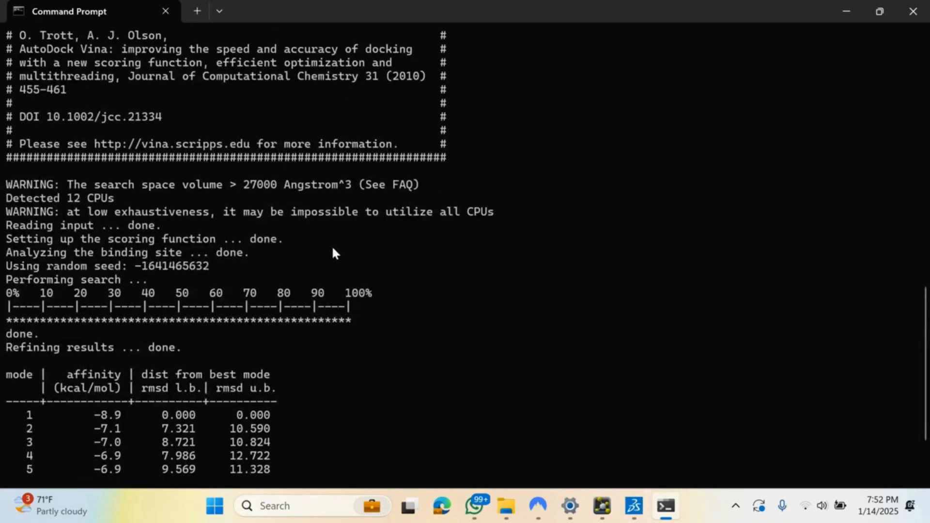
scroll(332, 251, "down", 1)
scroll(333, 253, "down", 1)
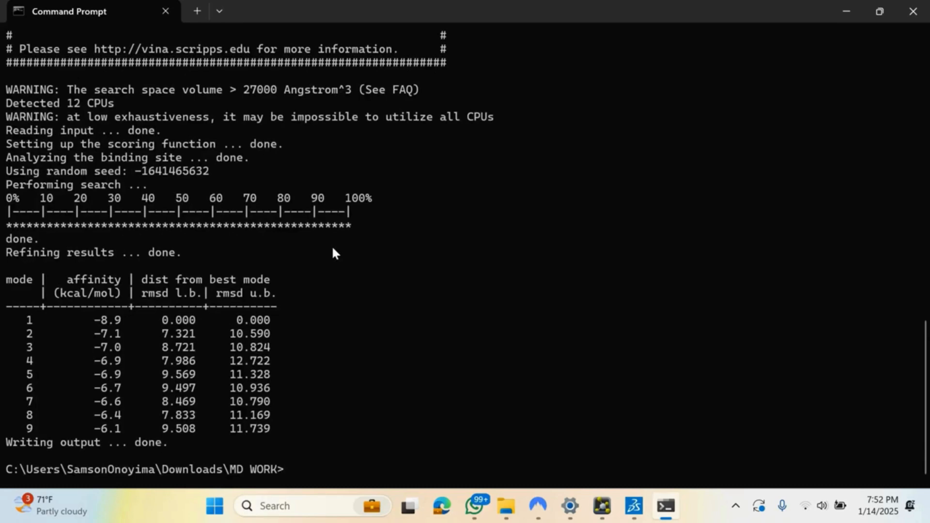
scroll(333, 253, "up", 2)
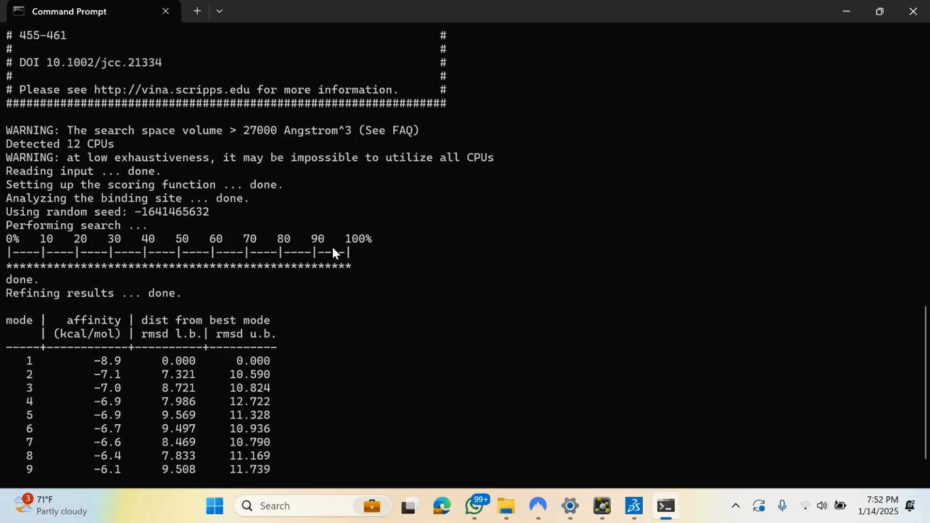
scroll(333, 253, "down", 2)
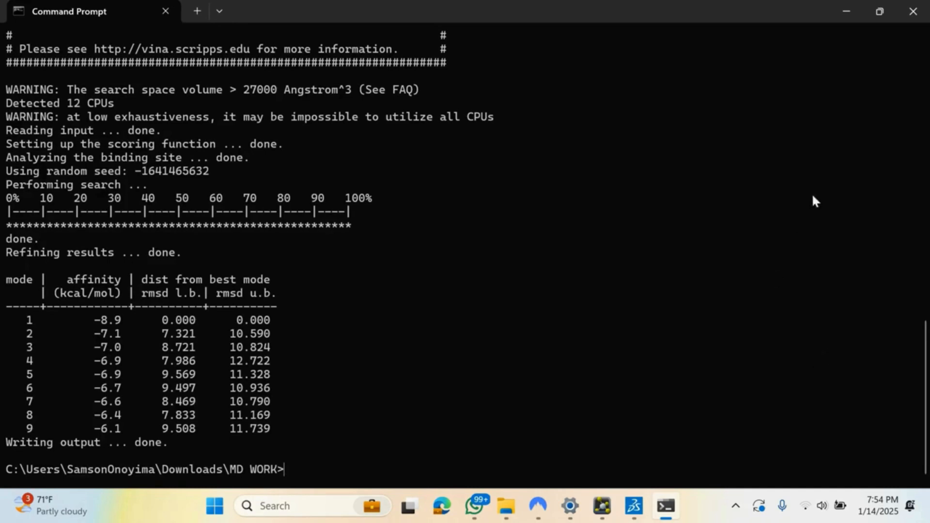
left_click(846, 13)
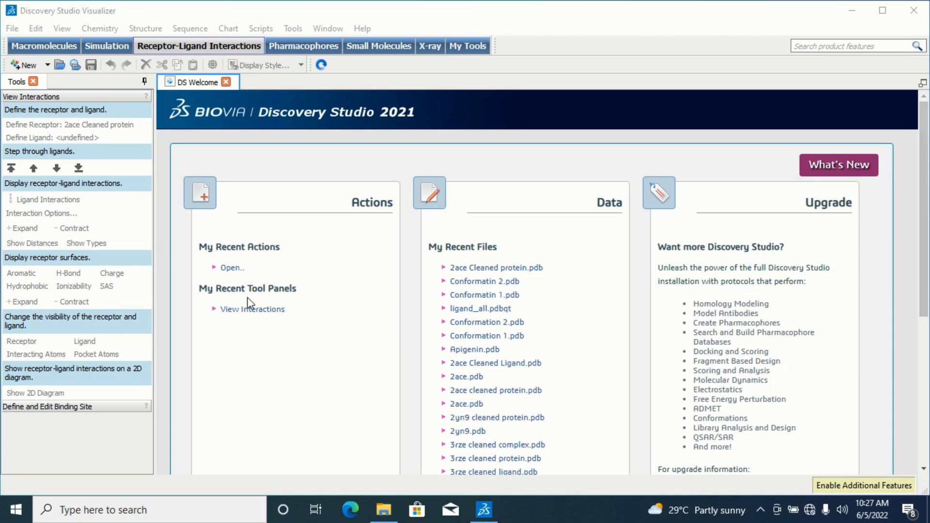
- Open the 2ace Cleaned protein file from the Docking tutorials folder in Discovery Studio
left_click(13, 29)
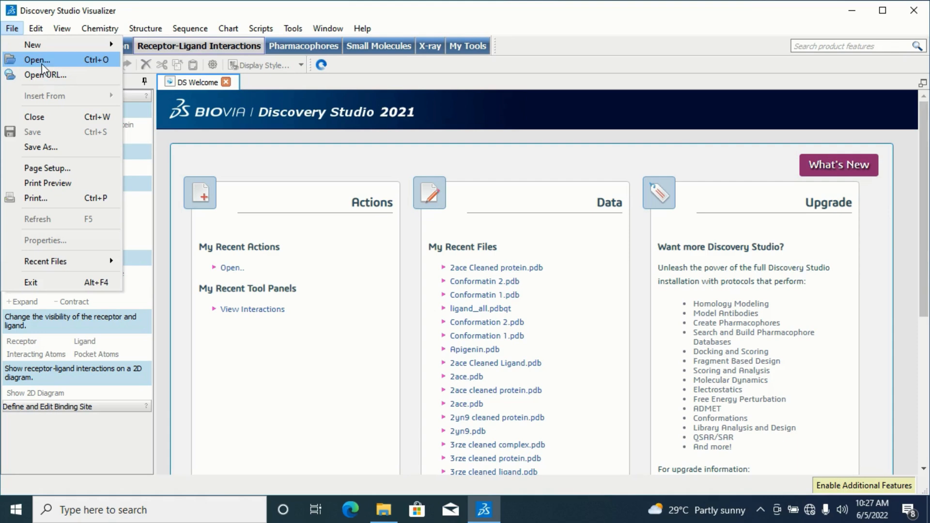
left_click(48, 60)
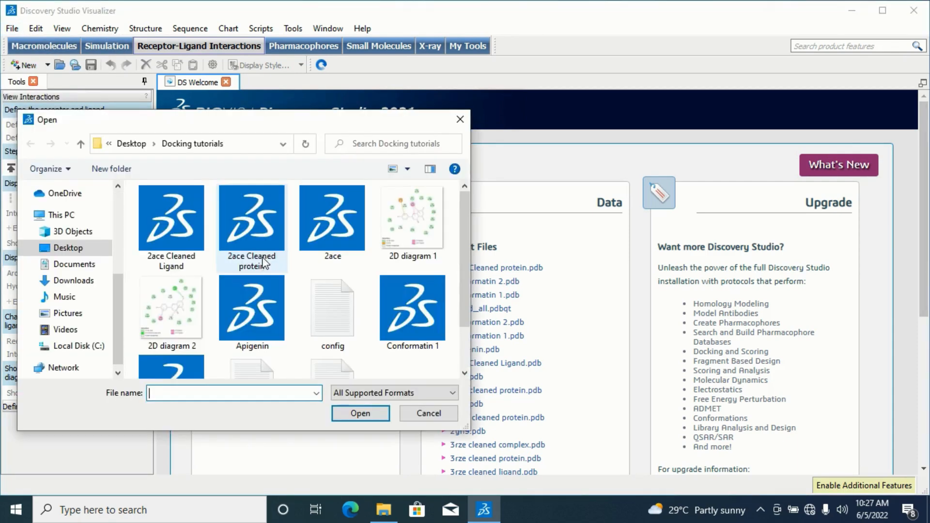
left_click(264, 245)
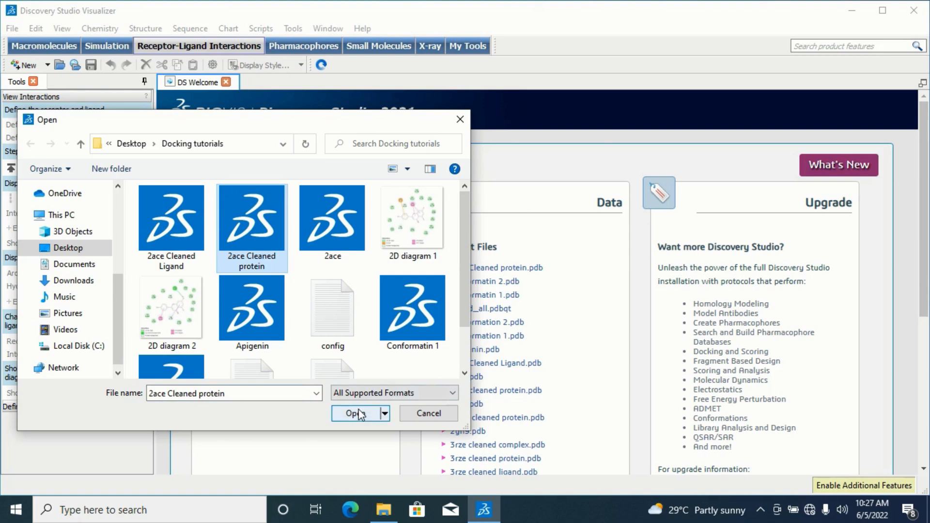
left_click(358, 414)
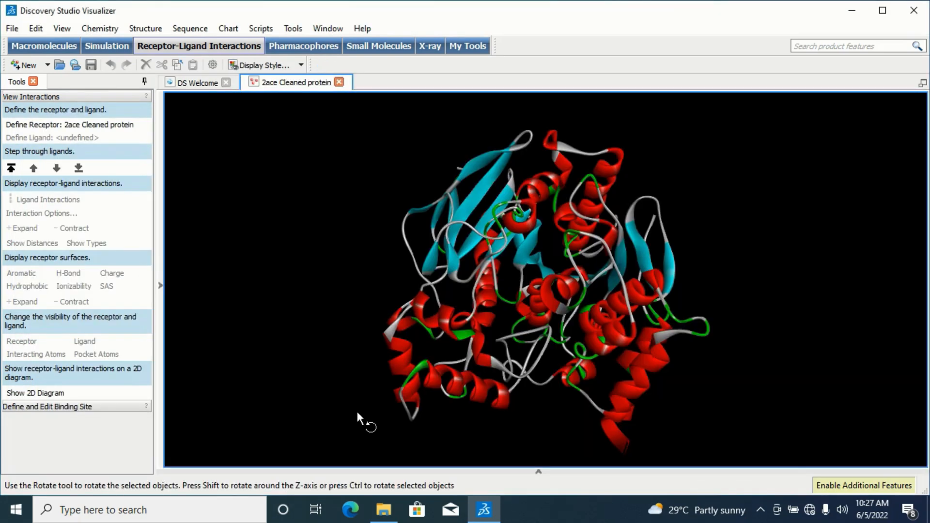
- Rotate the protein slightly and set the mouse mode of the 3D view to Rotate
mouse_move(373, 277)
left_mouse_down()
mouse_move(528, 281)
mouse_move(436, 258)
mouse_move(408, 265)
mouse_move(452, 267)
mouse_move(398, 275)
mouse_move(408, 262)
mouse_move(370, 265)
left_mouse_up()
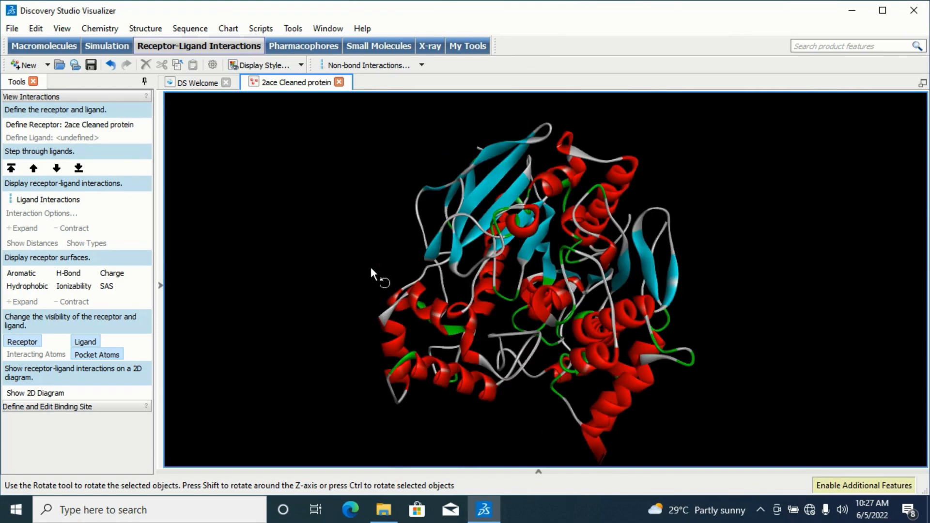
right_click(323, 235)
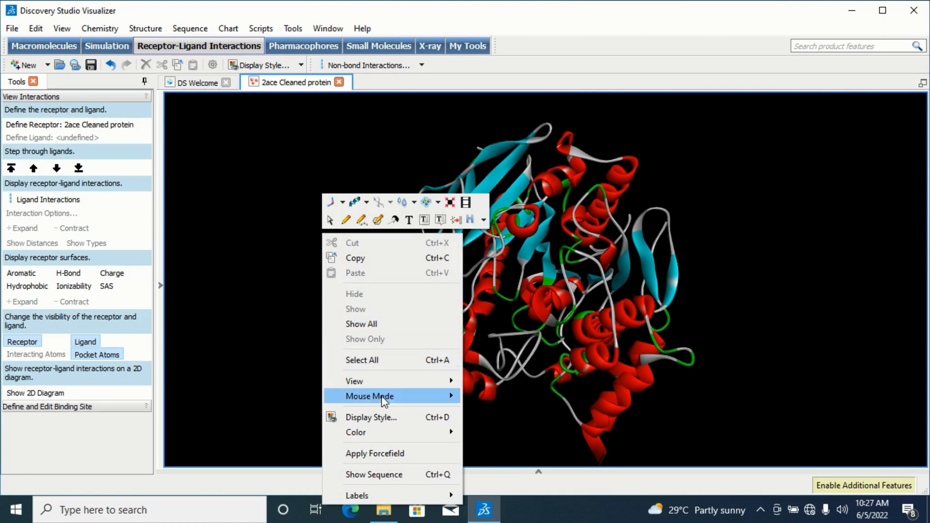
mouse_move(401, 399)
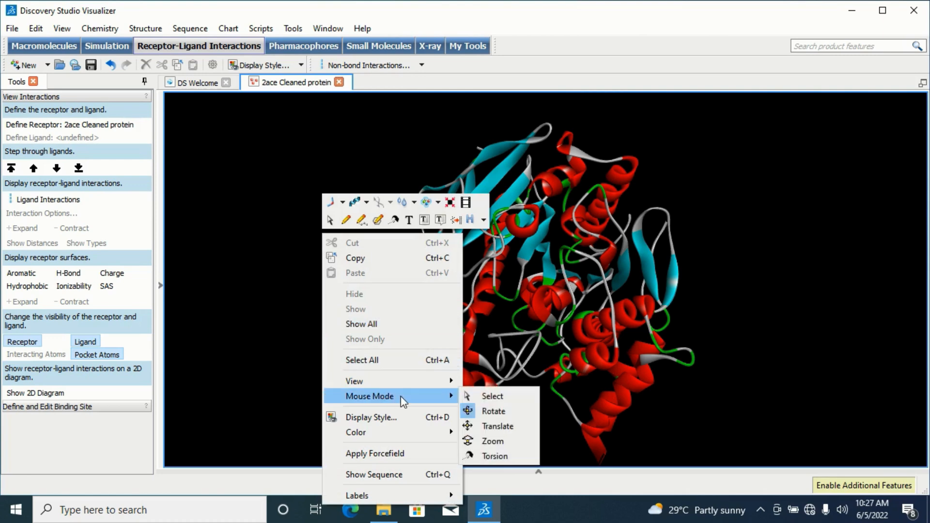
left_click(501, 409)
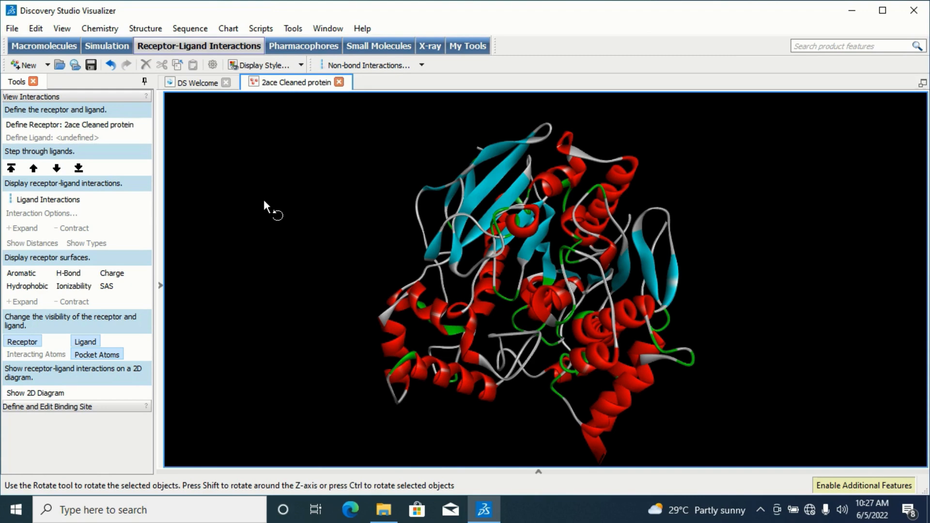
- Change the background color of the protein's 3D view to white
right_click(290, 243)
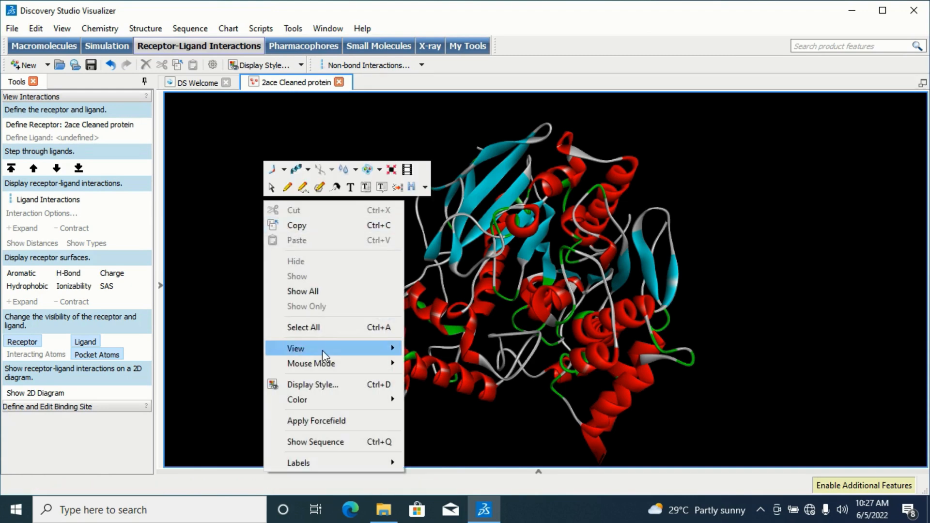
mouse_move(399, 400)
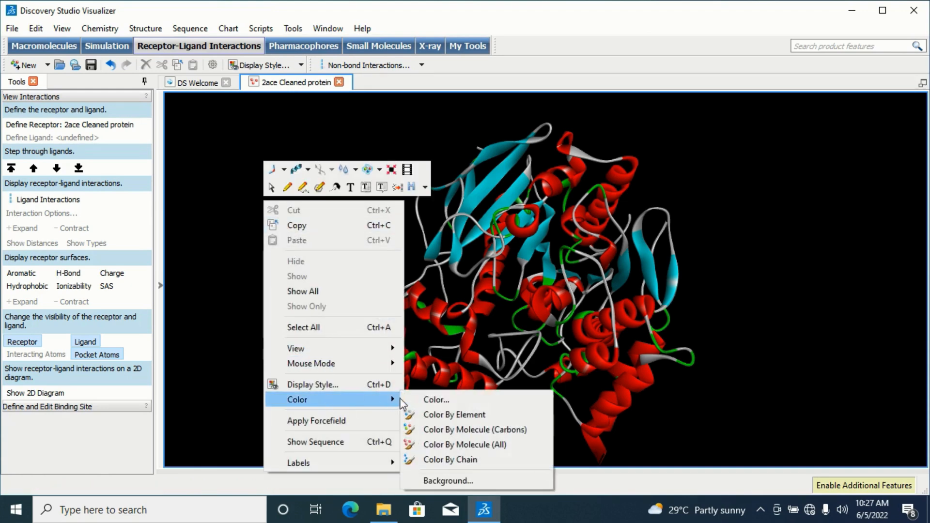
left_click(452, 481)
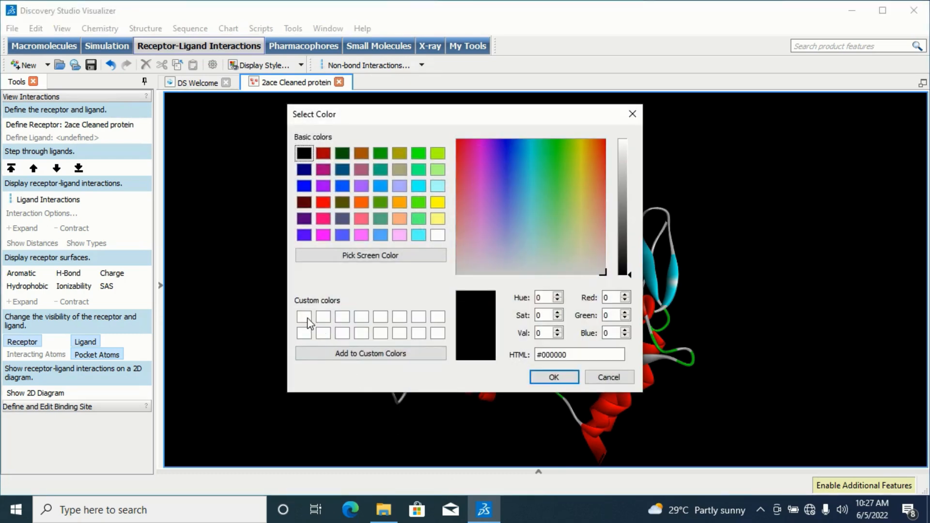
left_click(305, 318)
left_click(554, 377)
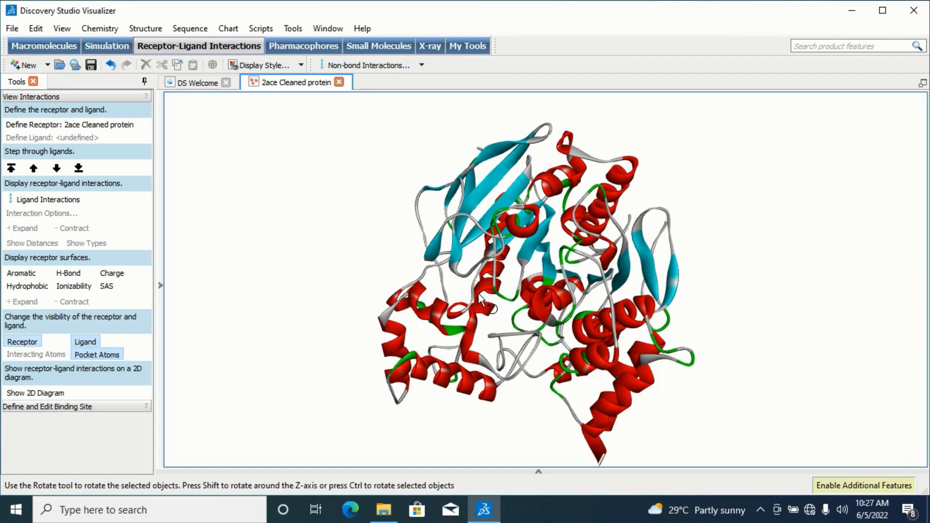
left_click_drag(482, 301, 530, 288)
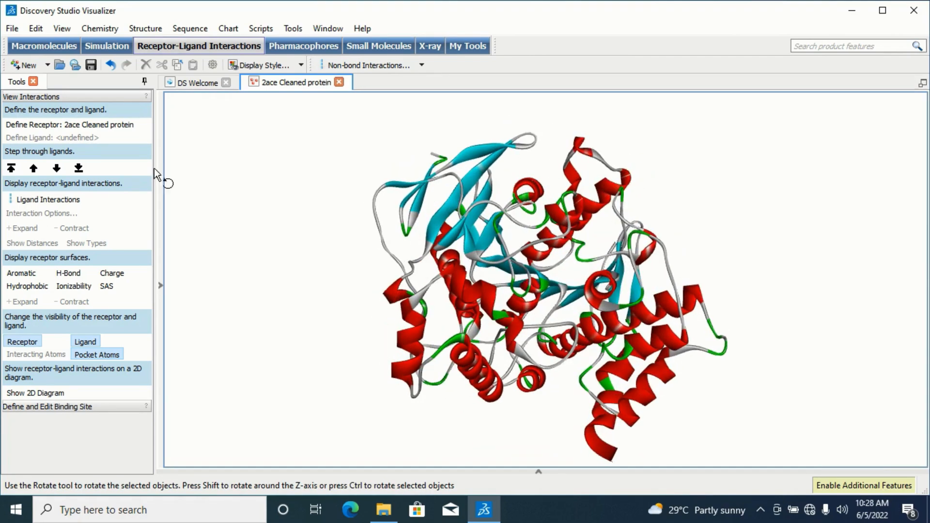
- Insert the Conformatin 2 ligand file from the Docking tutorials folder into the protein view
left_click(12, 28)
mouse_move(39, 95)
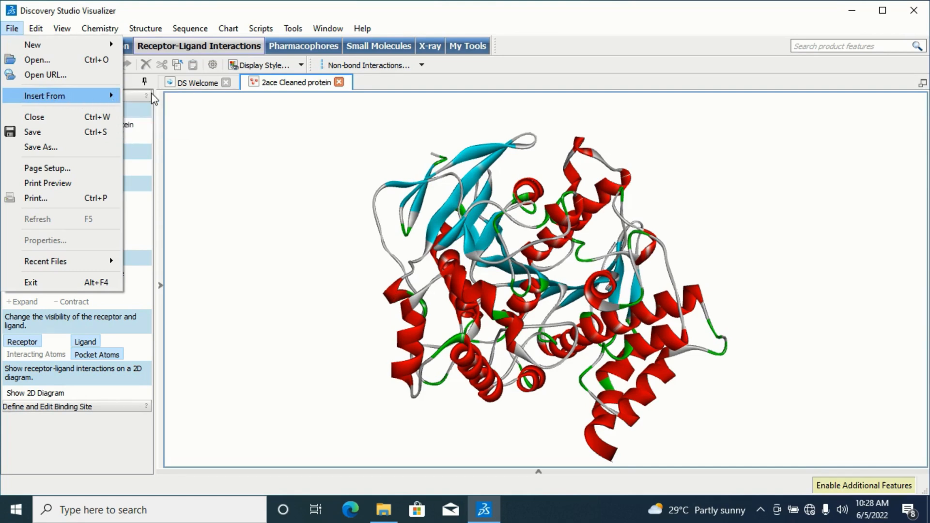
left_click(152, 93)
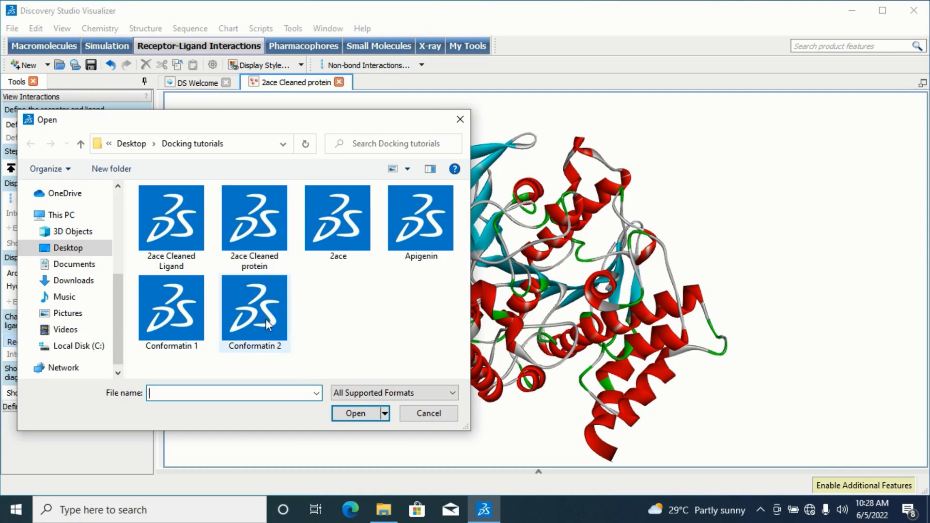
left_click(269, 317)
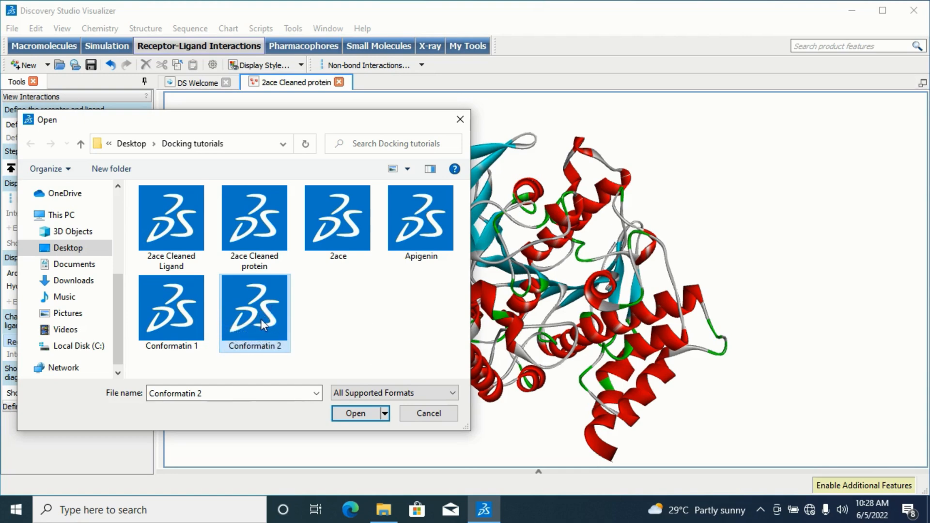
left_click(356, 413)
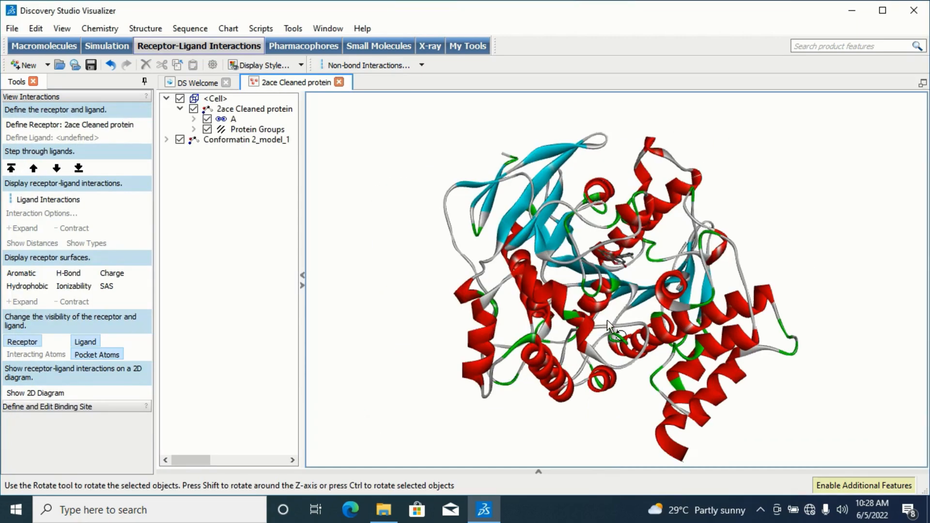
- Inspect the ligand's position in the protein and show the receptor-ligand interactions as a 2D diagram
left_click_drag(641, 297, 456, 291)
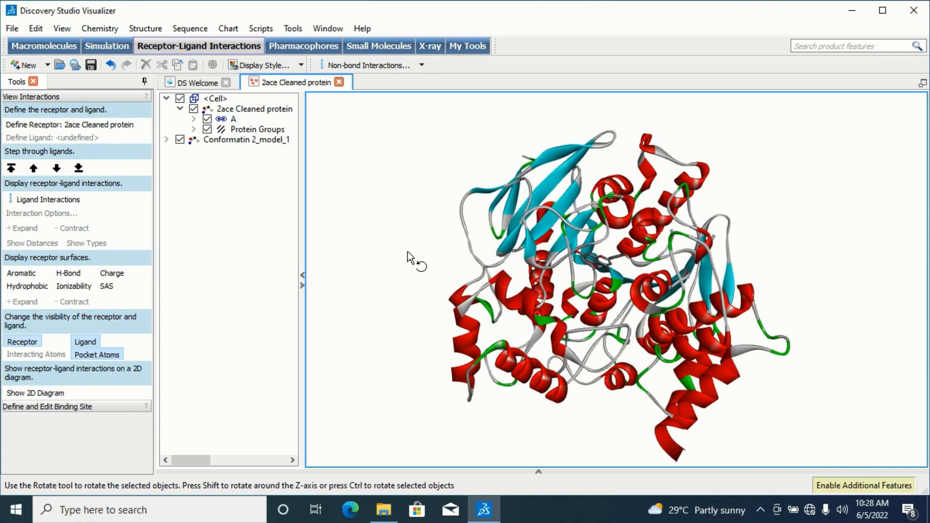
left_click(45, 393)
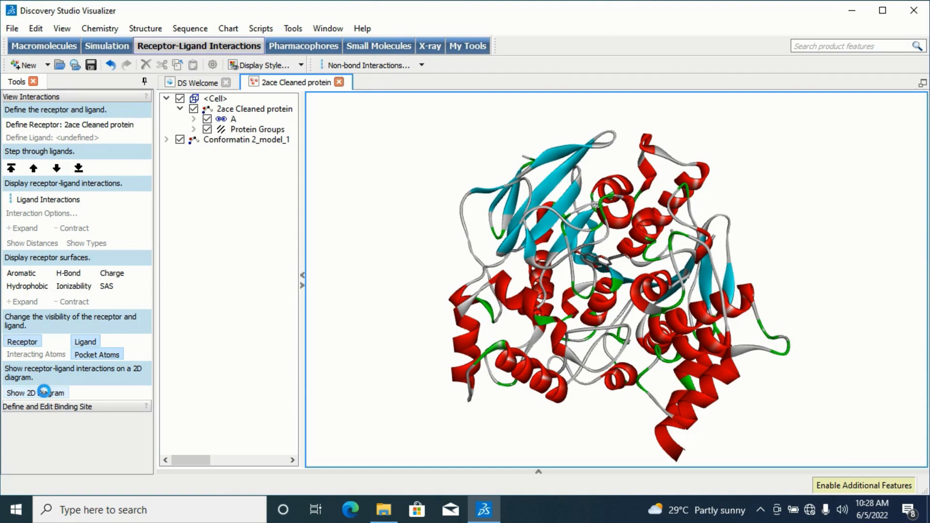
left_click(46, 394)
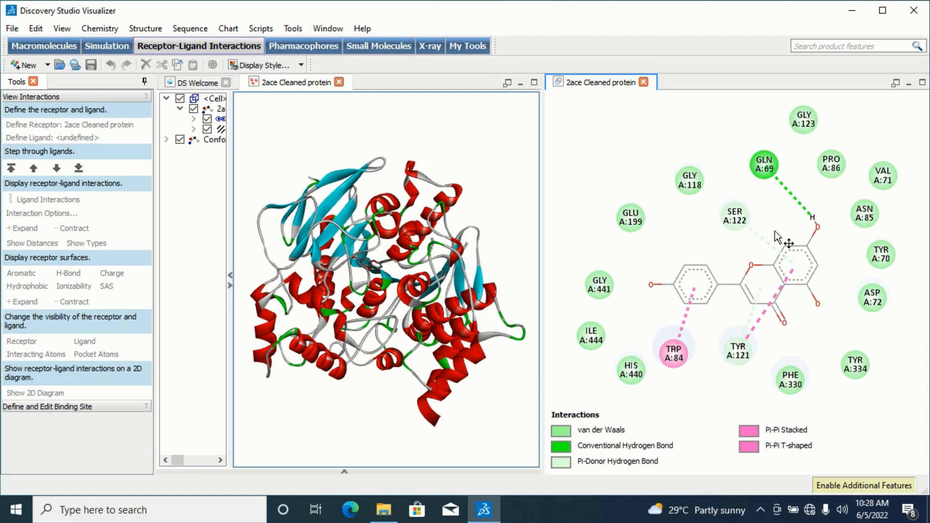
- Open the 2D diagram's display style settings and review the atom, residue, interaction and general options
right_click(687, 236)
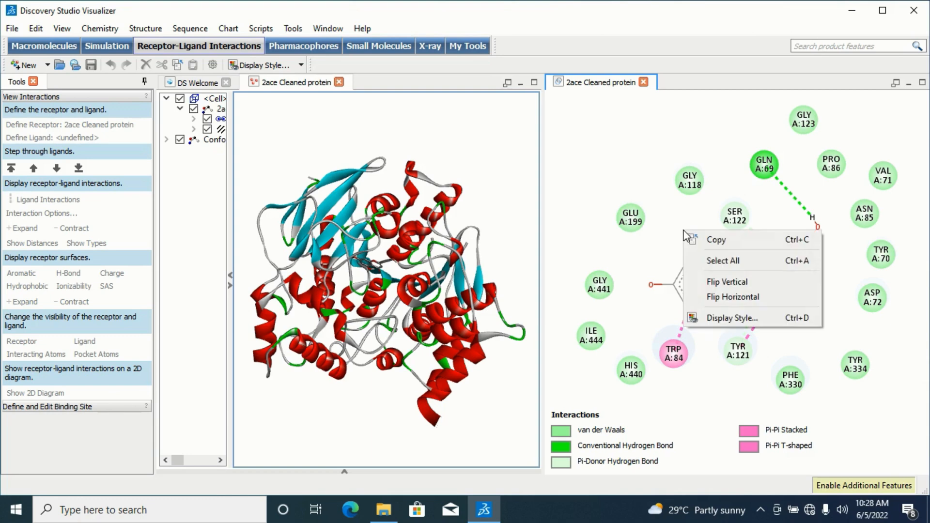
left_click(753, 319)
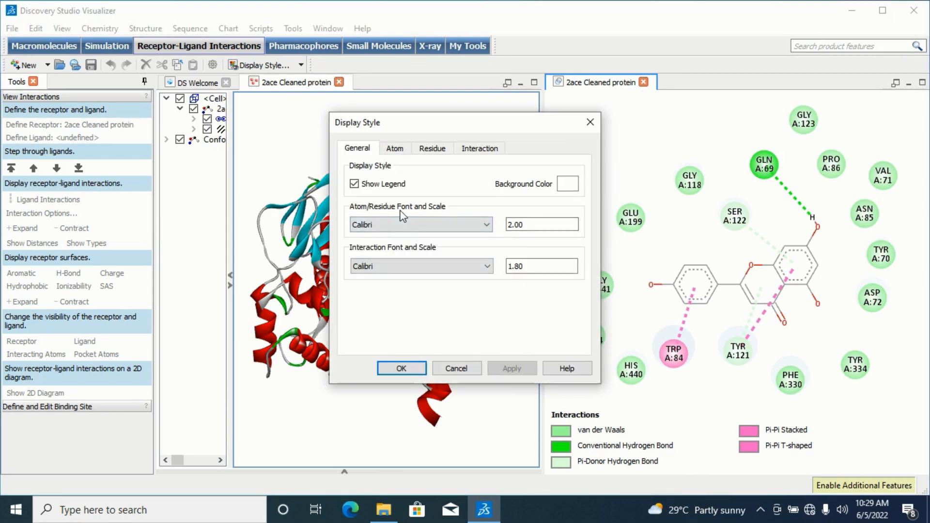
left_click(395, 149)
left_click(427, 149)
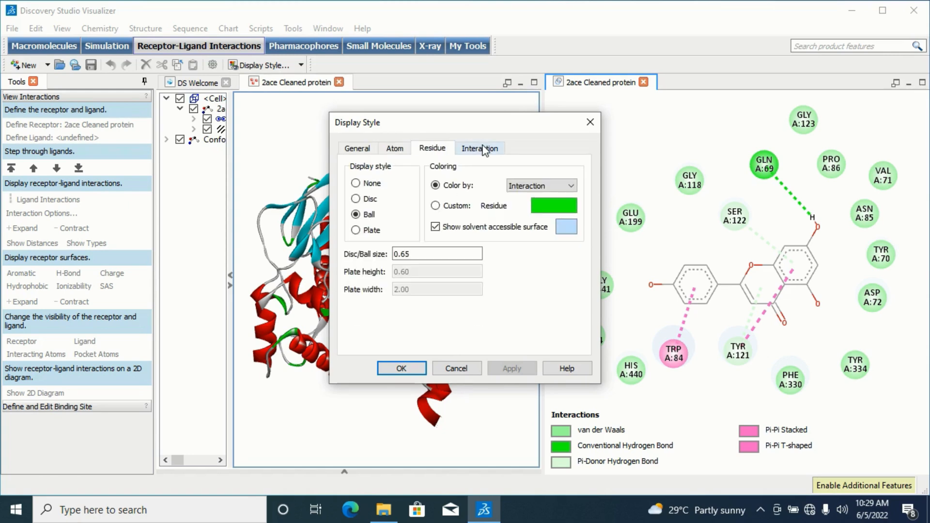
left_click(484, 151)
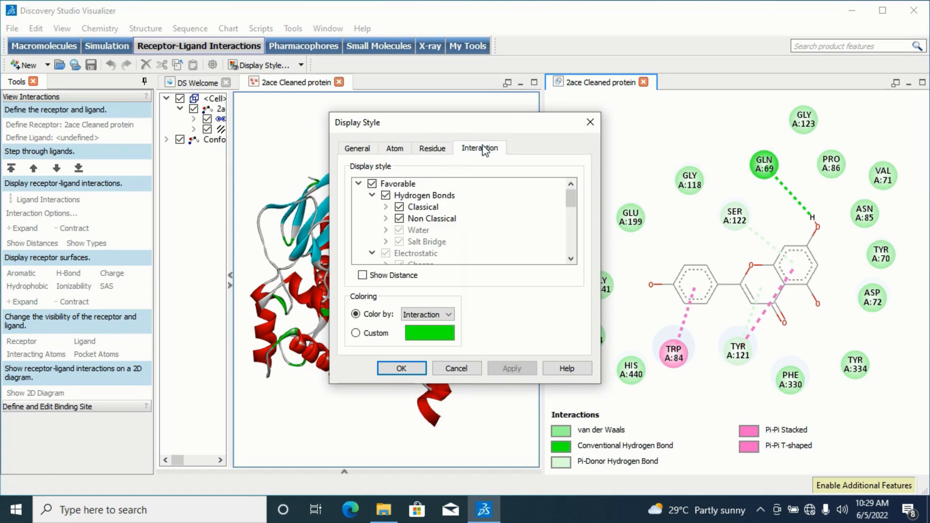
left_click(363, 152)
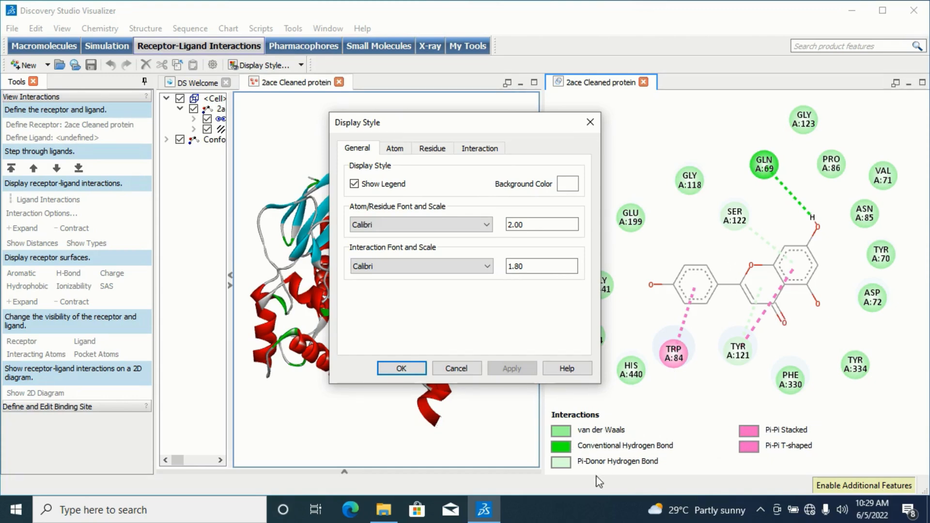
- Turn off the 2D diagram's legend and look through its background color and atom/residue font choices
left_click(354, 184)
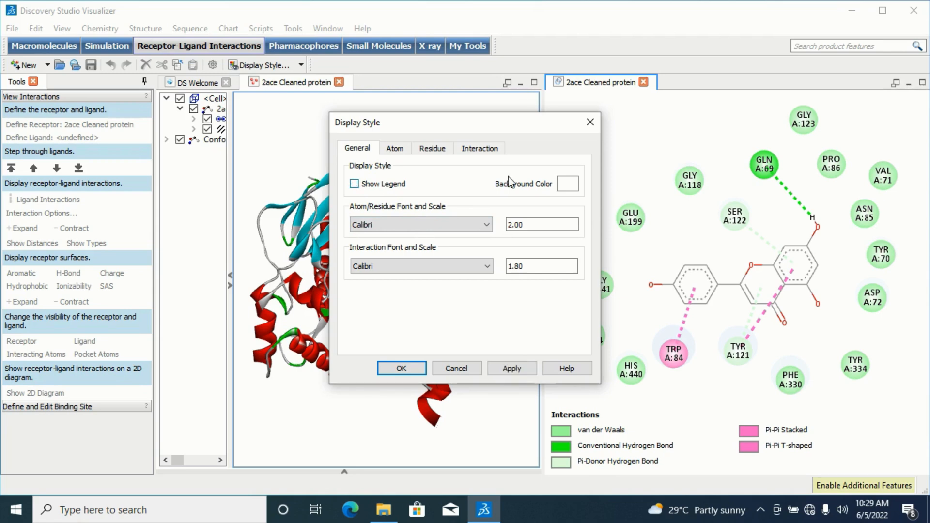
left_click(568, 184)
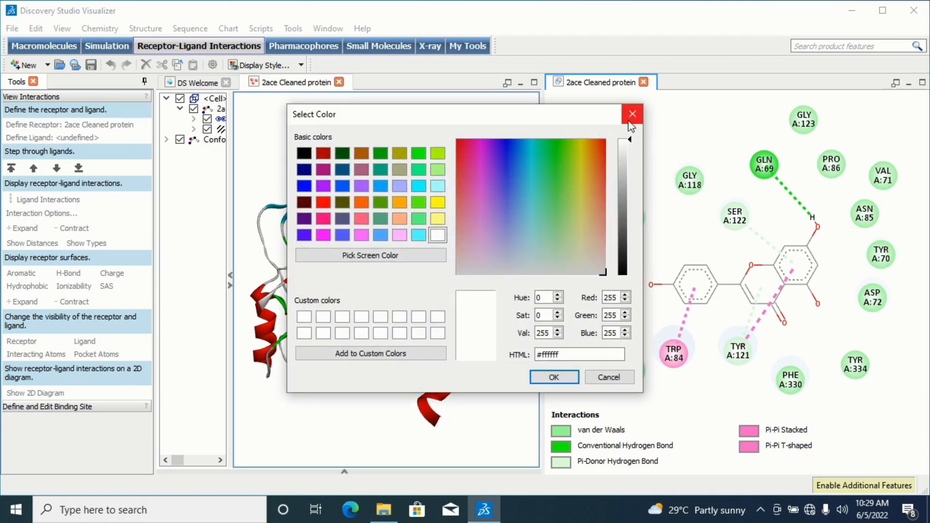
left_click(555, 377)
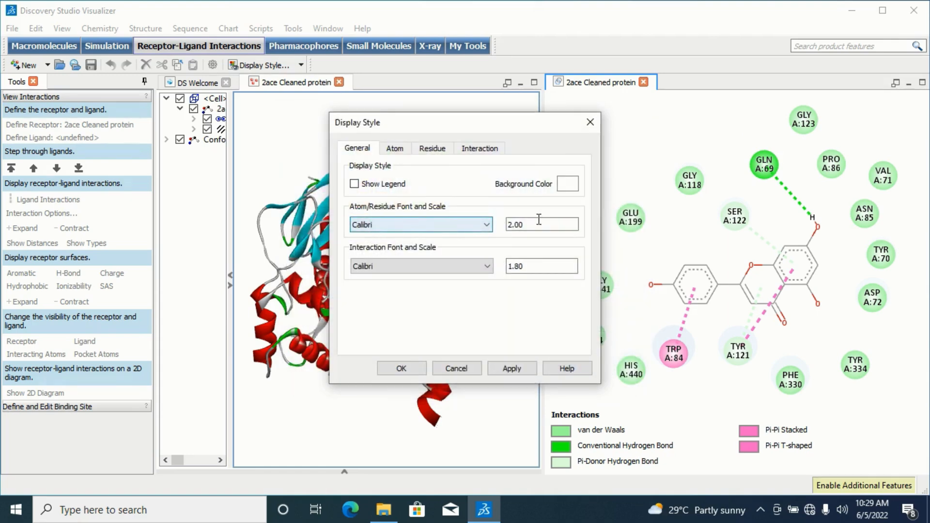
left_click(487, 225)
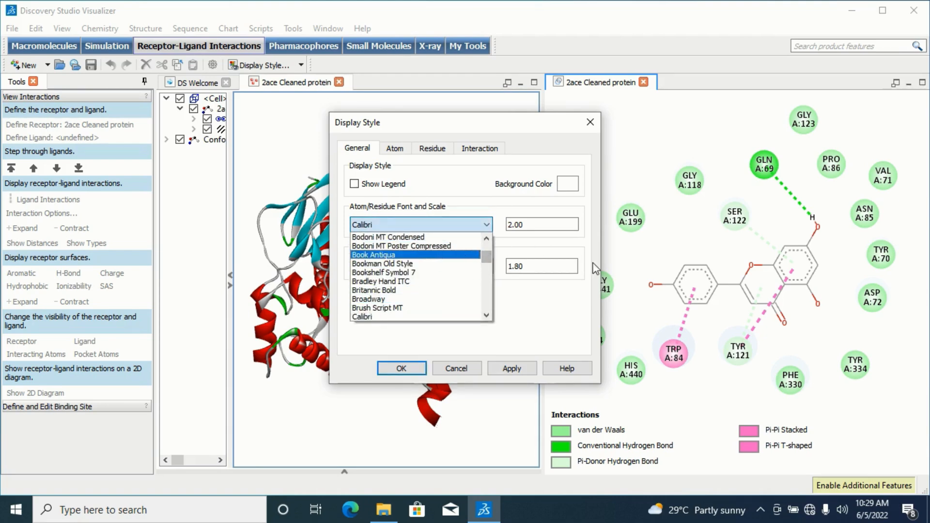
left_click(486, 224)
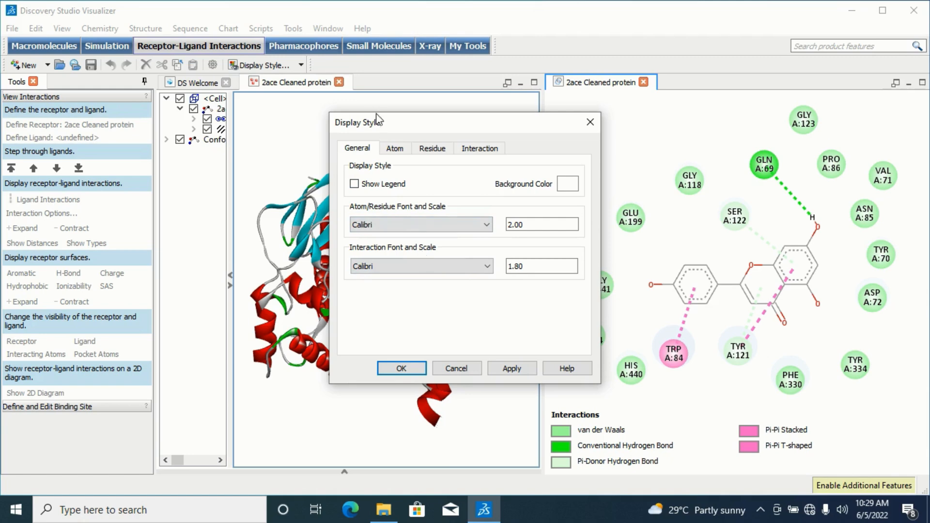
- Set the atom display style of the 2D diagram to Disc and apply the changes
left_click(400, 151)
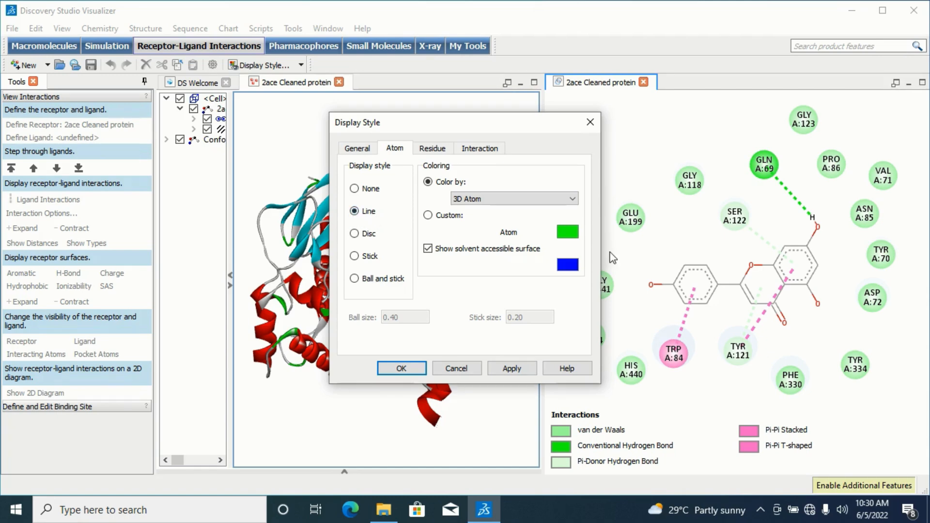
left_click(354, 235)
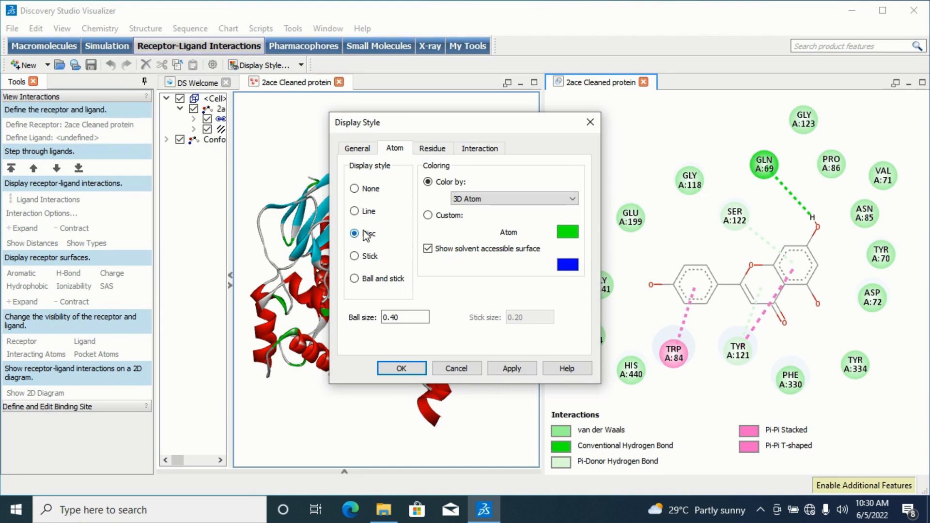
left_click(512, 369)
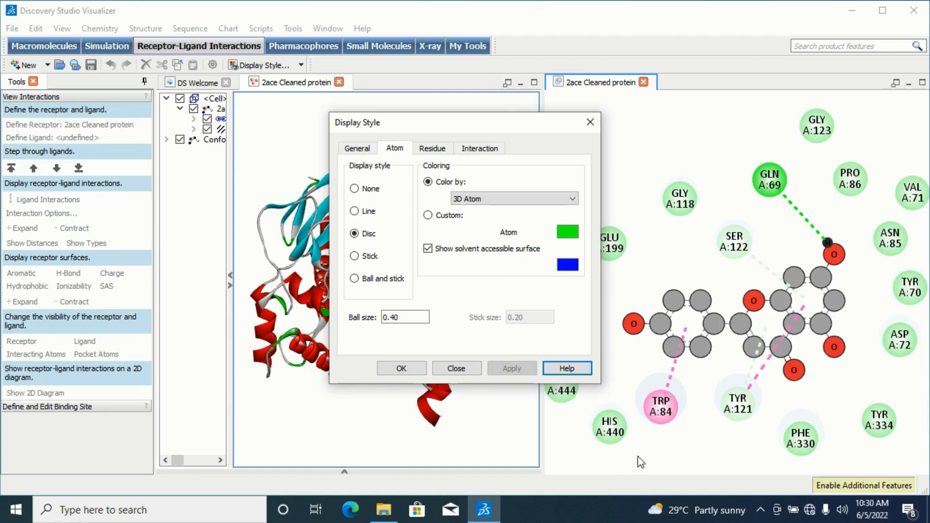
left_click(359, 149)
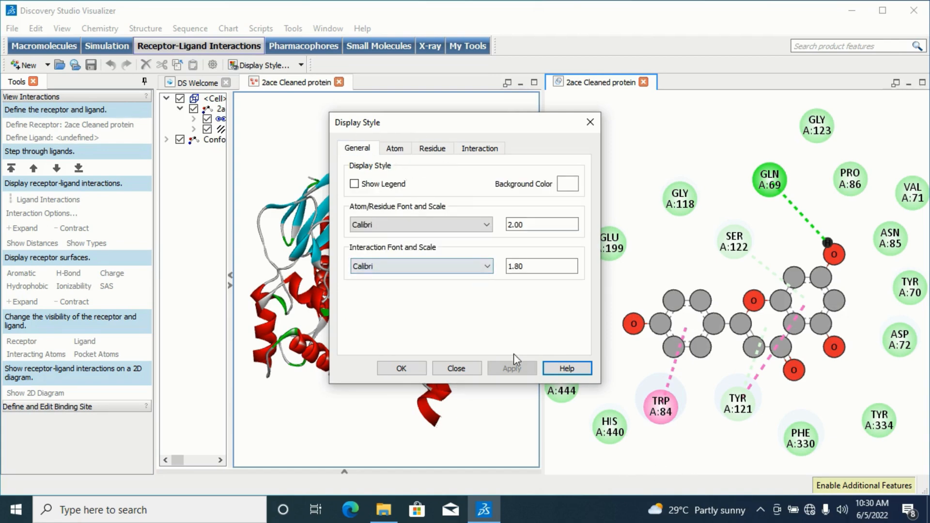
left_click(389, 149)
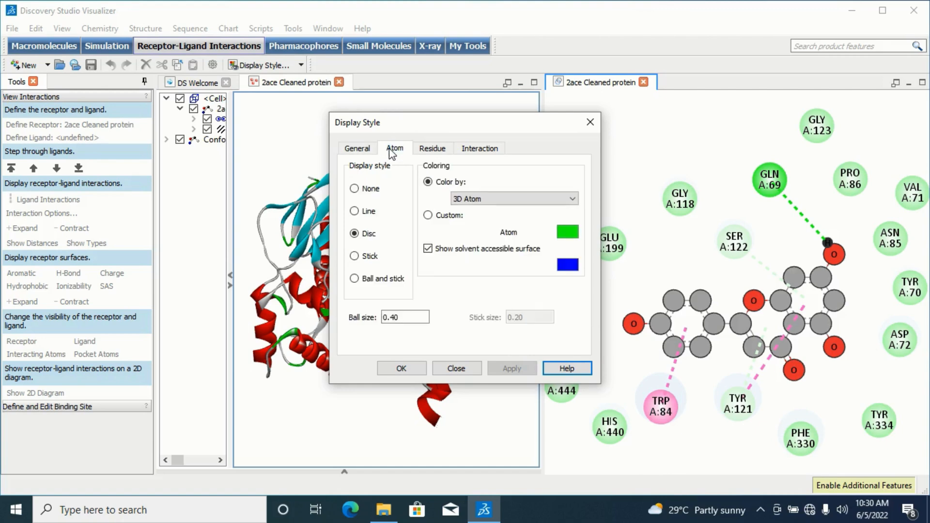
- Set the 2D diagram's atom display style to Stick and turn off the atoms' solvent accessible surface, applying the changes
left_click(371, 256)
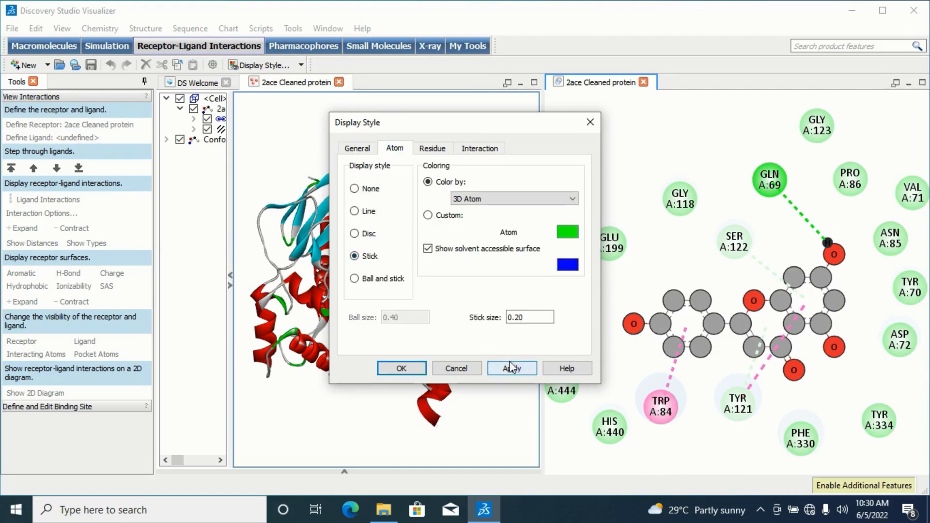
left_click(511, 368)
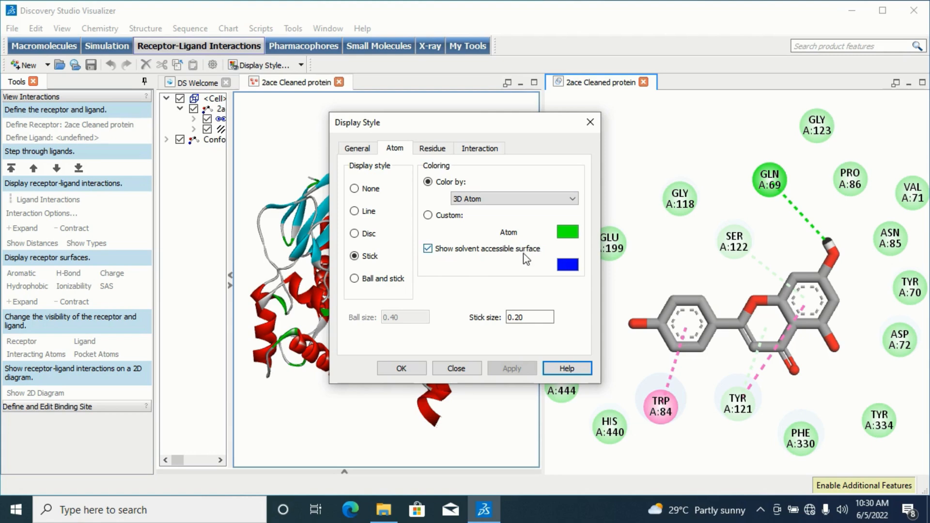
left_click(428, 249)
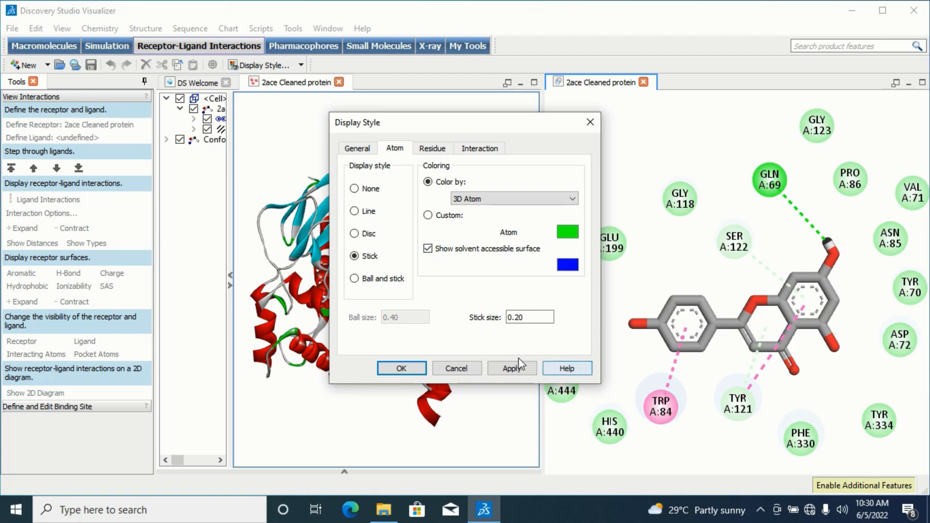
left_click(511, 371)
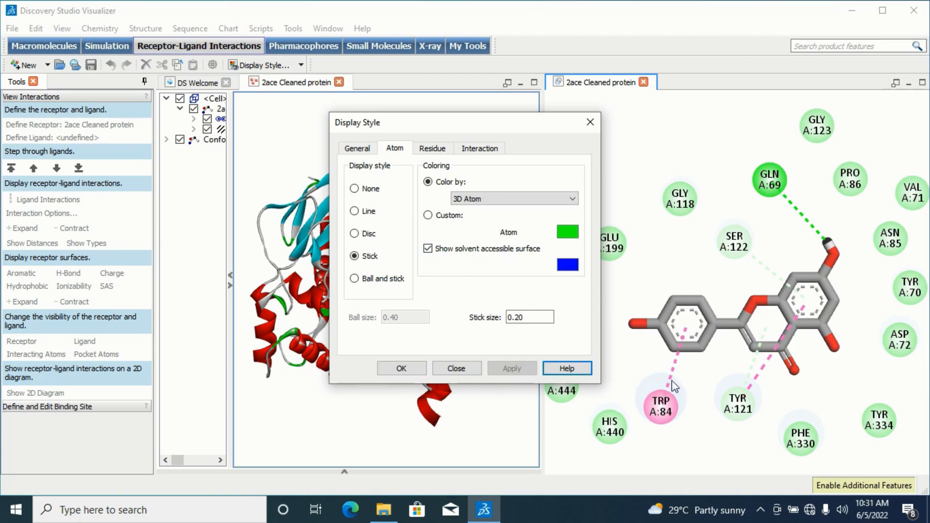
left_click(429, 249)
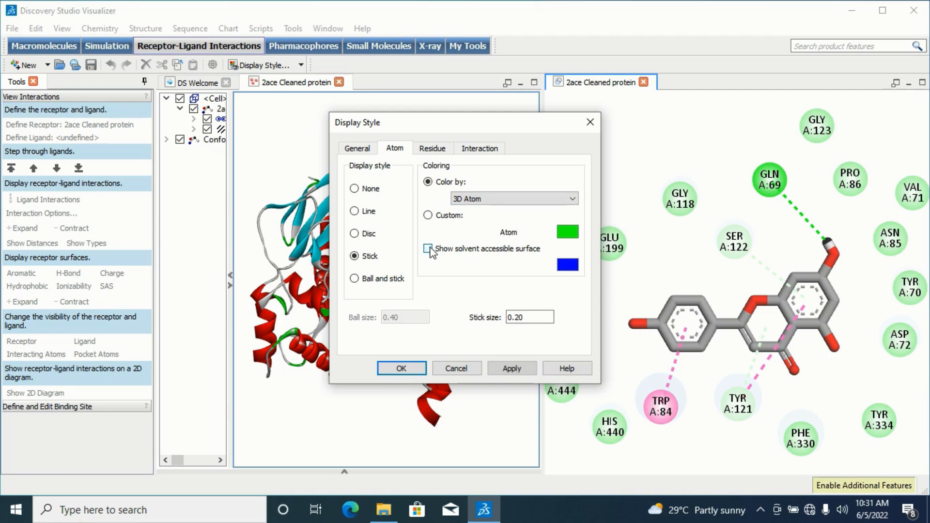
left_click(529, 372)
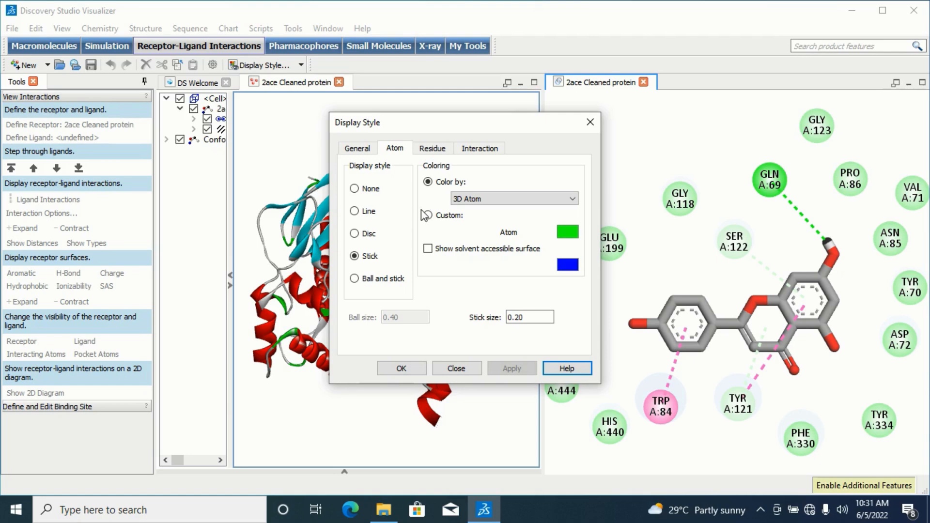
- Set the residue display style of the 2D diagram to Disc and apply it
left_click(432, 149)
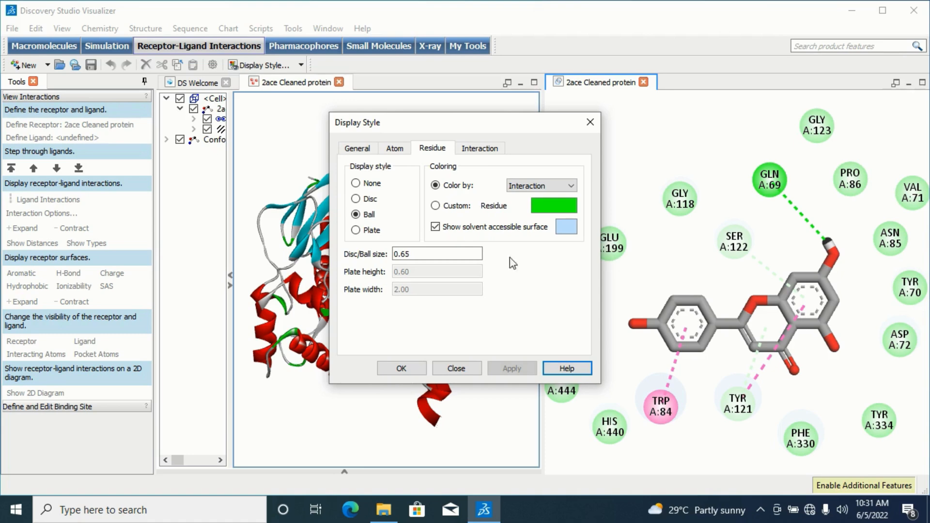
left_click(356, 199)
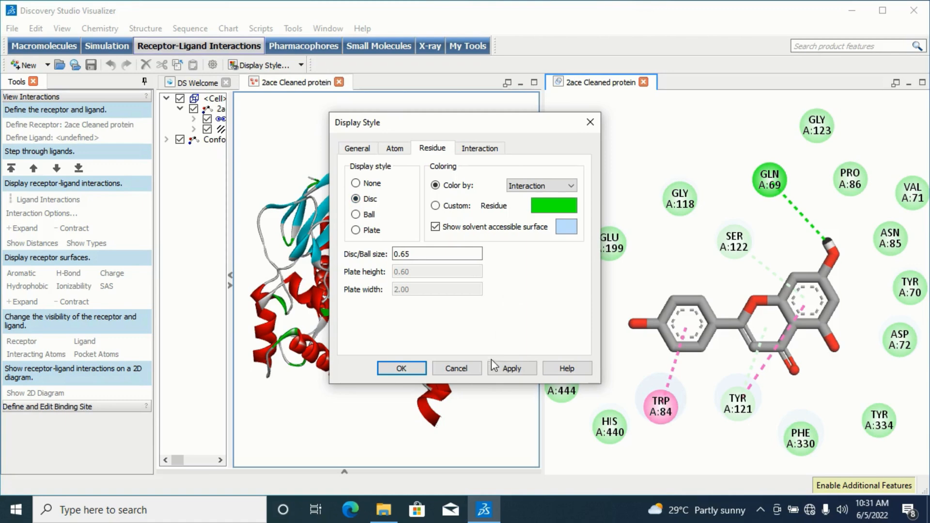
left_click(511, 369)
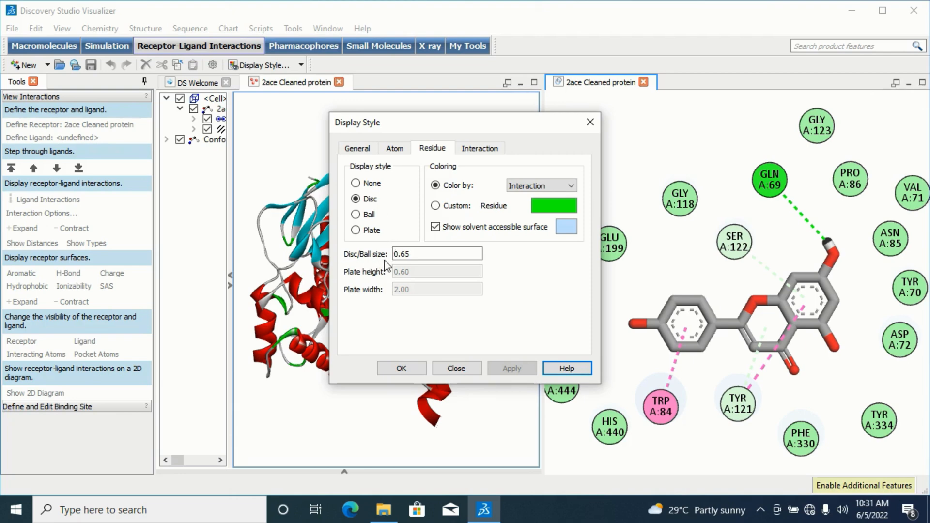
- Try a residue disc size of 1 in the 2D diagram and restore it to 0.65
left_click(409, 256)
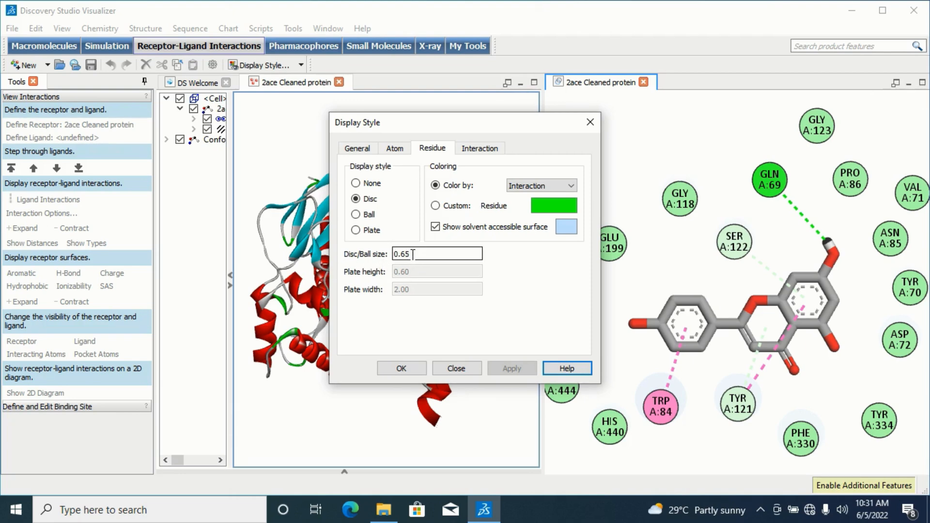
left_click_drag(412, 253, 390, 253)
type("1")
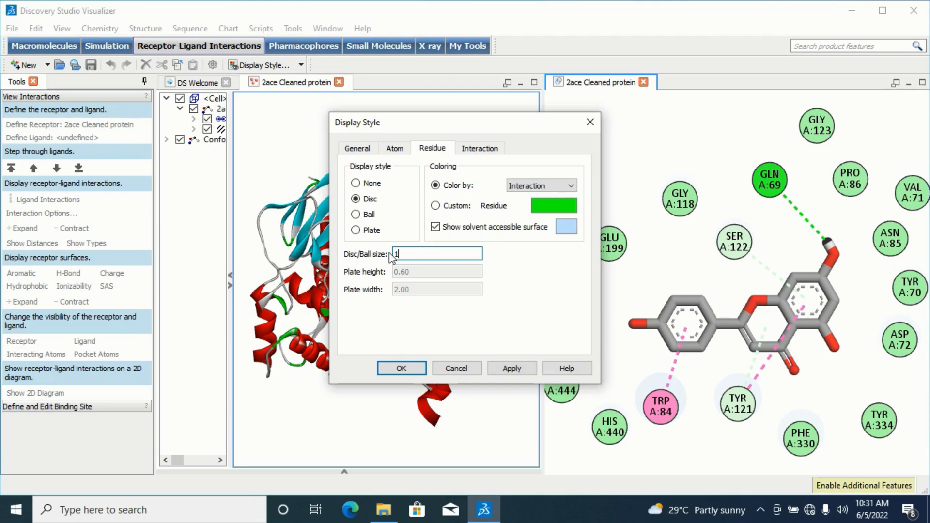
left_click(511, 367)
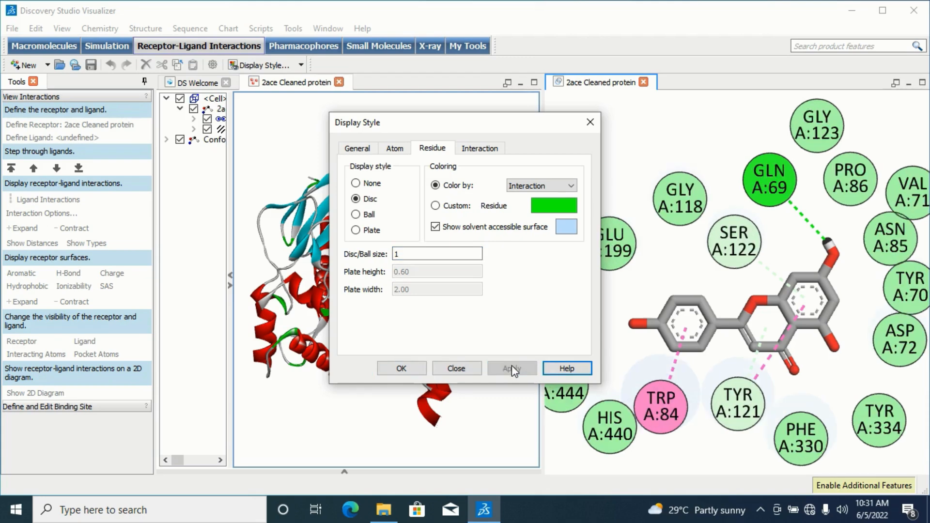
left_click(406, 253)
key("BackSpace")
type("0.65")
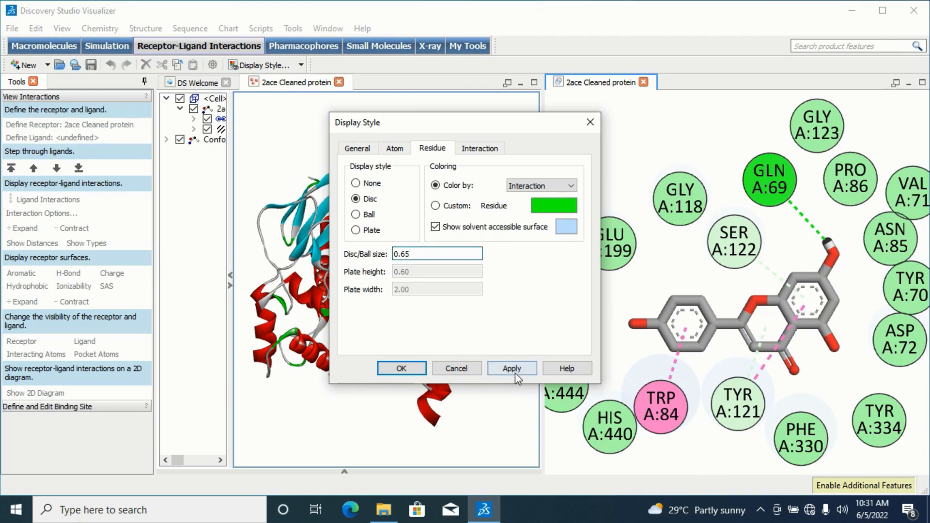
left_click(512, 369)
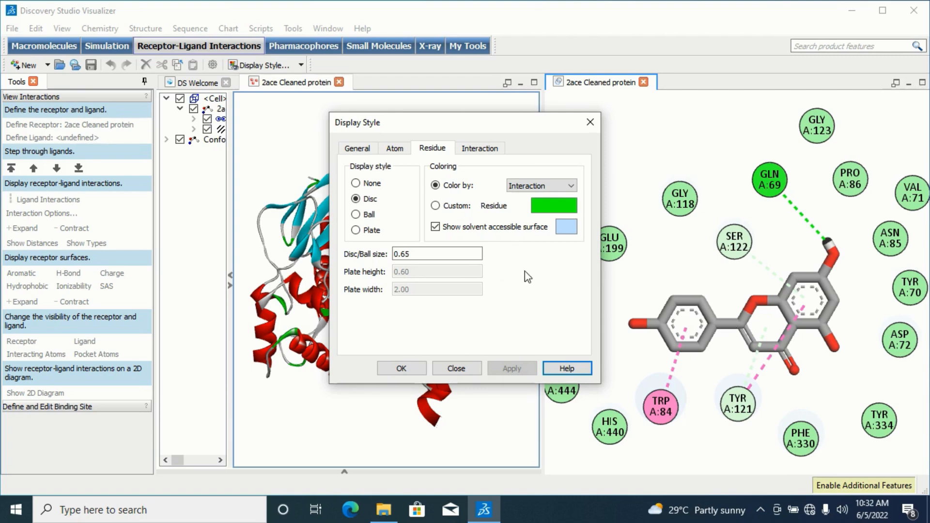
- Compare the 2D diagram with and without the residues' solvent accessible surface, leaving that surface turned off
left_click(572, 186)
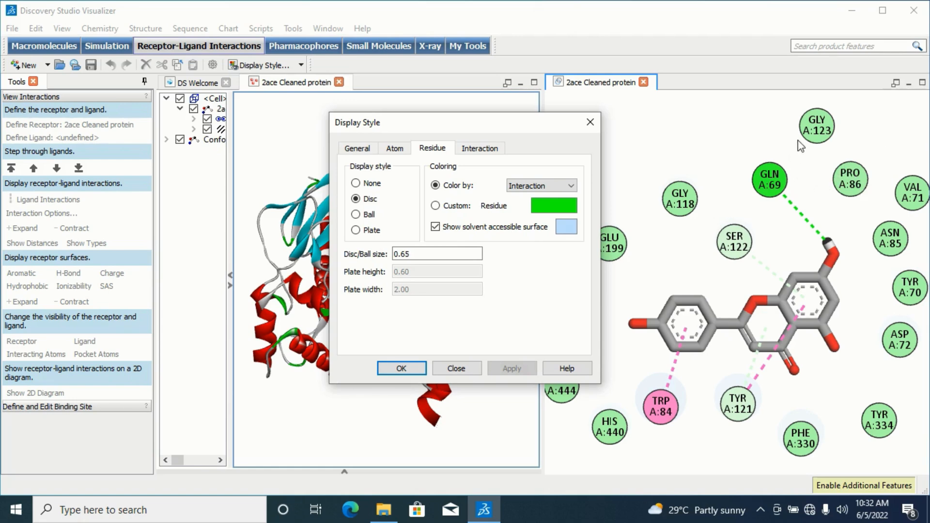
left_click(436, 227)
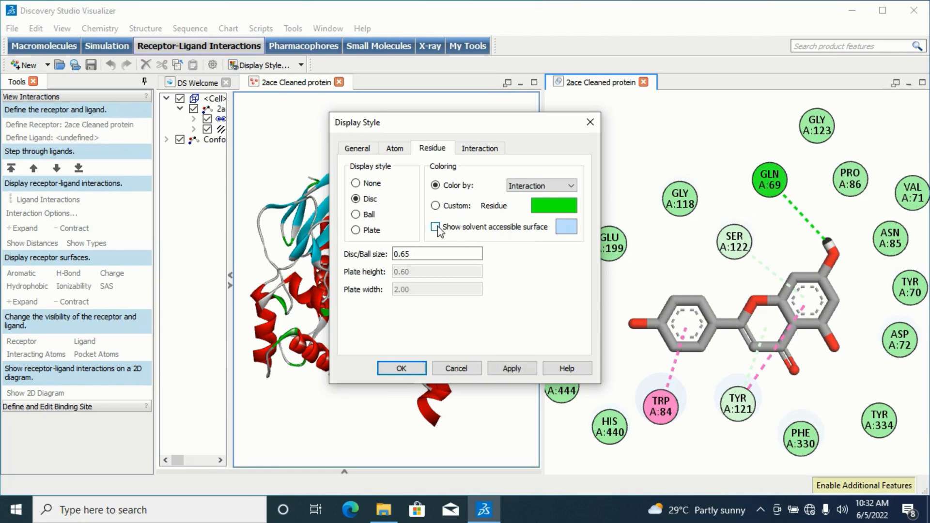
left_click(509, 370)
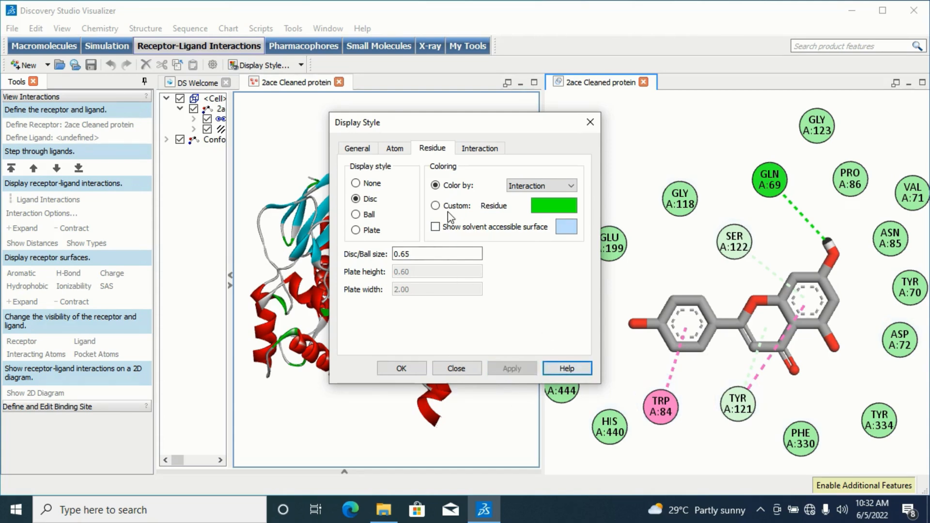
left_click(435, 227)
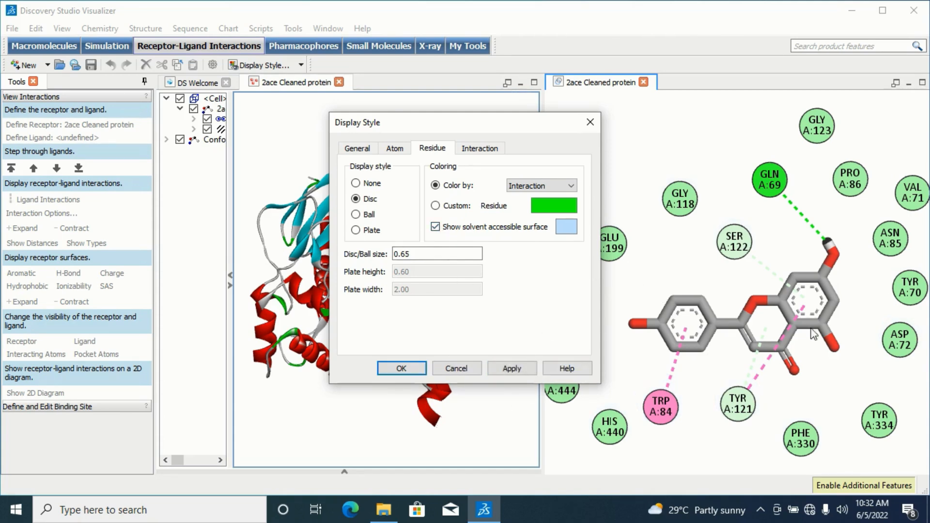
left_click(514, 370)
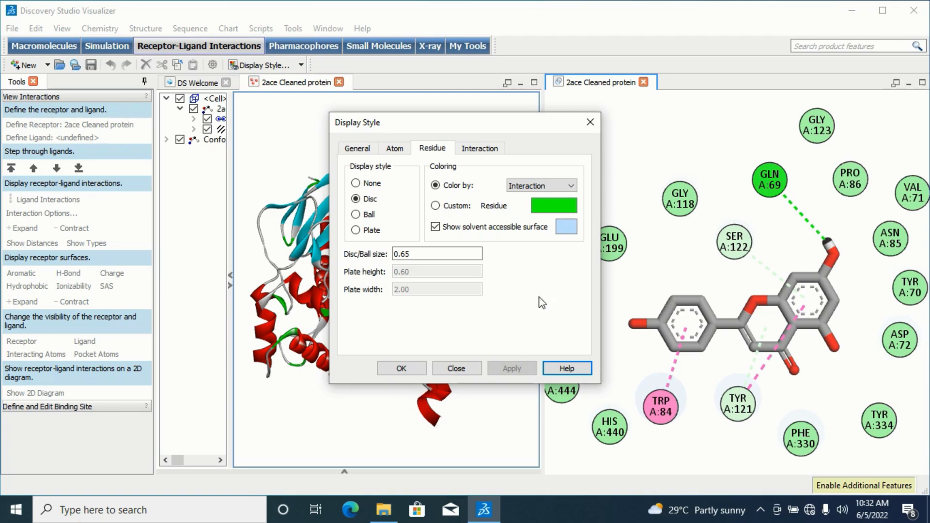
left_click(435, 226)
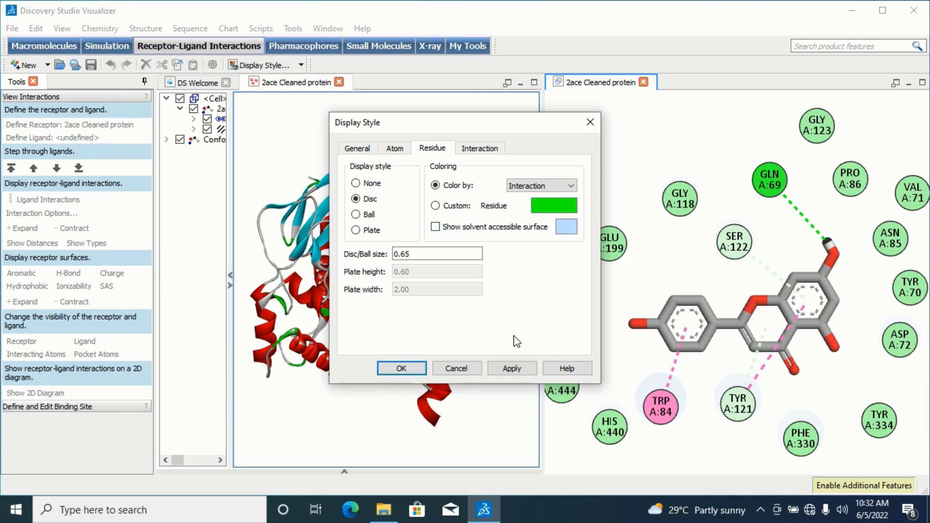
left_click(512, 368)
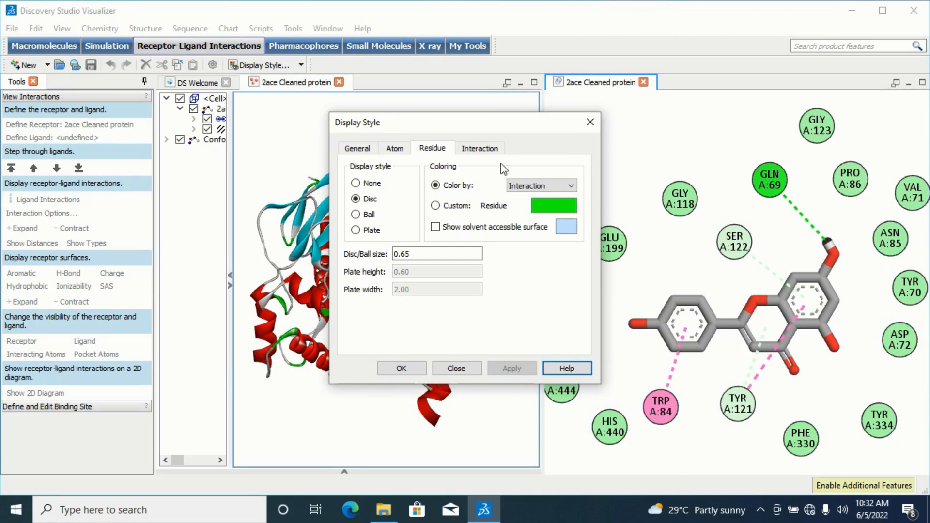
- Review the general, atom, residue and interaction display settings of the 2D diagram
left_click(372, 150)
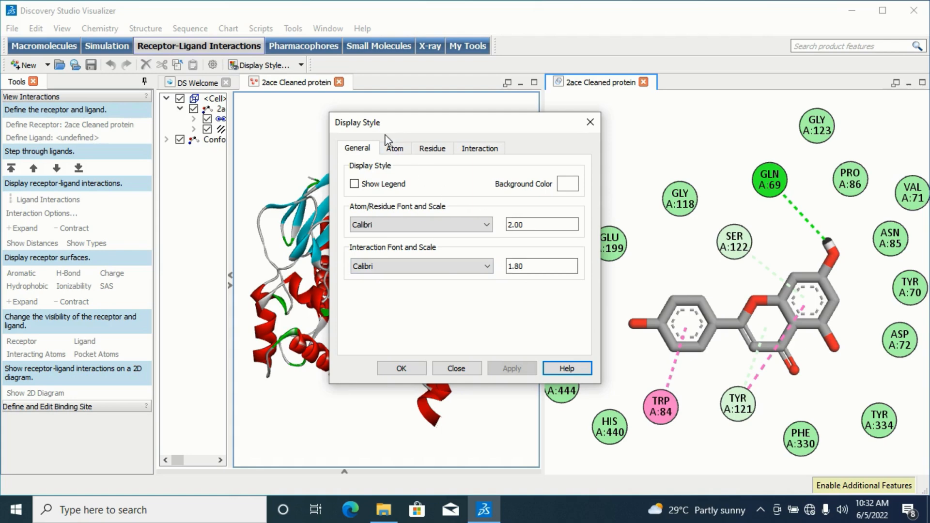
left_click(402, 152)
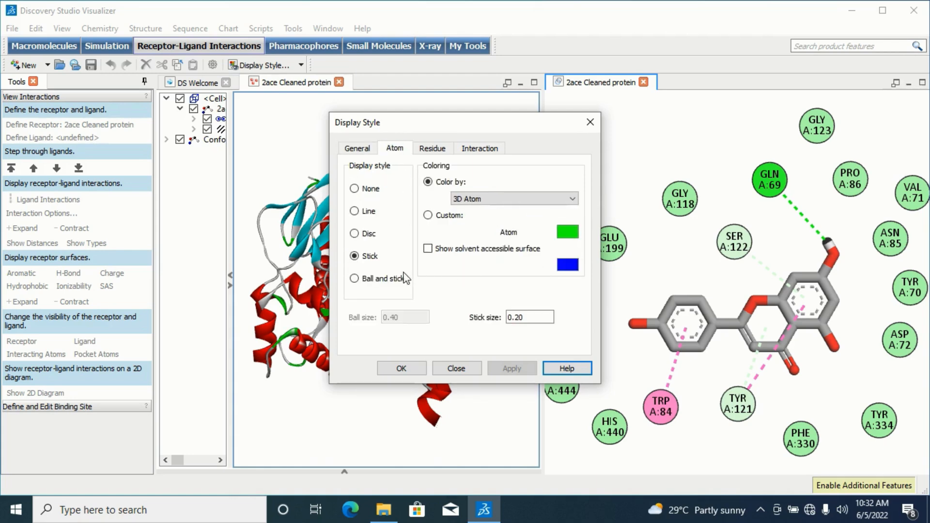
left_click(436, 149)
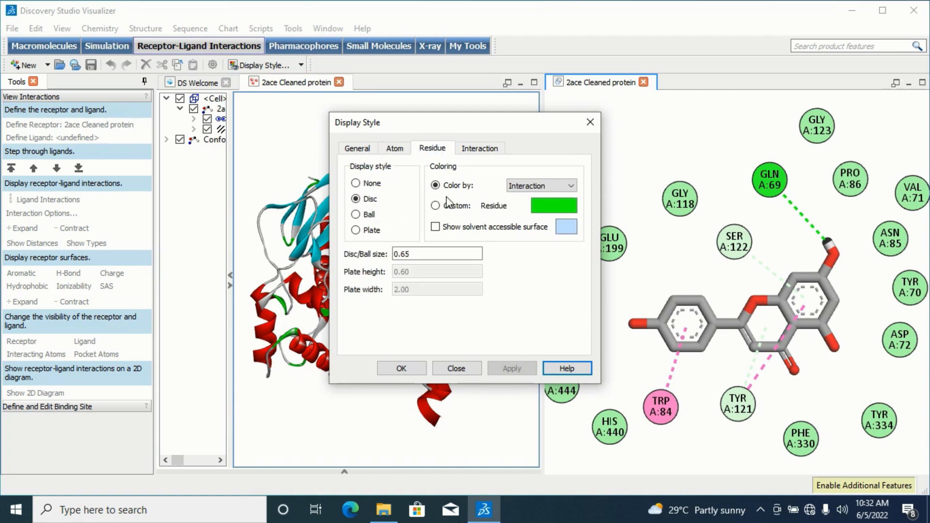
left_click(485, 151)
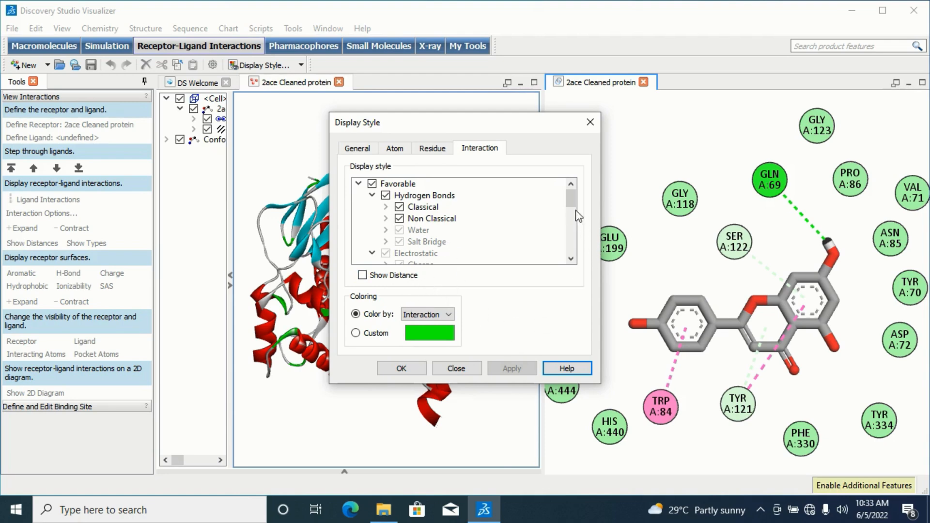
left_click_drag(572, 213, 573, 177)
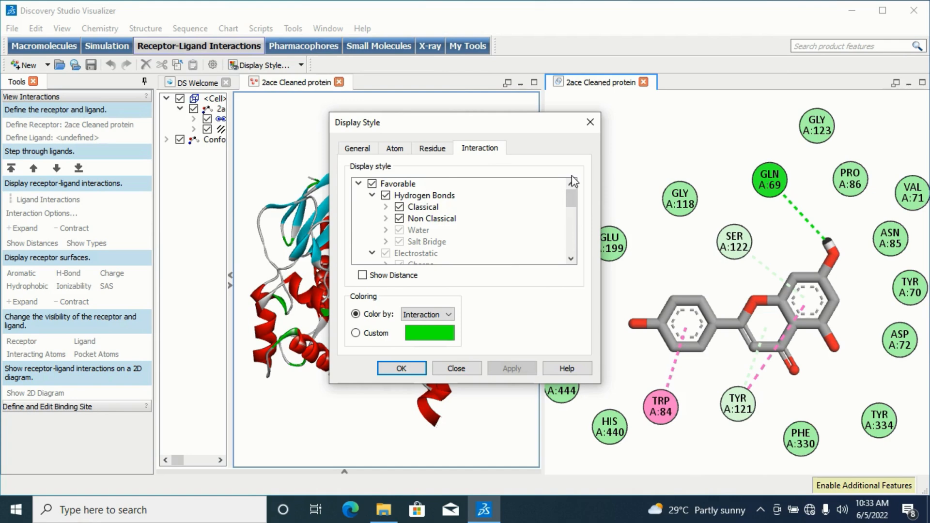
- Try showing the interaction distances in the 2D diagram and turn them off again
left_click(362, 275)
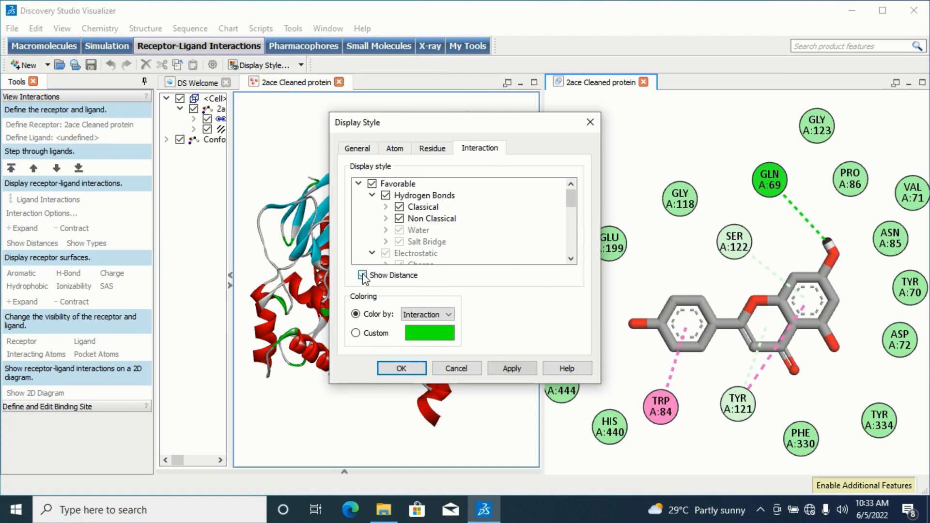
left_click(512, 369)
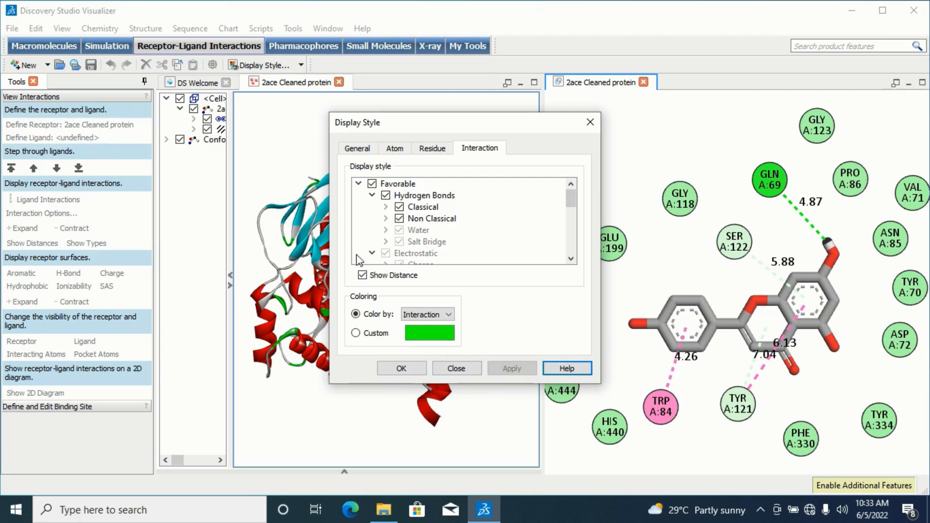
left_click(362, 276)
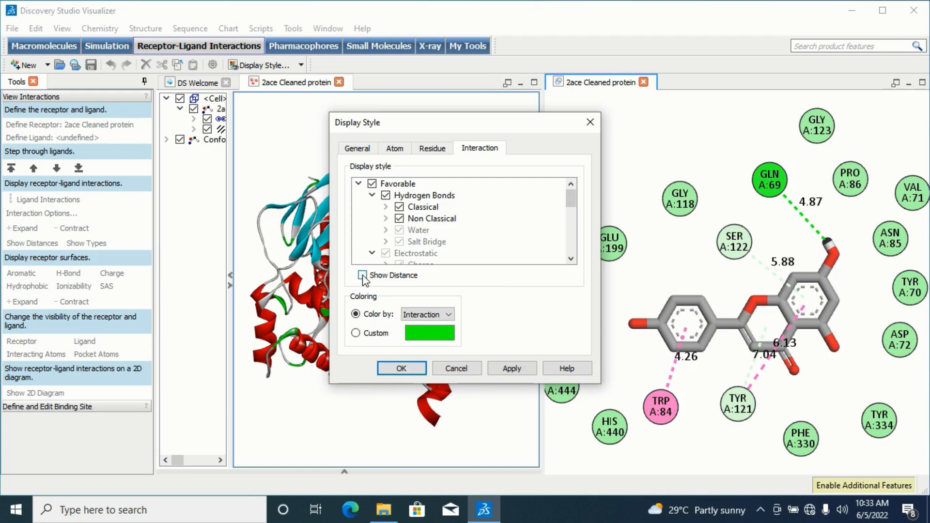
left_click(513, 370)
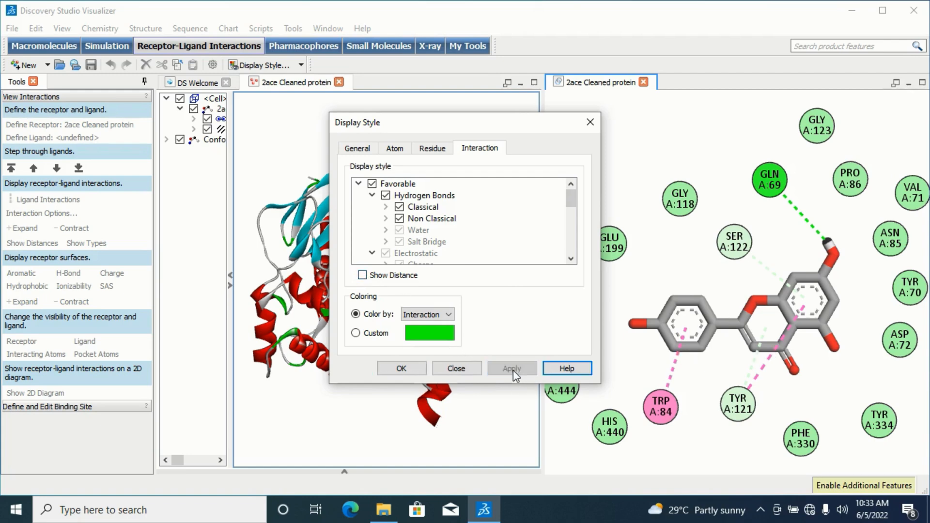
- Accept the display style settings and shift the 2D interaction diagram within its view
left_click(401, 369)
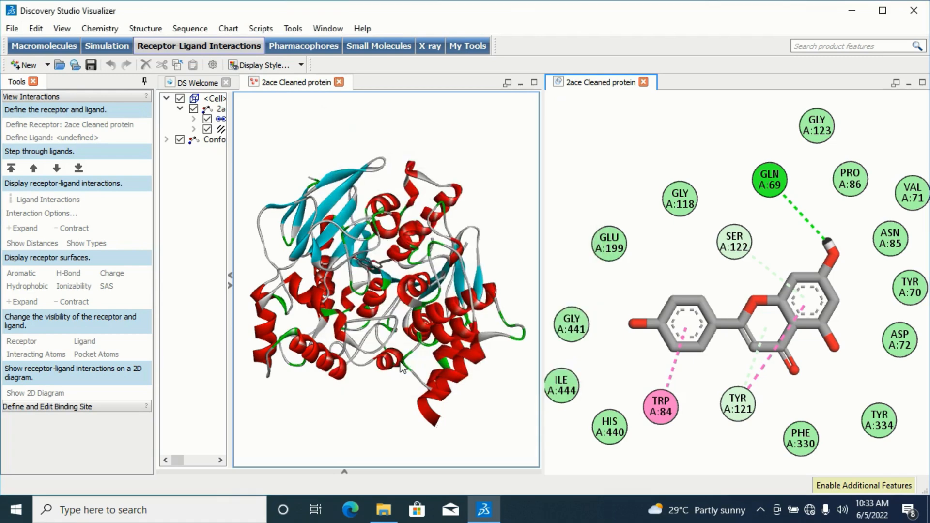
mouse_move(784, 265)
middle_mouse_down()
mouse_move(685, 218)
mouse_move(770, 260)
middle_mouse_up()
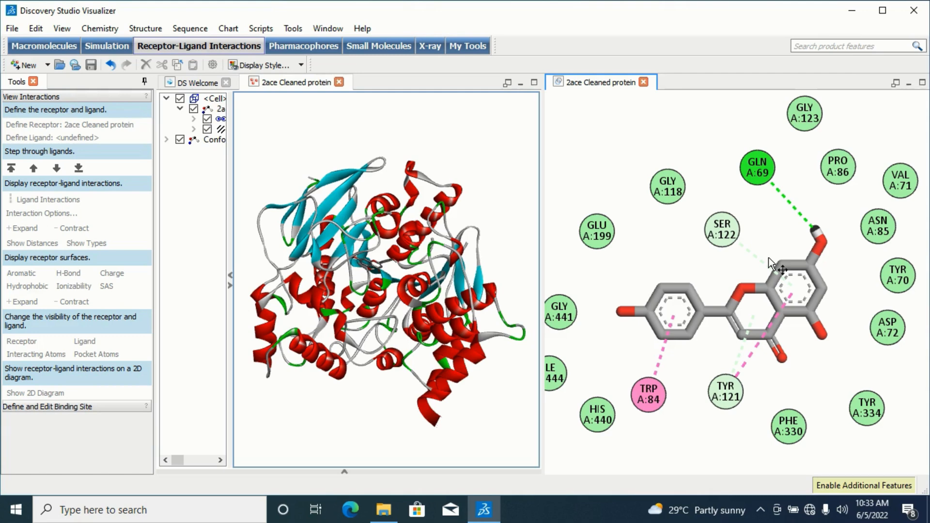
mouse_move(712, 272)
left_mouse_down()
mouse_move(726, 264)
mouse_move(702, 280)
left_mouse_up()
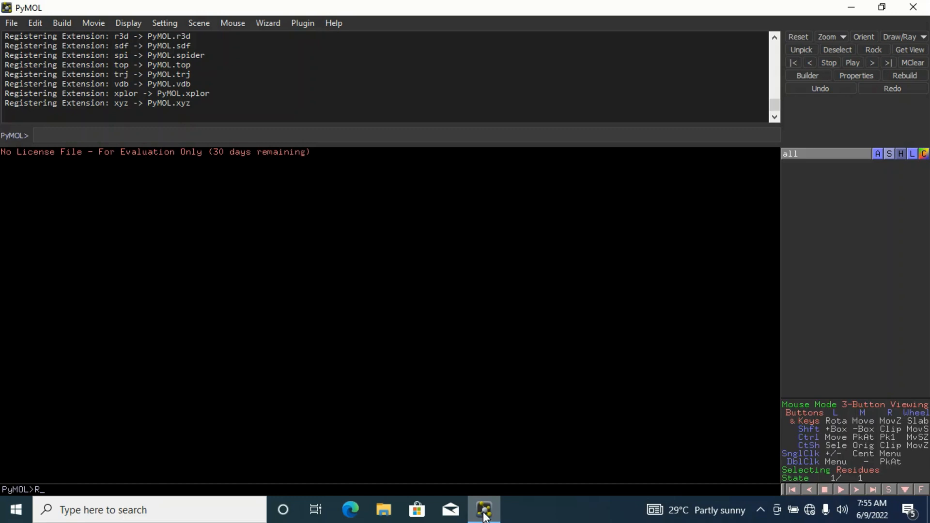
- Review PyMOL's file opening, session saving and export options, including the image export formats
mouse_move(484, 509)
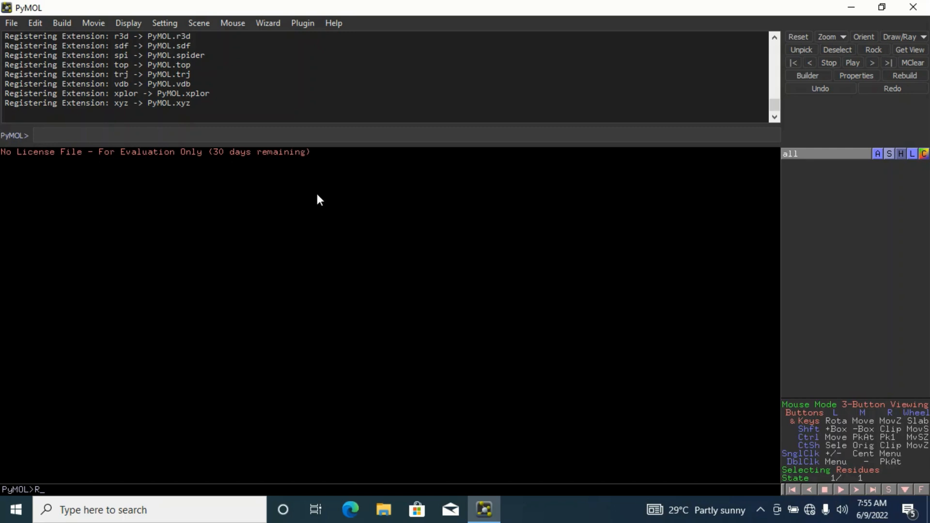
left_click(11, 23)
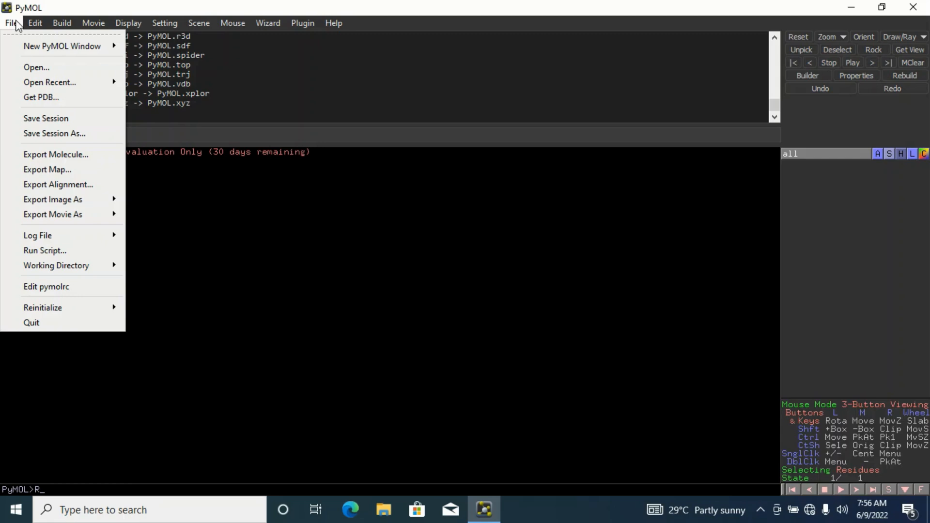
mouse_move(41, 46)
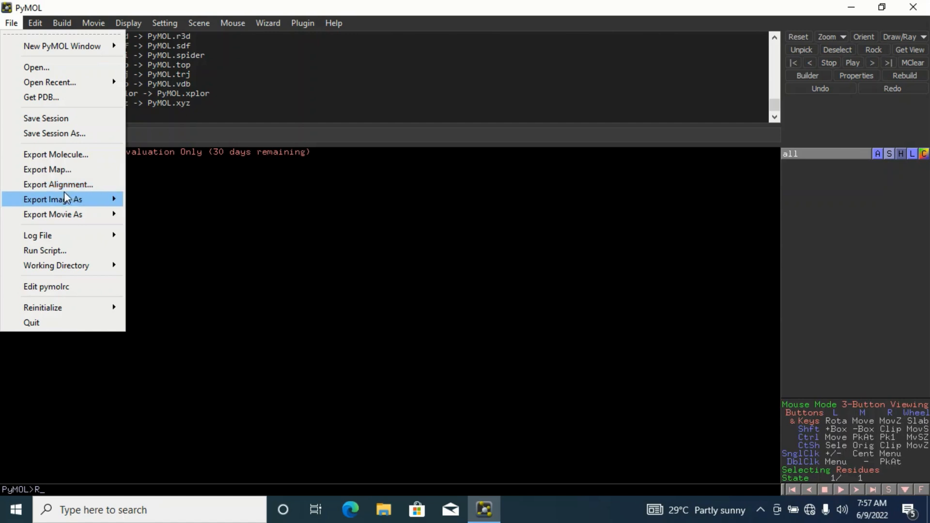
mouse_move(72, 201)
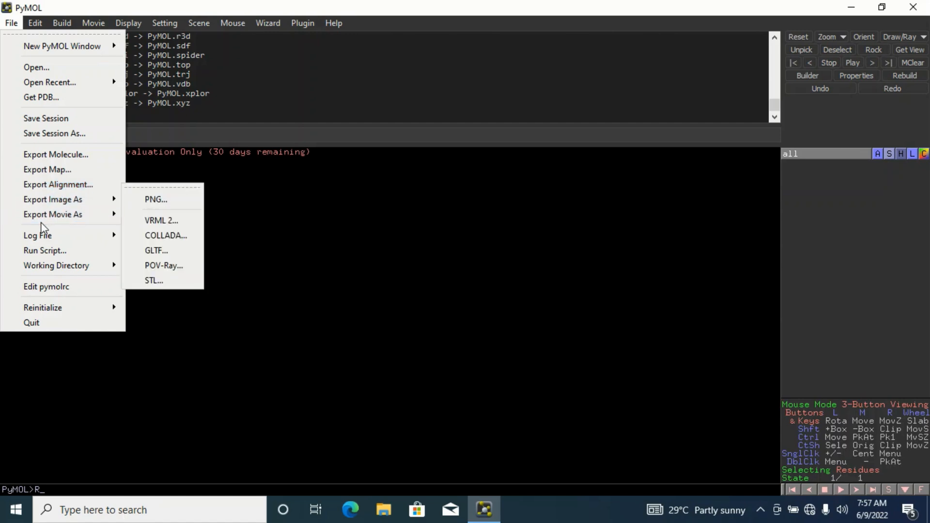
mouse_move(90, 219)
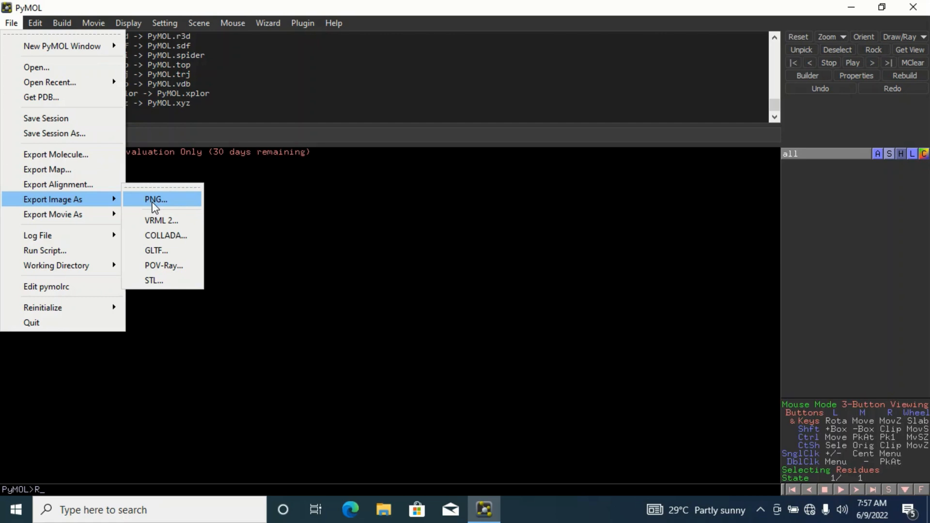
left_click(233, 211)
- Set the molecular viewer's background colour to white
left_click(34, 25)
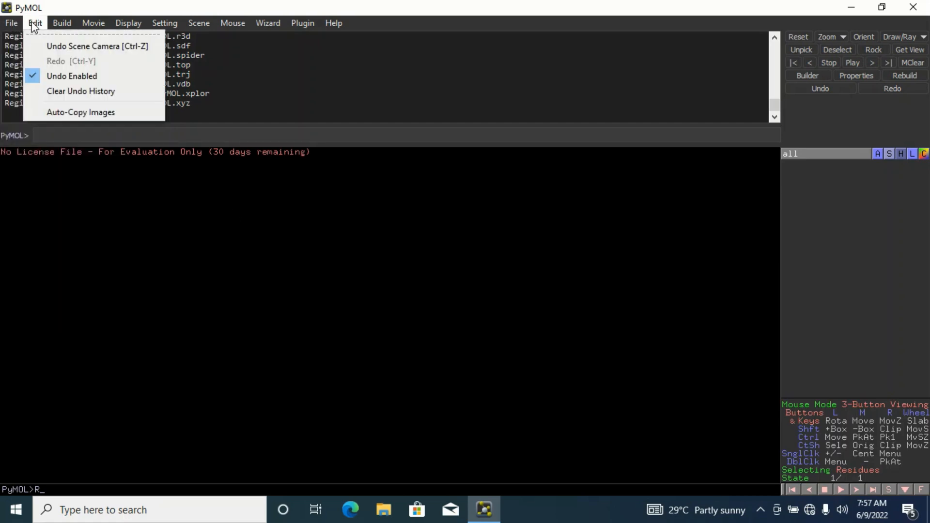
mouse_move(56, 26)
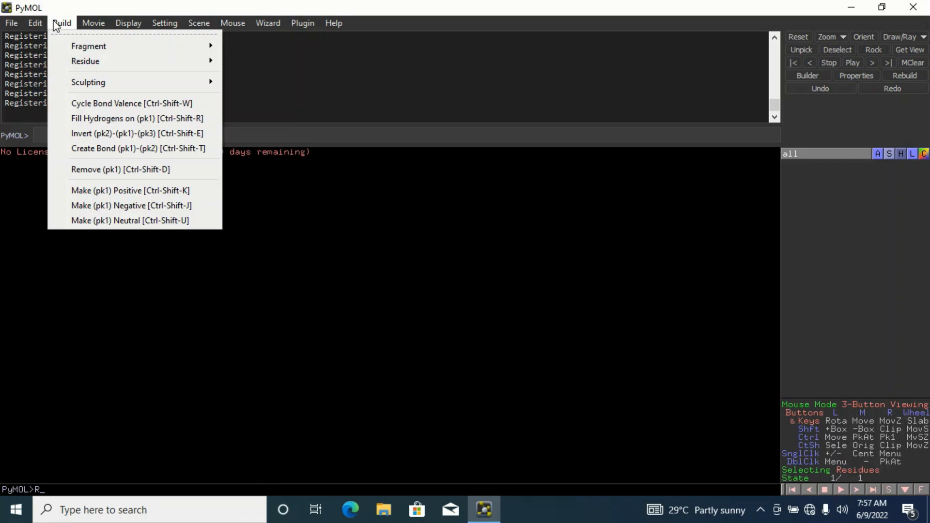
mouse_move(93, 26)
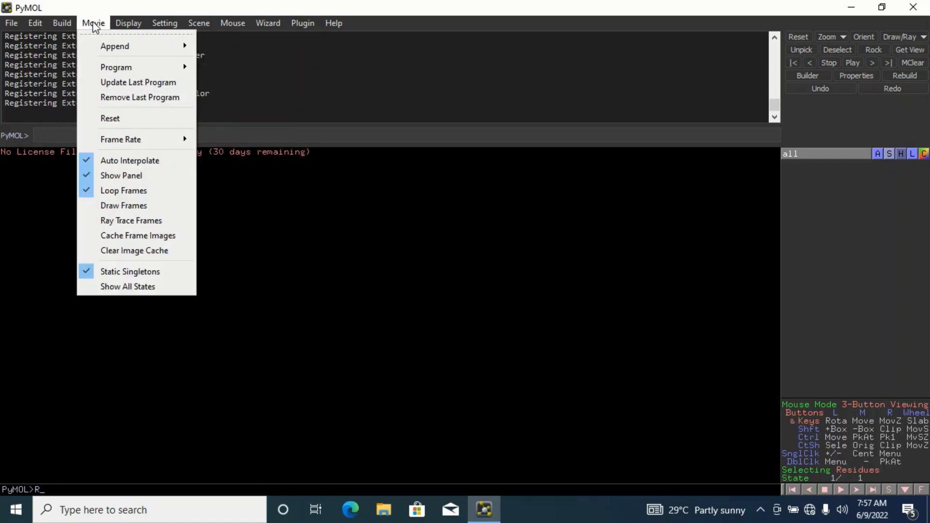
mouse_move(128, 26)
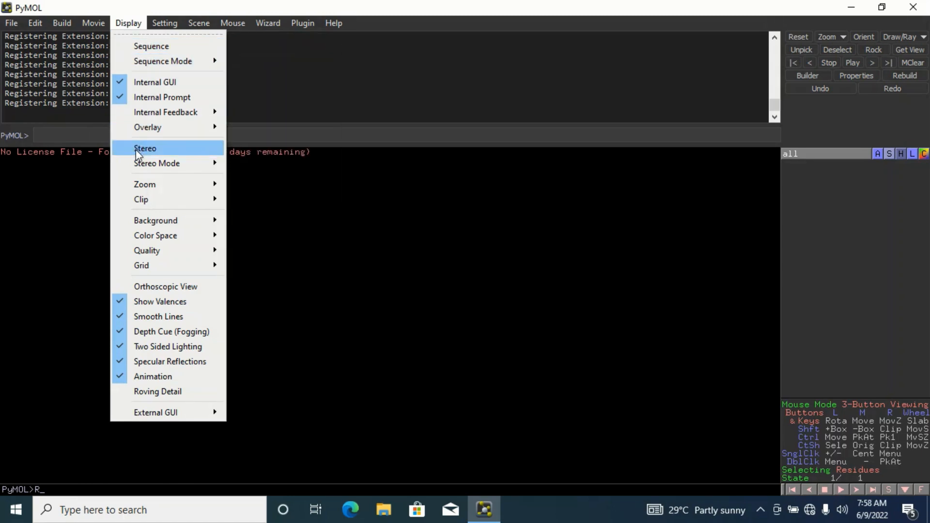
mouse_move(178, 222)
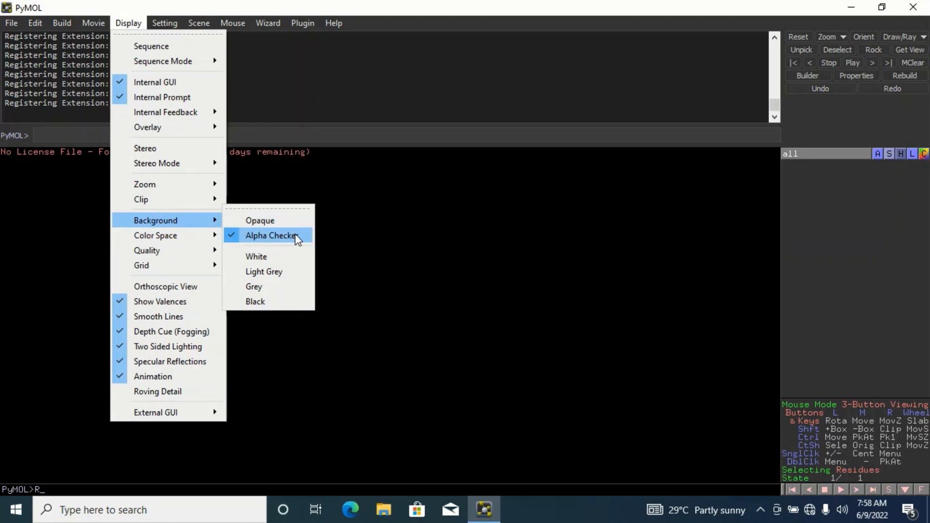
left_click(271, 258)
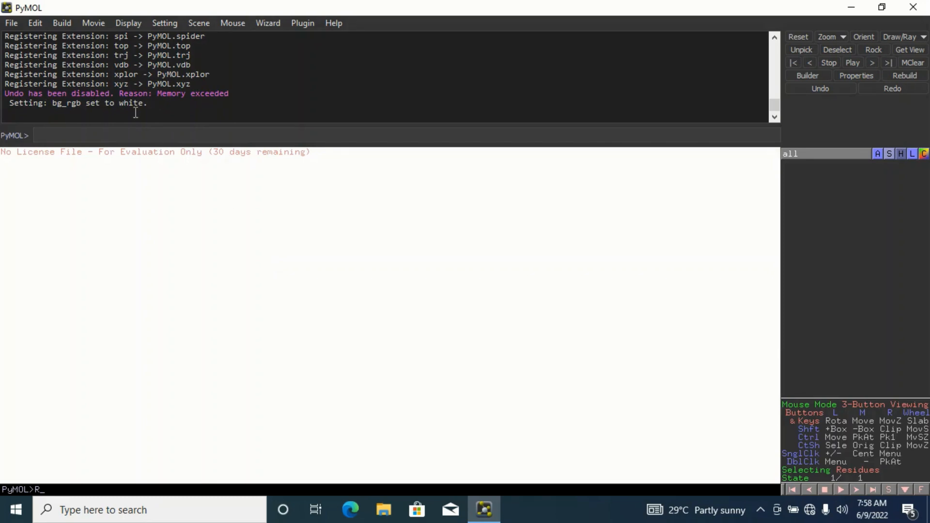
- Review the available representation settings, mouse modes, plugins, help resources and zoom options
left_click(159, 24)
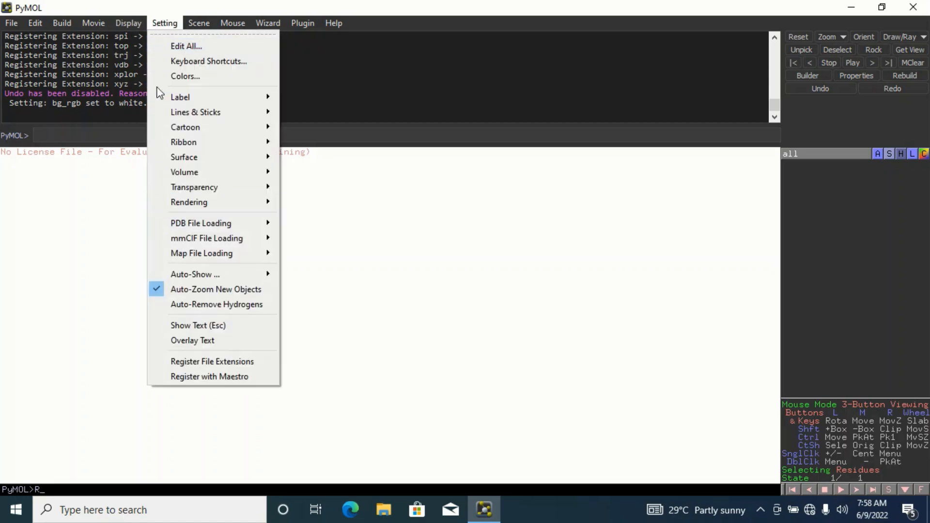
mouse_move(210, 29)
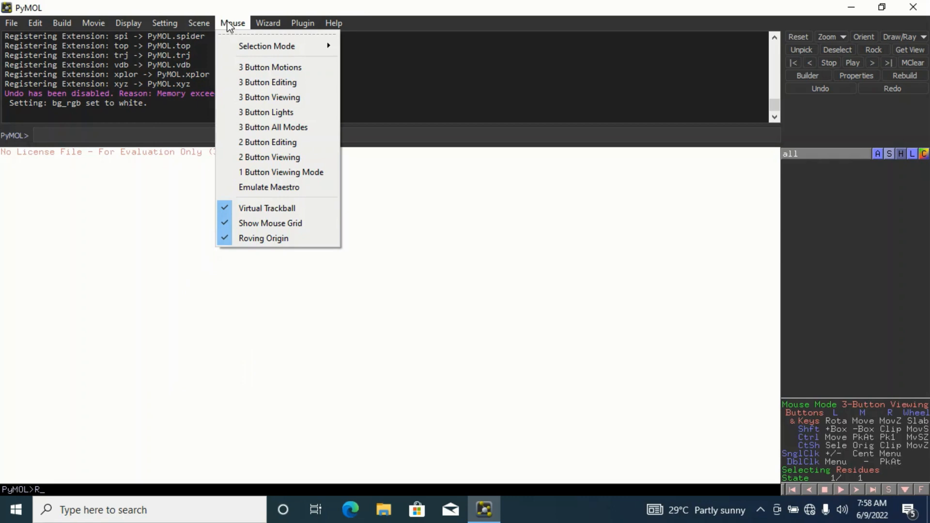
mouse_move(296, 29)
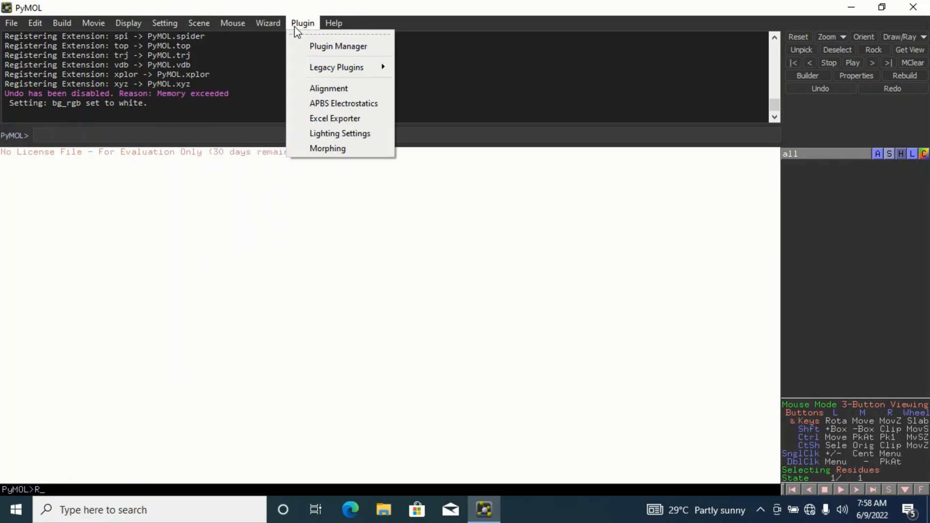
mouse_move(333, 25)
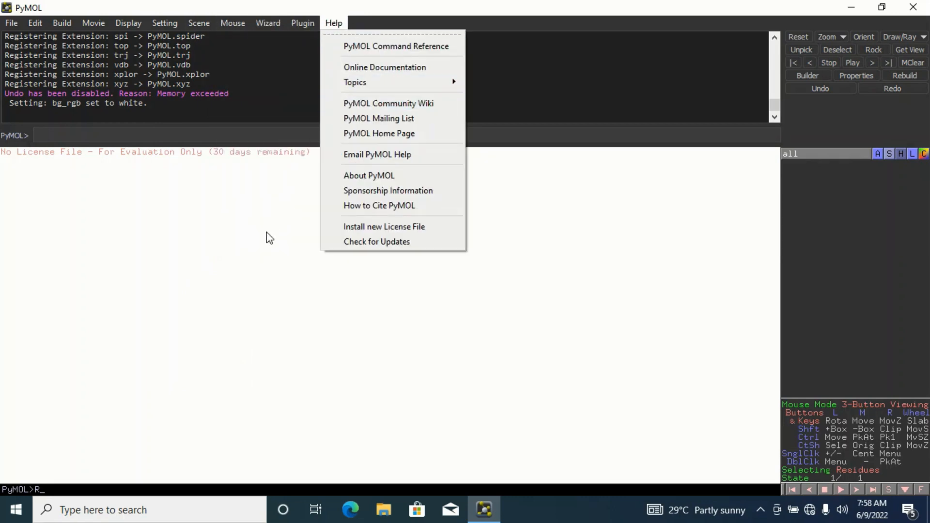
left_click(266, 231)
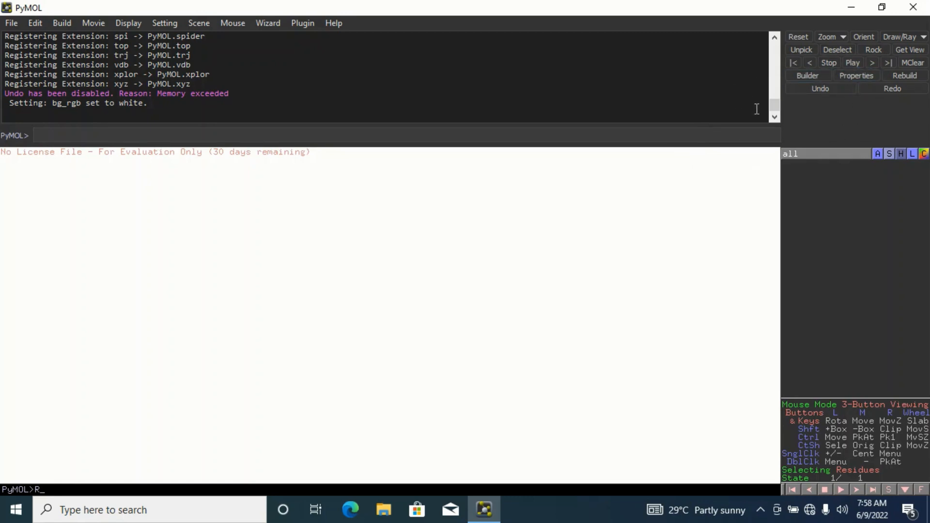
left_click(843, 37)
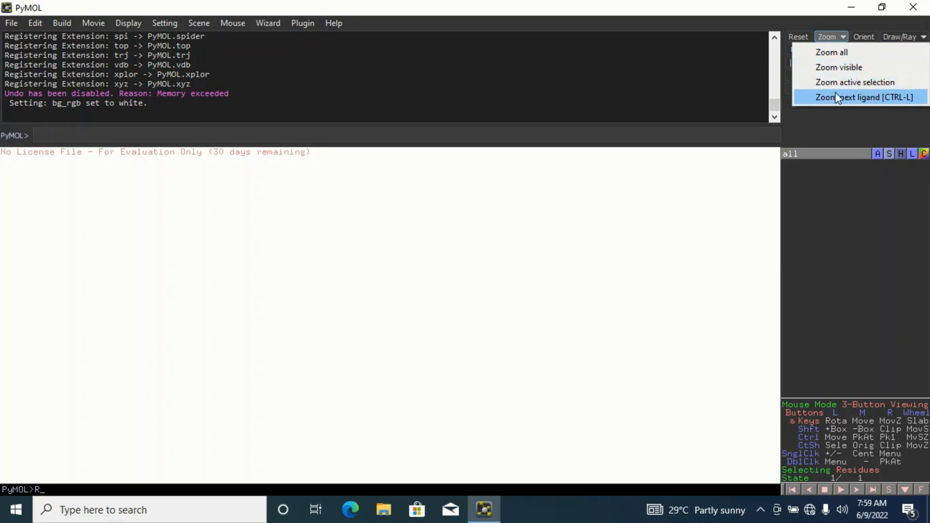
left_click(569, 298)
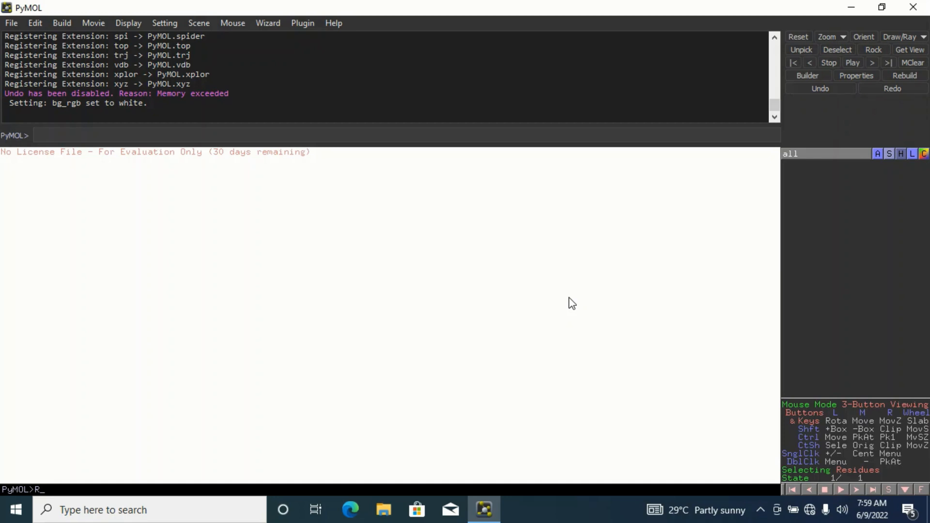
- Examine the actions available for all objects, including the hydrogen options and the display and ligand site presets
left_click(877, 153)
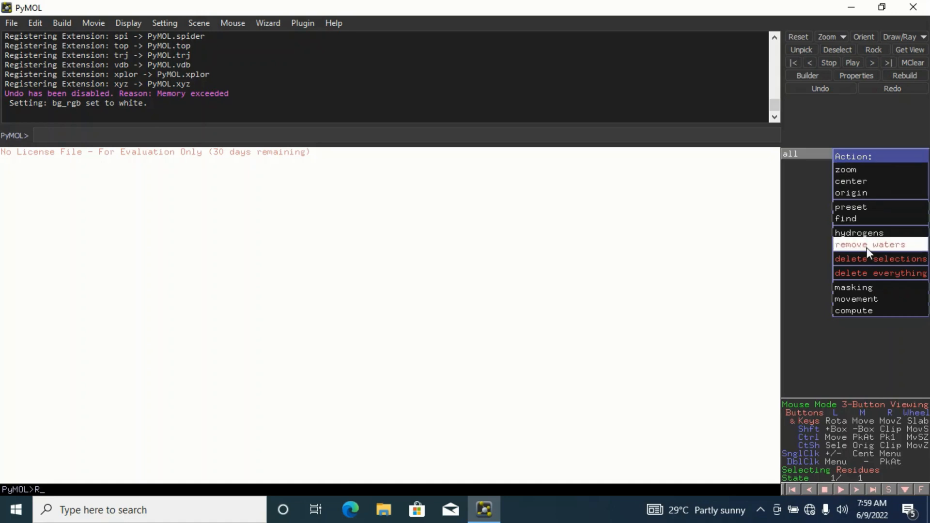
mouse_move(837, 234)
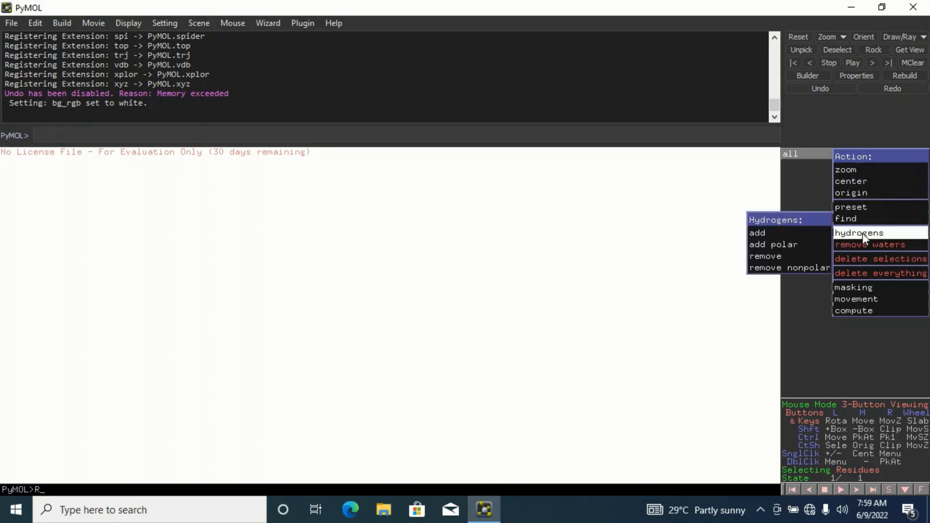
mouse_move(881, 208)
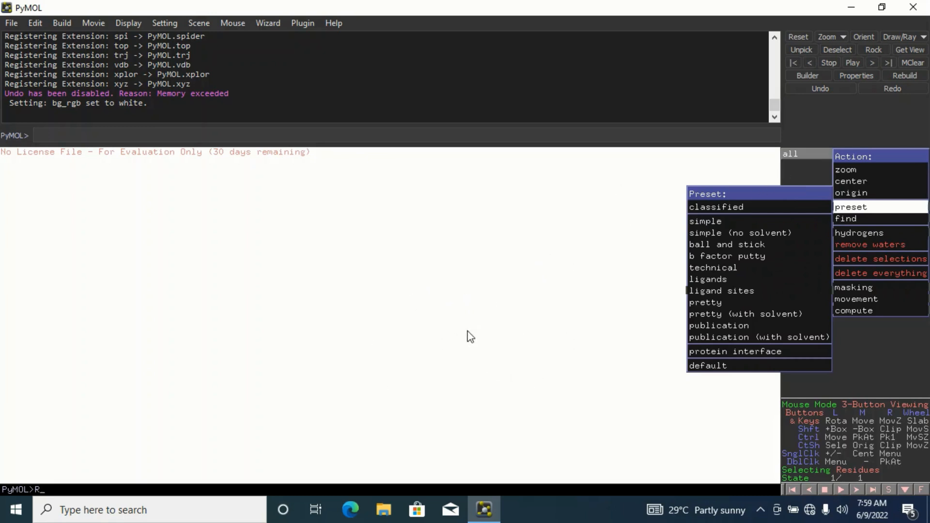
left_click(797, 175)
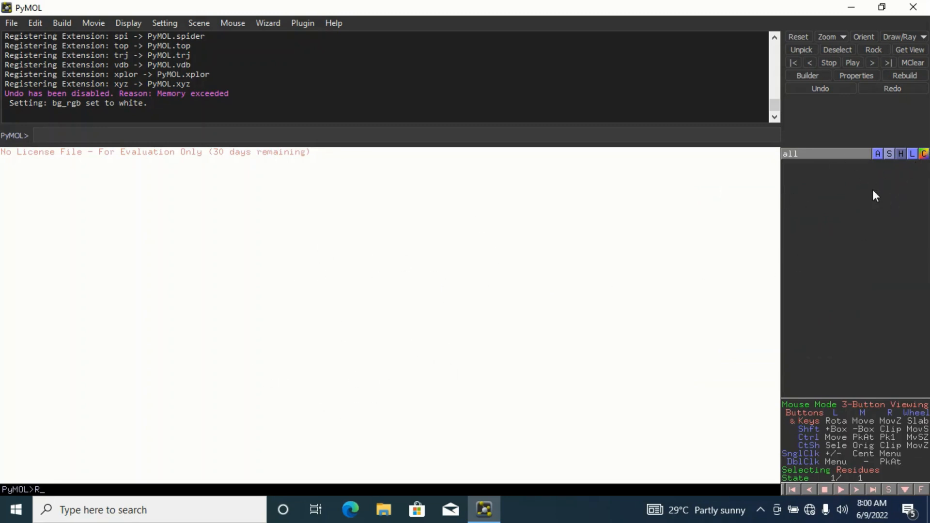
left_click(878, 153)
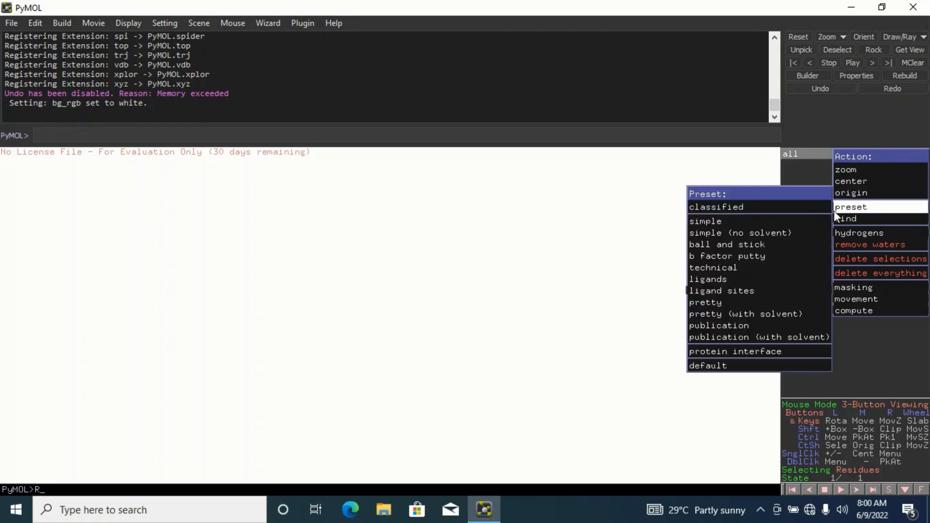
mouse_move(735, 293)
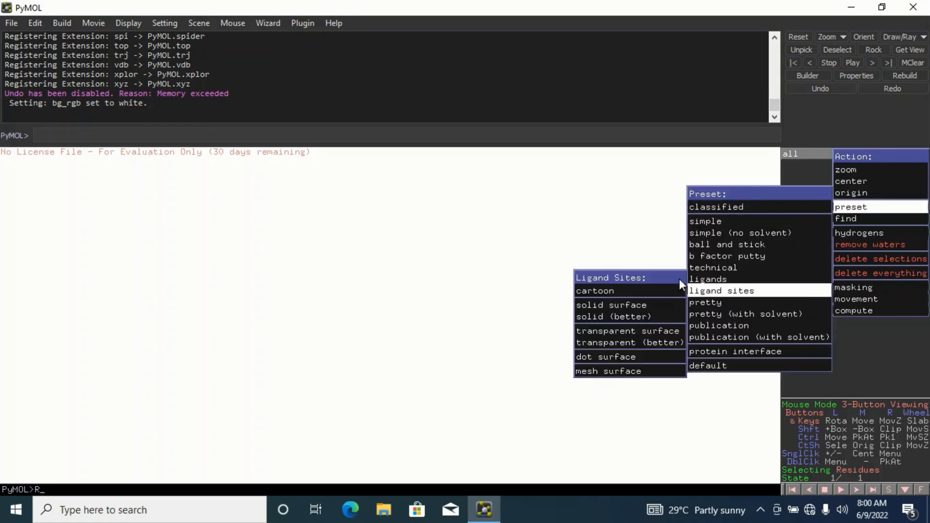
left_click(600, 242)
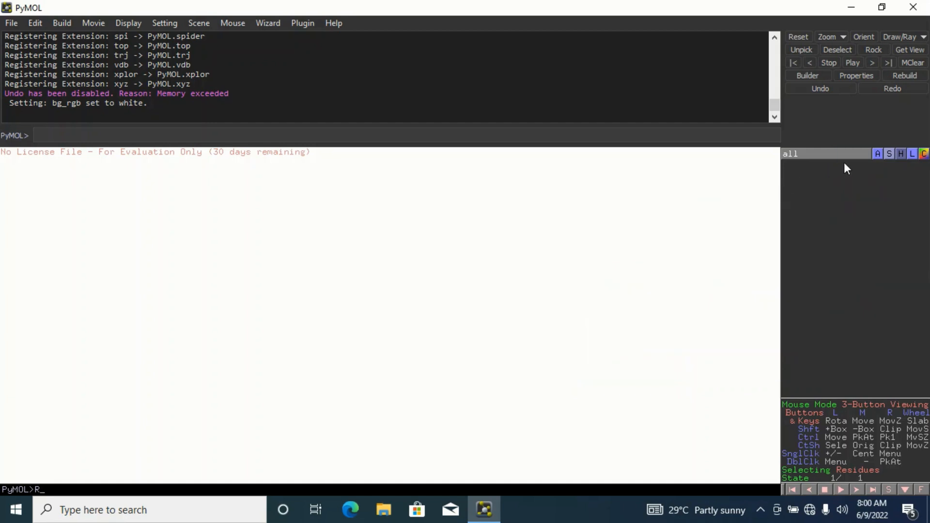
- Examine which representations can be shown and hidden for all objects, such as sticks, cartoon, mesh and surface
left_click(889, 155)
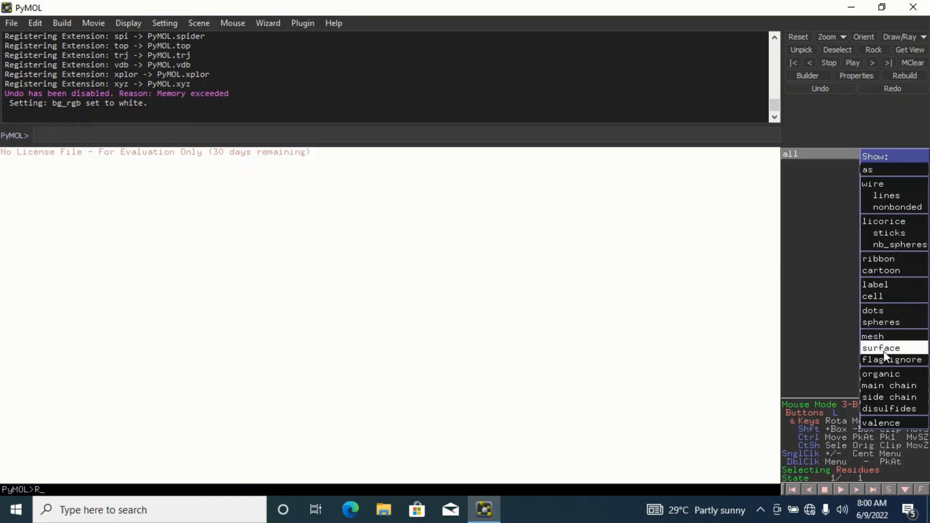
left_click(825, 244)
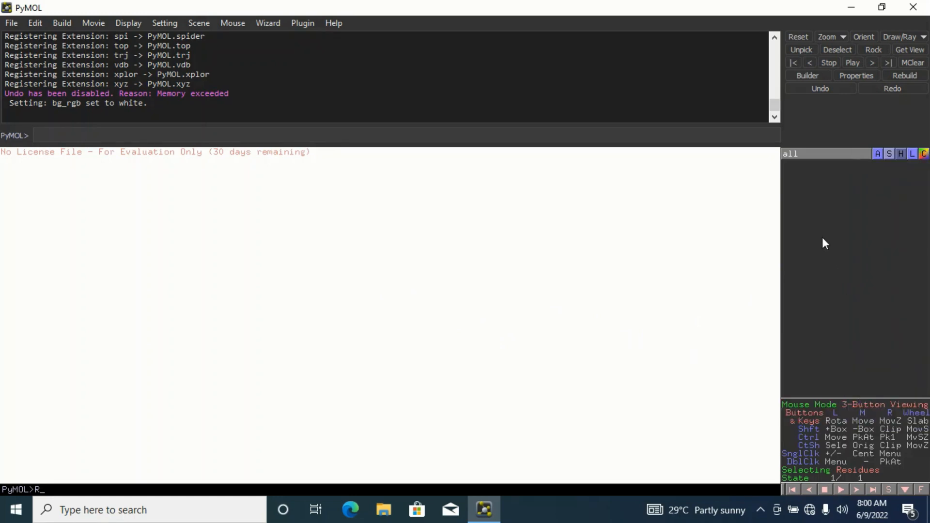
left_click(900, 153)
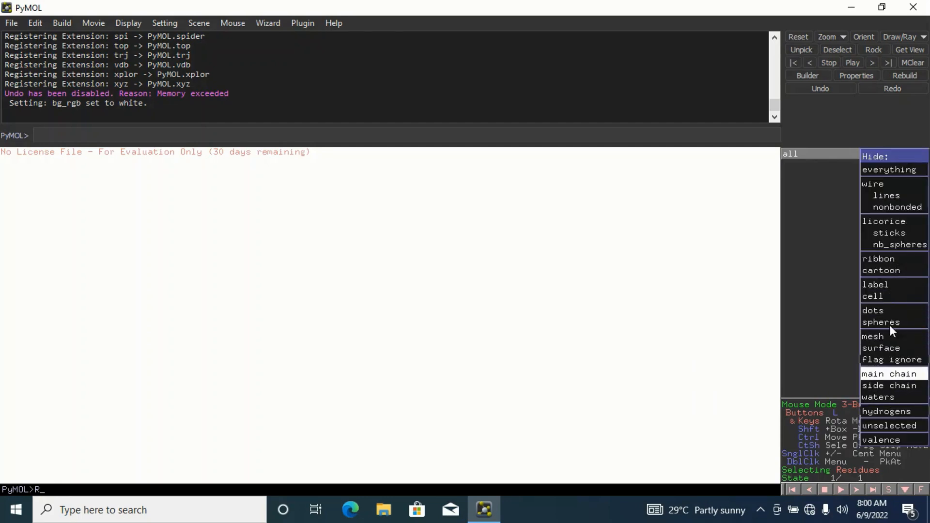
left_click(836, 213)
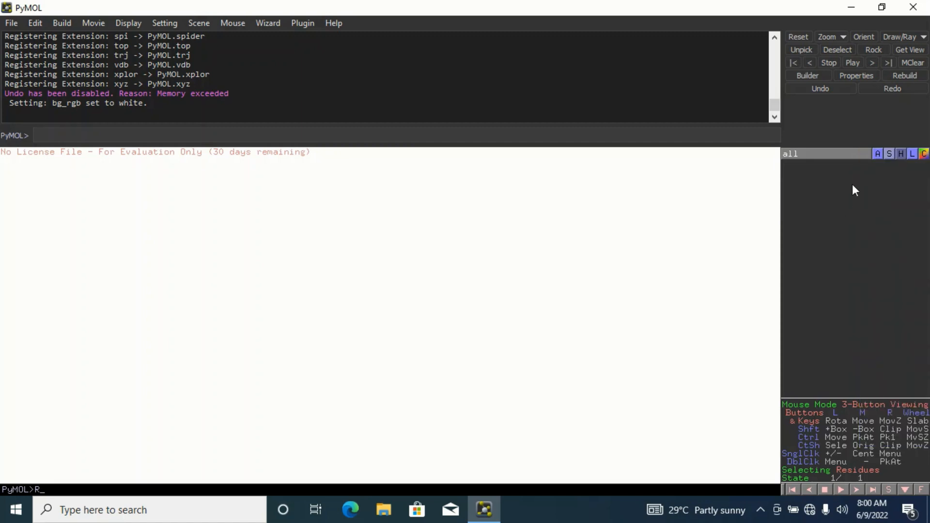
left_click(901, 153)
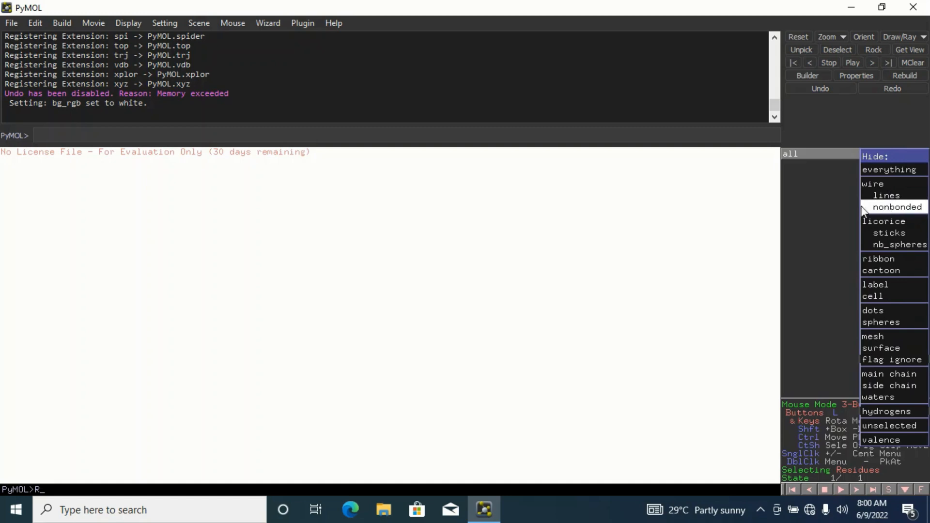
left_click(836, 213)
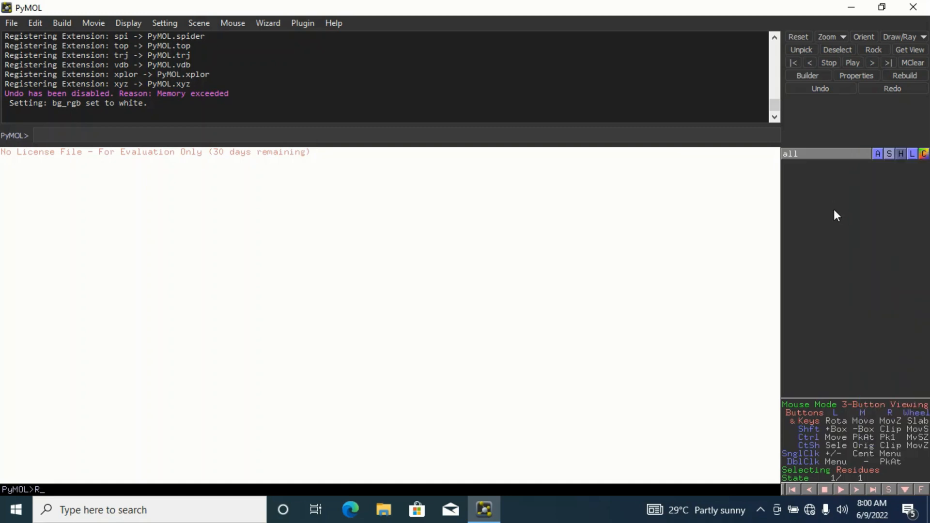
- Examine the labelling and colouring options for all objects, including colouring by chain, by representation and the blue and cyan shades
left_click(913, 155)
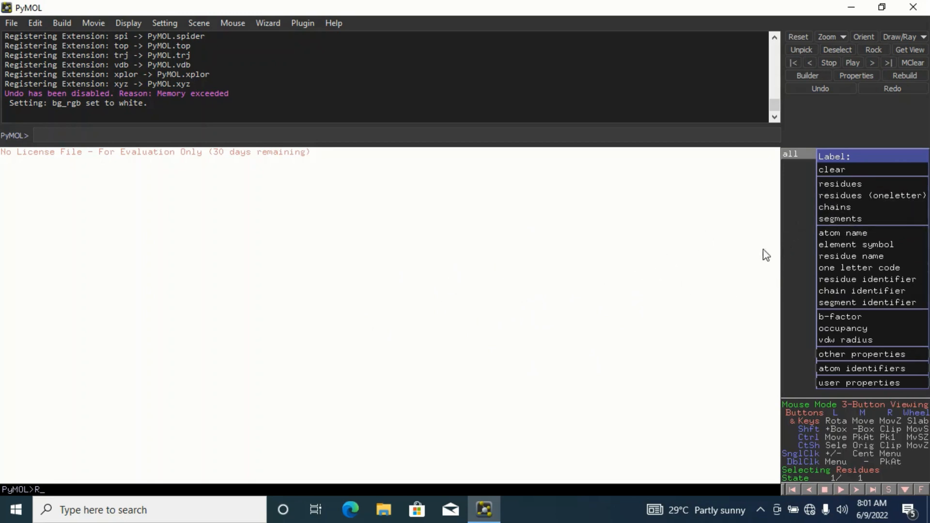
left_click(696, 270)
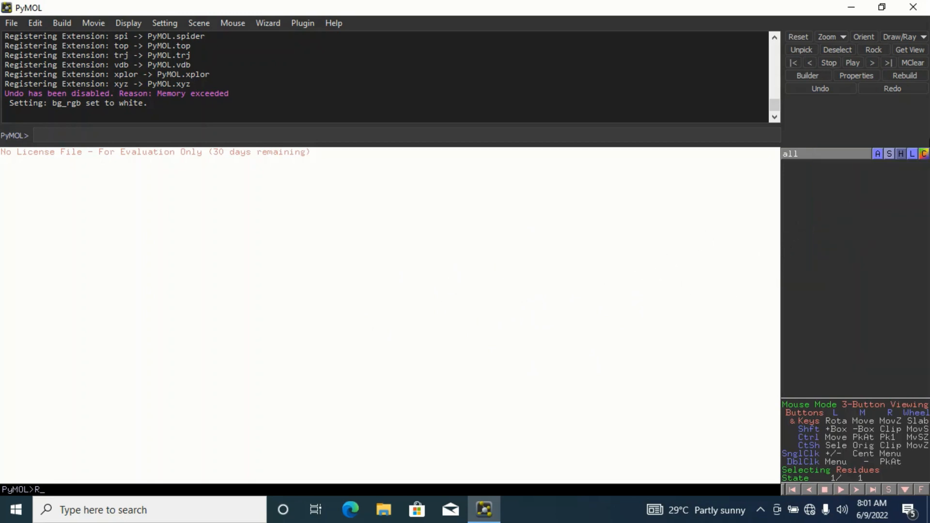
left_click(924, 154)
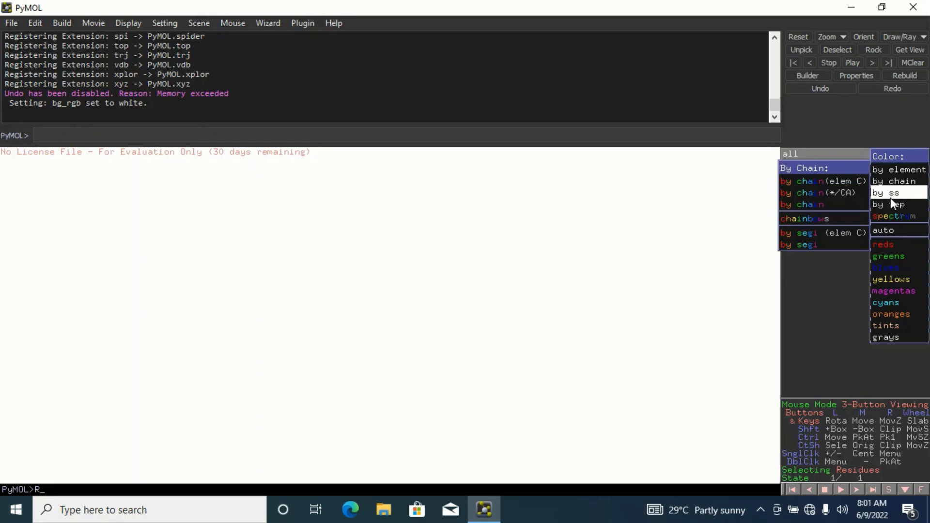
mouse_move(894, 212)
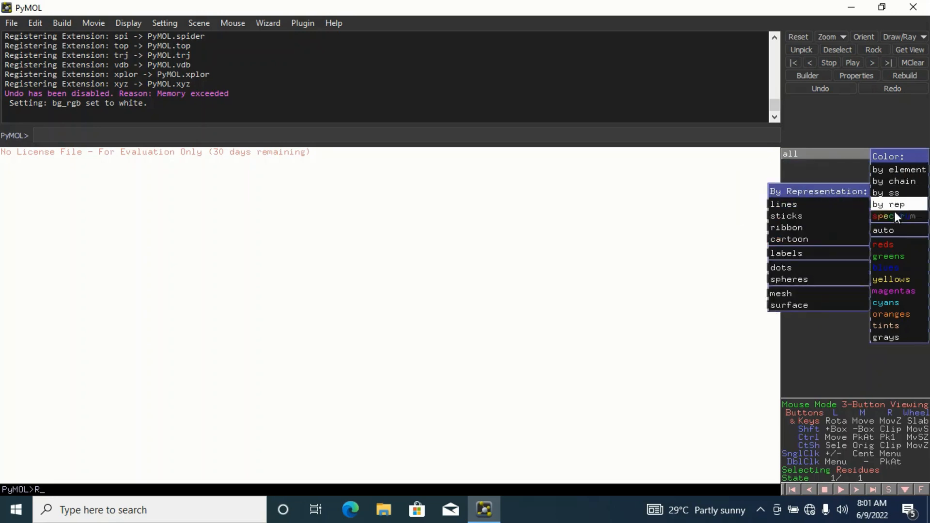
mouse_move(893, 297)
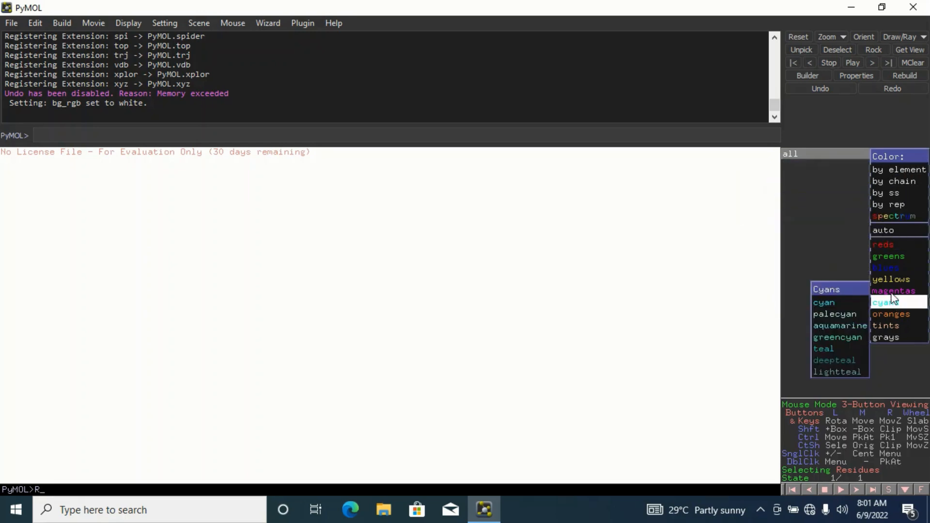
mouse_move(891, 272)
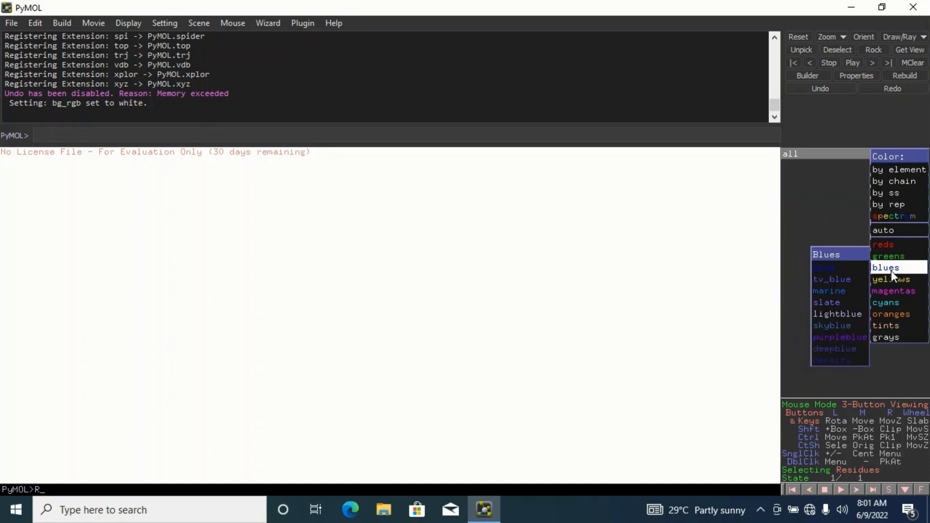
mouse_move(906, 234)
left_click(720, 224)
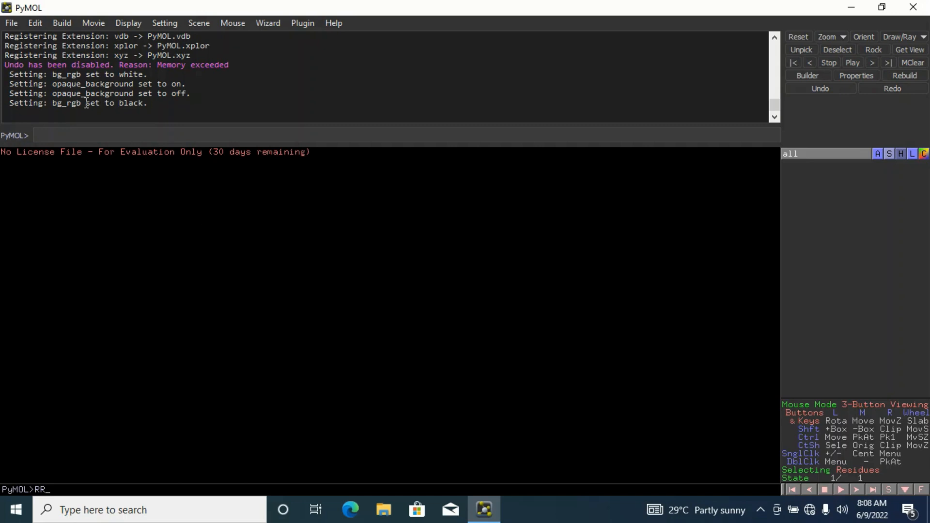
- Load the protein file 2ace Cleaned protein.pdbqt from the Docking tutorials folder on the Desktop
left_click(12, 24)
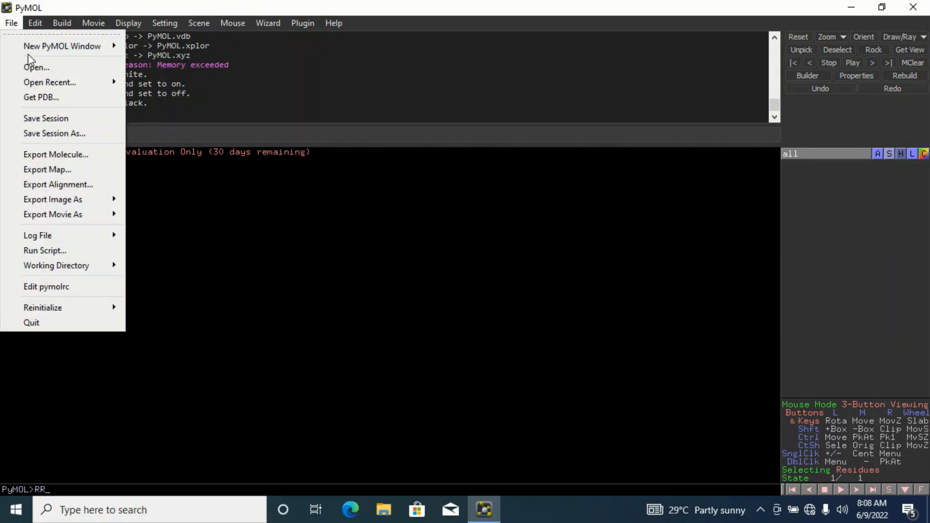
left_click(40, 68)
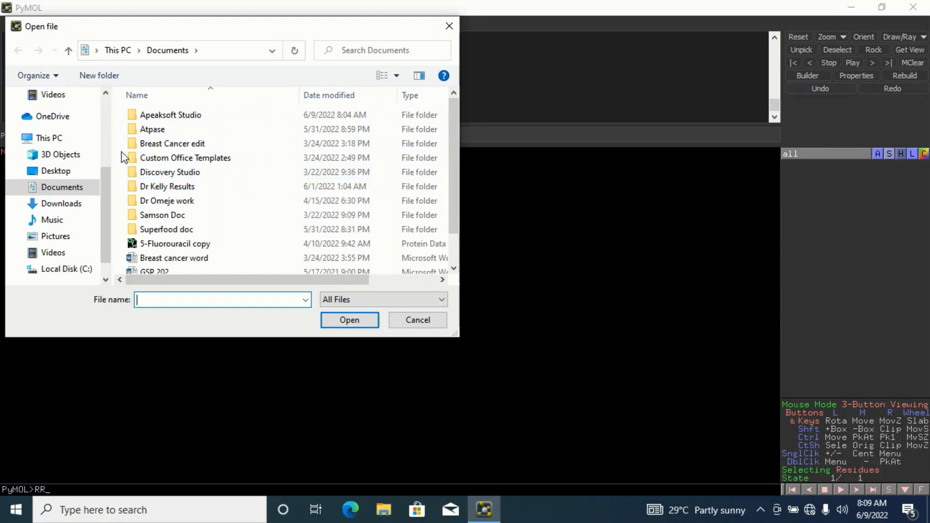
left_click(62, 173)
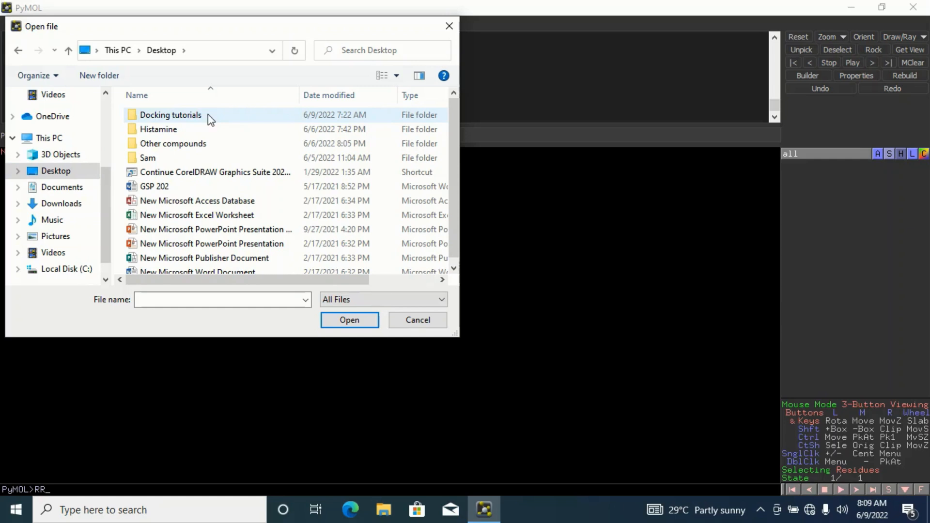
double_click(208, 115)
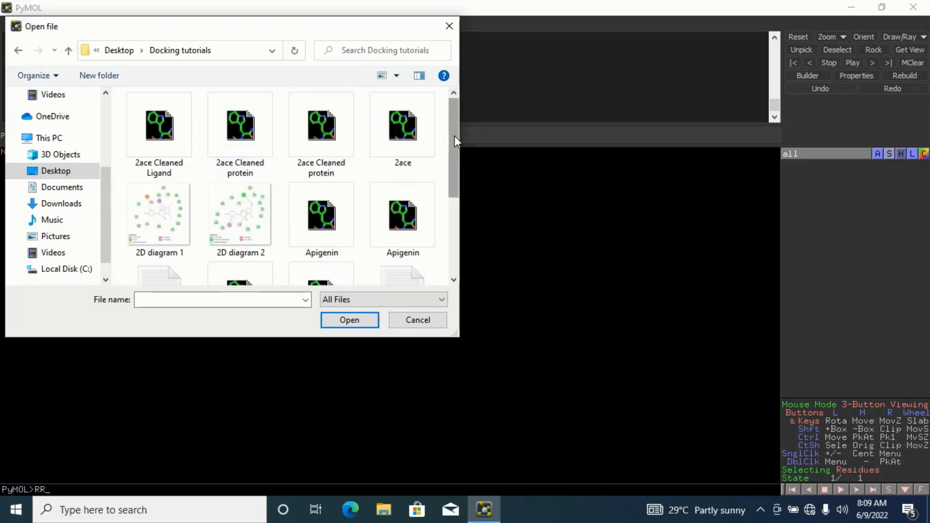
mouse_move(454, 136)
left_mouse_down()
mouse_move(455, 144)
mouse_move(455, 134)
mouse_move(438, 133)
left_mouse_up()
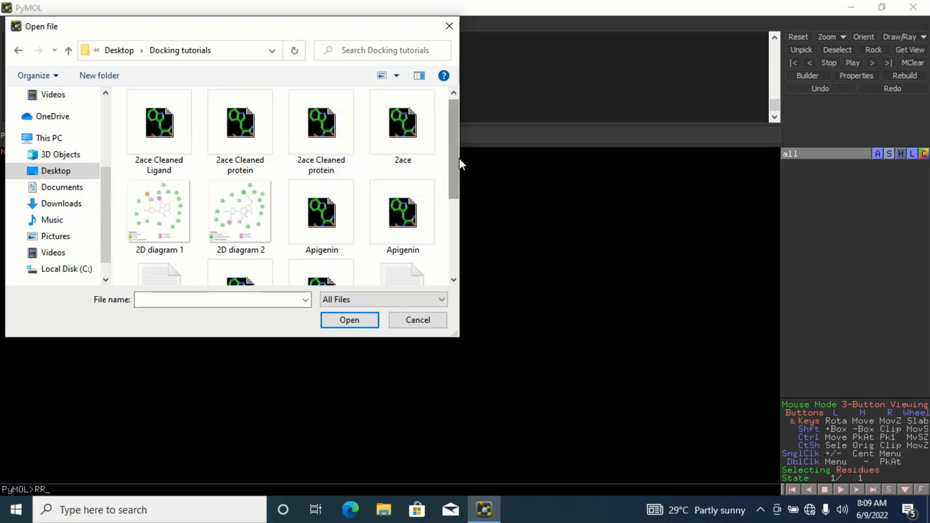
left_click_drag(454, 158, 453, 137)
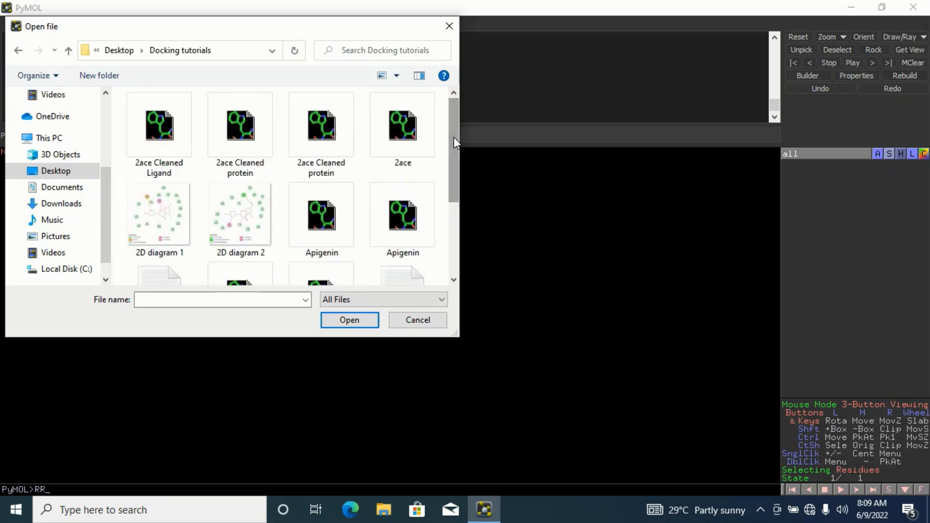
double_click(318, 144)
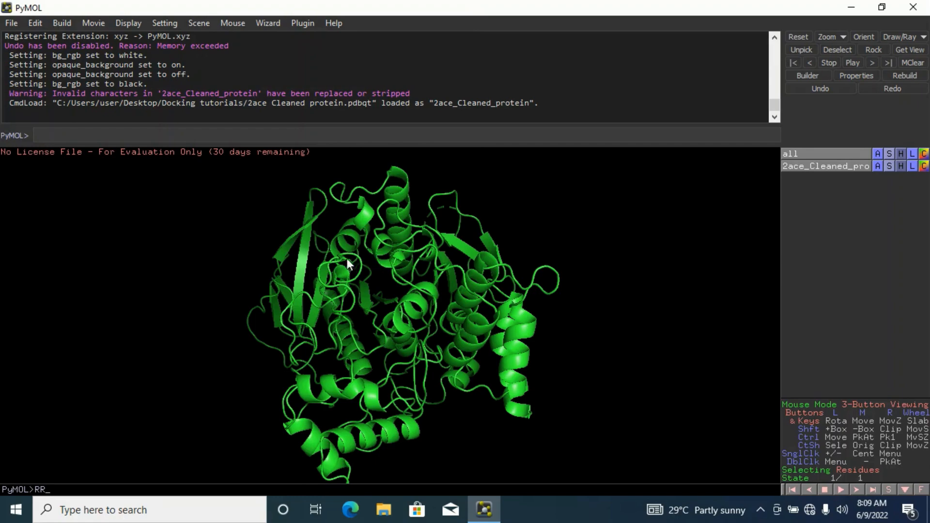
mouse_move(365, 255)
left_mouse_down()
mouse_move(438, 247)
mouse_move(344, 246)
mouse_move(395, 266)
mouse_move(366, 260)
left_mouse_up()
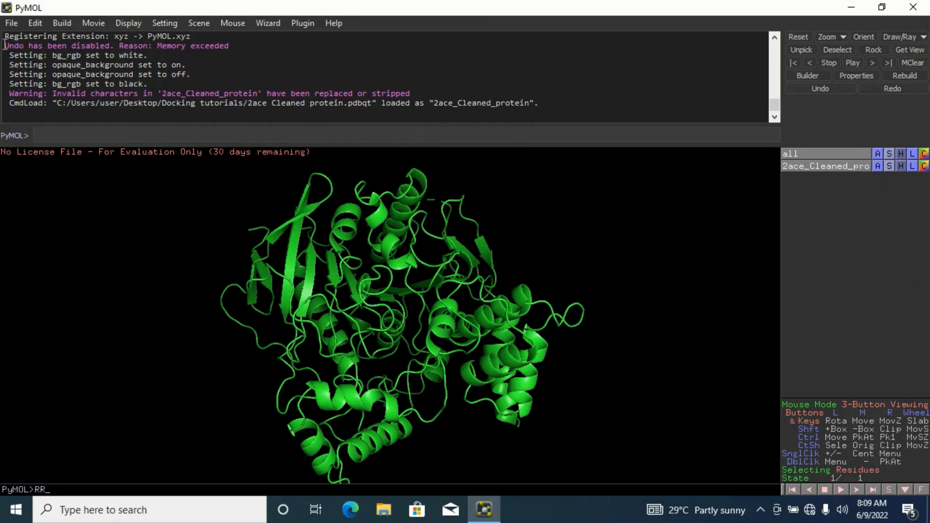
- Load the docked ligand poses from ligand_all.pdbqt in the Docking tutorials folder
left_click(11, 23)
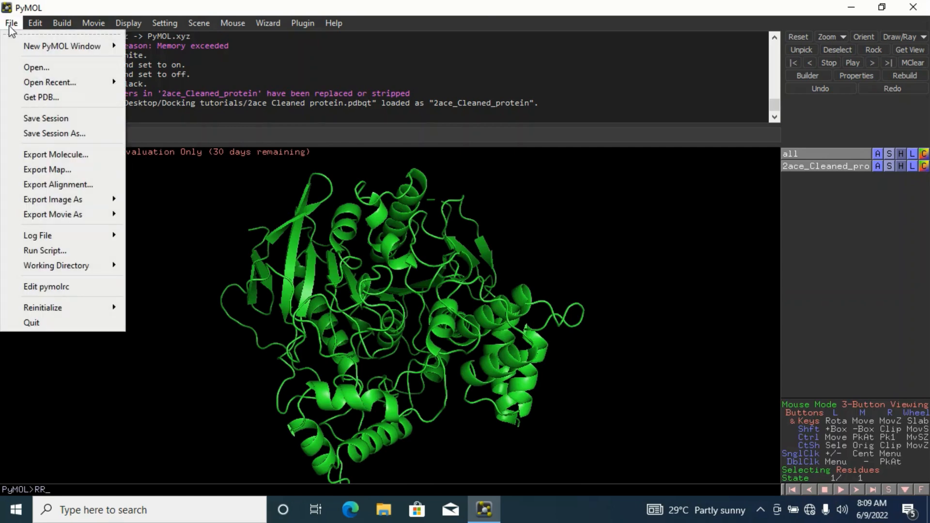
left_click(36, 66)
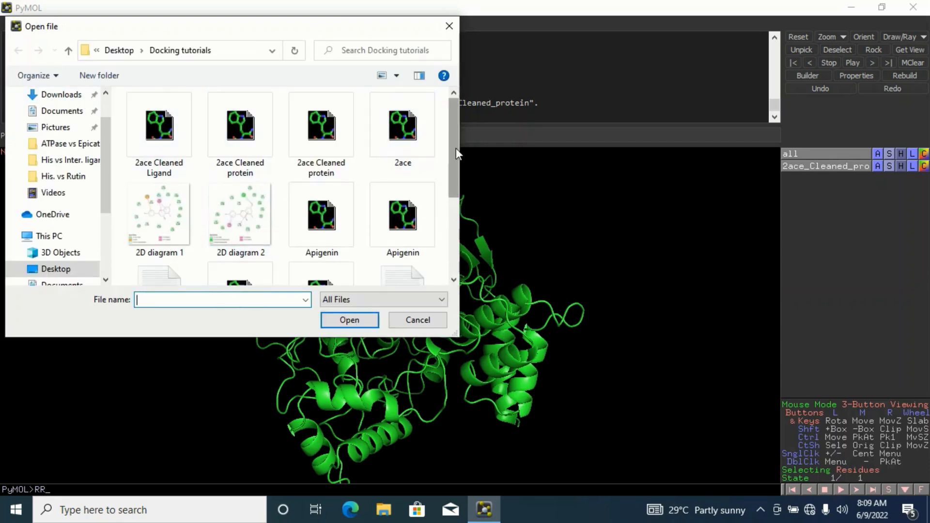
left_click_drag(455, 147, 448, 232)
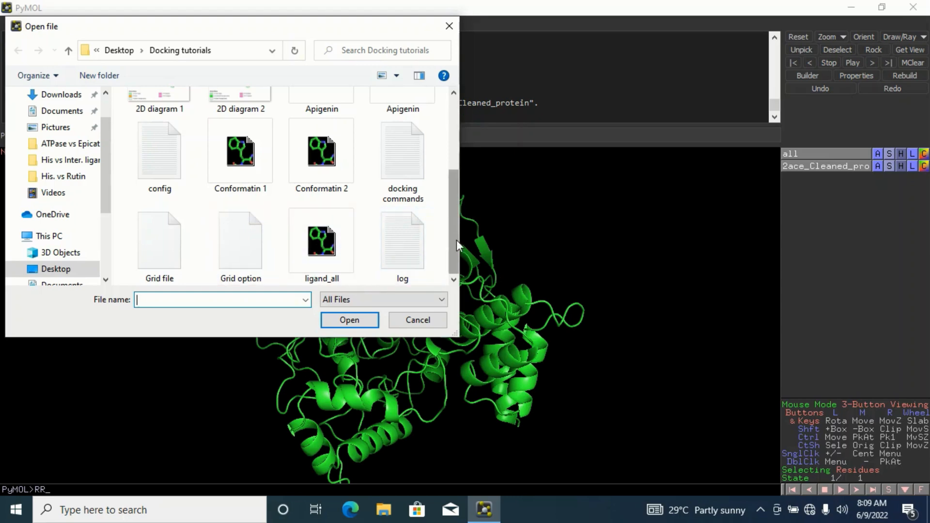
mouse_move(456, 240)
left_mouse_down()
mouse_move(470, 150)
mouse_move(467, 242)
left_mouse_up()
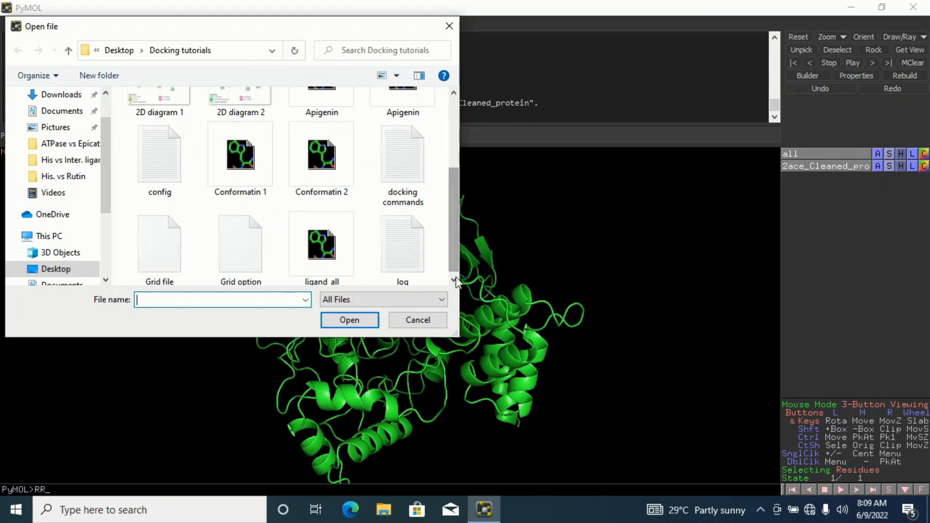
left_click(443, 300)
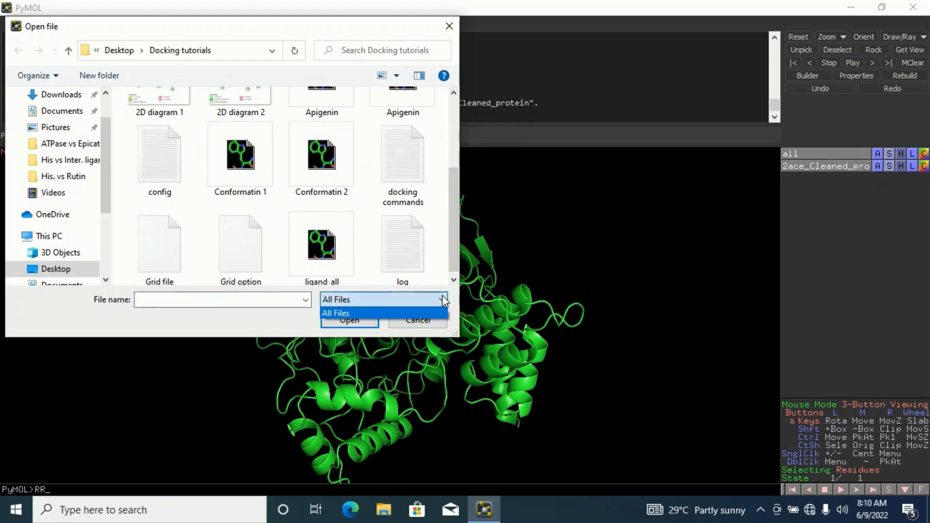
left_click(410, 313)
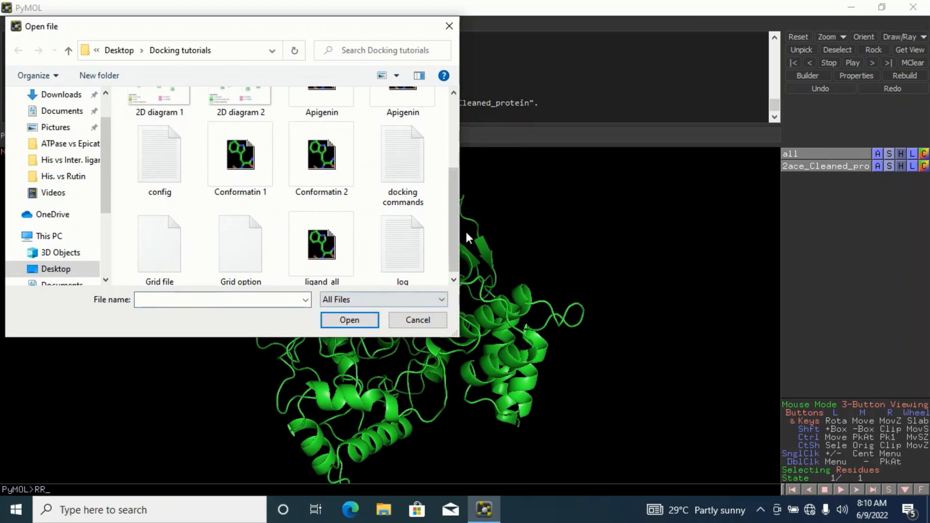
left_click_drag(458, 220, 450, 240)
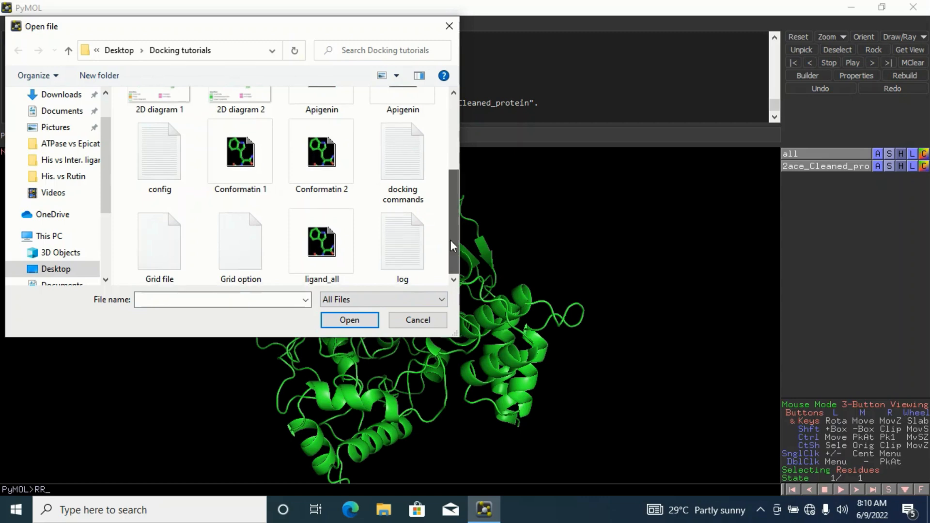
left_click(327, 245)
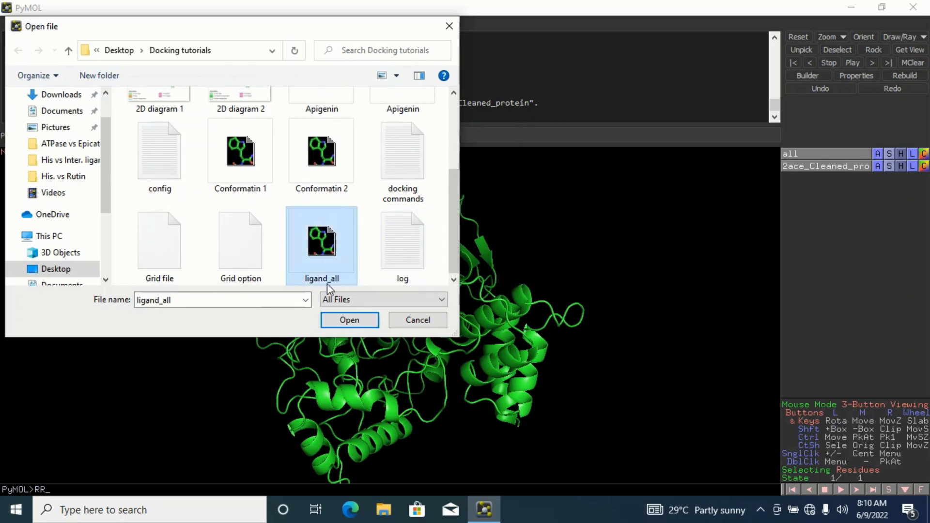
double_click(321, 242)
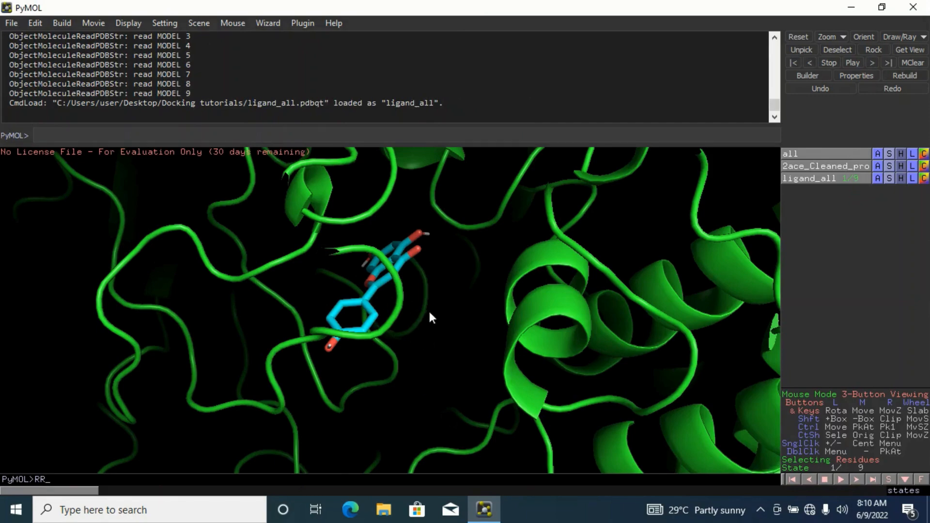
- Zoom to everything visible and rotate the complex to inspect the ligand inside the protein
left_click_drag(506, 293, 587, 225)
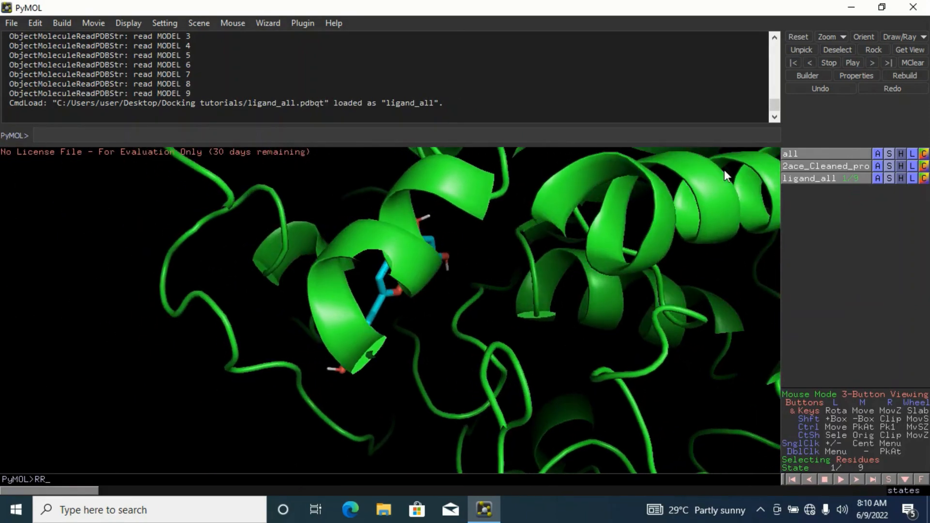
left_click(834, 37)
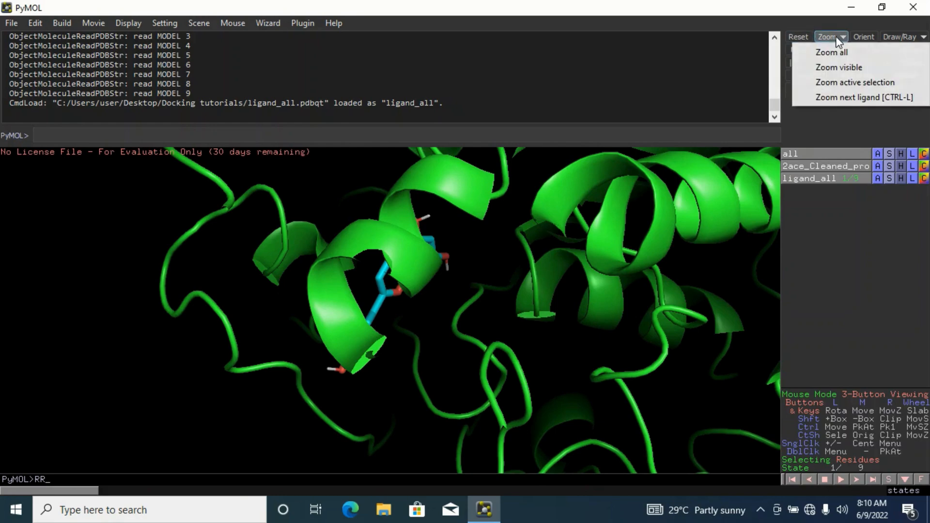
left_click(839, 67)
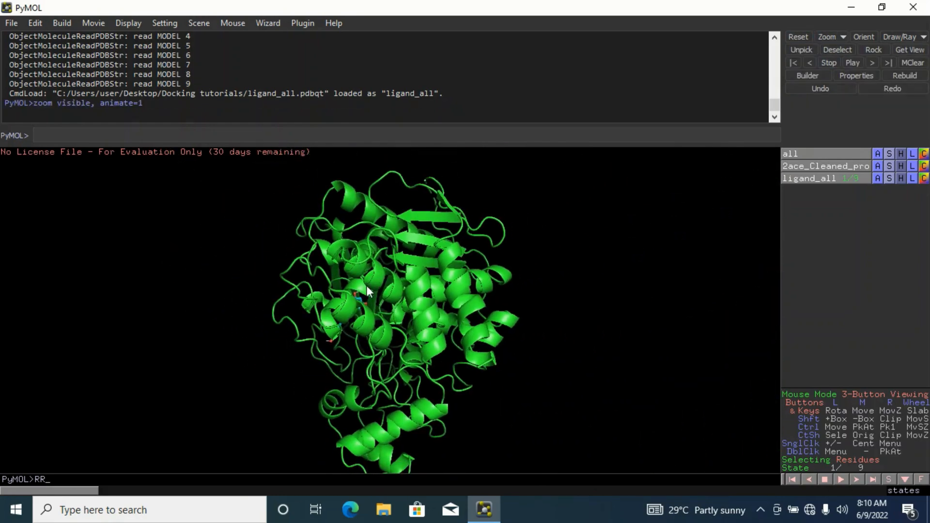
left_click_drag(366, 286, 434, 271)
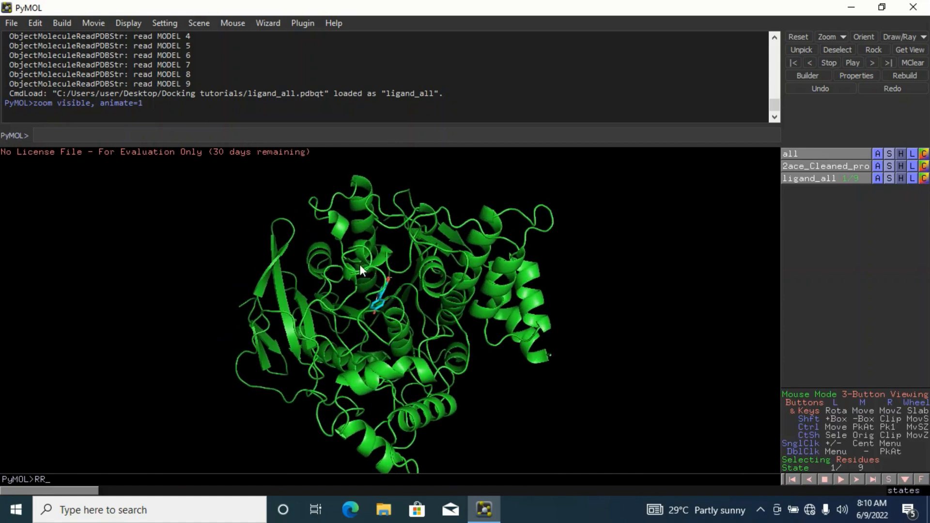
mouse_move(359, 264)
left_mouse_down()
mouse_move(409, 266)
mouse_move(388, 275)
mouse_move(379, 251)
mouse_move(386, 274)
mouse_move(403, 263)
mouse_move(368, 266)
left_mouse_up()
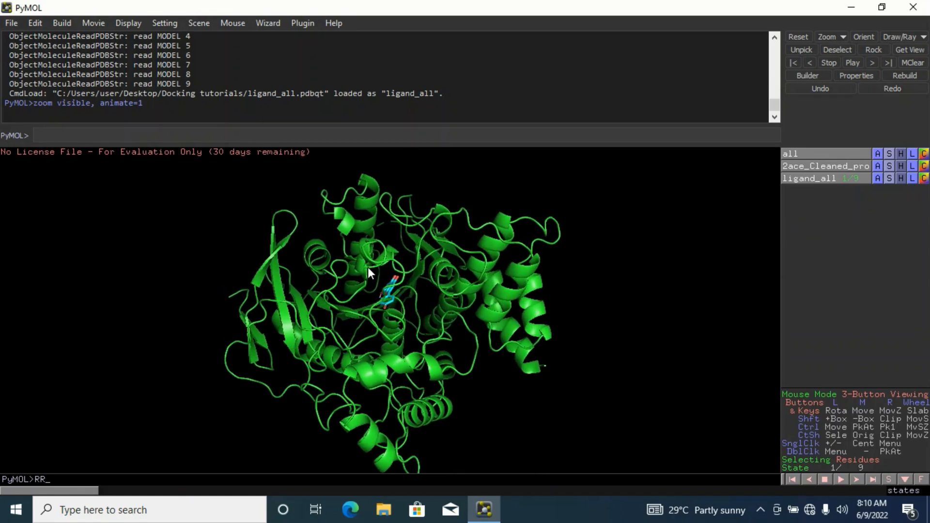
- Step forward through the docked ligand poses one at a time, up to state 9
key("Left")
left_click(857, 478)
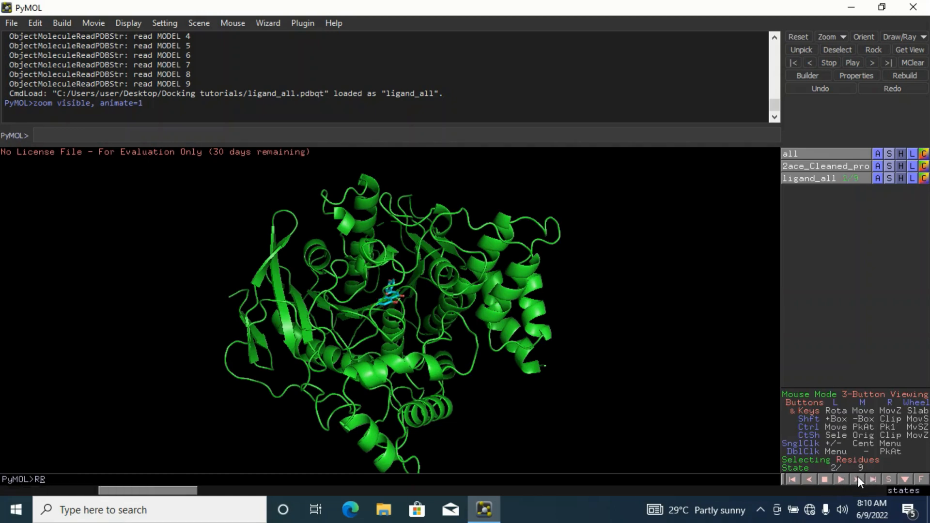
left_click(858, 478)
left_click(857, 477)
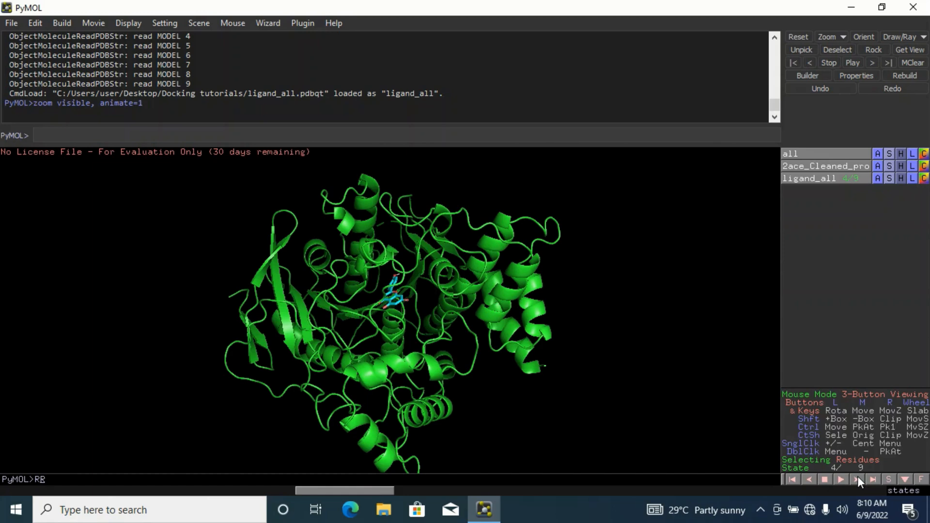
left_click(858, 478)
left_click(858, 477)
left_click(858, 477)
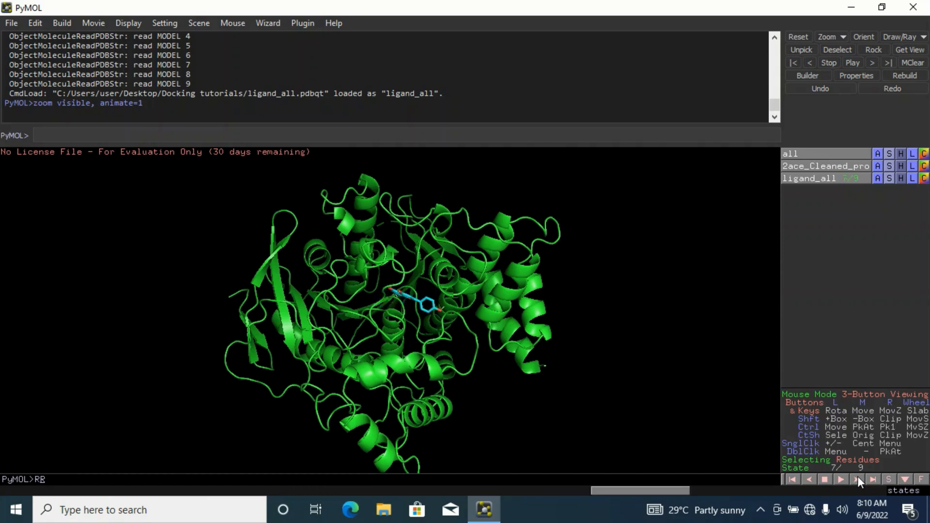
left_click(858, 478)
left_click(858, 477)
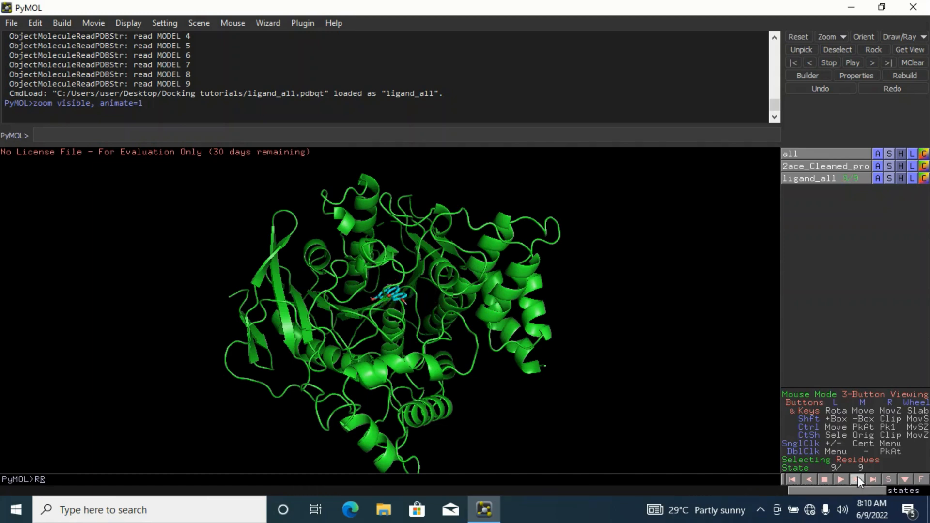
- Step back through the docked ligand poses one at a time, down to state 2
left_click(808, 478)
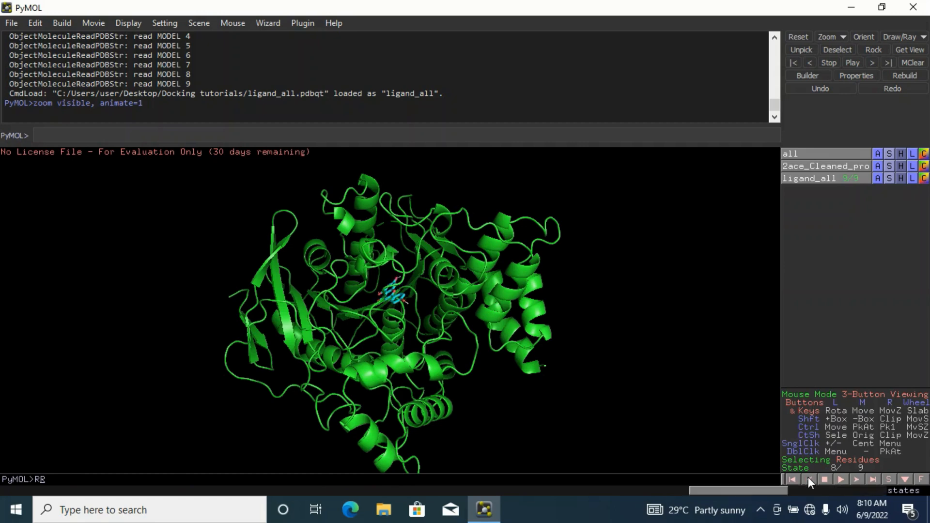
left_click(808, 478)
left_click(808, 478)
left_click(808, 477)
left_click(808, 478)
left_click(808, 478)
left_click(808, 478)
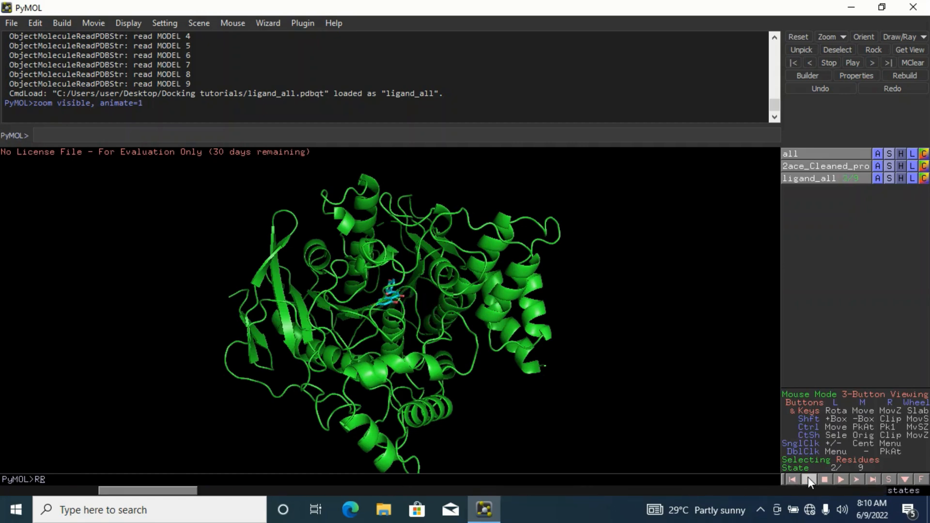
- Return to ligand pose 1 and toggle the cleaned protein and the ligand off and on, one after the other
left_click(808, 478)
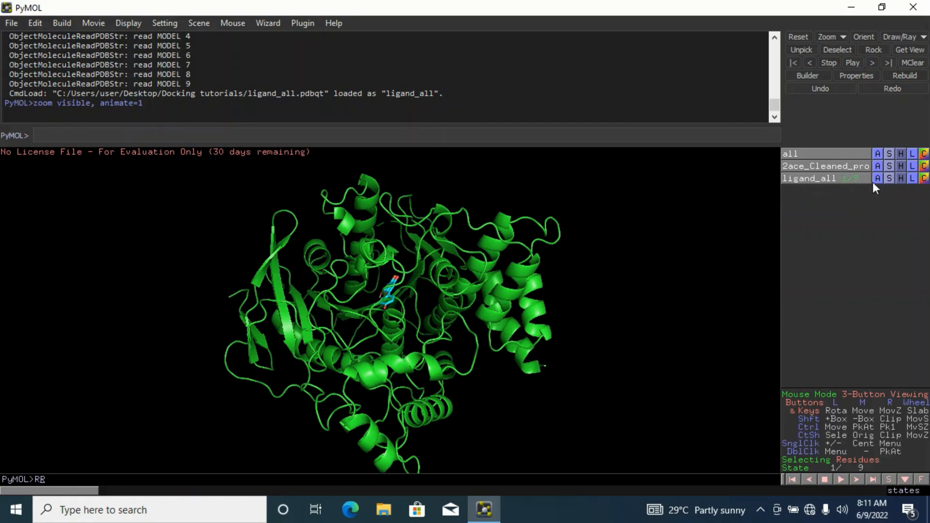
left_click(809, 166)
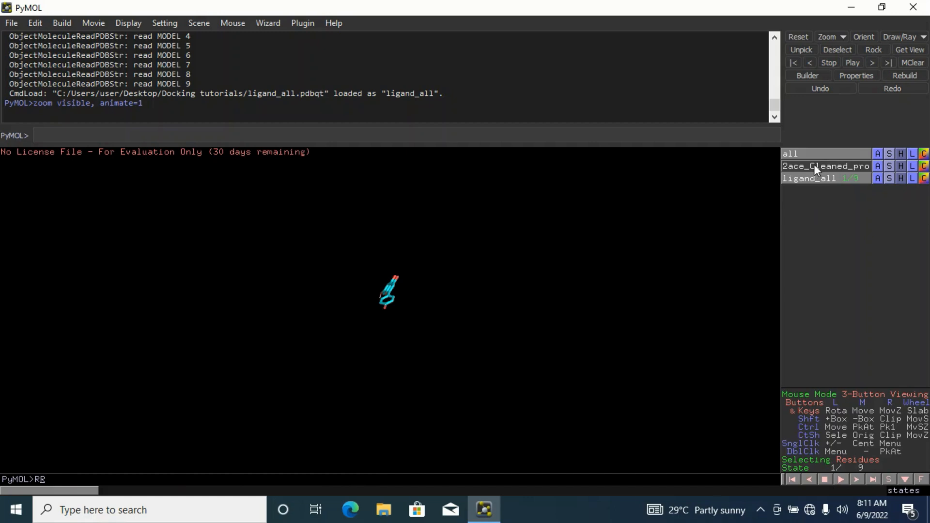
left_click(814, 165)
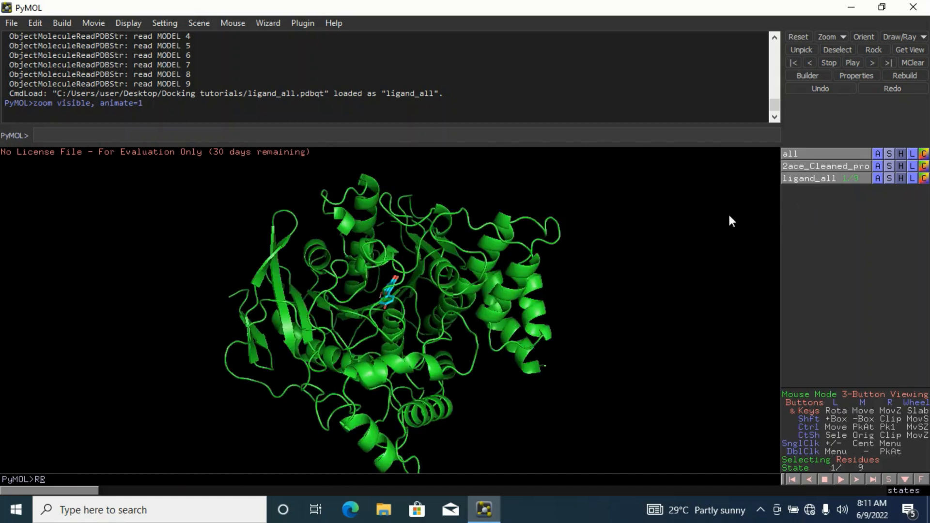
left_click(827, 181)
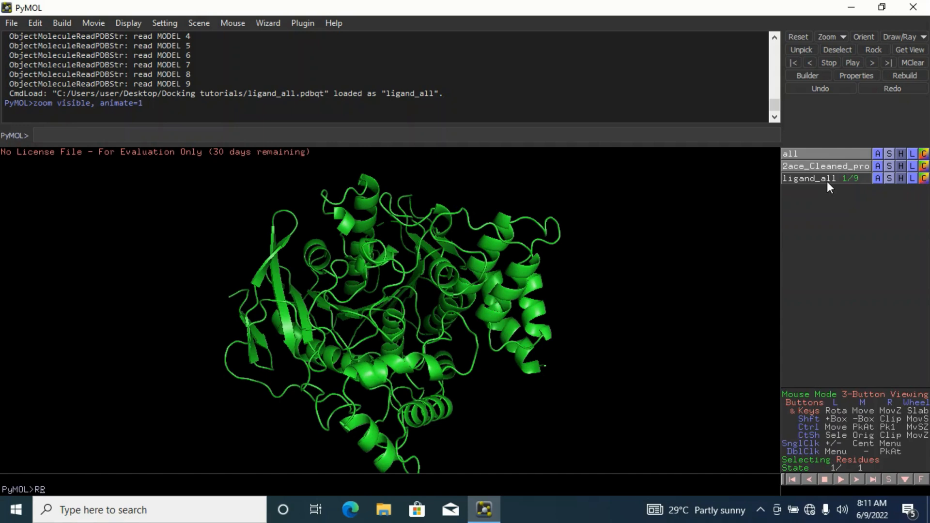
left_click(827, 178)
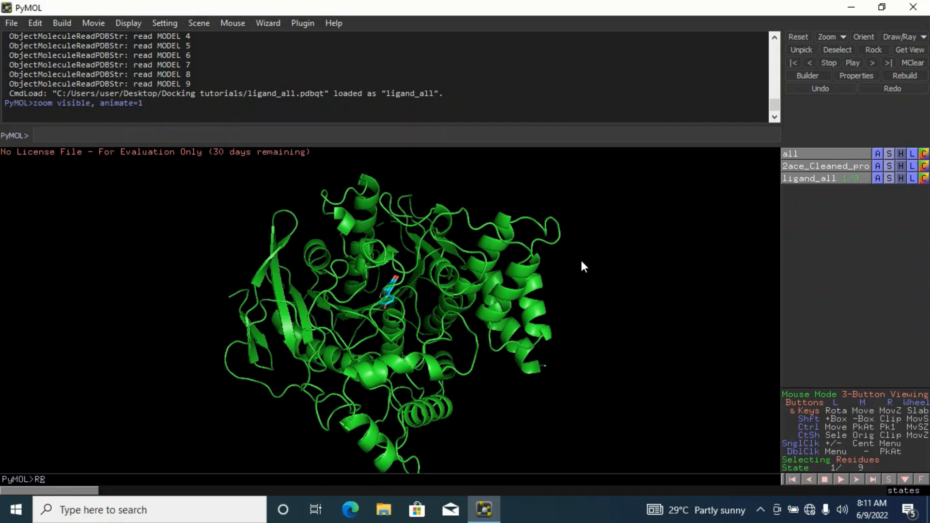
- Rotate the protein-ligand complex to examine the ligand's position in the binding pocket from several angles
left_click_drag(584, 266, 515, 317)
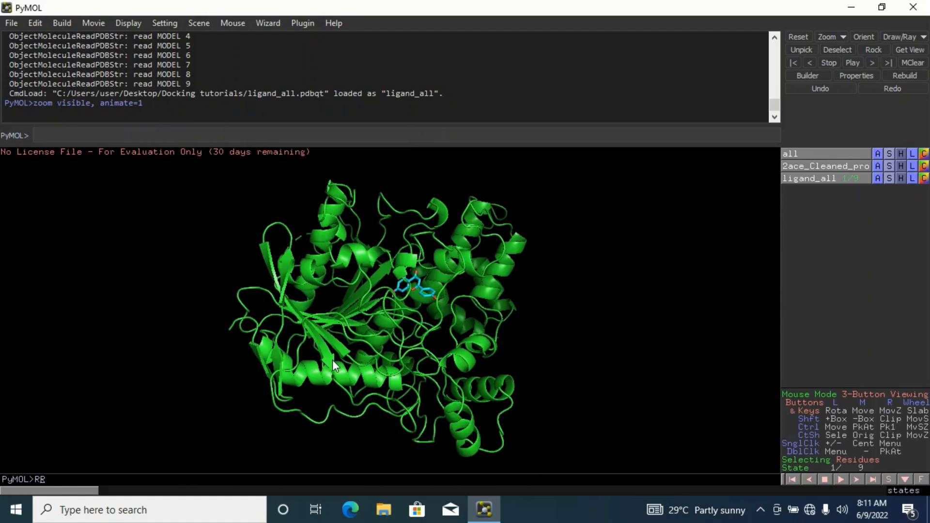
left_click_drag(332, 360, 256, 321)
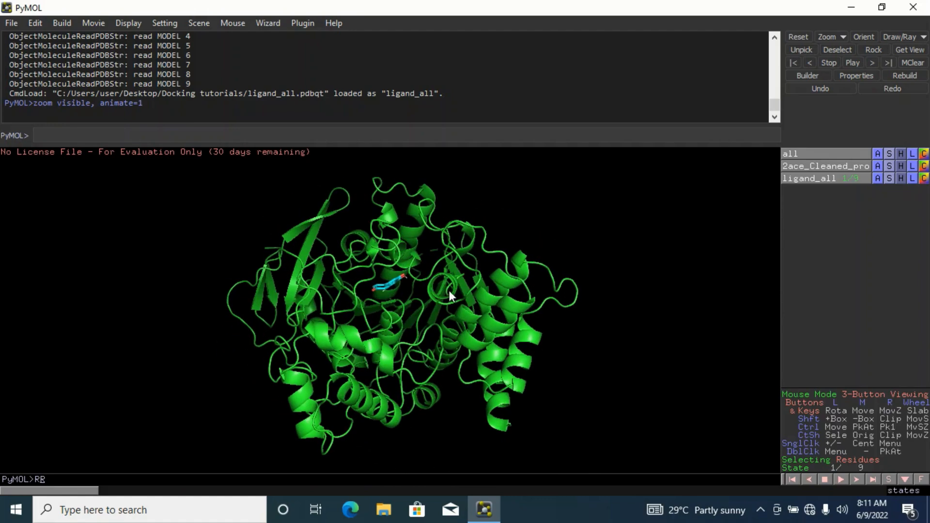
left_click_drag(504, 269, 486, 248)
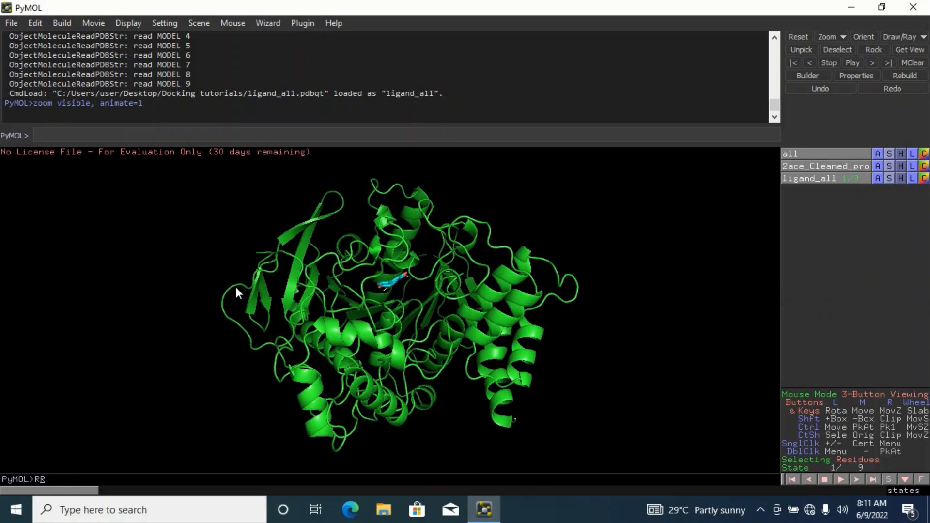
left_click_drag(244, 317, 325, 401)
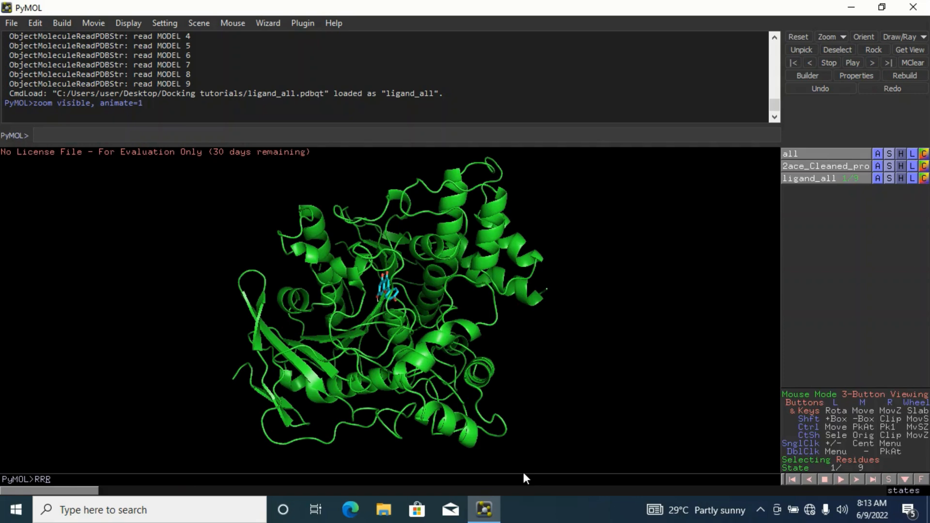
left_click_drag(528, 344, 541, 378)
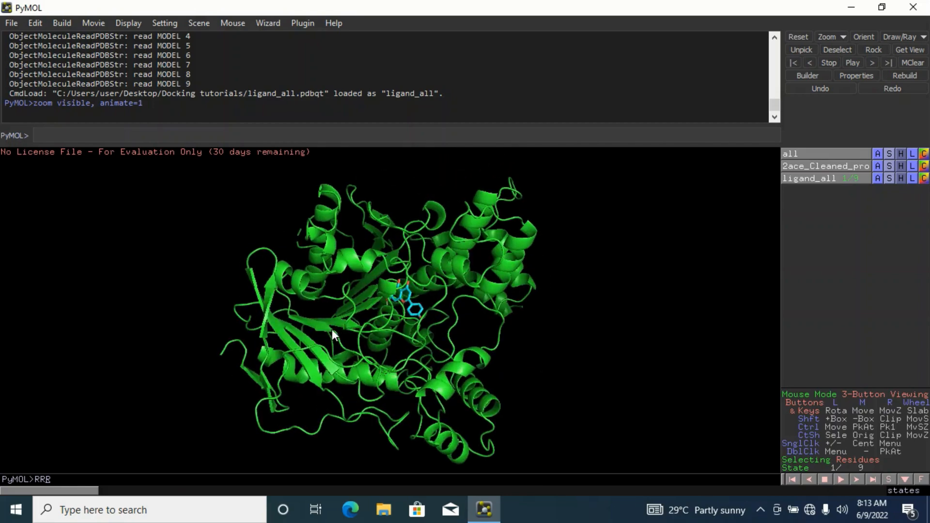
left_click_drag(332, 330, 326, 305)
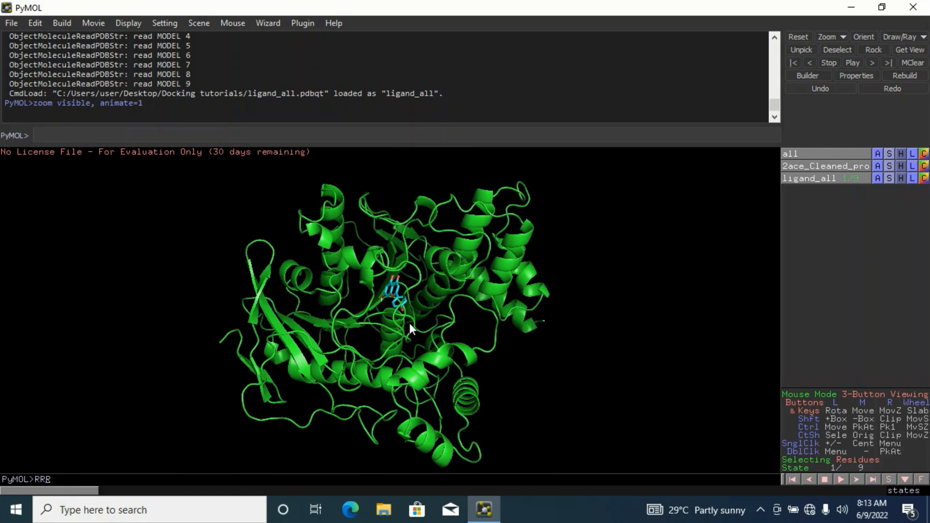
left_click_drag(409, 323, 423, 264)
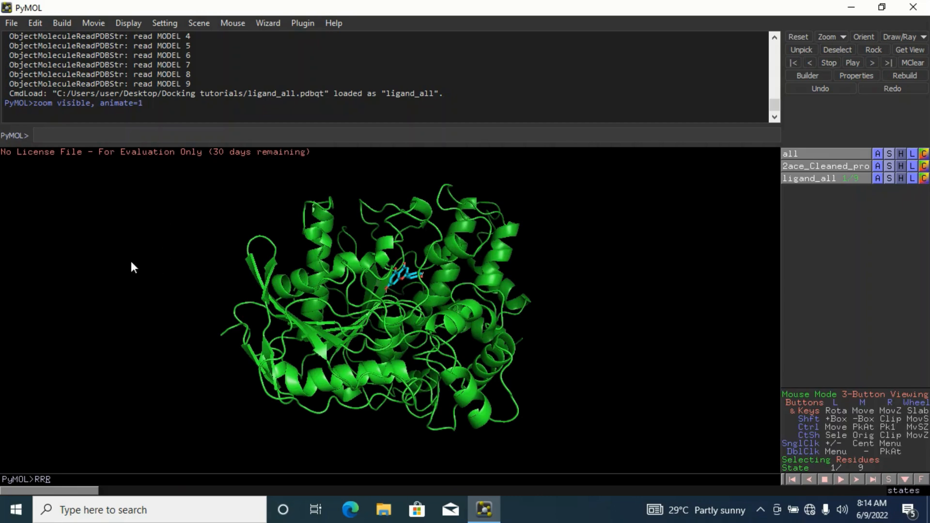
- Set the display background to white and inspect the complex against it
left_click(127, 23)
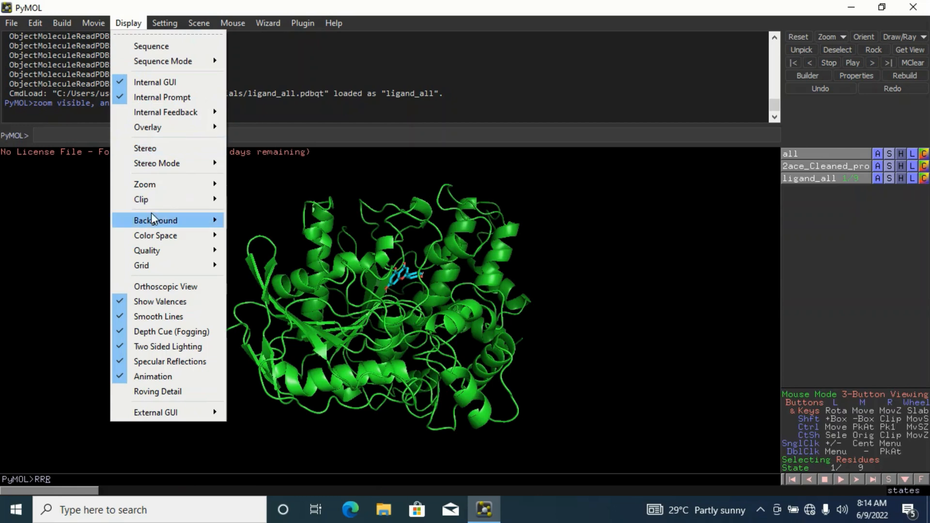
mouse_move(153, 227)
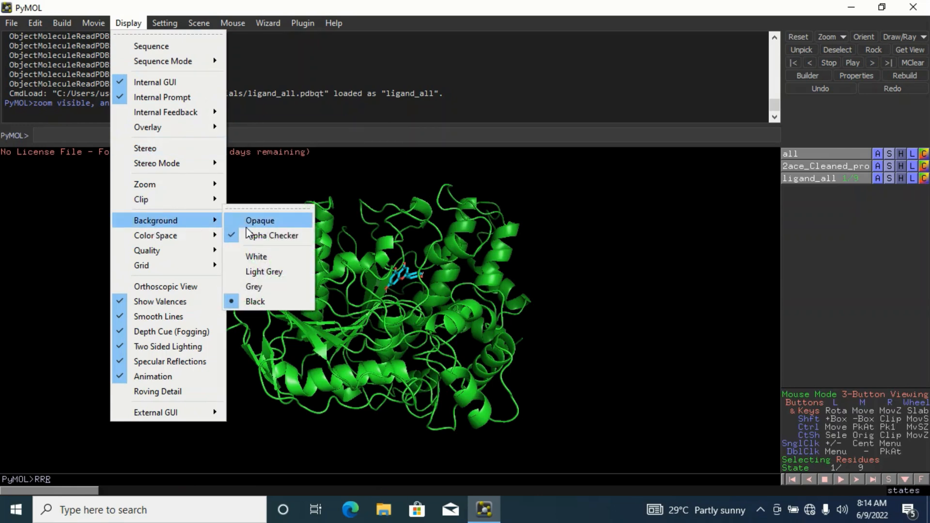
left_click(254, 257)
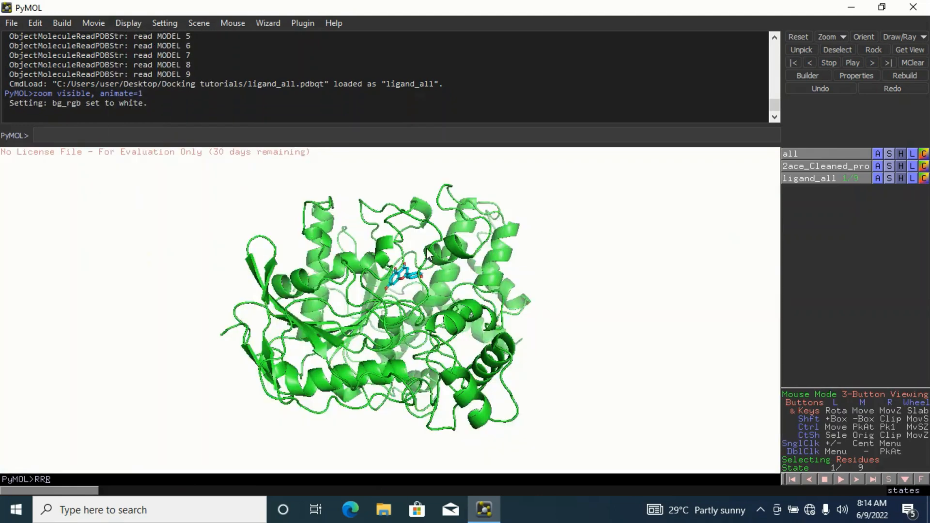
left_click_drag(544, 278, 359, 293)
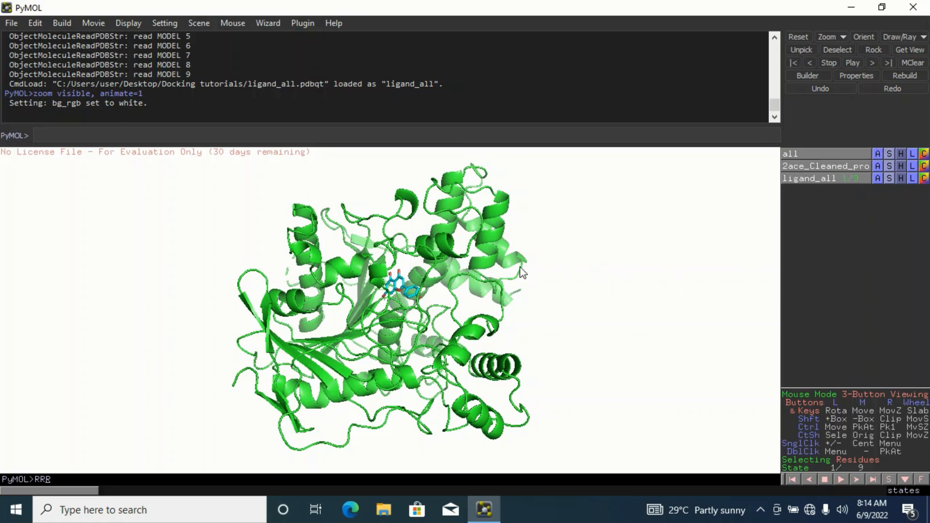
mouse_move(527, 302)
left_mouse_down()
mouse_move(501, 324)
mouse_move(518, 310)
left_mouse_up()
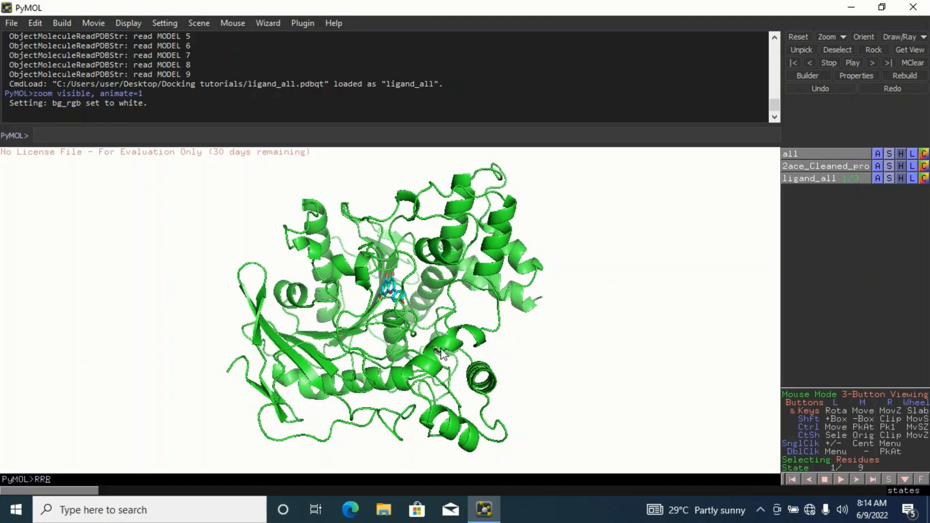
- Apply the ligand sites cartoon preset to all objects and inspect the binding site around the ligand
left_click(878, 154)
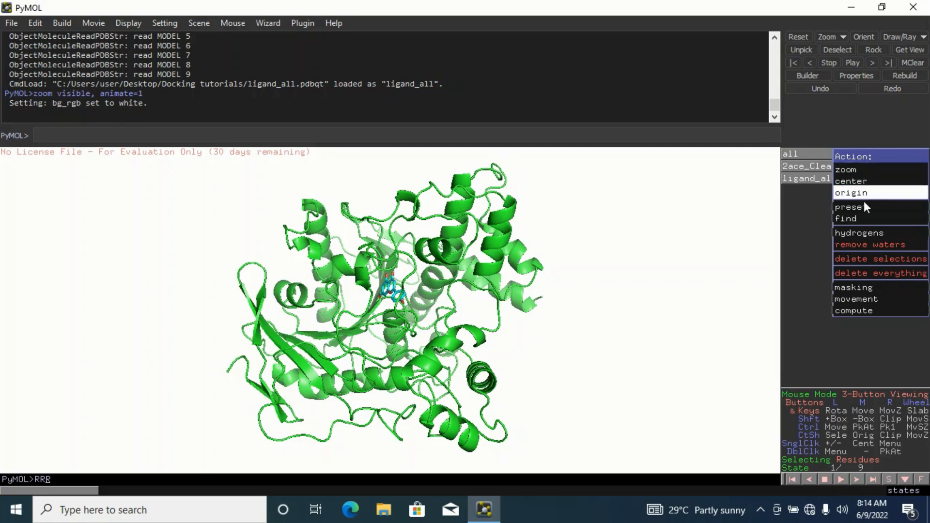
mouse_move(865, 207)
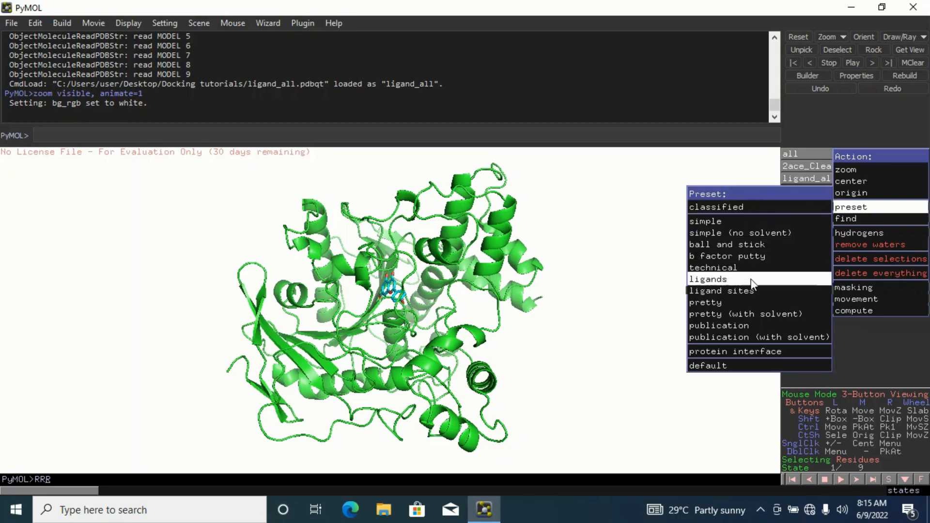
mouse_move(752, 292)
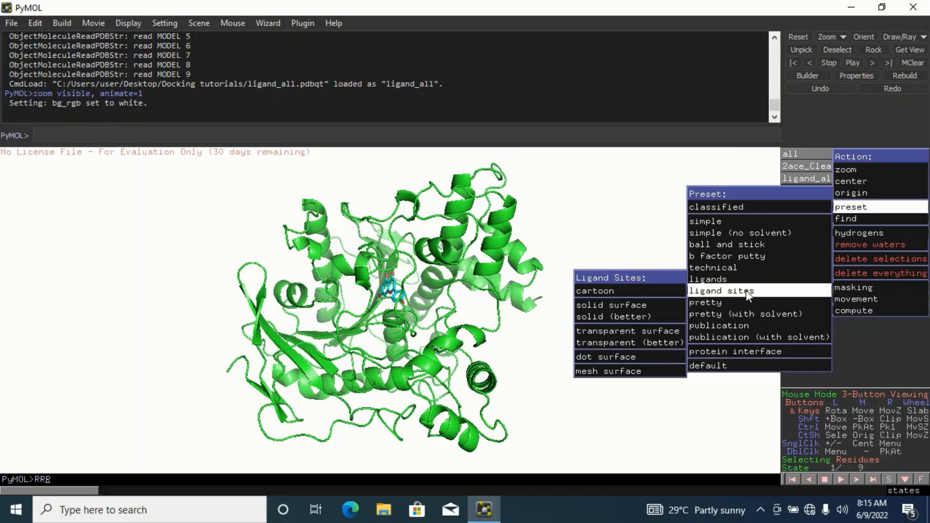
left_click(634, 292)
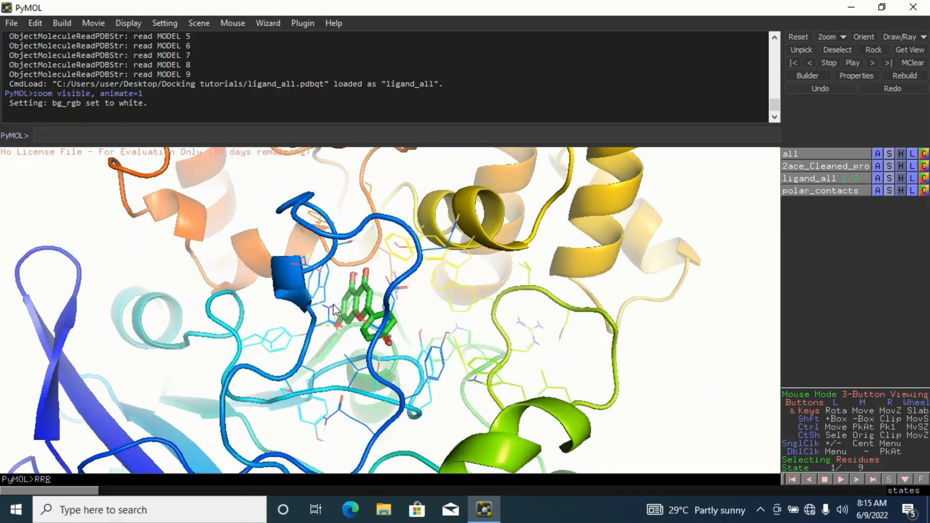
mouse_move(437, 311)
left_mouse_down()
mouse_move(351, 305)
mouse_move(455, 313)
mouse_move(436, 316)
mouse_move(446, 318)
left_mouse_up()
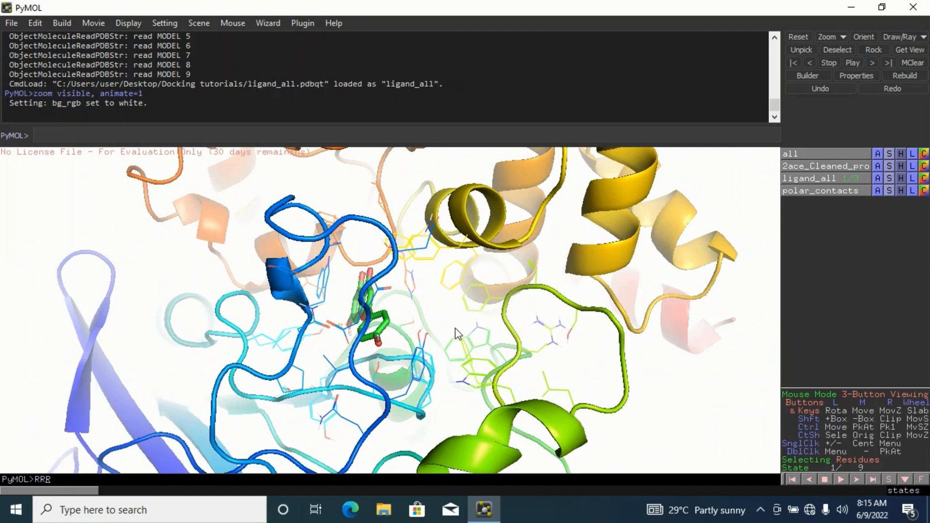
left_click_drag(406, 356, 427, 357)
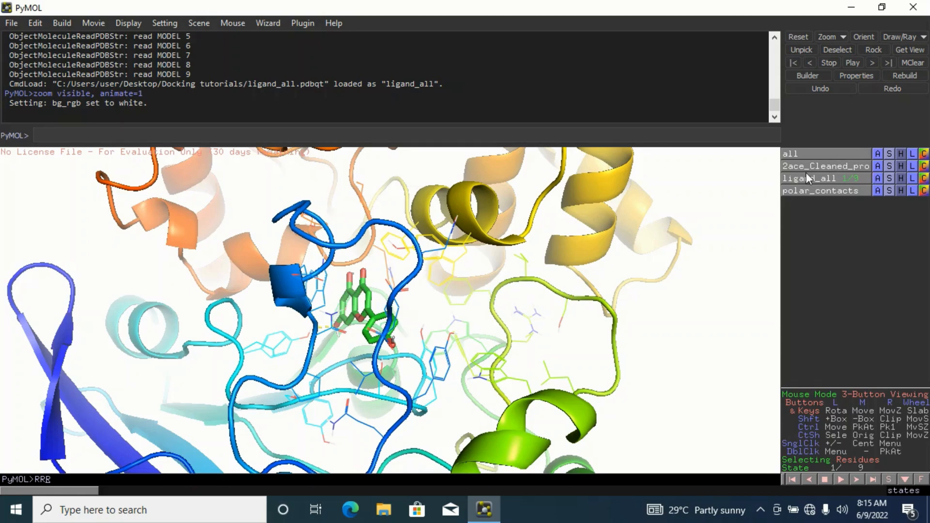
- Hide the cartoon of the 2ace_Cleaned_protein object and orient the view on the ligand and its surrounding residues
left_click(902, 165)
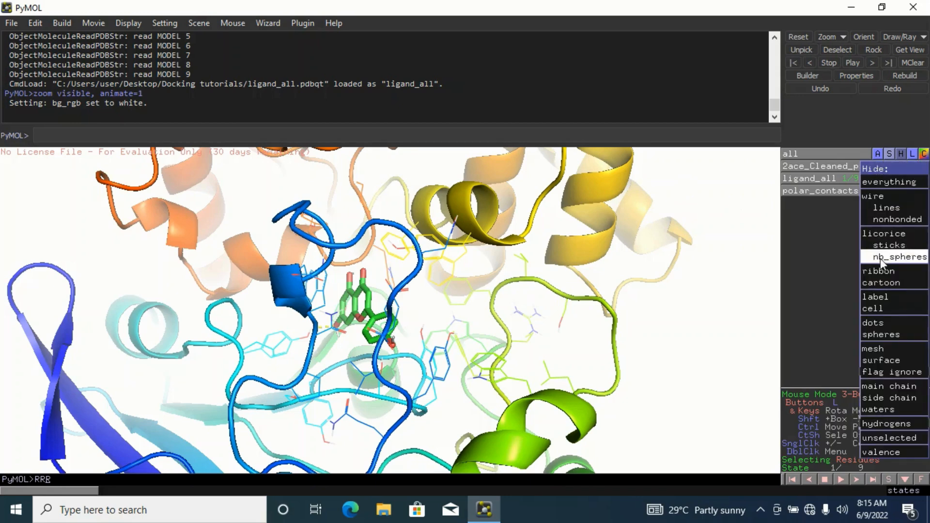
left_click(880, 283)
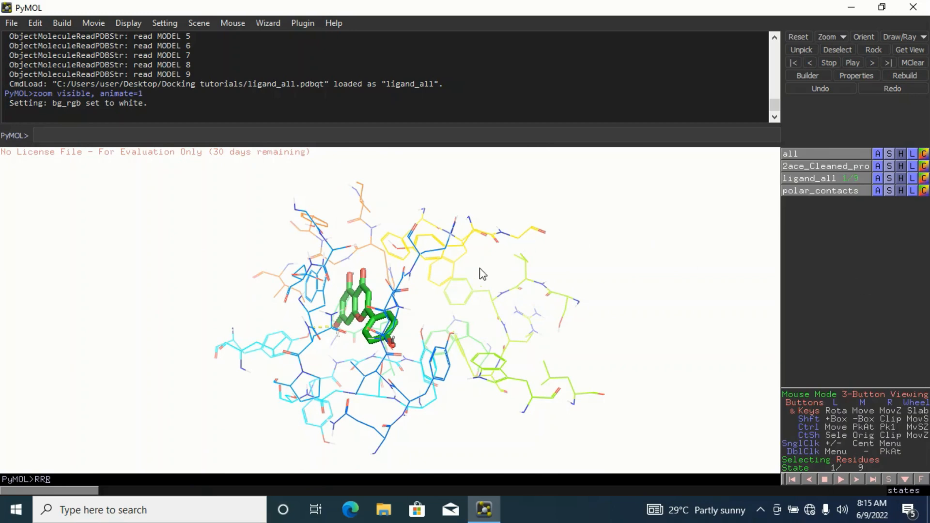
left_click_drag(462, 287, 517, 248)
mouse_move(369, 325)
left_mouse_down()
mouse_move(397, 320)
mouse_move(360, 312)
left_mouse_up()
key("Right")
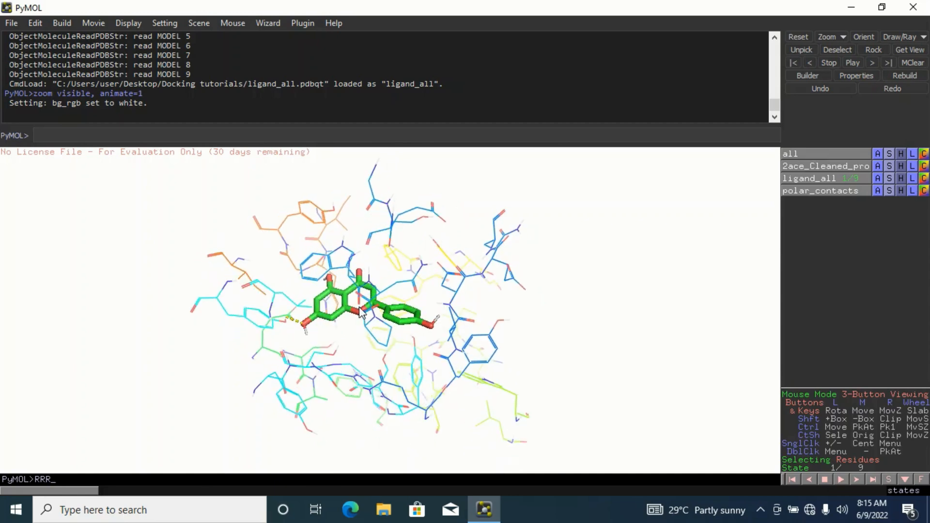
- Step forward through the ligand poses up to state 9 to examine each pose's polar contacts
left_click(859, 478)
left_click(859, 478)
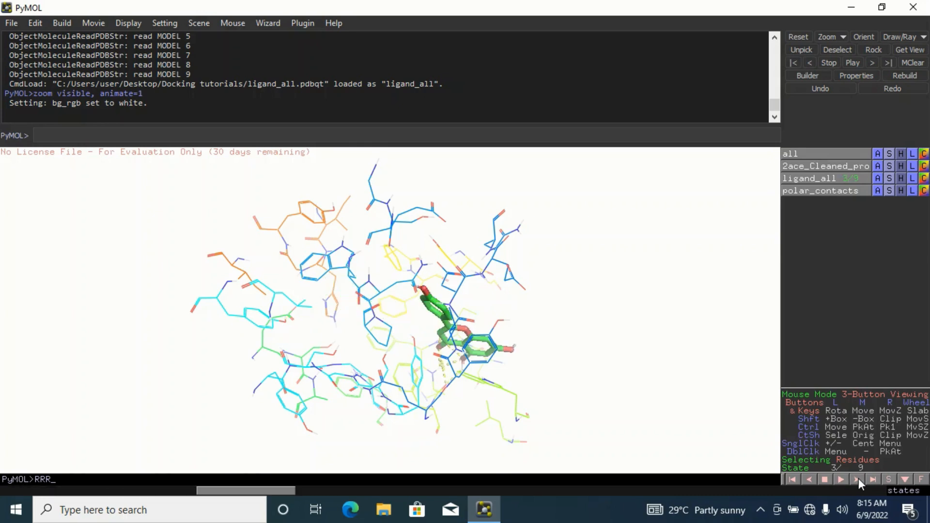
left_click(858, 478)
left_click(859, 478)
left_click(859, 479)
left_click(858, 478)
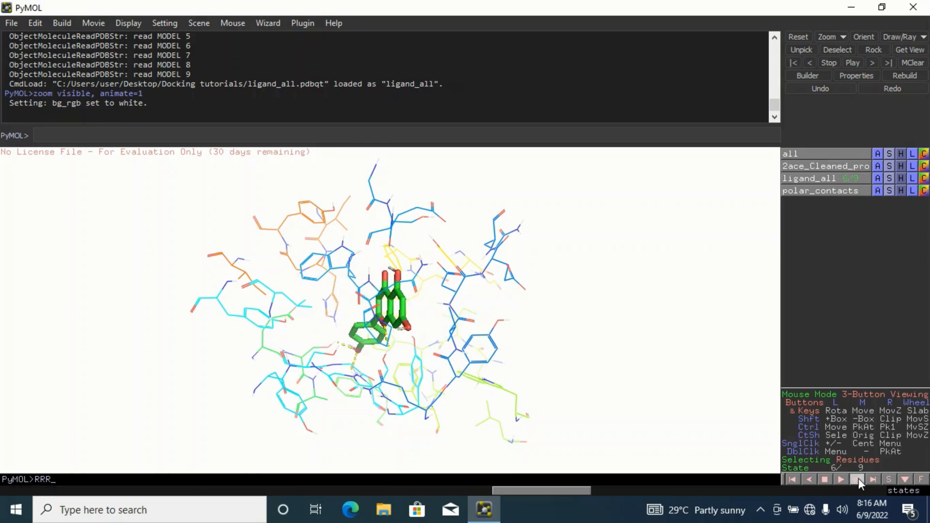
left_click(858, 478)
left_click(859, 478)
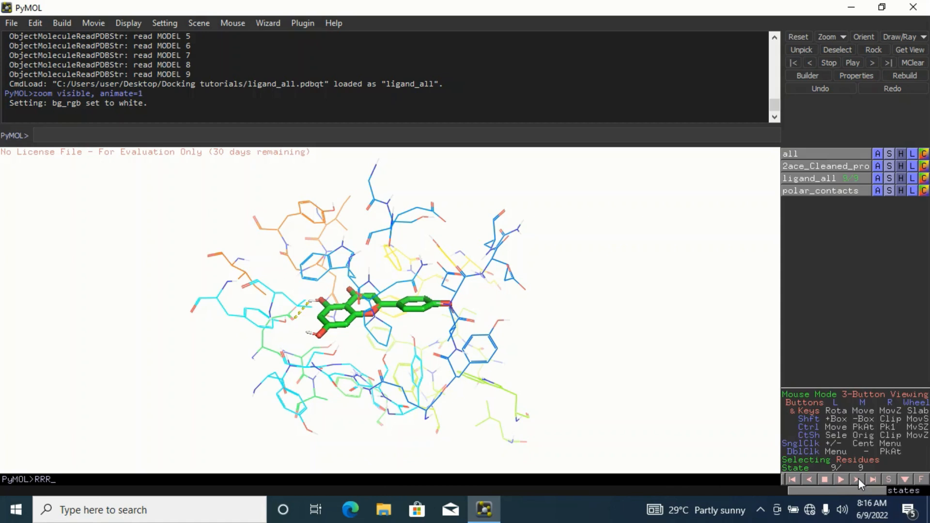
- Step back through the ligand poses to state 1, viewing the polar contacts of each pose
left_click(806, 479)
left_click(807, 479)
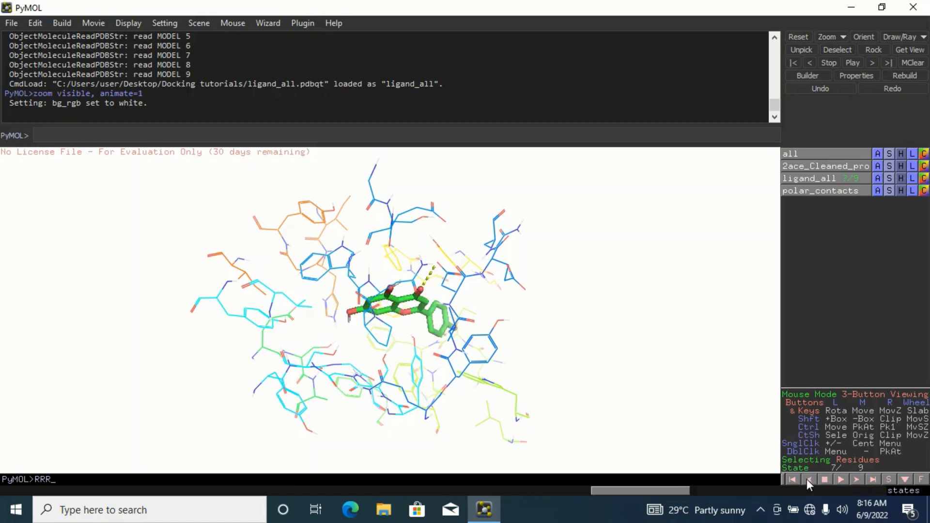
left_click(806, 479)
left_click(807, 479)
left_click(807, 479)
left_click(807, 478)
left_click(807, 479)
left_click(807, 479)
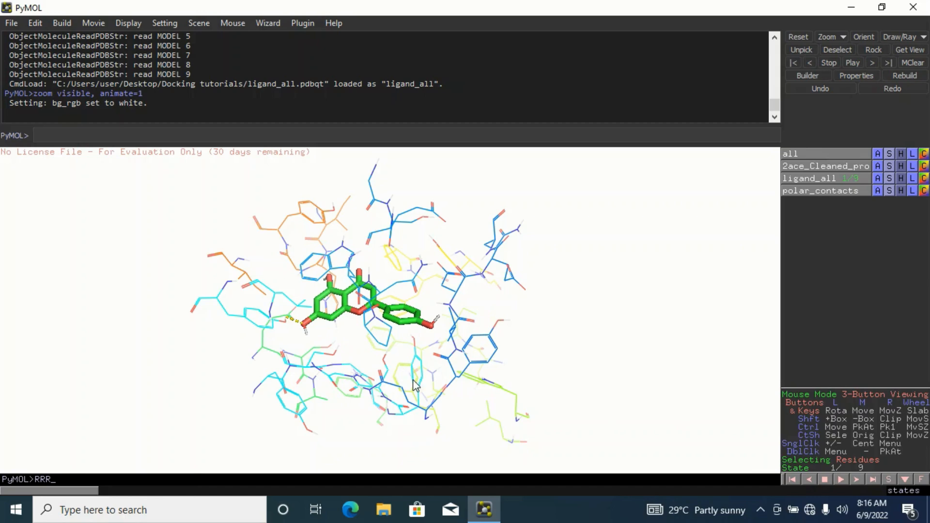
- Select the binding-site residues GLU199, HIS440, GLY441, ILE444, ILE439 and TYR442 of the protein beside the ligand
left_click_drag(418, 386, 483, 315)
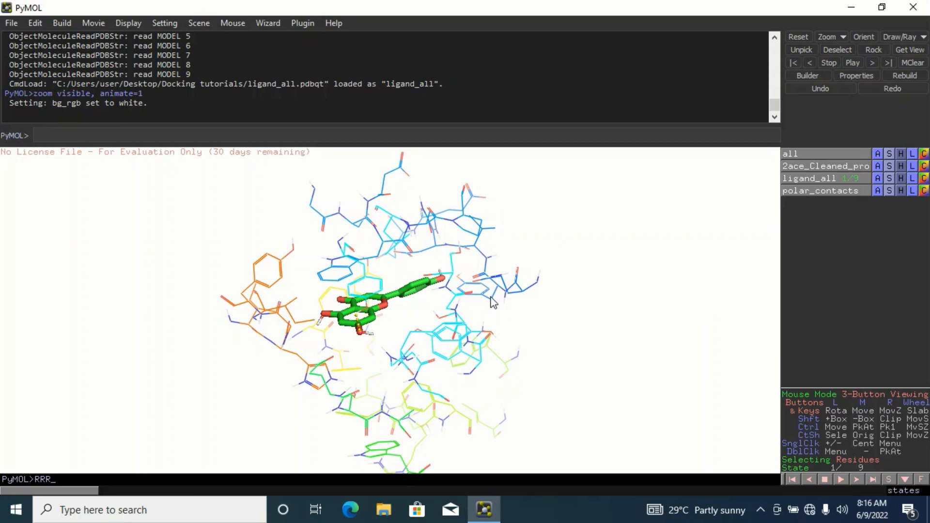
left_click(330, 366)
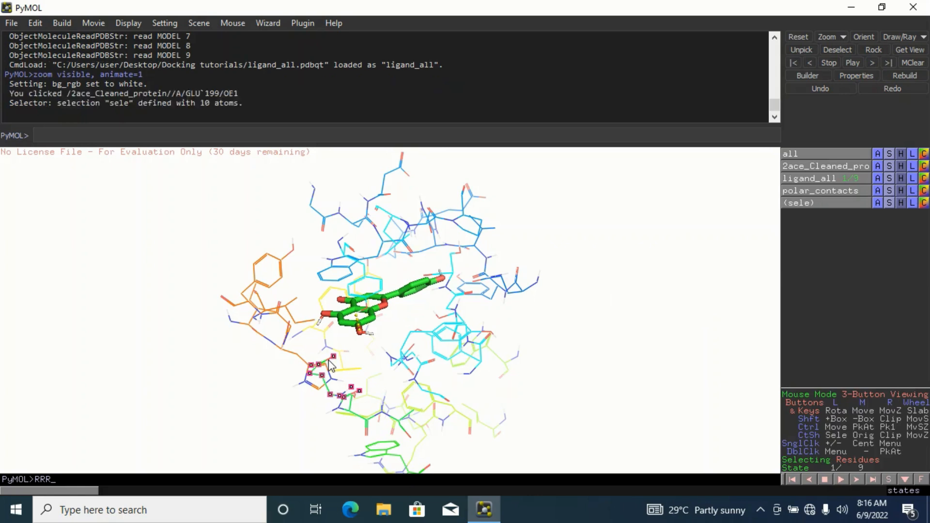
left_click(292, 358)
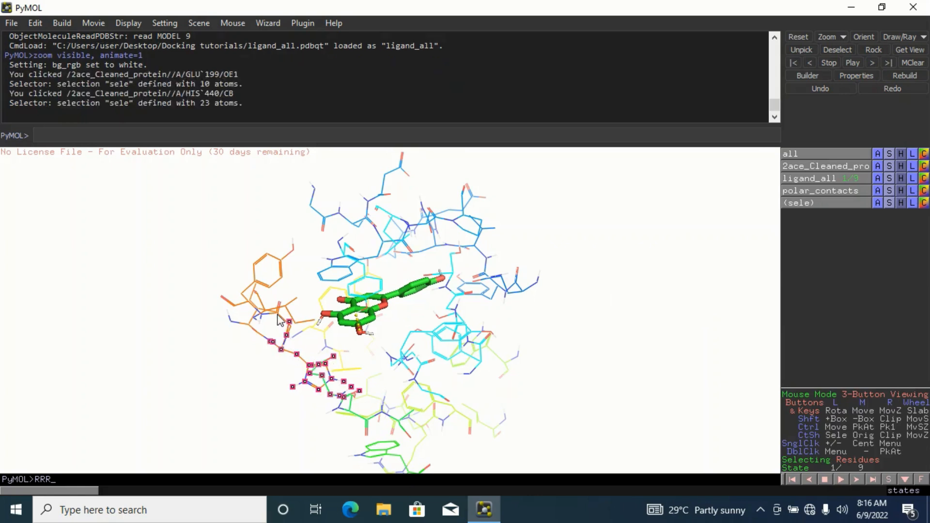
left_click(280, 318)
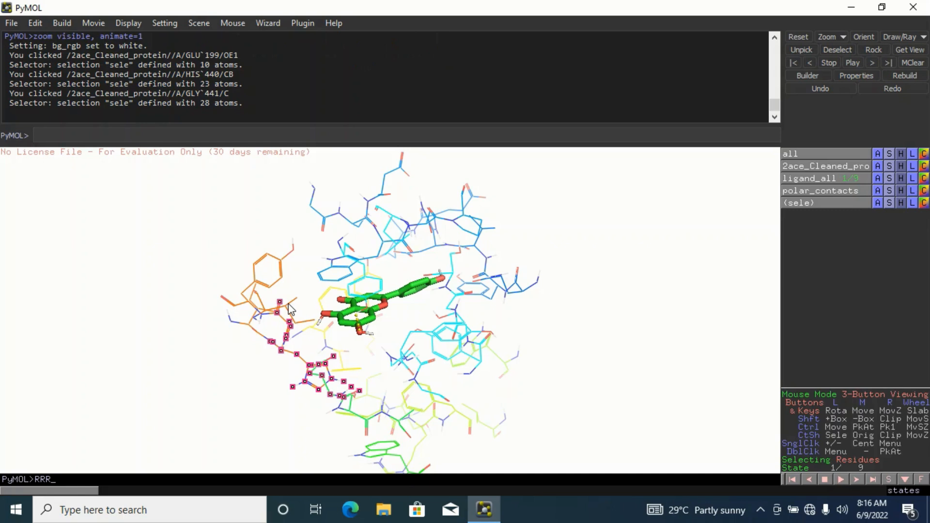
left_click(289, 309)
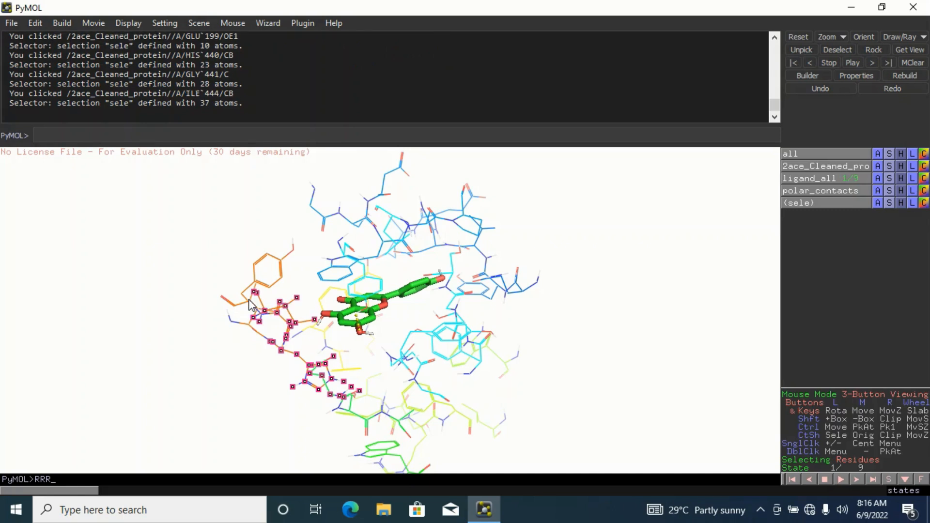
left_click(249, 303)
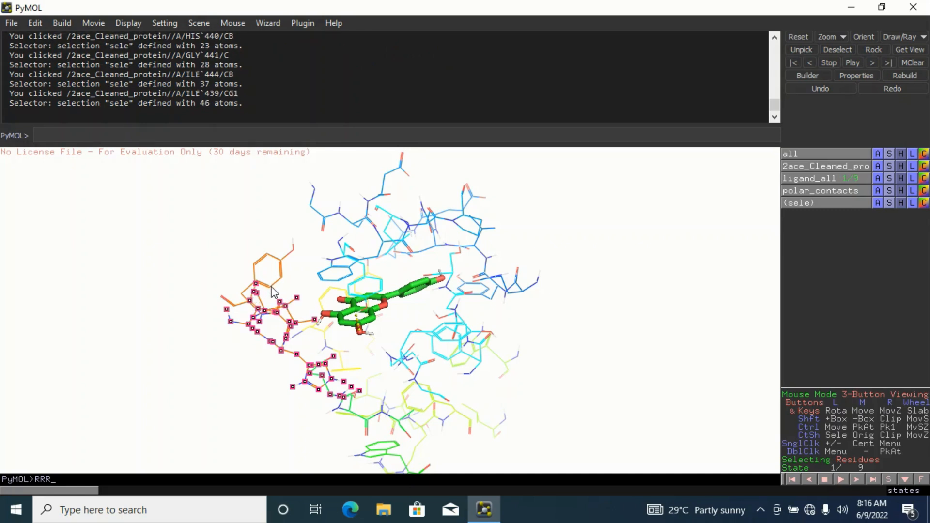
left_click(272, 286)
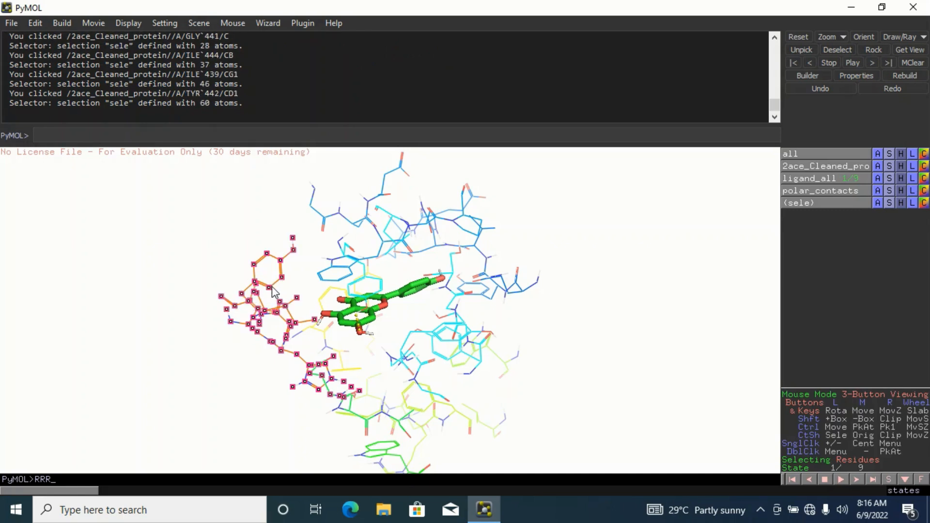
- Add residues TRP84, PHE330, TYR130, GLY80, SER81, GLU82 and LEU127 around the ligand to the selection
left_click(338, 281)
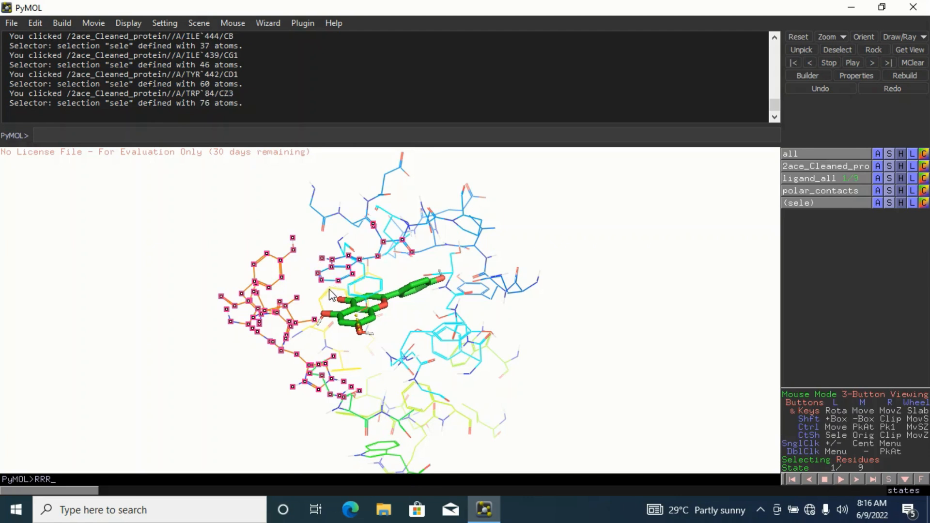
left_click(356, 288)
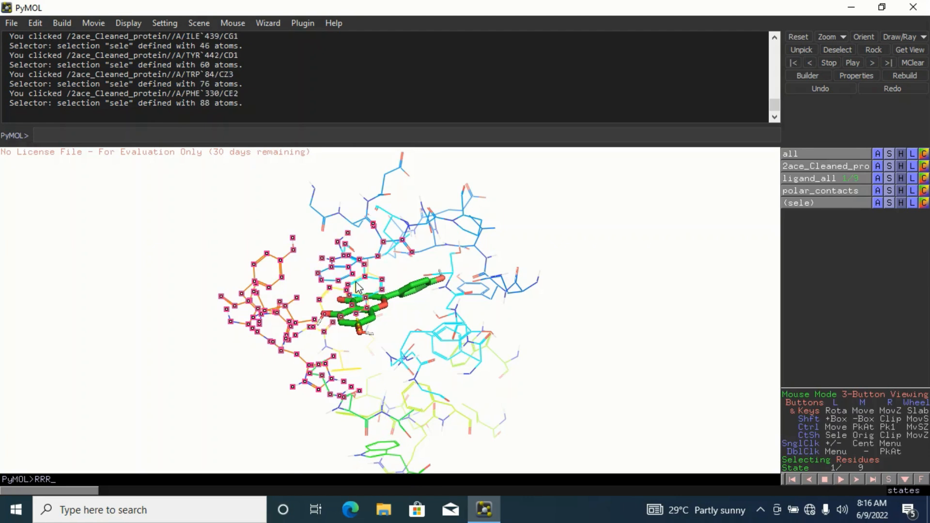
left_click(356, 287)
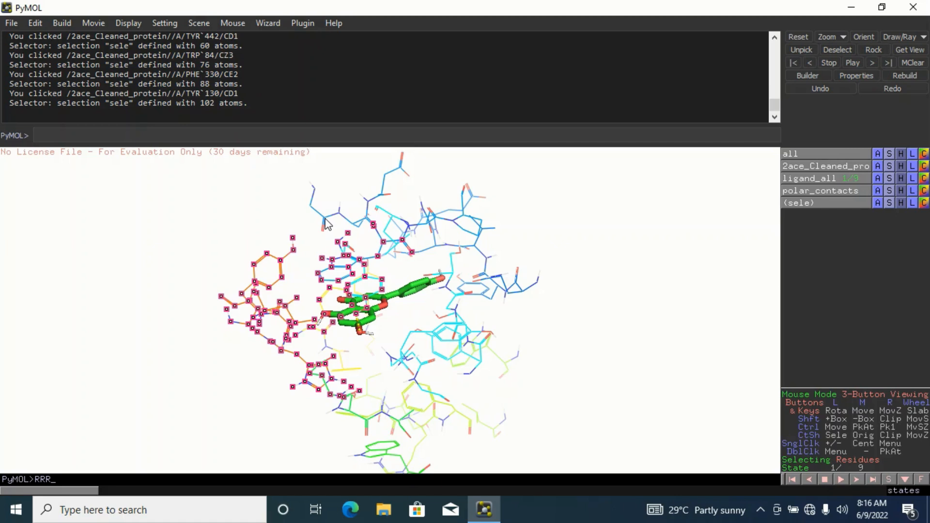
left_click(325, 222)
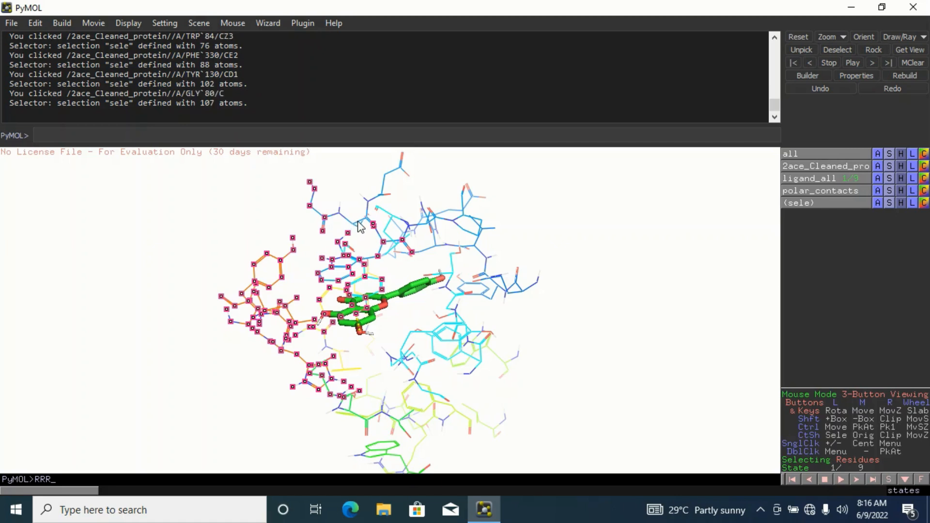
left_click(377, 200)
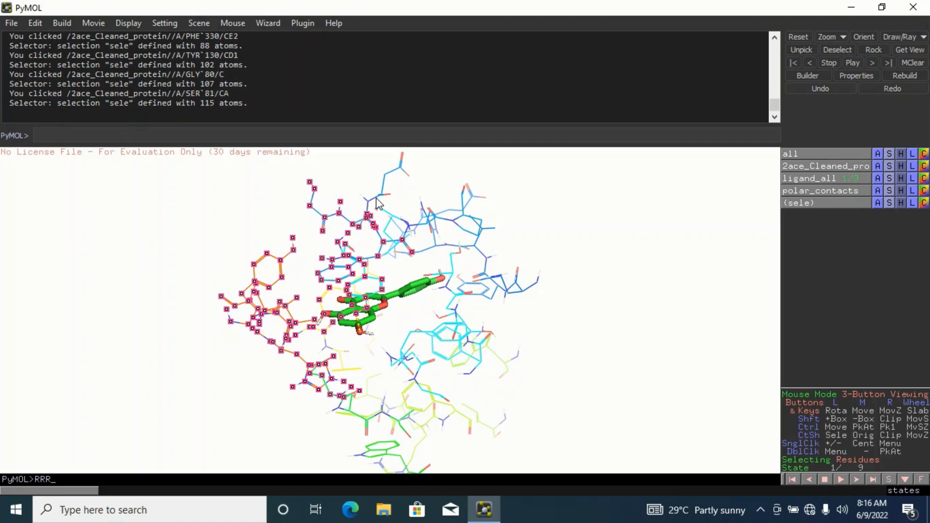
left_click(378, 196)
left_click(394, 223)
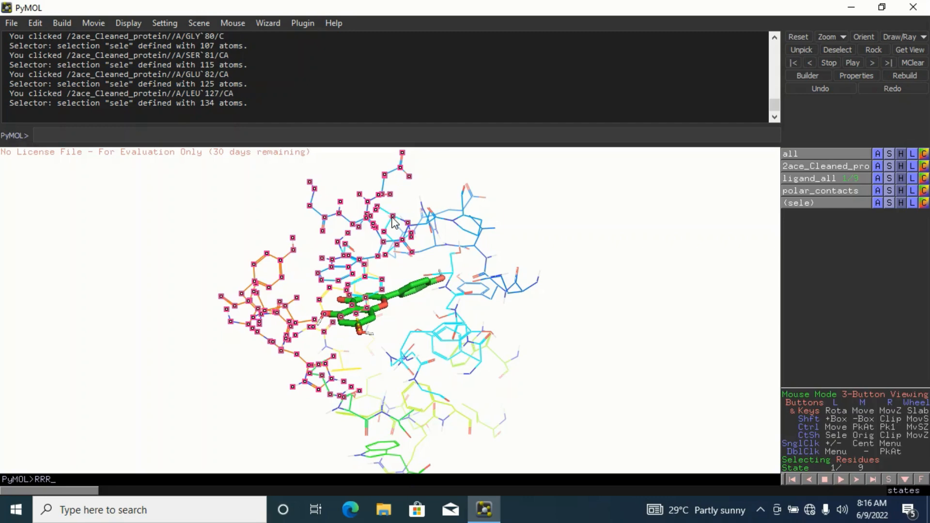
- Extend the selection with the two residues between LEU127 and GLU73, plus GLU73, VAL71, ASP72, SER124, TYR70 and GLN69
left_click(432, 216)
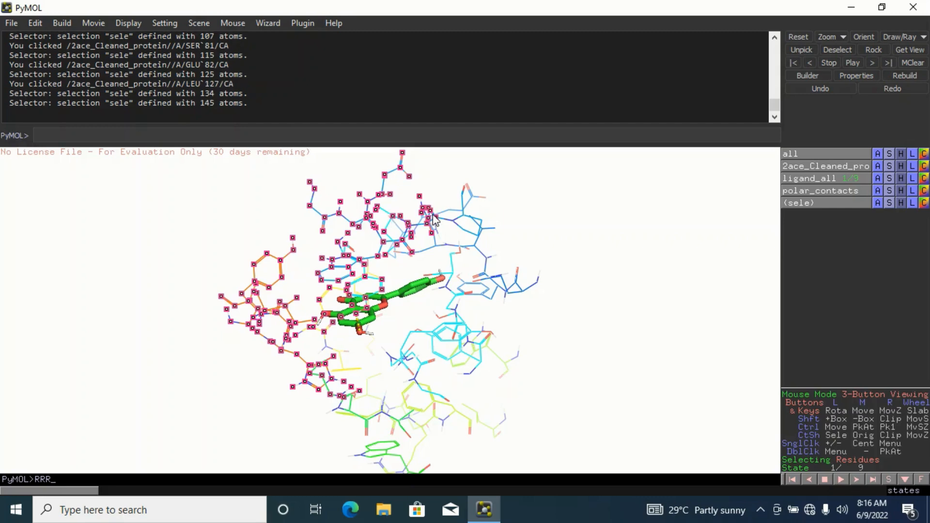
left_click(463, 213)
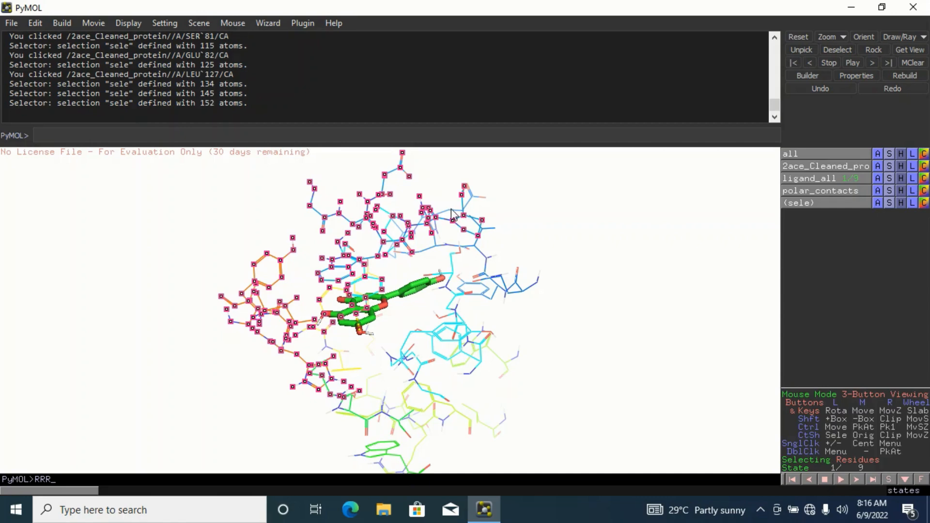
left_click(450, 215)
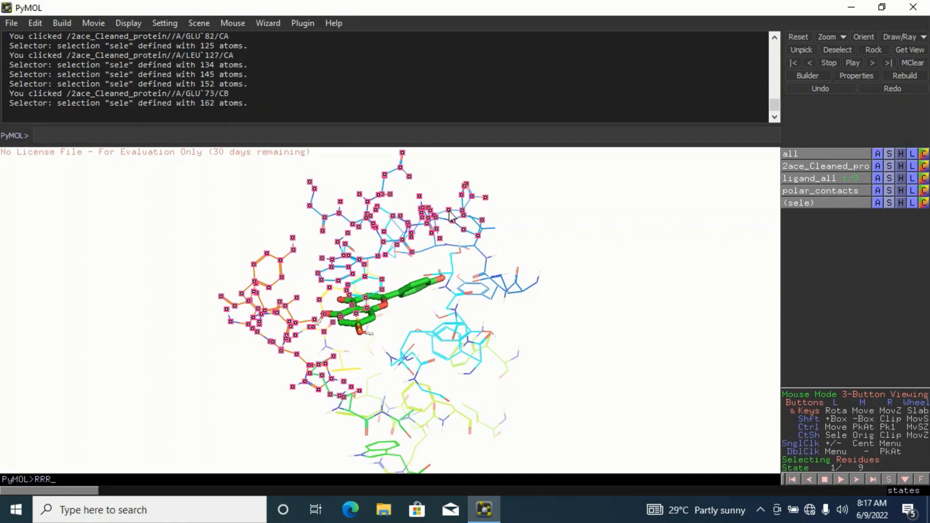
left_click(475, 248)
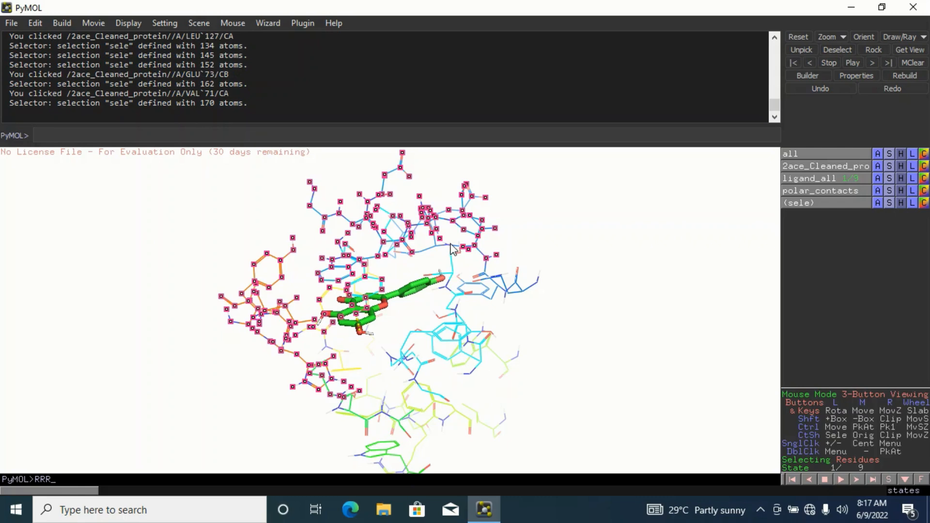
left_click(452, 248)
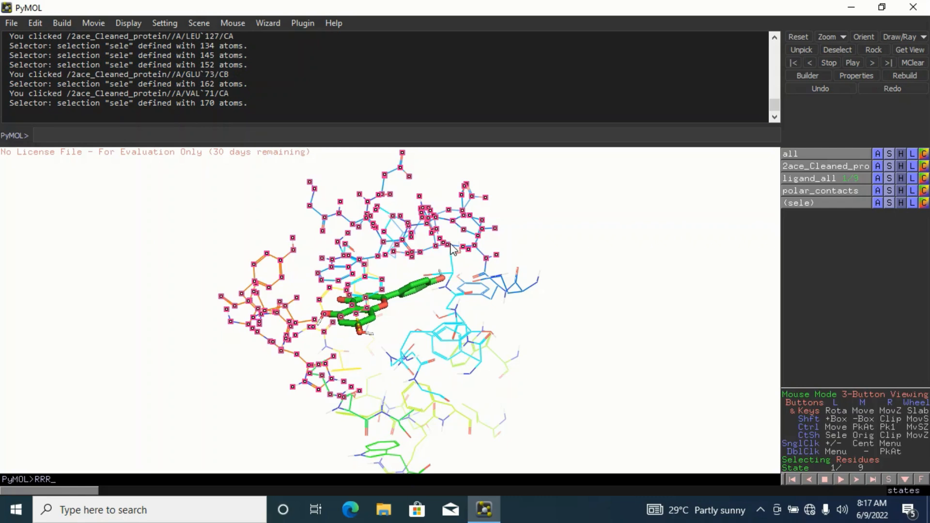
left_click(453, 275)
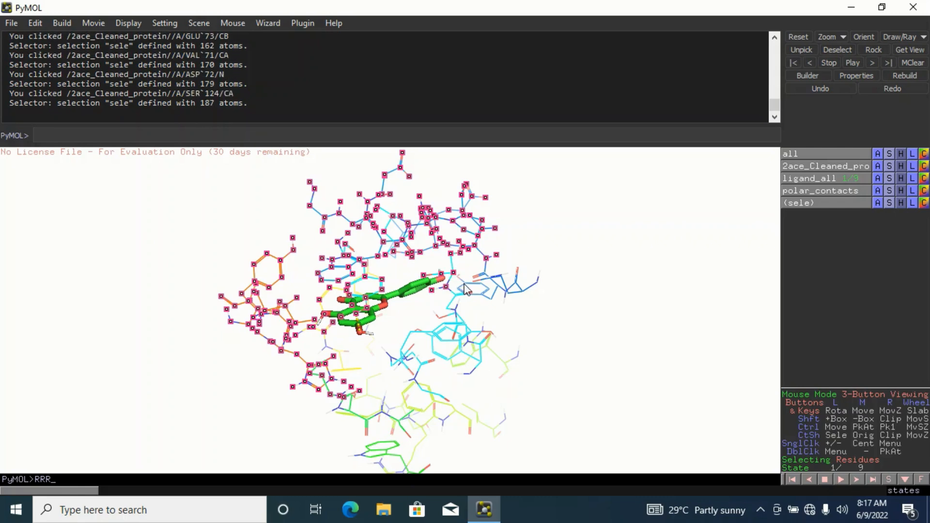
left_click(480, 287)
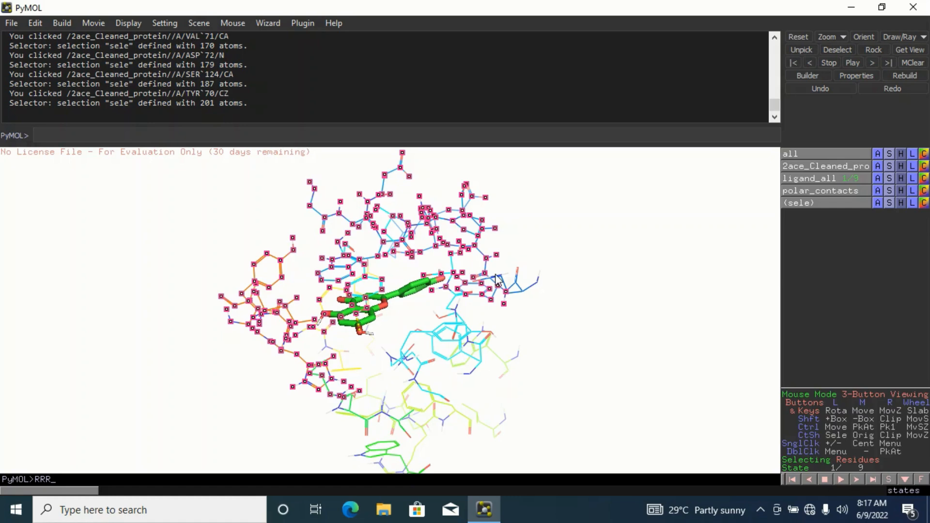
left_click(498, 281)
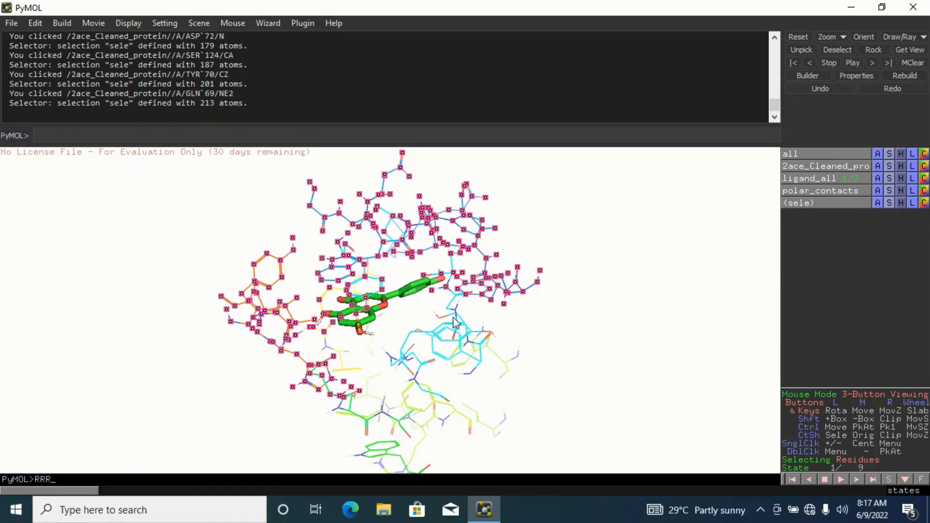
- Add residues GLY123, SER122, TYR121, TYR116, GLY117, ALA201 and PHE331 below the ligand to the selection
left_click(457, 315)
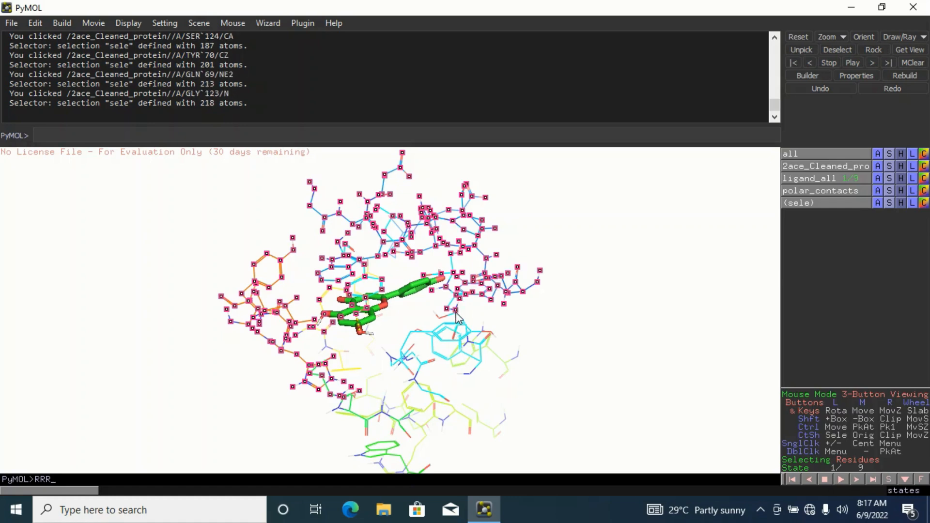
left_click(446, 328)
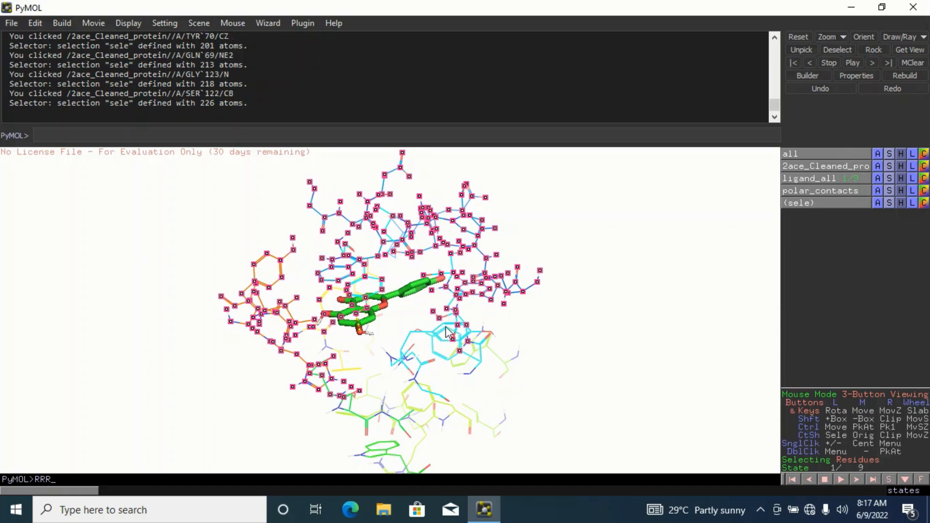
left_click(445, 333)
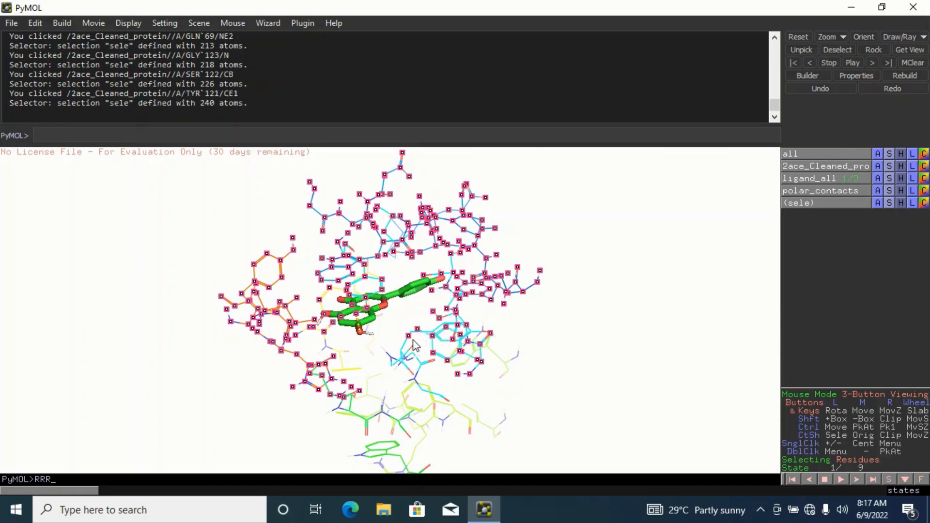
left_click(393, 363)
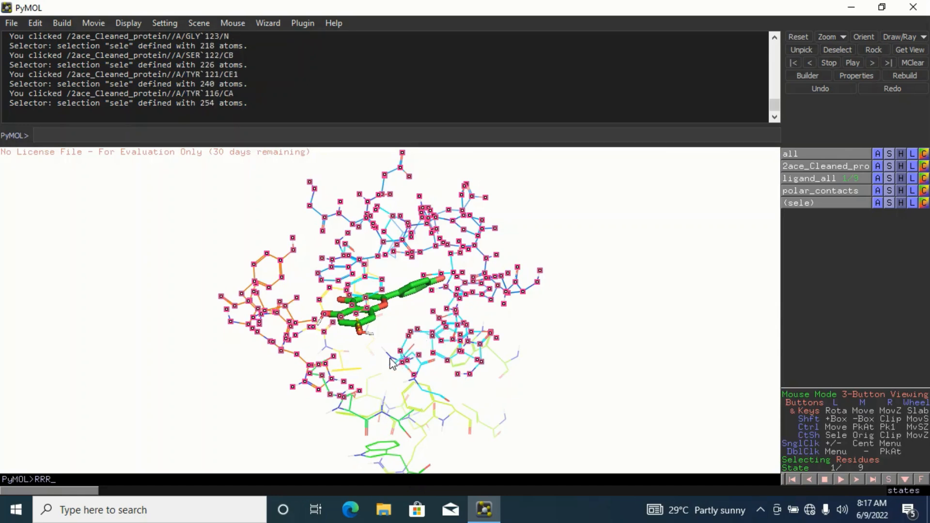
left_click(390, 360)
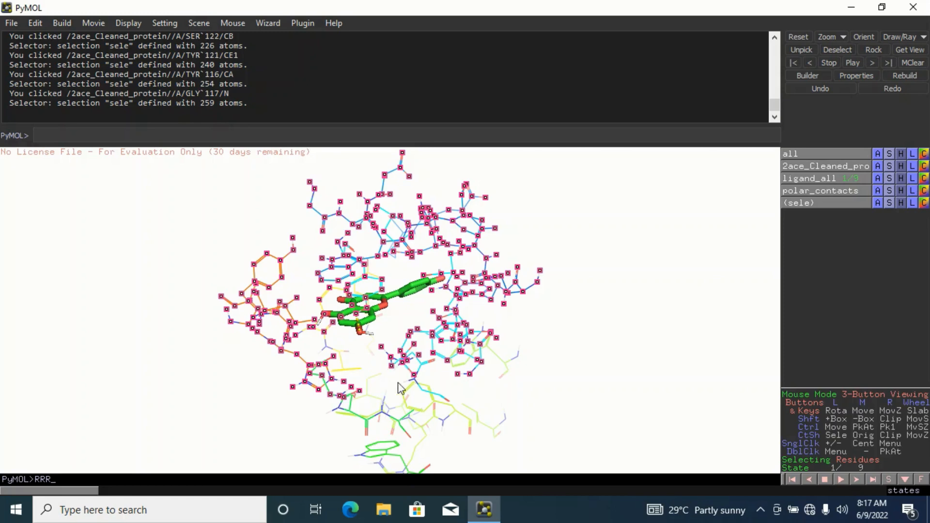
left_click(382, 403)
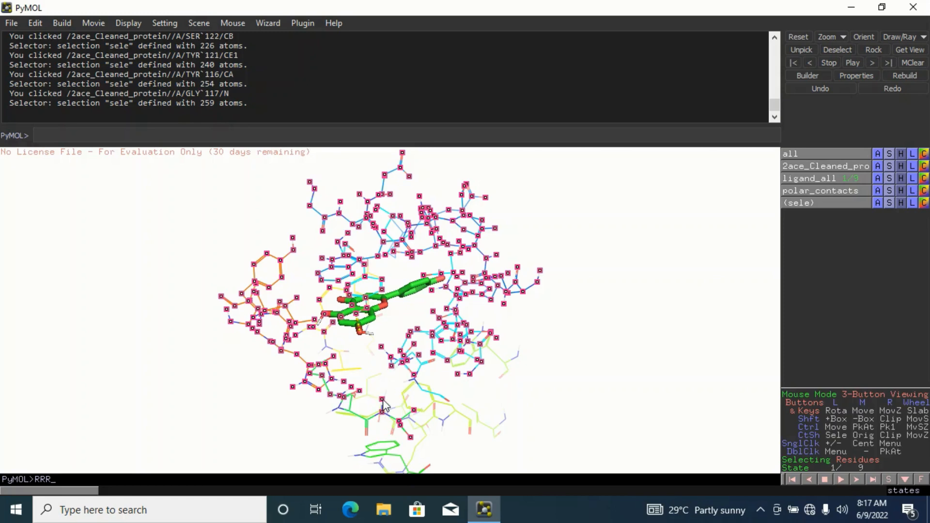
left_click(350, 372)
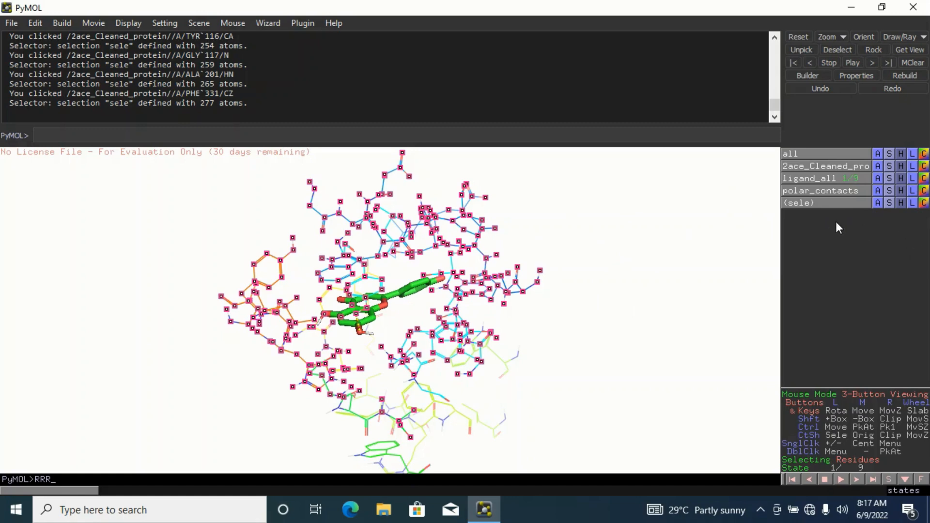
- Rename the current residue selection sele to Polar_interactions and clear its selection markers from the view
left_click(877, 204)
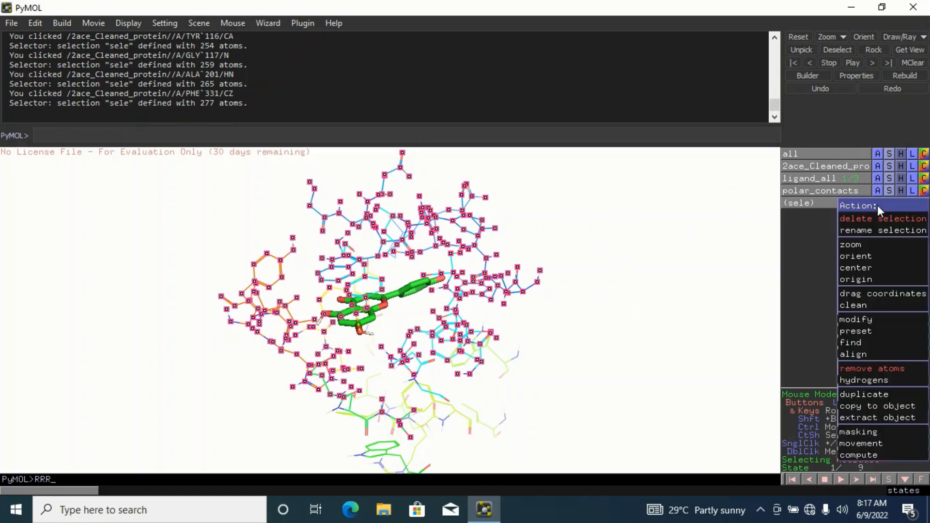
left_click(875, 231)
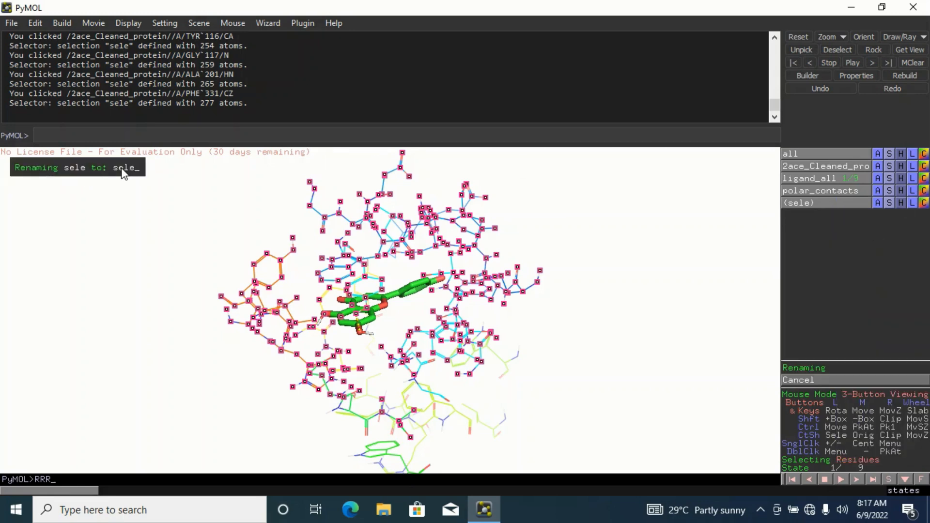
key("BackSpace")
key("BackSpace")
key("BackSpace")
key("BackSpace")
type("Polar_inter")
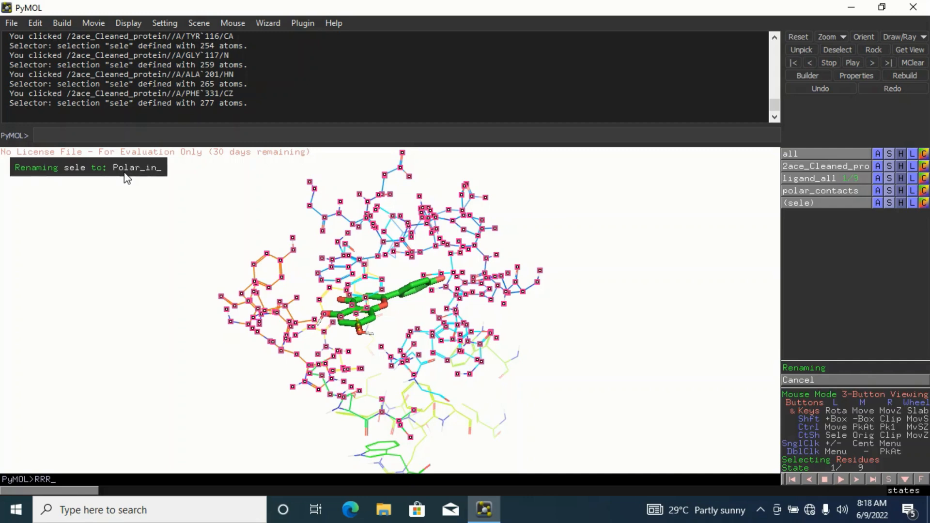
type("tions")
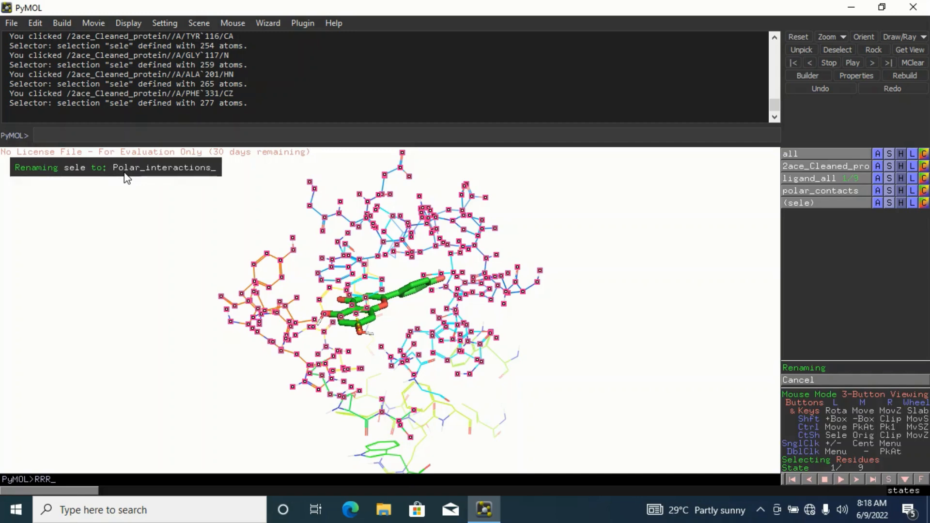
key("Return")
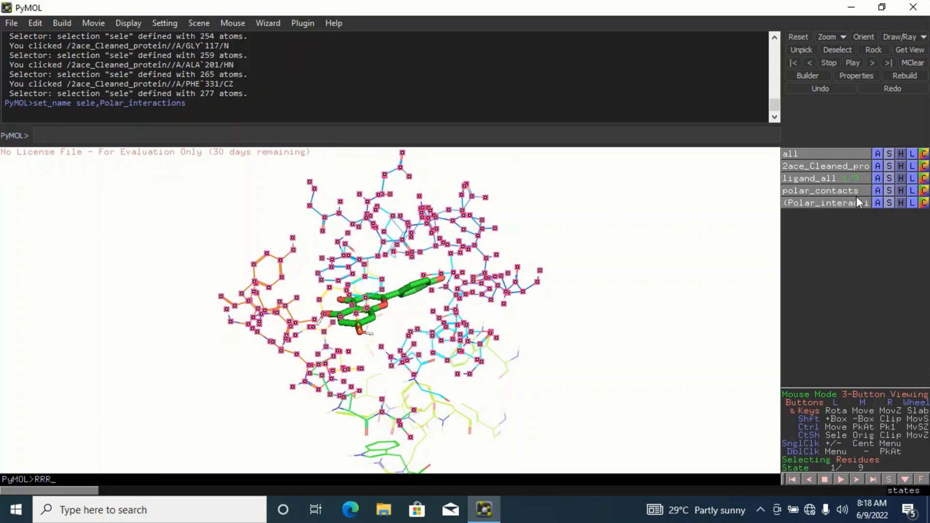
left_click(747, 252)
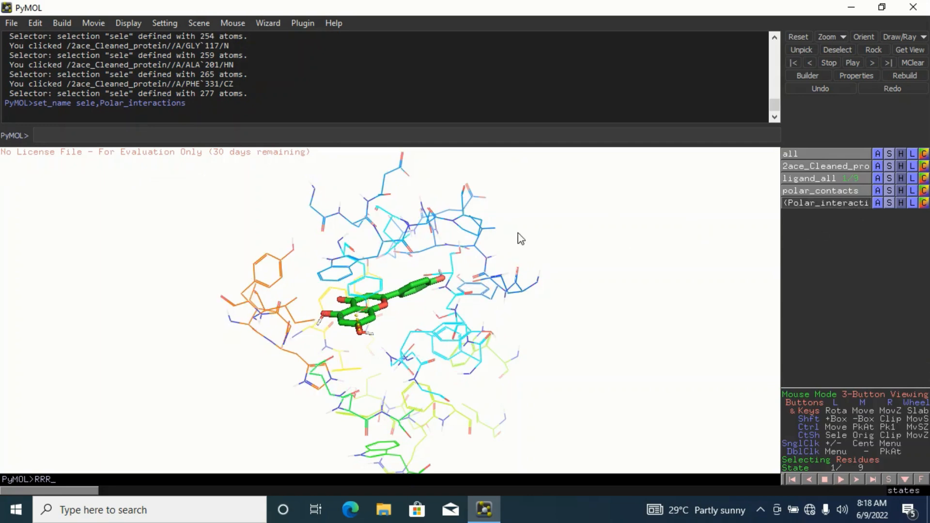
- Select the docked green ligand, rename the new selection to Ligand, and clear its selection markers
left_click(406, 291)
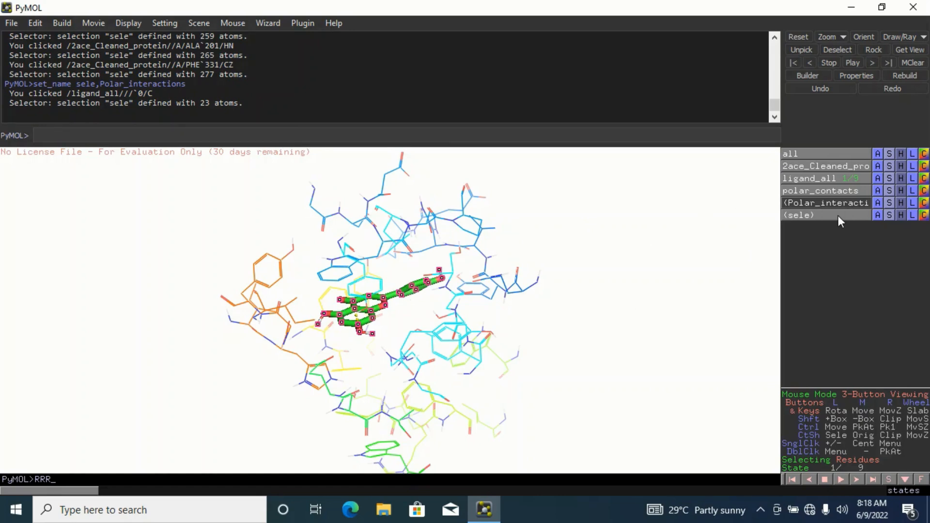
left_click(881, 214)
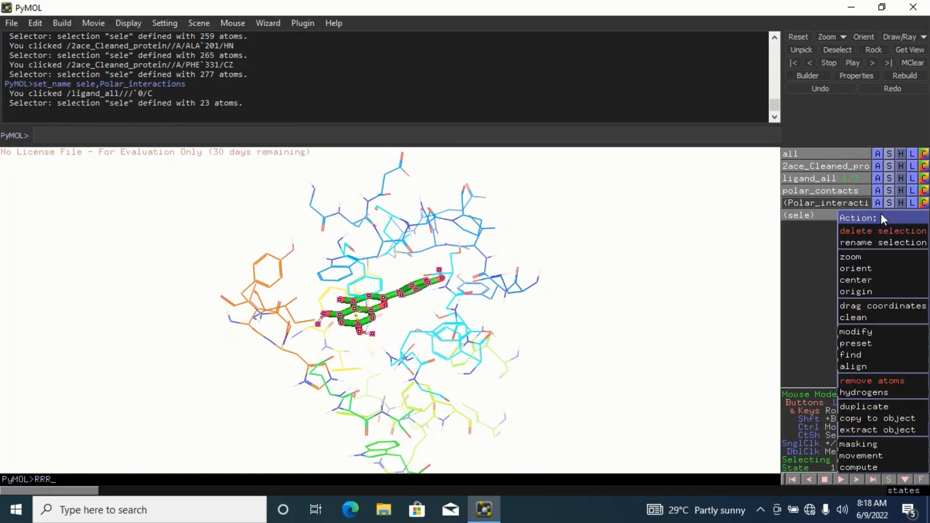
left_click(862, 244)
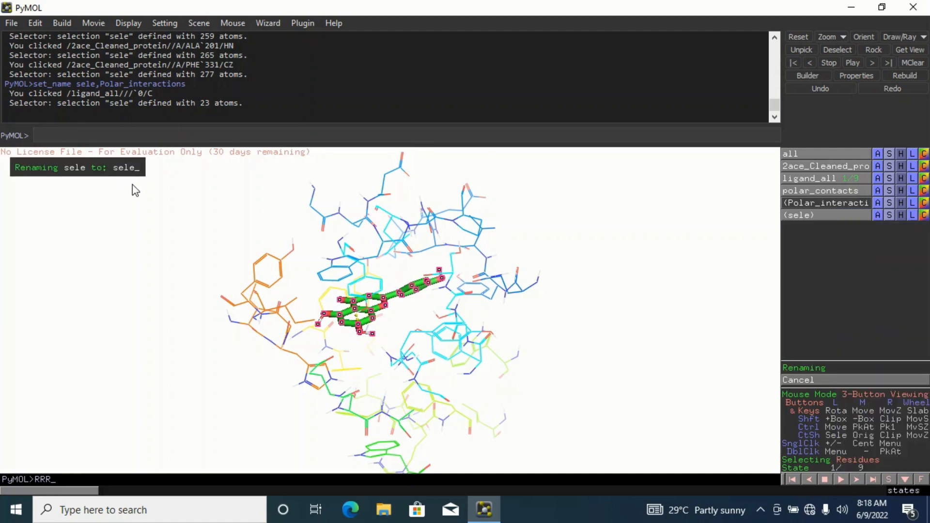
key("BackSpace")
key("BackSpace")
key("BackSpace")
key("BackSpace")
type("Ligand")
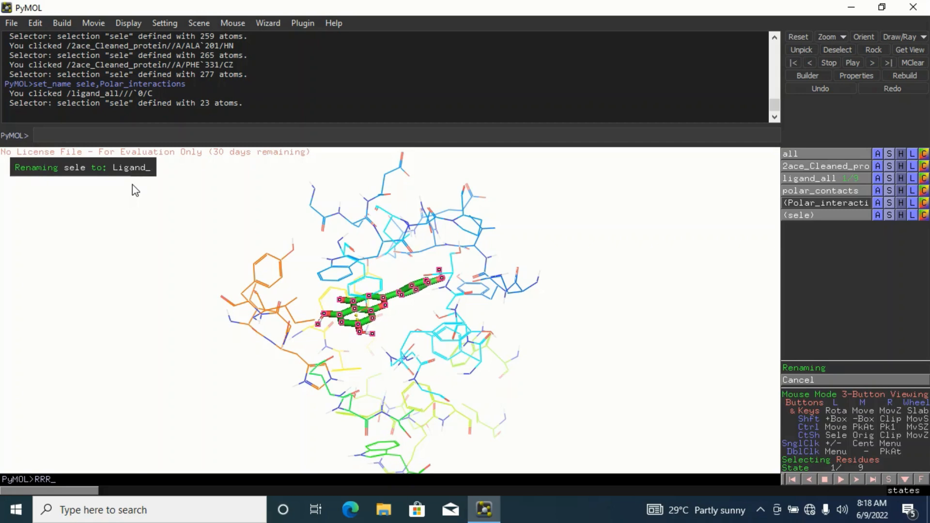
key("Return")
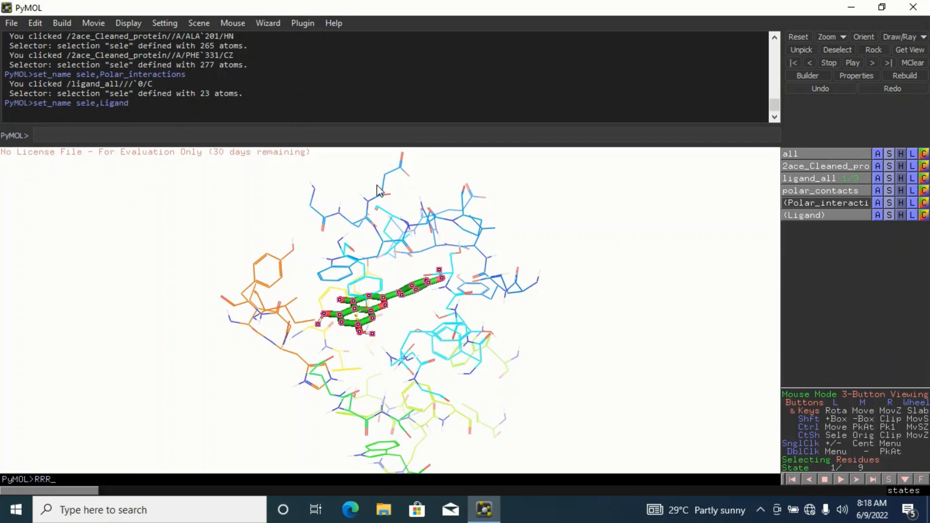
left_click(647, 265)
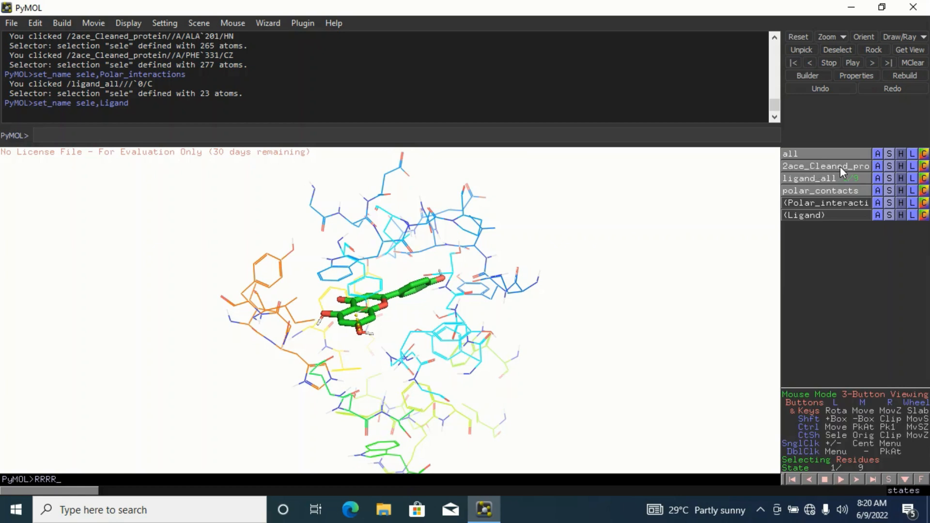
- Show the surface representation of the 2ace_Cleaned_protein object and fit everything visible in the viewer
left_click(890, 166)
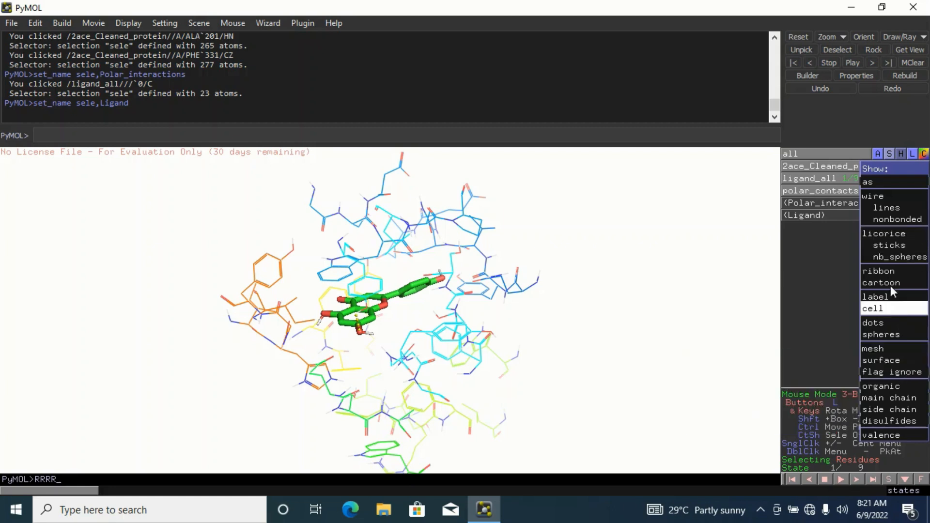
left_click(893, 359)
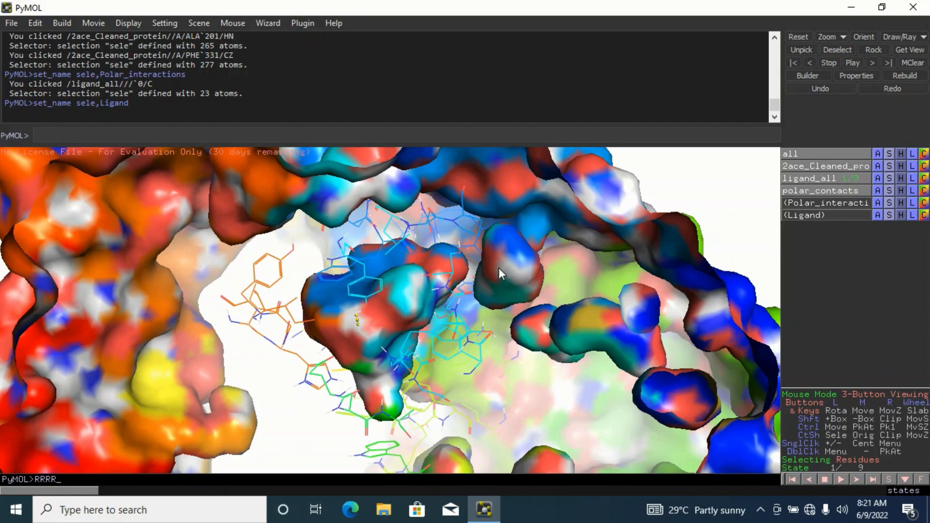
left_click(844, 36)
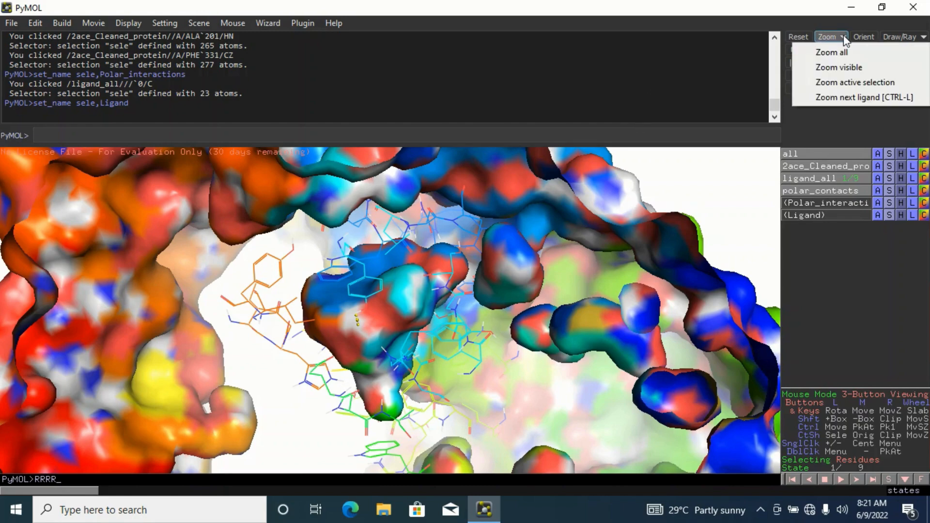
left_click(843, 63)
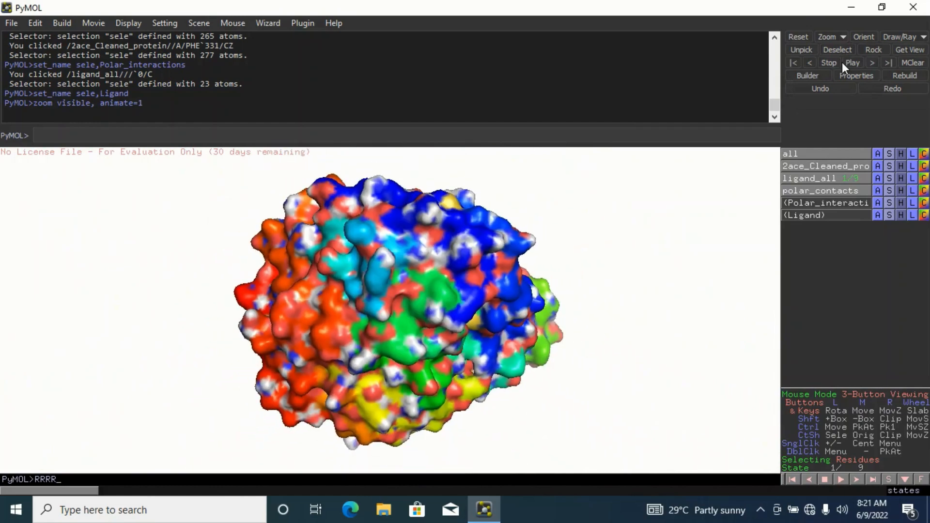
left_click_drag(435, 236, 435, 256)
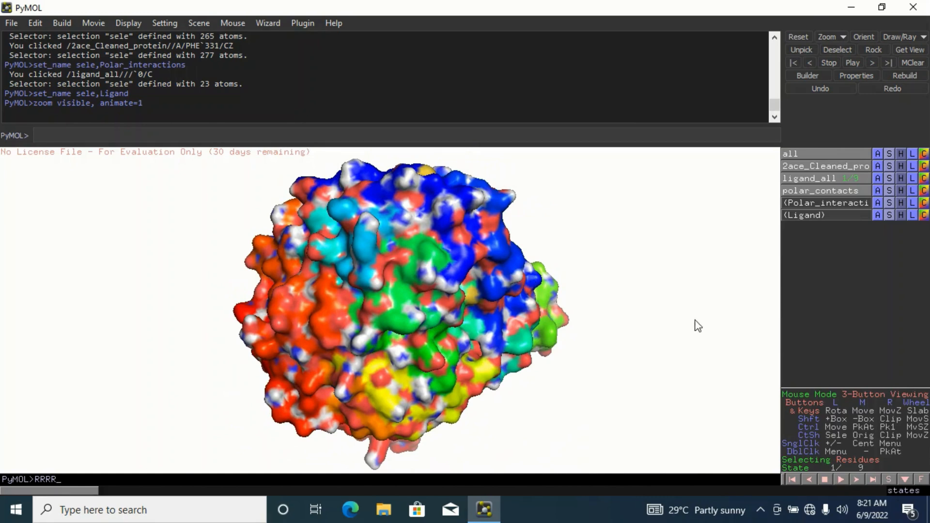
- Try to undo the latest changes to the displayed protein
key("ctrl+z")
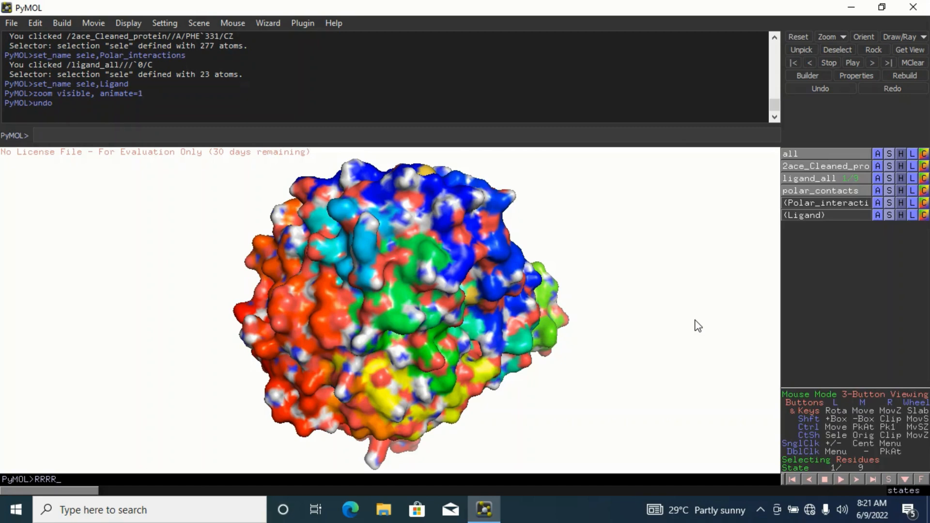
key("ctrl+z")
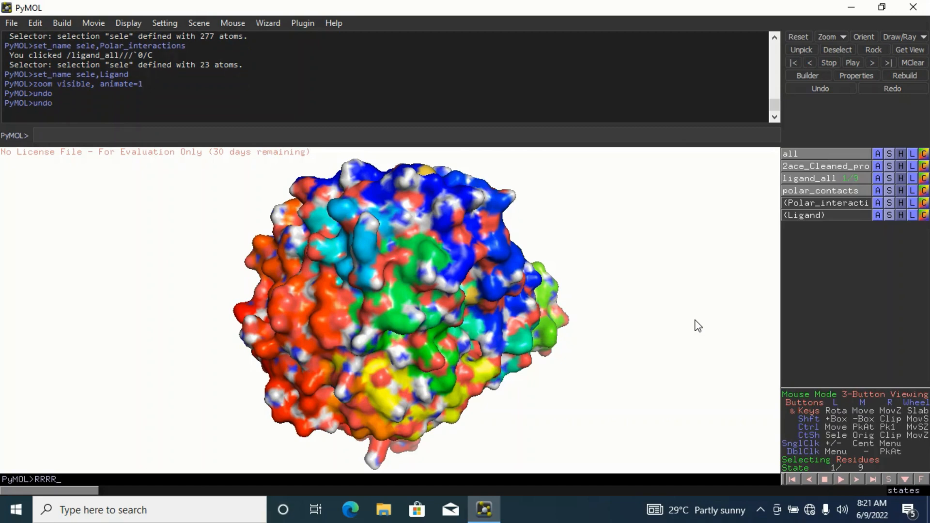
key("ctrl+z")
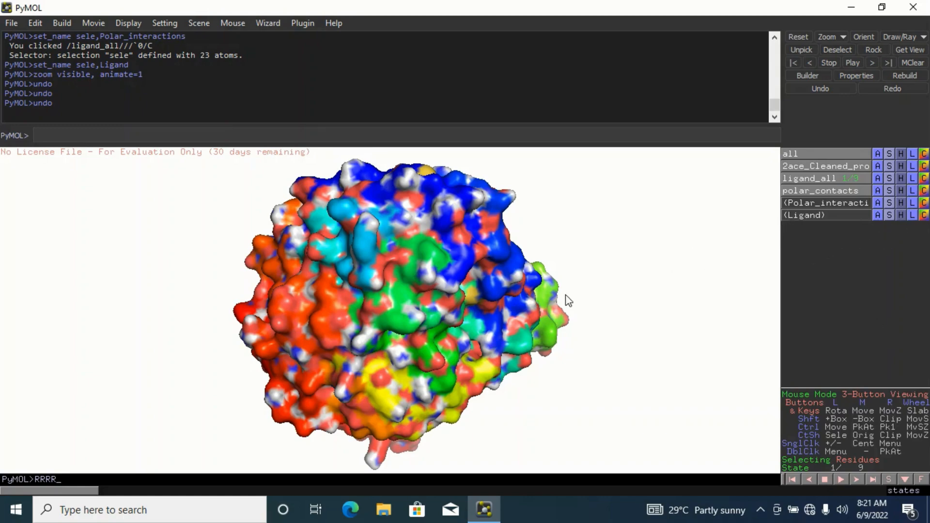
- Examine the protein surface from several sides to locate the cavity opening that holds the ligand
left_click_drag(374, 339, 380, 225)
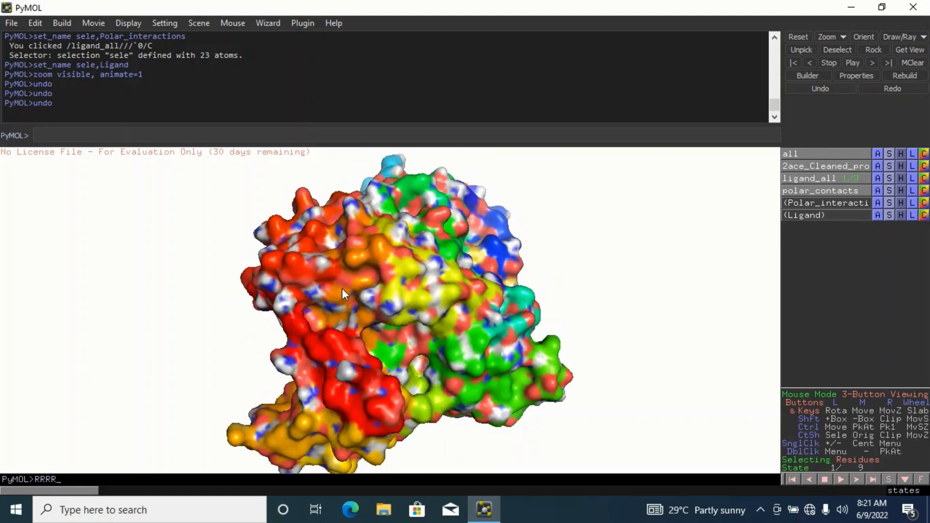
left_click_drag(342, 289, 349, 338)
left_click_drag(454, 237, 523, 320)
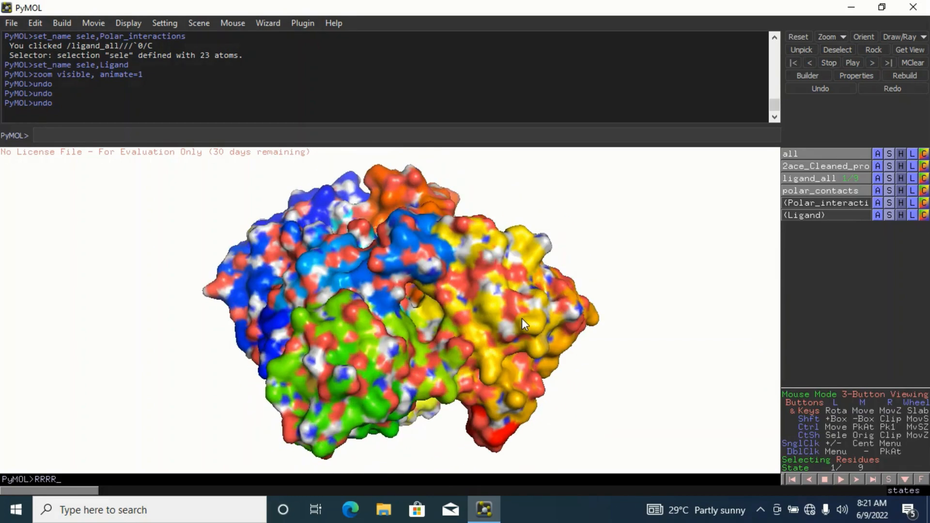
left_click_drag(379, 350, 386, 283)
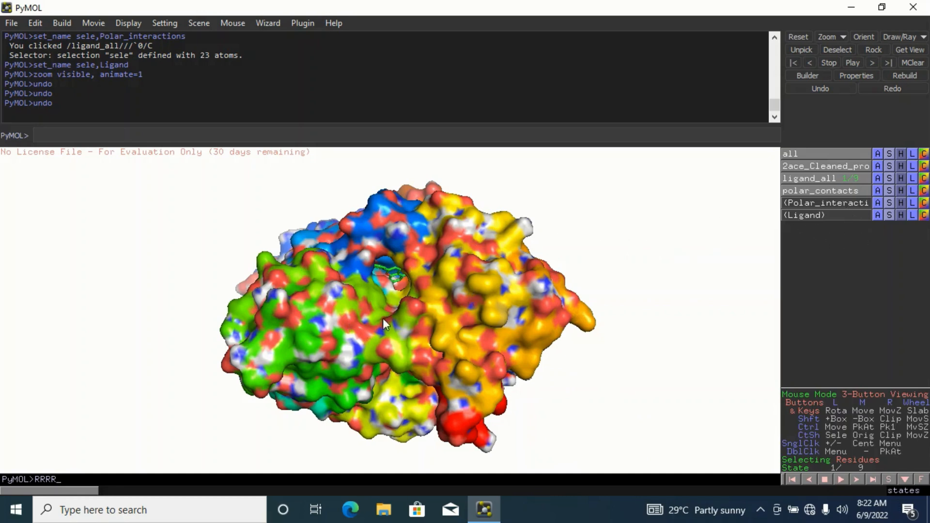
left_click_drag(414, 231, 329, 262)
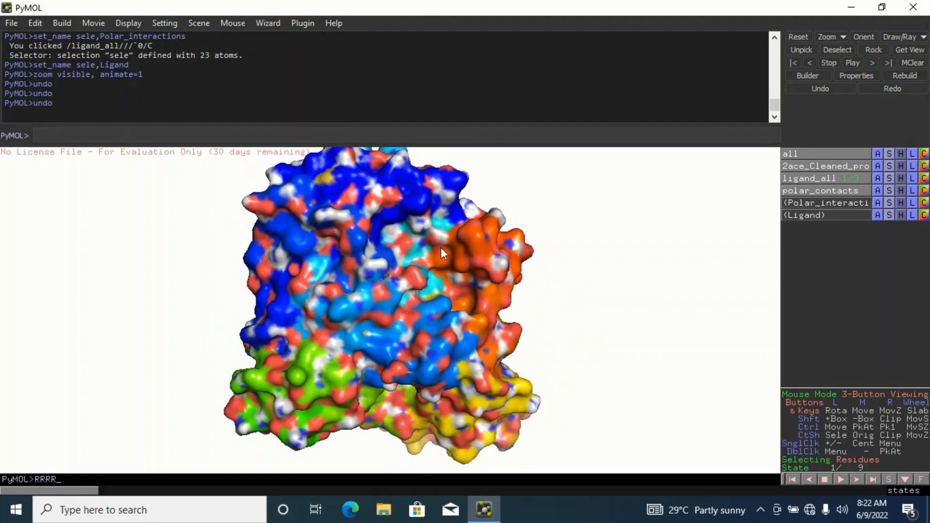
left_click_drag(493, 238, 446, 249)
left_click_drag(333, 345, 287, 350)
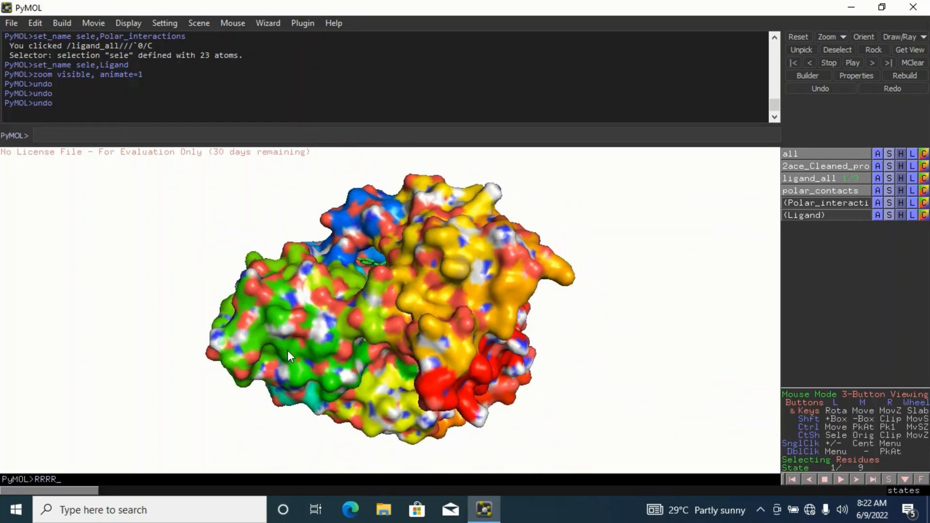
- Color the entire 2ace_Cleaned_protein surface magenta
left_click(924, 166)
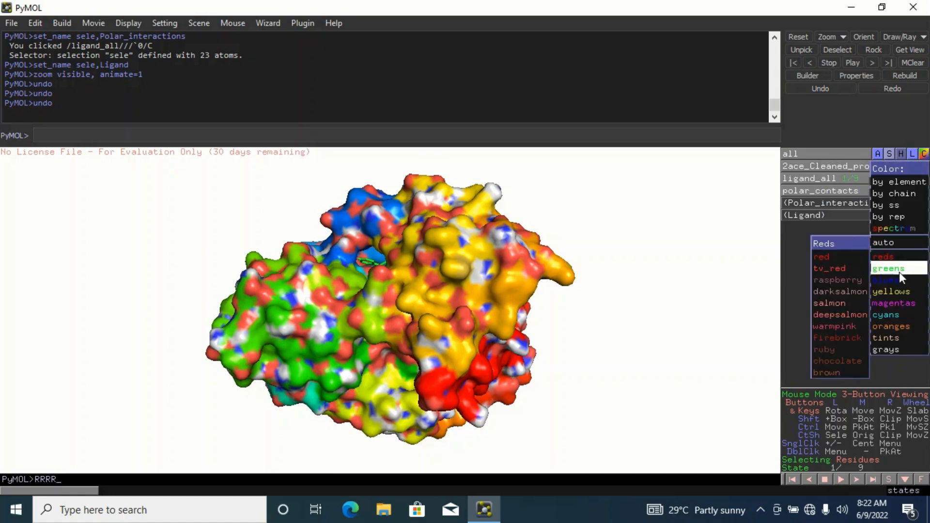
mouse_move(894, 303)
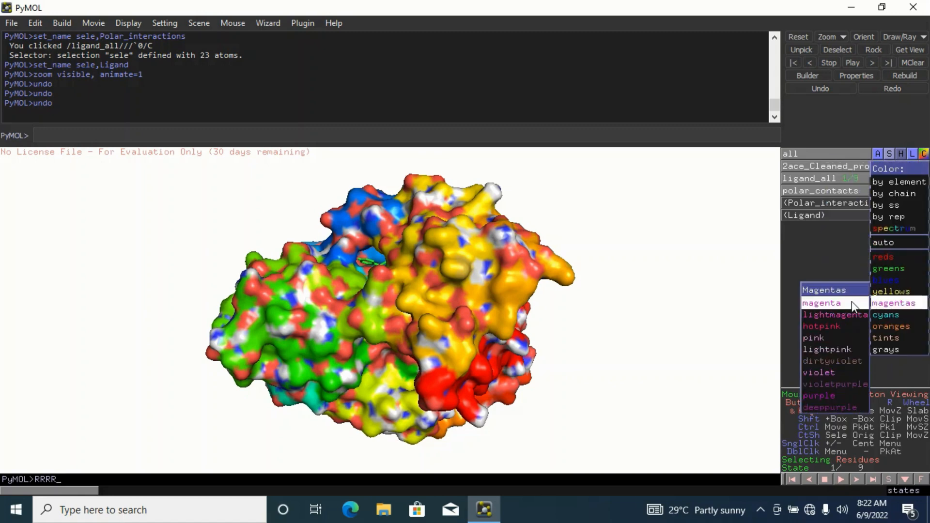
left_click(852, 304)
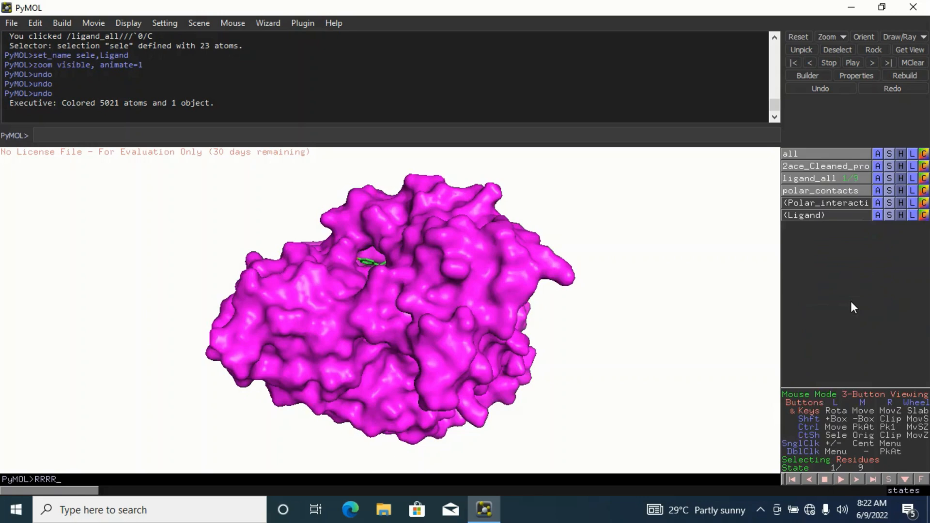
- Color the residues of the Polar_interactions selection lightblue around the ligand's binding cavity
left_click_drag(433, 298, 390, 305)
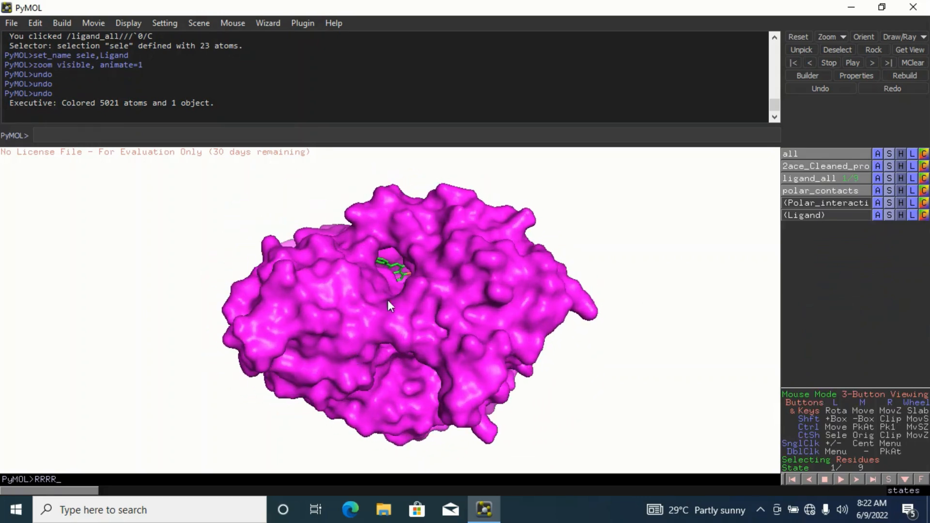
left_click_drag(489, 278, 387, 281)
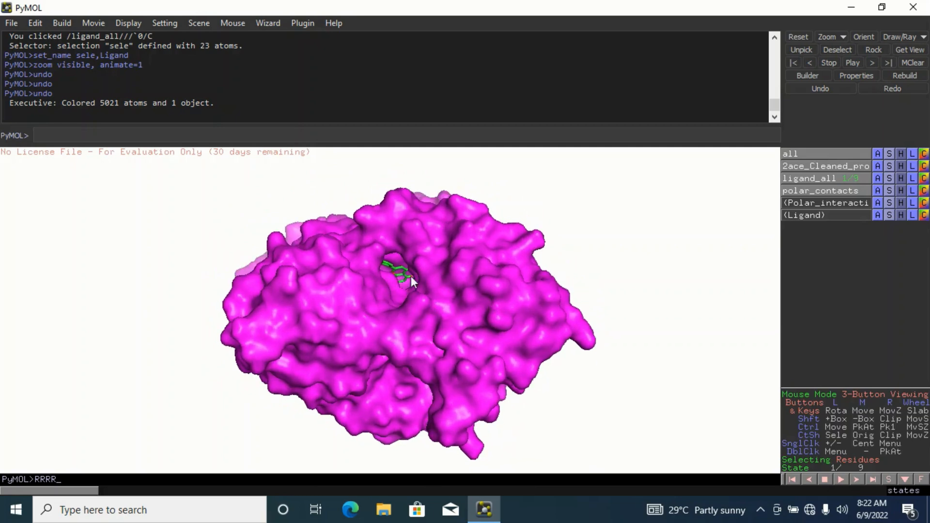
mouse_move(370, 311)
left_mouse_down()
mouse_move(401, 321)
mouse_move(383, 313)
mouse_move(370, 324)
mouse_move(394, 298)
mouse_move(394, 318)
mouse_move(354, 319)
mouse_move(376, 314)
left_mouse_up()
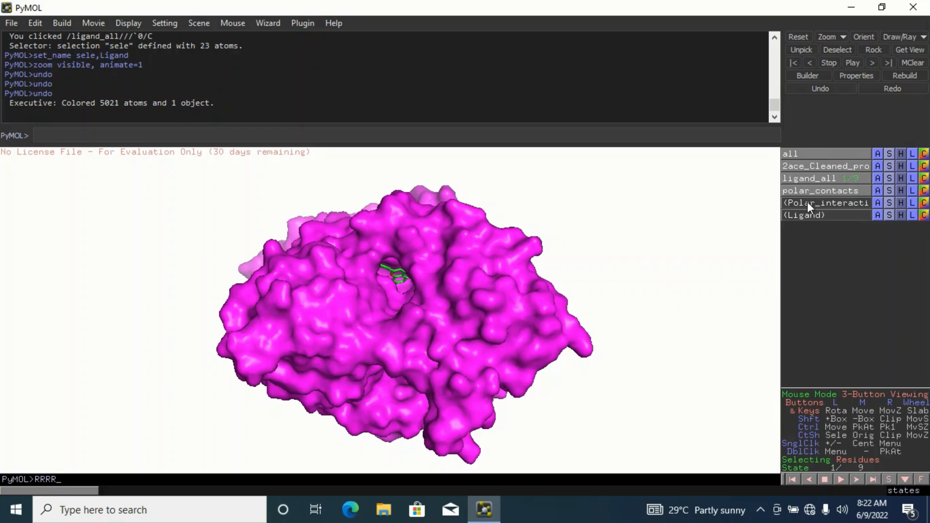
left_click(924, 203)
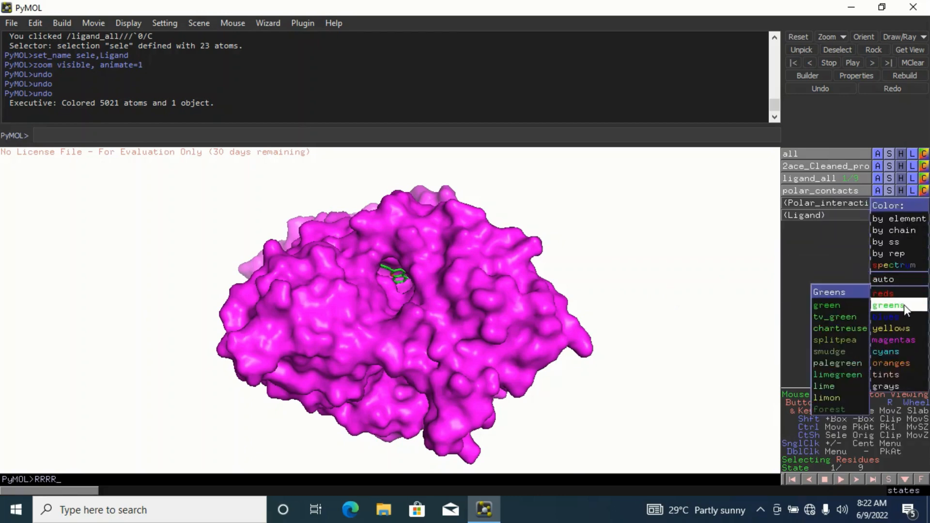
mouse_move(904, 316)
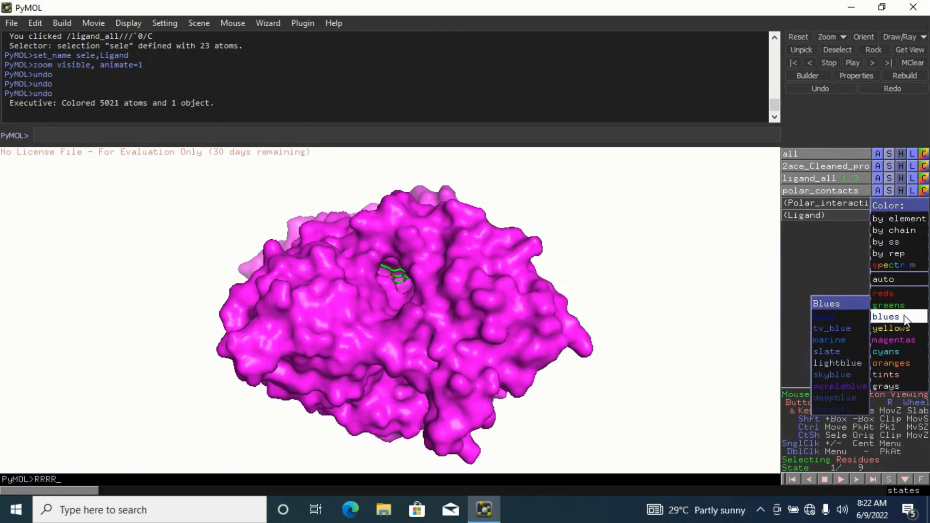
left_click(844, 364)
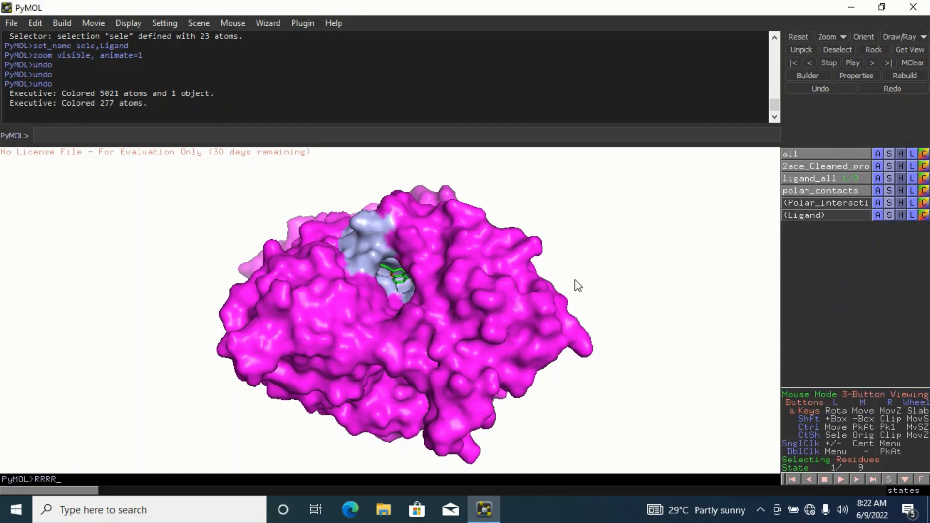
mouse_move(406, 302)
left_mouse_down()
mouse_move(434, 302)
mouse_move(422, 307)
mouse_move(433, 321)
mouse_move(428, 297)
mouse_move(432, 307)
mouse_move(419, 305)
left_mouse_up()
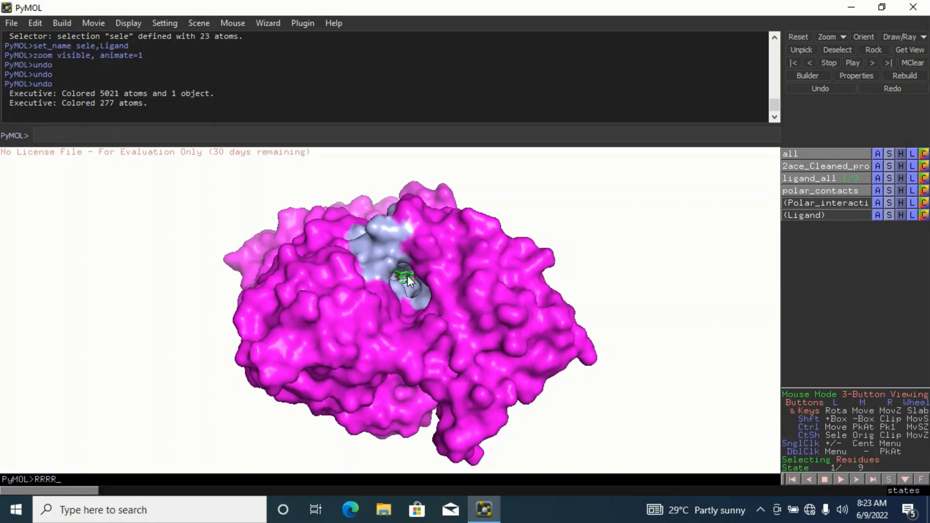
- Color the Ligand selection red so it stands out inside the lightblue binding cavity
left_click_drag(405, 272, 405, 266)
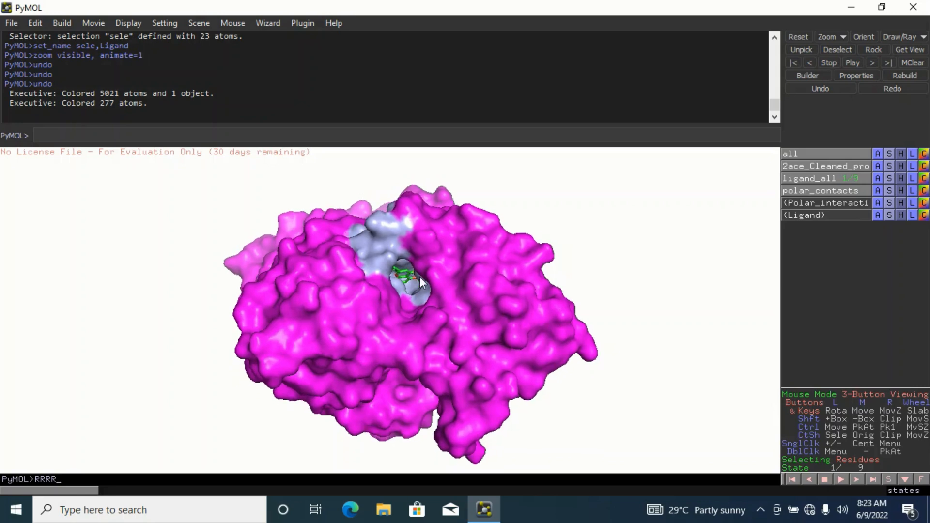
mouse_move(462, 317)
left_mouse_down()
mouse_move(472, 309)
mouse_move(464, 305)
left_mouse_up()
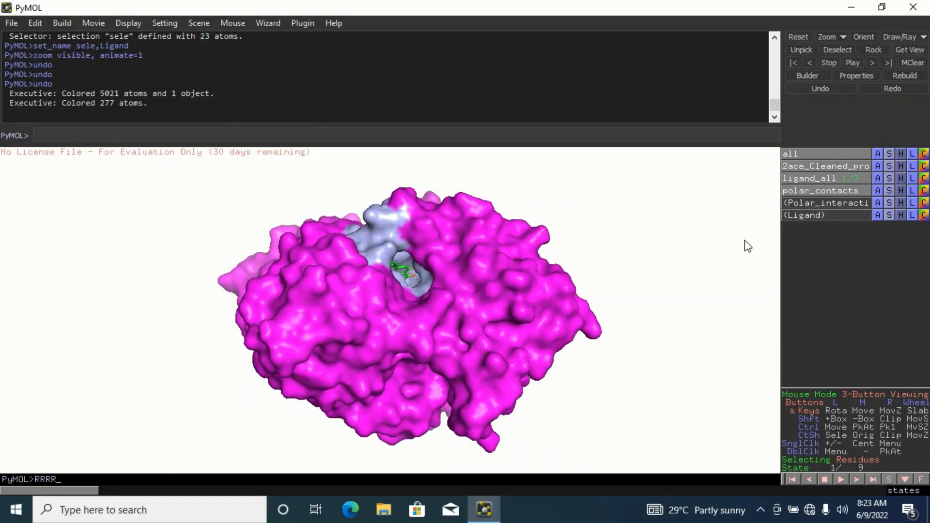
left_click(924, 216)
mouse_move(913, 306)
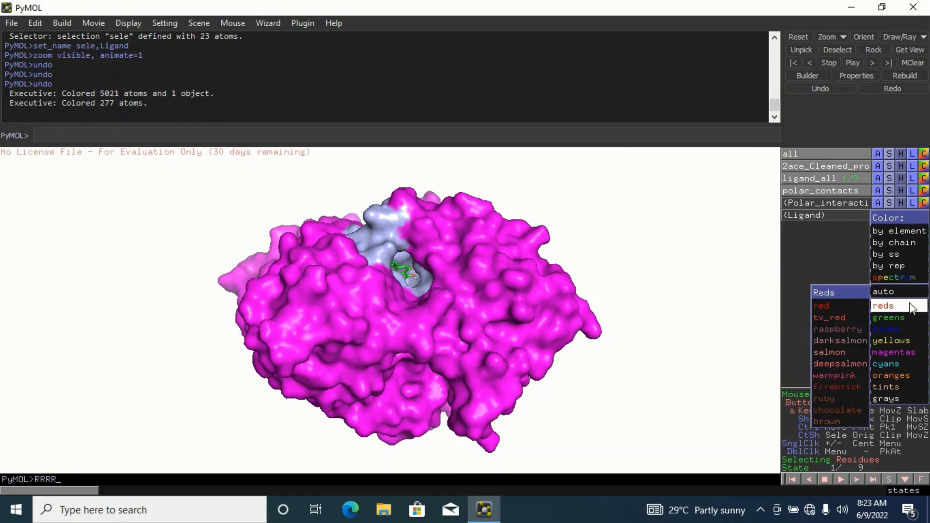
left_click(839, 306)
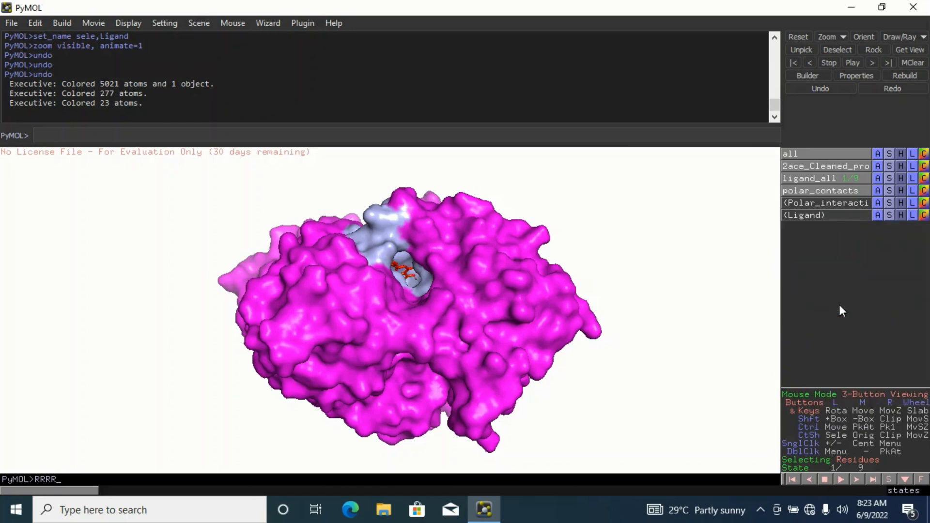
- Examine the red ligand inside the binding cavity from several angles
left_click_drag(448, 280, 423, 287)
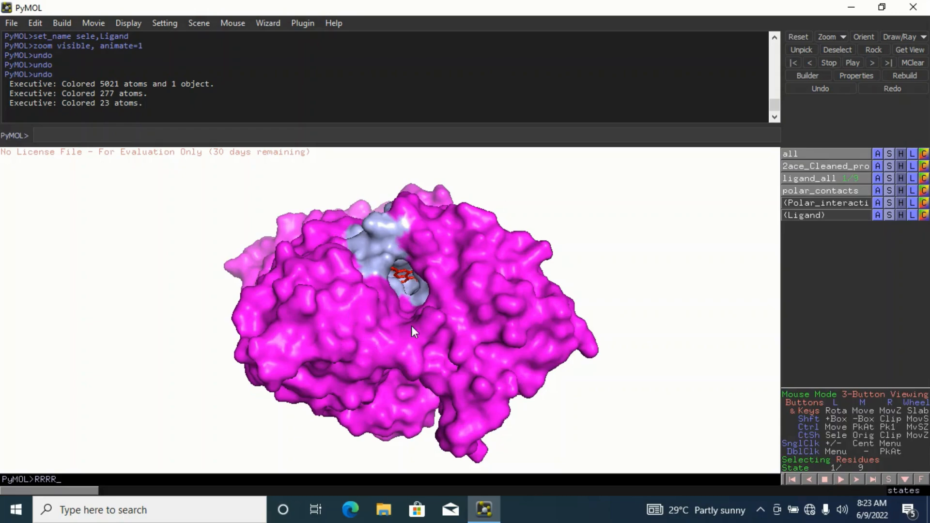
left_click_drag(440, 333, 394, 332)
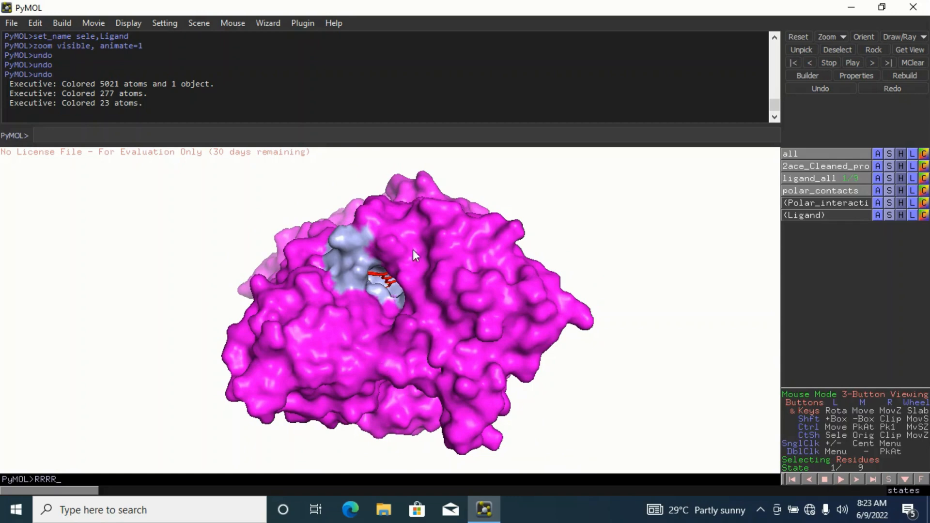
left_click_drag(463, 241, 482, 268)
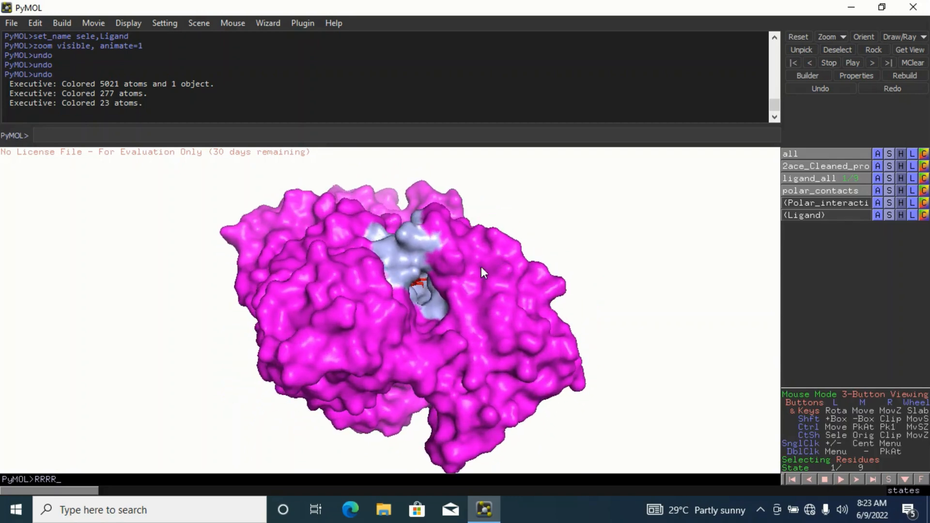
left_click_drag(356, 313, 348, 296)
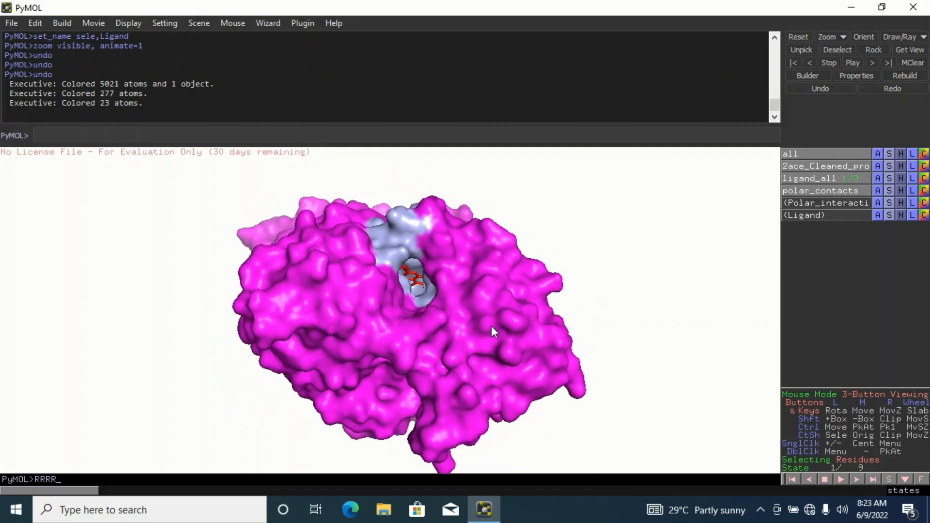
left_click_drag(491, 327, 497, 297)
left_click_drag(374, 298, 355, 312)
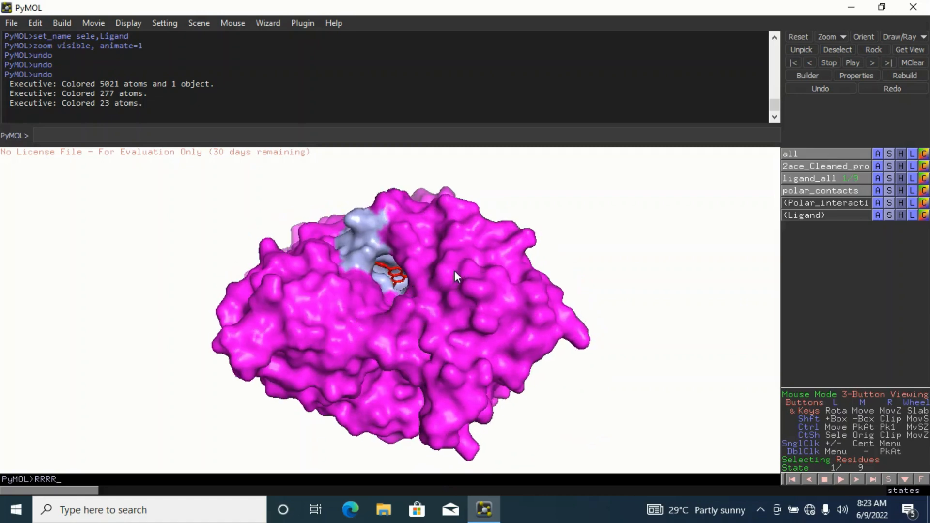
mouse_move(484, 249)
left_mouse_down()
mouse_move(499, 248)
mouse_move(495, 260)
left_mouse_up()
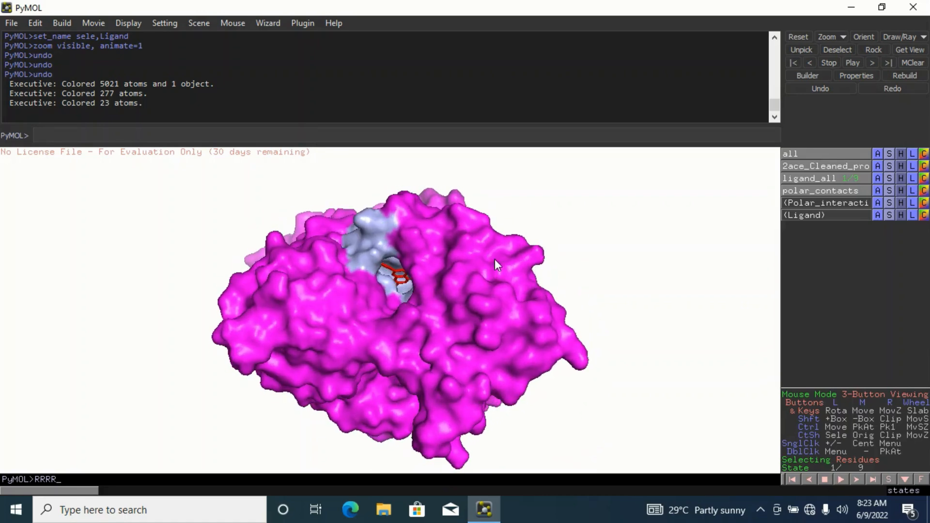
- Step forward through the docked ligand poses one at a time up to state 9
left_click(857, 481)
left_click(857, 480)
left_click(857, 480)
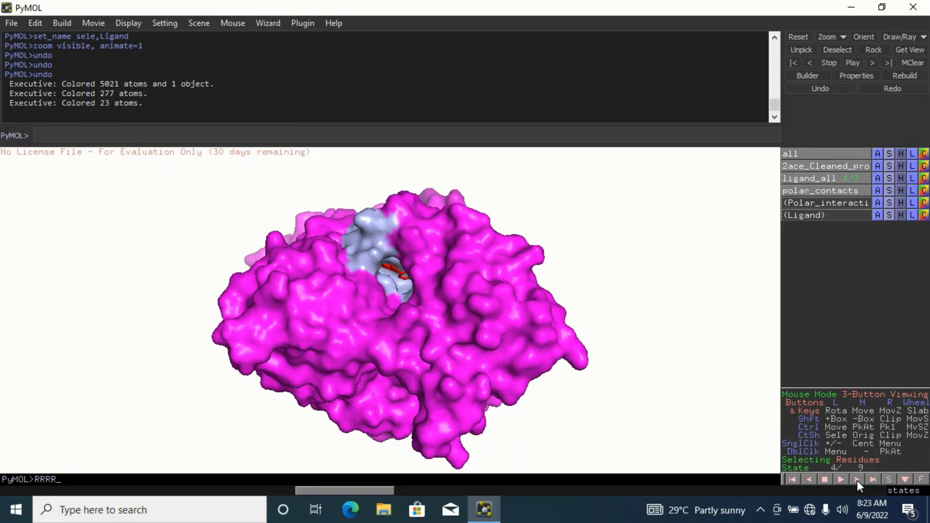
left_click(856, 481)
left_click(856, 481)
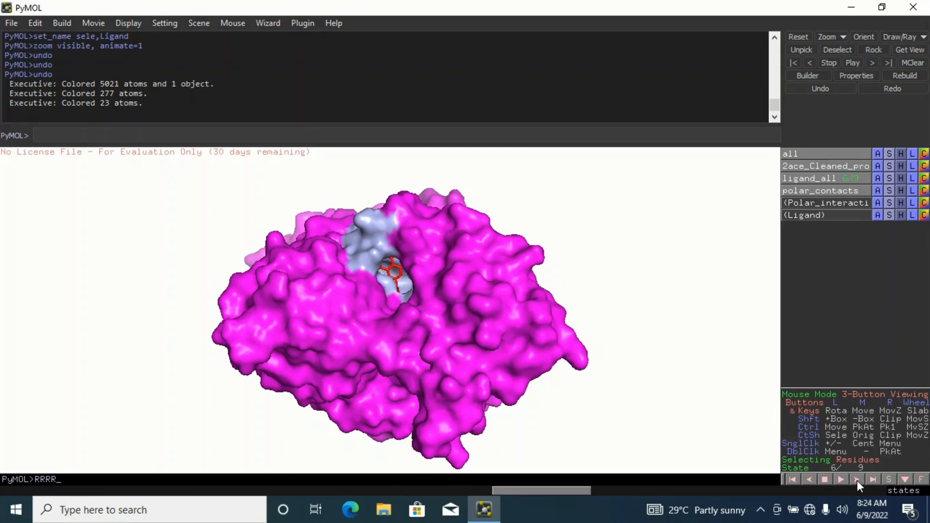
left_click(857, 480)
left_click(857, 481)
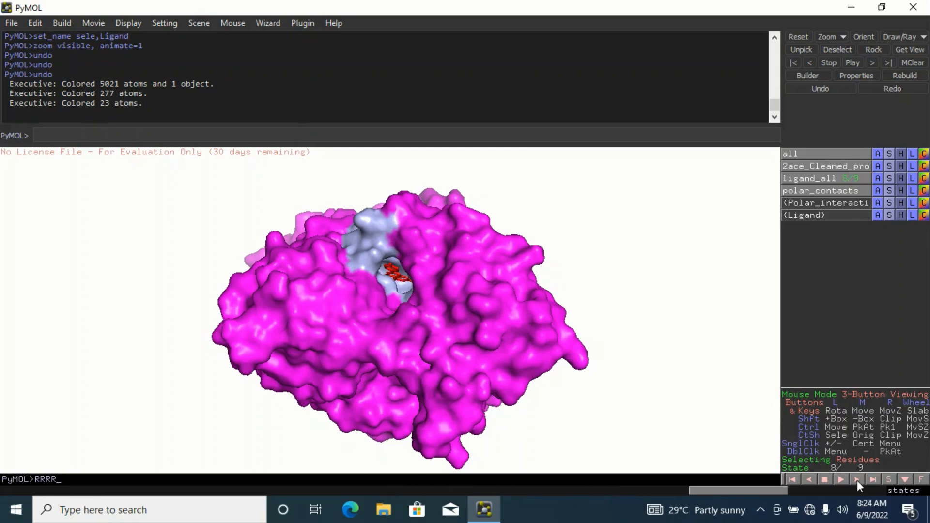
left_click(856, 480)
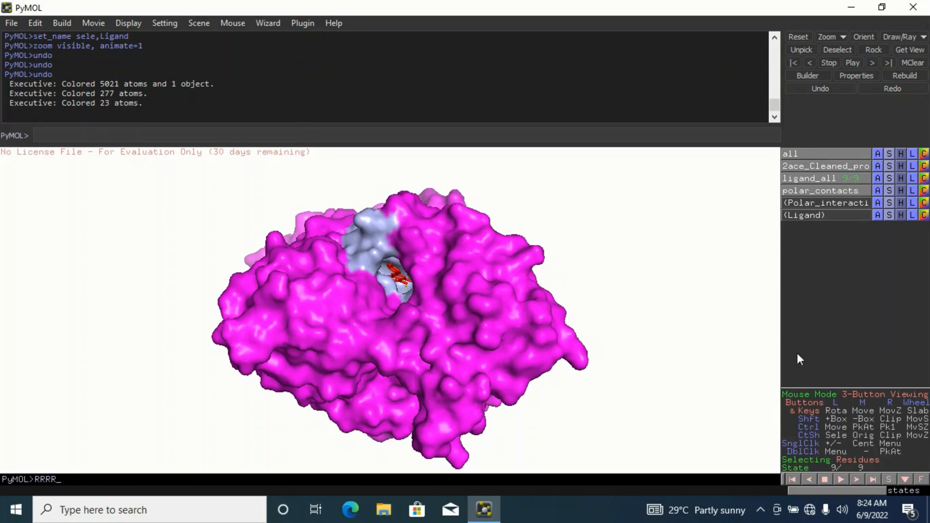
- Step back through the ligand poses to state 2, and return forward to state 3
left_click(809, 480)
left_click(809, 479)
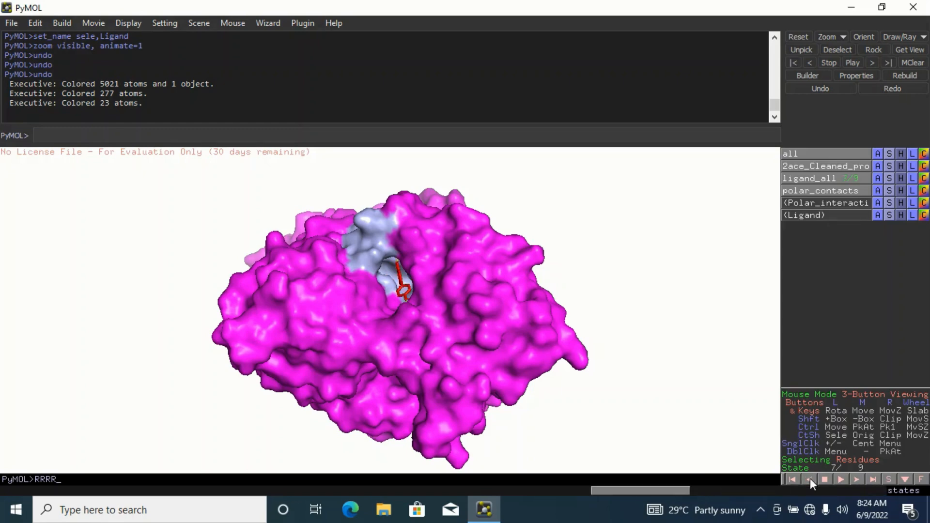
left_click(809, 479)
left_click(809, 479)
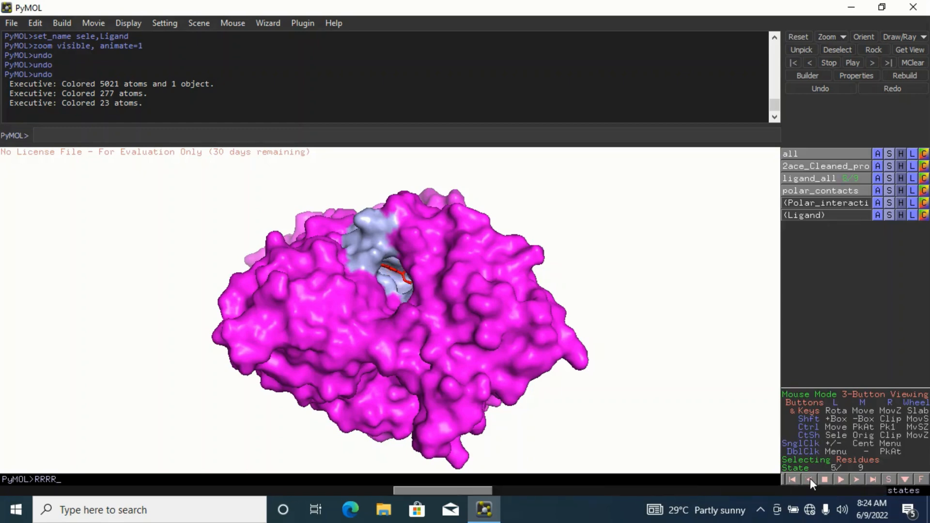
left_click(810, 479)
left_click(809, 479)
left_click(809, 480)
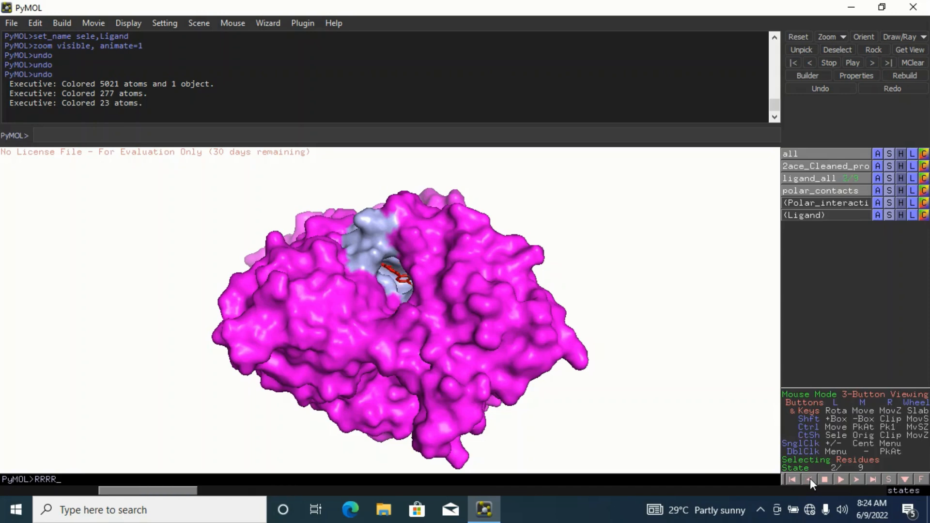
left_click(857, 478)
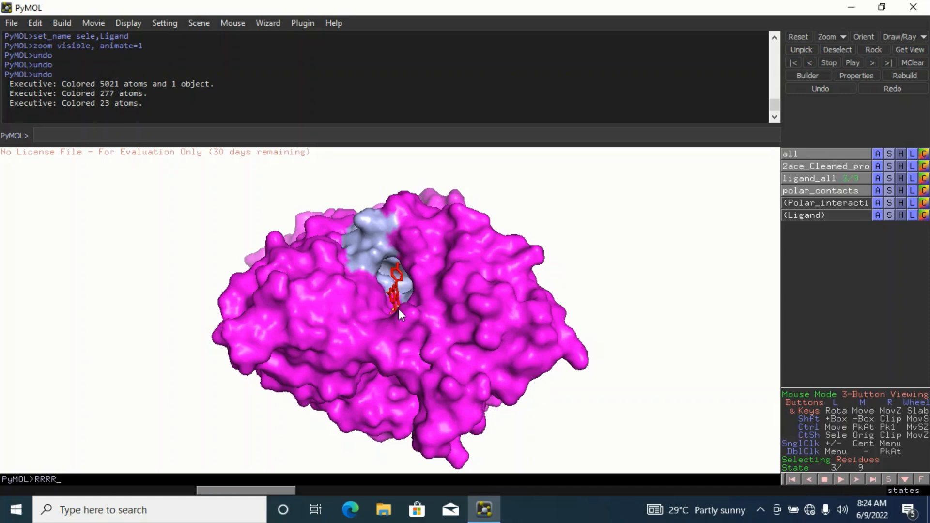
- Inspect how the ligand pose in state 3 sits relative to the cavity opening from different angles
left_click_drag(398, 309, 398, 333)
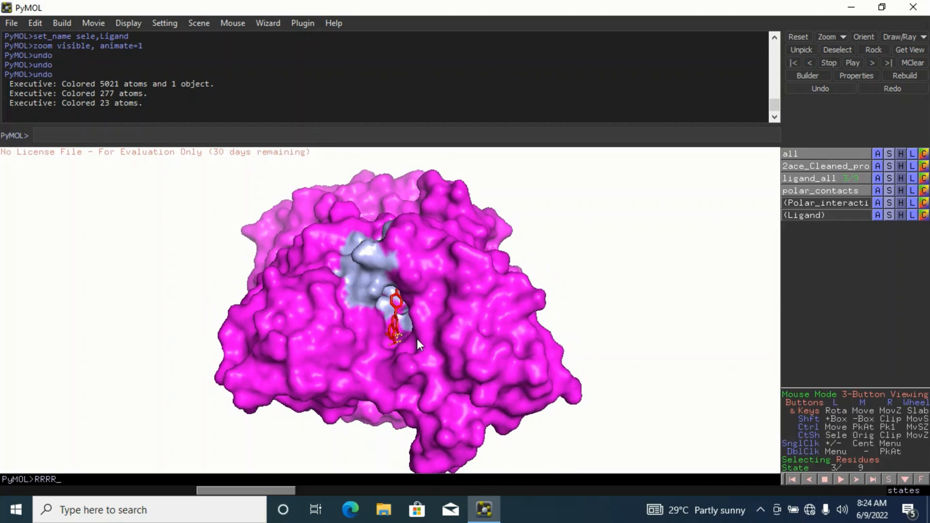
mouse_move(370, 335)
left_mouse_down()
mouse_move(380, 304)
mouse_move(383, 330)
left_mouse_up()
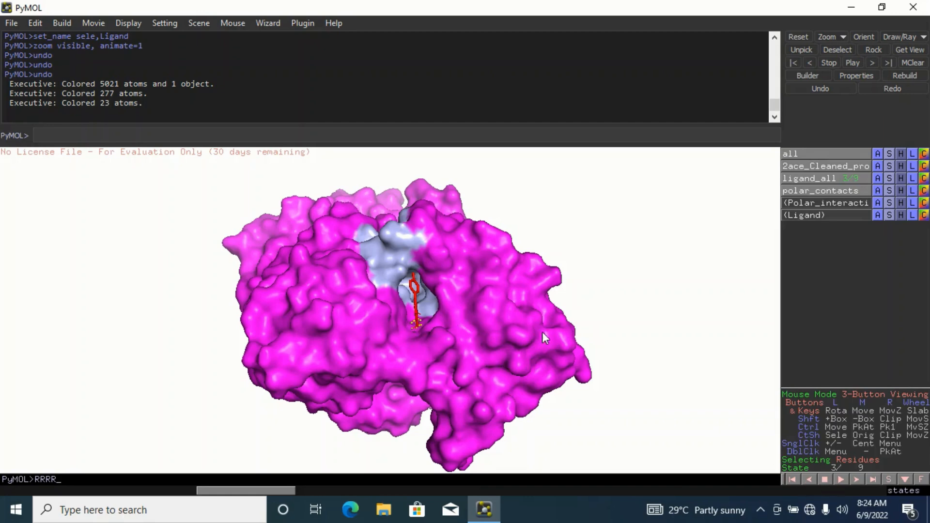
mouse_move(536, 324)
left_mouse_down()
mouse_move(473, 311)
mouse_move(550, 316)
left_mouse_up()
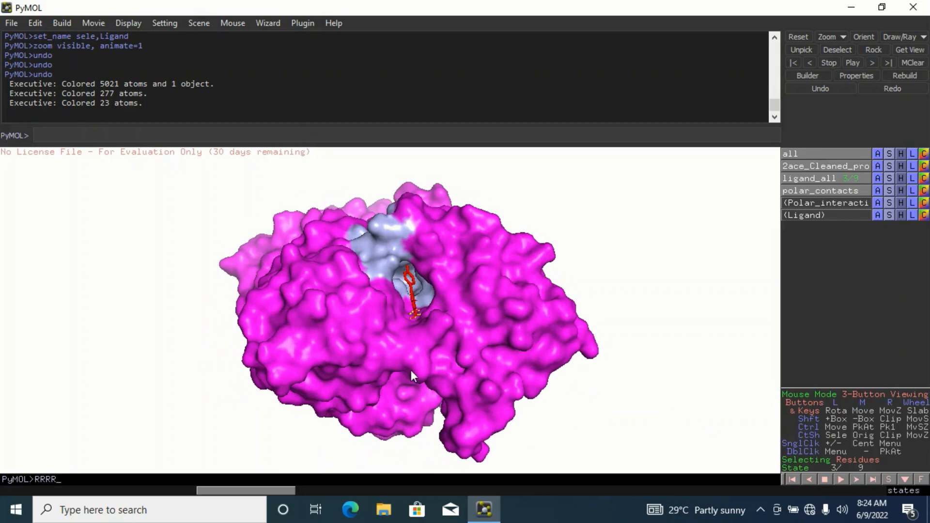
mouse_move(411, 371)
left_mouse_down()
mouse_move(366, 340)
mouse_move(409, 386)
mouse_move(430, 361)
mouse_move(418, 376)
mouse_move(401, 352)
mouse_move(417, 368)
left_mouse_up()
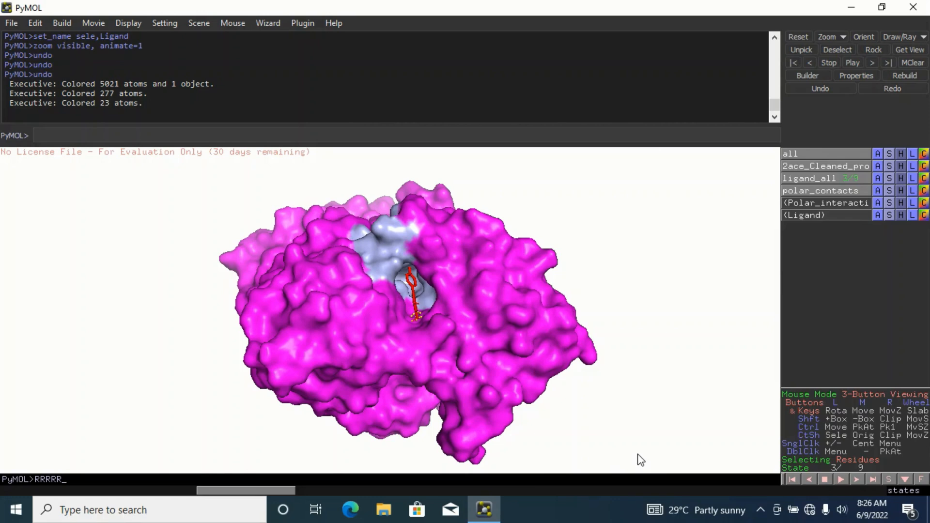
left_click_drag(461, 355, 443, 345)
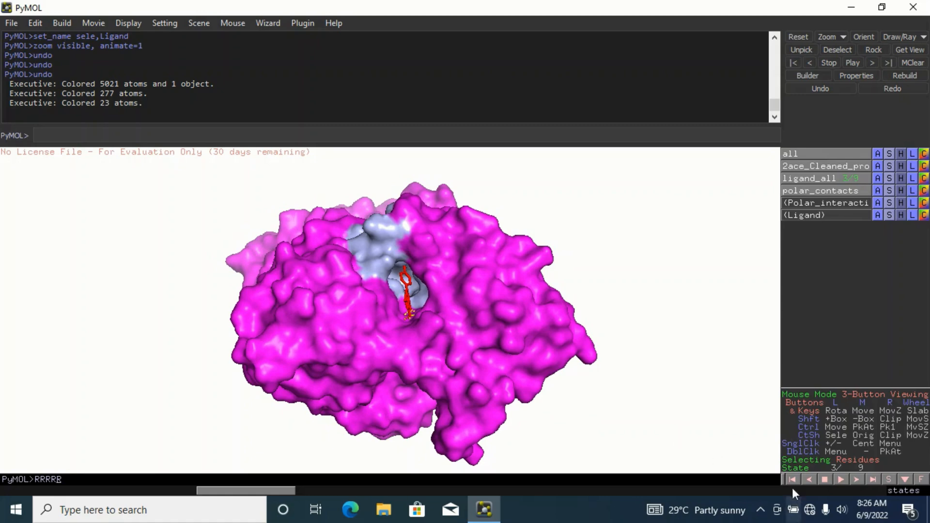
- Return to ligand state 1 and play the sequence of docked poses twice, stopping playback each time
left_click(805, 477)
left_click(805, 477)
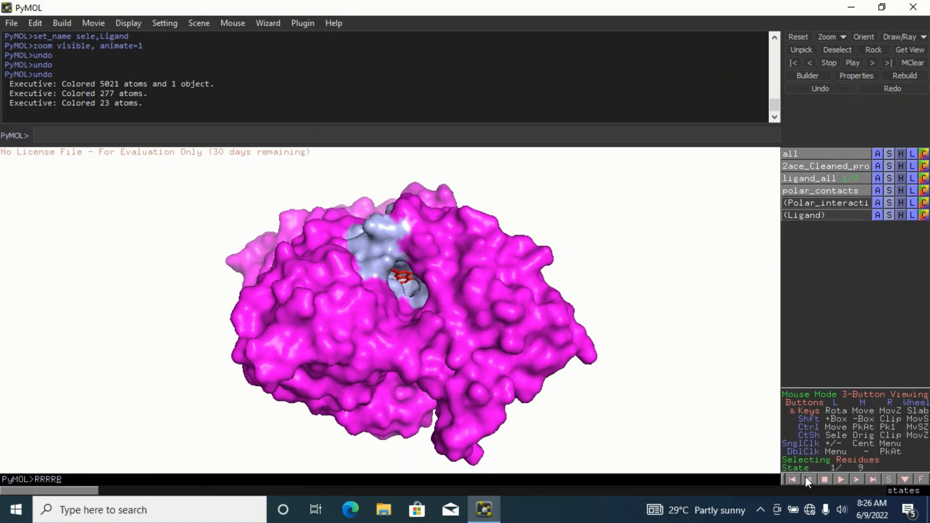
left_click(839, 479)
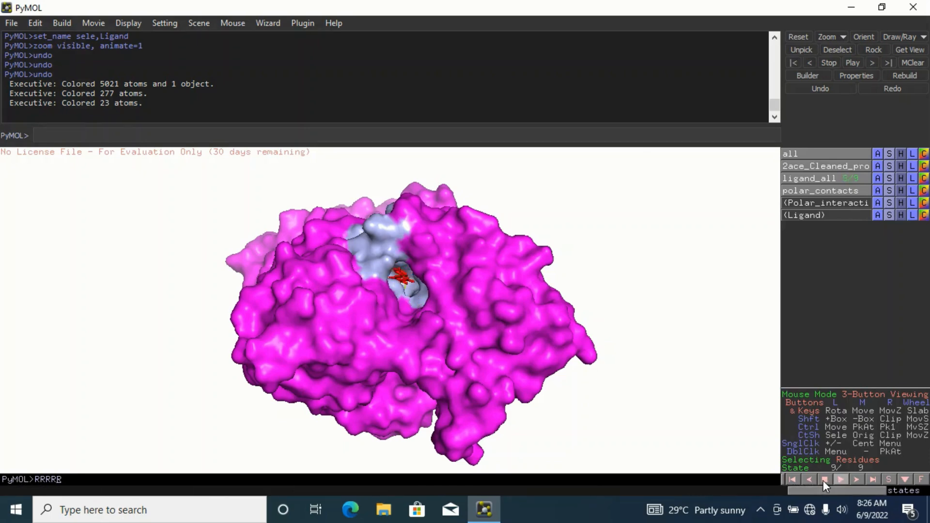
left_click(824, 480)
left_click(809, 480)
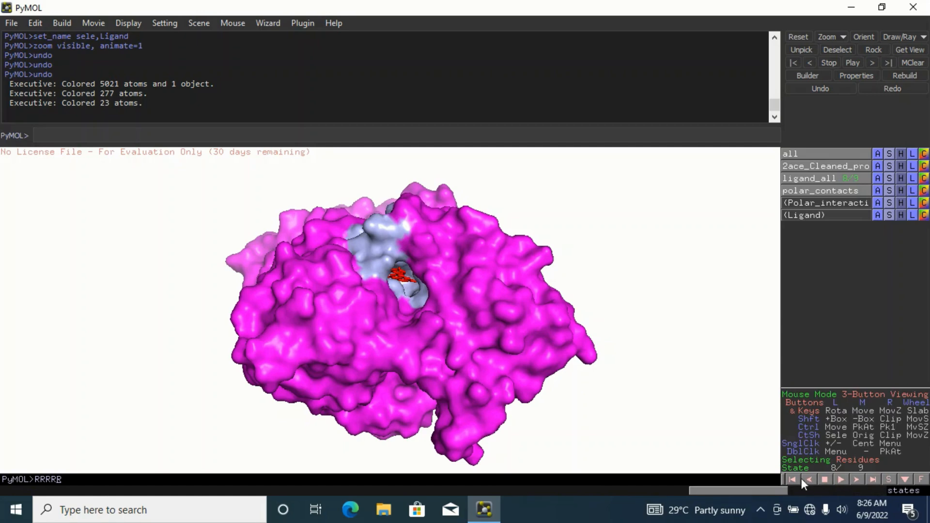
left_click(842, 479)
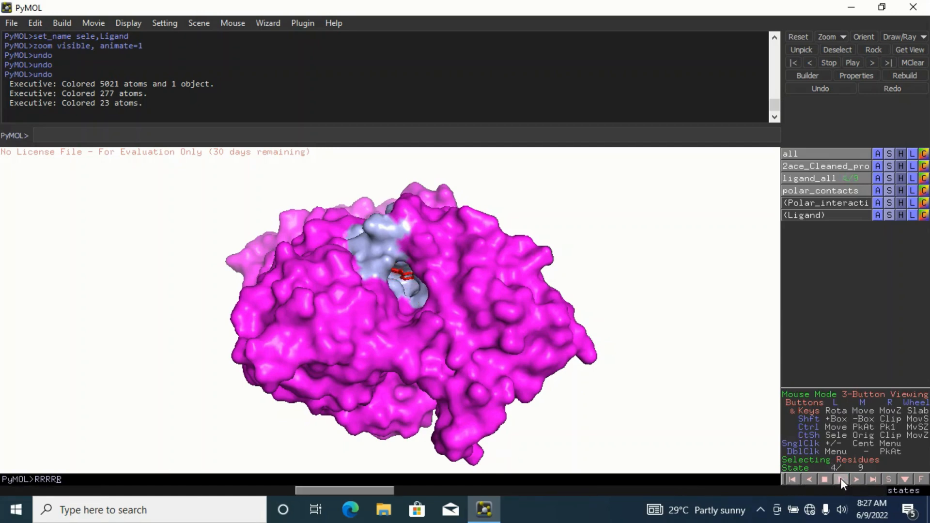
left_click(825, 479)
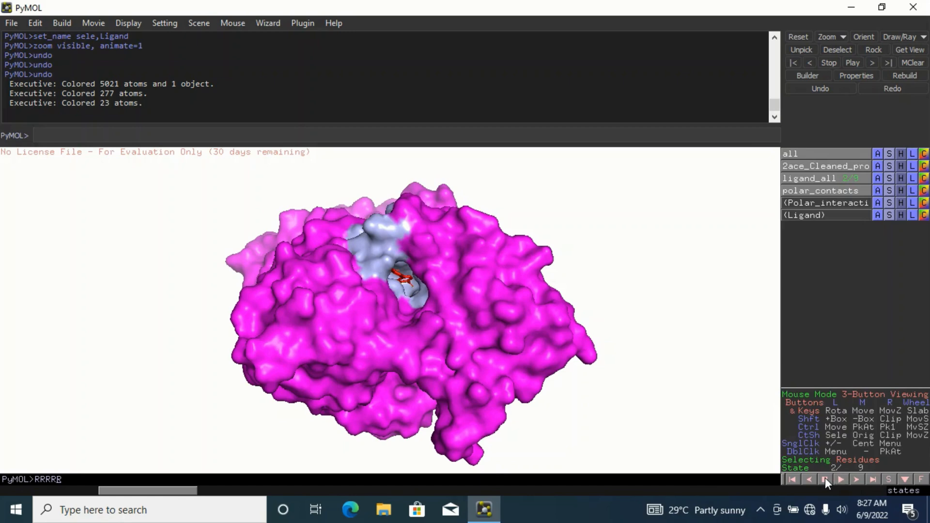
- Advance the ligand to the pose in state 4 and keep the cavity opening in view
left_click(857, 480)
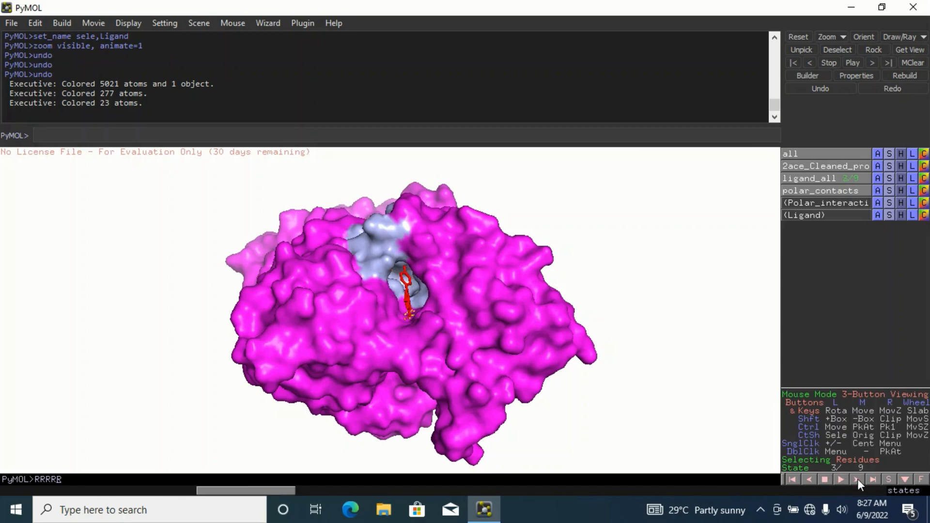
left_click(857, 480)
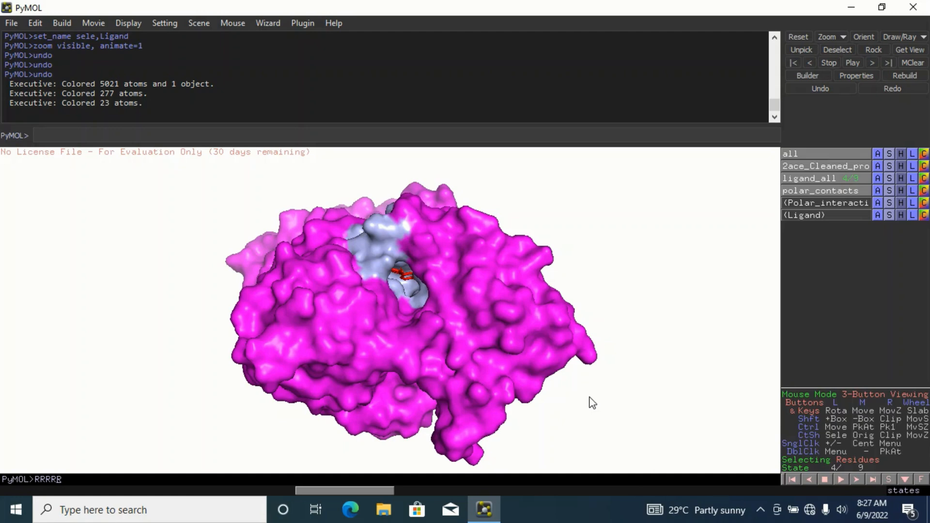
mouse_move(395, 304)
left_mouse_down()
mouse_move(408, 312)
mouse_move(394, 294)
mouse_move(393, 304)
left_mouse_up()
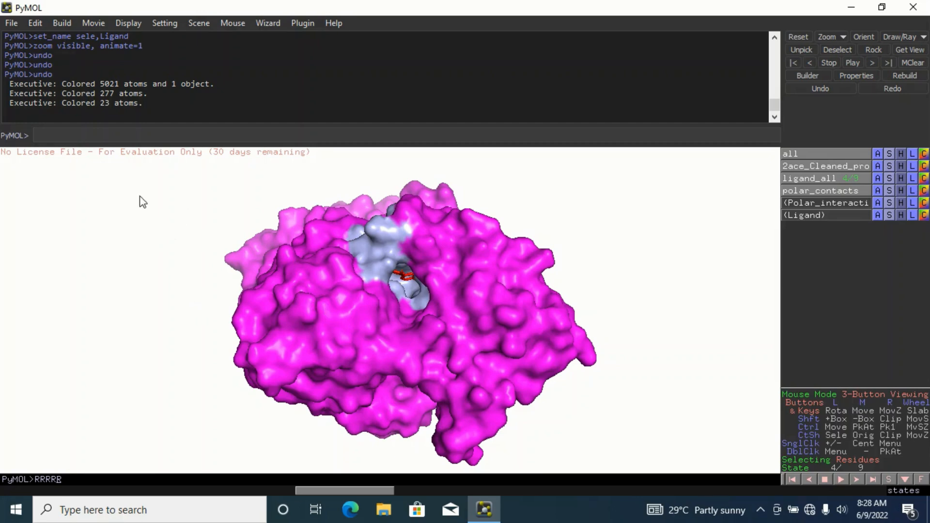
- Export the current display as a PNG image named "Surface view 1" in the Docking tutorials folder
left_click(12, 23)
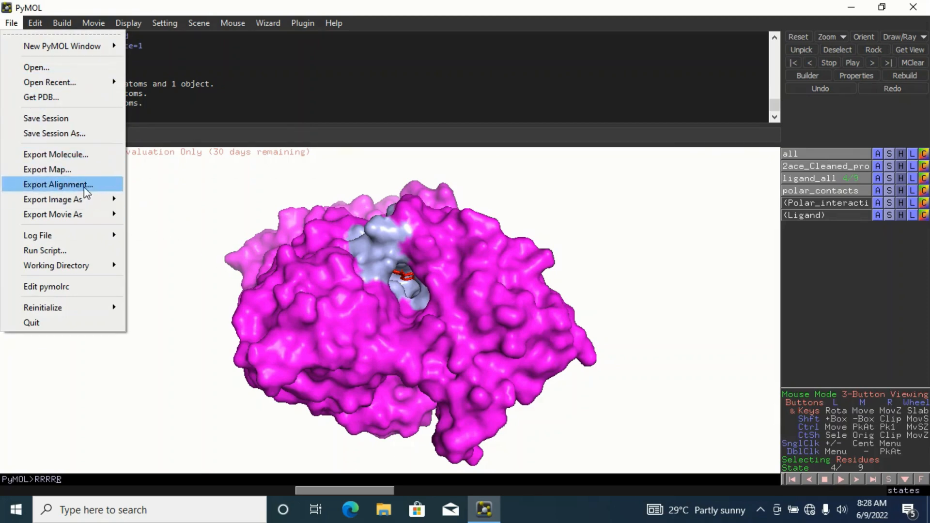
mouse_move(76, 201)
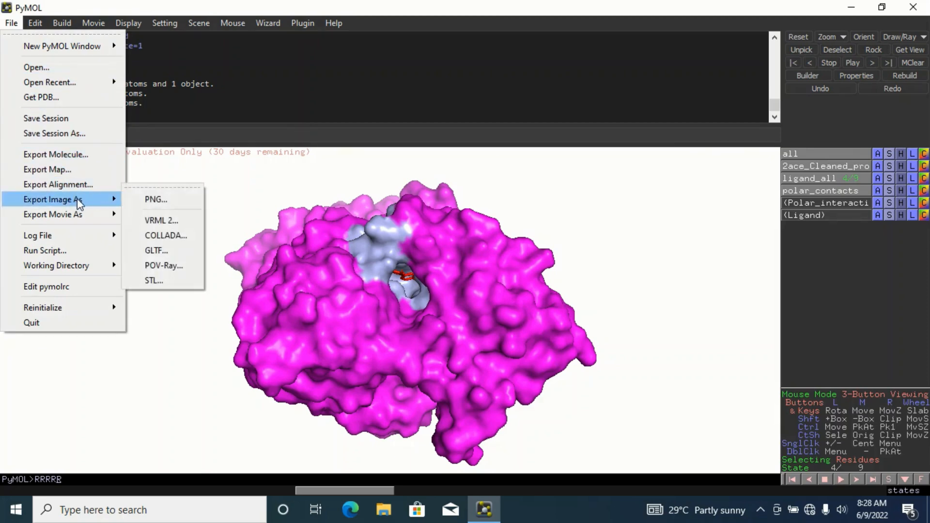
left_click(161, 198)
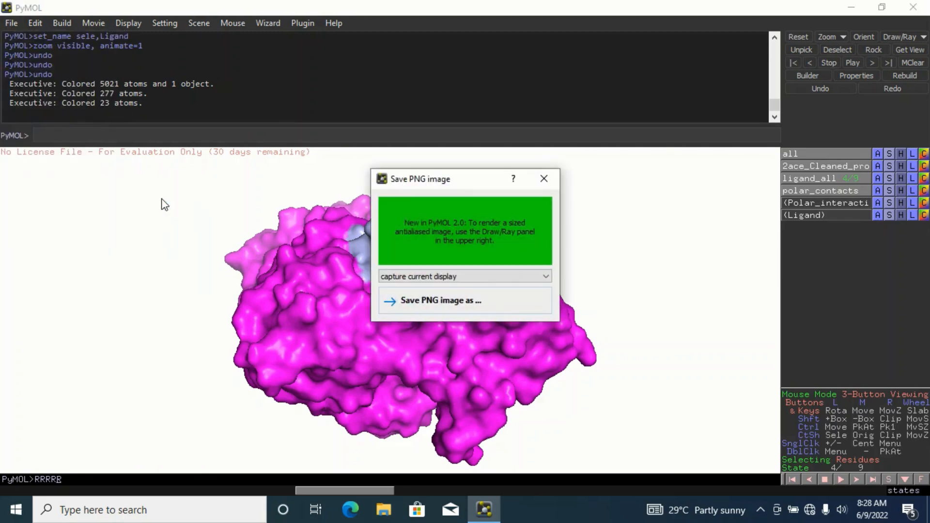
left_click(457, 303)
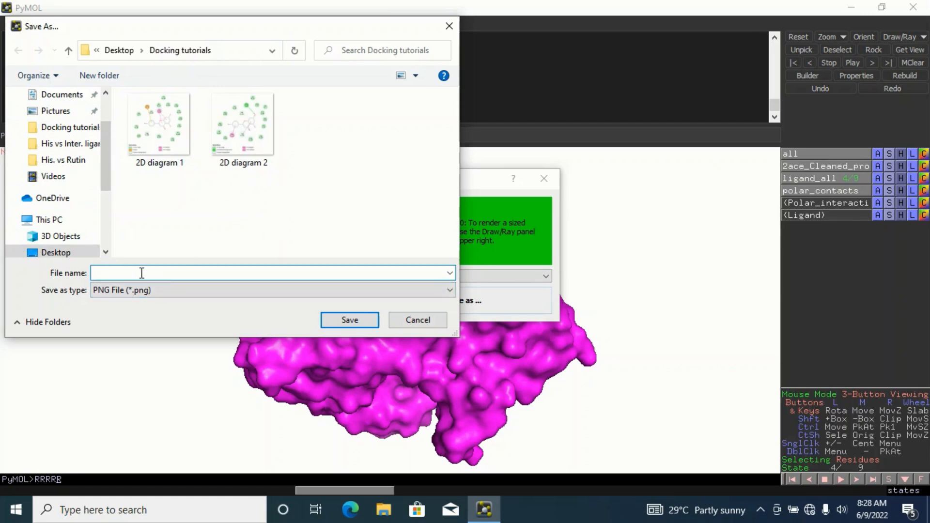
type("Surface view 1")
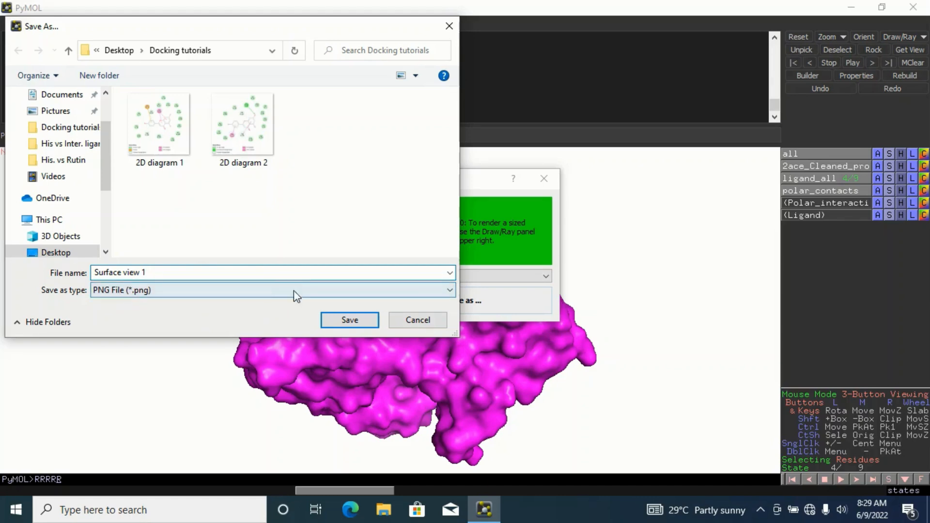
left_click(350, 320)
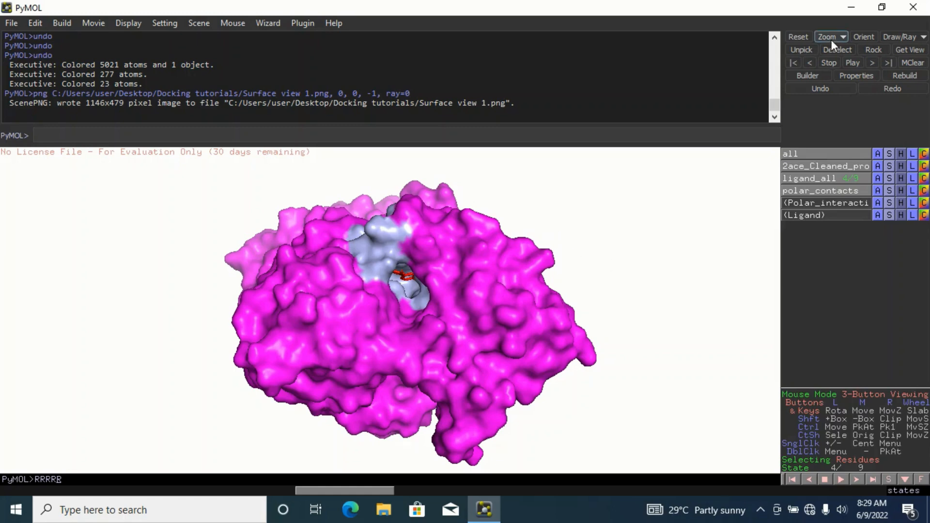
- Minimize PyMOL and open the exported Surface view 1 image from the Docking tutorials folder on the desktop
left_click(853, 8)
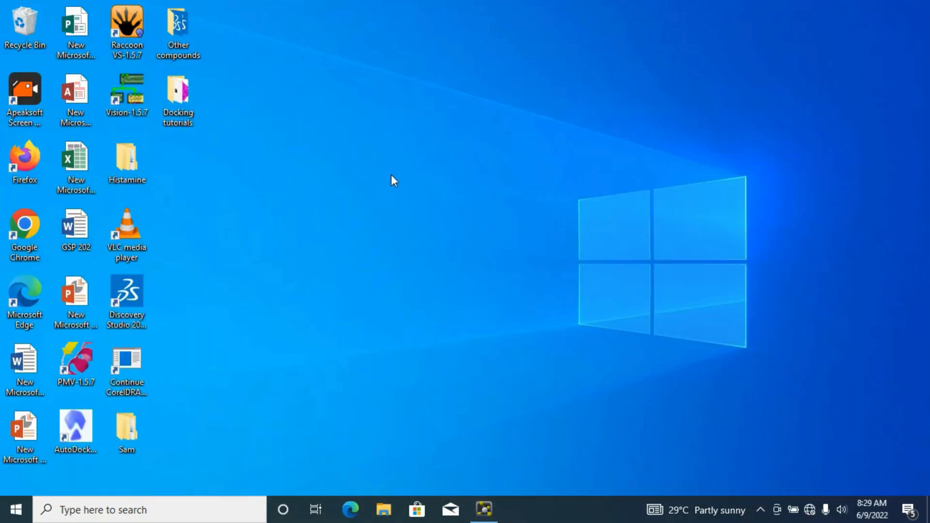
double_click(187, 94)
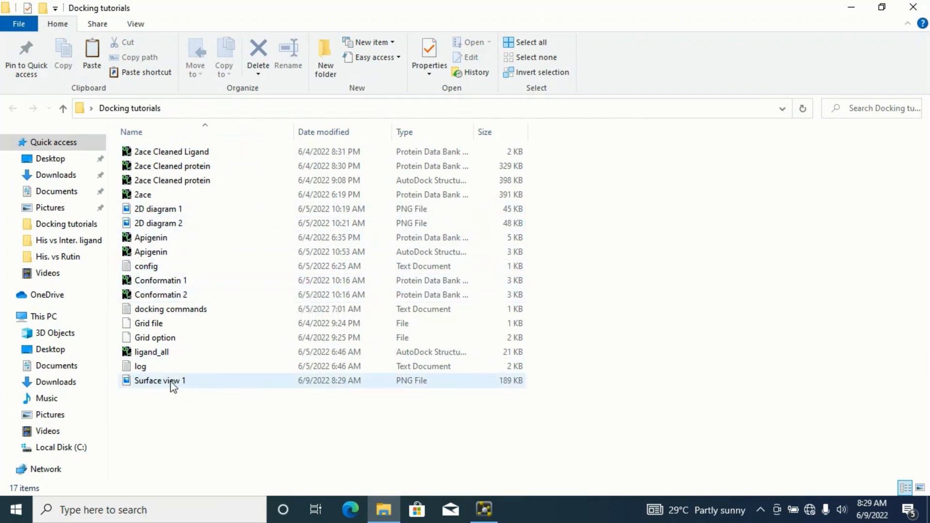
left_click(214, 382)
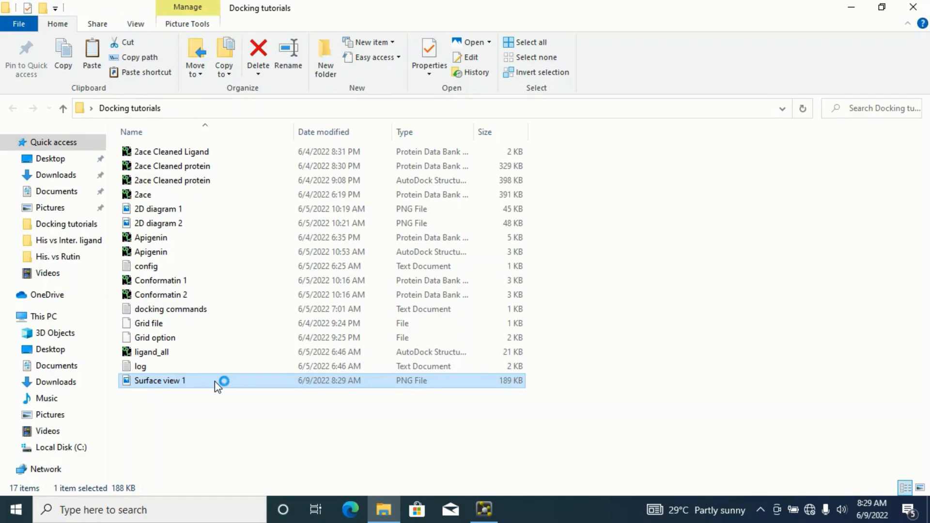
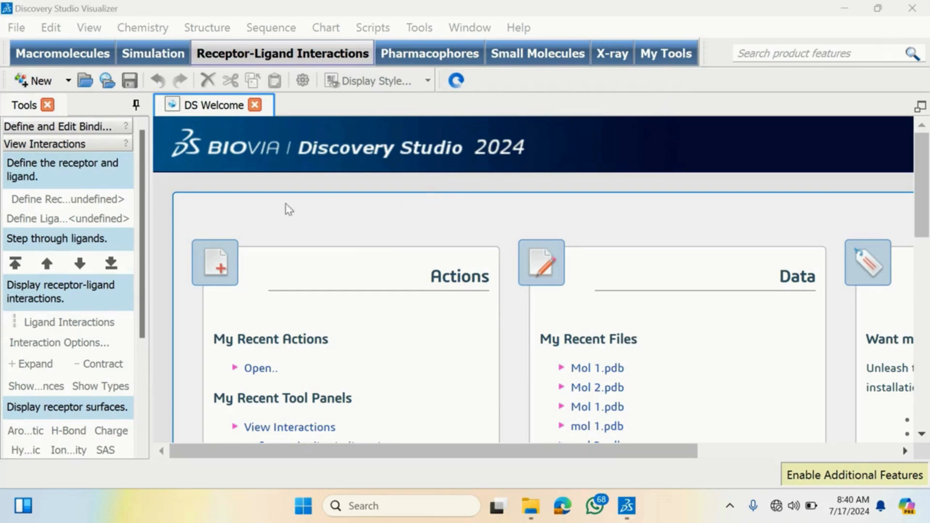
- In Discovery Studio Visualizer, open the structure file 3q7d (1) from the Site Specific Docking folder in Downloads
left_click(17, 29)
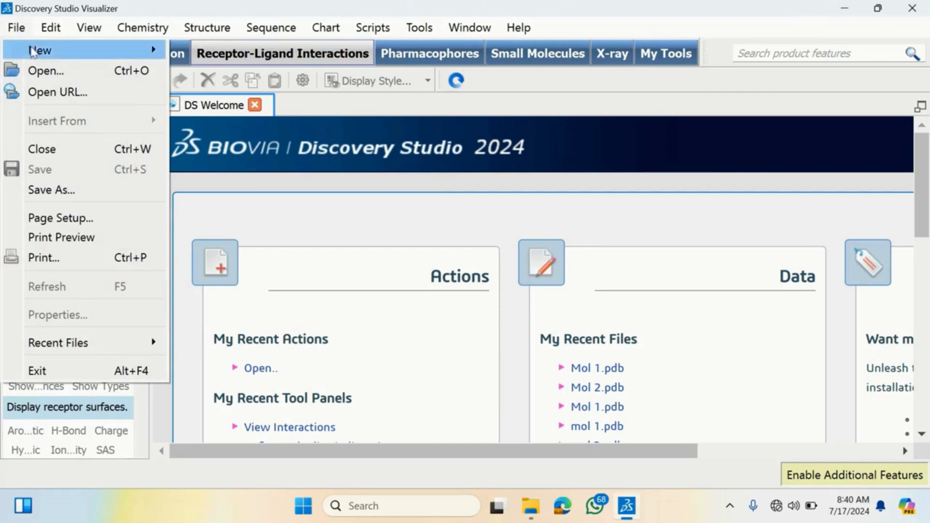
left_click(47, 70)
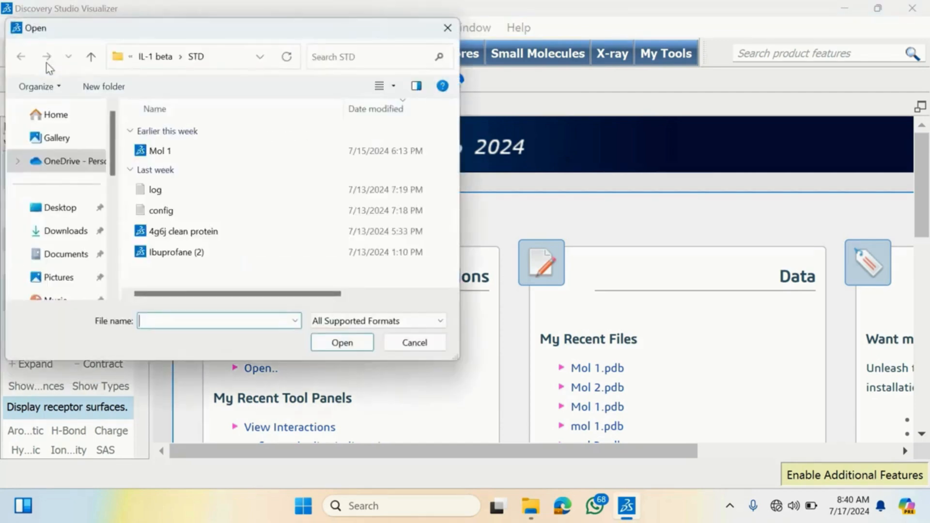
left_click(65, 231)
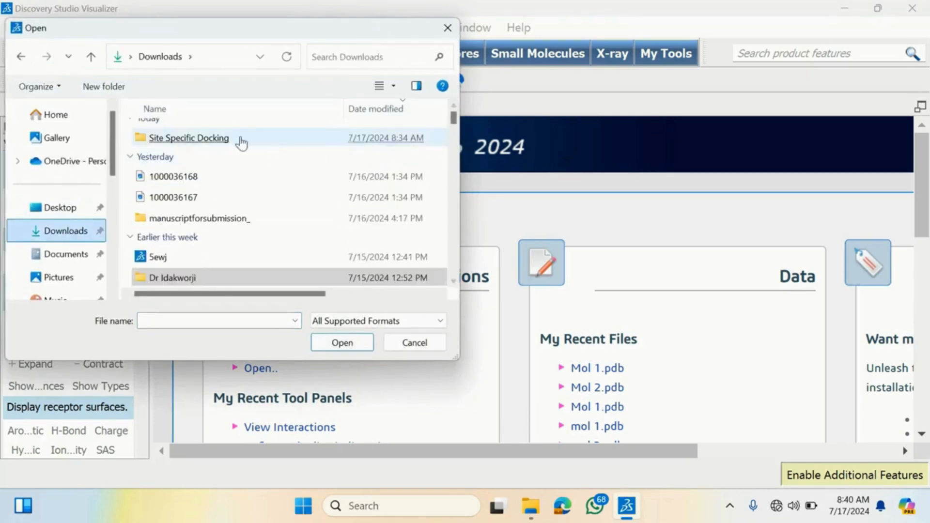
left_click(189, 142)
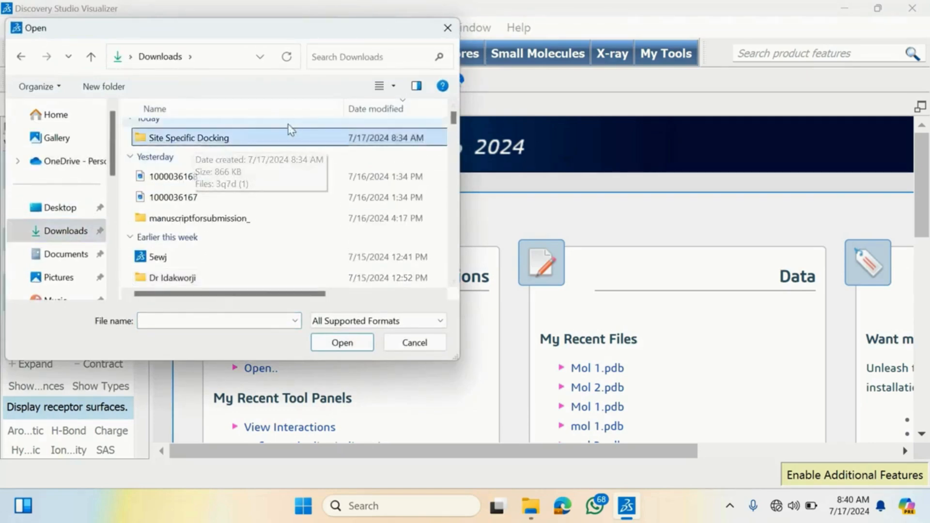
double_click(202, 140)
left_click(202, 148)
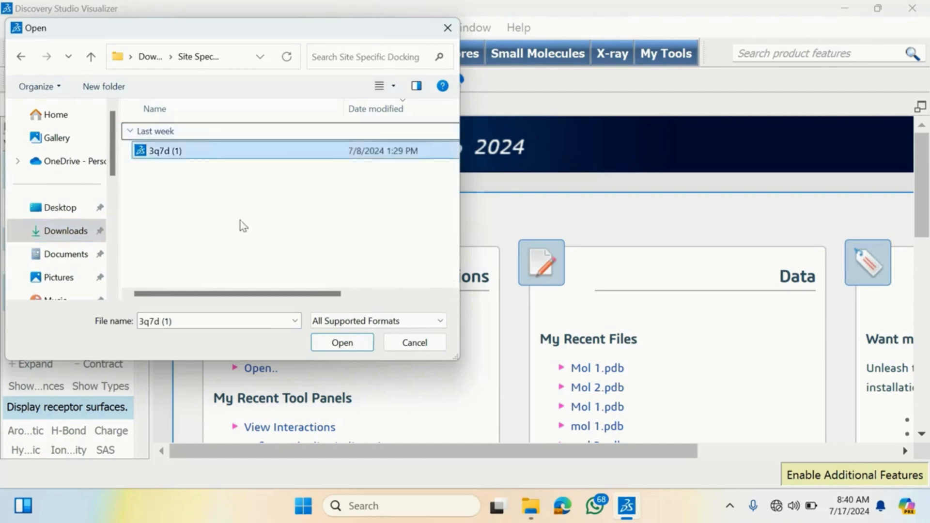
left_click(174, 154)
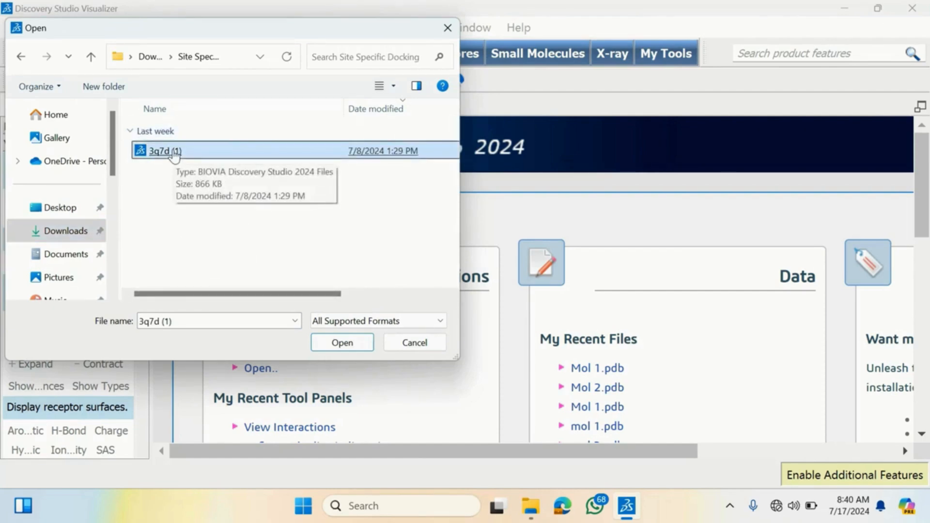
double_click(174, 154)
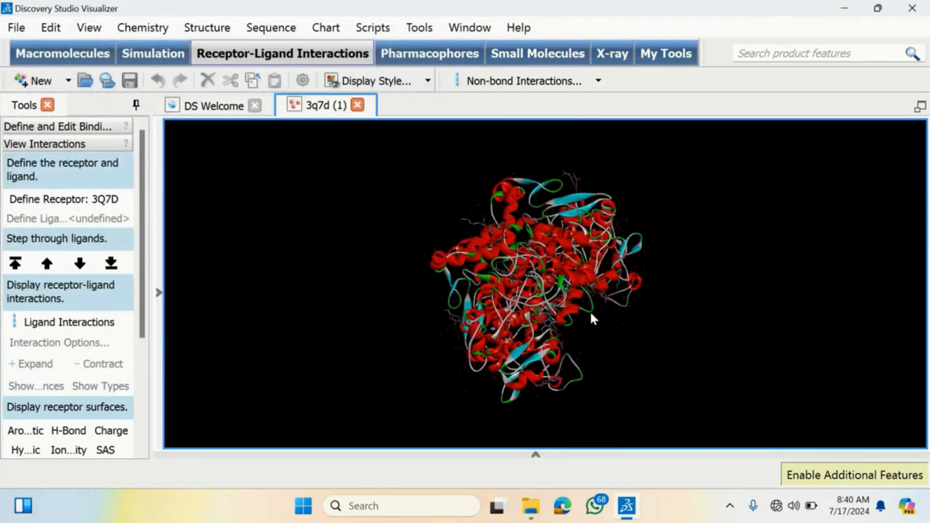
- Set the background color of the 3q7d structure view to white (#ffffff)
right_click_drag(590, 312, 516, 247)
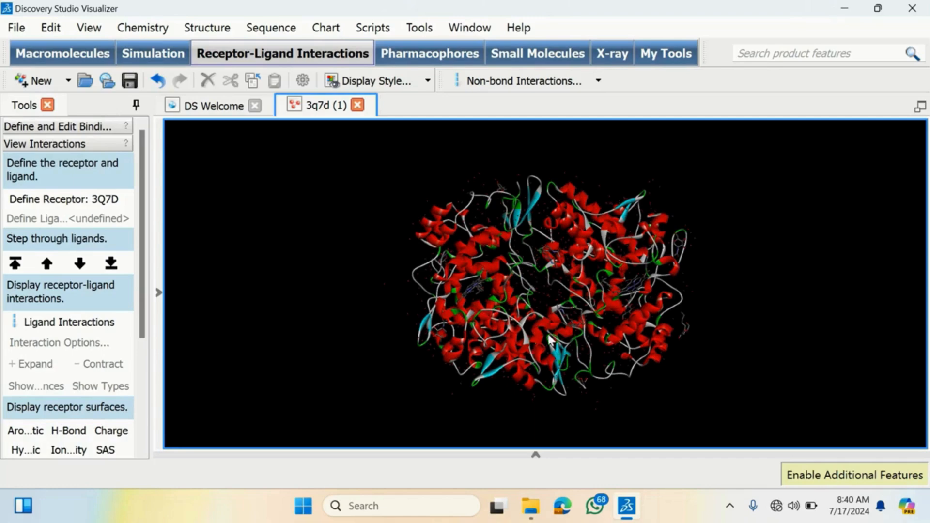
mouse_move(549, 335)
right_mouse_down()
mouse_move(533, 264)
mouse_move(540, 338)
right_mouse_up()
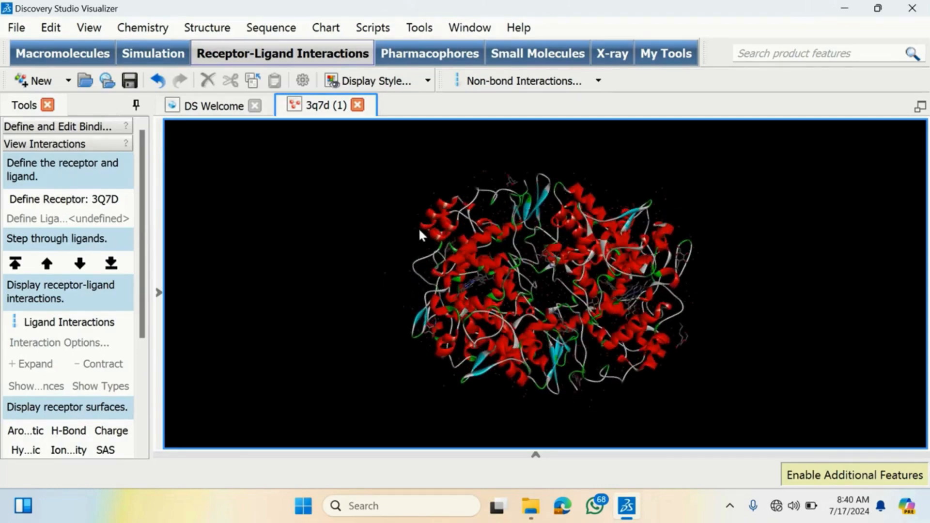
right_click(336, 190)
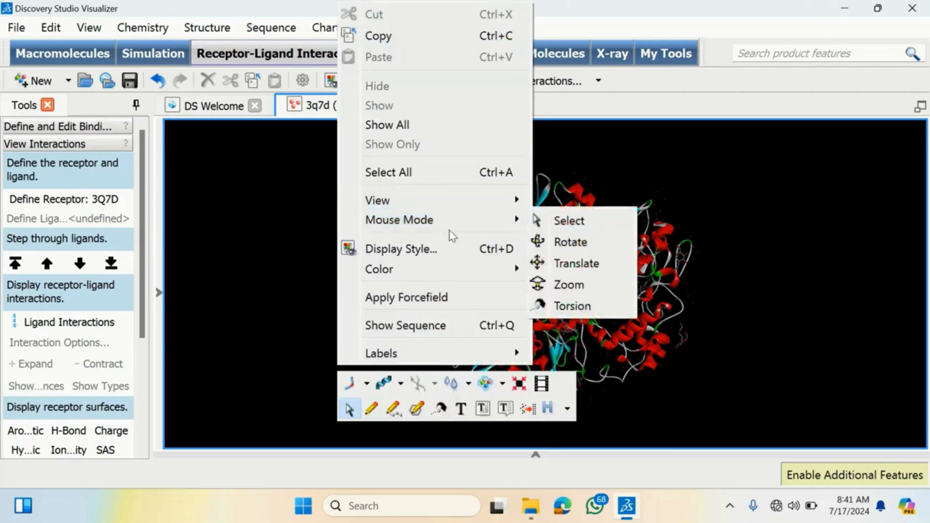
mouse_move(499, 271)
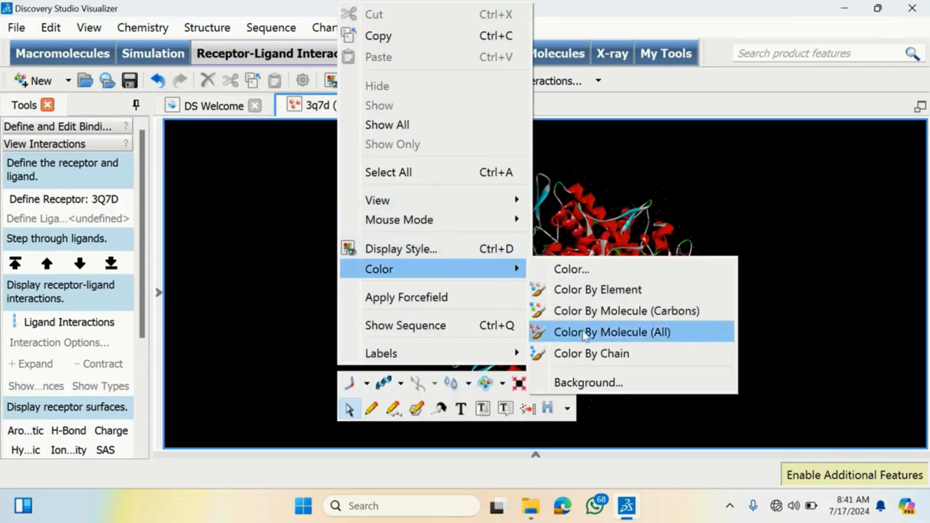
left_click(612, 390)
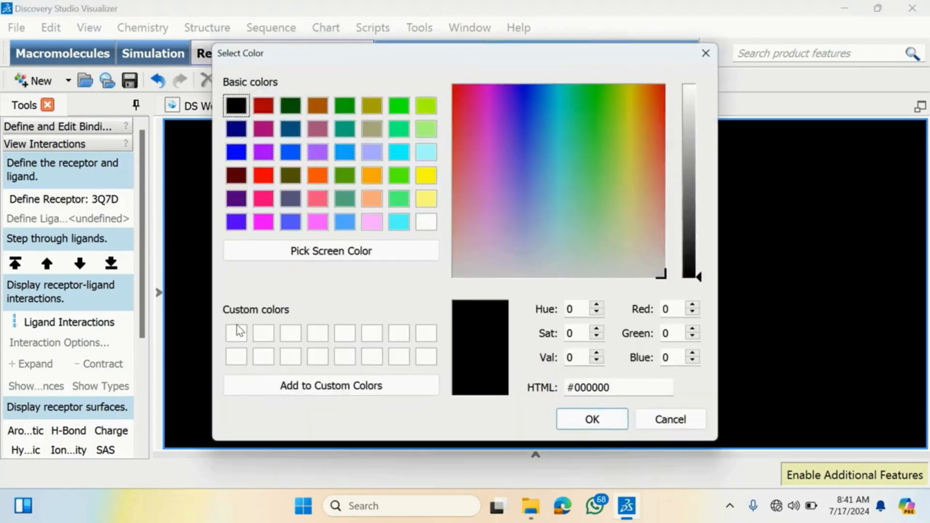
left_click(242, 338)
left_click(593, 418)
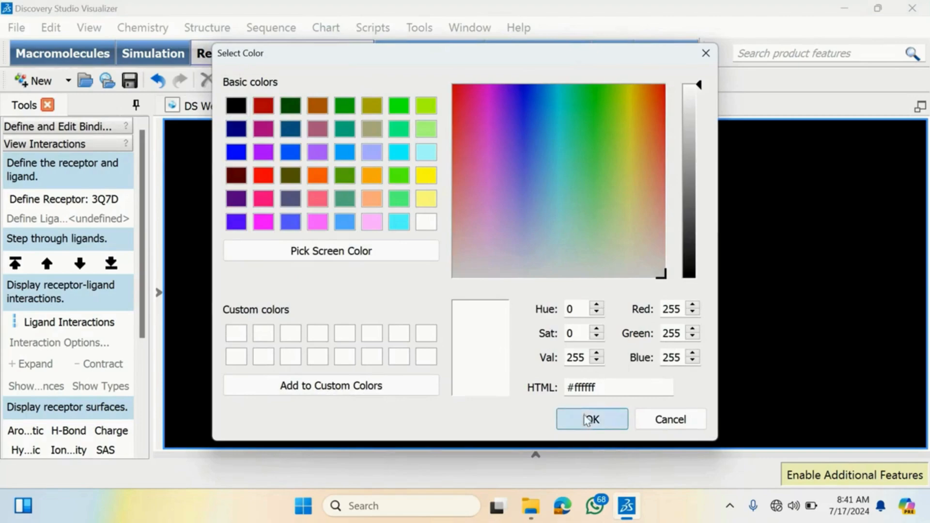
- Show the structure's hierarchy and delete all three chain B entries from 3Q7D
right_click_drag(529, 221, 482, 219)
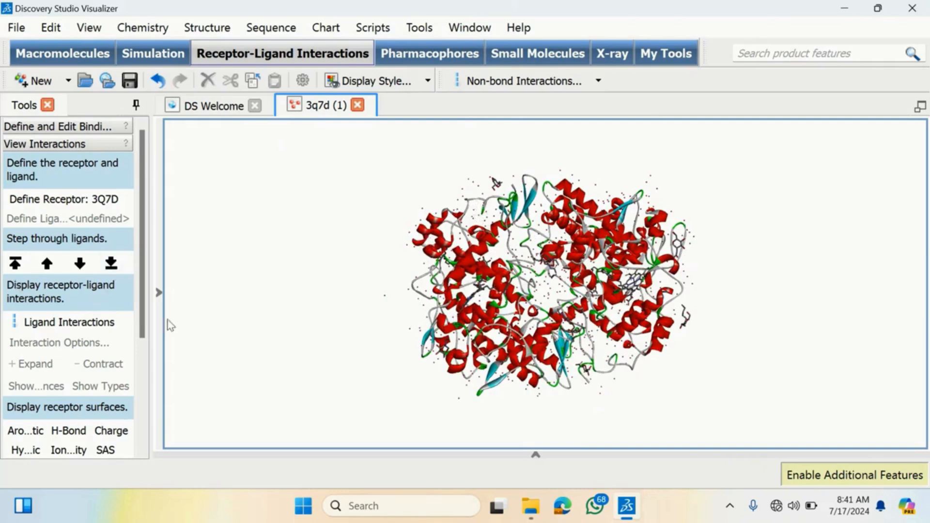
left_click(159, 293)
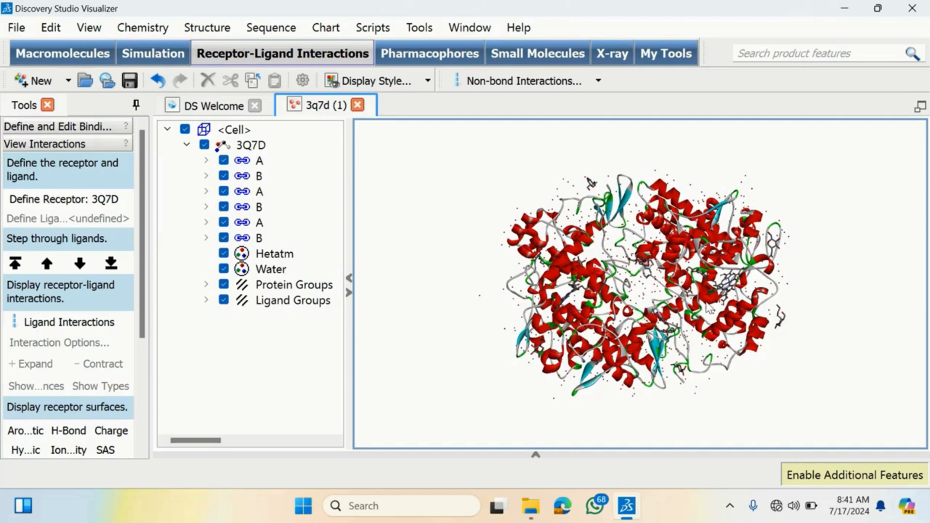
left_click(260, 238)
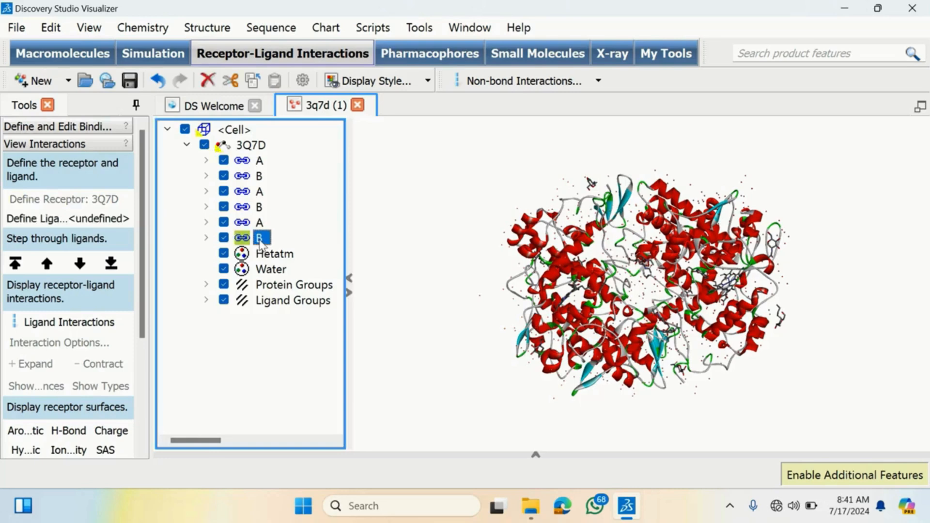
key("Delete")
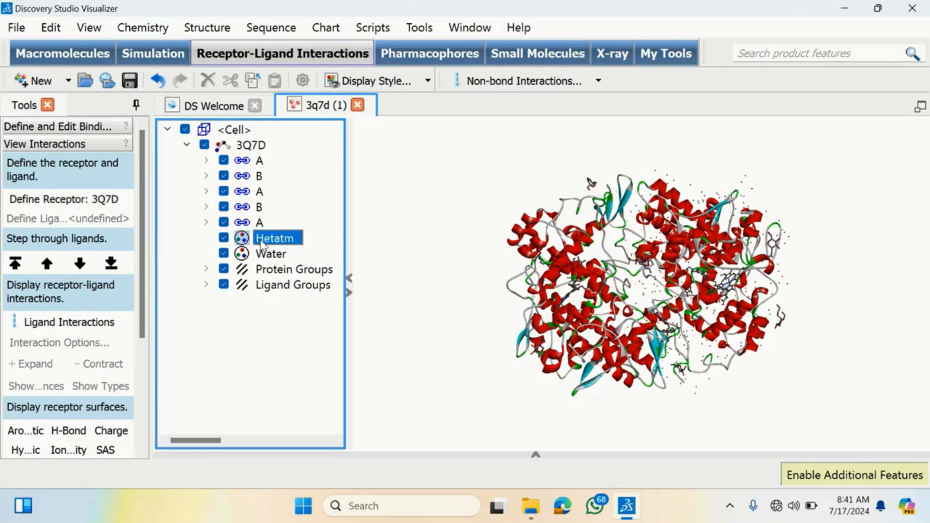
left_click(260, 207)
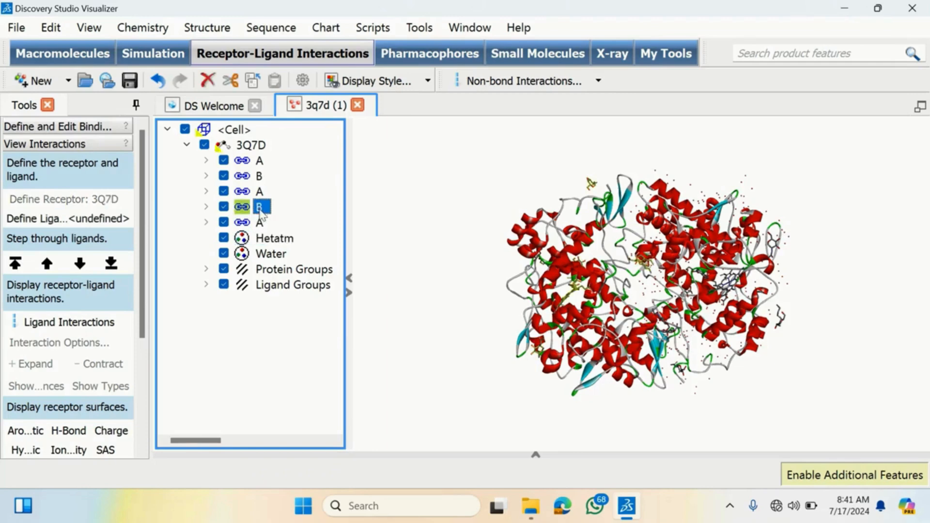
key("Delete")
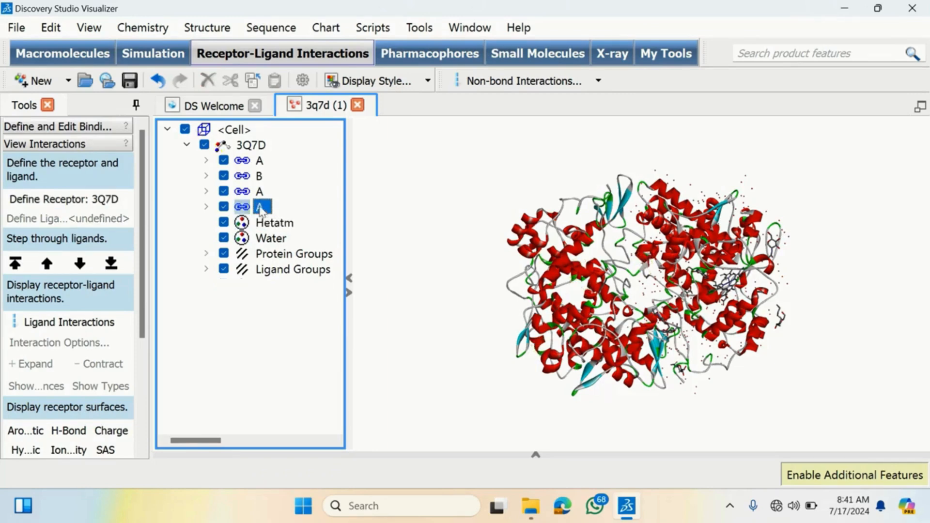
left_click(259, 179)
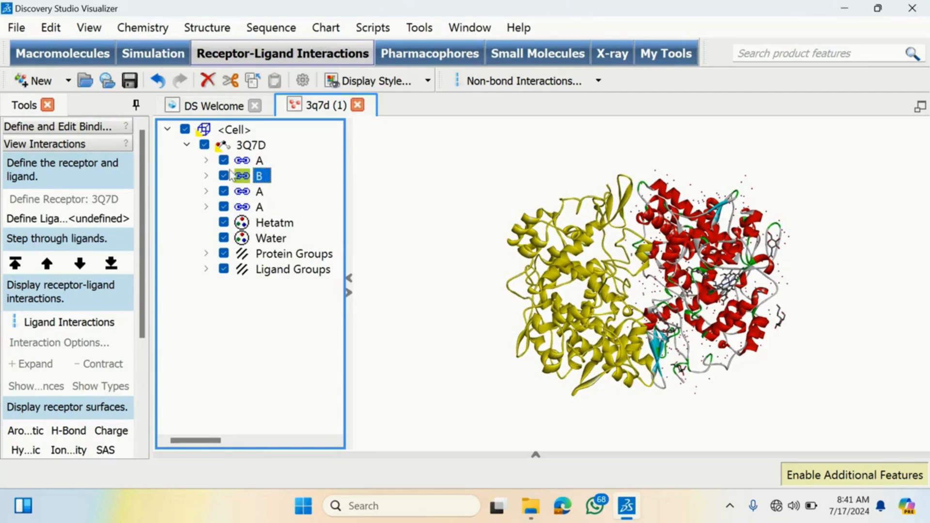
key("Delete")
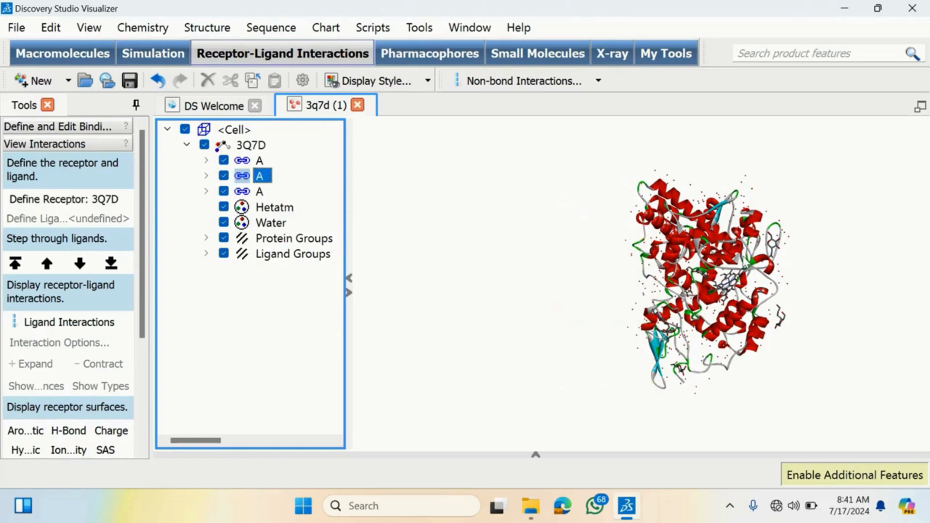
- Delete the third chain A entry, directly above Hetatm, from the 3Q7D hierarchy
left_click(741, 256)
right_click_drag(770, 249, 612, 283)
right_click_drag(552, 274, 568, 287)
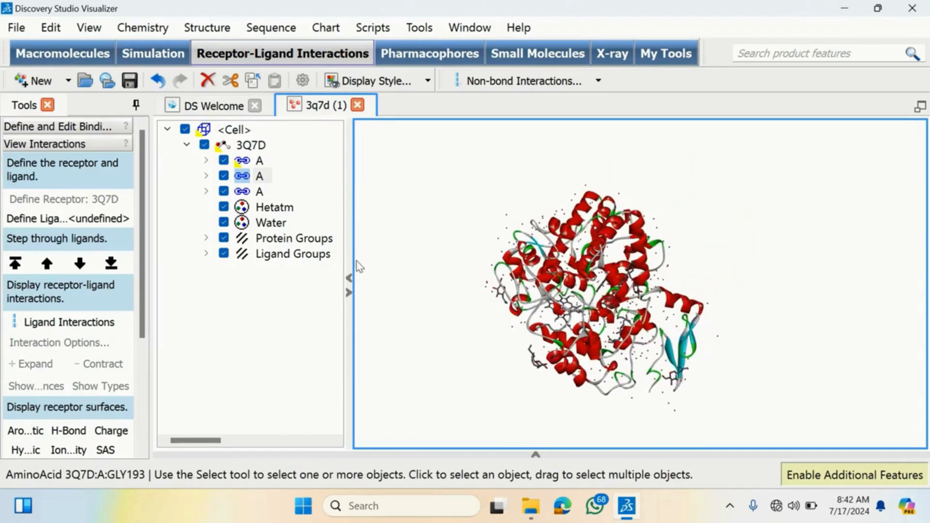
left_click(282, 211)
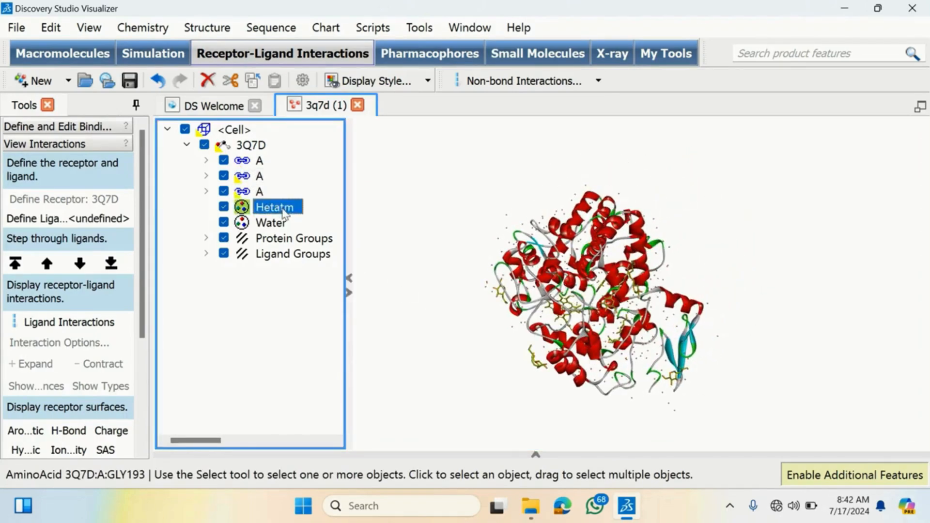
left_click(262, 192)
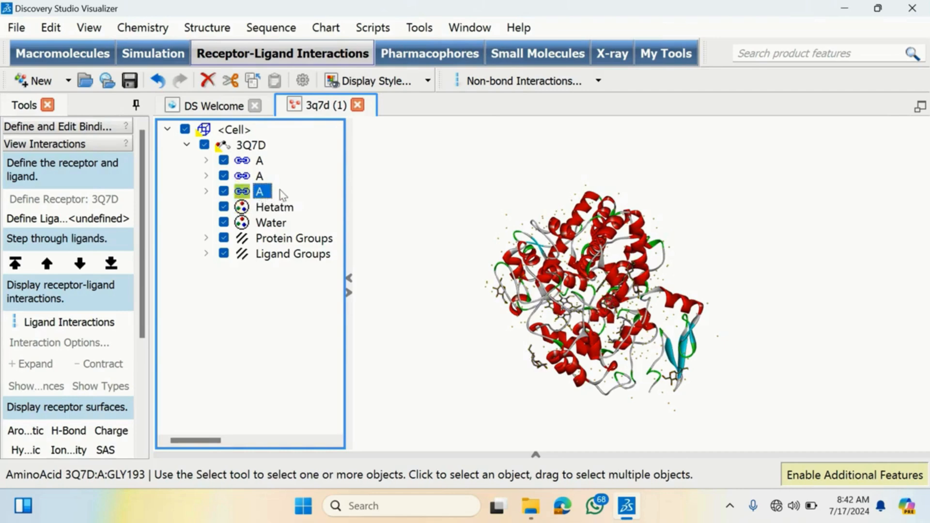
key("Delete")
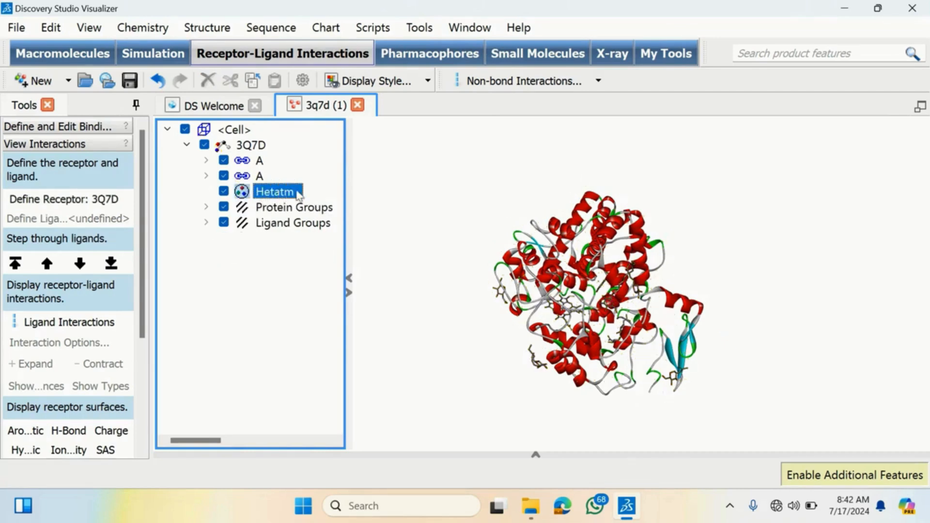
- Examine where the bound molecules sit in 3Q7D from several angles, with the first chain A shown and hidden
left_click(492, 265)
mouse_move(492, 265)
left_mouse_down()
mouse_move(634, 315)
mouse_move(638, 185)
mouse_move(546, 255)
mouse_move(480, 273)
left_mouse_up()
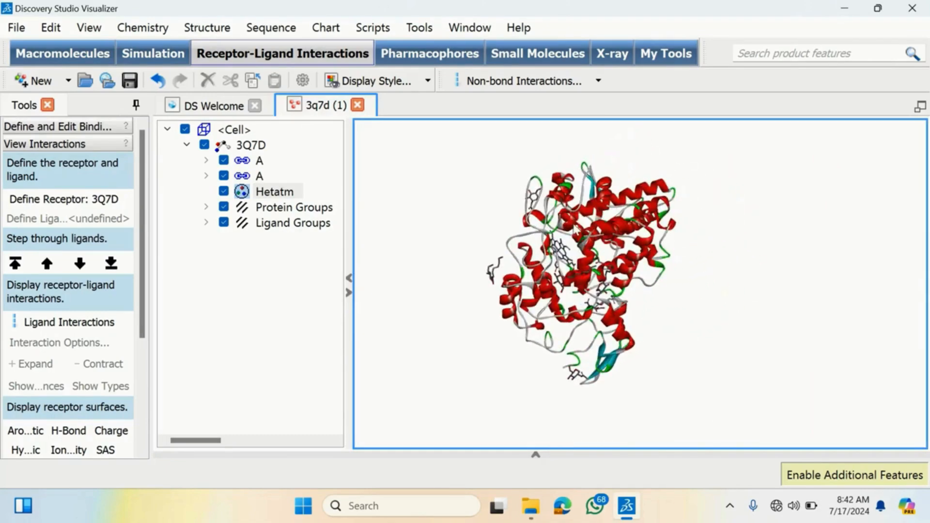
mouse_move(578, 243)
left_mouse_down()
mouse_move(587, 317)
mouse_move(597, 246)
mouse_move(588, 252)
left_mouse_up()
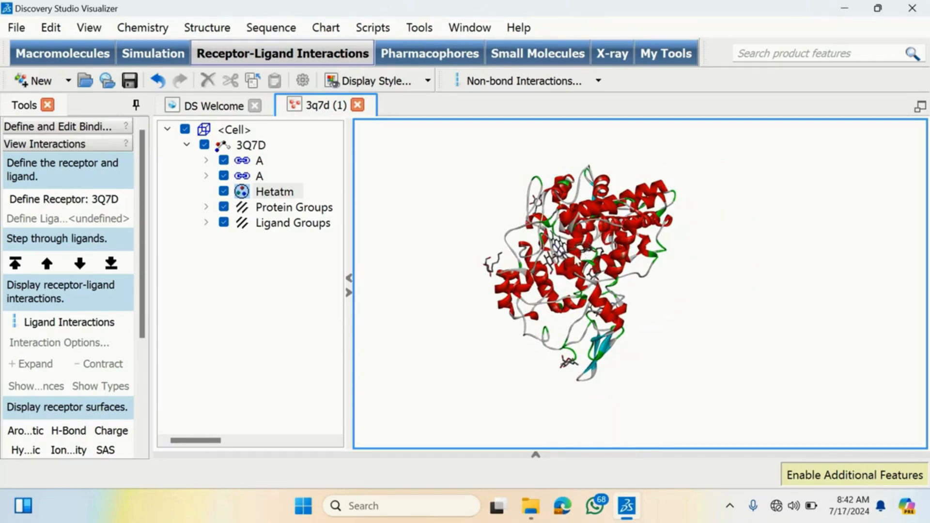
left_click_drag(552, 250, 555, 277)
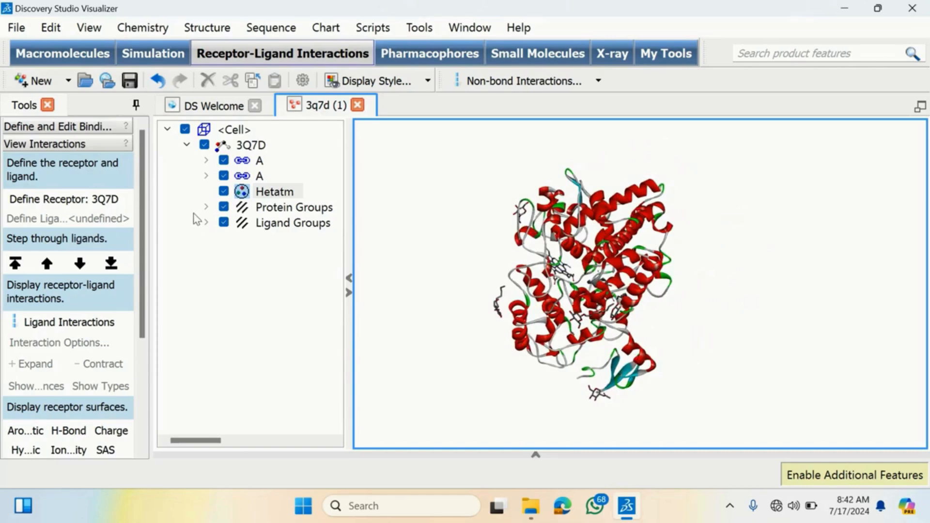
left_click(224, 160)
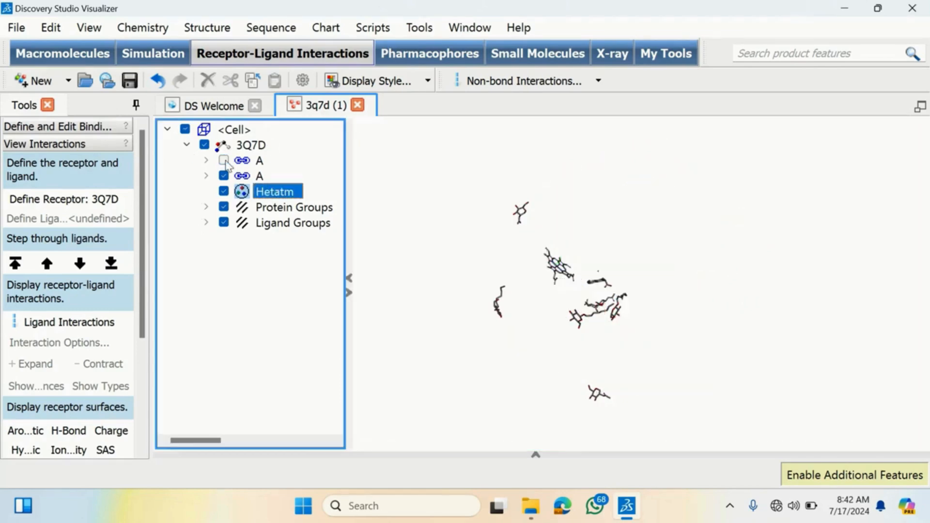
left_click_drag(528, 278, 588, 304)
right_click_drag(545, 280, 527, 309)
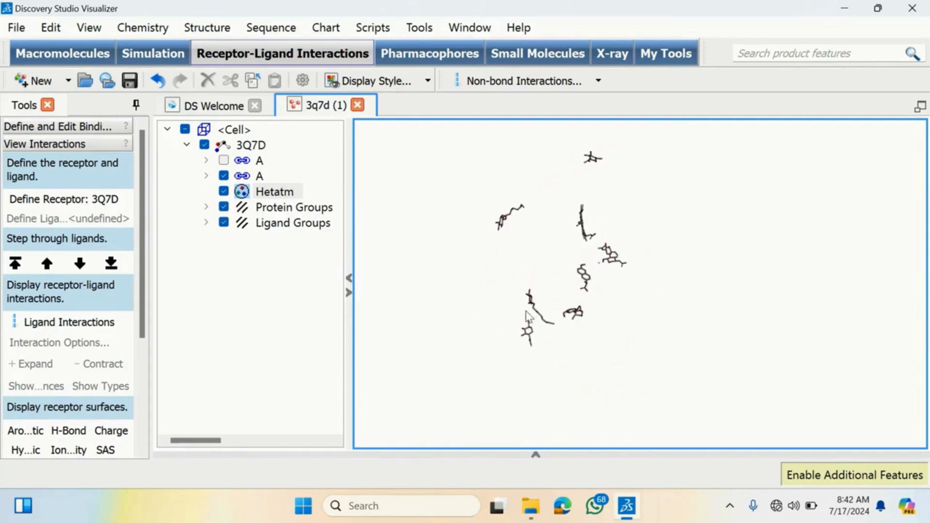
left_click(224, 160)
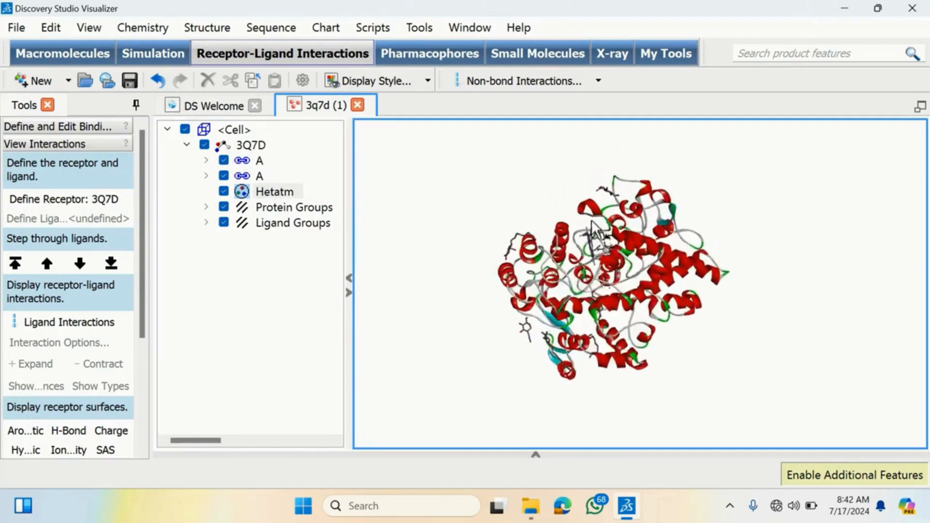
right_click_drag(592, 225, 589, 262)
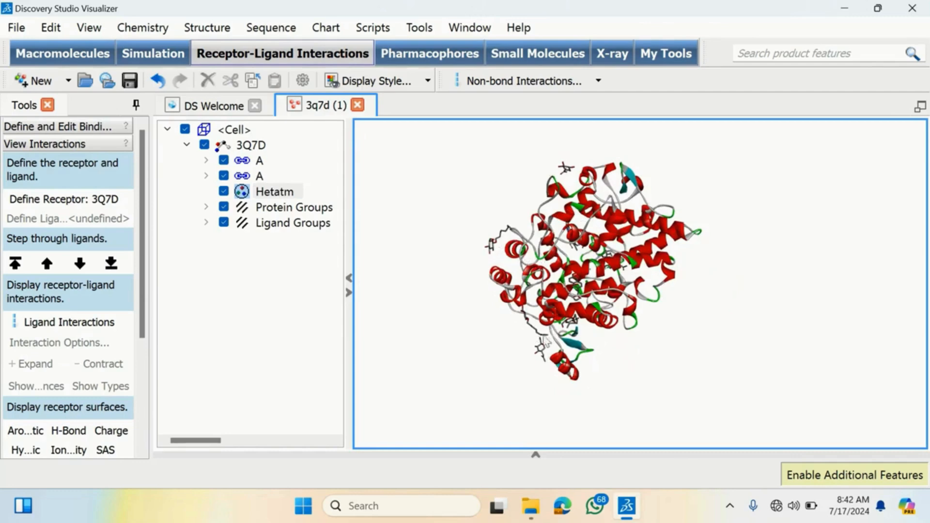
mouse_move(573, 256)
right_mouse_down()
mouse_move(600, 227)
mouse_move(587, 264)
right_mouse_up()
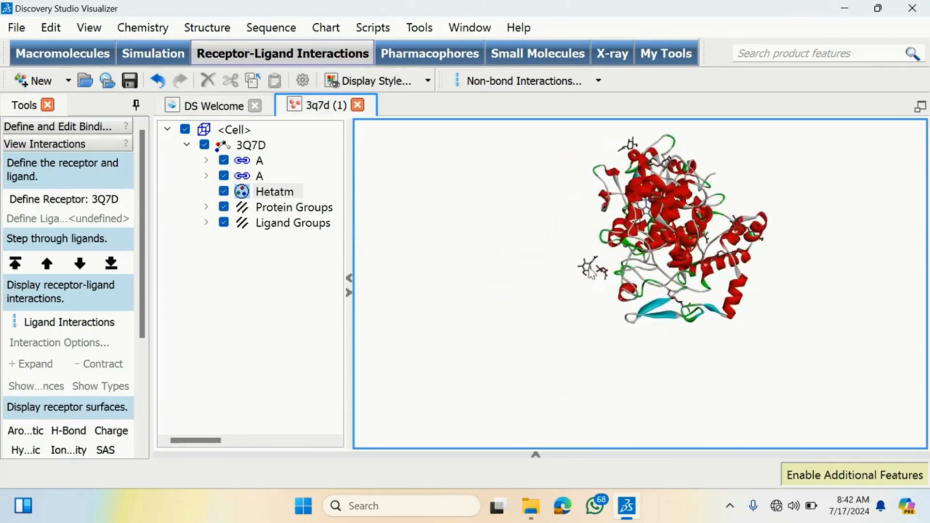
right_click_drag(632, 214, 547, 259)
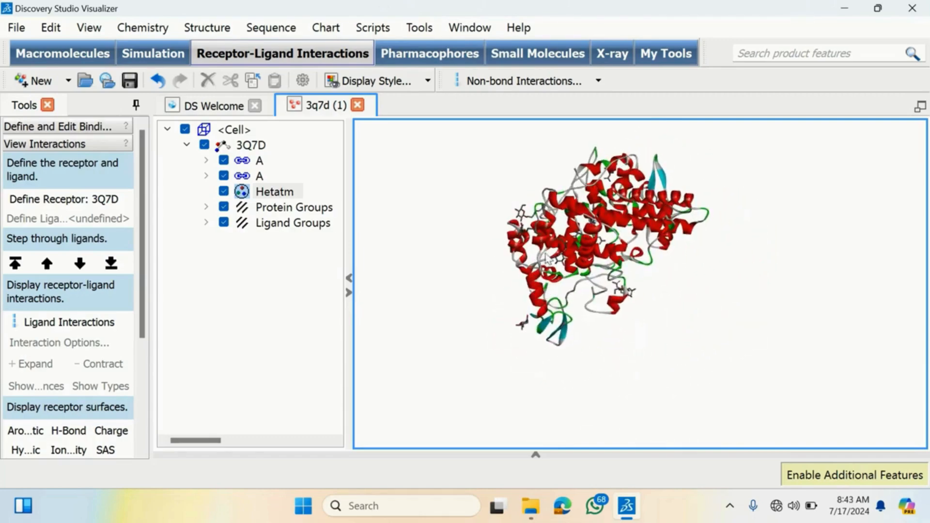
right_click_drag(619, 238, 691, 382)
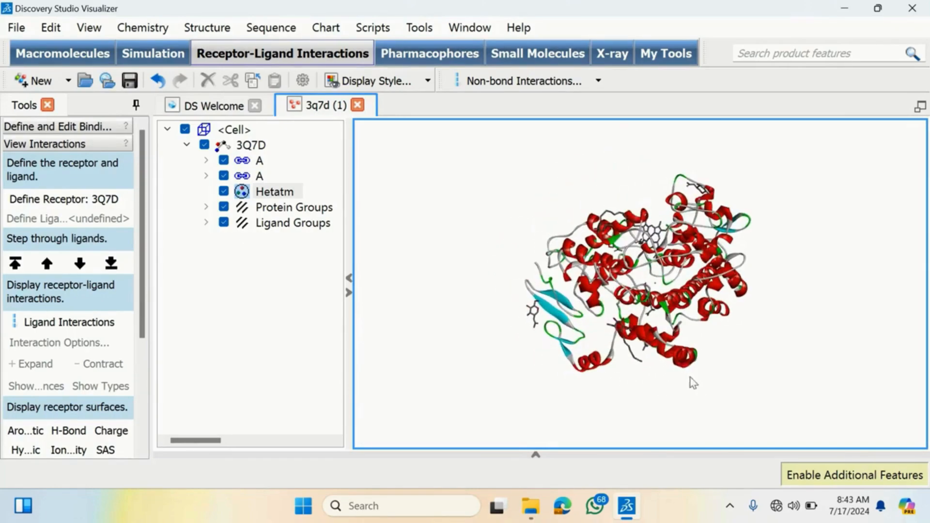
right_click_drag(629, 312, 617, 295)
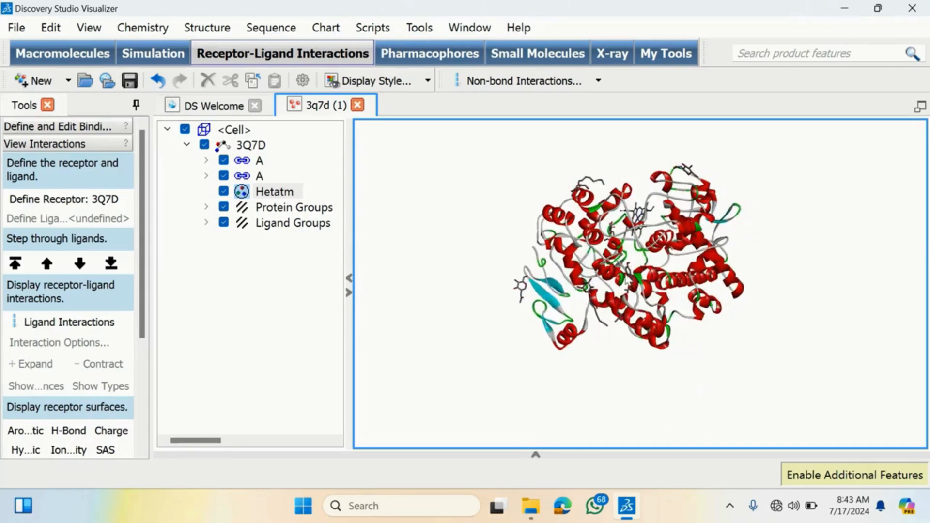
- Hide the first chain A and delete the isolated ring molecule and the neighbouring long-tailed cluster below the heme, including leftover fragments
left_click(223, 161)
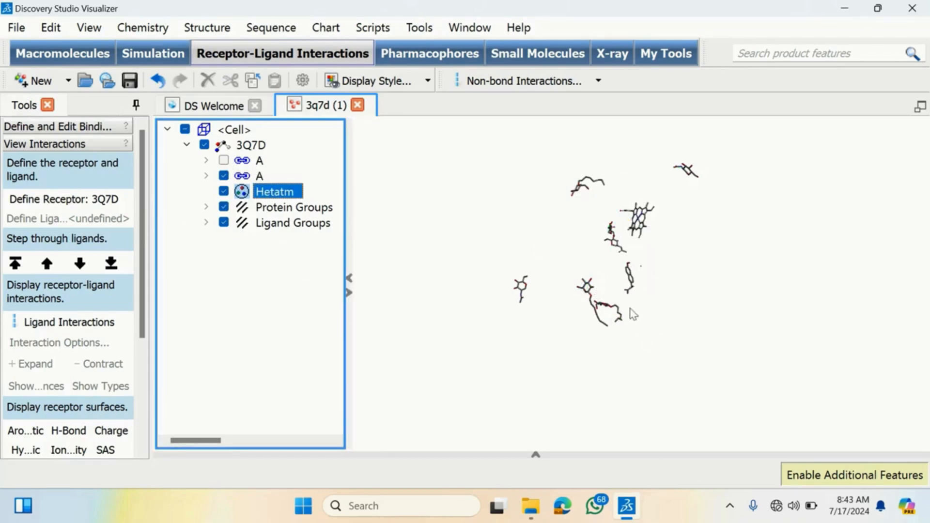
left_click(634, 321)
mouse_move(635, 321)
left_mouse_down()
mouse_move(587, 299)
mouse_move(542, 254)
mouse_move(514, 324)
mouse_move(625, 334)
left_mouse_up()
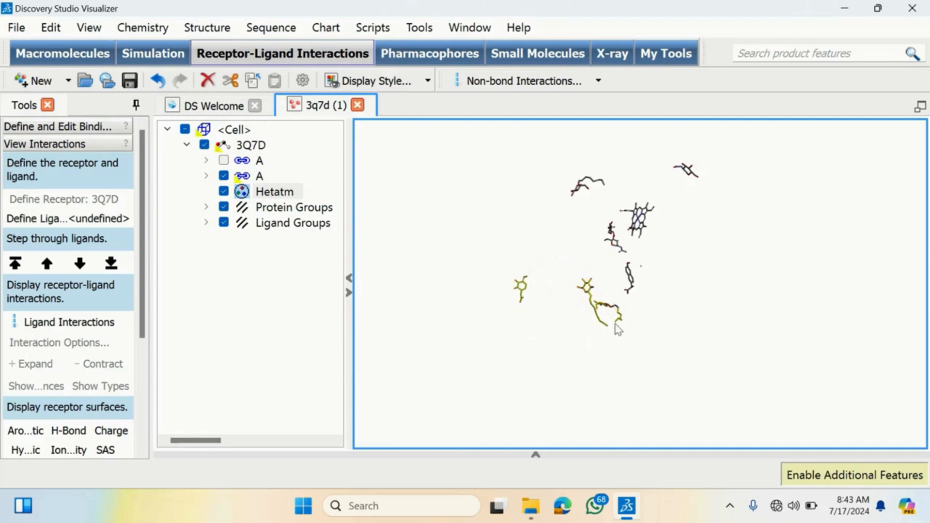
key("Delete")
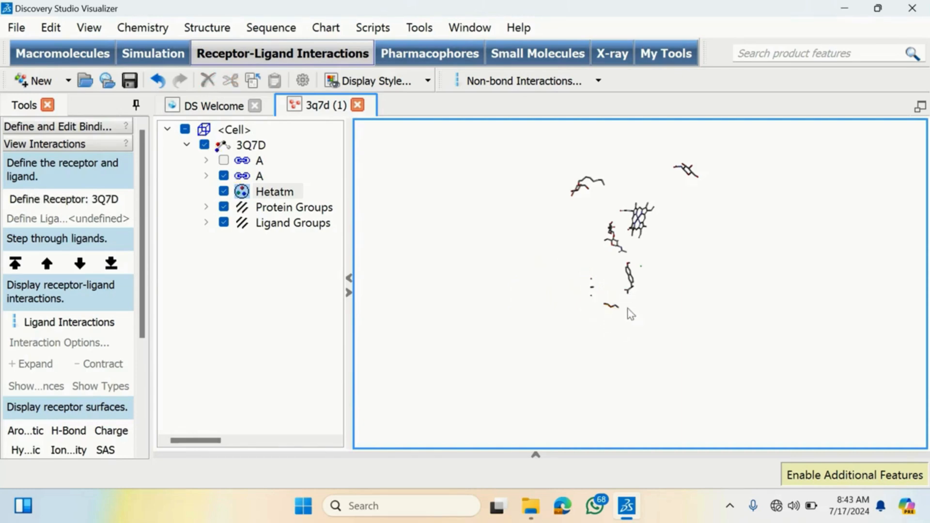
mouse_move(625, 312)
left_mouse_down()
mouse_move(577, 266)
mouse_move(525, 312)
mouse_move(627, 317)
left_mouse_up()
key("Delete")
- Delete the two outlying molecules above the heme: the long-tailed one and the small isolated one
mouse_move(620, 167)
left_mouse_down()
mouse_move(551, 201)
mouse_move(593, 209)
left_mouse_up()
key("Delete")
left_click_drag(670, 144, 669, 181)
mouse_move(726, 195)
left_mouse_down()
mouse_move(685, 160)
mouse_move(716, 164)
mouse_move(656, 155)
left_mouse_up()
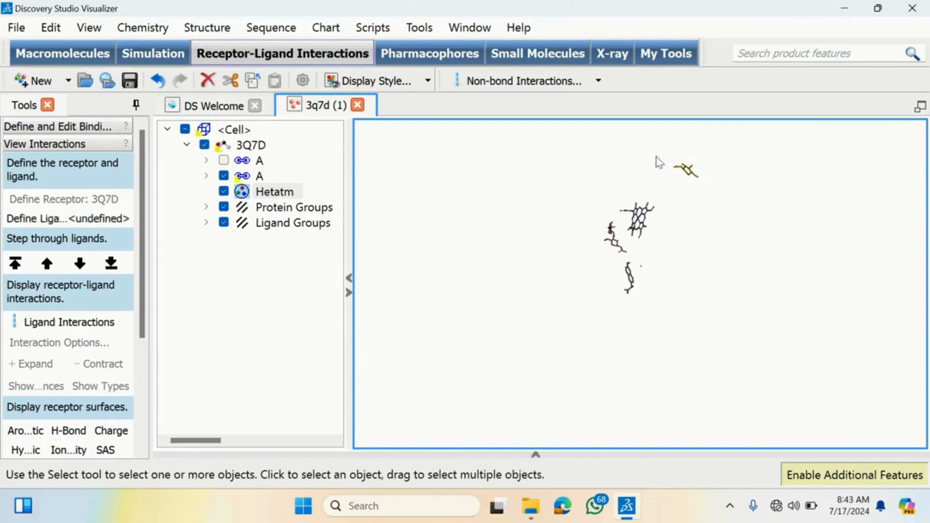
key("Delete")
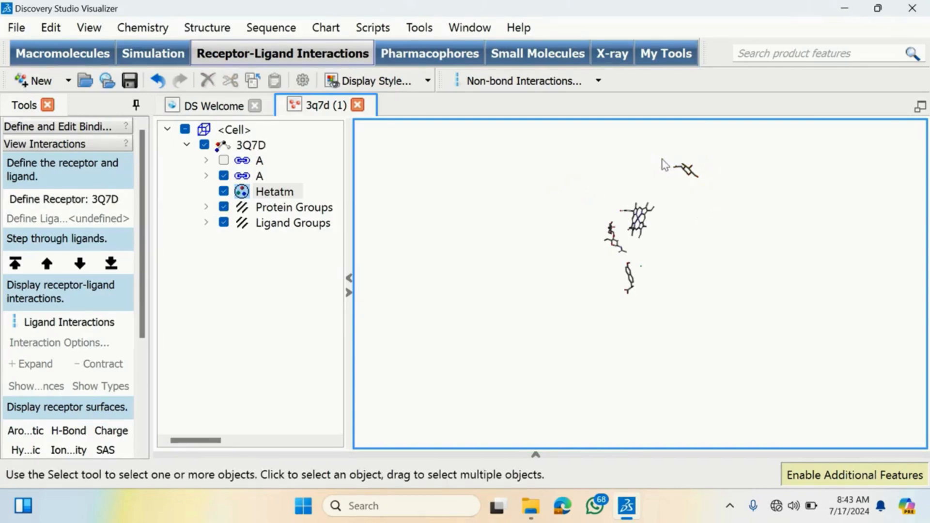
right_click_drag(665, 177, 670, 220)
mouse_move(682, 275)
left_mouse_down()
mouse_move(719, 266)
mouse_move(696, 237)
left_mouse_up()
key("Delete")
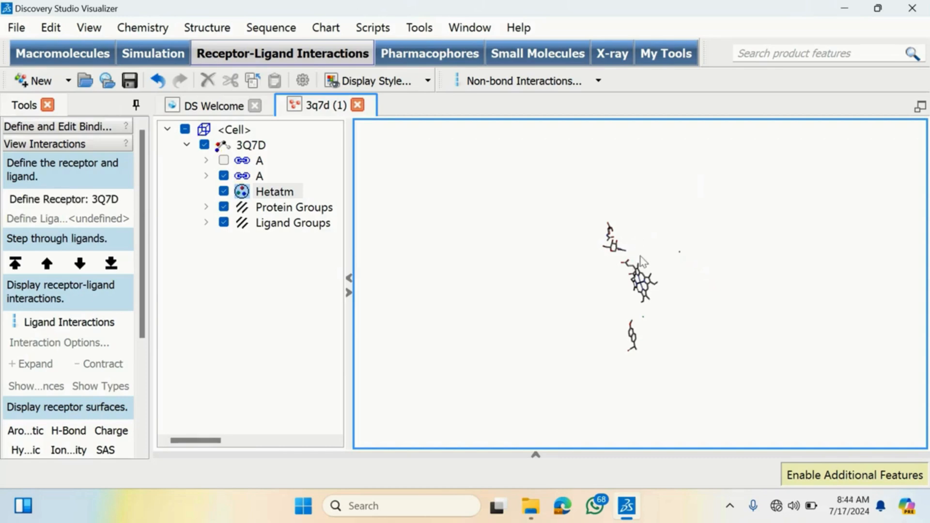
- Delete the two-part molecule beside the heme and the stray single atoms, keeping only the heme and the small ligand
mouse_move(641, 256)
left_mouse_down()
mouse_move(602, 266)
mouse_move(631, 260)
mouse_move(592, 212)
mouse_move(597, 266)
mouse_move(600, 257)
left_mouse_up()
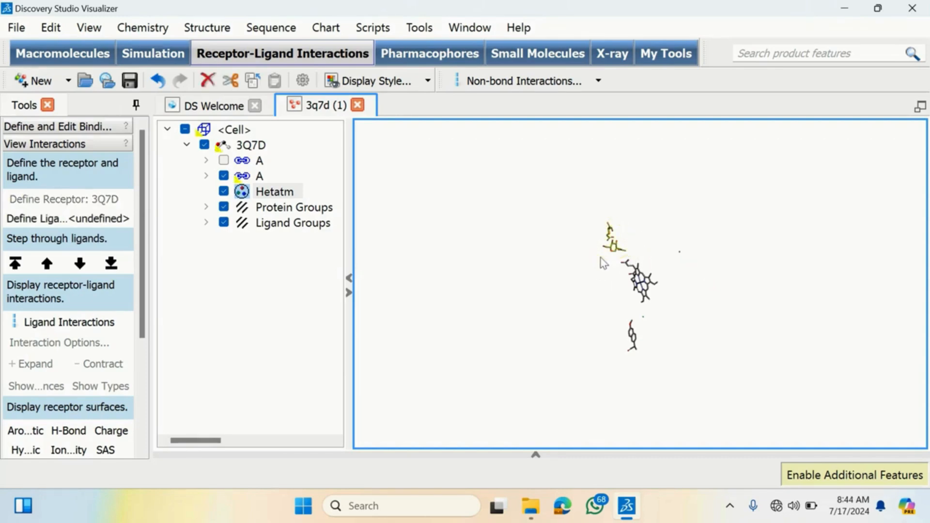
key("Delete")
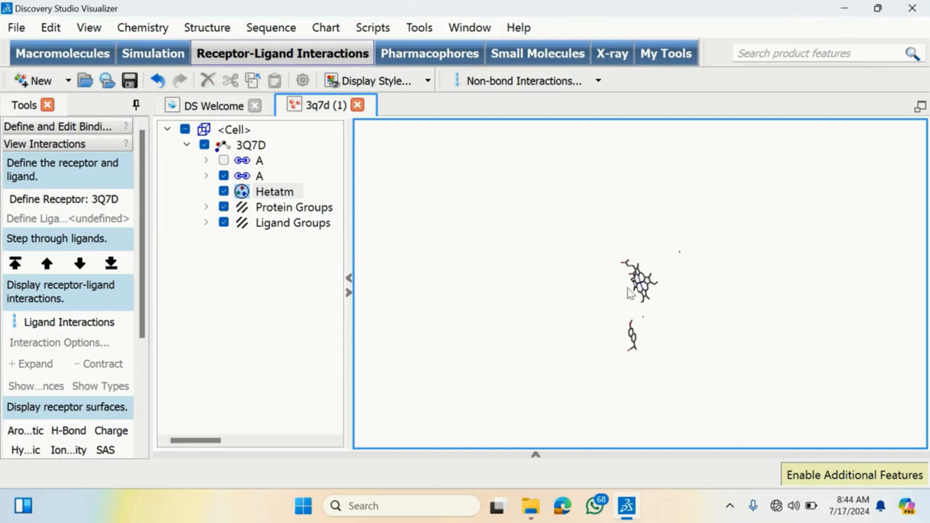
mouse_move(642, 312)
left_mouse_down()
mouse_move(640, 324)
mouse_move(647, 314)
left_mouse_up()
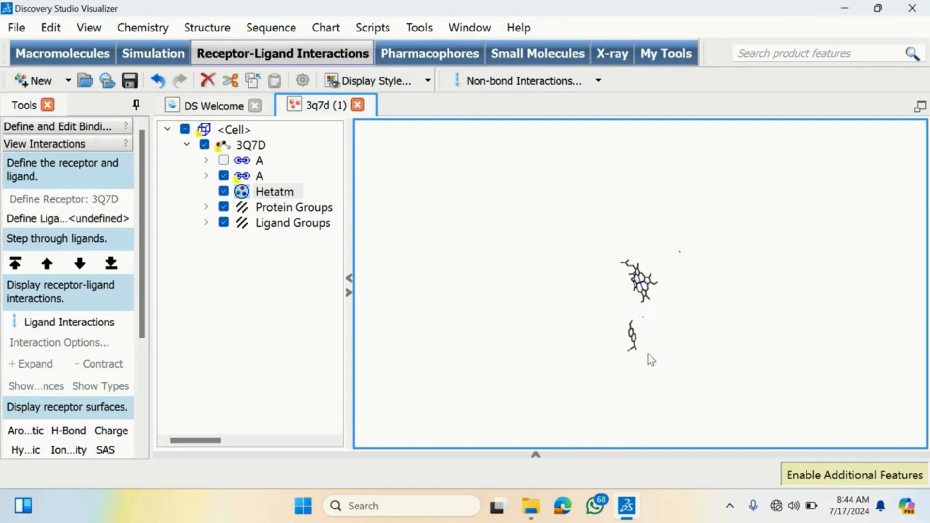
key("Delete")
mouse_move(667, 332)
right_mouse_down()
mouse_move(603, 278)
mouse_move(678, 247)
right_mouse_up()
mouse_move(652, 192)
left_mouse_down()
mouse_move(661, 216)
mouse_move(677, 209)
mouse_move(650, 194)
left_mouse_up()
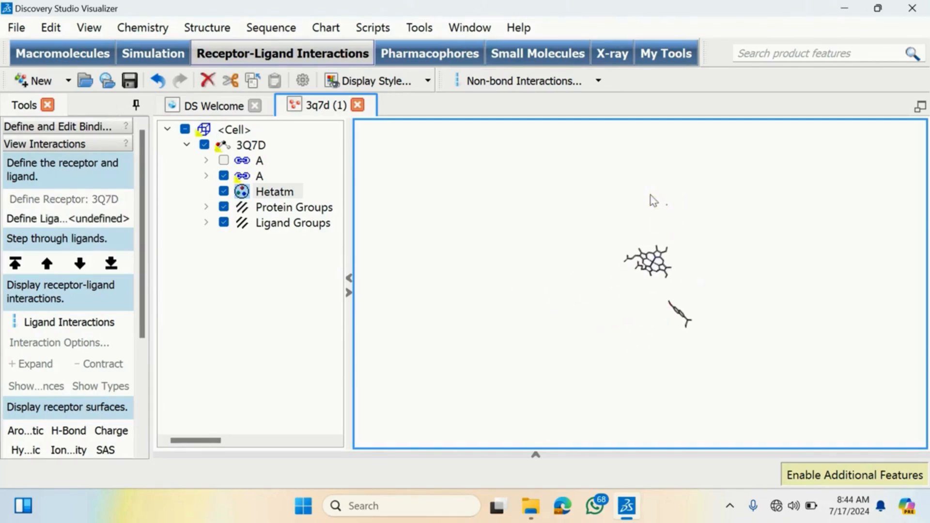
key("Delete")
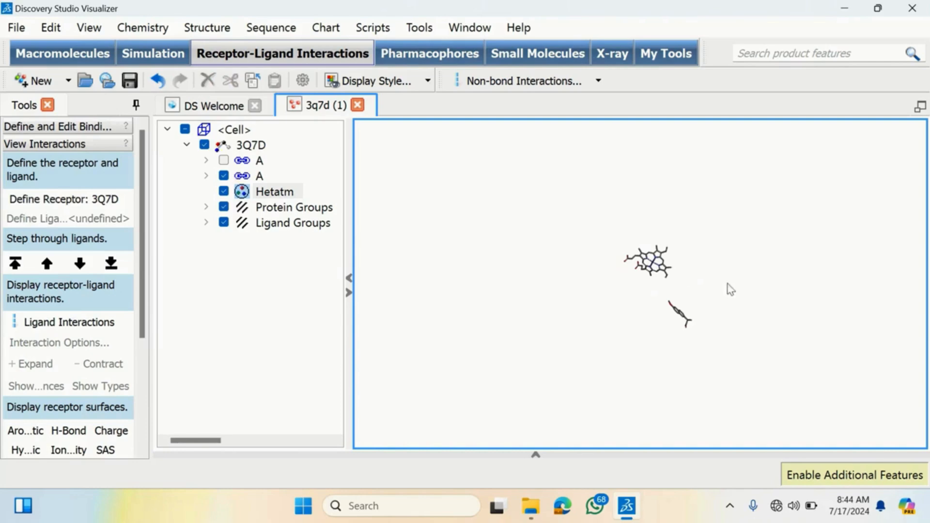
- Examine the remaining heme and small ligand, selecting each in turn to tell them apart
right_click(671, 246)
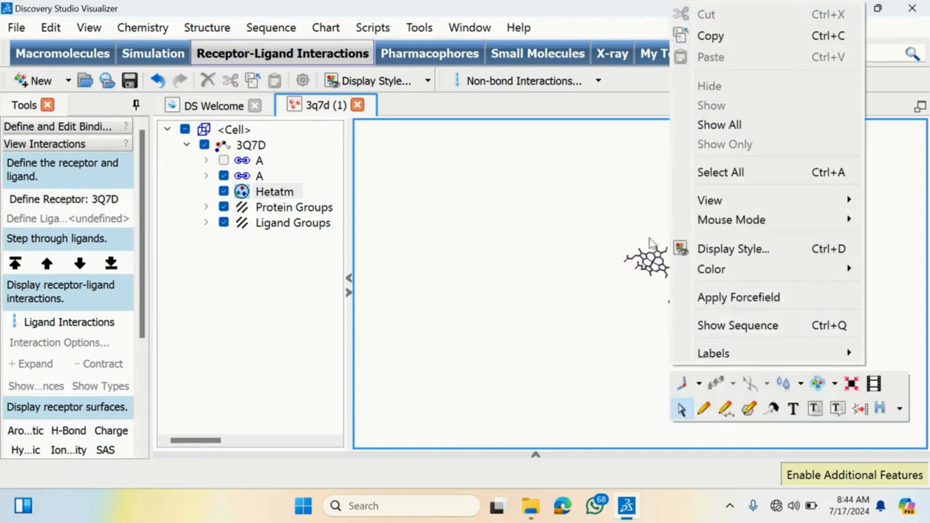
key("Escape")
left_click_drag(727, 263, 642, 305)
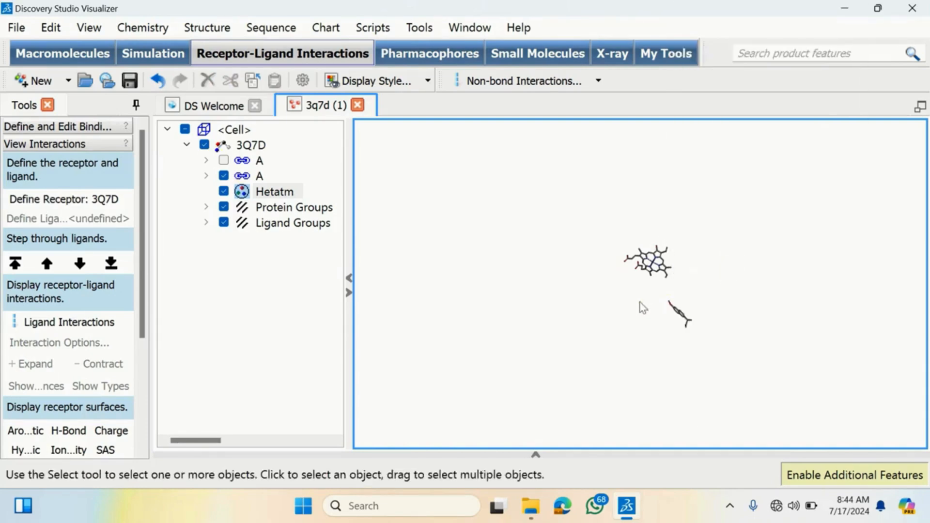
mouse_move(706, 243)
middle_mouse_down()
mouse_move(582, 293)
mouse_move(690, 218)
mouse_move(660, 181)
mouse_move(627, 361)
mouse_move(589, 228)
mouse_move(579, 225)
middle_mouse_up()
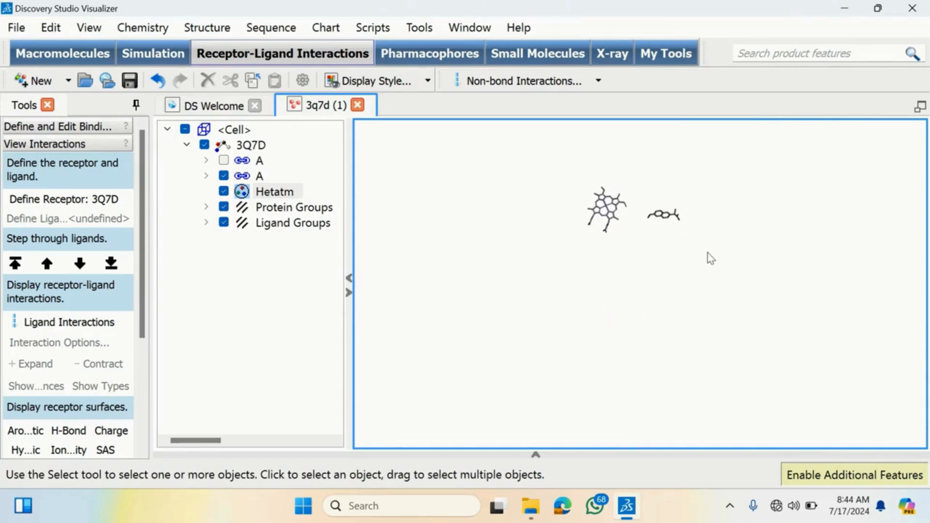
middle_click_drag(710, 258, 690, 303)
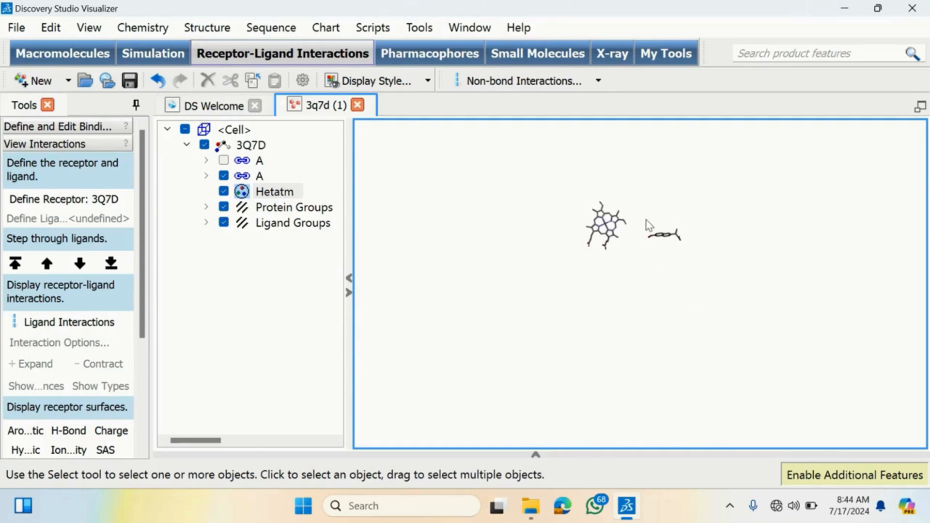
mouse_move(656, 208)
left_mouse_down()
mouse_move(779, 276)
mouse_move(666, 216)
mouse_move(635, 234)
left_mouse_up()
left_click_drag(630, 195, 624, 257)
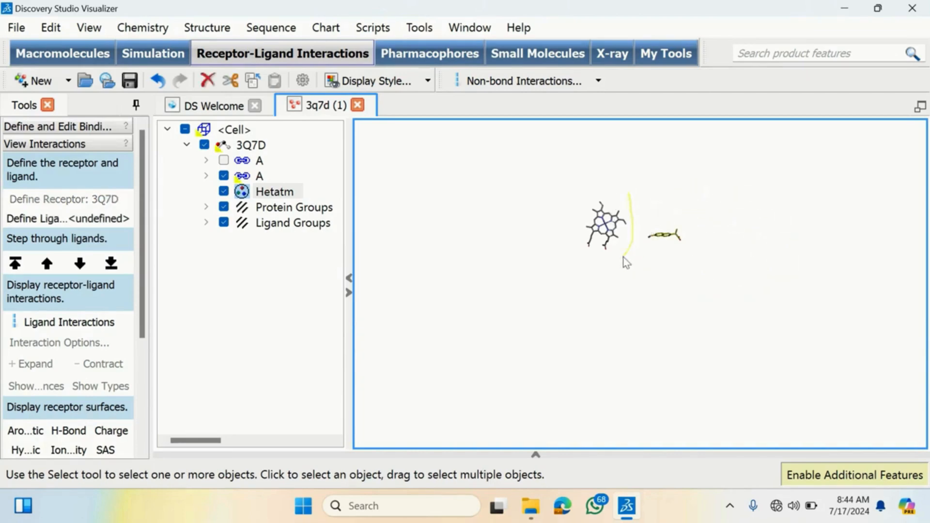
mouse_move(568, 248)
left_mouse_down()
mouse_move(600, 197)
mouse_move(628, 197)
left_mouse_up()
left_click(598, 316)
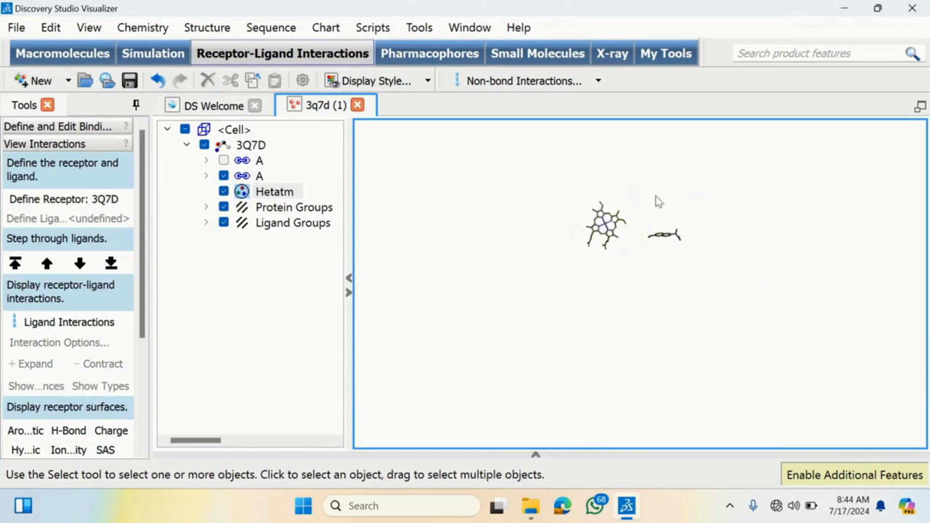
mouse_move(652, 218)
left_mouse_down()
mouse_move(646, 239)
mouse_move(659, 280)
left_mouse_up()
left_click_drag(654, 224, 651, 223)
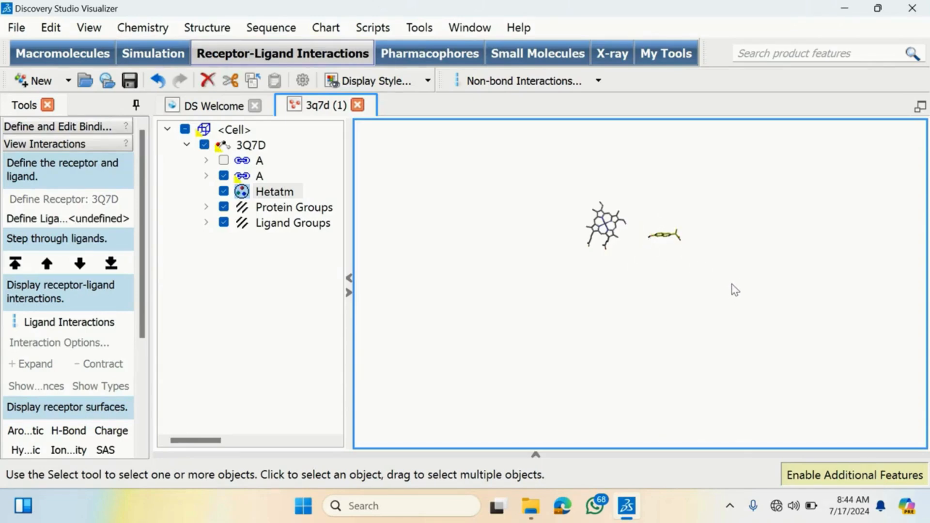
left_click(650, 257)
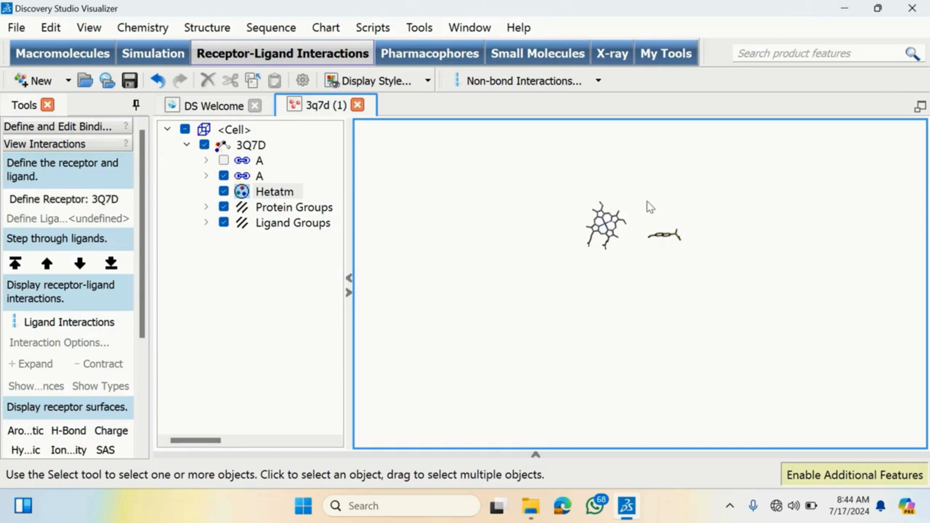
mouse_move(635, 235)
left_mouse_down()
mouse_move(584, 278)
mouse_move(561, 232)
mouse_move(607, 191)
mouse_move(640, 210)
left_mouse_up()
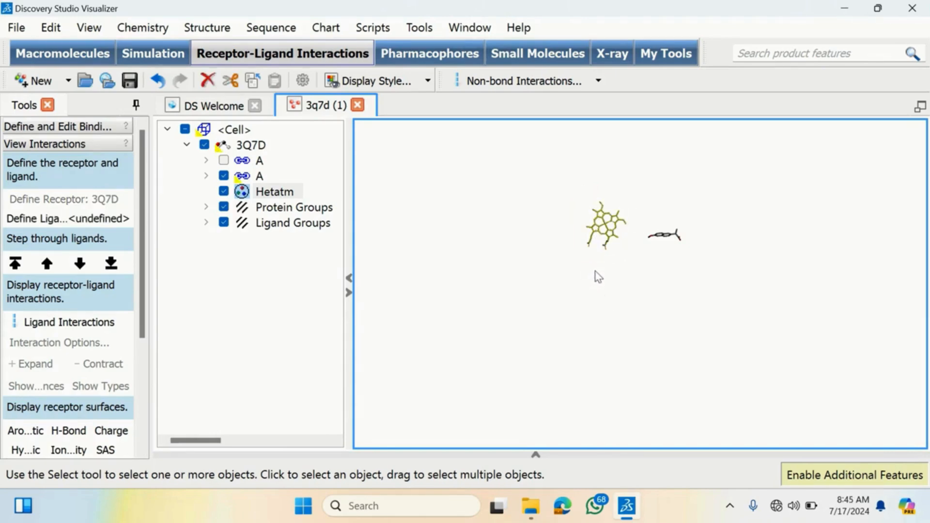
left_click(626, 285)
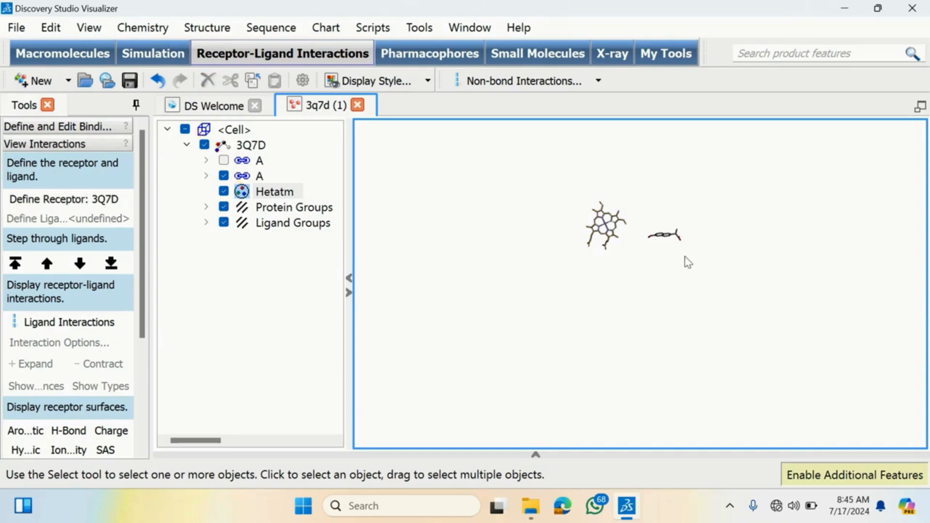
mouse_move(654, 207)
left_mouse_down()
mouse_move(644, 257)
mouse_move(705, 244)
mouse_move(653, 219)
left_mouse_up()
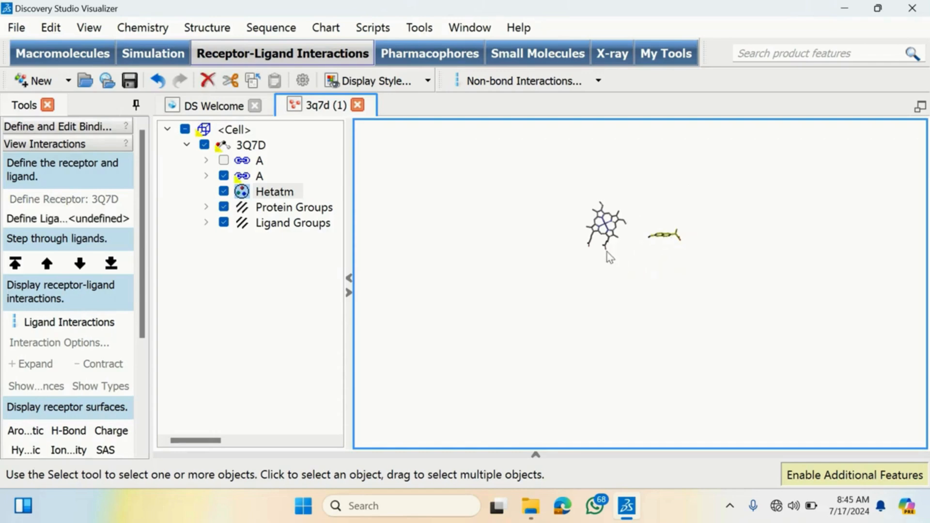
mouse_move(611, 252)
left_mouse_down()
mouse_move(627, 208)
mouse_move(603, 213)
mouse_move(583, 240)
mouse_move(599, 262)
left_mouse_up()
- Clear the selection and show the hidden first chain A of 3Q7D again
left_click(602, 280)
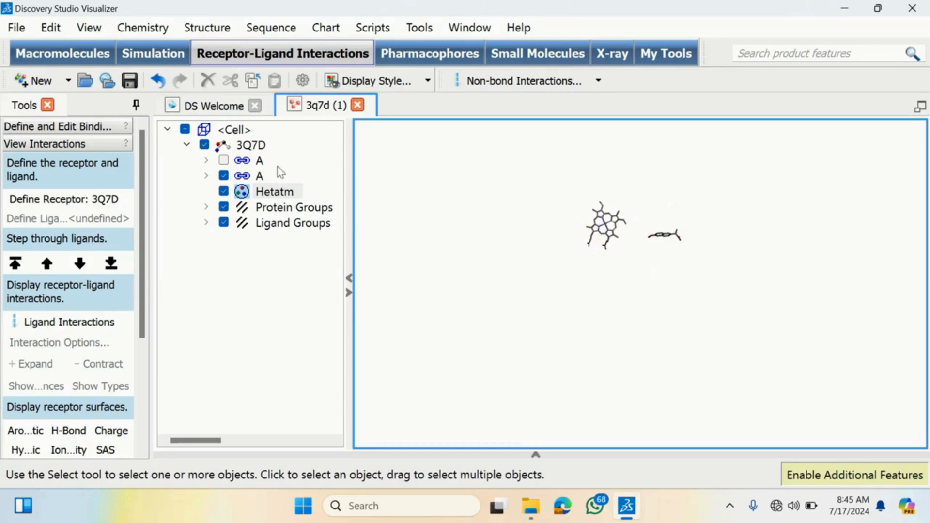
left_click(224, 160)
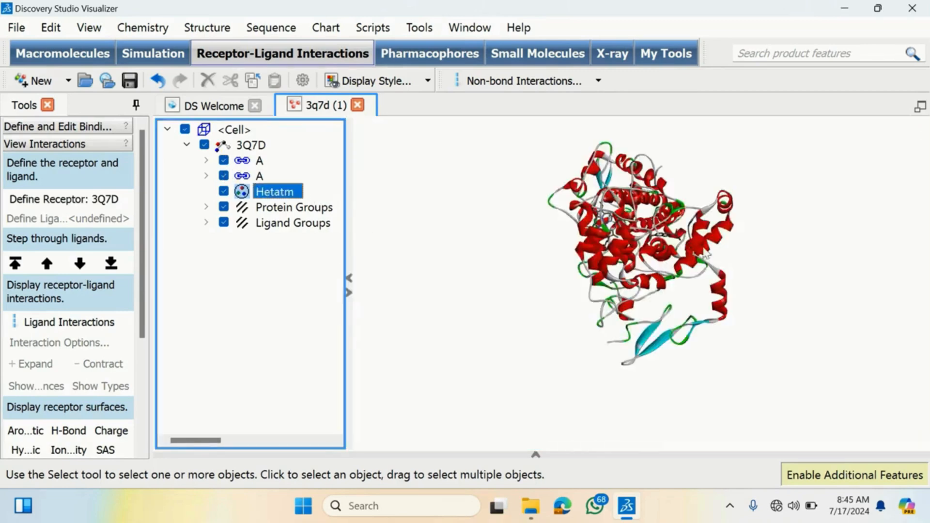
- Examine where the heme and the small ligand sit inside the protein, comparing their two pockets from several angles
right_click_drag(665, 213, 639, 279)
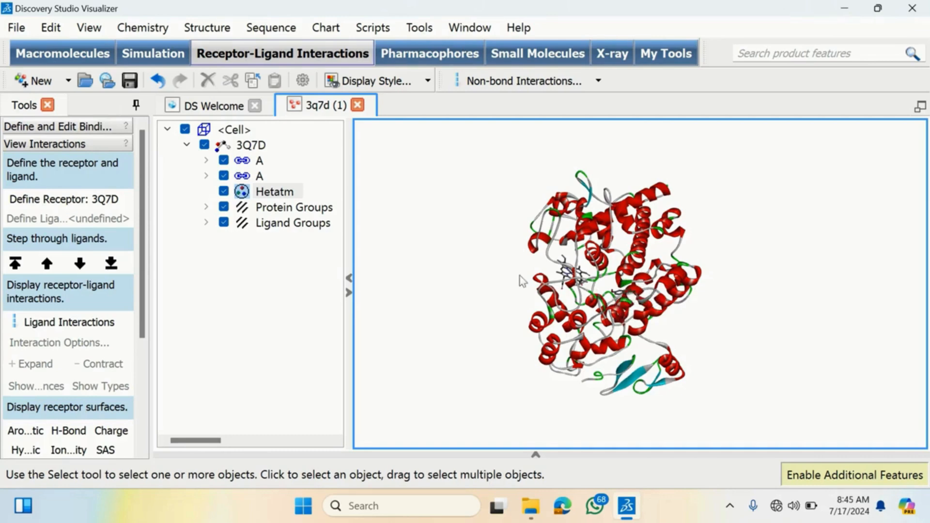
middle_click_drag(560, 264, 609, 298)
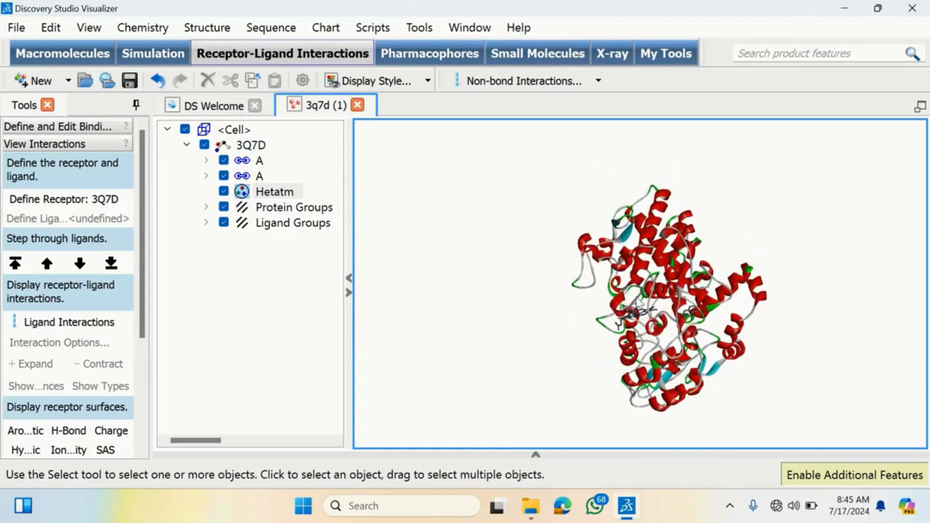
scroll(642, 310, "up", 5)
mouse_move(659, 257)
middle_mouse_down()
mouse_move(659, 174)
mouse_move(644, 209)
mouse_move(658, 232)
mouse_move(670, 227)
mouse_move(662, 261)
middle_mouse_up()
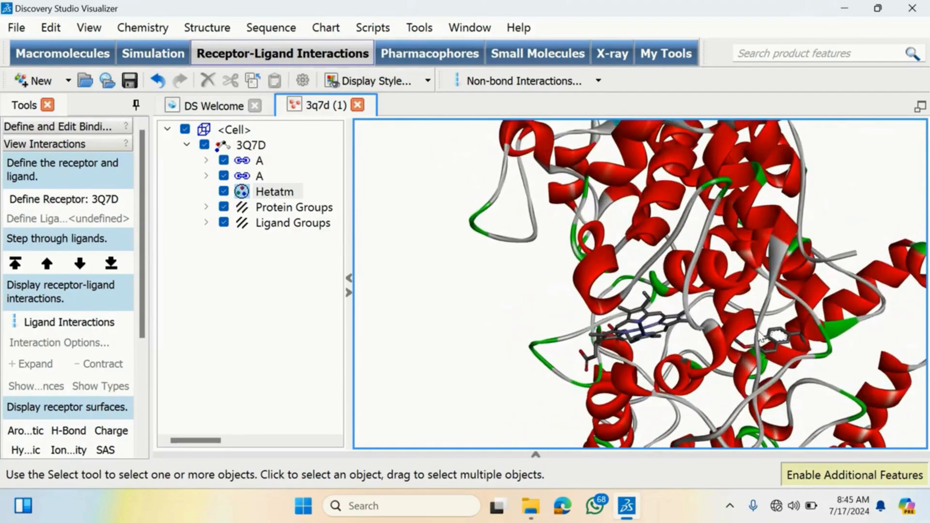
right_click_drag(759, 336, 698, 315)
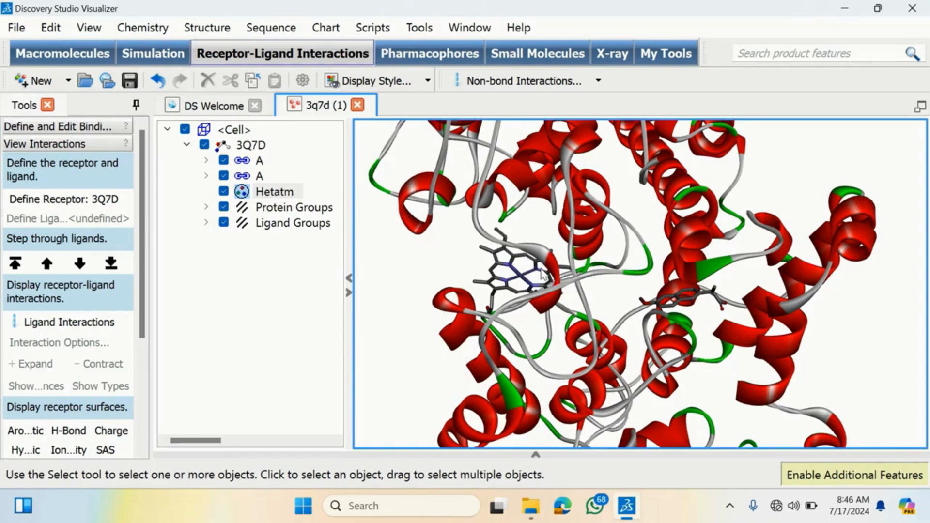
right_click(554, 240)
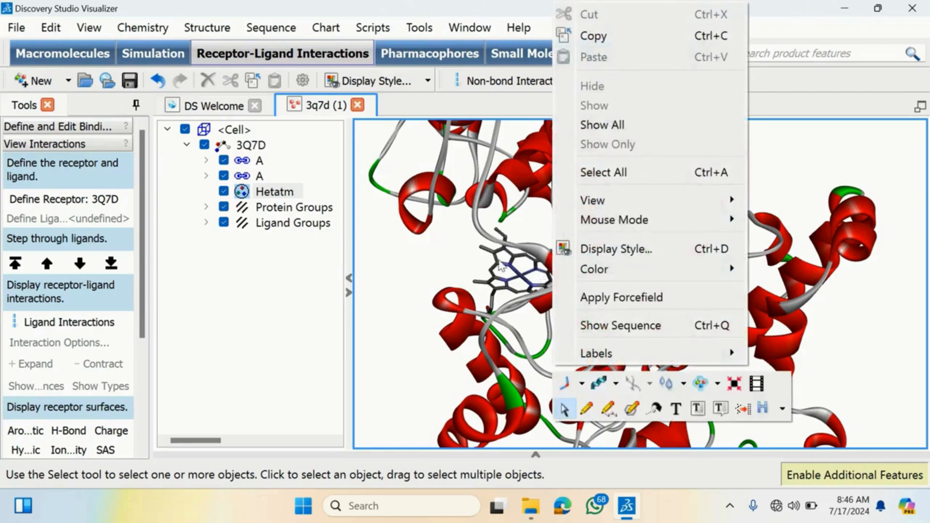
left_click(502, 266)
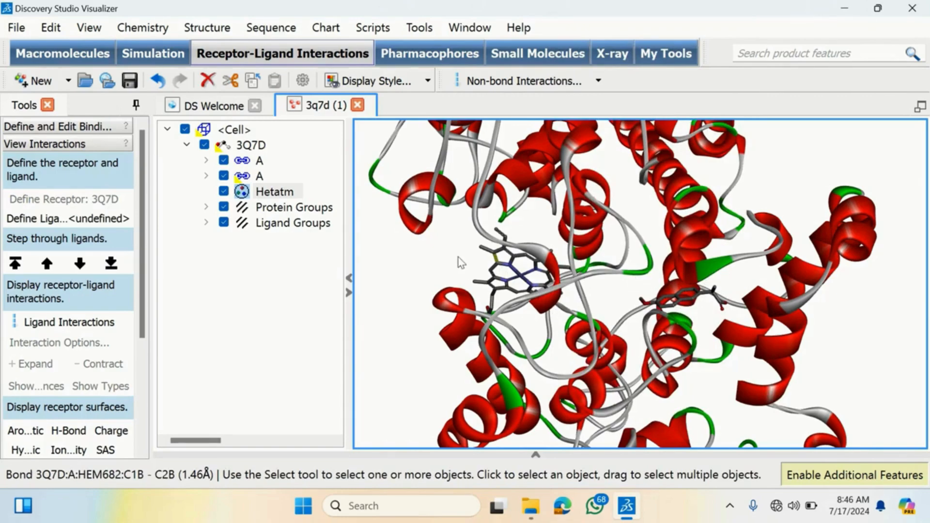
right_click_drag(461, 262, 510, 242)
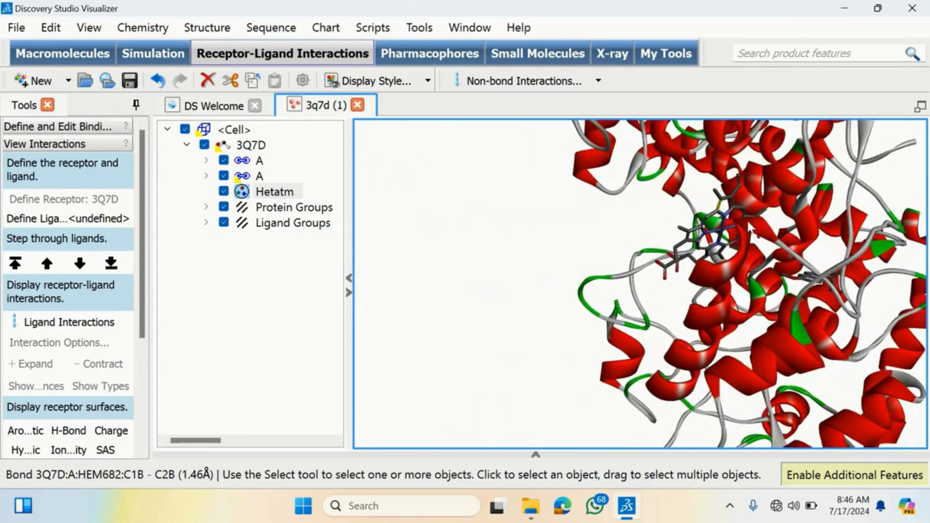
right_click_drag(743, 207, 736, 239)
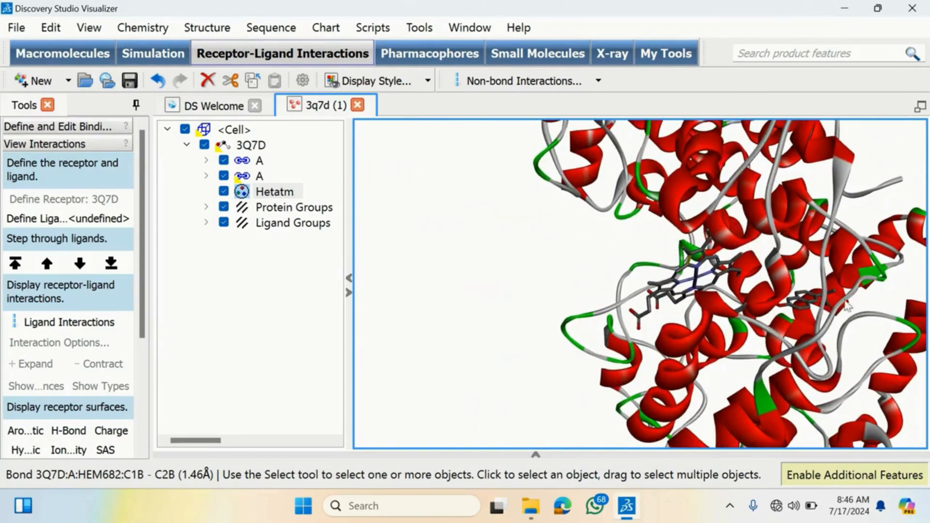
right_click_drag(851, 298, 659, 302)
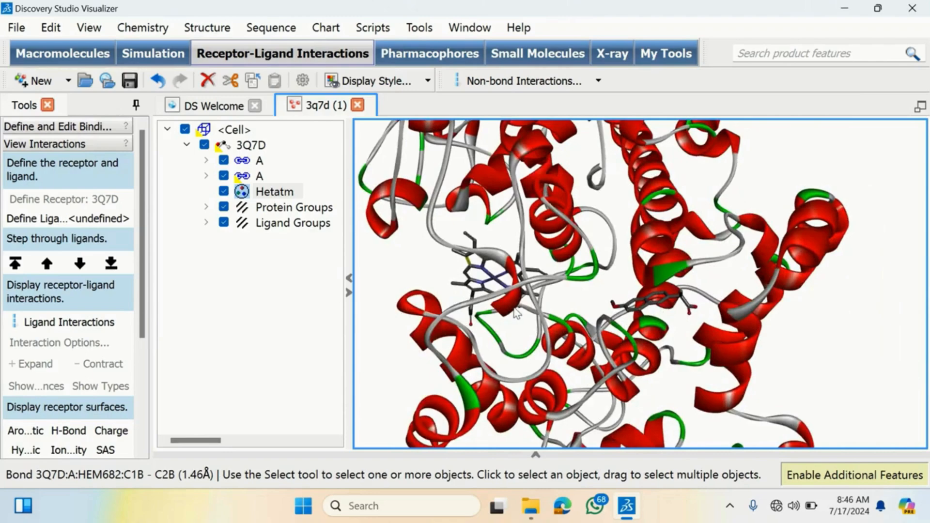
right_click_drag(517, 314, 562, 322)
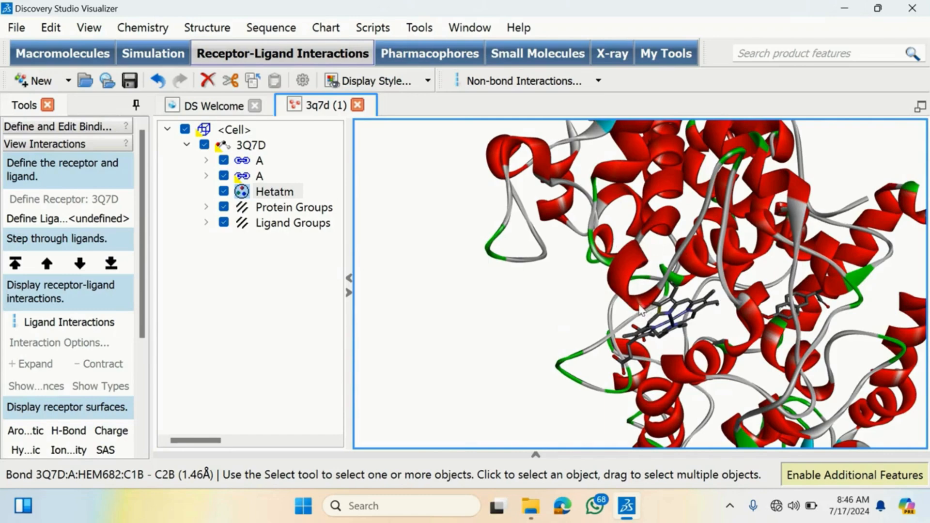
right_click_drag(640, 310, 655, 262)
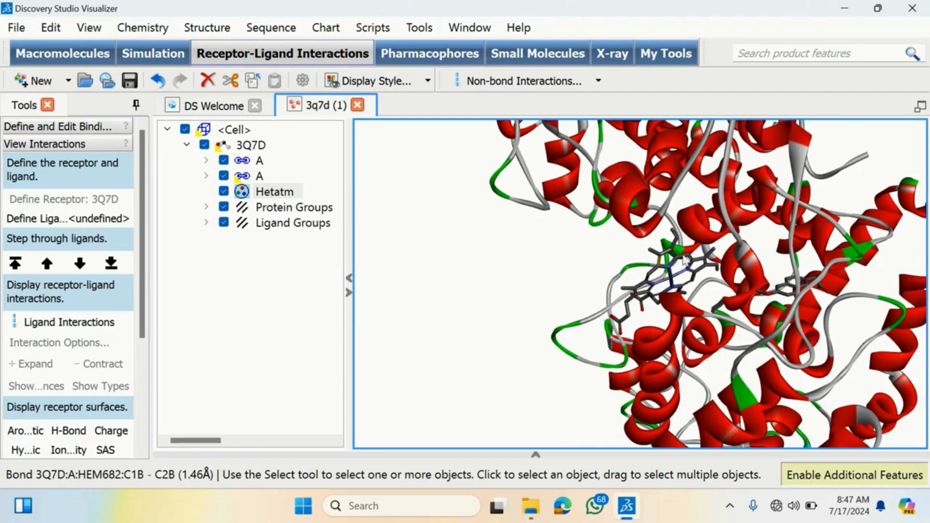
right_click_drag(771, 236, 716, 242)
right_click_drag(612, 337, 684, 325)
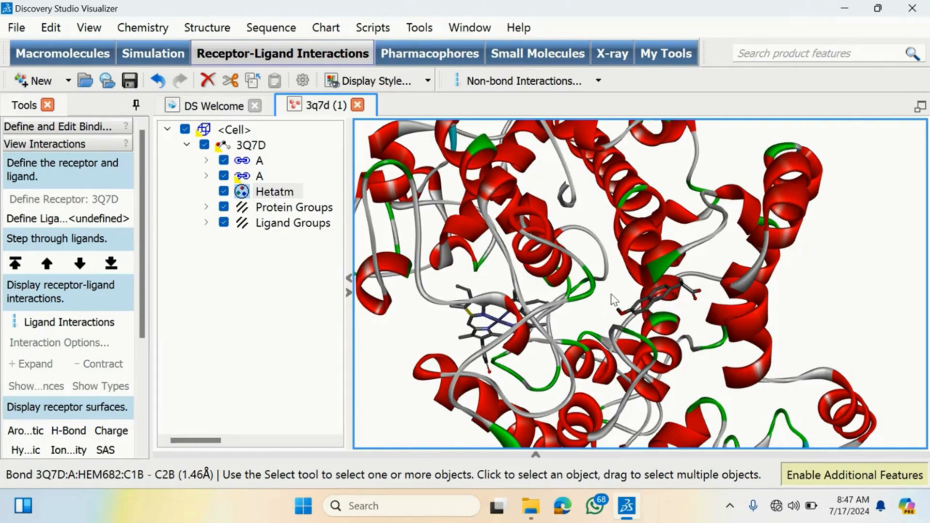
right_click_drag(612, 294, 658, 294)
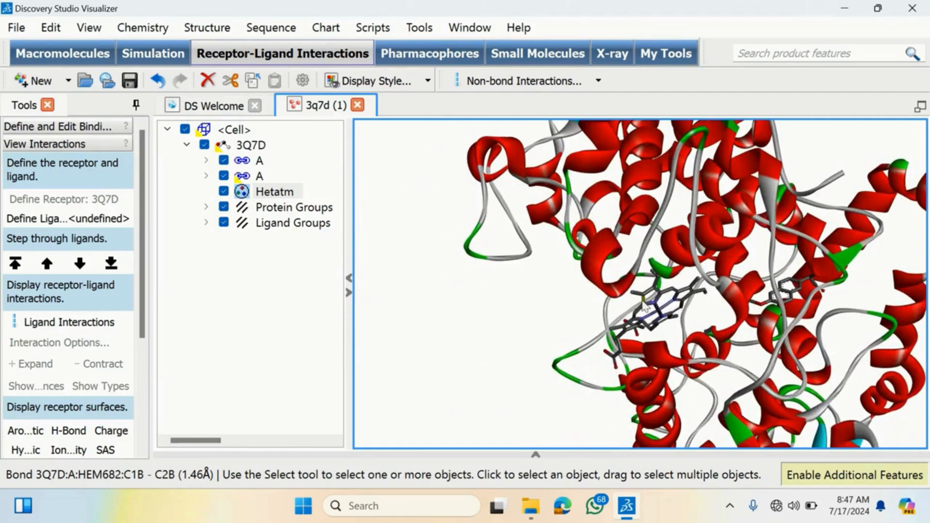
right_click_drag(766, 249, 718, 242)
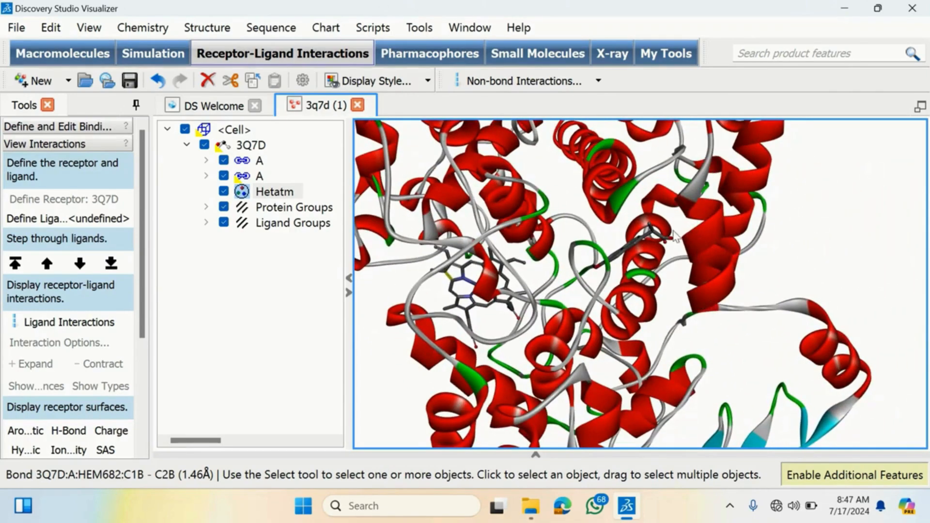
right_click_drag(678, 242, 684, 260)
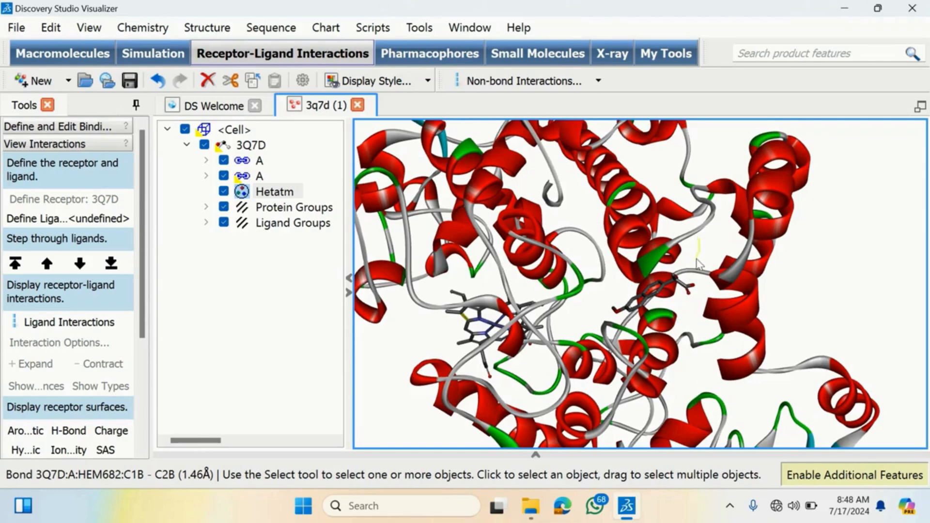
- Clear the heme bond selection and inspect the helices and loops surrounding the small ligand's pocket
left_click(695, 254)
mouse_move(689, 245)
middle_mouse_down()
mouse_move(685, 264)
mouse_move(692, 235)
middle_mouse_up()
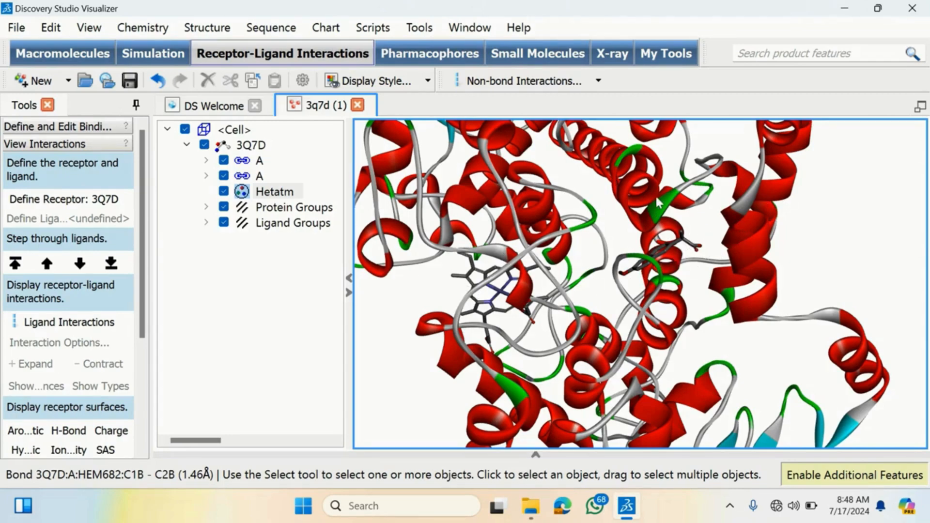
right_click_drag(656, 198, 672, 217)
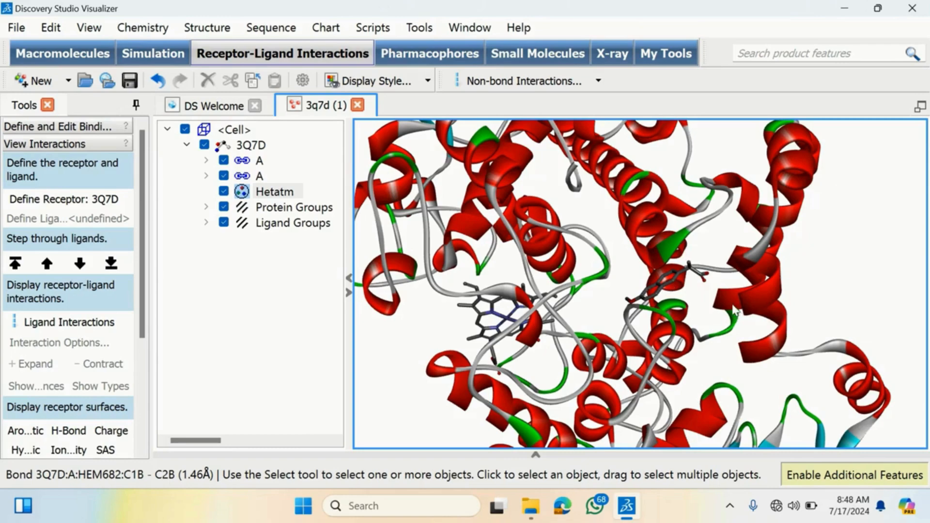
mouse_move(706, 225)
right_mouse_down()
mouse_move(706, 235)
mouse_move(705, 227)
right_mouse_up()
mouse_move(692, 300)
right_mouse_down()
mouse_move(679, 258)
mouse_move(682, 292)
mouse_move(694, 283)
mouse_move(684, 284)
mouse_move(681, 302)
mouse_move(694, 287)
right_mouse_up()
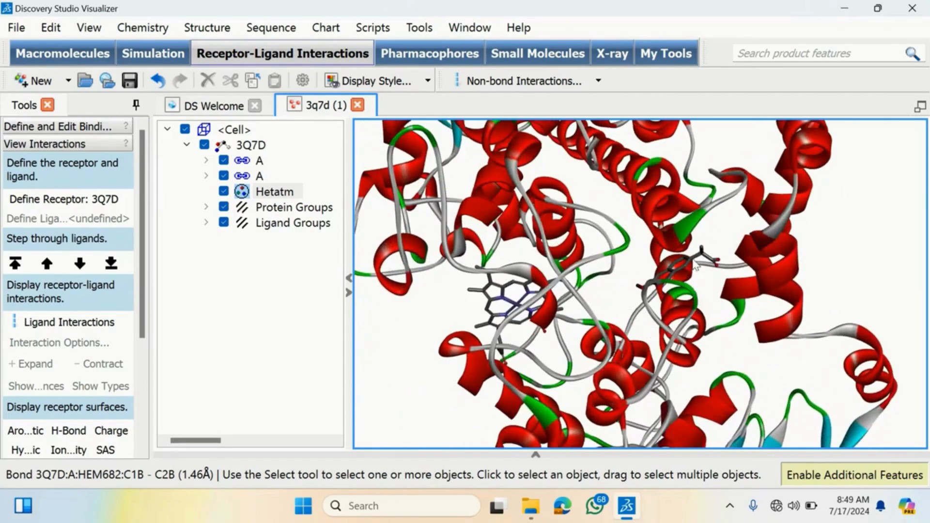
right_click_drag(650, 268, 649, 266)
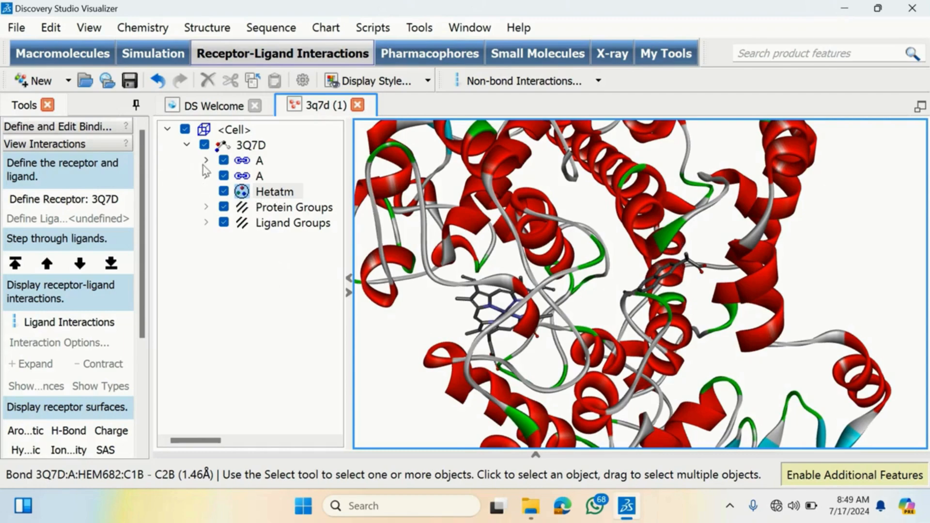
- Select the two A chains of 3Q7D one after the other to compare their contents, and clear the selection
left_click(262, 162)
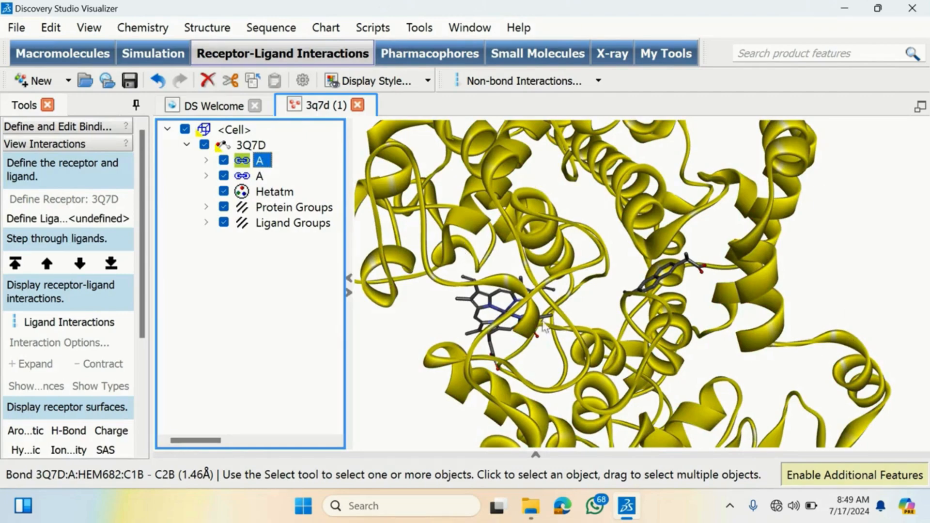
left_click(260, 179)
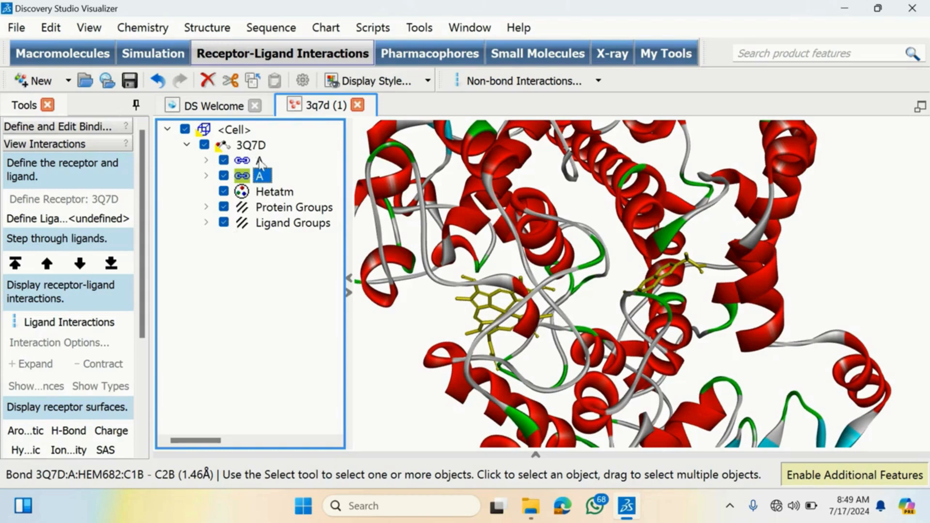
left_click(312, 158)
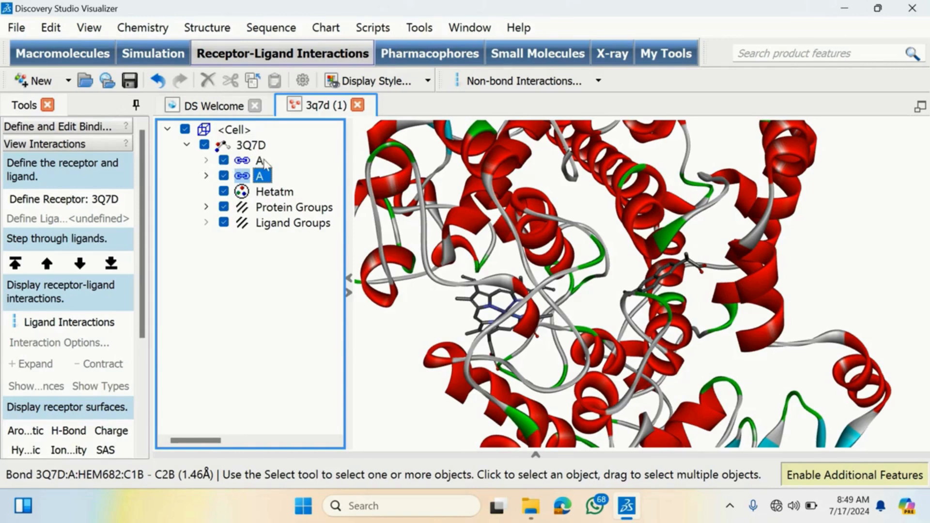
- Find residue ARG120 in the first chain A and set its atom display style to ball and stick
left_click(206, 160)
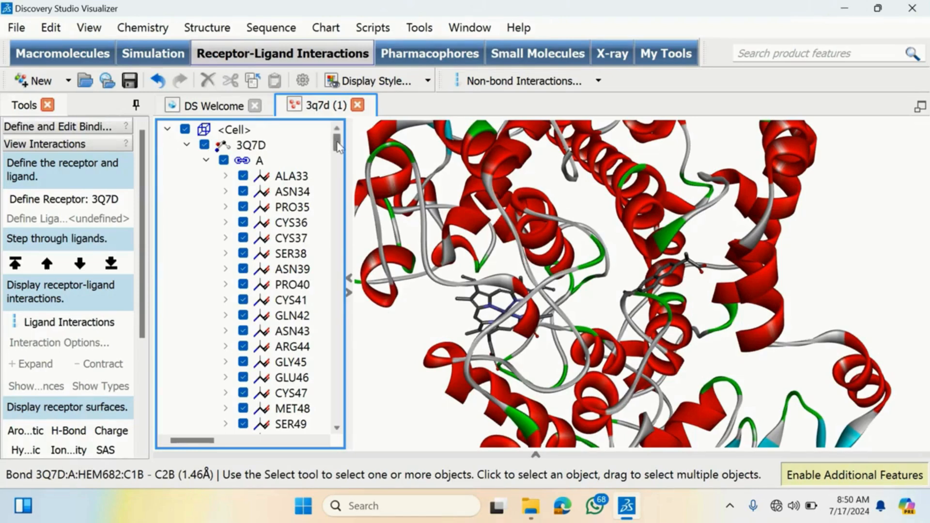
left_click_drag(338, 145, 339, 192)
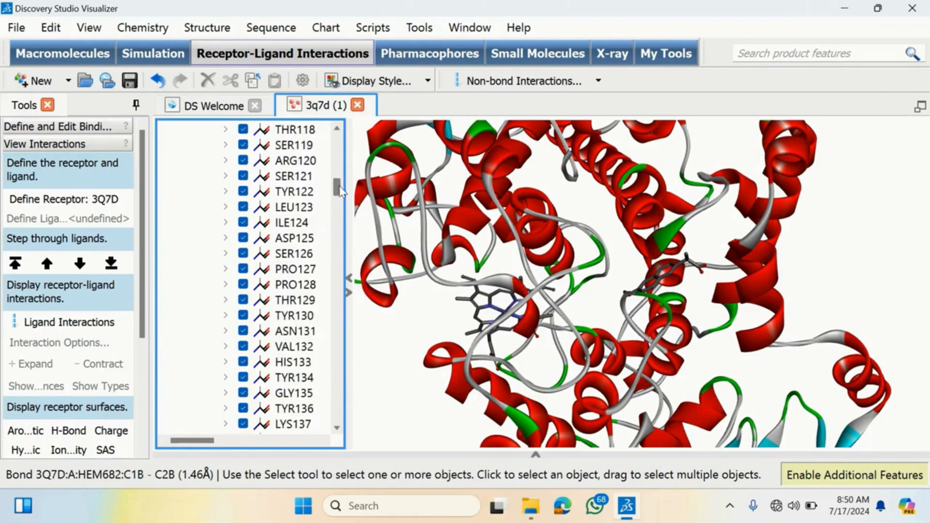
left_click(303, 162)
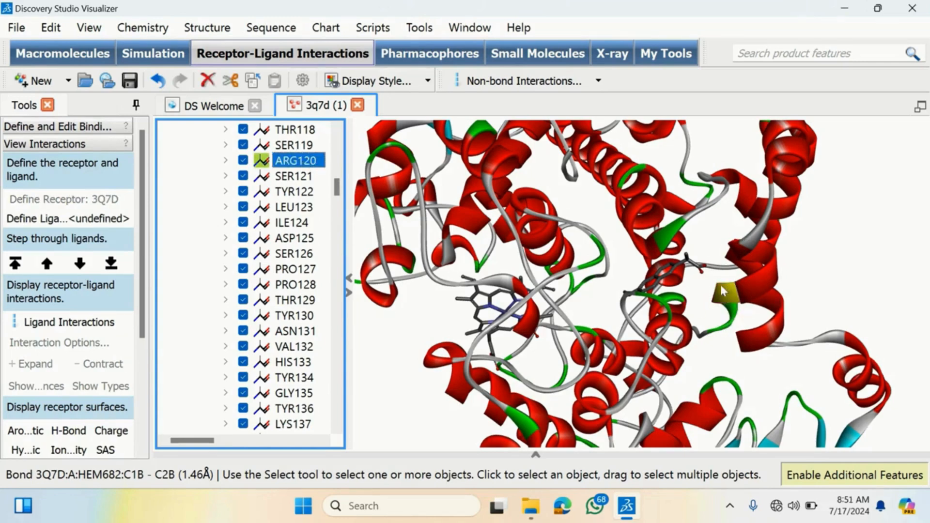
left_click(702, 299)
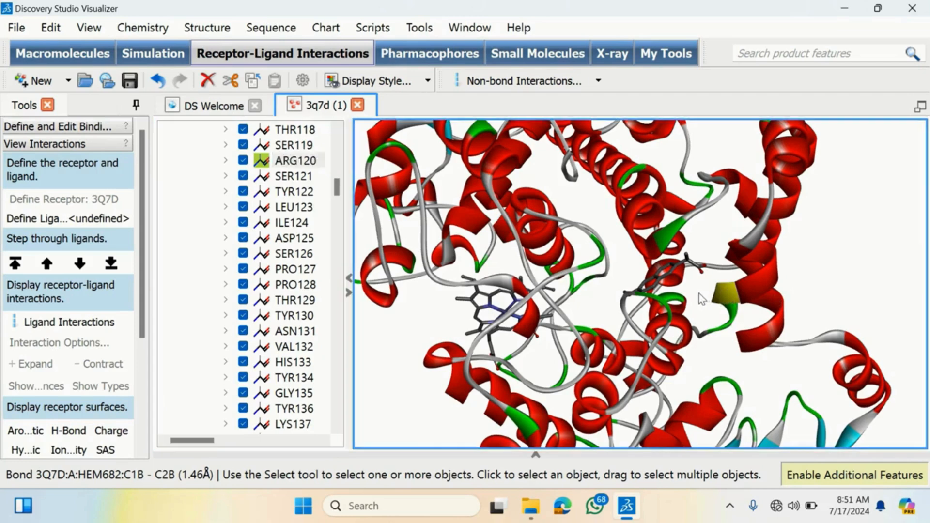
left_click(301, 164)
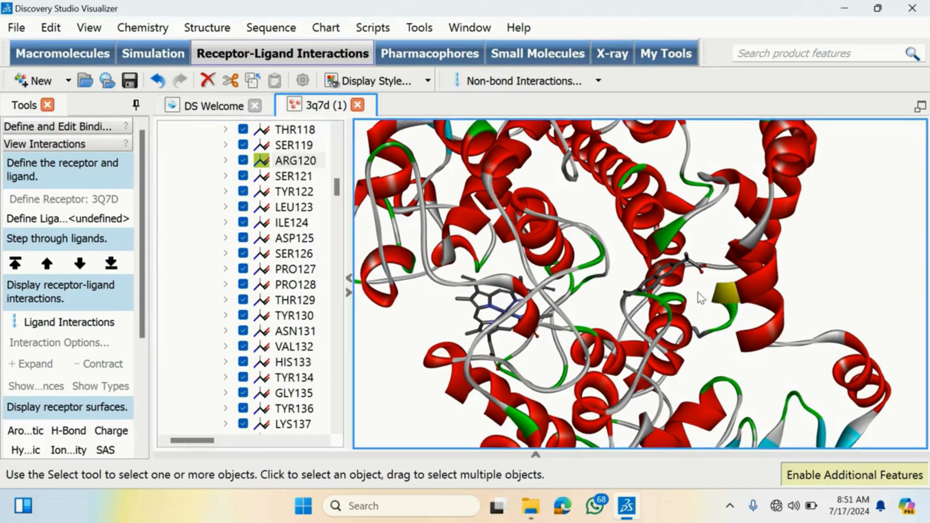
right_click(700, 297)
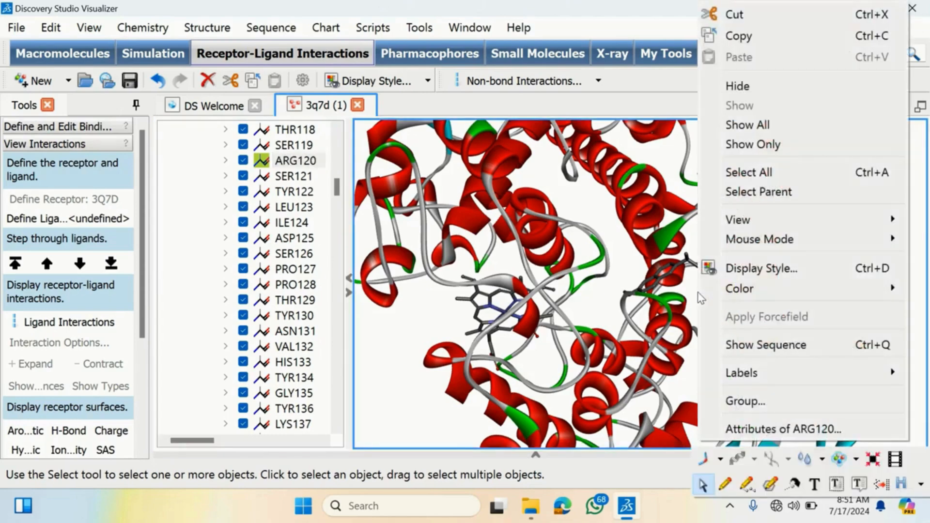
left_click(757, 271)
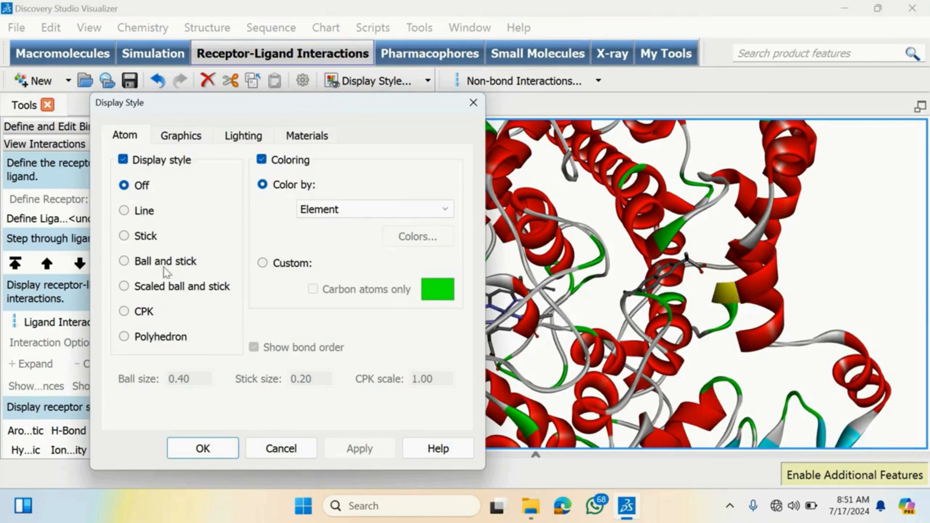
left_click(150, 262)
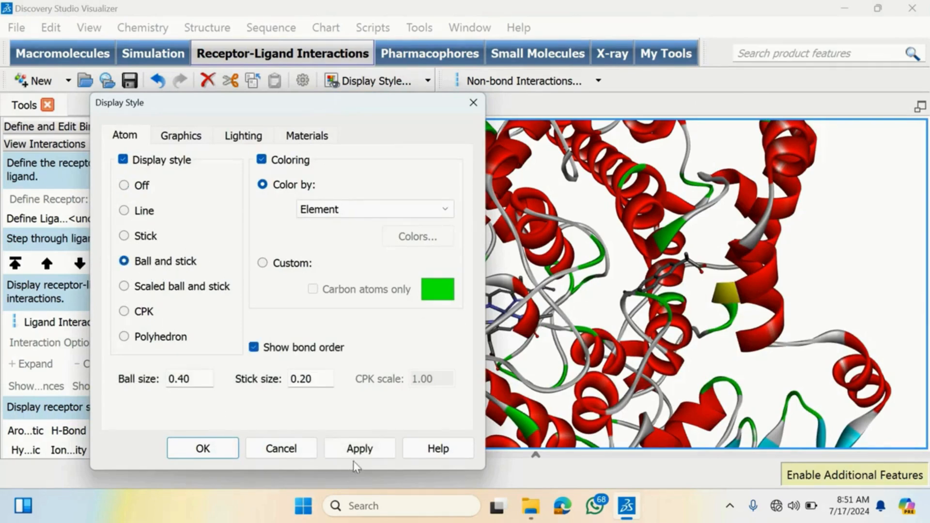
left_click(377, 446)
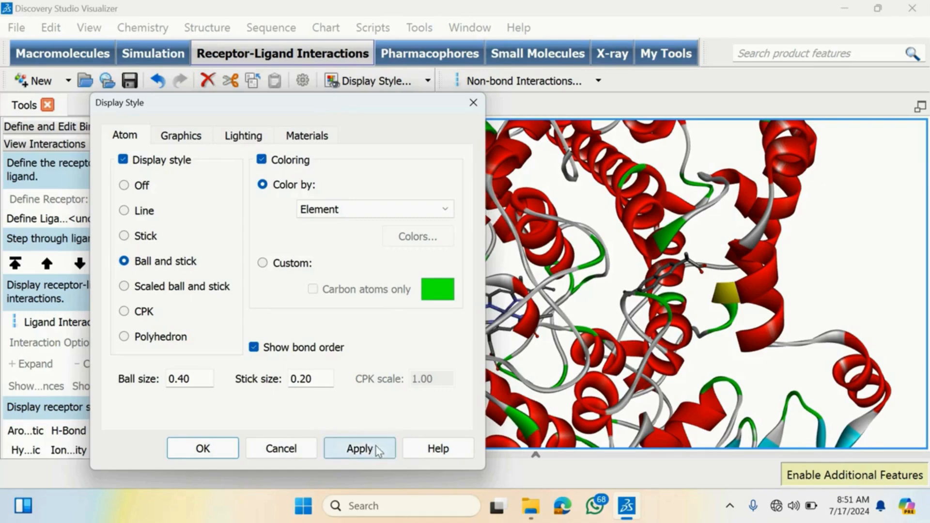
left_click(220, 447)
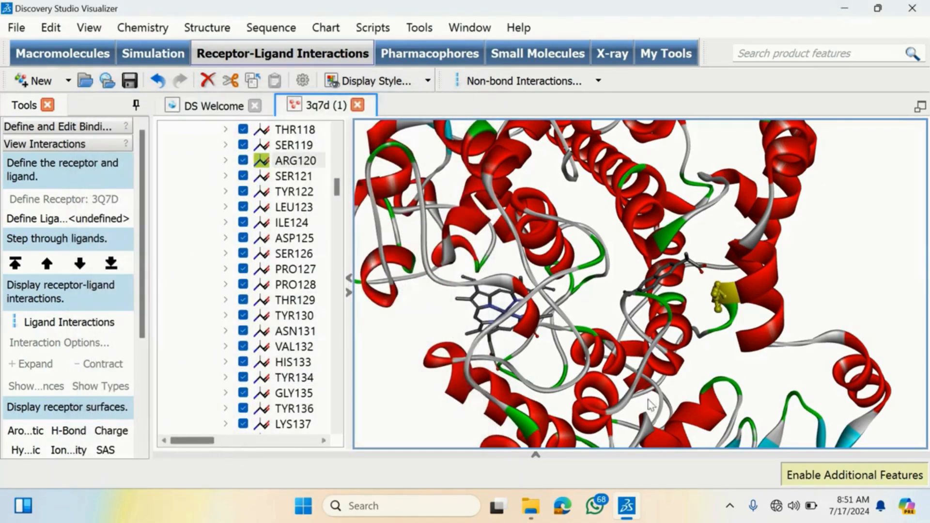
- Clear the selection and inspect ARG120 up close in relation to the small ligand
left_click(844, 216)
scroll(694, 305, "up", 5)
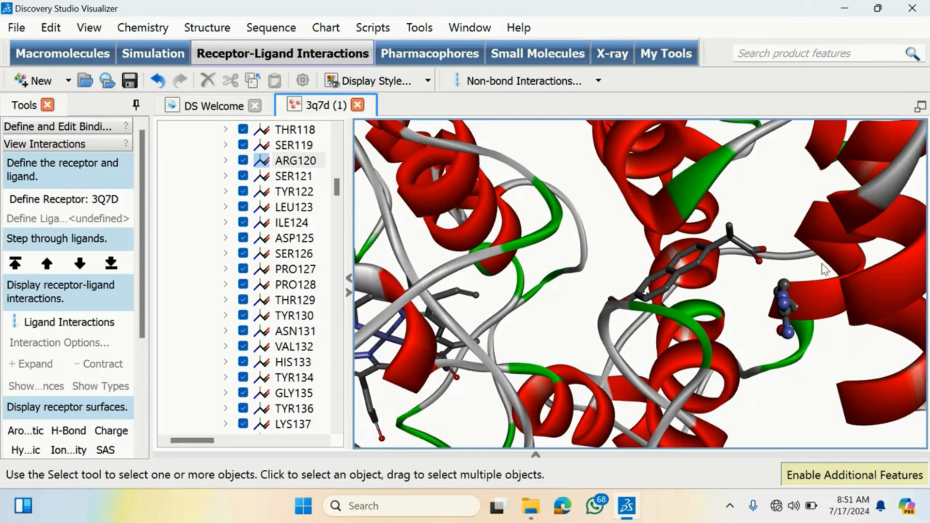
mouse_move(822, 263)
middle_mouse_down()
mouse_move(793, 261)
mouse_move(809, 250)
mouse_move(830, 254)
mouse_move(824, 270)
mouse_move(812, 249)
mouse_move(812, 257)
middle_mouse_up()
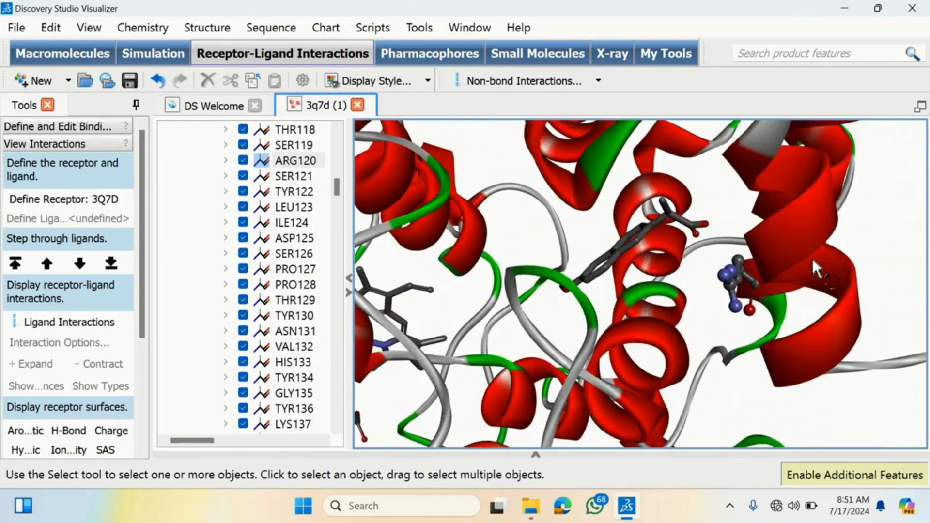
scroll(812, 258, "down", 1)
scroll(780, 295, "up", 5)
scroll(784, 283, "up", 1)
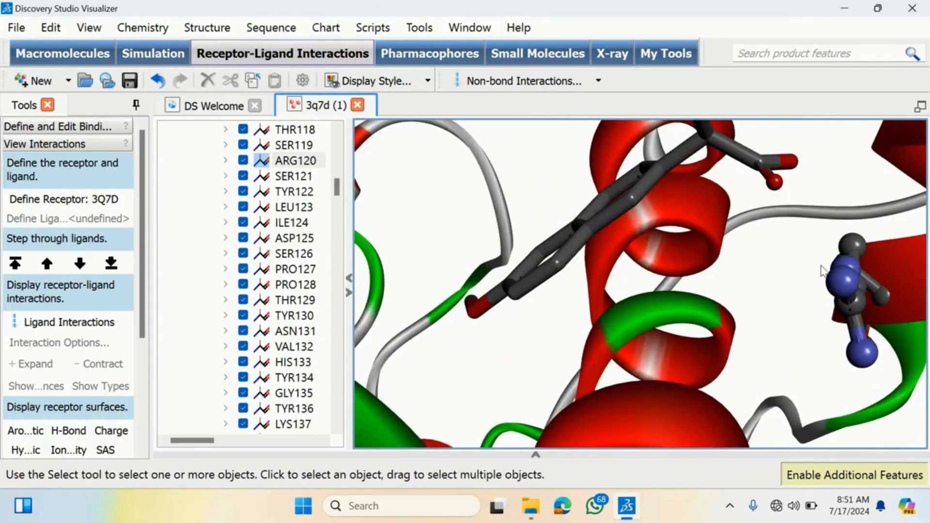
- Examine the binding pocket from several angles and distances, comparing ARG120's position with the small ligand and the surrounding helices
scroll(822, 272, "down", 6)
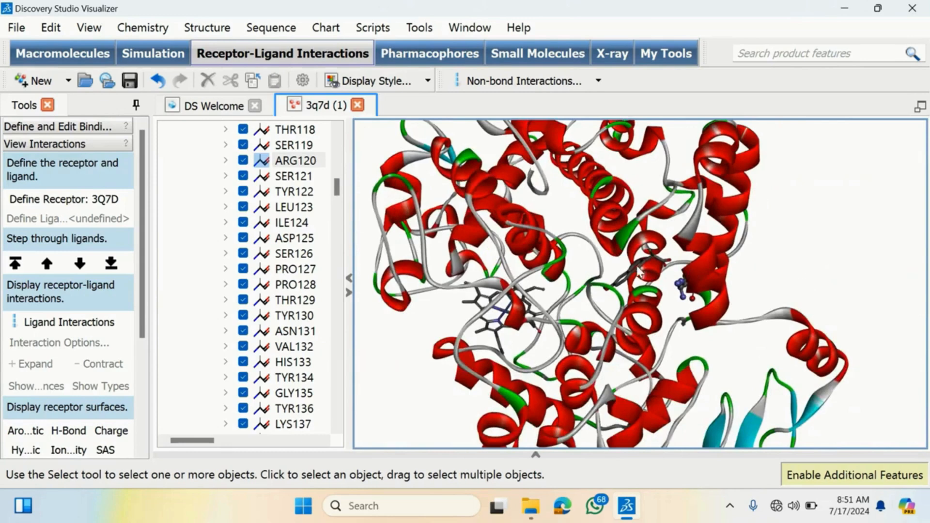
scroll(639, 270, "down", 1)
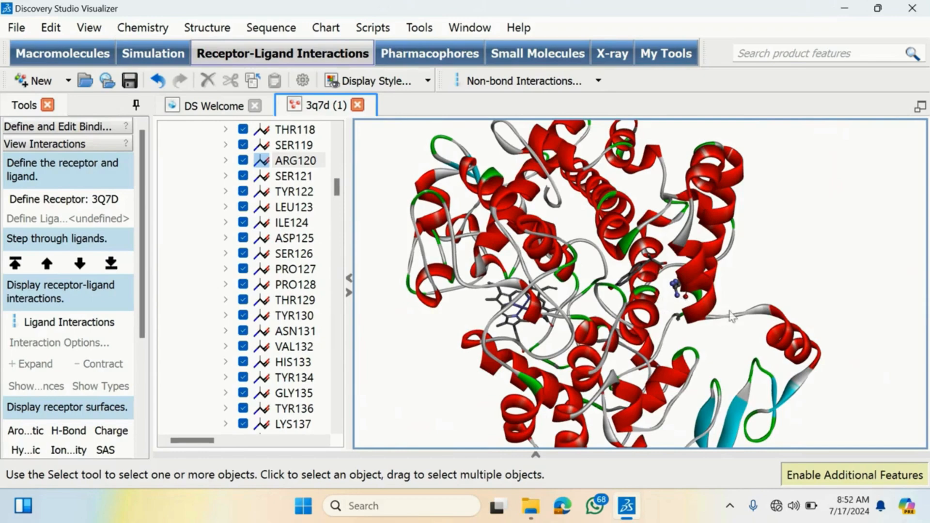
scroll(656, 289, "up", 3)
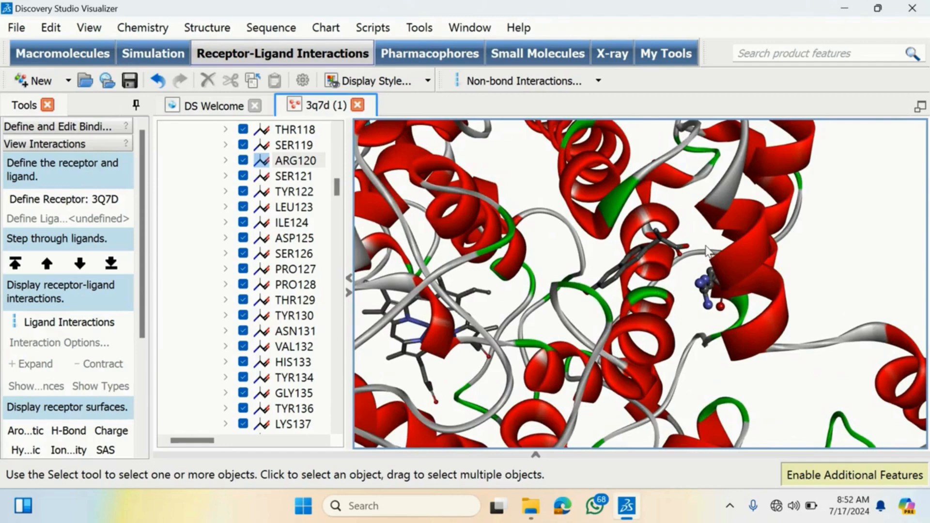
scroll(707, 250, "up", 2)
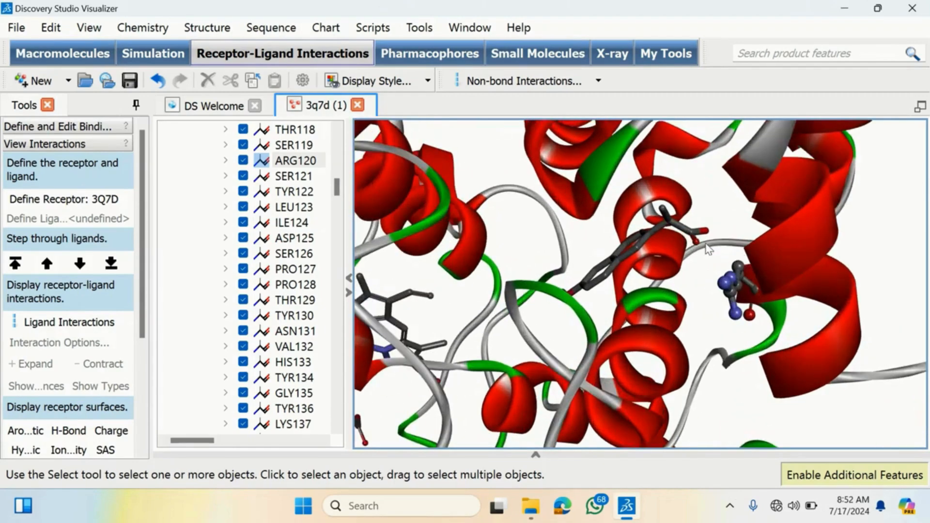
scroll(719, 241, "up", 1)
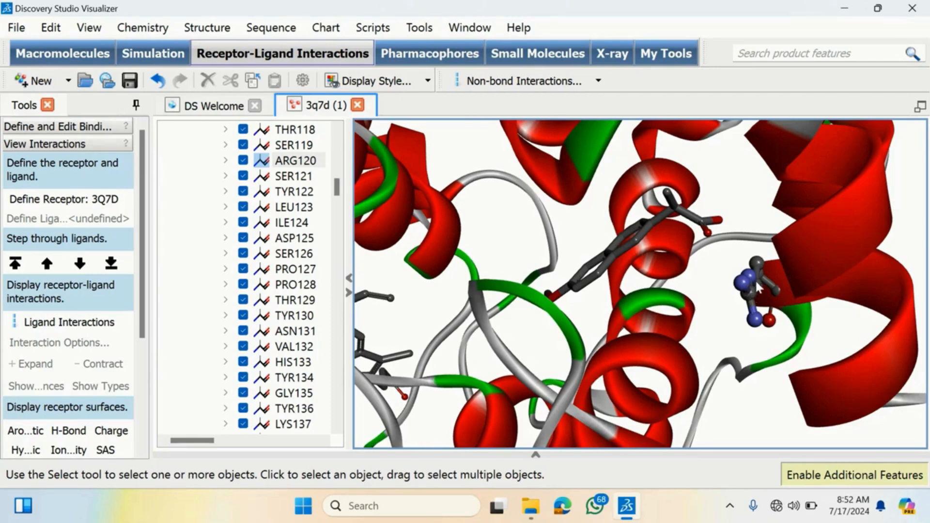
scroll(699, 264, "up", 2)
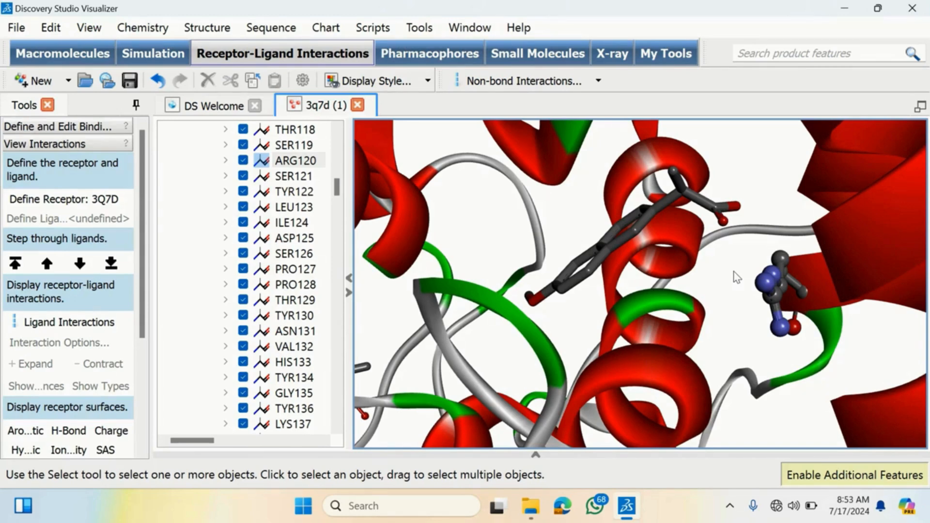
scroll(717, 325, "down", 5)
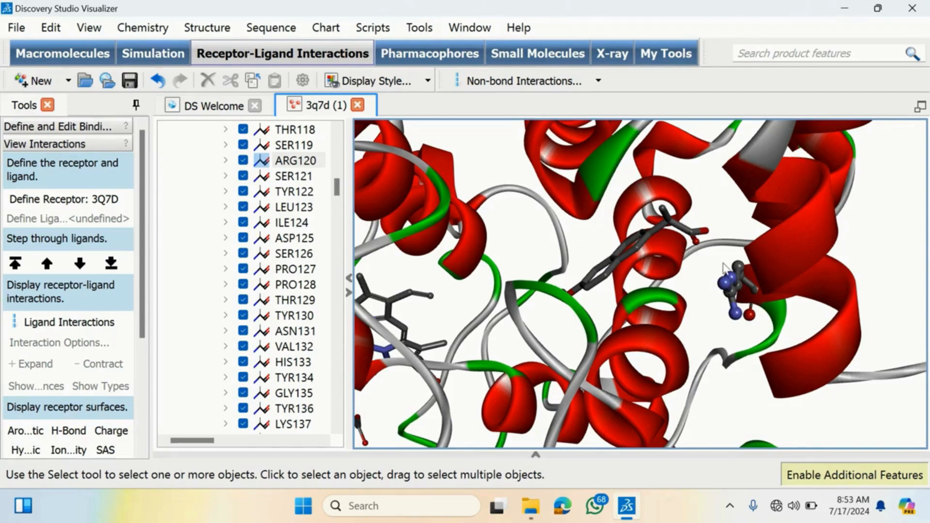
mouse_move(724, 264)
right_mouse_down()
mouse_move(702, 256)
mouse_move(720, 253)
right_mouse_up()
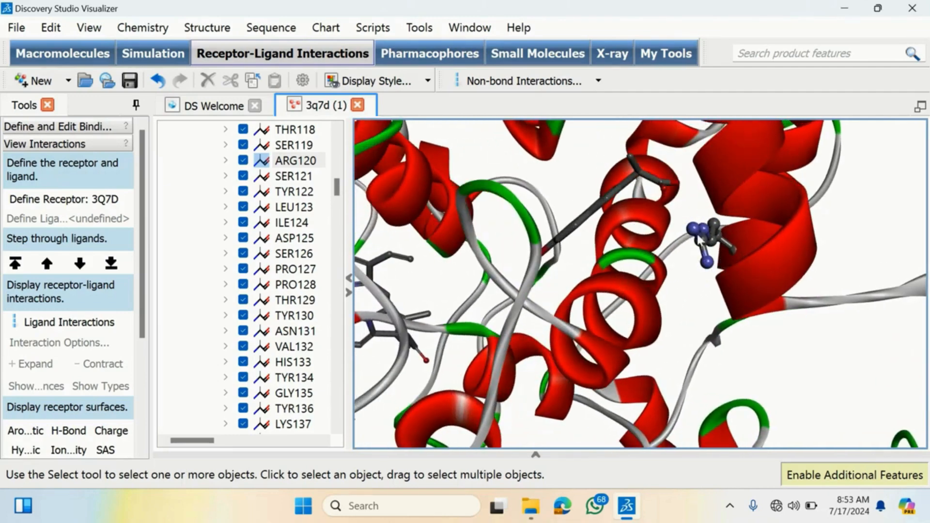
right_click_drag(712, 217, 710, 222)
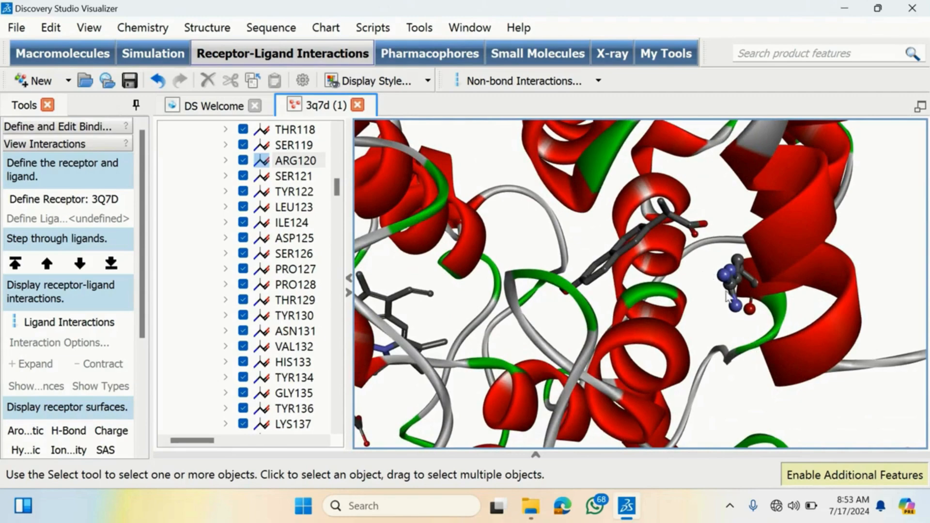
scroll(727, 291, "up", 5)
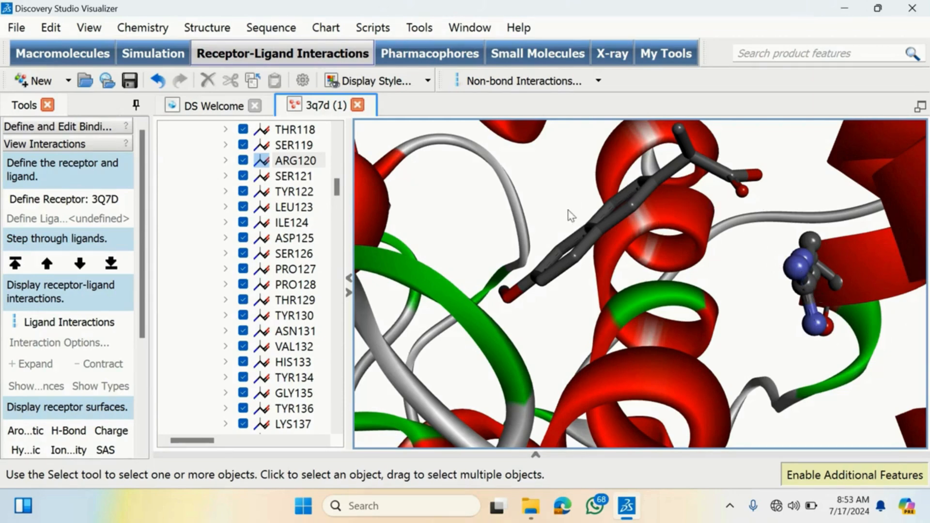
- Identify ARG120's individual atoms, including NH2, NH1, NE and CD, and compare their placement with the small ligand
left_click(799, 270)
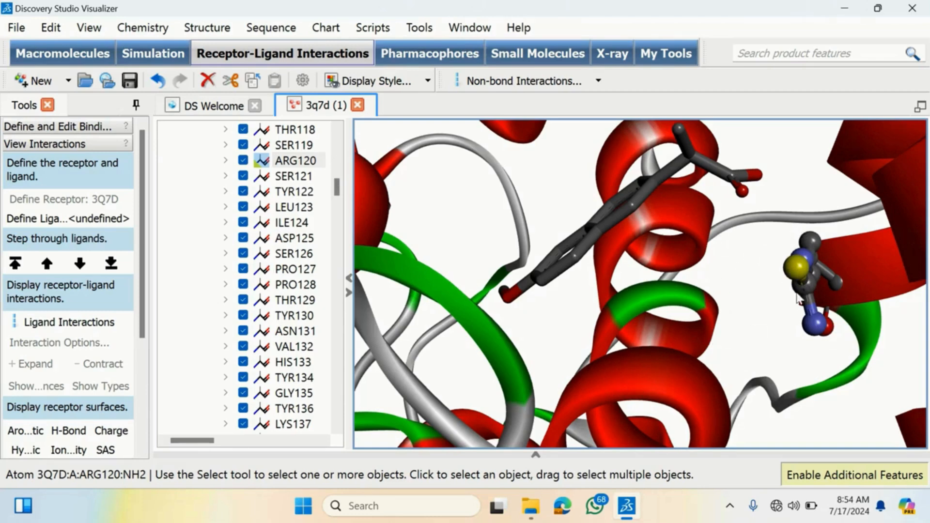
left_click(781, 286)
right_click_drag(779, 285, 732, 286)
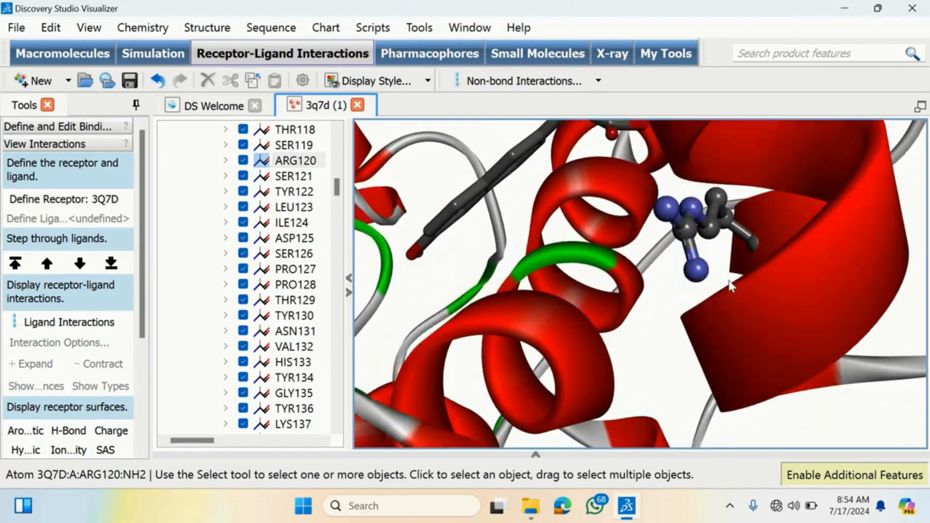
left_click(692, 256)
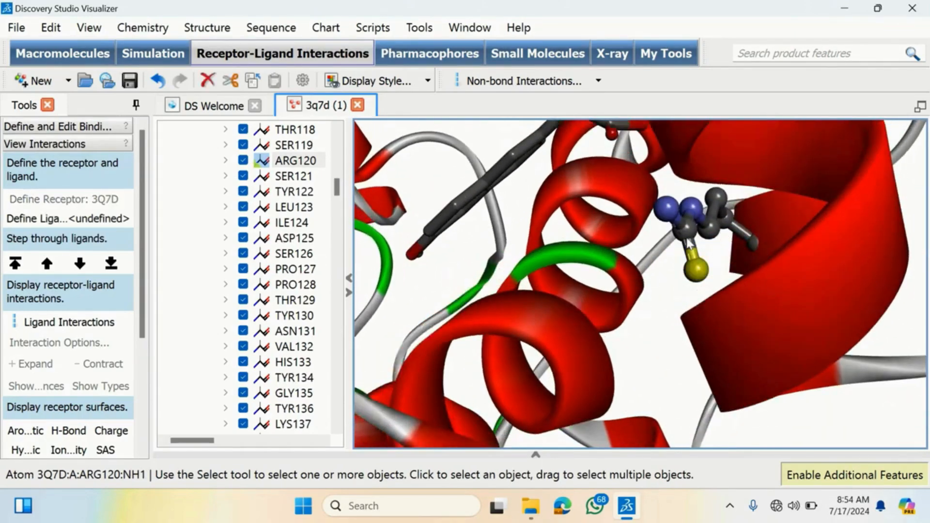
left_click(669, 213)
left_click(694, 204)
left_click(729, 203)
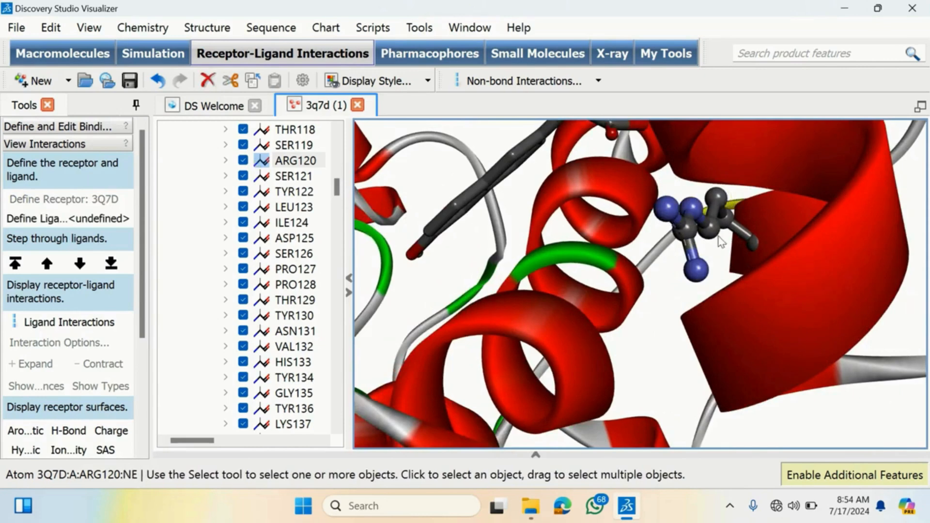
left_click(718, 240)
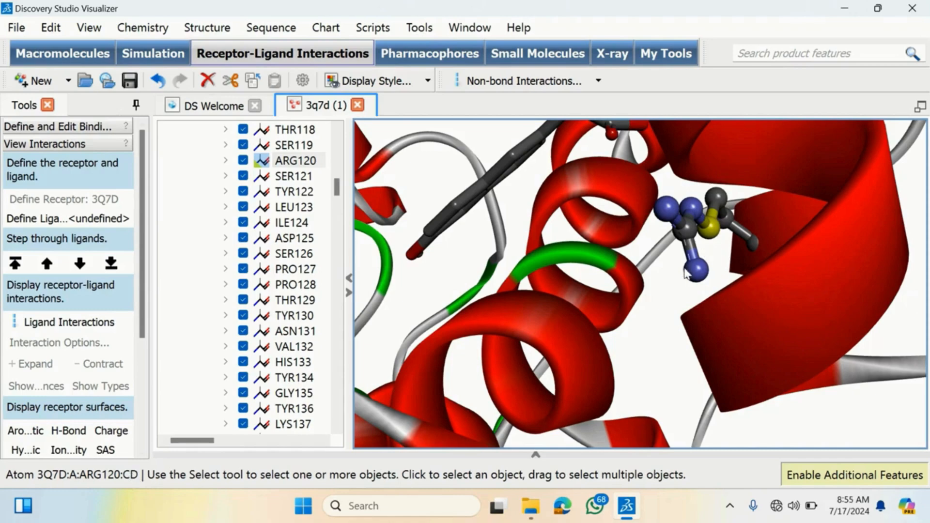
right_click_drag(653, 290, 664, 292)
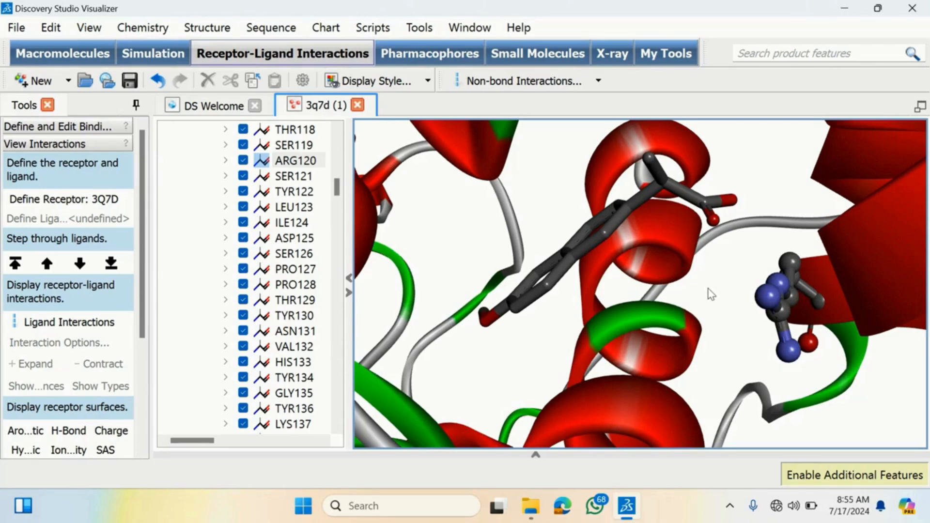
left_click(769, 298)
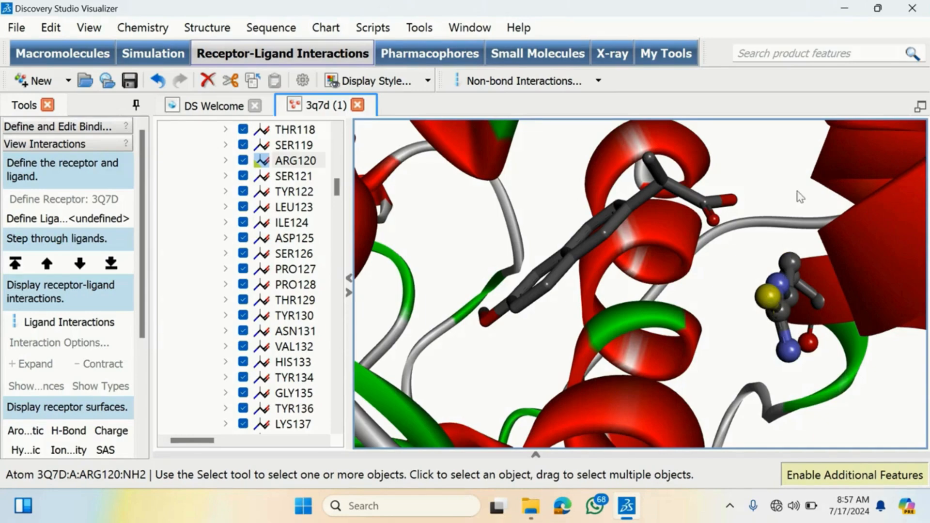
- Launch GaussView 6.0 from the desktop, dismiss its startup warnings and tips, and maximize its main window
left_click(842, 15)
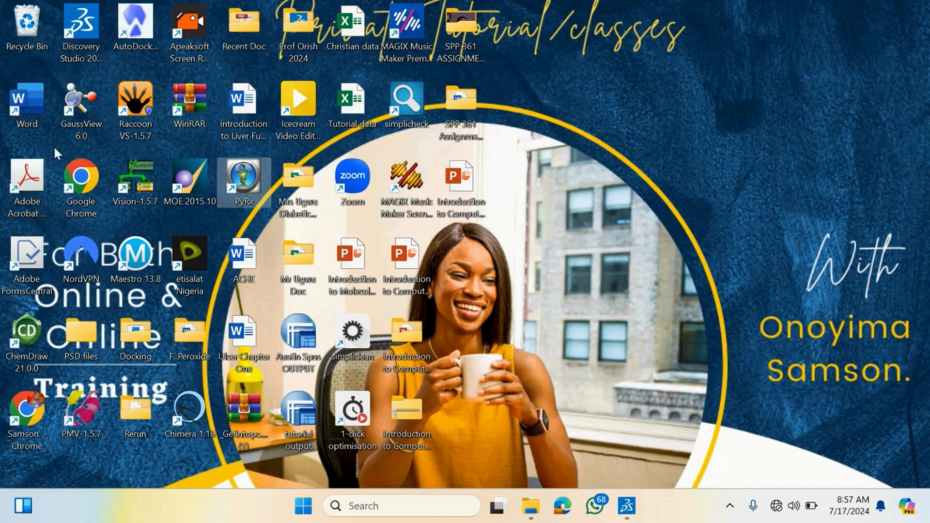
left_click(83, 111)
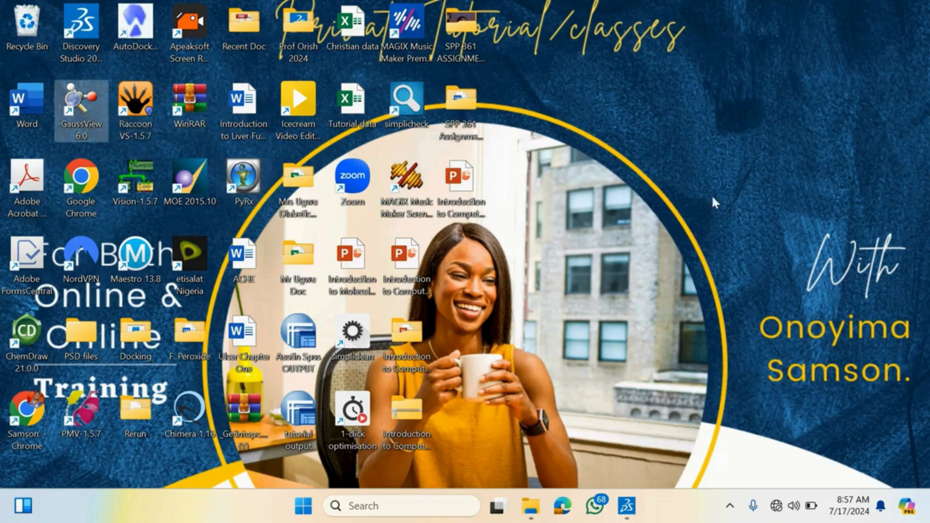
double_click(86, 121)
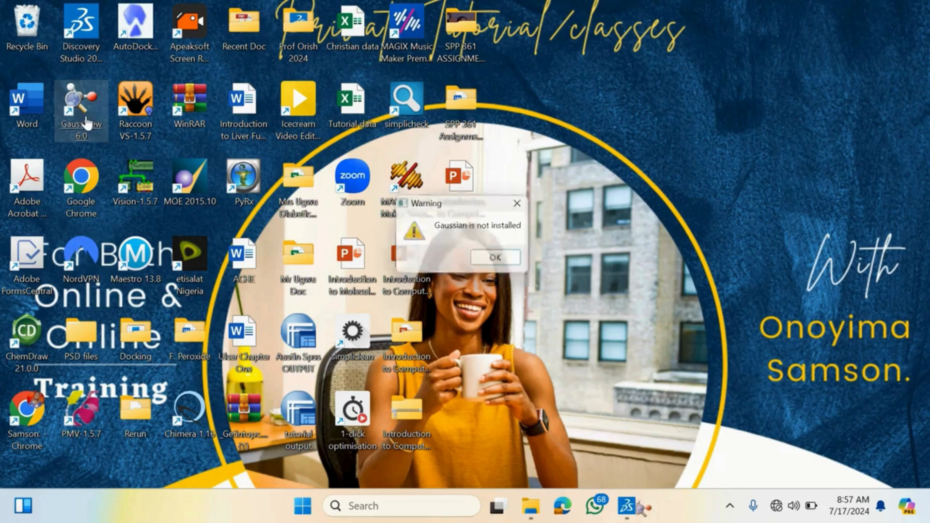
left_click(496, 261)
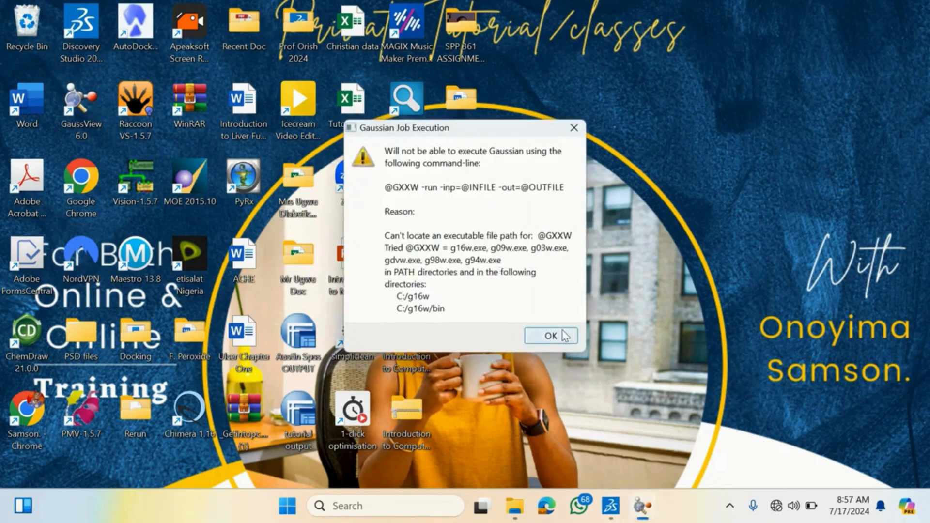
left_click(563, 331)
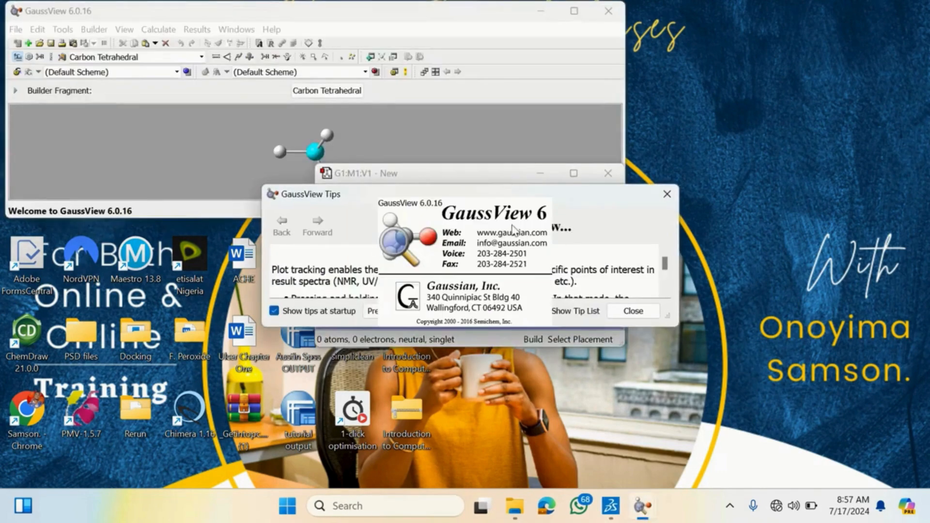
left_click(637, 310)
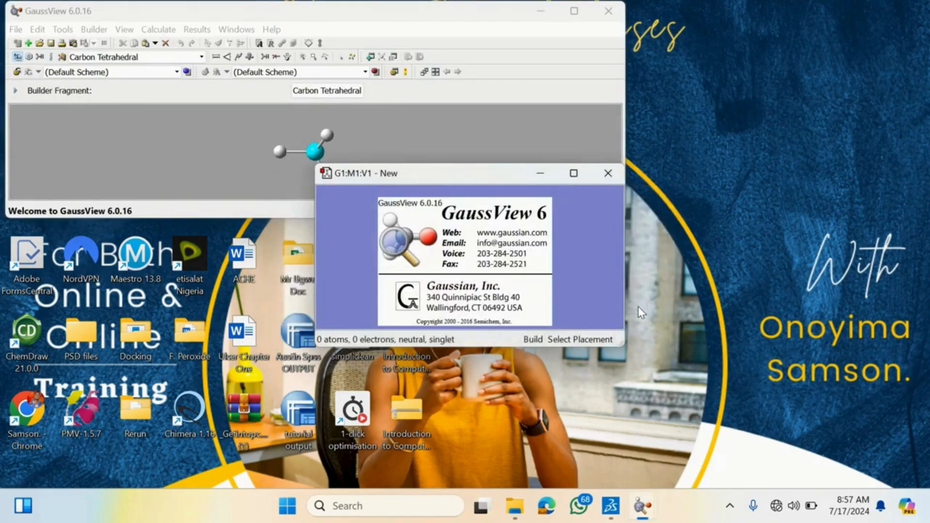
left_click(540, 173)
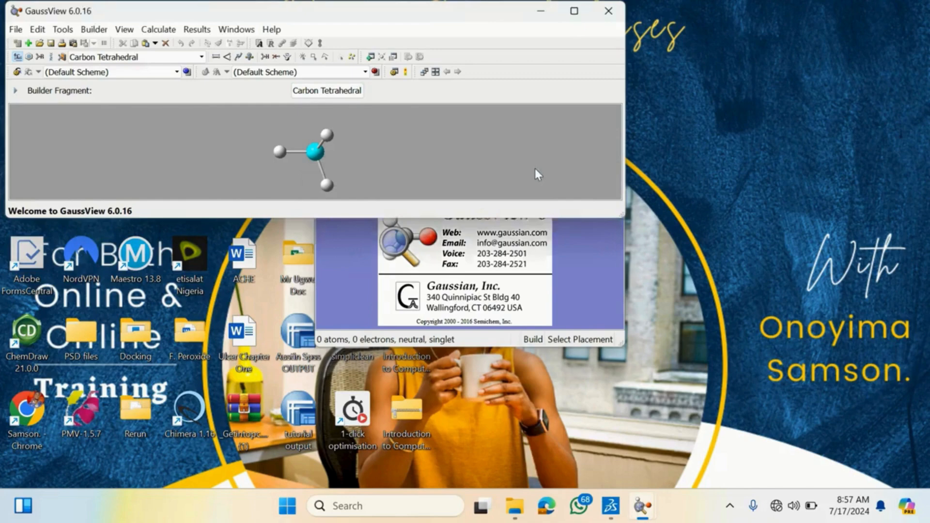
left_click(574, 10)
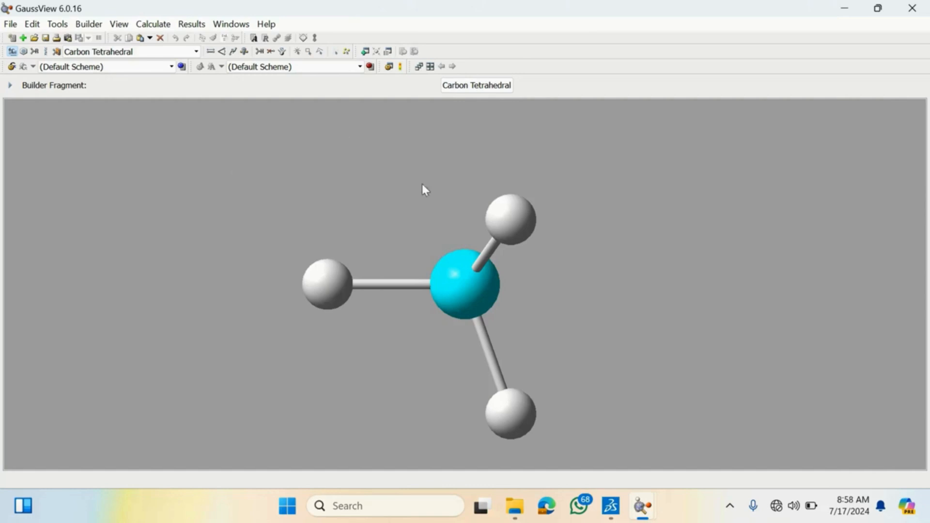
left_click(8, 24)
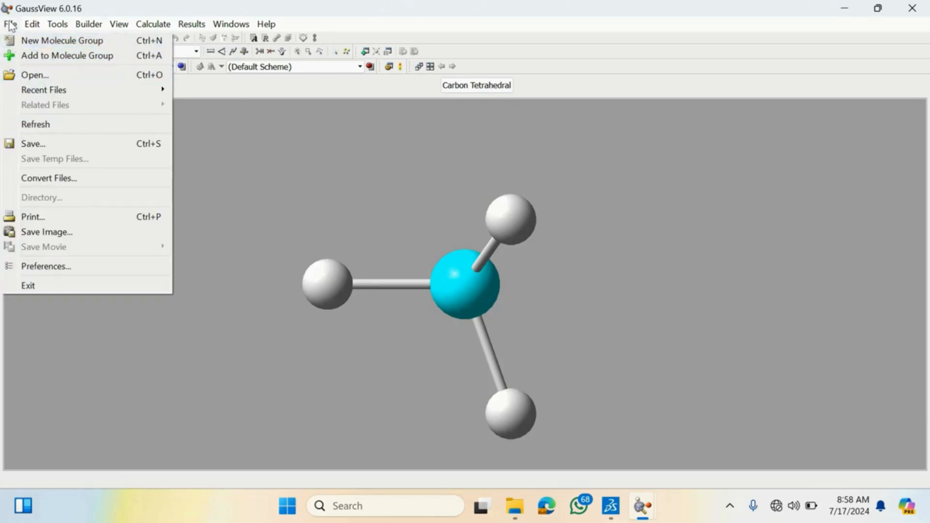
mouse_move(32, 24)
left_click(374, 175)
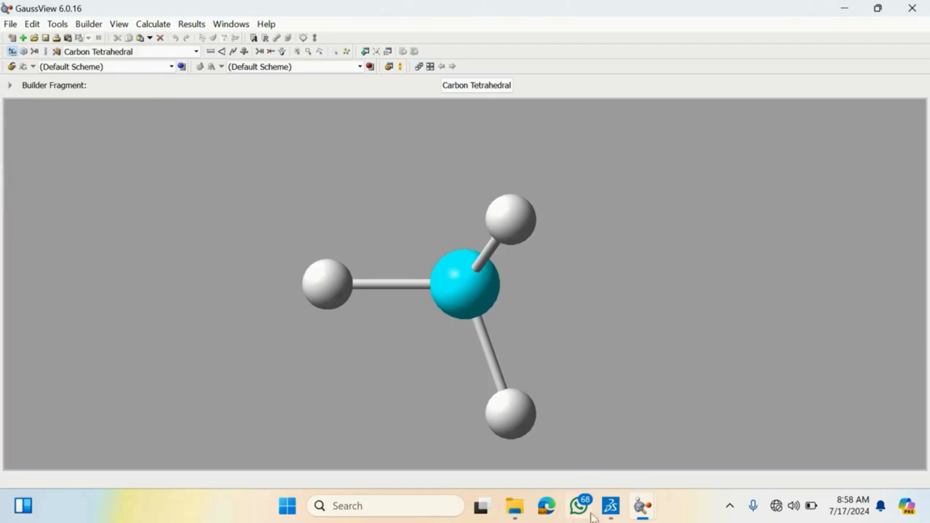
- Switch back to Discovery Studio and view the whole 3Q7D protein with its heme and small ligand
mouse_move(612, 513)
left_click(632, 444)
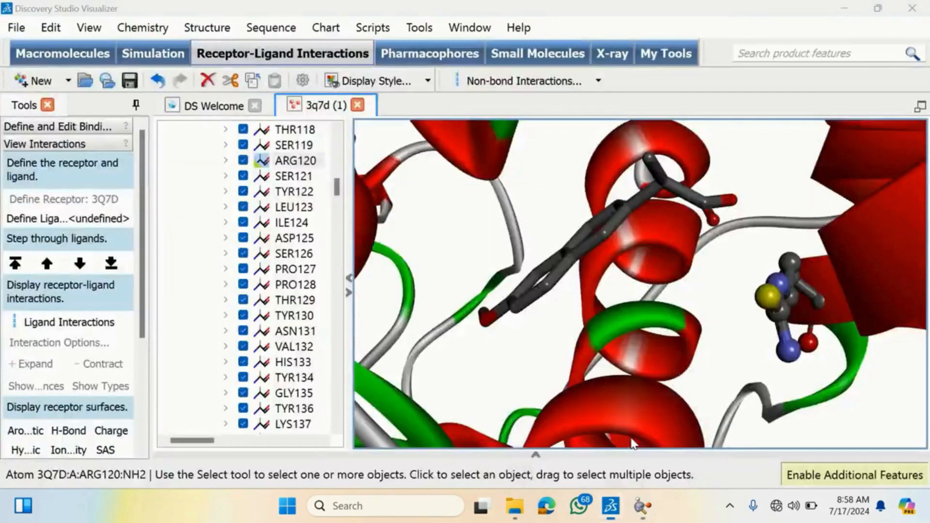
scroll(681, 251, "up", 4)
scroll(678, 260, "down", 10)
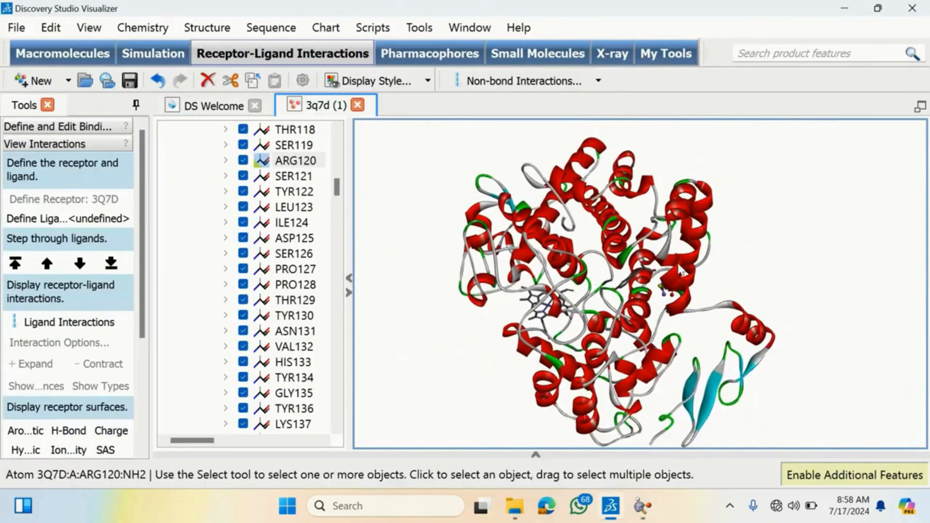
scroll(680, 272, "down", 2)
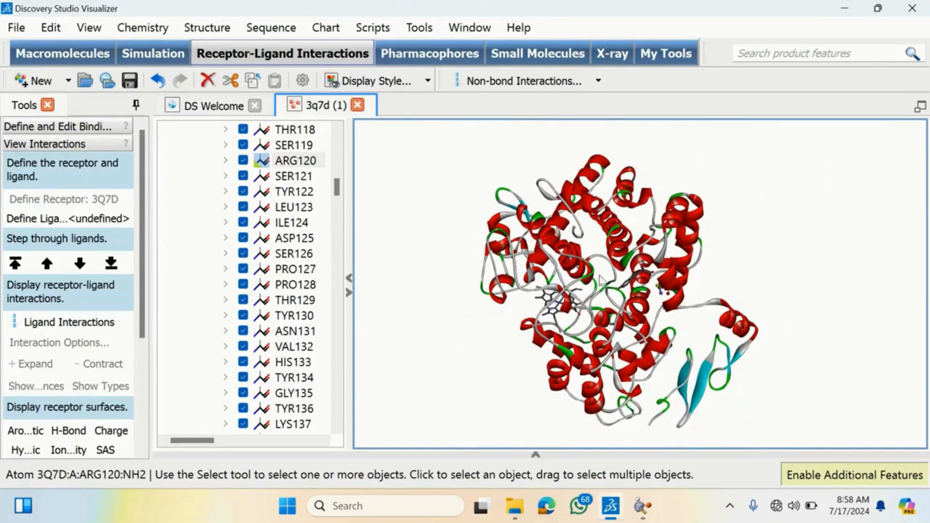
mouse_move(650, 516)
middle_click_drag(621, 274, 631, 266)
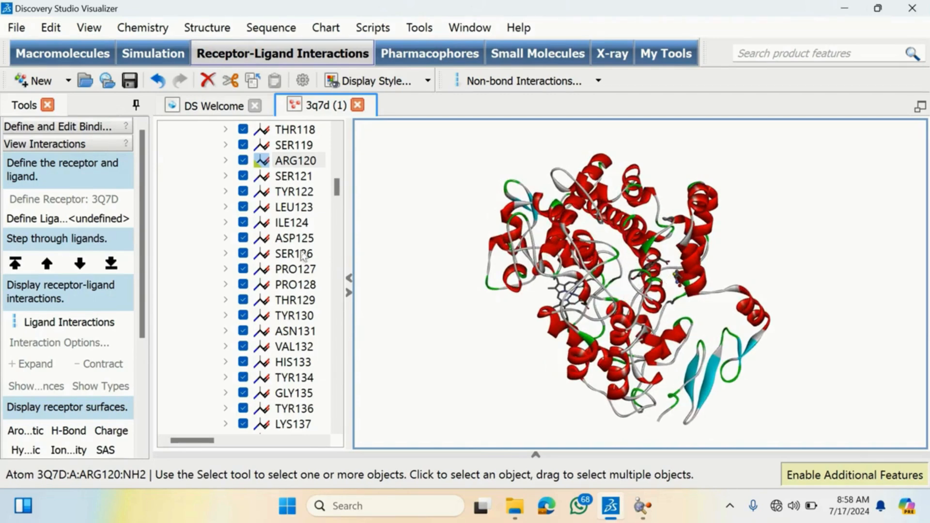
- Collapse the residue list of 3Q7D's first chain A and select the second chain A containing the ligands
scroll(318, 160, "up", 12)
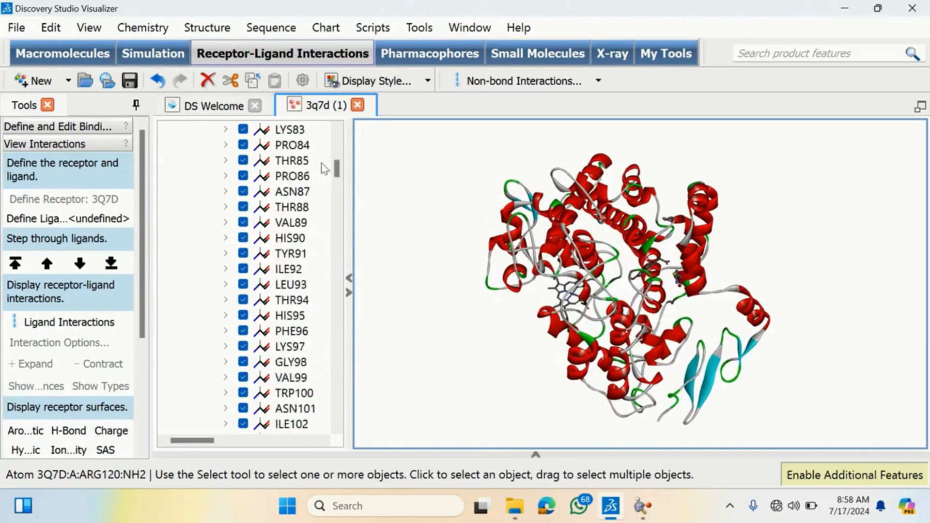
scroll(324, 169, "up", 18)
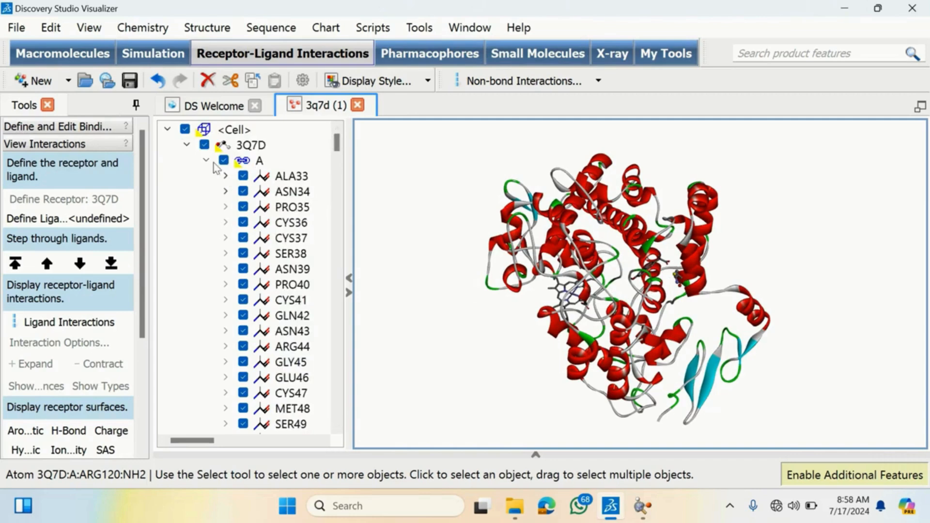
left_click(206, 160)
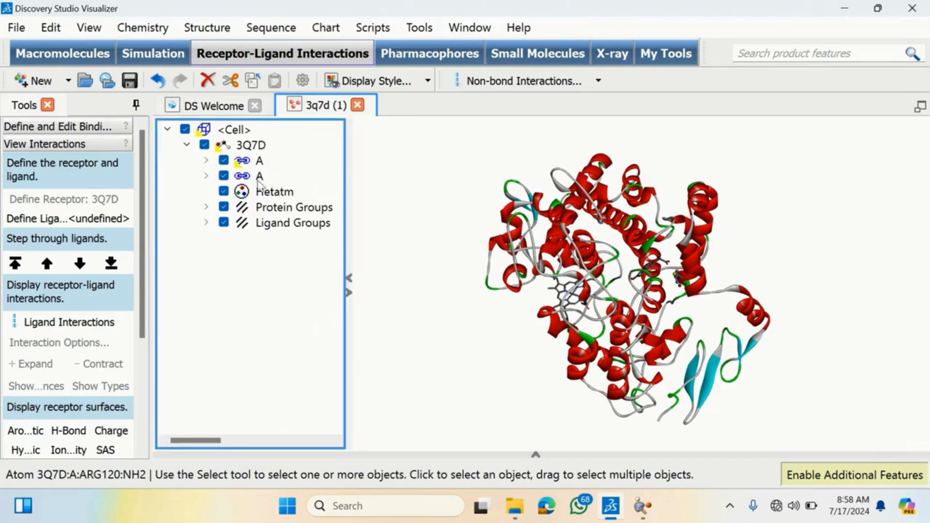
left_click(261, 177)
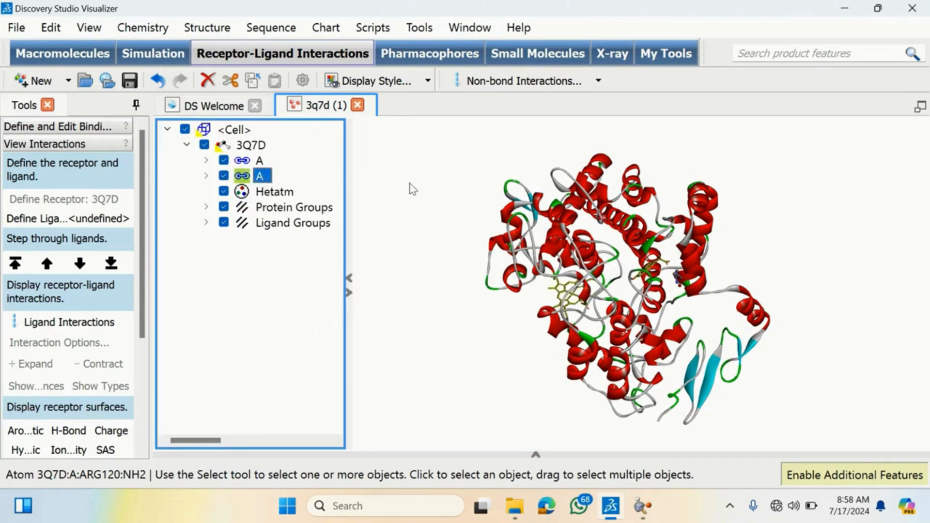
- Delete the selected second chain A holding the ligands from 3Q7D and check the remaining protein from another angle
key("Delete")
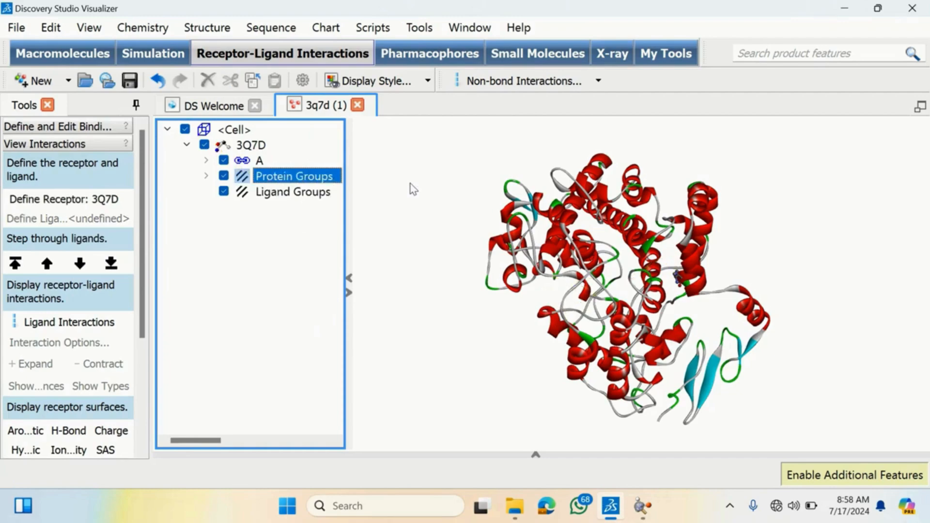
left_click(557, 260)
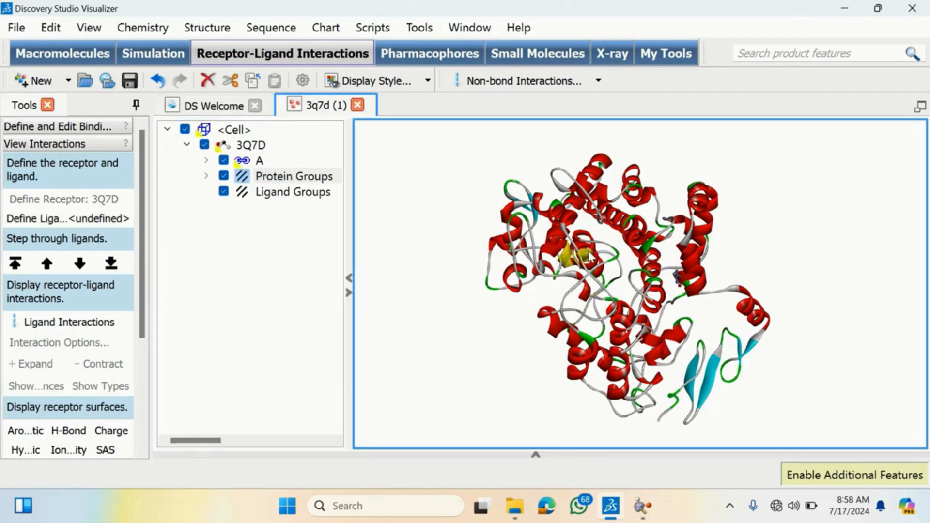
right_click_drag(557, 260, 617, 242)
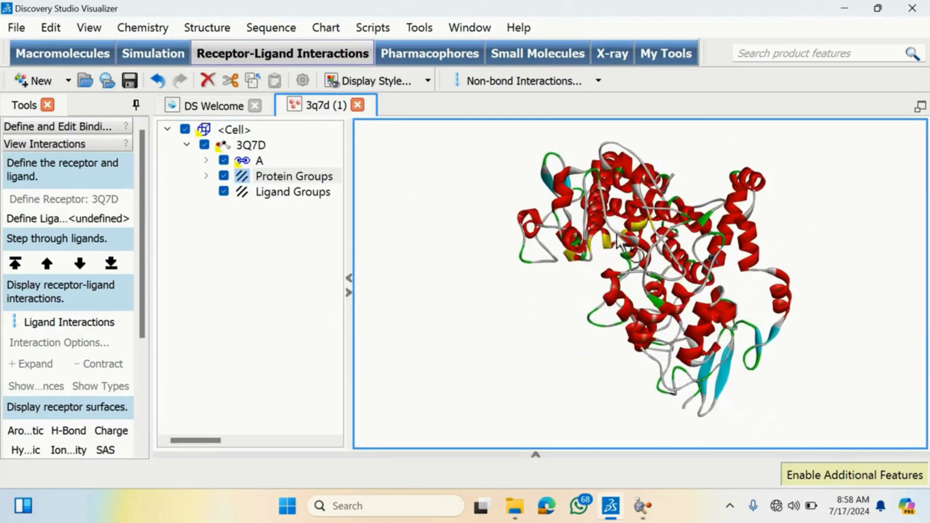
left_click(521, 294)
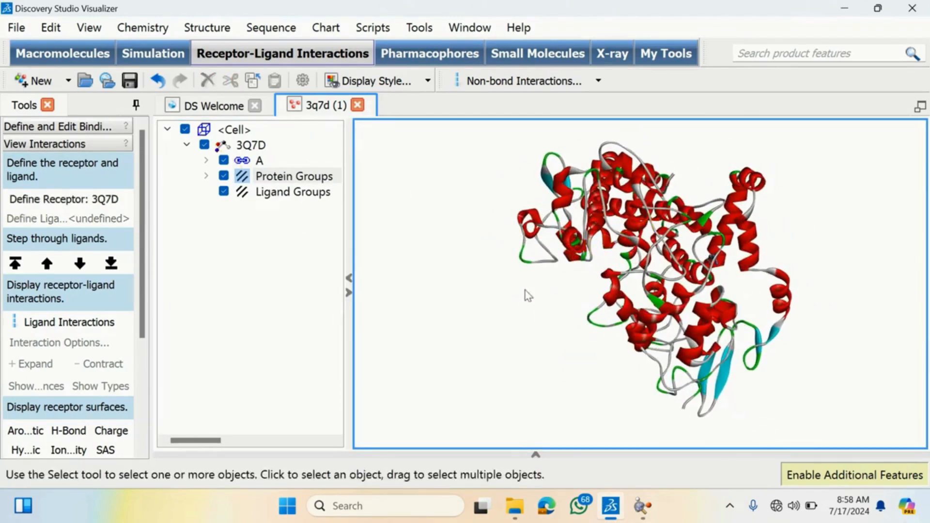
left_click(17, 28)
left_click(46, 73)
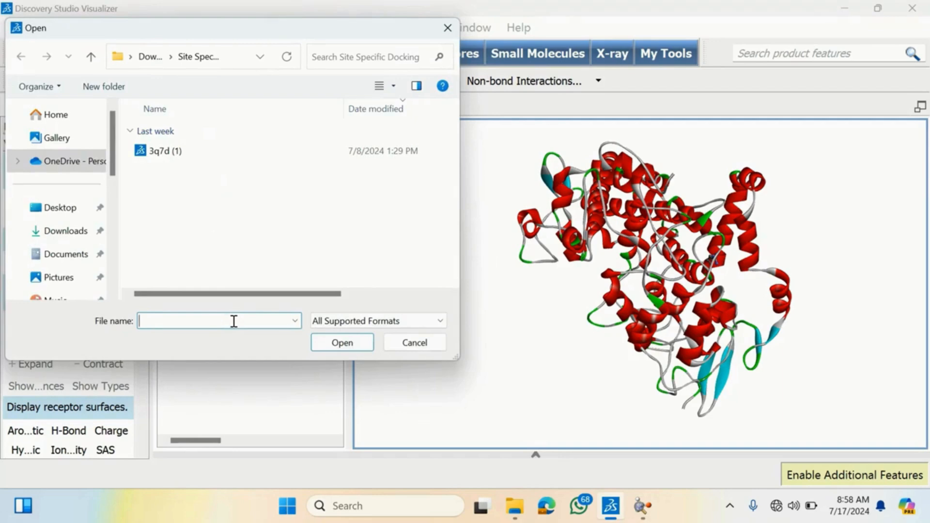
type("Clean")
left_click(448, 27)
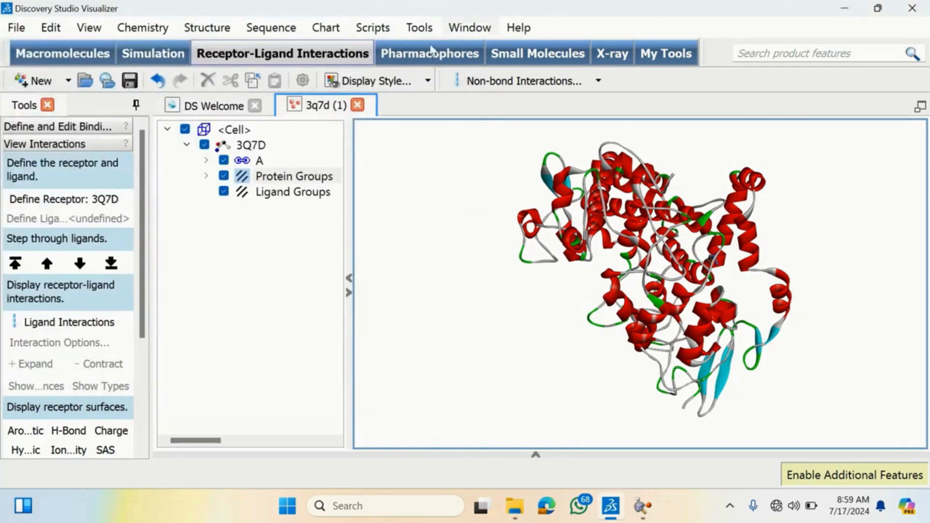
- Save the structure as "3q7d (1) clean protein" in Protein Data Bank format in the Site Specific Docking folder
left_click(17, 27)
left_click(78, 191)
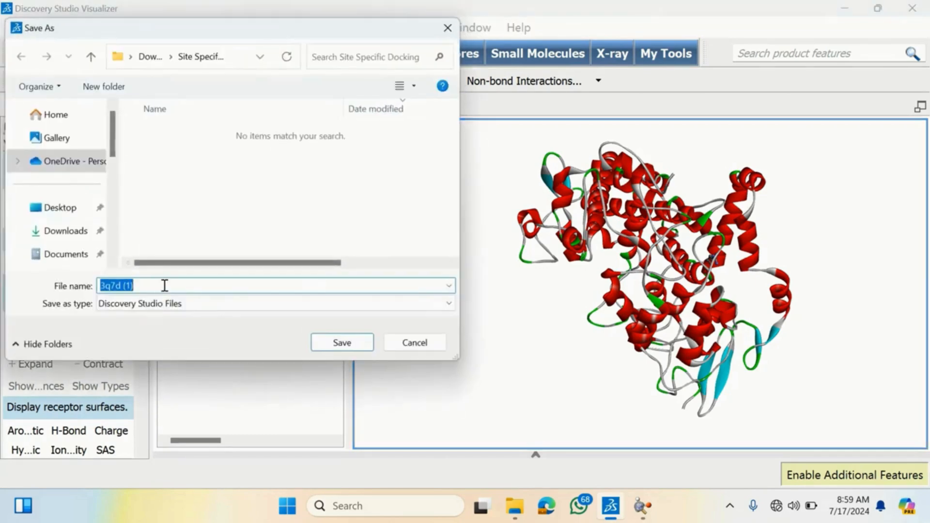
left_click(166, 285)
type("c")
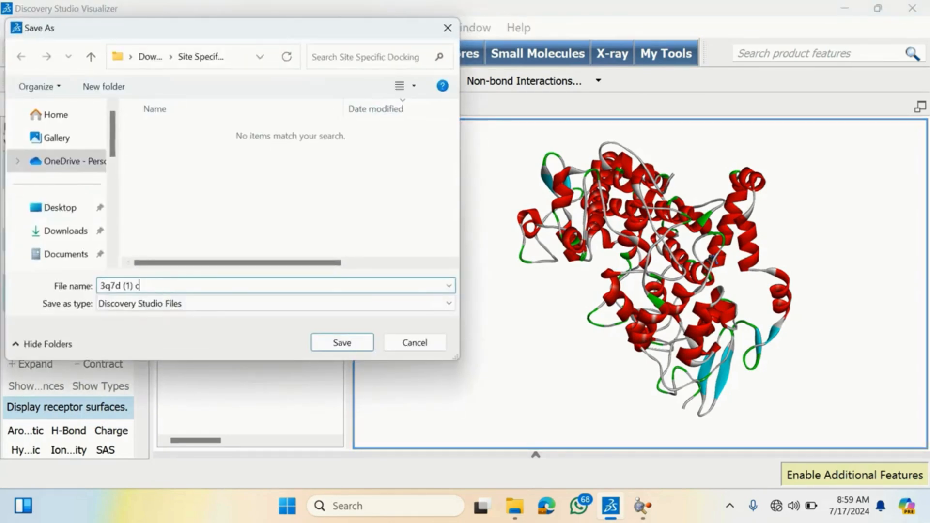
type("lean protein")
left_click(192, 302)
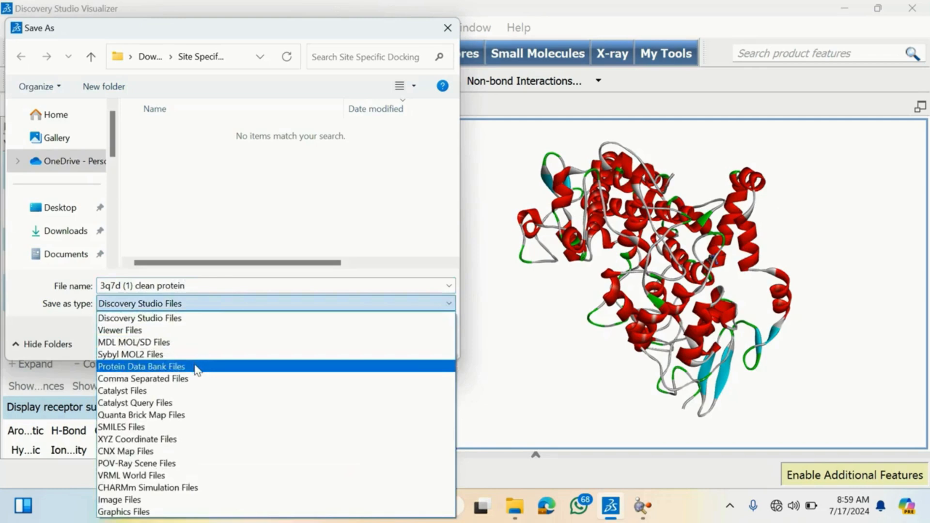
left_click(196, 368)
left_click(342, 345)
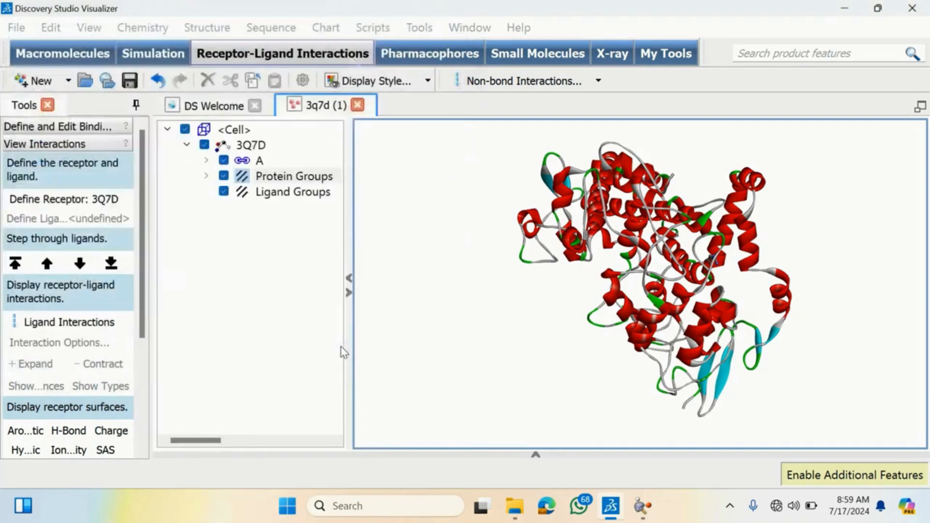
- Switch to GaussView and open "3q7d (1) clean protein.pdb" from Downloads/Site Specific Docking, adding hydrogens to the structure
left_click(853, 7)
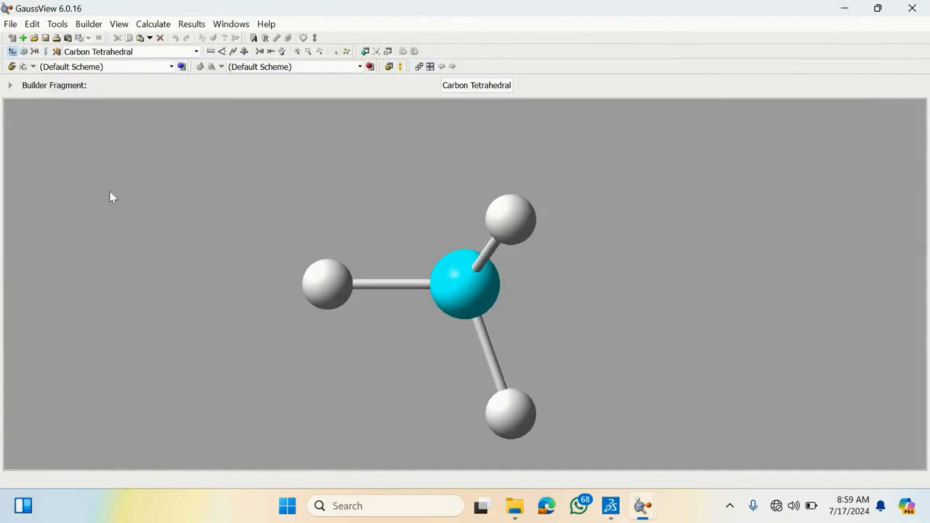
left_click(9, 24)
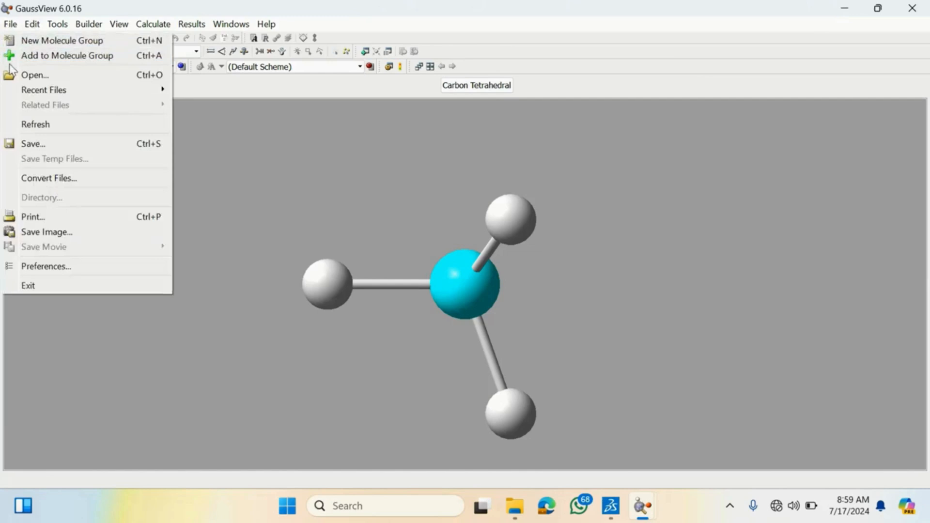
left_click(44, 78)
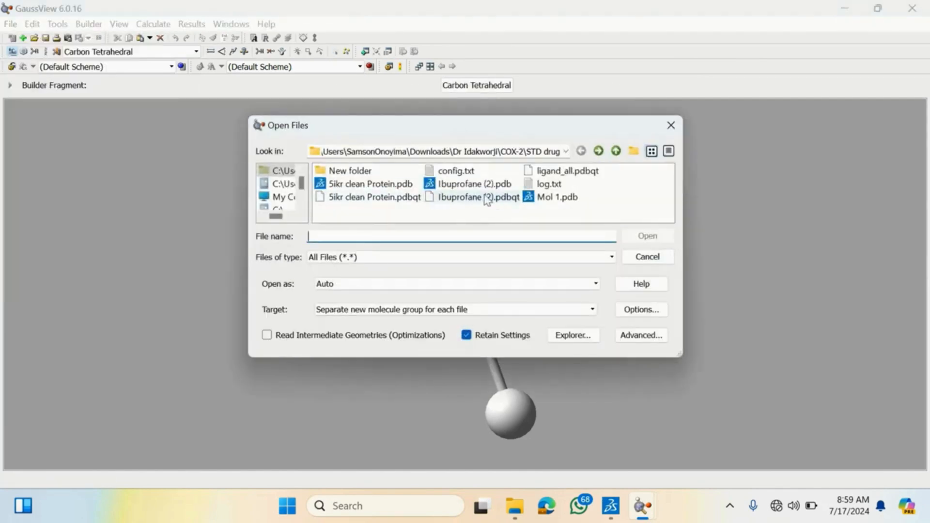
left_click(279, 198)
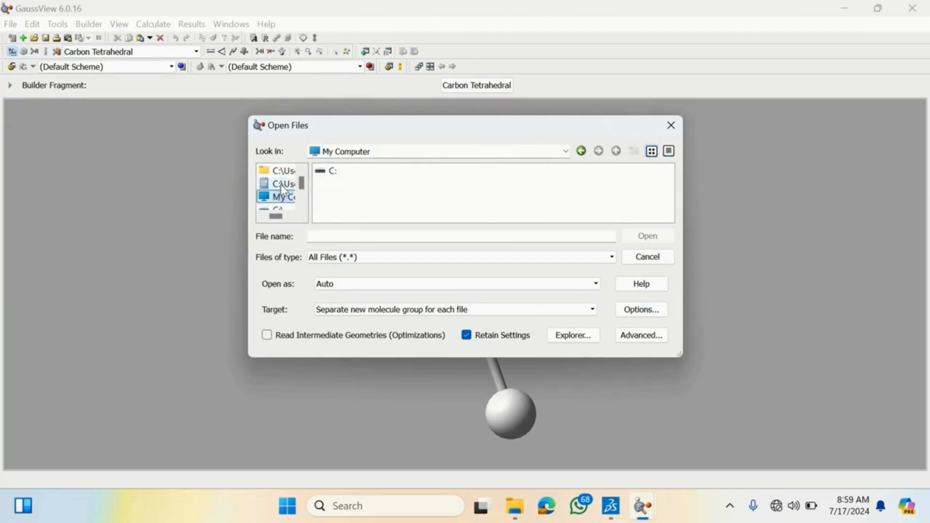
left_click(283, 184)
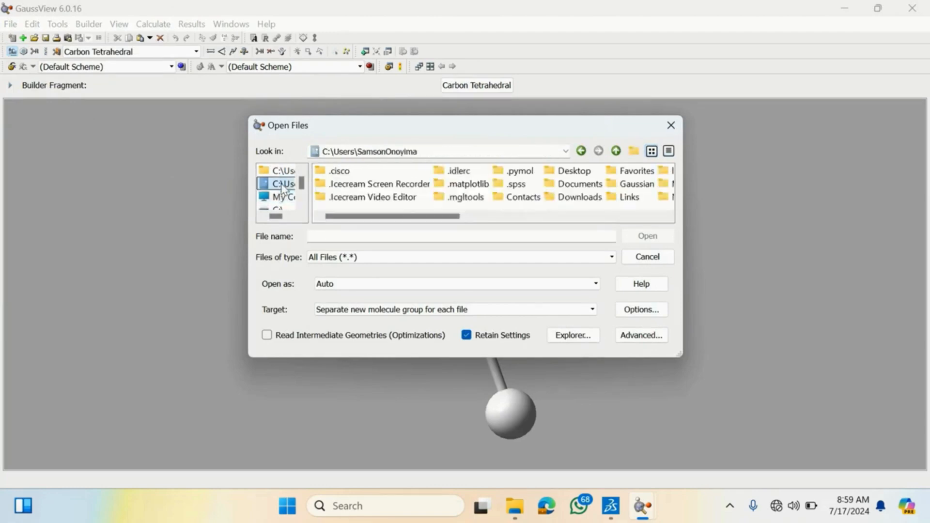
double_click(594, 199)
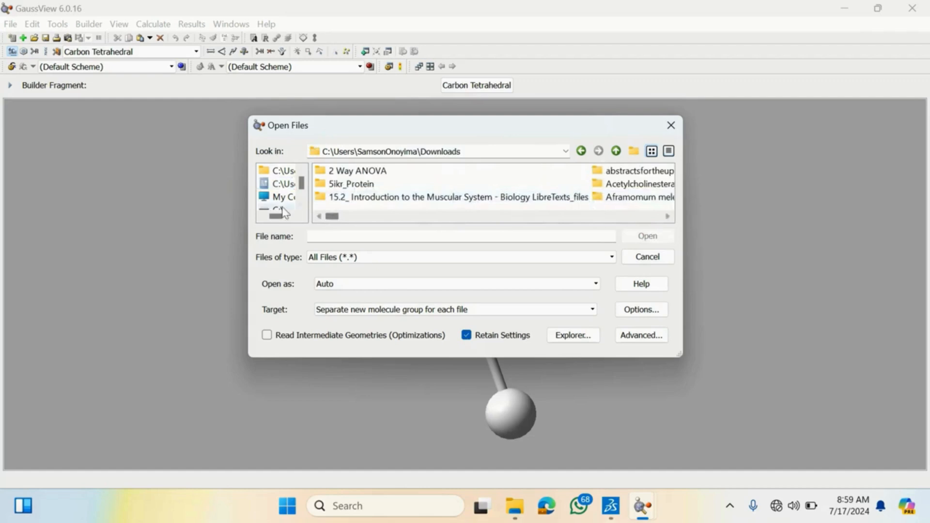
left_click_drag(339, 216, 377, 228)
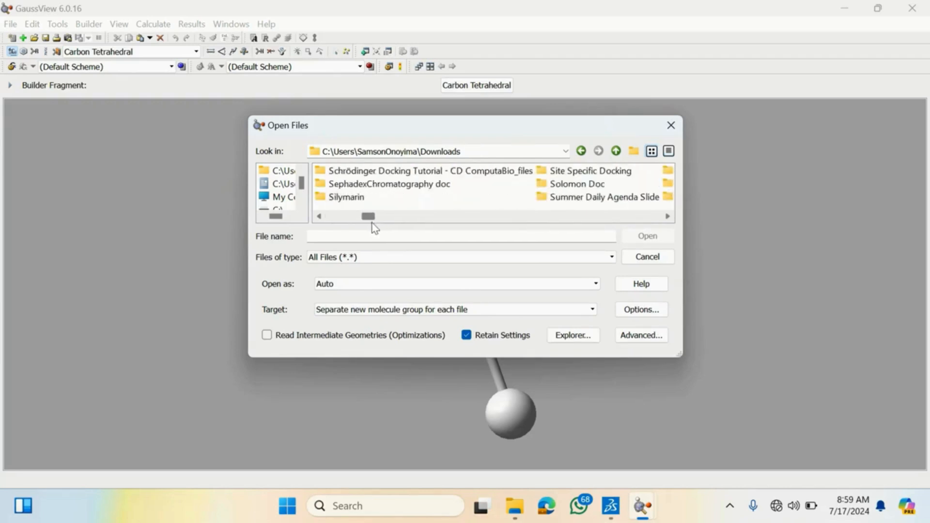
double_click(575, 172)
double_click(372, 185)
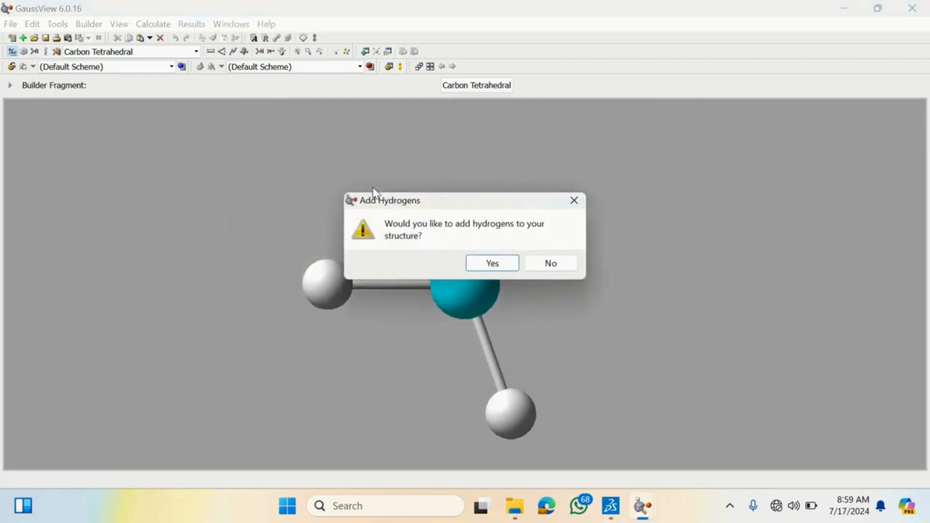
left_click(496, 264)
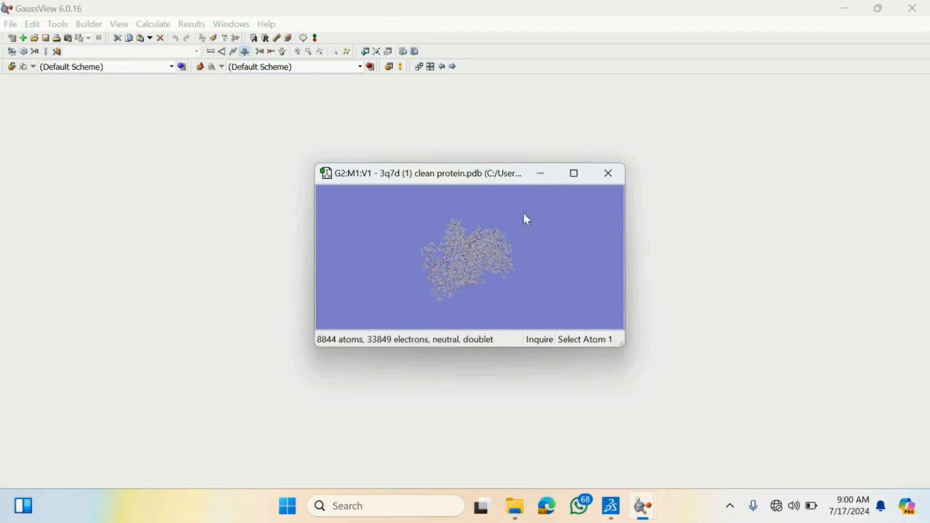
- Minimize the protein's molecule view and show its PDB file text in a maximized window
left_click(541, 174)
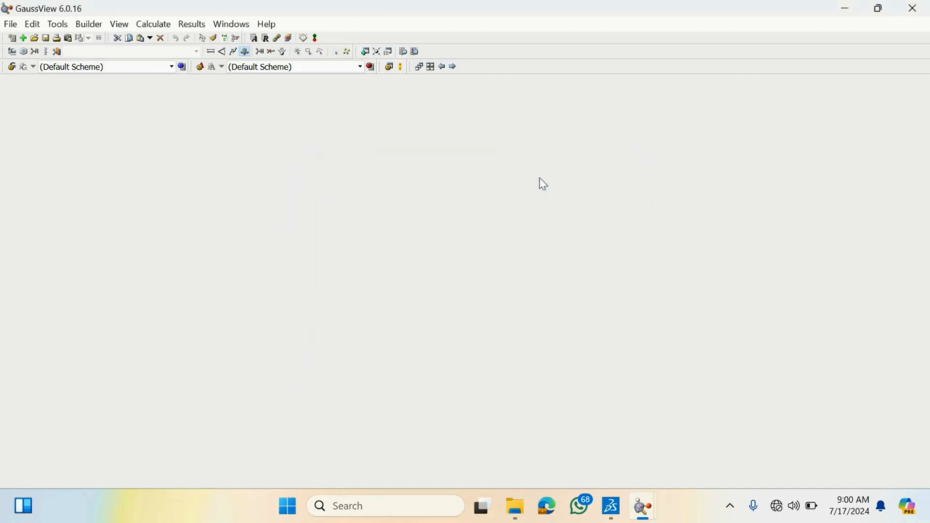
left_click(402, 52)
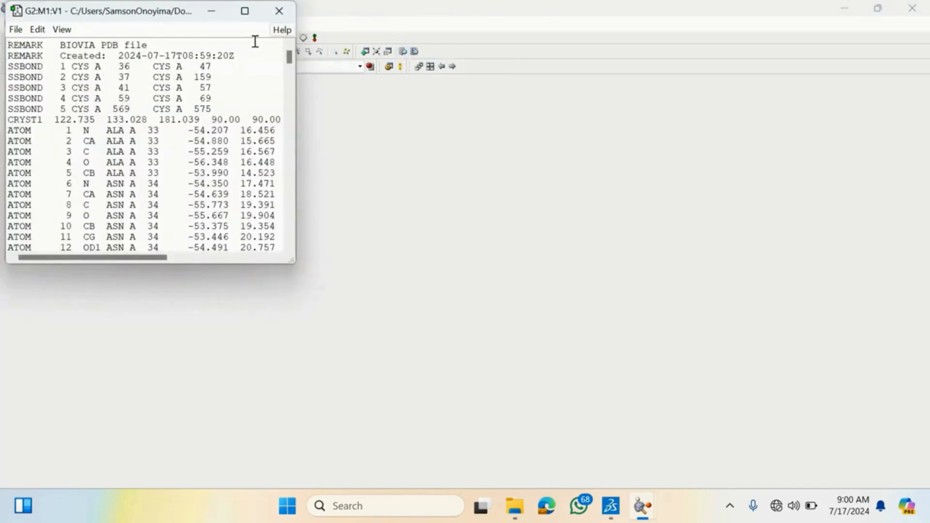
left_click(245, 11)
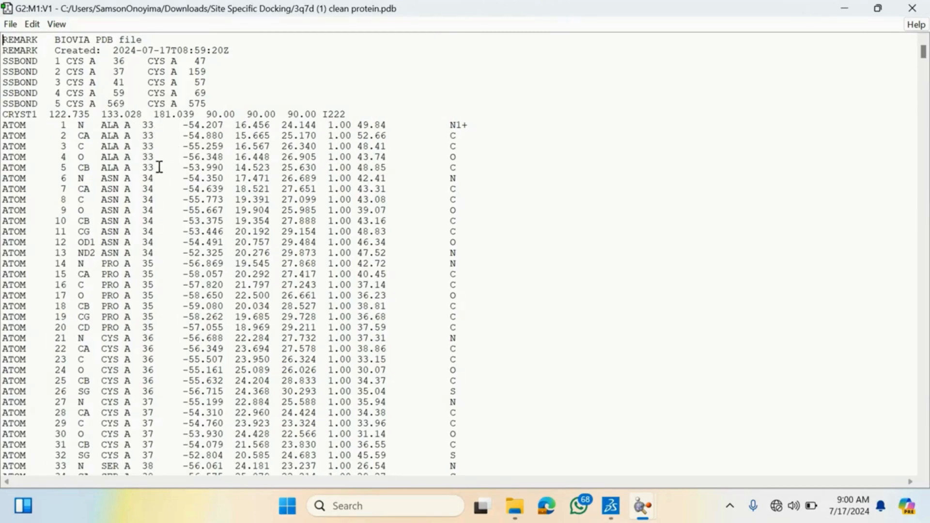
- Read through the atom records from ALA 33 onward and locate and highlight the ARG 120 rows with their coordinates
left_click_drag(159, 165, 149, 127)
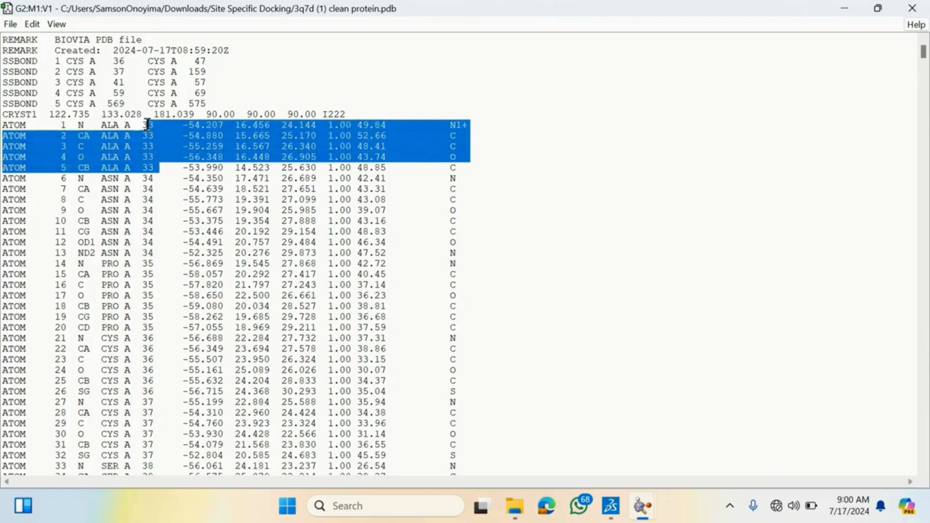
left_click(612, 199)
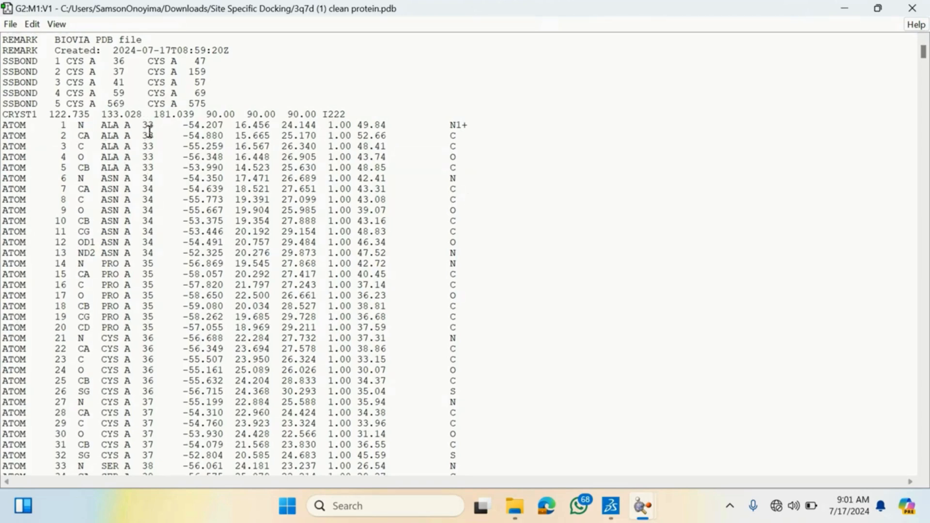
scroll(659, 264, "down", 20)
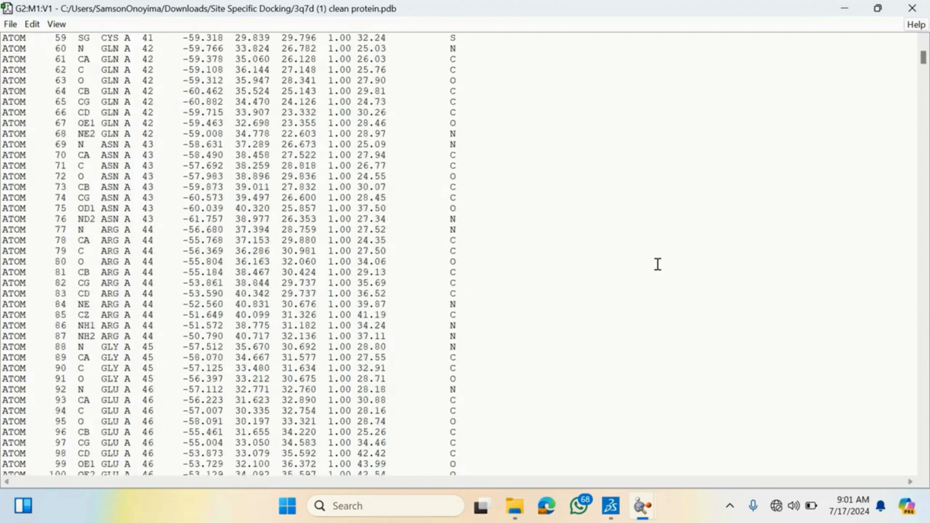
scroll(356, 299, "down", 20)
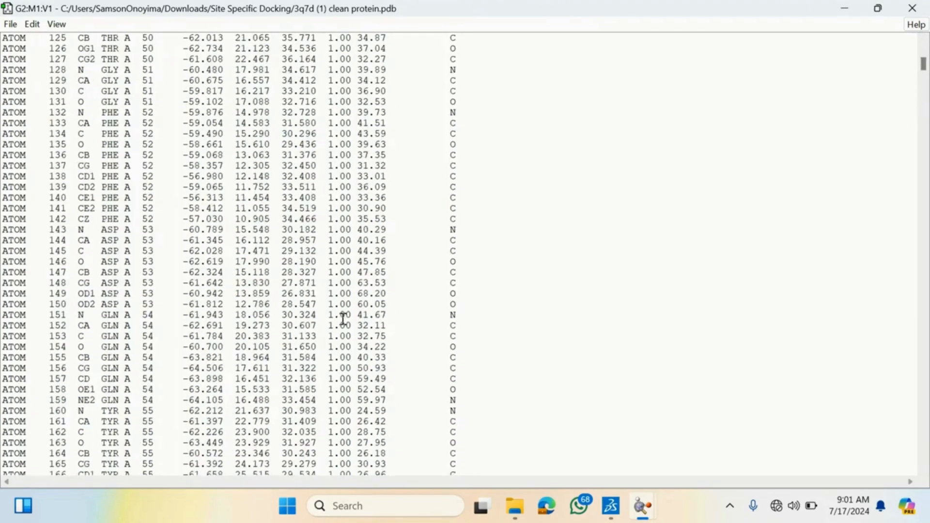
scroll(358, 299, "down", 8)
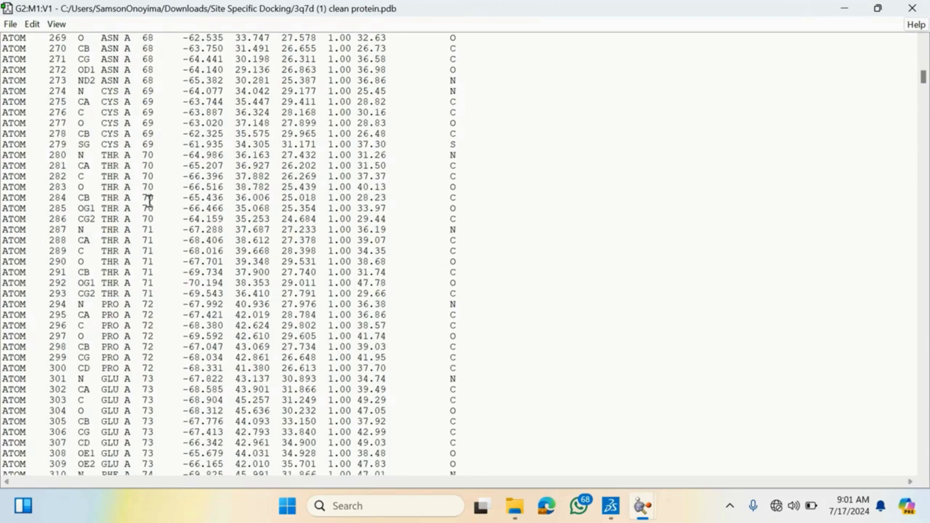
scroll(145, 245, "down", 20)
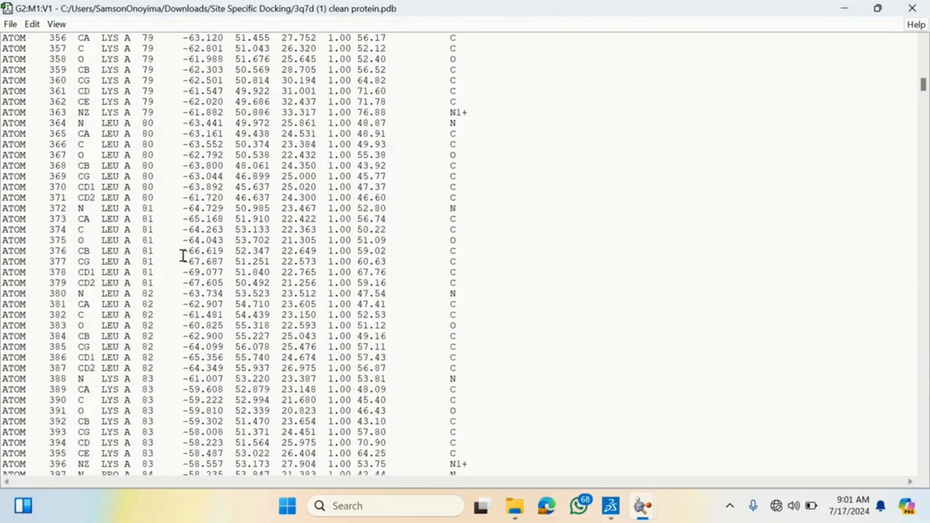
scroll(175, 267, "down", 20)
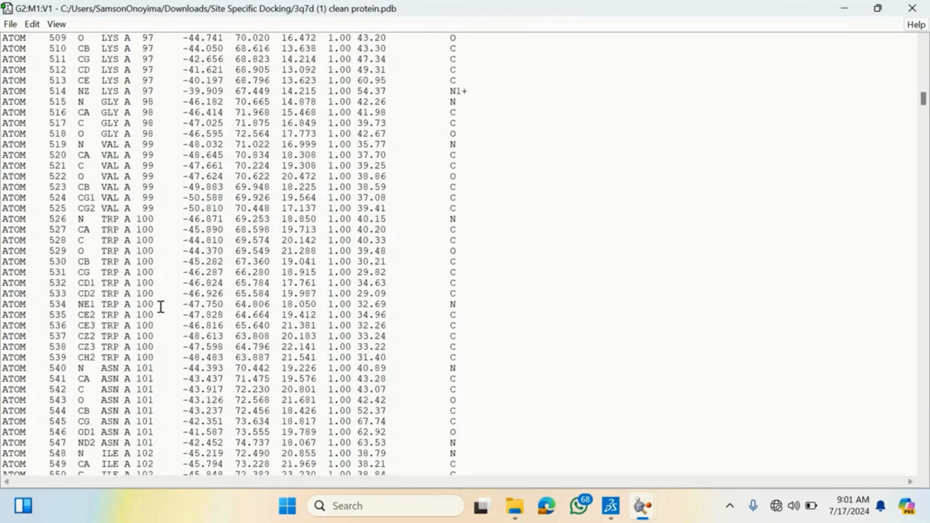
scroll(163, 311, "down", 20)
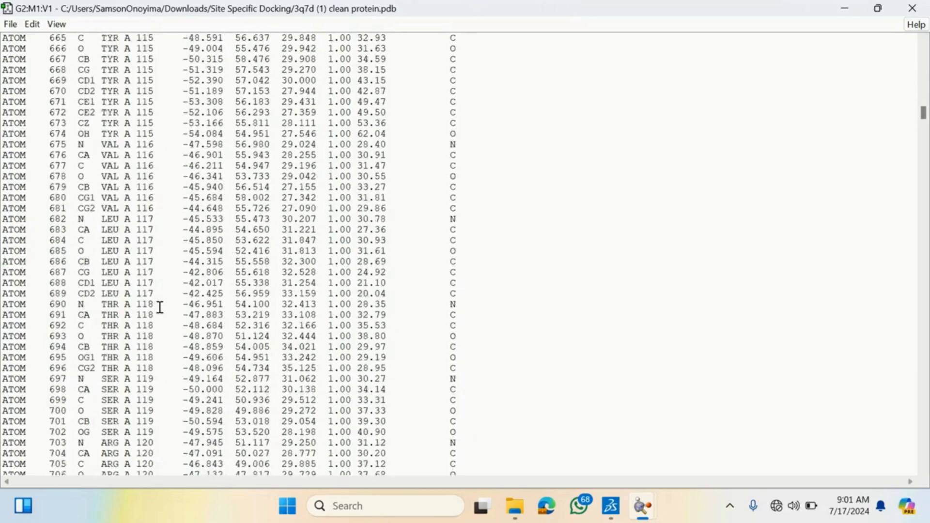
scroll(162, 255, "up", 4)
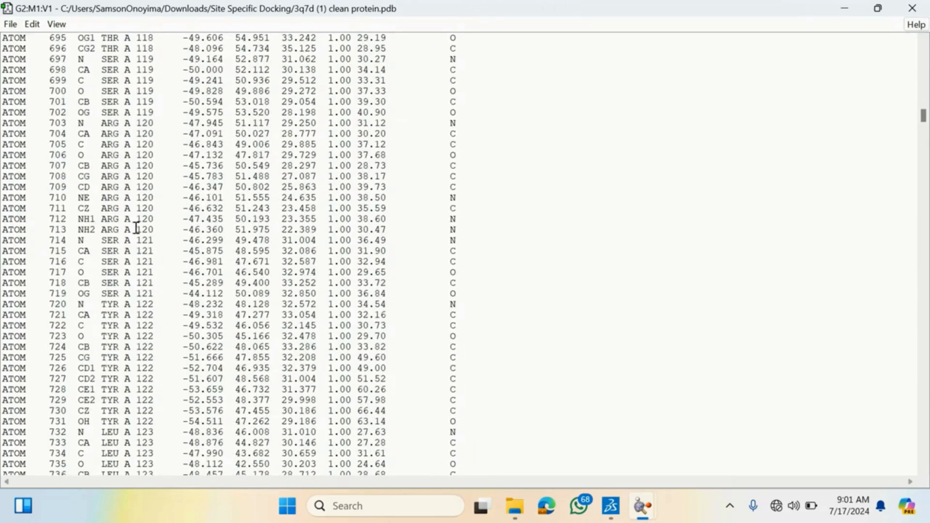
left_click_drag(159, 232, 148, 123)
left_click(148, 123)
- Switch back to Discovery Studio and identify ARG120's NH2 atom close up in the clean protein
mouse_move(610, 506)
left_click(625, 461)
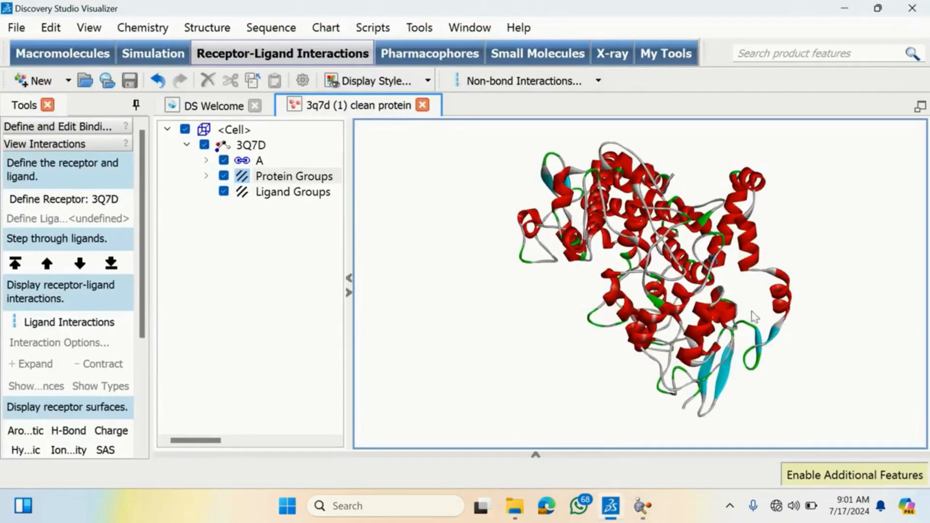
right_click(723, 290)
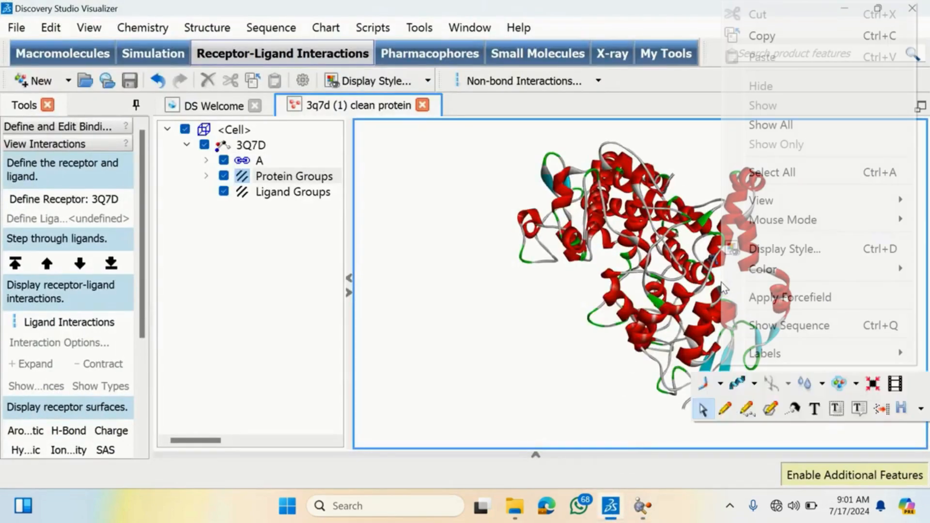
left_click(581, 292)
scroll(578, 294, "up", 5)
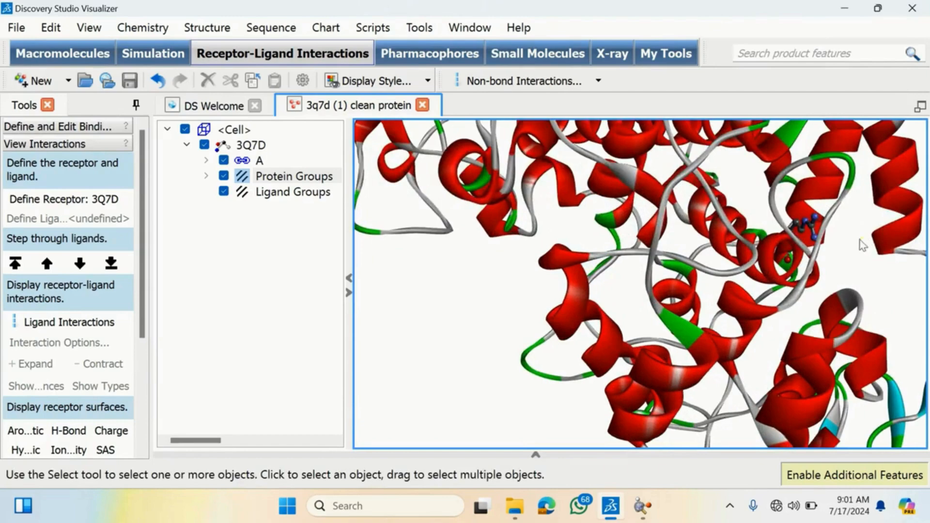
left_click(819, 245)
right_click_drag(851, 228, 808, 235)
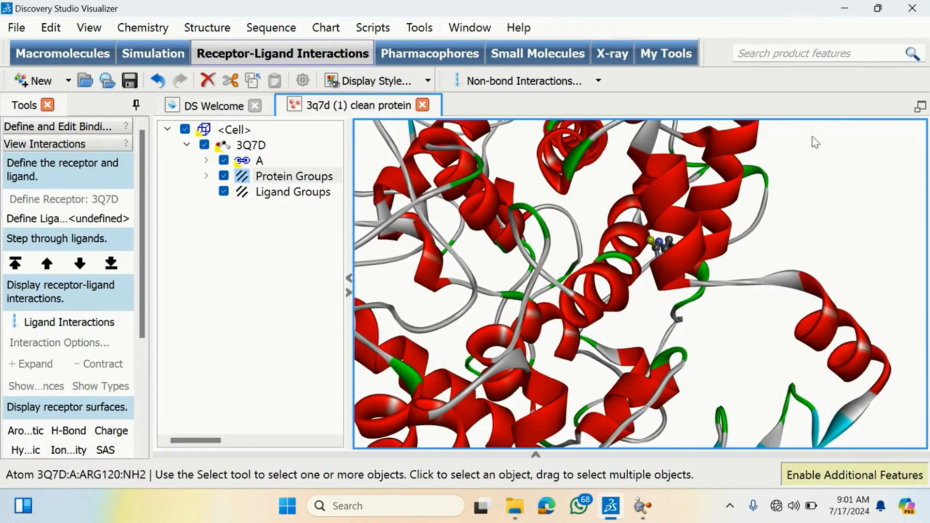
- Switch back to the clean protein's PDB text in GaussView and highlight the ARG 120 NH2 row through its coordinates
left_click(844, 8)
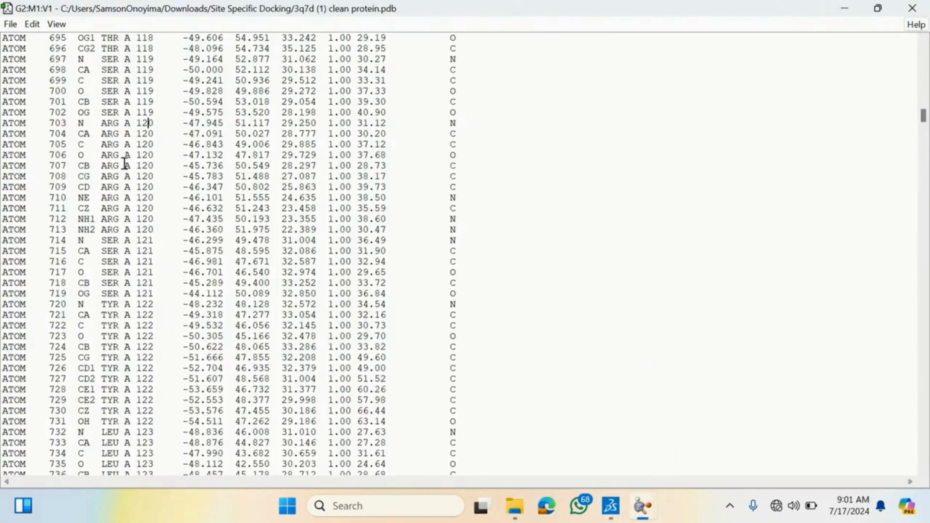
double_click(81, 232)
left_click_drag(78, 228, 314, 233)
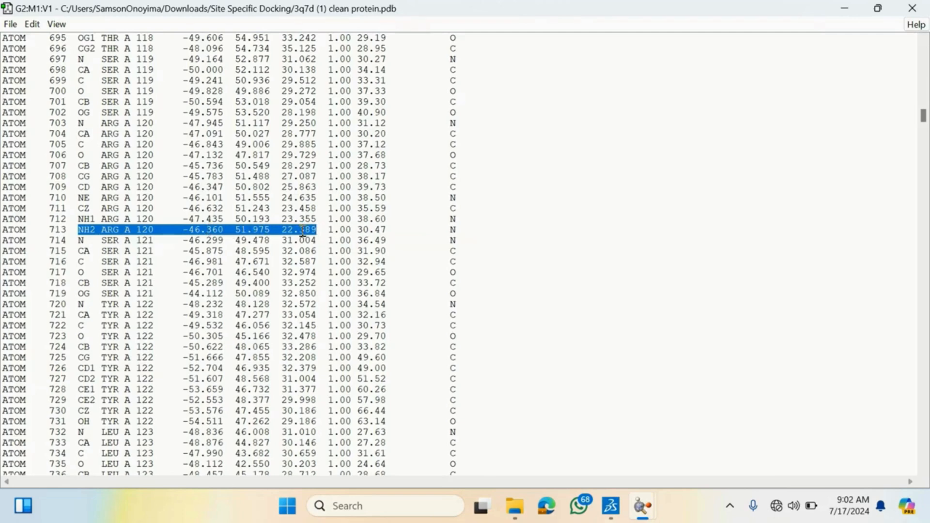
- Switch to File Explorer and copy the config text file from Downloads/Tutorial class folder
mouse_move(514, 505)
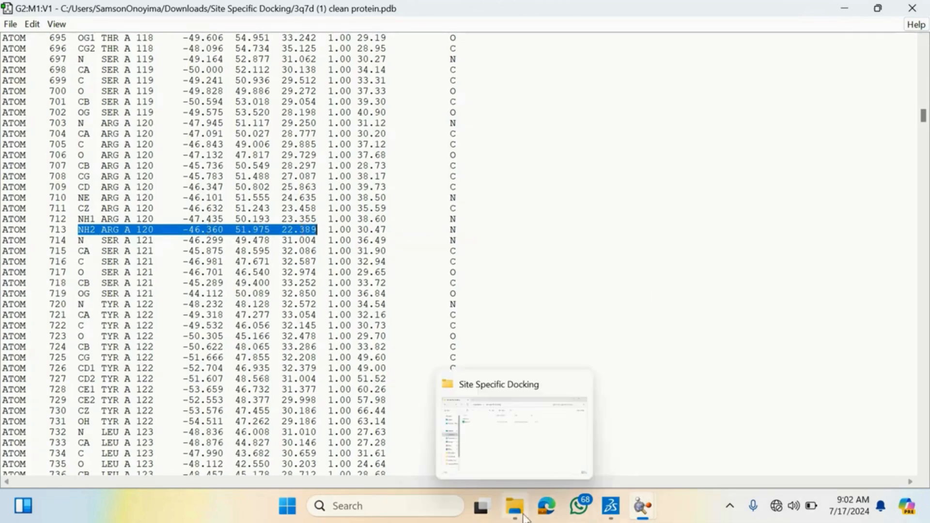
left_click(522, 460)
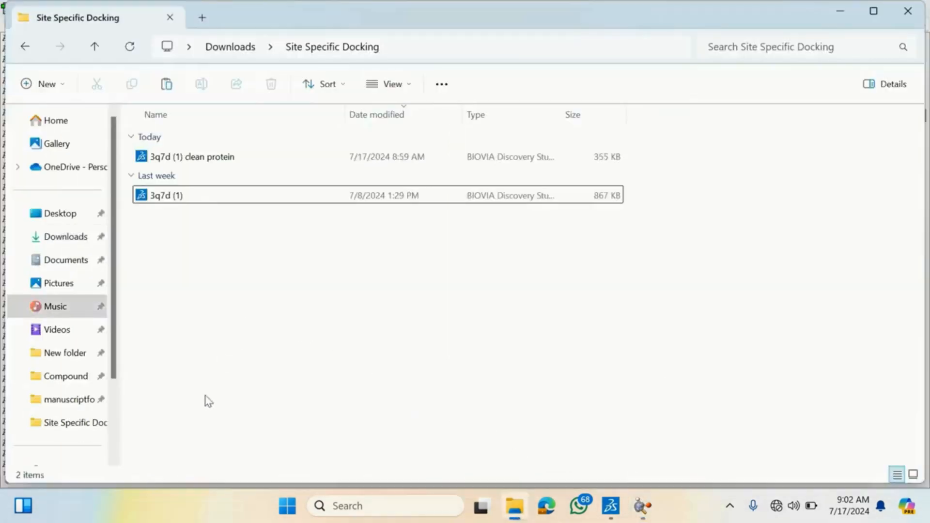
left_click(238, 53)
scroll(249, 331, "down", 10)
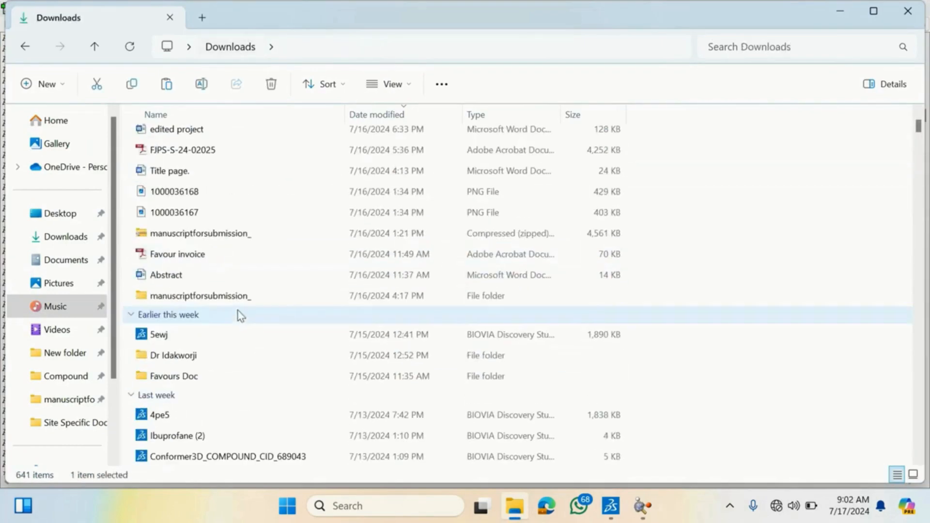
left_click(264, 370)
scroll(264, 370, "down", 1)
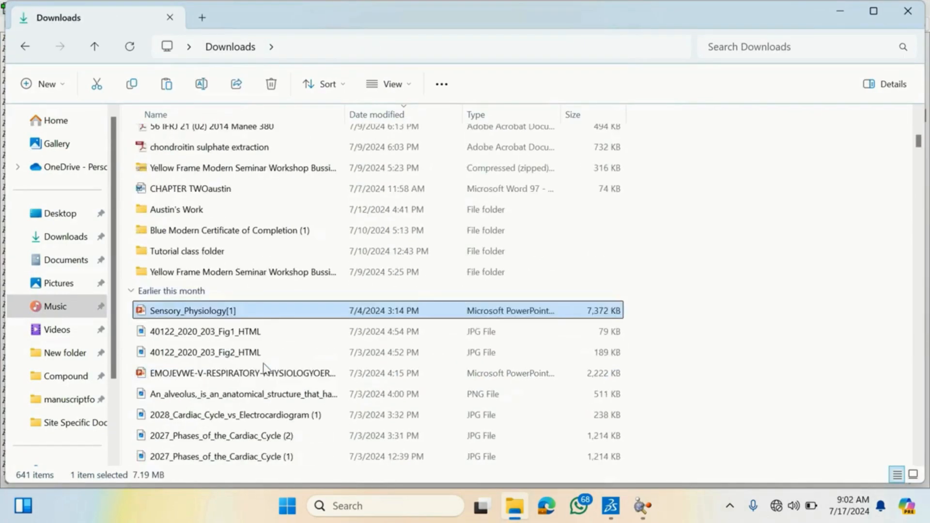
left_click(249, 254)
double_click(248, 254)
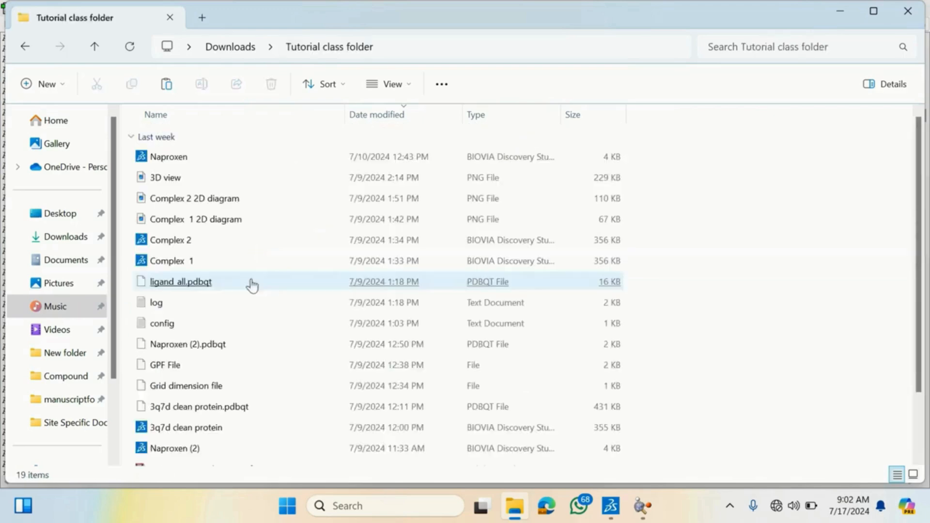
left_click(224, 330)
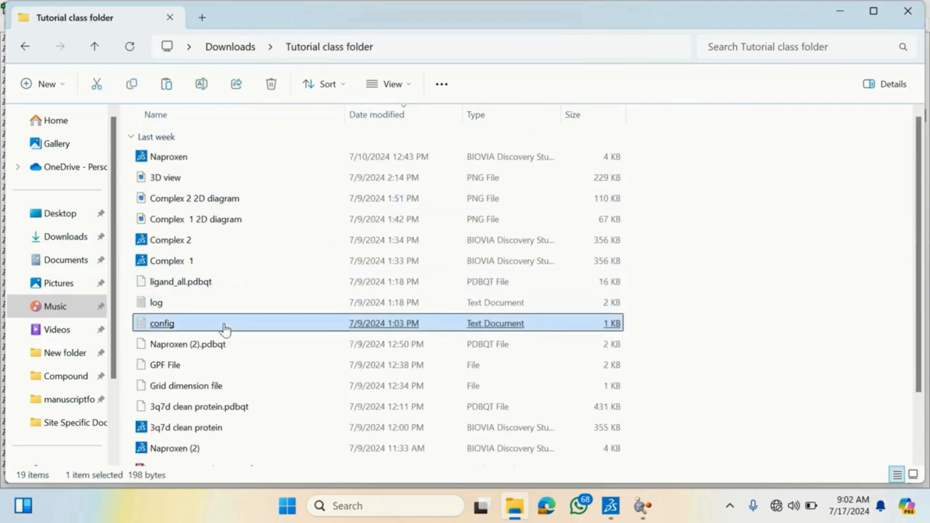
- Paste the config file into the Downloads/Site Specific Docking folder
left_click(52, 237)
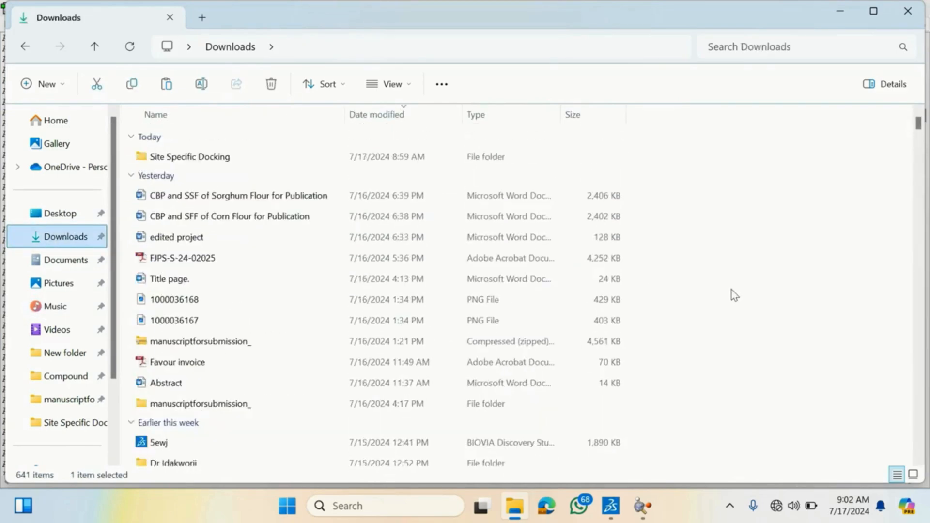
double_click(193, 158)
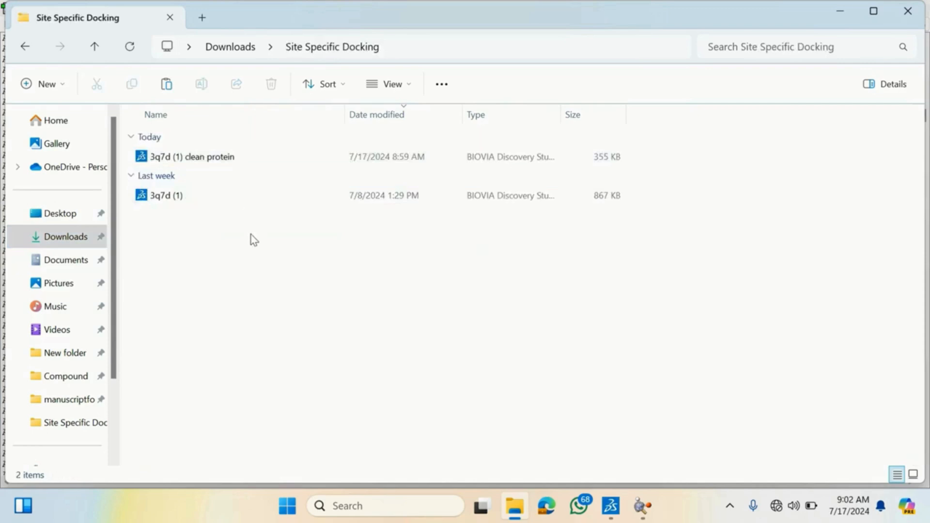
key("ctrl+v")
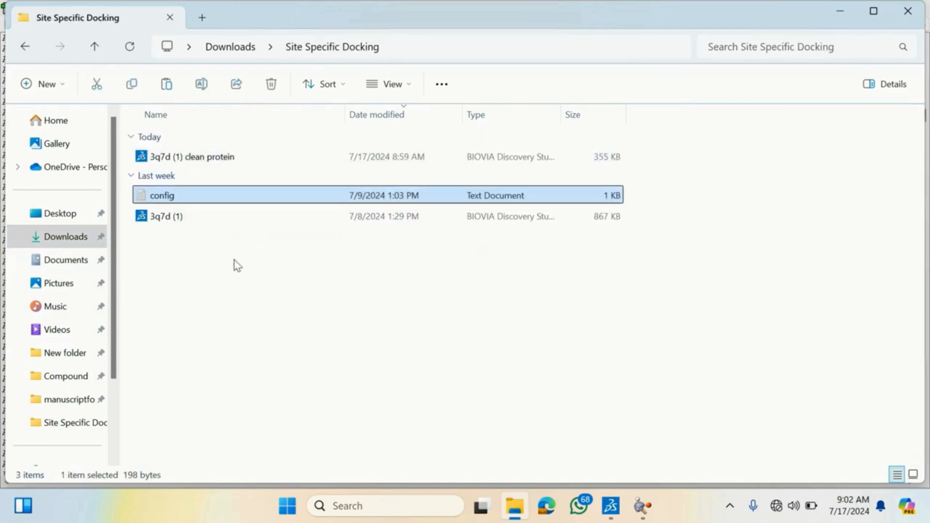
left_click(810, 238)
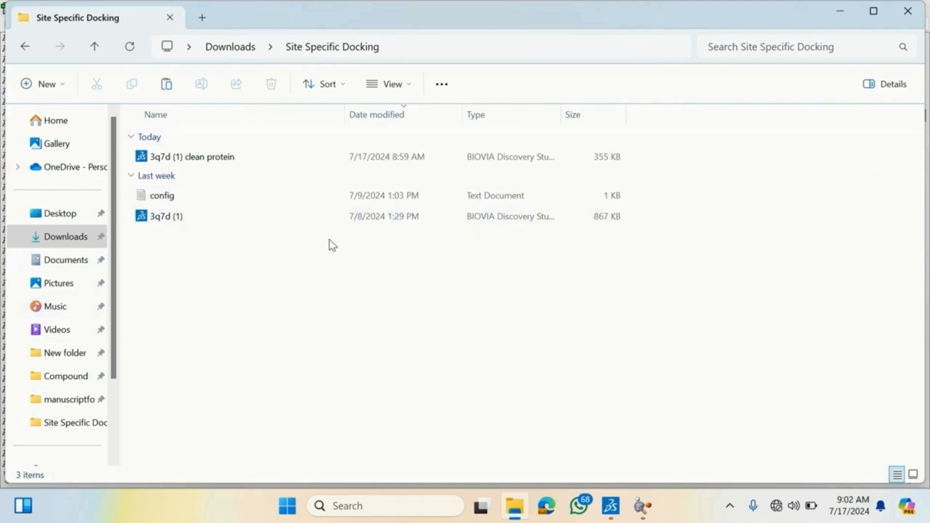
- Open the config file in Site Specific Docking, review its center_x, center_y and center_z lines, and place the cursor below the out line
left_click(317, 205)
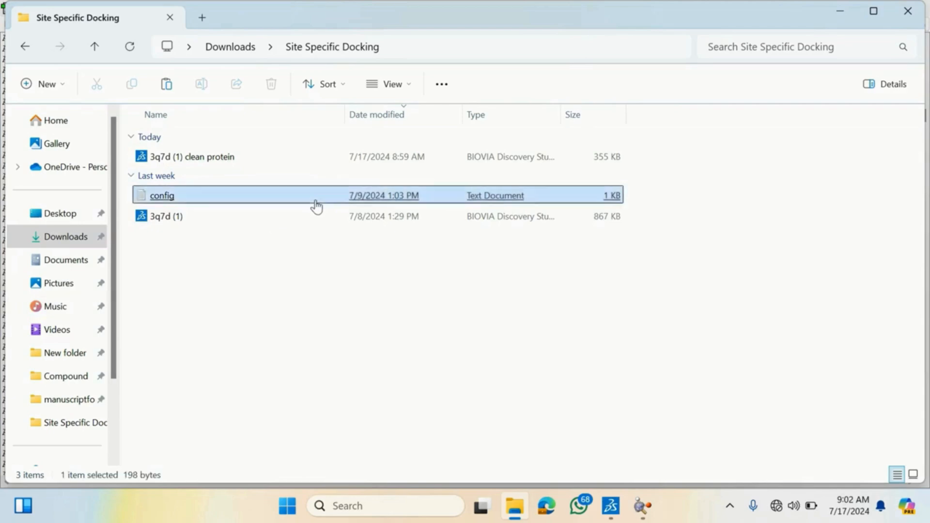
double_click(317, 206)
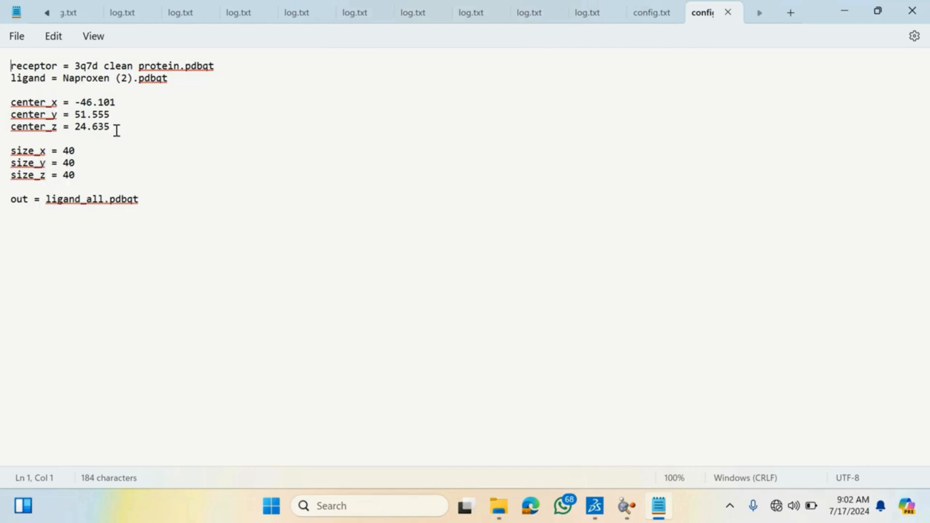
left_click_drag(117, 131, 7, 108)
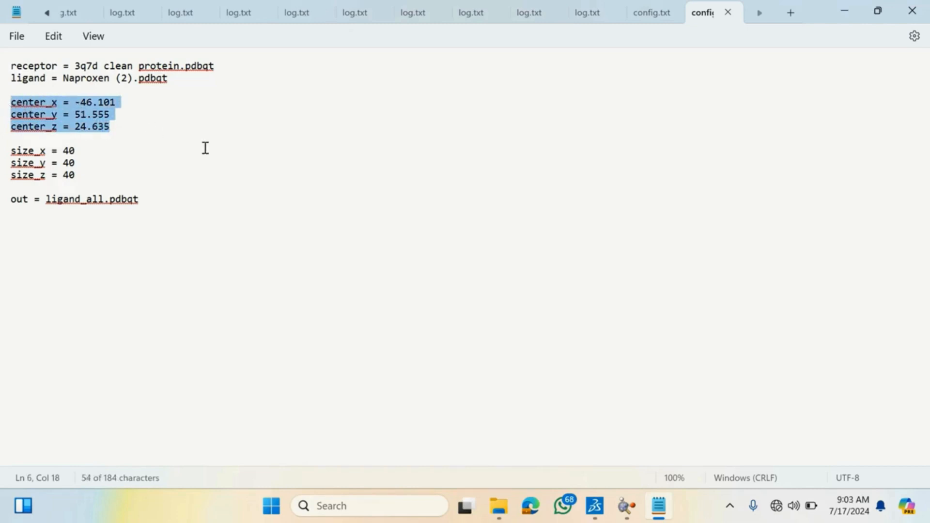
left_click(150, 139)
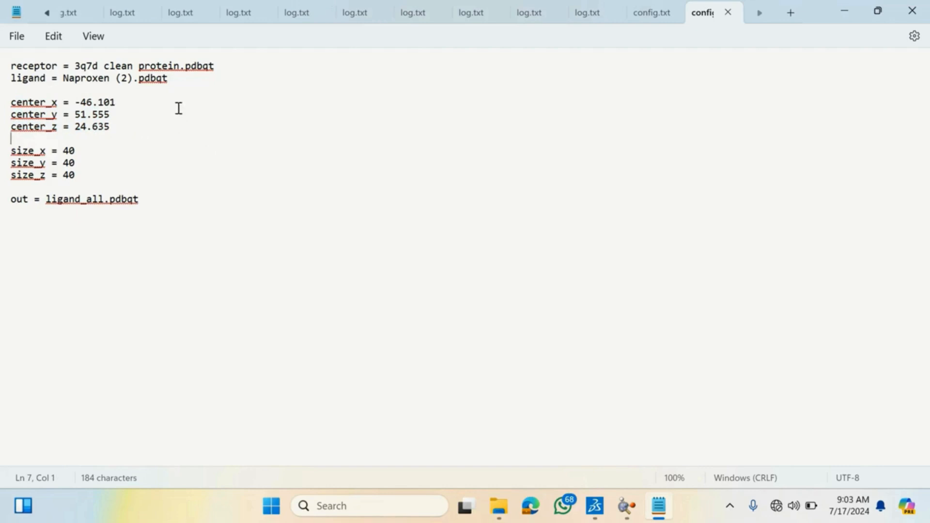
left_click_drag(119, 130, 20, 114)
left_click_drag(17, 105, 12, 103)
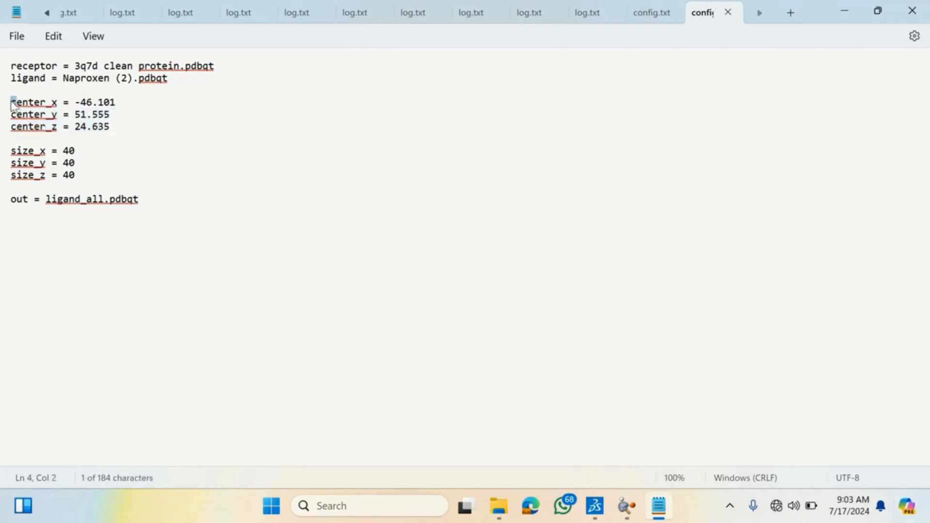
left_click(175, 291)
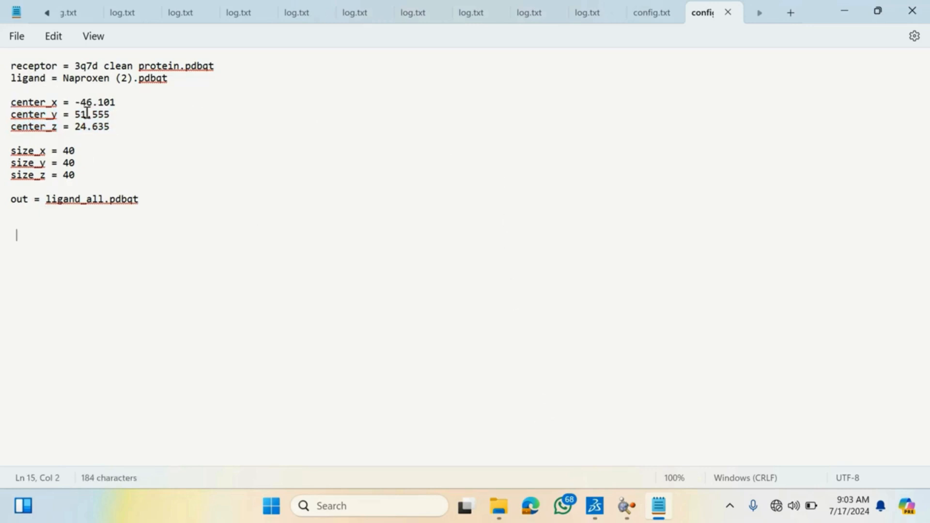
left_click_drag(76, 102, 110, 139)
left_click(311, 257)
- Switch to GaussView's PDB text of the clean protein and copy the three coordinates of ARG 120's NH2 atom
mouse_move(622, 505)
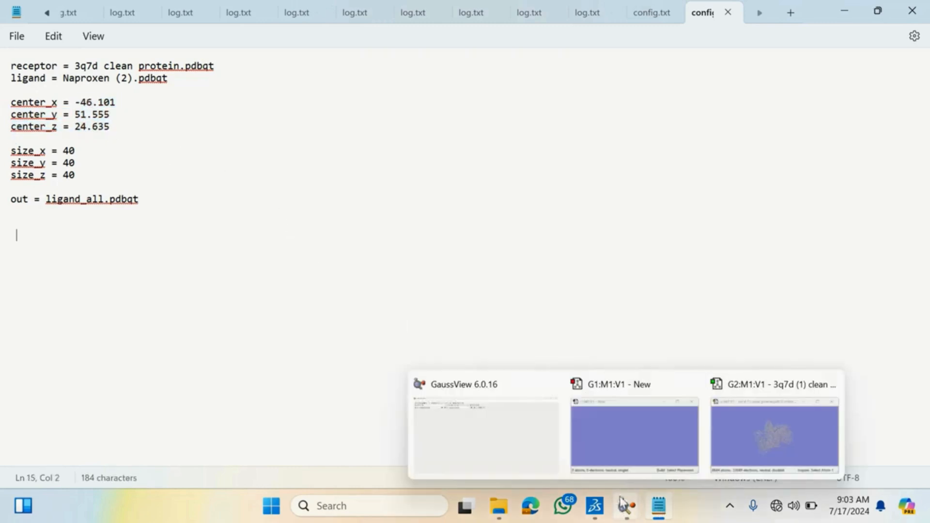
left_click(508, 458)
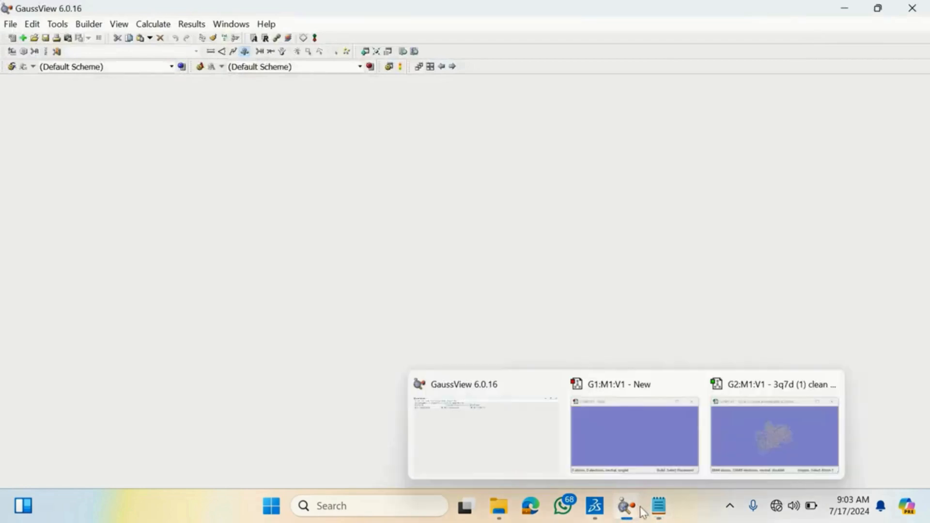
left_click(645, 433)
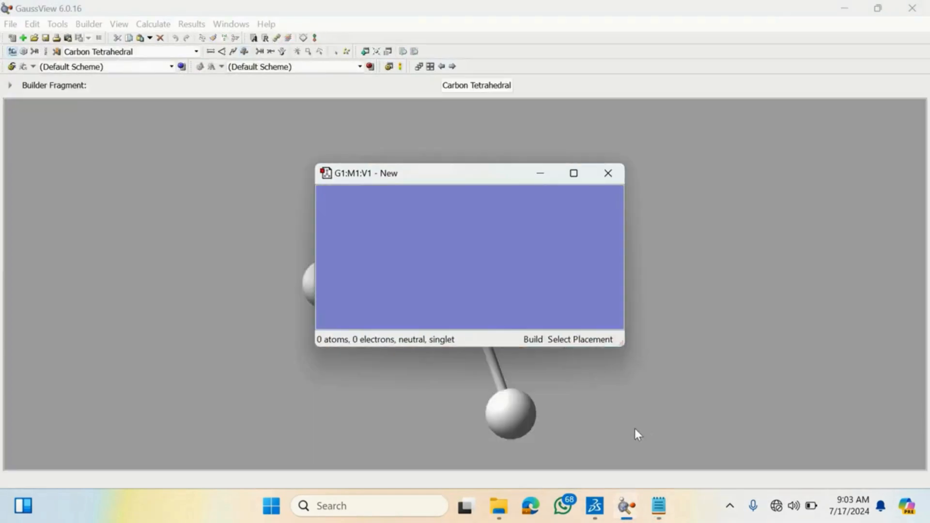
mouse_move(626, 508)
left_click(812, 446)
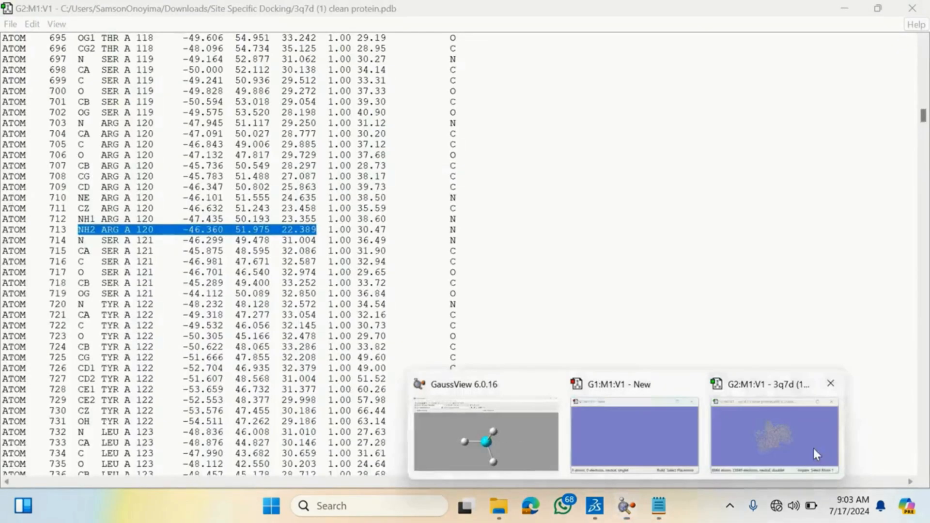
left_click(802, 254)
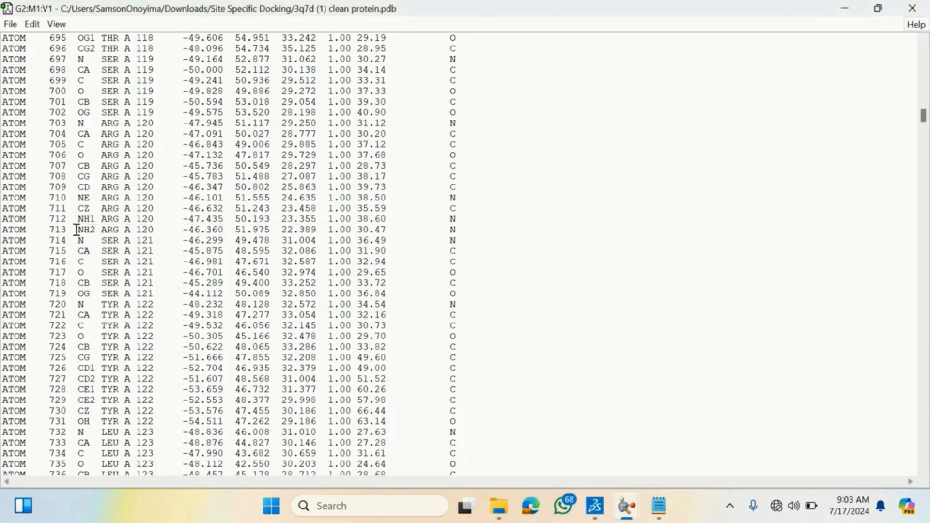
left_click_drag(76, 230, 91, 229)
left_click_drag(184, 230, 318, 227)
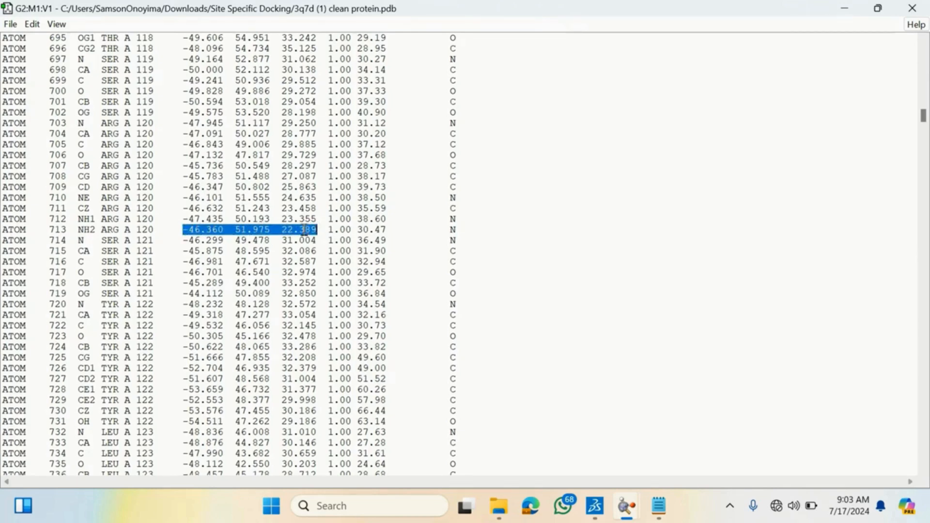
right_click(303, 230)
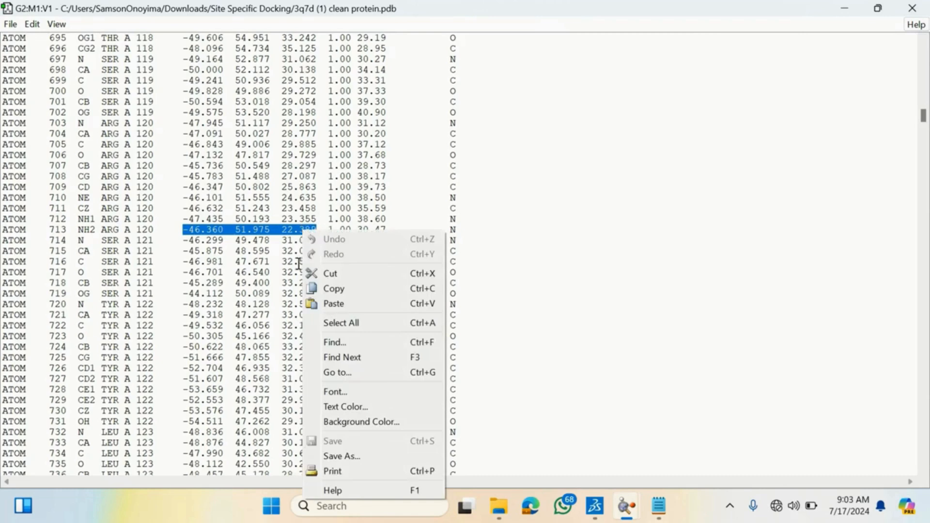
left_click(348, 290)
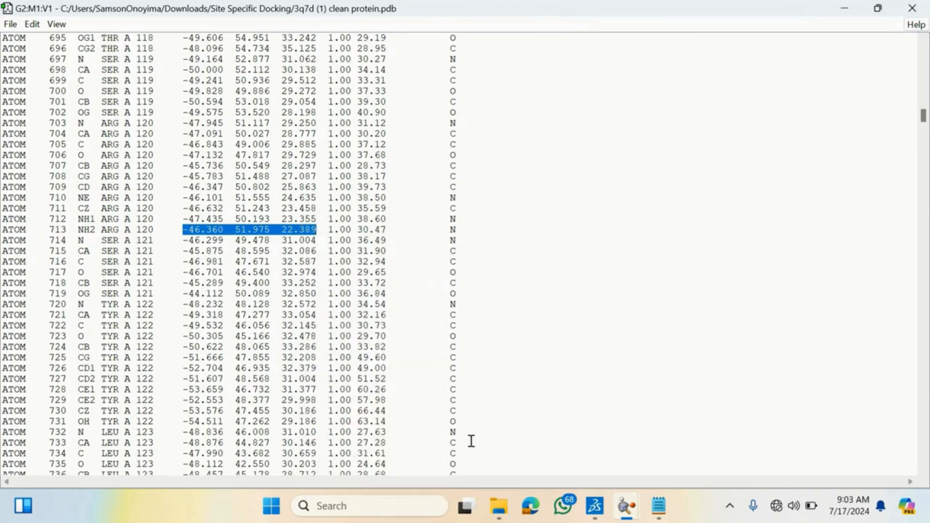
- Return to the config file in Notepad and paste the coordinates -46.360 51.975 22.389 below the out line
mouse_move(656, 509)
left_click(660, 465)
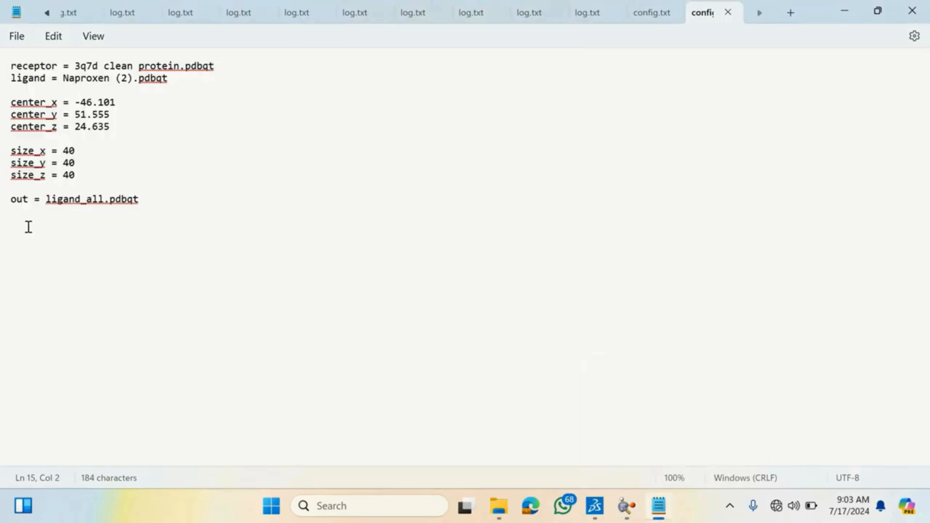
key("ctrl+v")
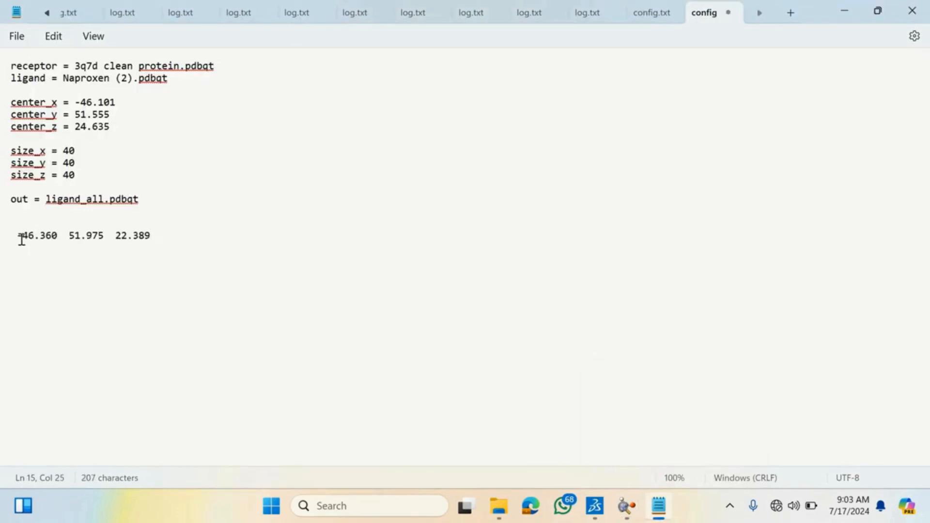
- Set center_x to -46.360 by moving that value up from the pasted coordinates
left_click_drag(18, 238, 58, 242)
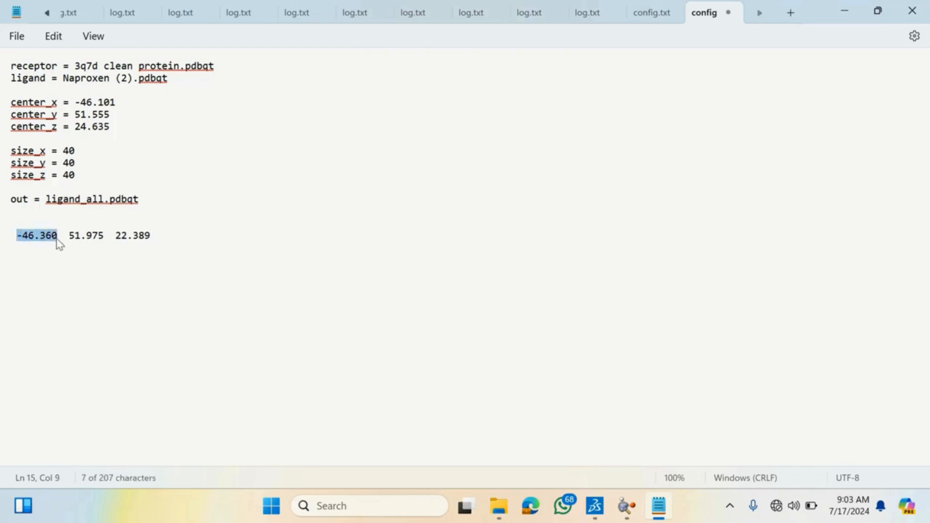
key("ctrl+x")
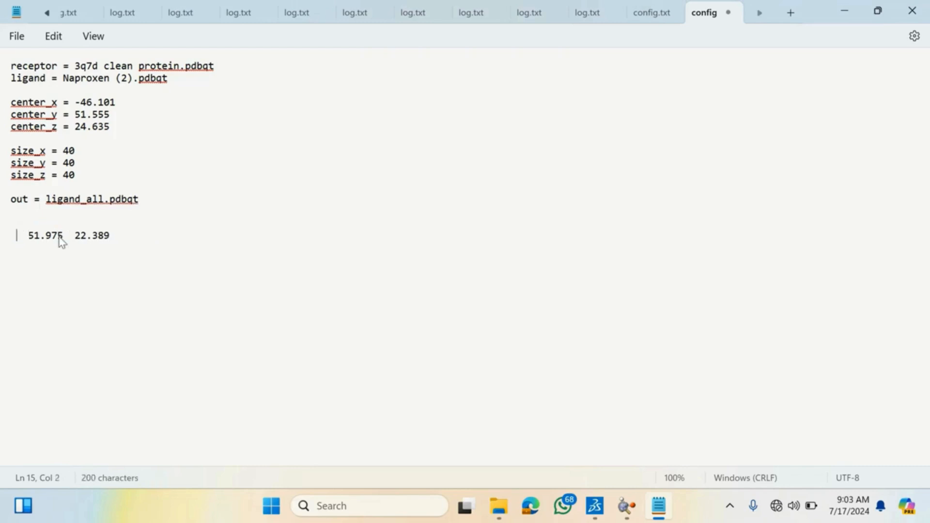
left_click_drag(75, 102, 116, 108)
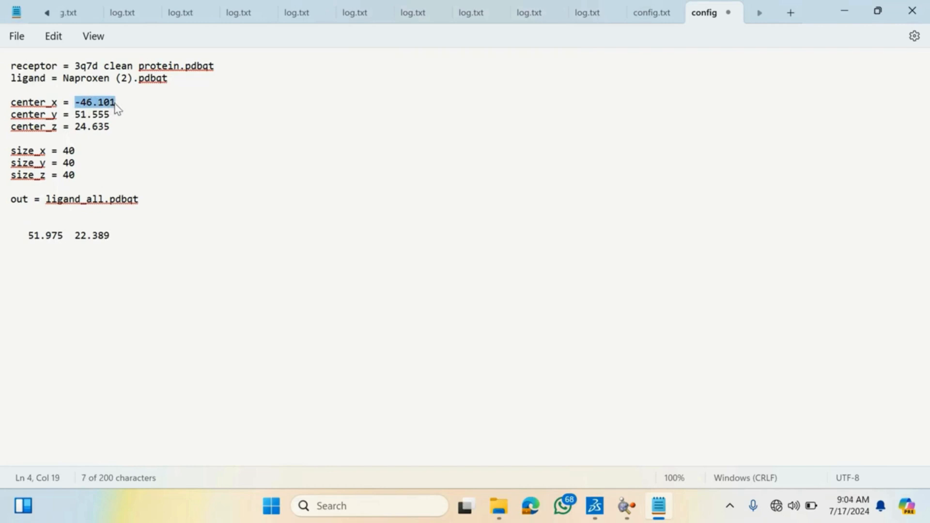
key("ctrl+v")
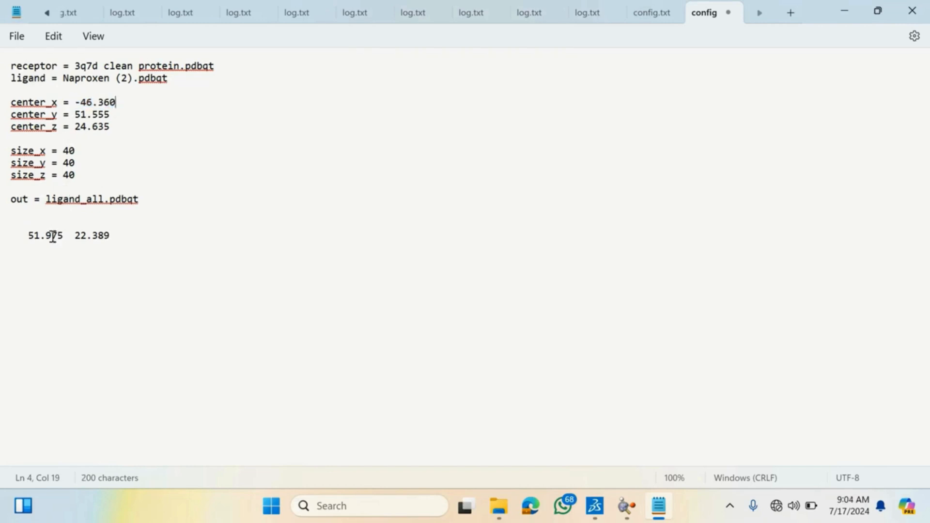
- Set center_y to 51.975 by moving that value up from the pasted coordinates
left_click_drag(28, 237, 50, 239)
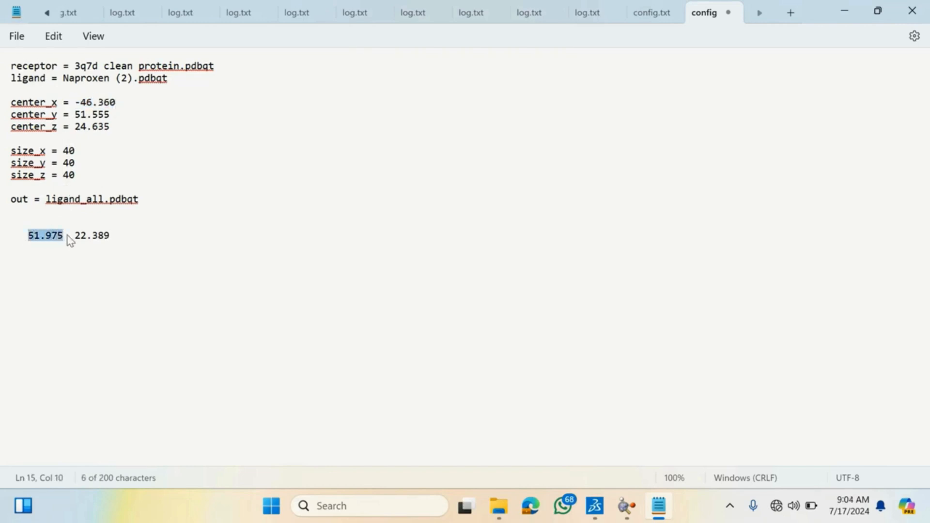
key("BackSpace")
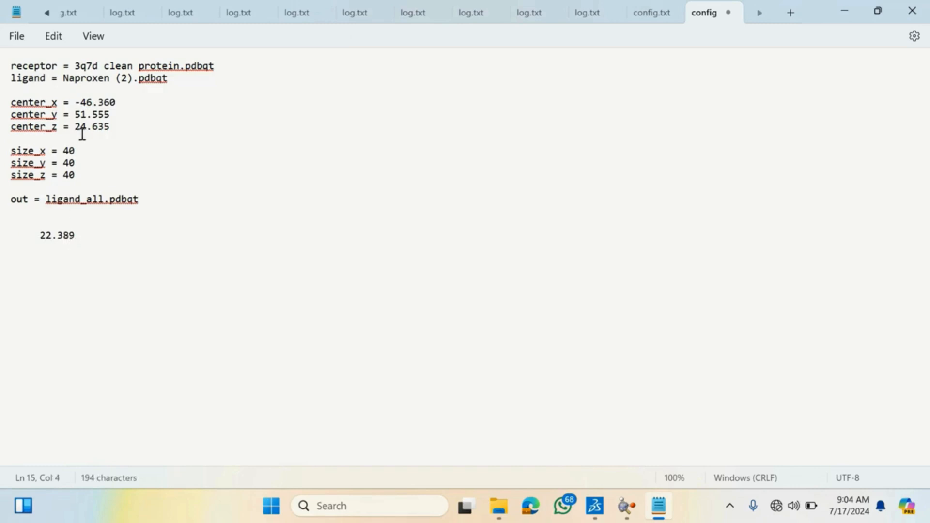
left_click_drag(76, 114, 112, 116)
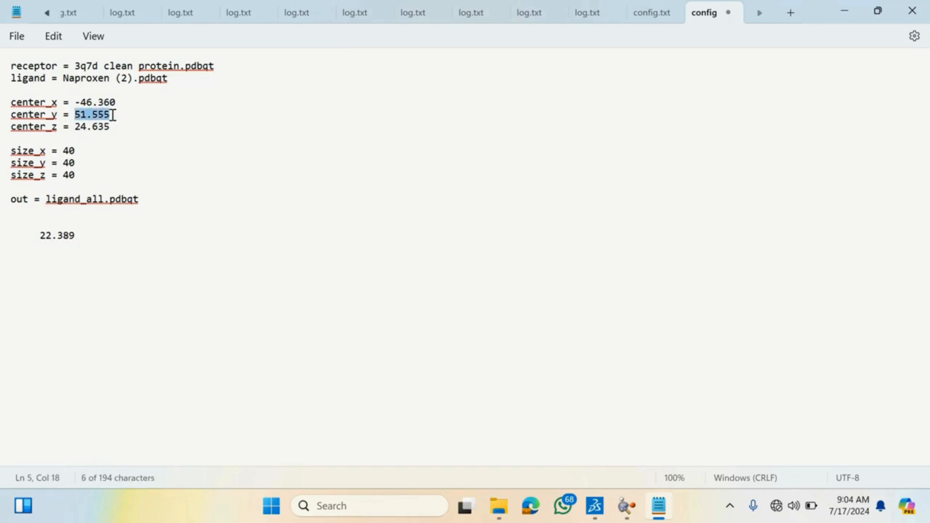
key("ctrl+v")
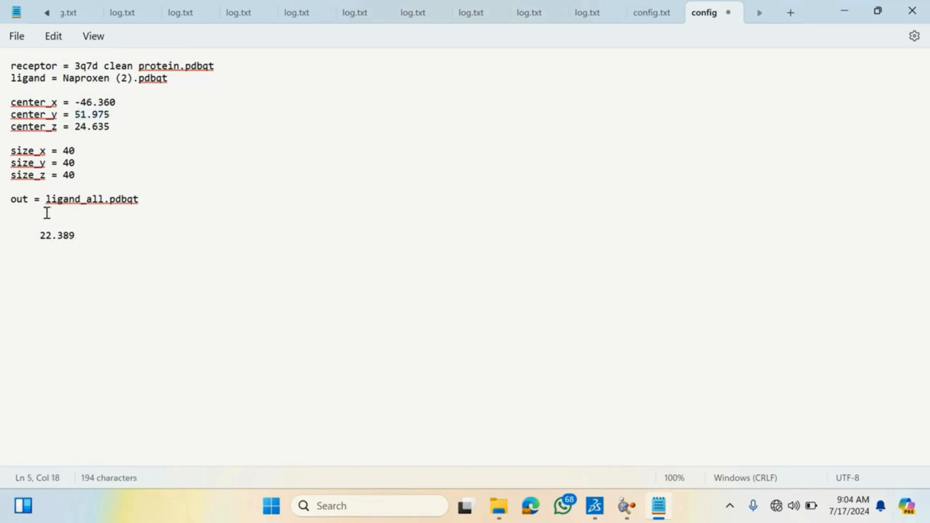
- Set center_z to 22.389 by moving the remaining pasted coordinate up into that line
left_click(40, 237)
left_click_drag(41, 236, 75, 237)
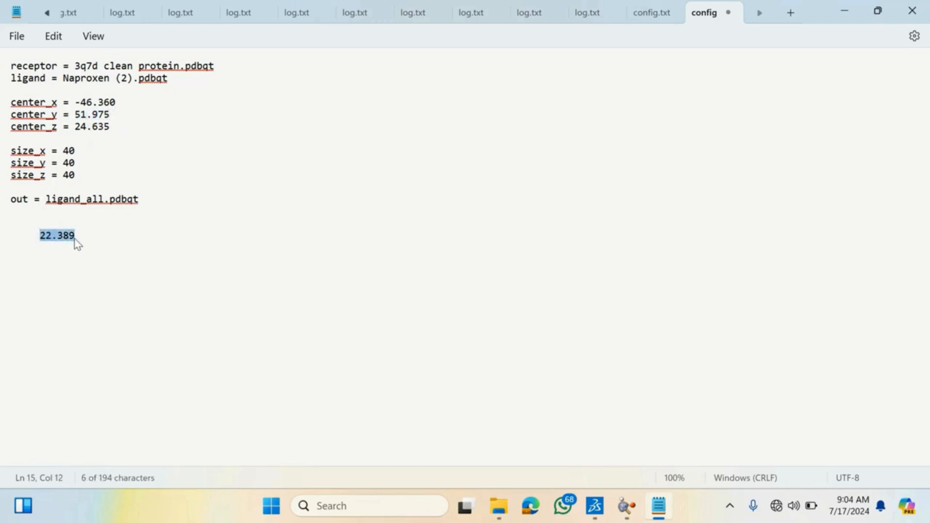
key("ctrl+x")
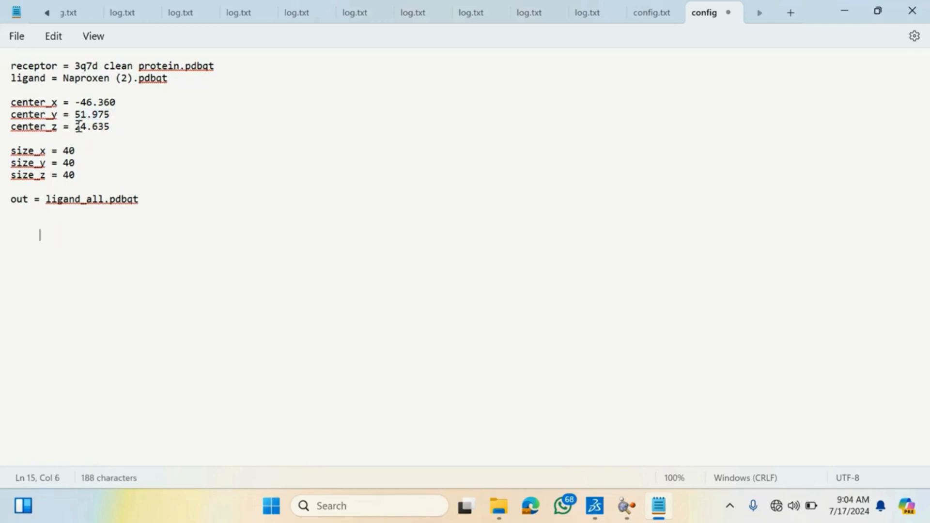
left_click_drag(75, 127, 111, 133)
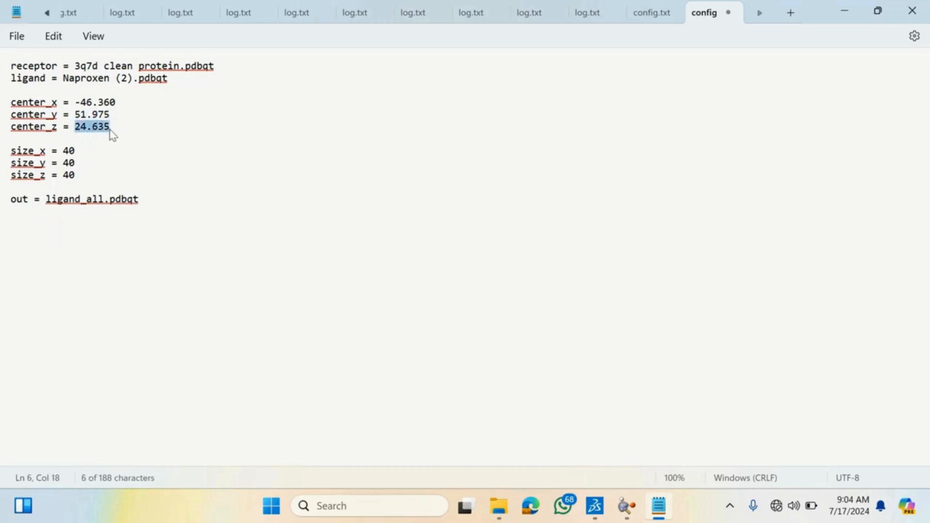
key("ctrl+v")
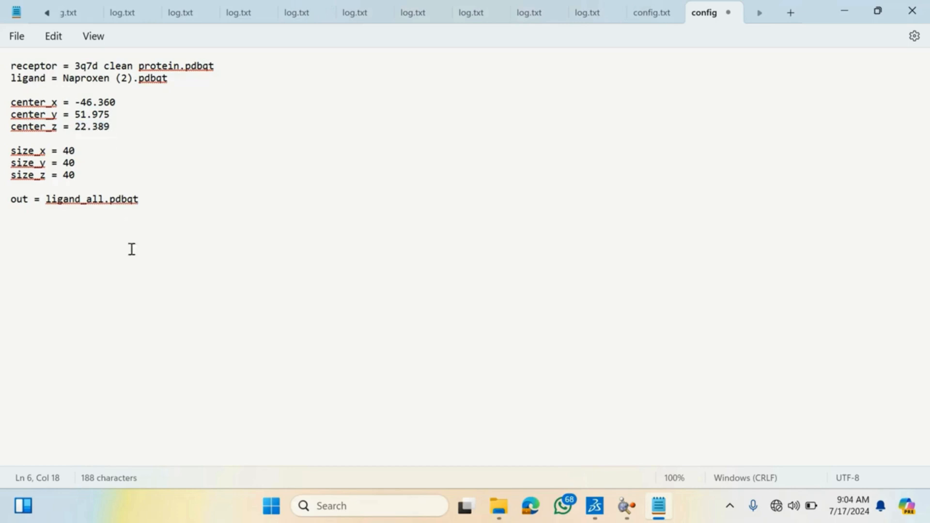
- Delete the leftover spaces and blank lines below the out line of the config file
left_click(131, 269)
key("BackSpace")
key("BackSpace")
key("BackSpace")
key("BackSpace")
key("BackSpace")
- Review the config file's receptor, ligand, center, size and out entries, checking the three center coordinates in particular
left_click(110, 129)
left_click_drag(110, 129, 105, 128)
left_click(109, 127)
left_click_drag(110, 128, 6, 109)
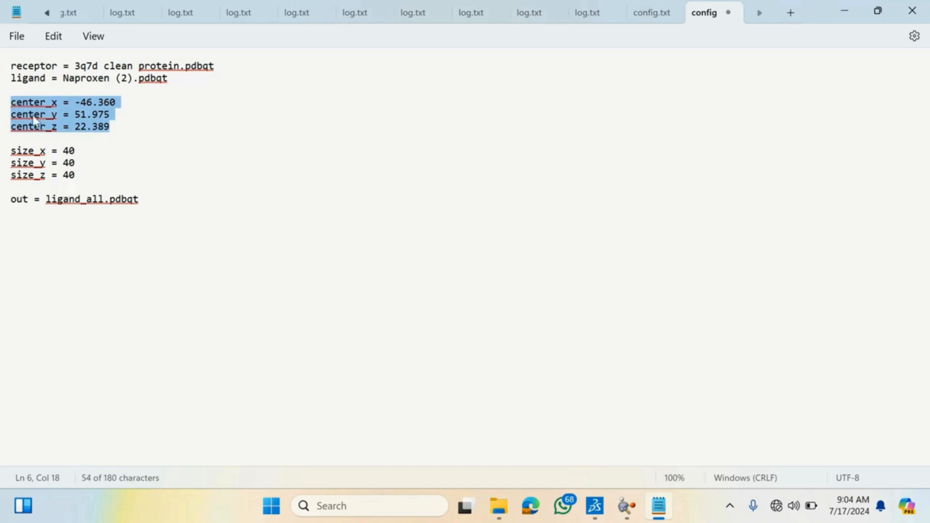
left_click(111, 130)
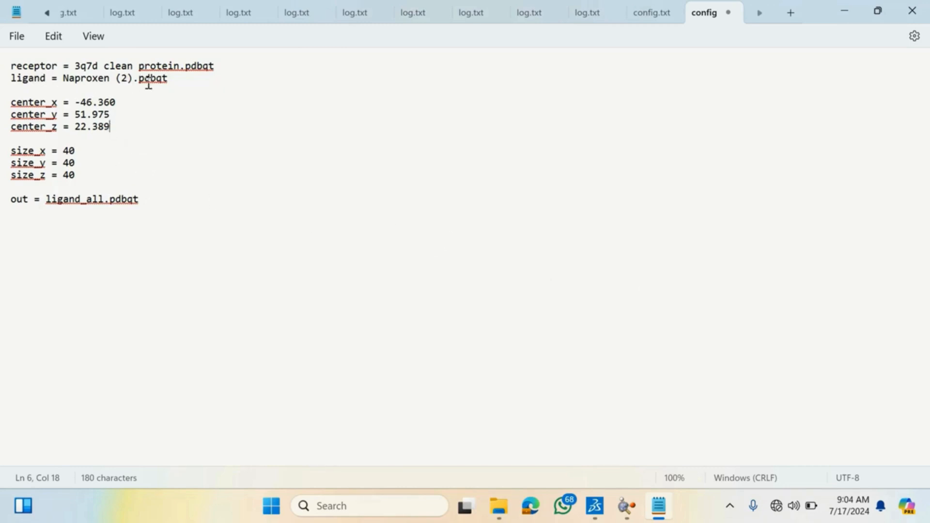
left_click_drag(179, 80, 66, 85)
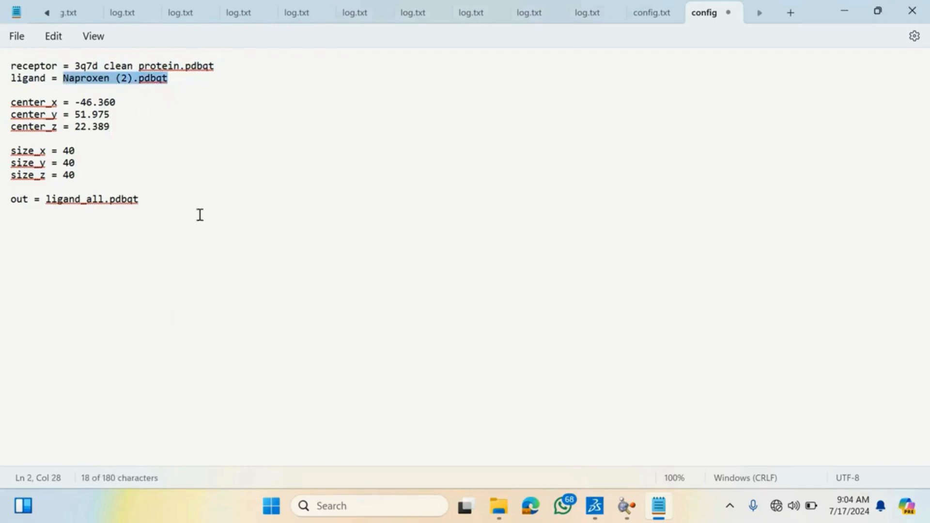
left_click(220, 66)
left_click_drag(220, 66, 75, 65)
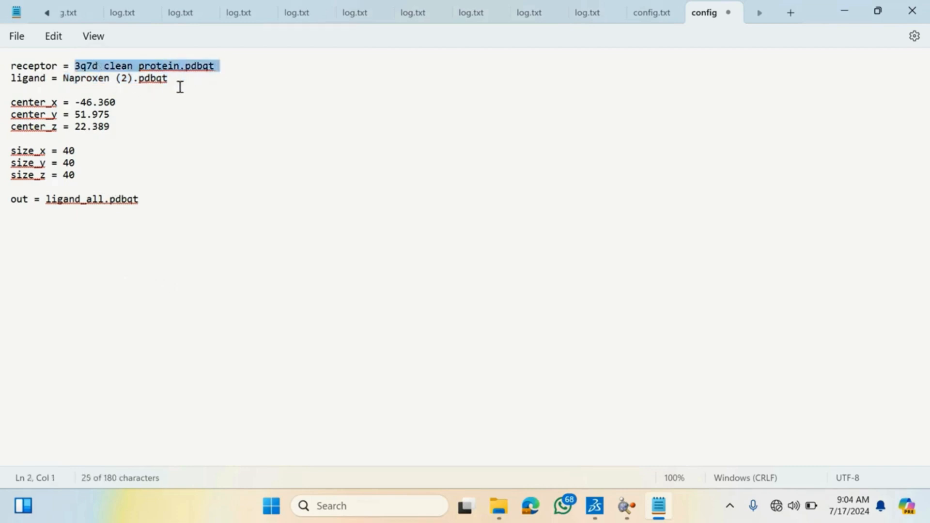
left_click_drag(186, 80, 52, 80)
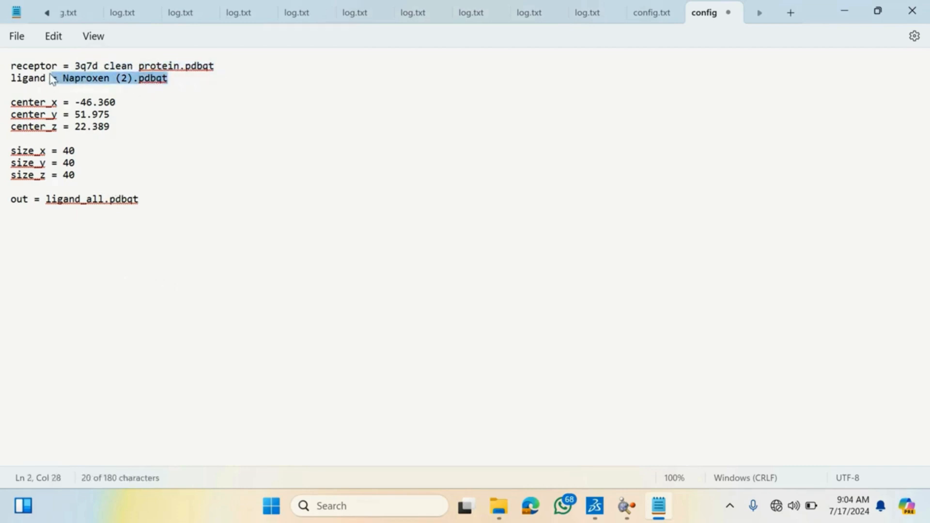
left_click_drag(112, 129, 13, 102)
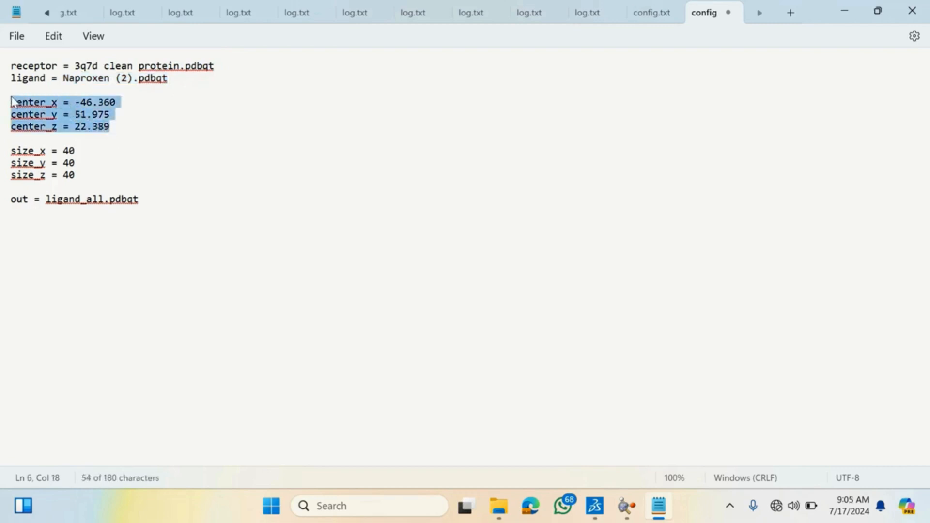
left_click_drag(80, 178, 7, 141)
left_click_drag(152, 205, 1, 201)
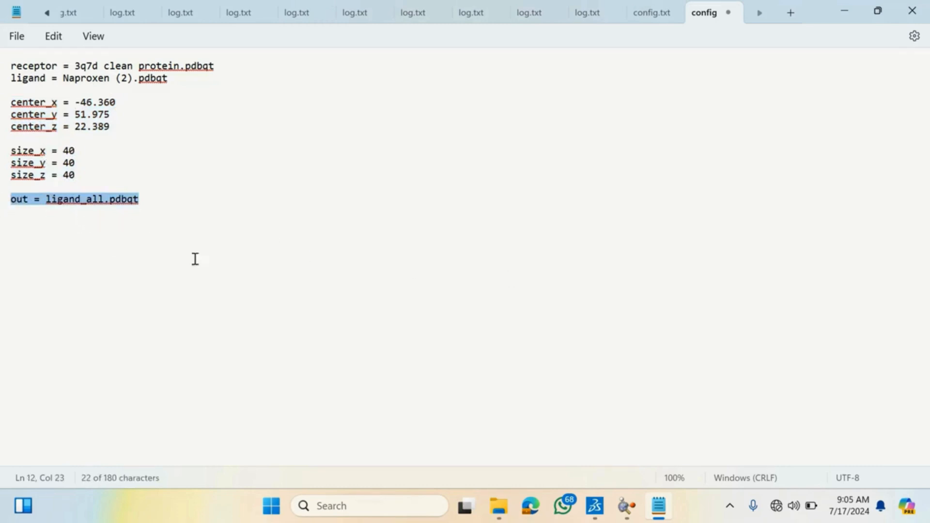
left_click(438, 224)
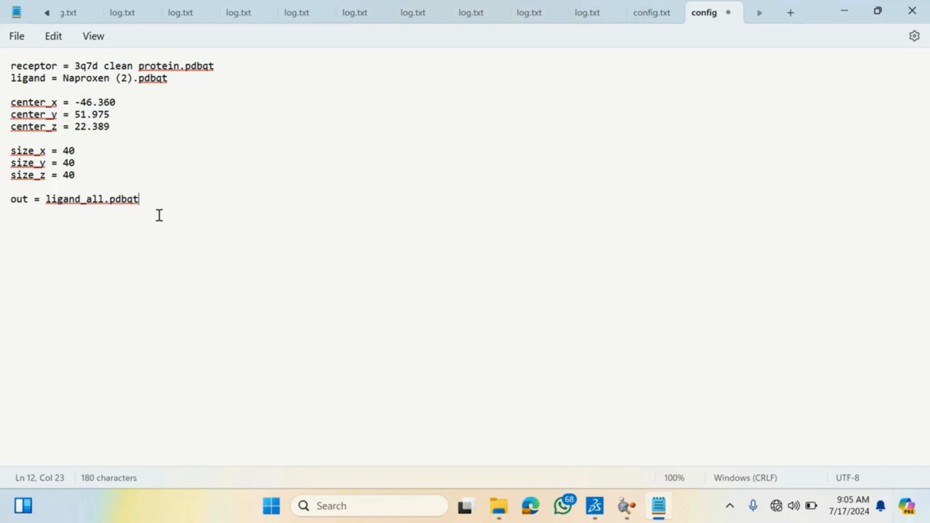
left_click_drag(159, 215, 11, 146)
left_click(25, 78)
left_click(104, 160)
left_click_drag(118, 129, 18, 106)
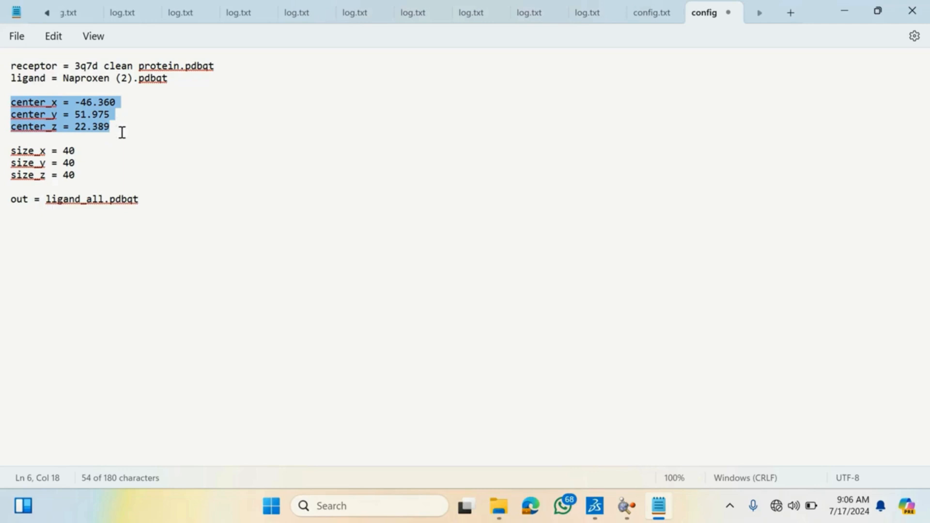
left_click(125, 127)
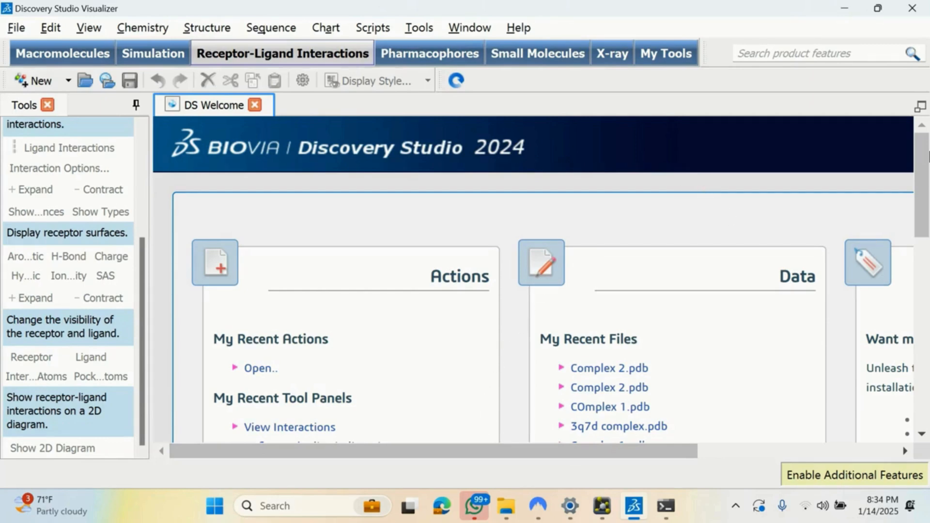
left_click_drag(922, 153, 922, 143)
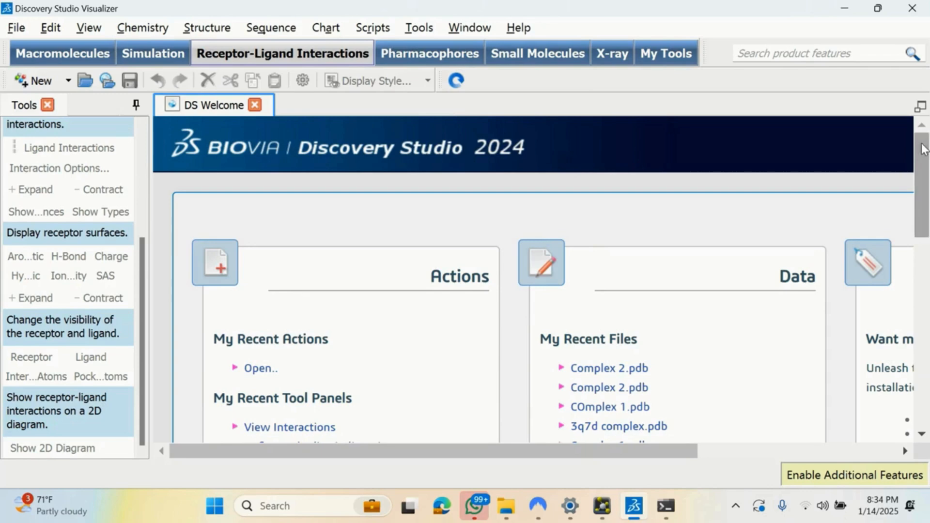